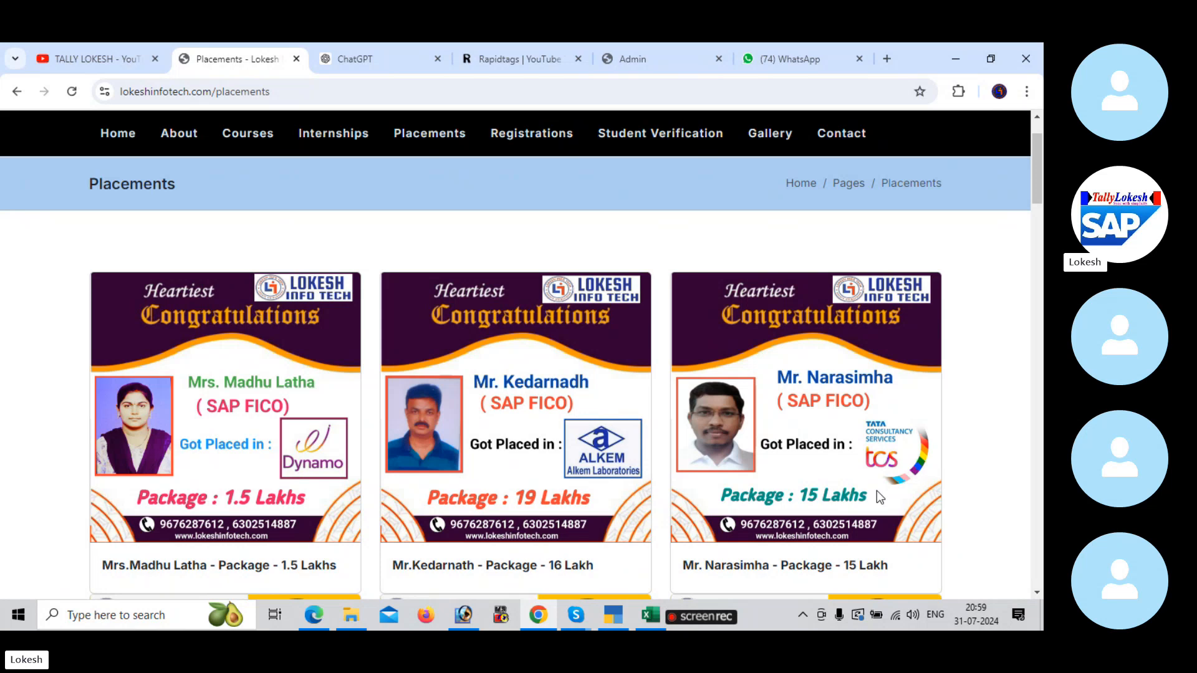
Step: Review the student placement cards on the Placements web page
{"action": "scroll", "coordinate": [876, 492], "scroll_direction": "down", "scroll_amount": 5}
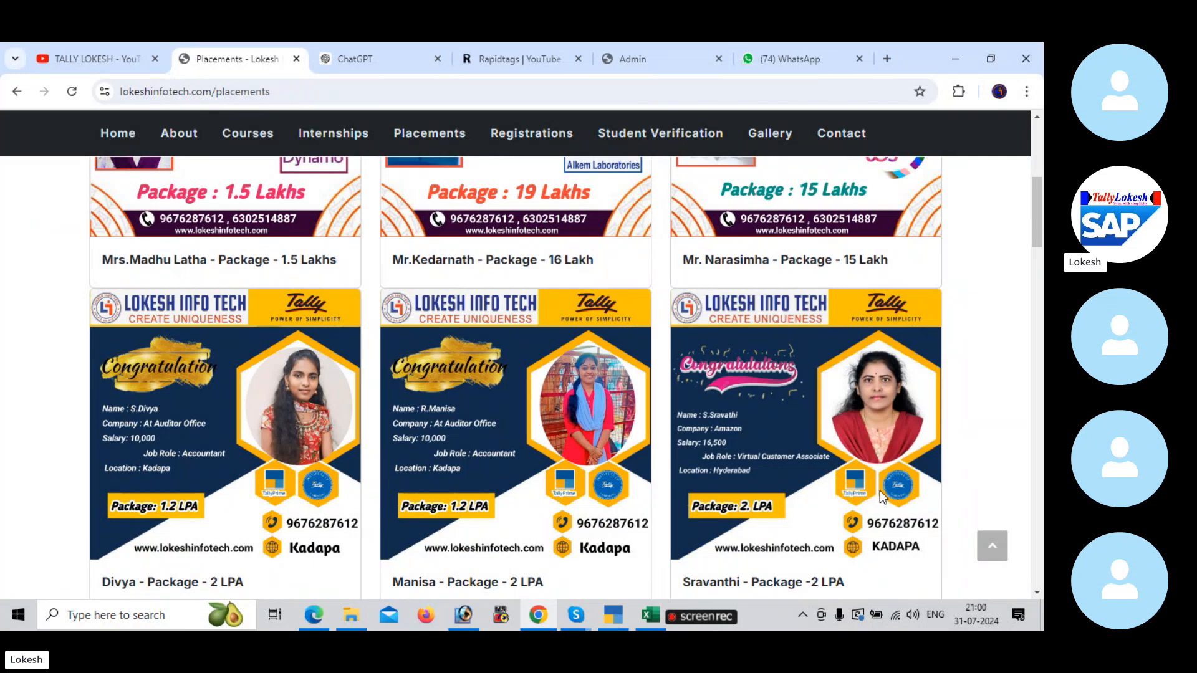
{"action": "scroll", "coordinate": [881, 491], "scroll_direction": "down", "scroll_amount": 5}
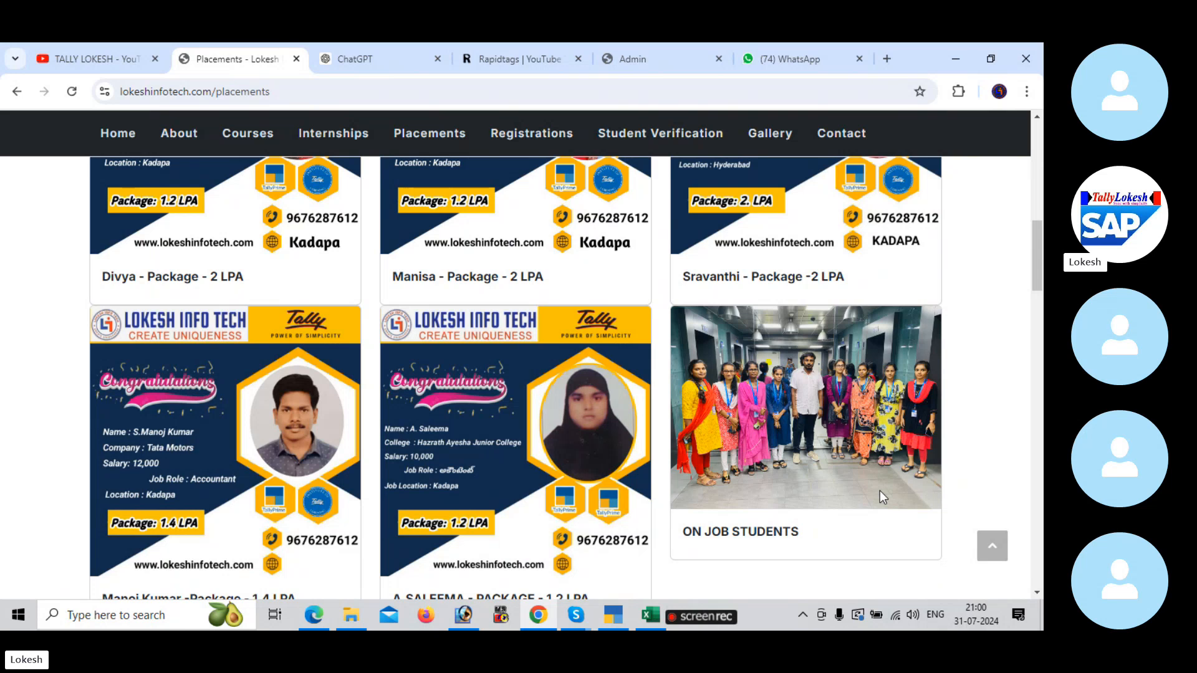
{"action": "scroll", "coordinate": [880, 491], "scroll_direction": "up", "scroll_amount": 10}
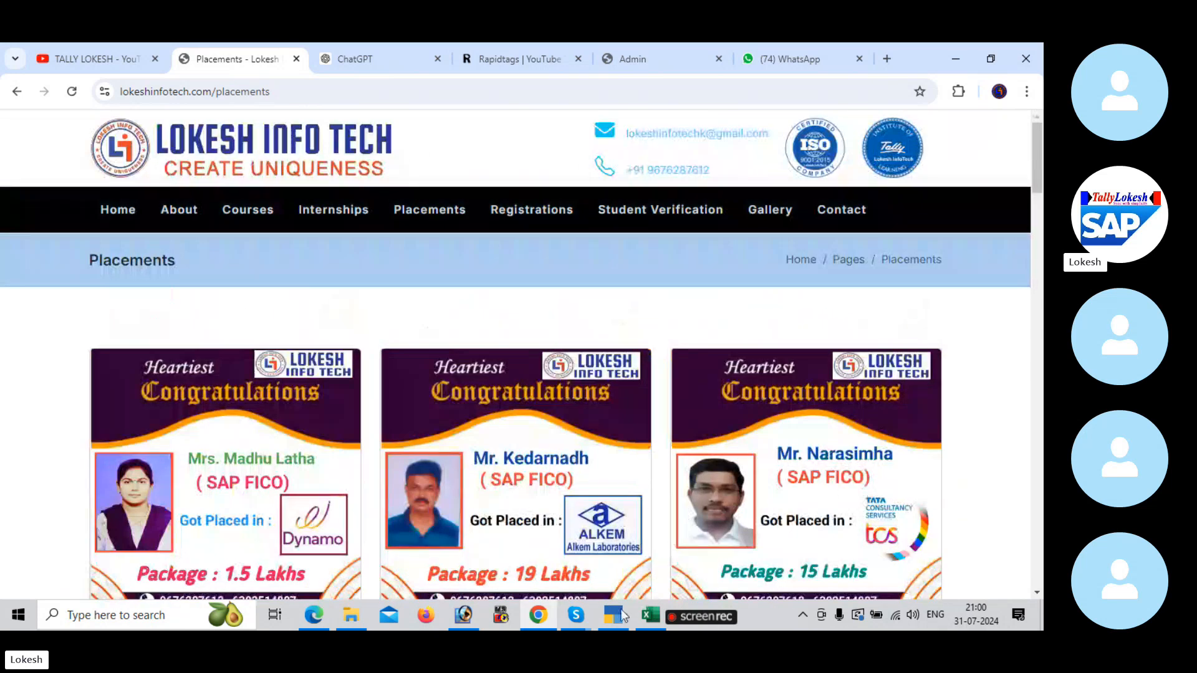
{"action": "mouse_move", "coordinate": [697, 623]}
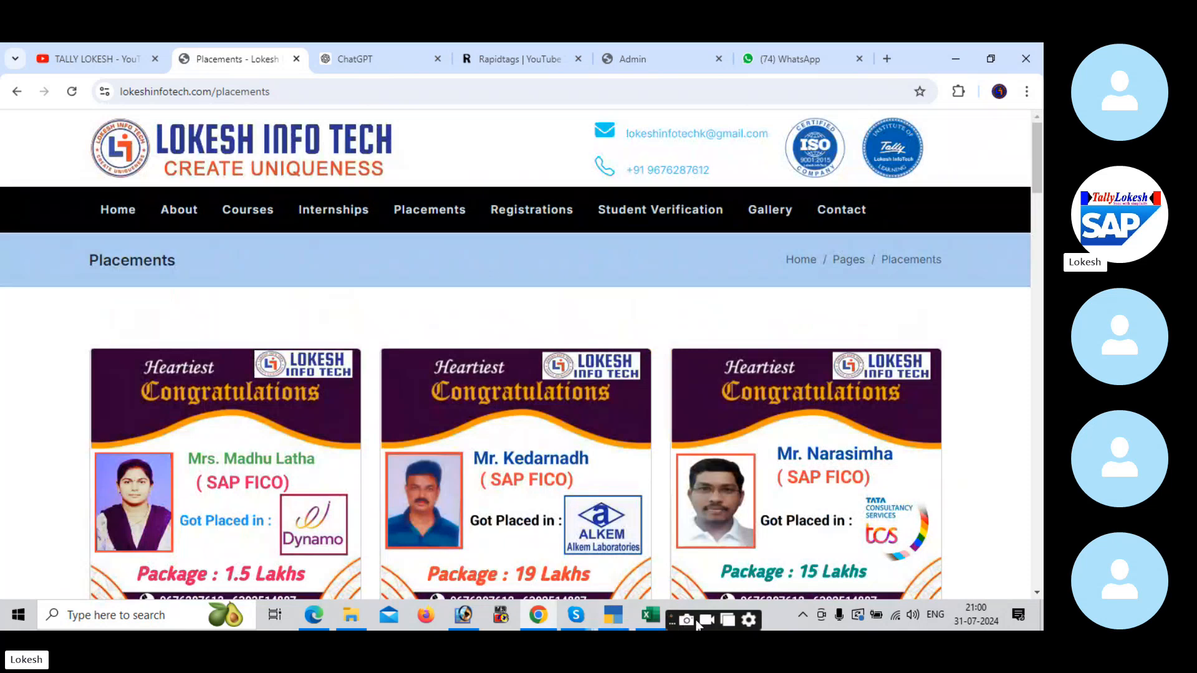
{"action": "left_click", "coordinate": [752, 620]}
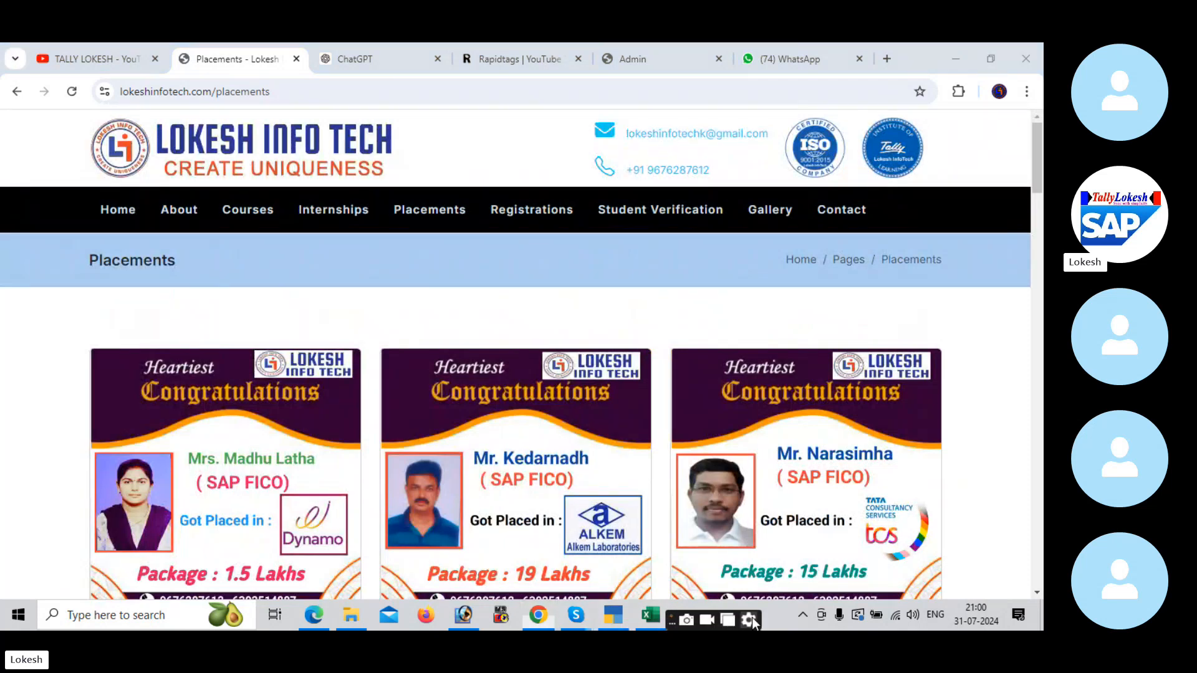
Step: Review the GST configuration steps and T codes in the Excel GST sheet and the GST configuration PDF in Edge
{"action": "left_click", "coordinate": [650, 616]}
{"action": "left_click", "coordinate": [477, 422]}
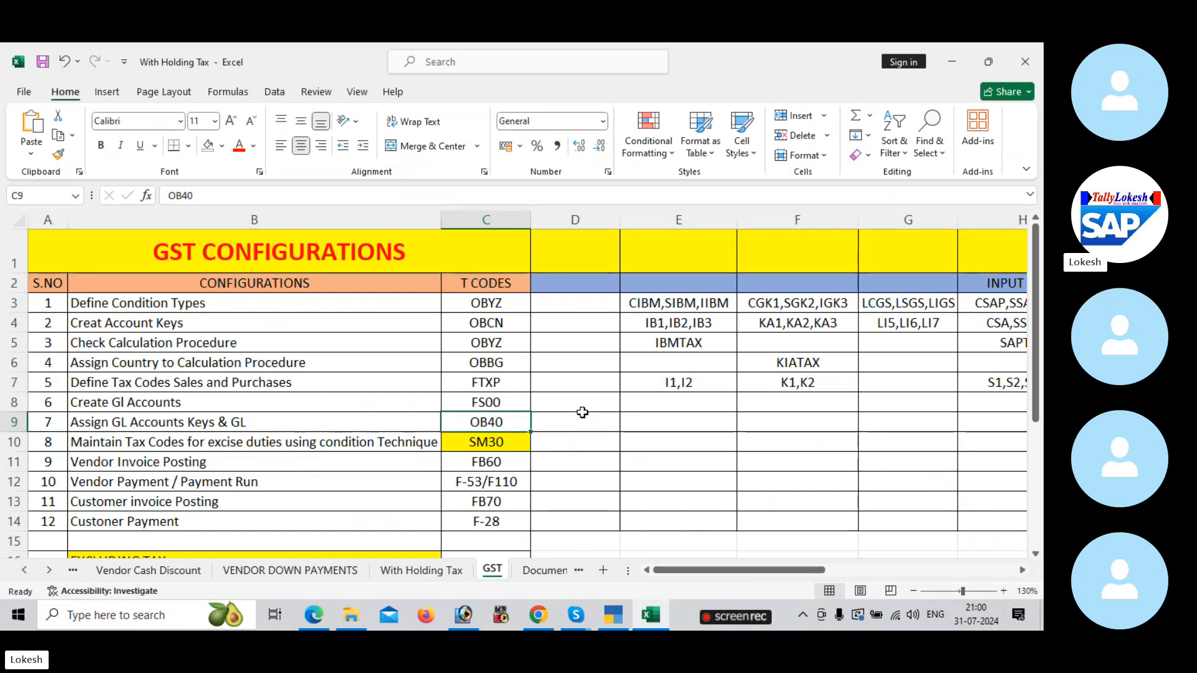
{"action": "left_click", "coordinate": [314, 616]}
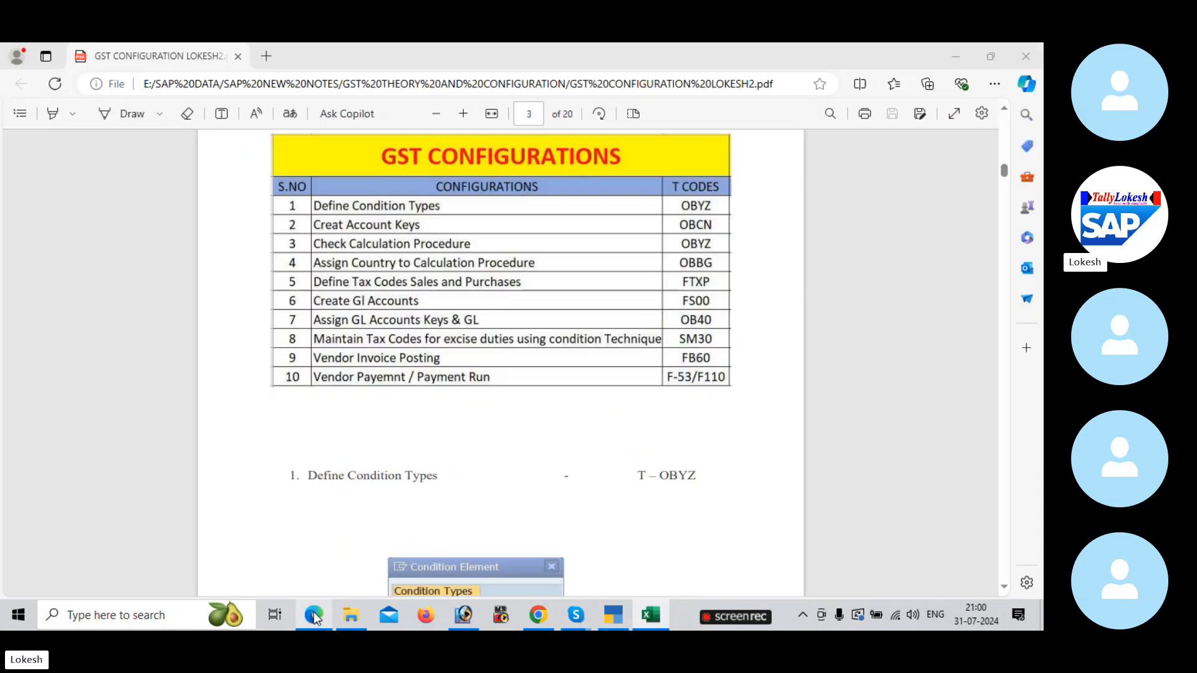
{"action": "scroll", "coordinate": [555, 338], "scroll_direction": "up", "scroll_amount": 15}
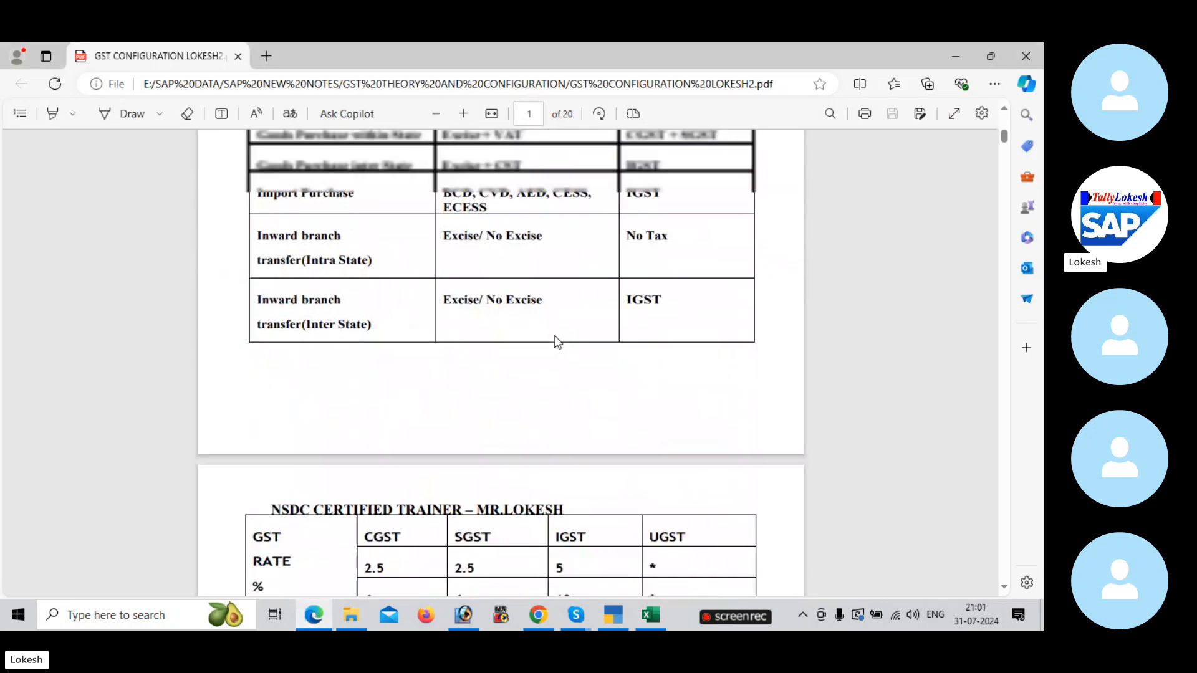
{"action": "scroll", "coordinate": [555, 335], "scroll_direction": "down", "scroll_amount": 12}
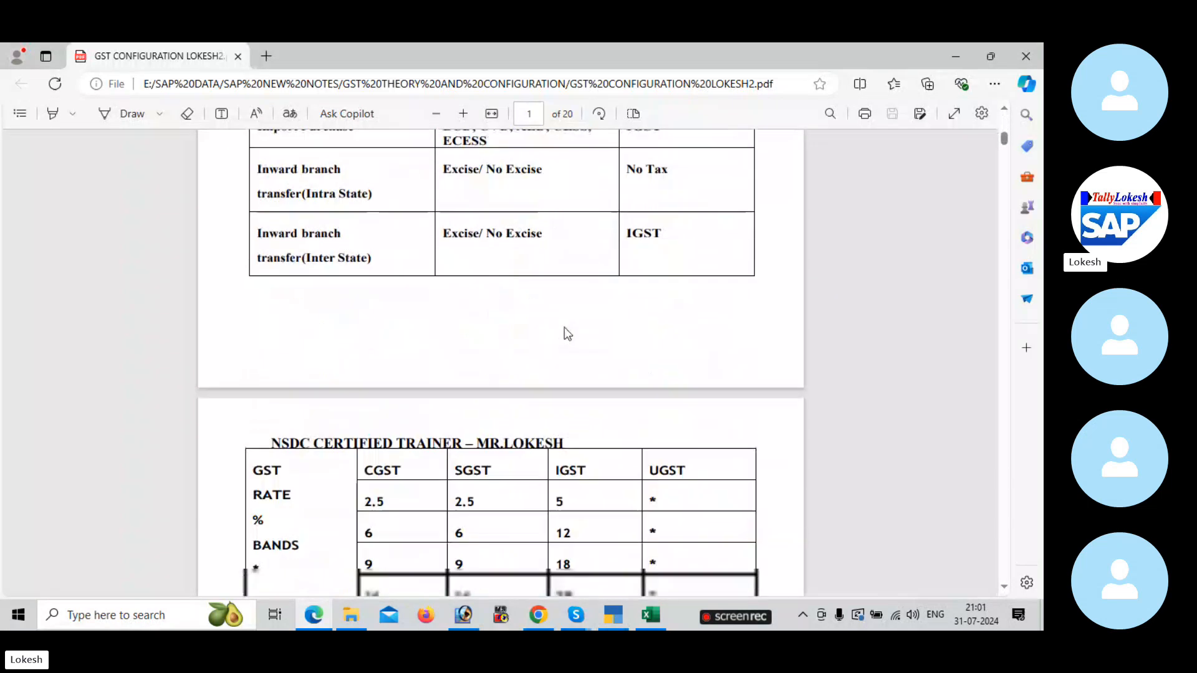
{"action": "scroll", "coordinate": [567, 334], "scroll_direction": "down", "scroll_amount": 8}
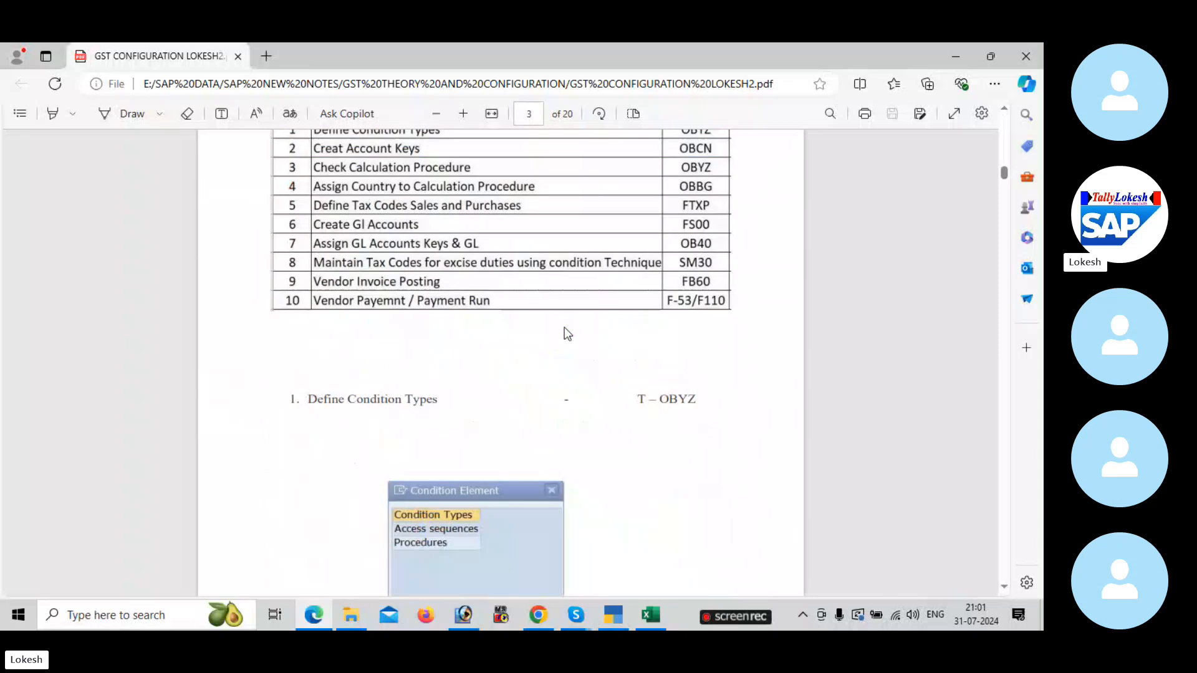
{"action": "scroll", "coordinate": [579, 271], "scroll_direction": "up", "scroll_amount": 2}
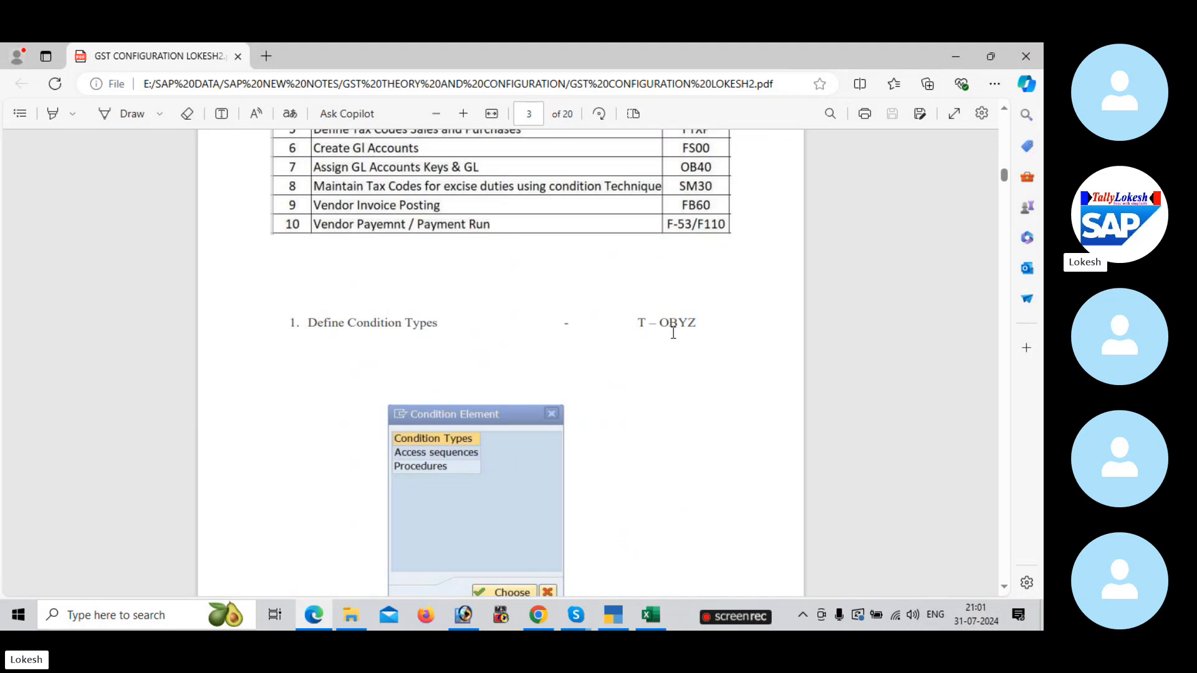
{"action": "scroll", "coordinate": [662, 351], "scroll_direction": "down", "scroll_amount": 10}
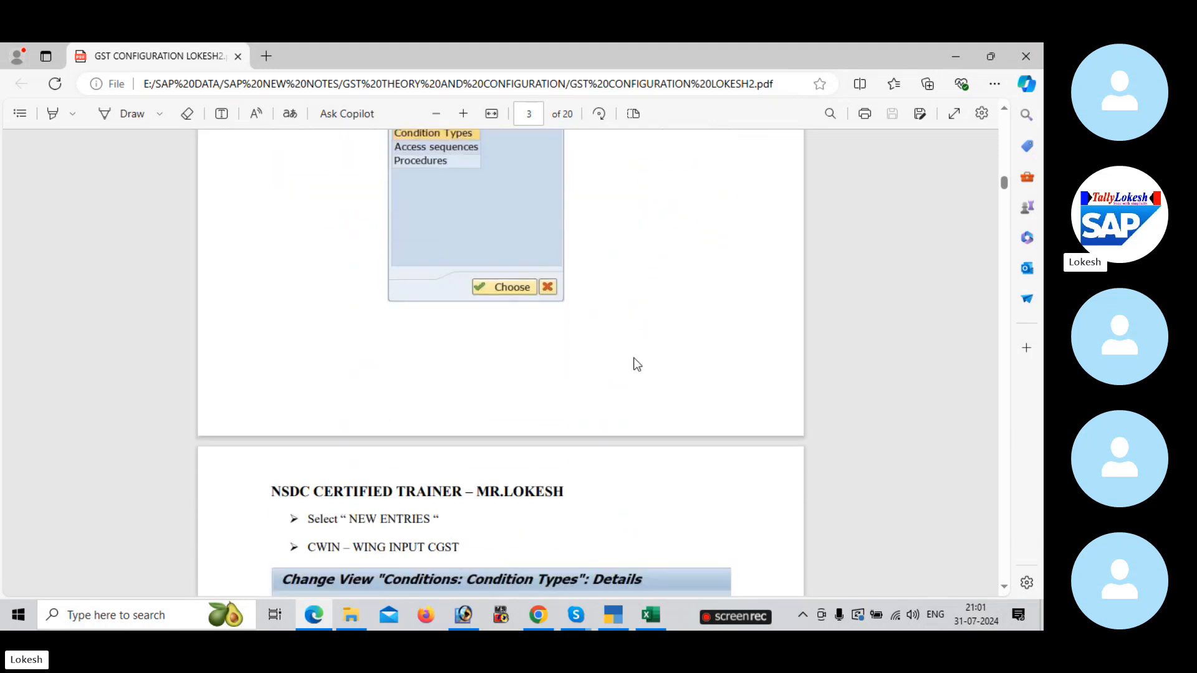
{"action": "scroll", "coordinate": [634, 357], "scroll_direction": "down", "scroll_amount": 2}
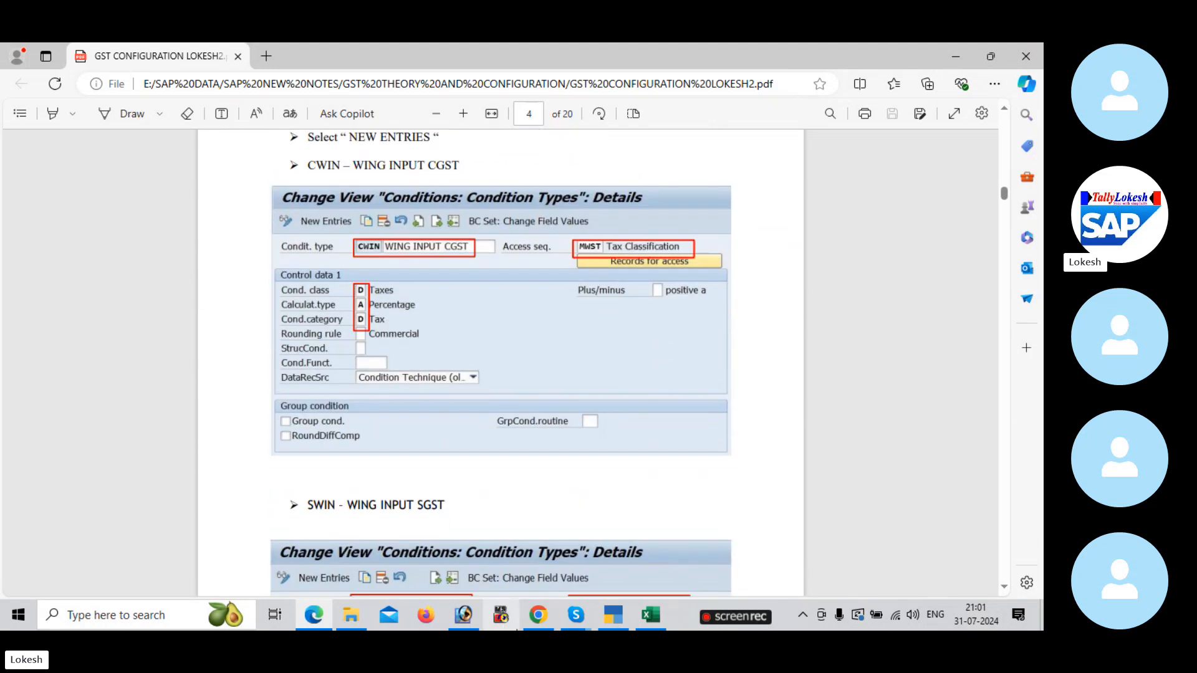
Step: Minimise all the open windows to reach the desktop
{"action": "left_click", "coordinate": [942, 55]}
{"action": "left_click", "coordinate": [941, 56]}
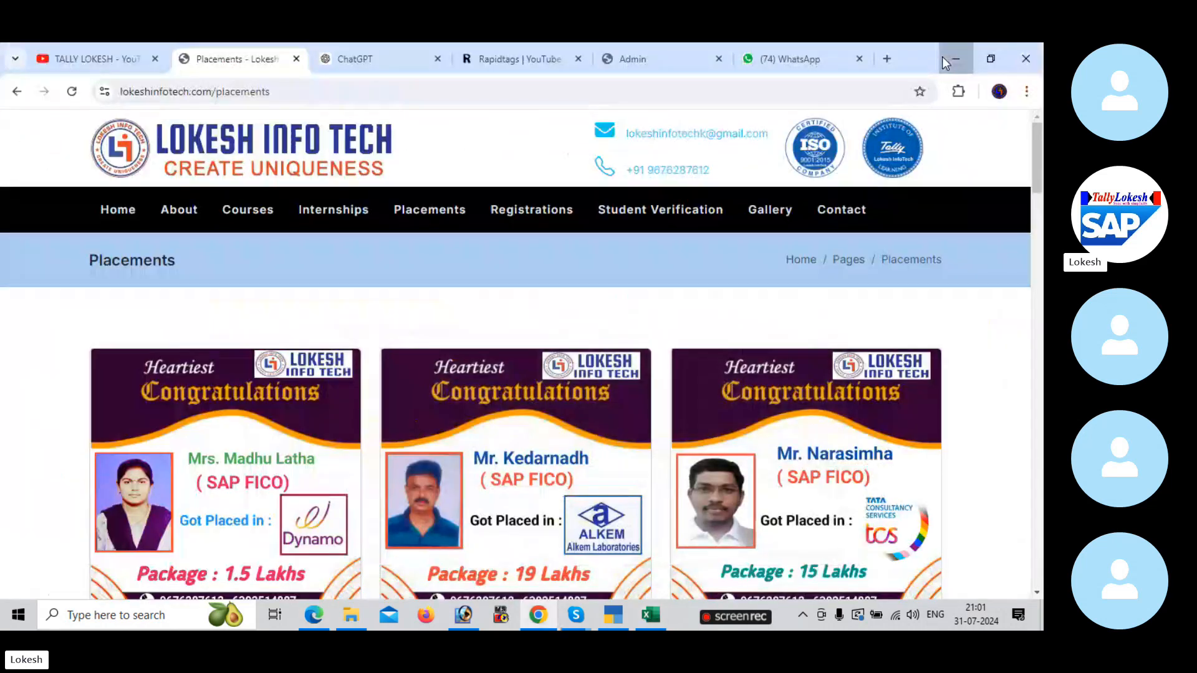
{"action": "left_click", "coordinate": [941, 58]}
{"action": "left_click", "coordinate": [945, 55]}
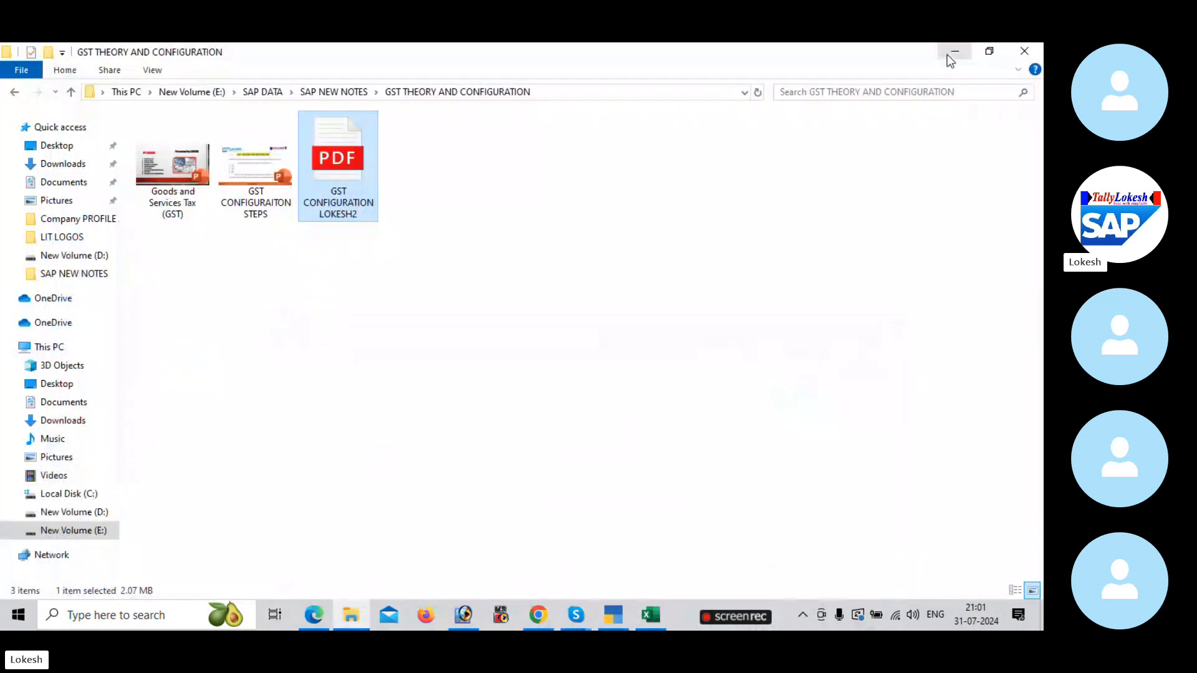
{"action": "left_click", "coordinate": [948, 54]}
{"action": "left_click", "coordinate": [952, 54]}
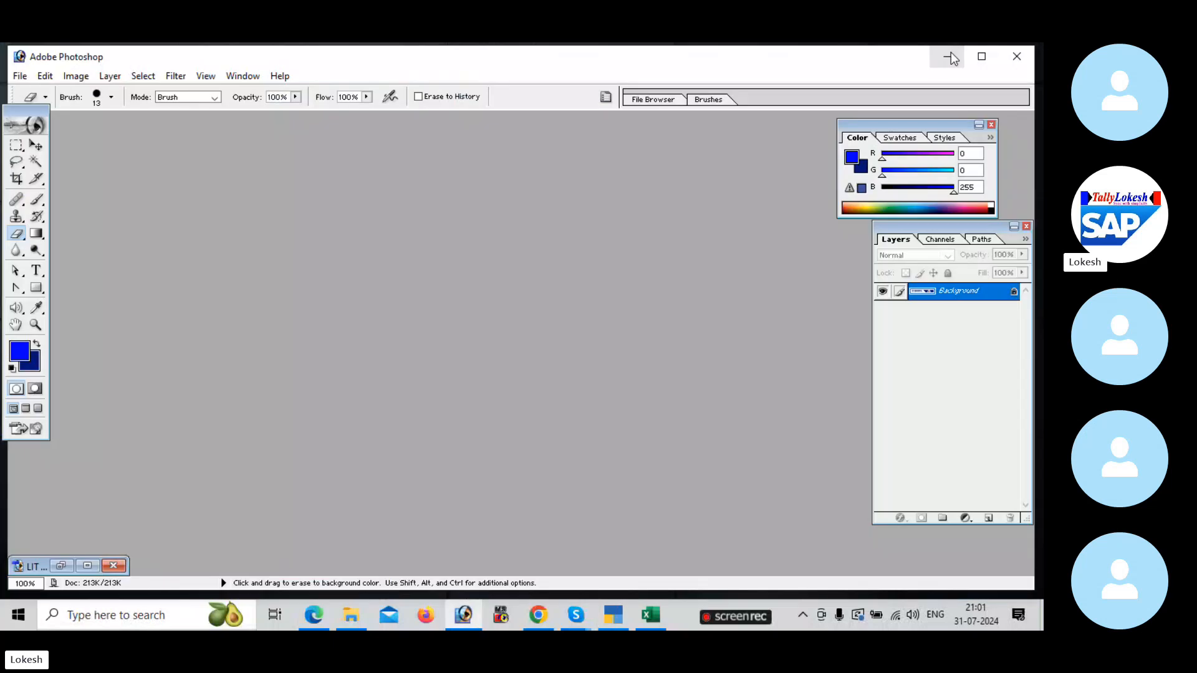
{"action": "left_click", "coordinate": [949, 52]}
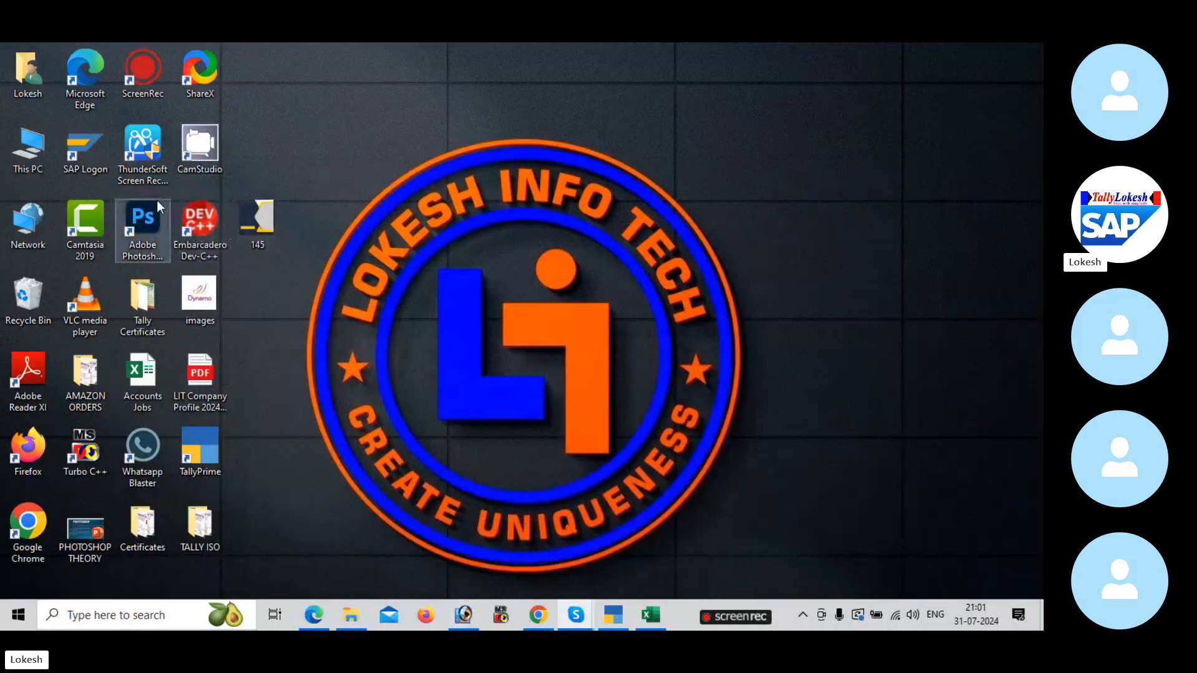
Step: Open SAP Logon from the desktop, maximise it and start the FICO connection
{"action": "double_click", "coordinate": [83, 142]}
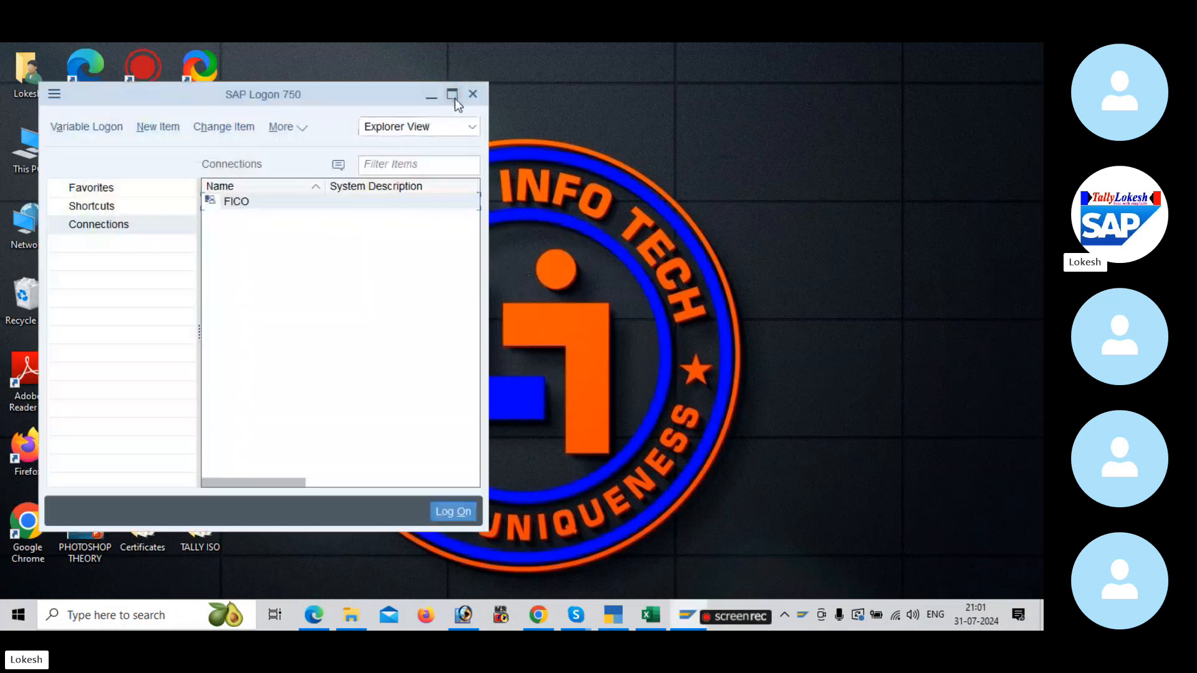
{"action": "left_click", "coordinate": [452, 95]}
{"action": "double_click", "coordinate": [474, 159]}
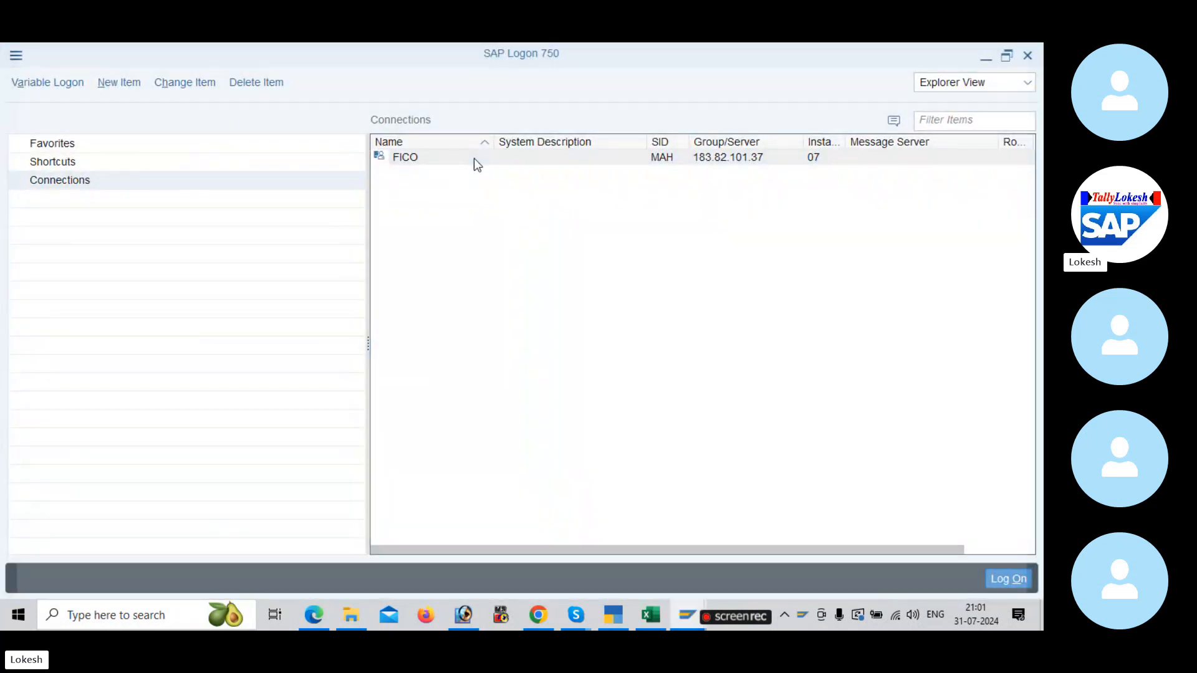
Step: Fill in the SAP user ID and the account password, and log on
{"action": "key", "text": "space"}
{"action": "key", "text": "Down"}
{"action": "key", "text": "Tab"}
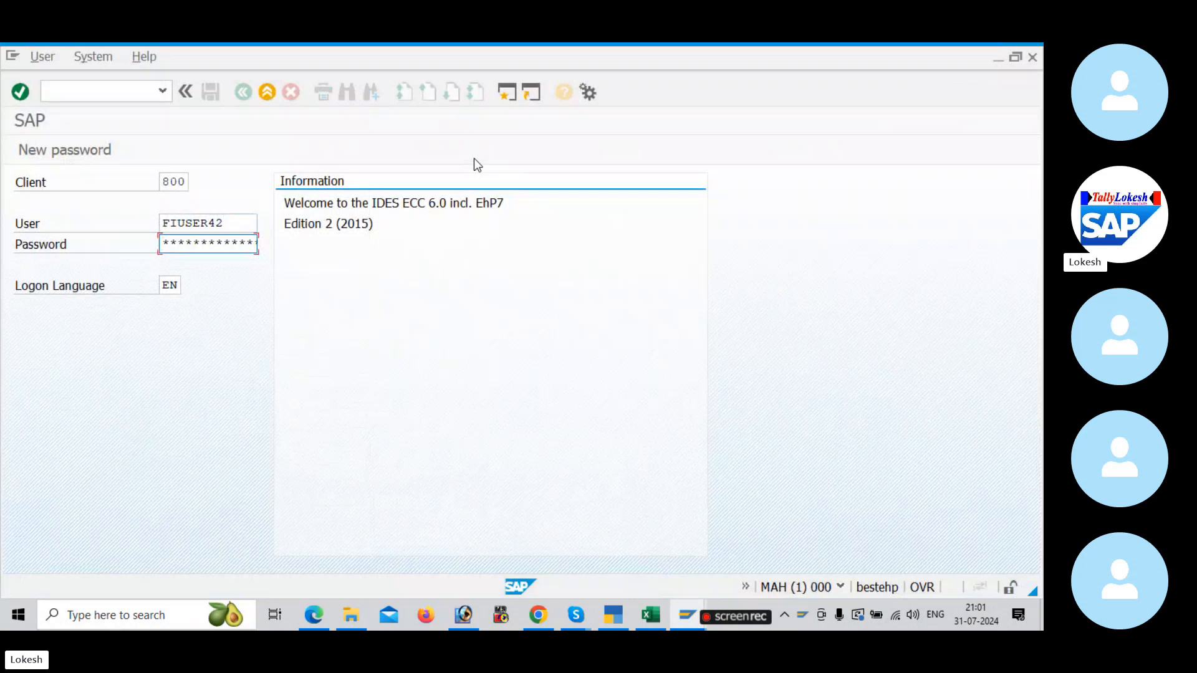
{"action": "type", "text": "*************"}
{"action": "key", "text": "Return"}
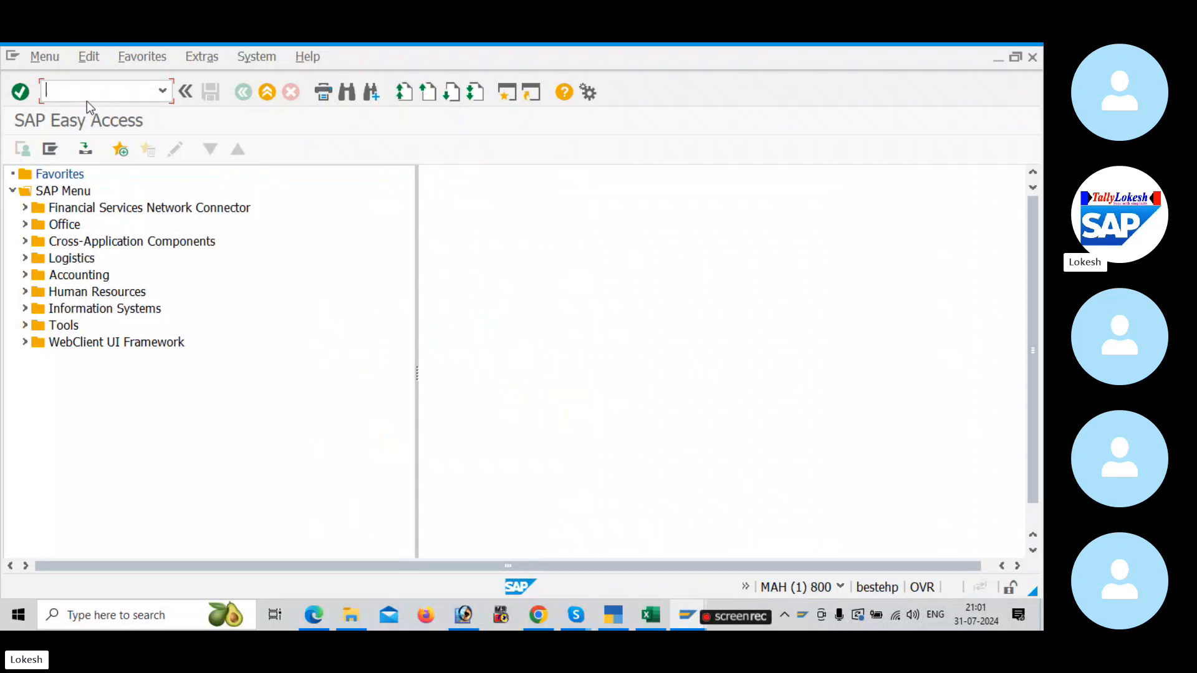
Step: Run transaction OBYZ from SAP Easy Access
{"action": "type", "text": "OBYZ"}
{"action": "key", "text": "Return"}
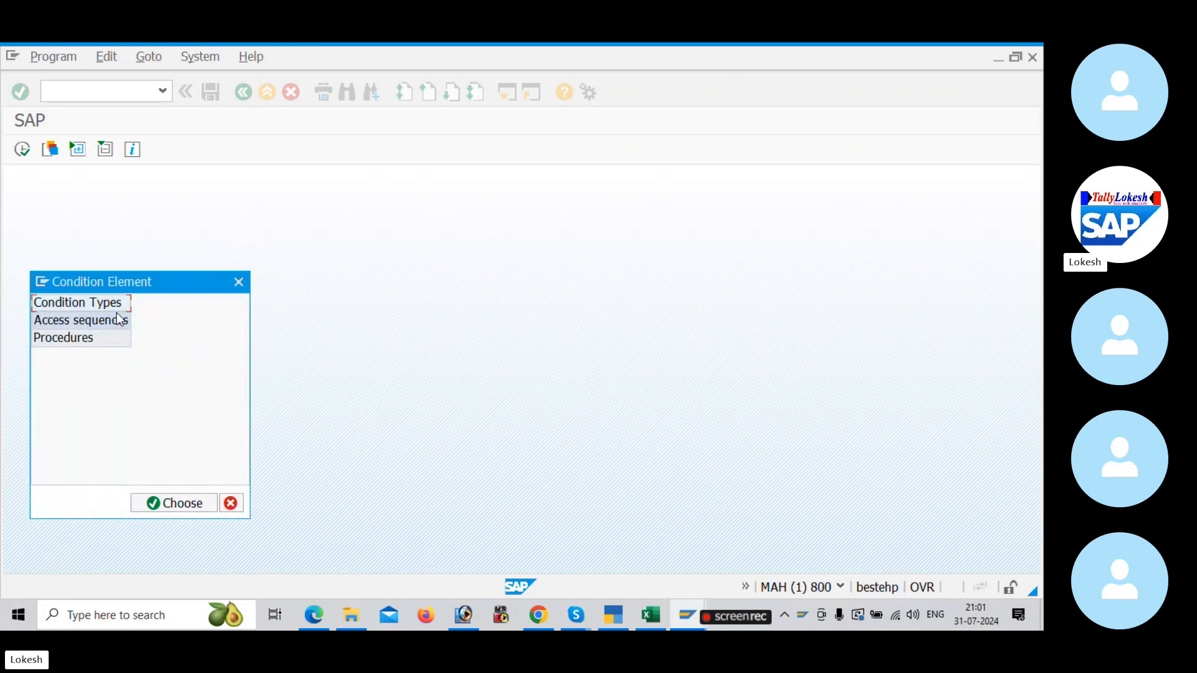
Step: Check the Define Condition Types step in the GST configuration PDF and the Excel GST sheet, and return to SAP
{"action": "key", "text": "alt+Tab"}
{"action": "key", "text": "alt+Tab"}
{"action": "key", "text": "alt+Tab"}
{"action": "key", "text": "alt+Tab"}
{"action": "key", "text": "alt+Tab"}
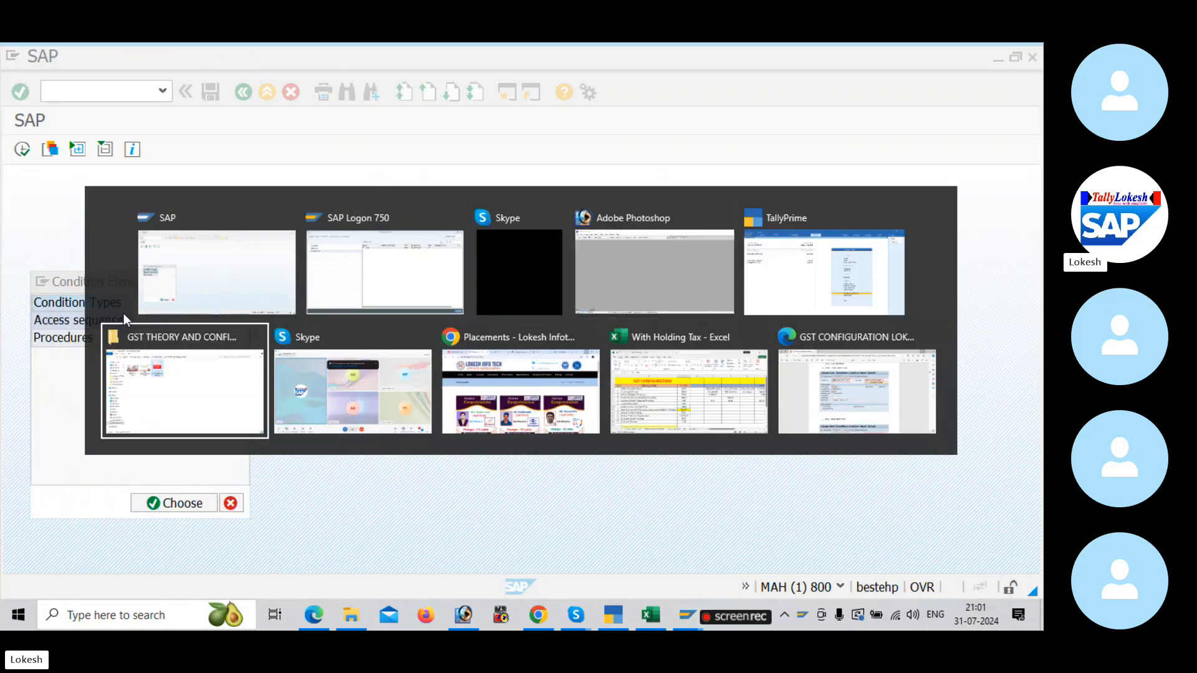
{"action": "key", "text": "alt+Tab"}
{"action": "key", "text": "alt+Tab"}
{"action": "key", "text": "alt+Tab"}
{"action": "key", "text": "alt+Tab"}
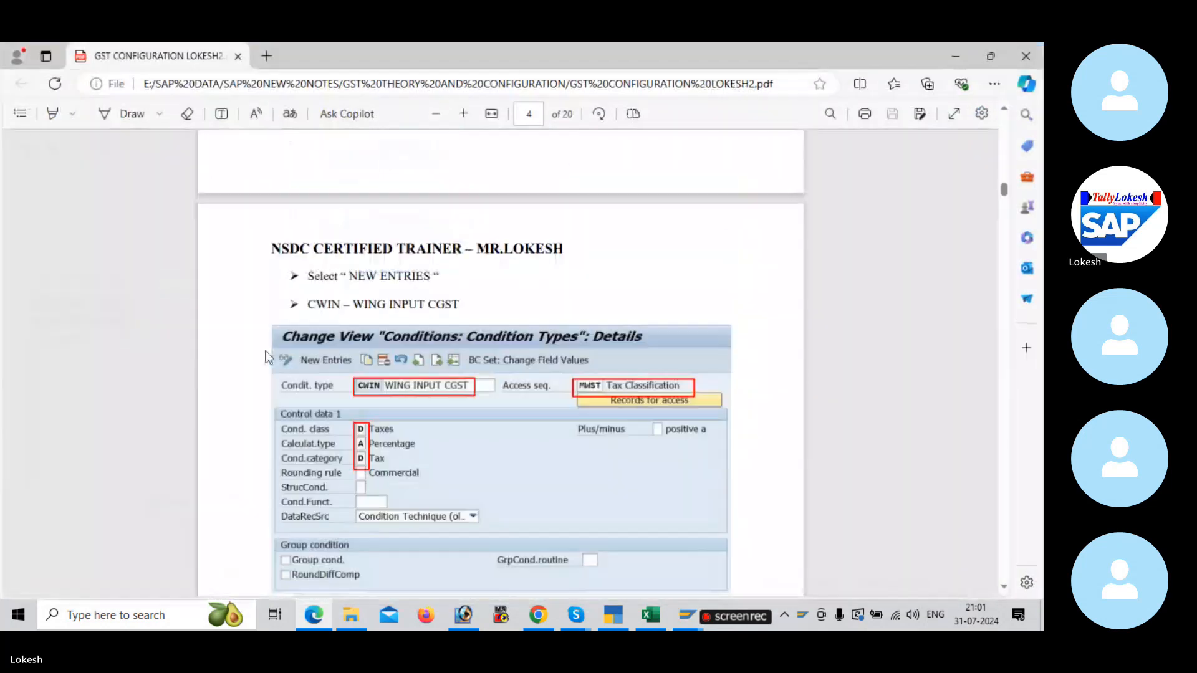
{"action": "scroll", "coordinate": [269, 357], "scroll_direction": "up", "scroll_amount": 5}
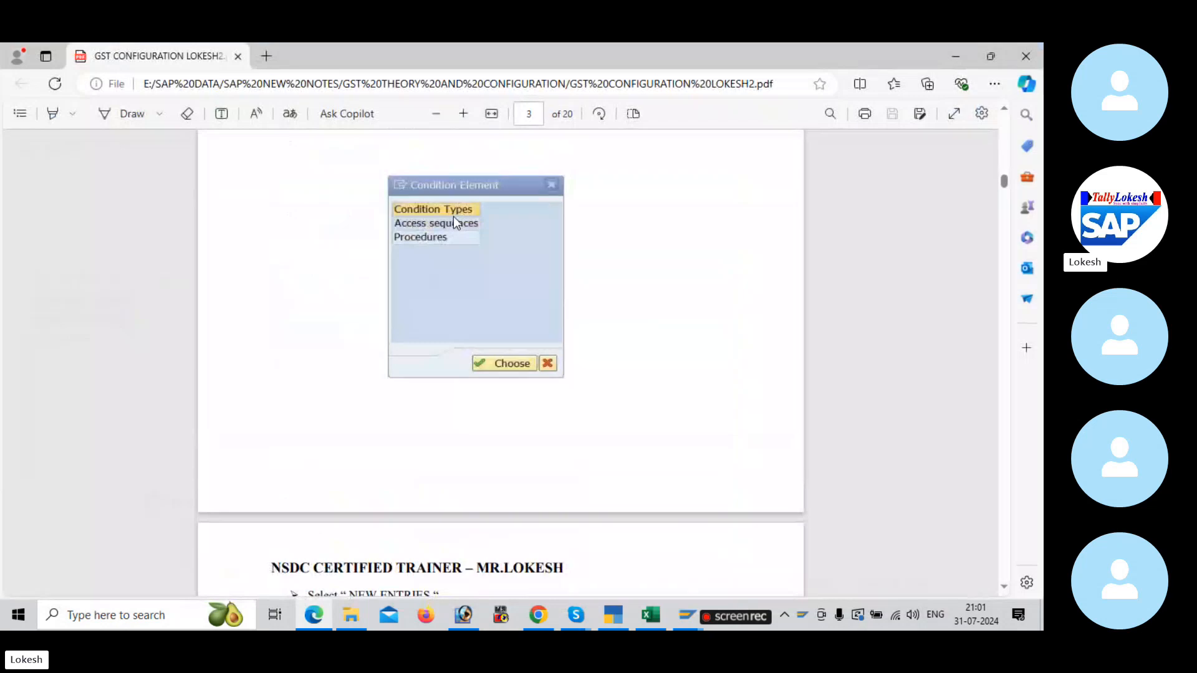
{"action": "left_click", "coordinate": [650, 611]}
{"action": "left_click", "coordinate": [237, 304]}
{"action": "left_click", "coordinate": [499, 307]}
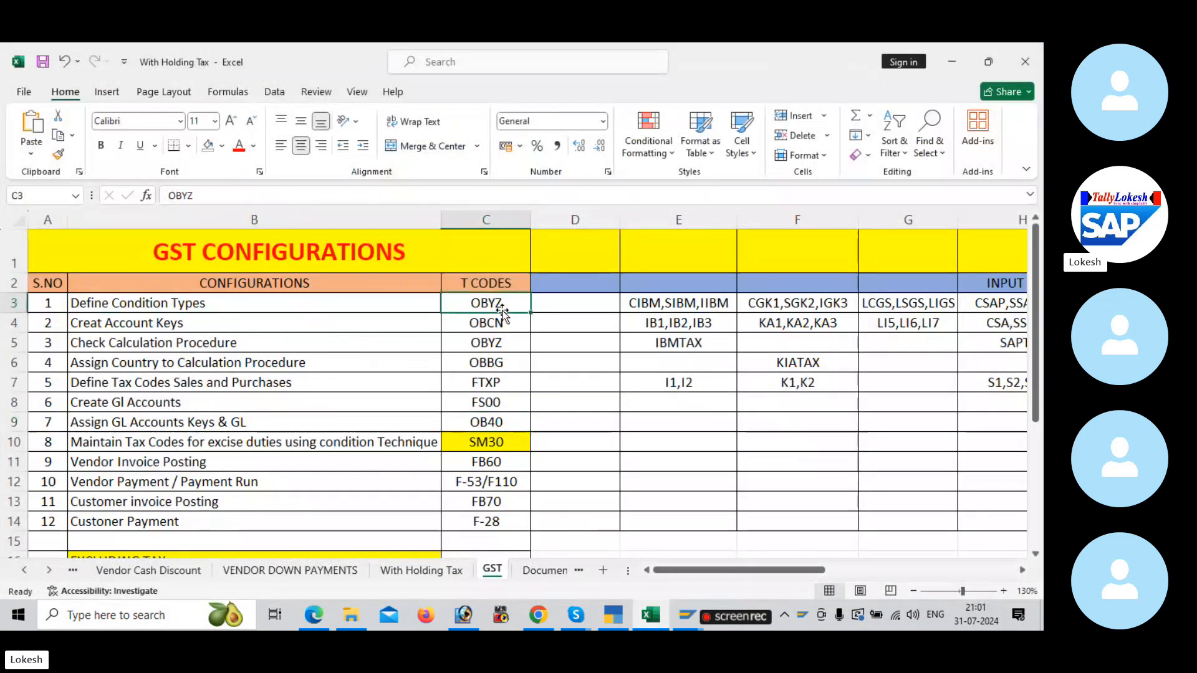
{"action": "key", "text": "alt+Tab"}
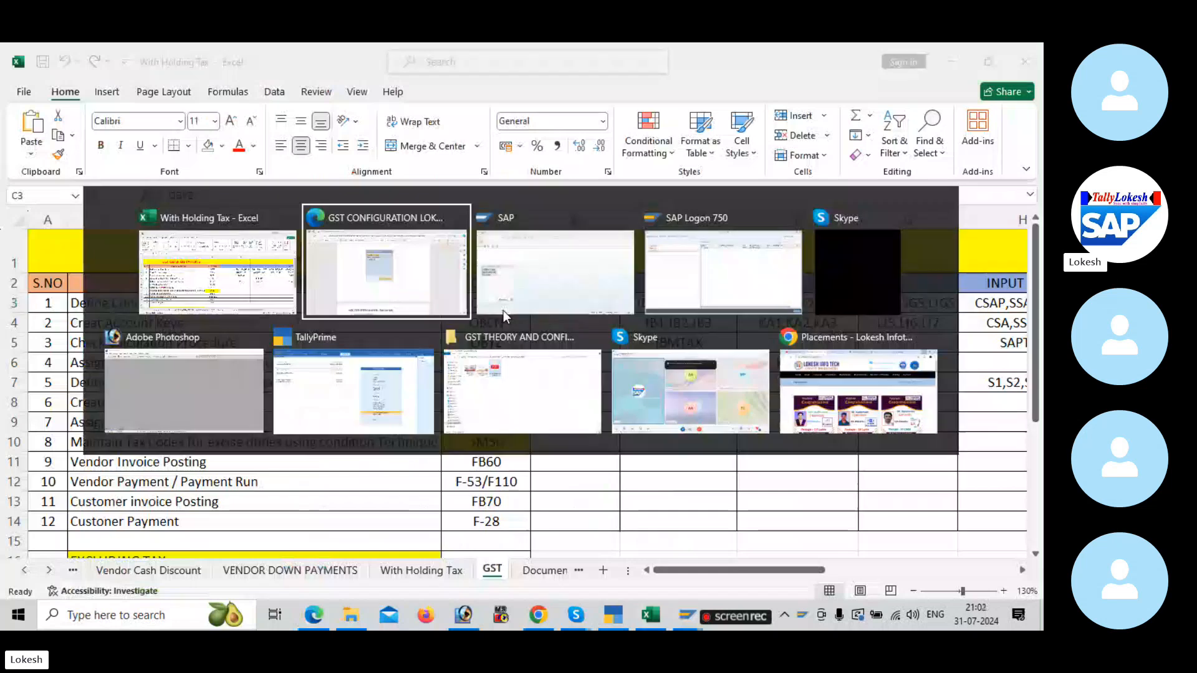
{"action": "key", "text": "alt+Tab"}
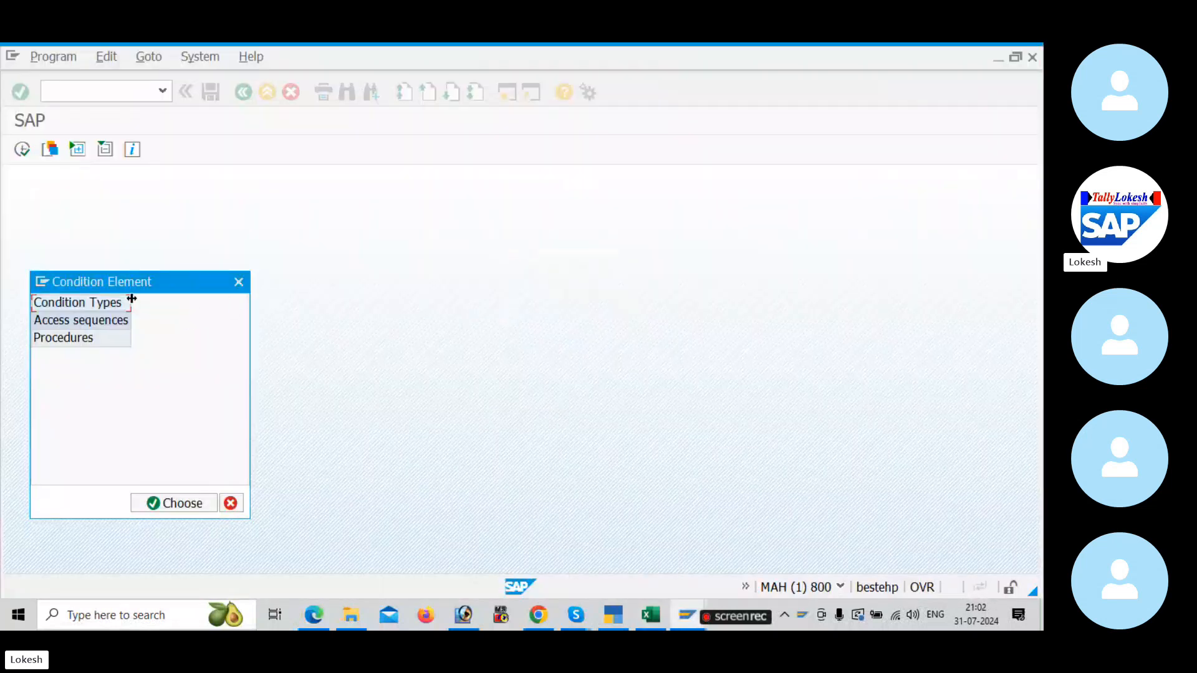
Step: Open the Condition Types overview and create a new entry
{"action": "double_click", "coordinate": [123, 302]}
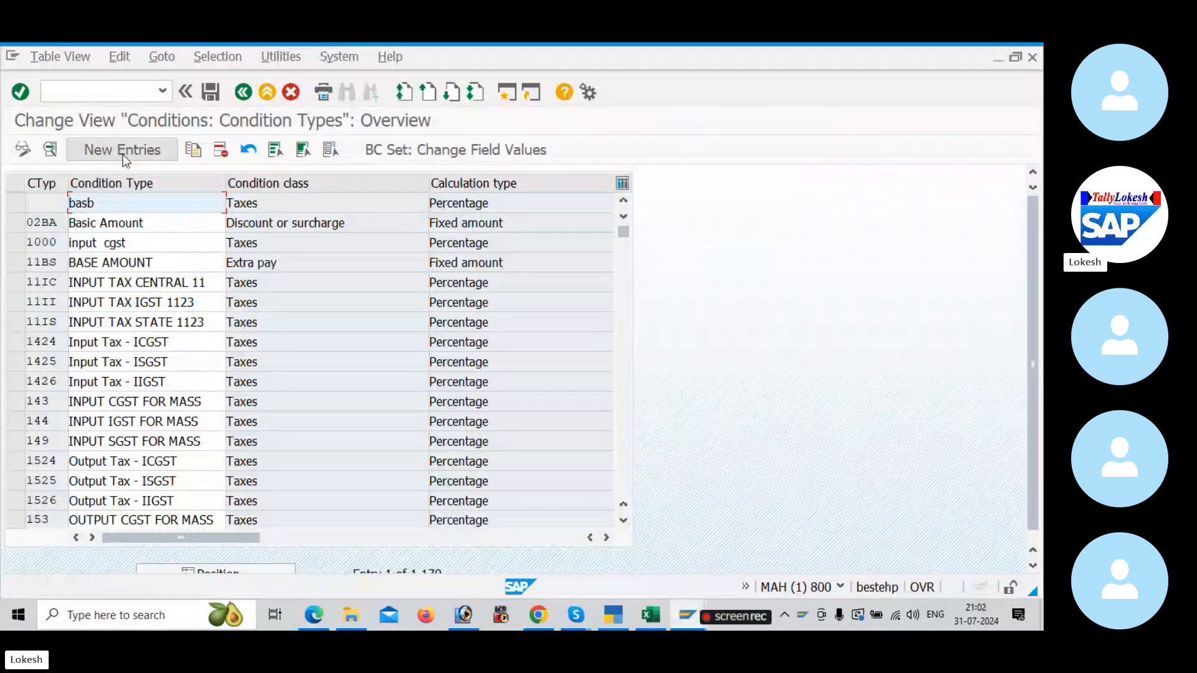
{"action": "left_click", "coordinate": [123, 151]}
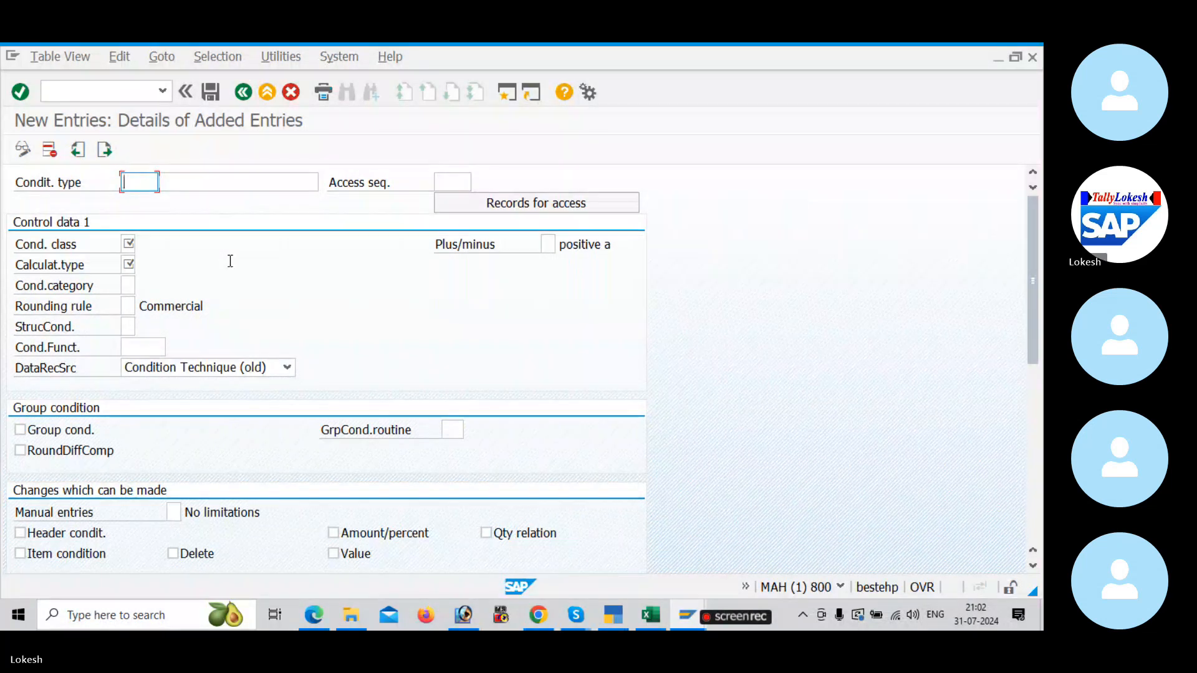
{"action": "type", "text": "c"}
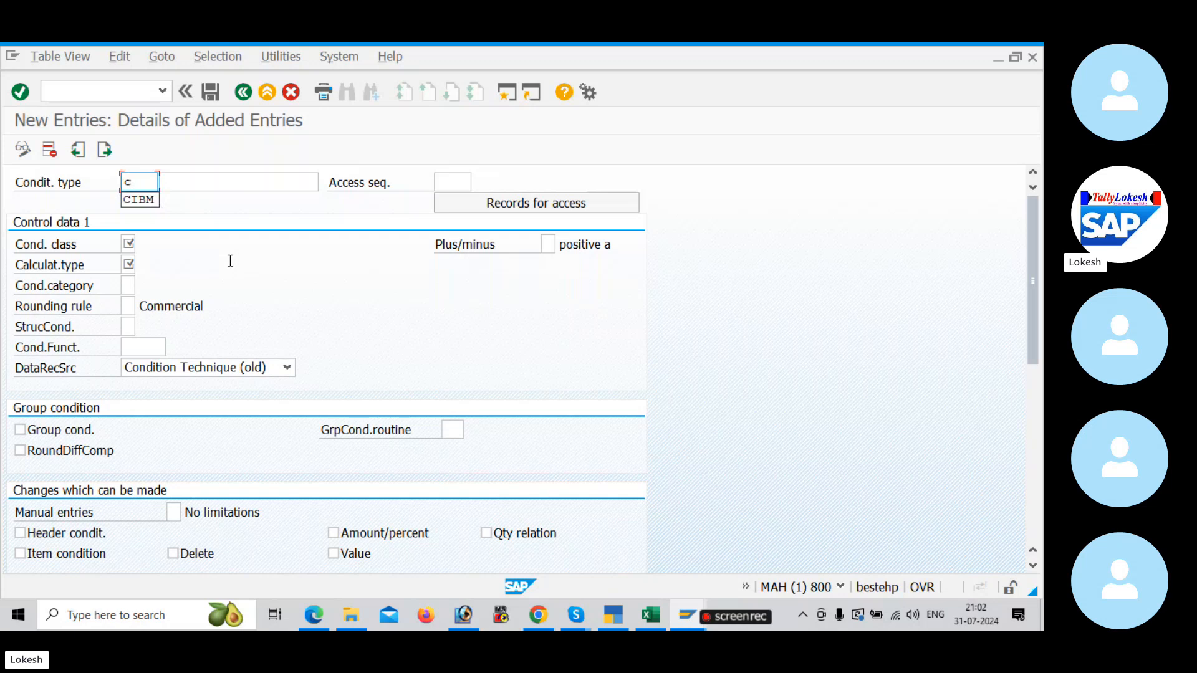
{"action": "type", "text": "bu"}
{"action": "key", "text": "BackSpace"}
{"action": "key", "text": "BackSpace"}
{"action": "key", "text": "BackSpace"}
{"action": "type", "text": "CBUL"}
{"action": "key", "text": "BackSpace"}
{"action": "key", "text": "BackSpace"}
{"action": "key", "text": "BackSpace"}
{"action": "key", "text": "BackSpace"}
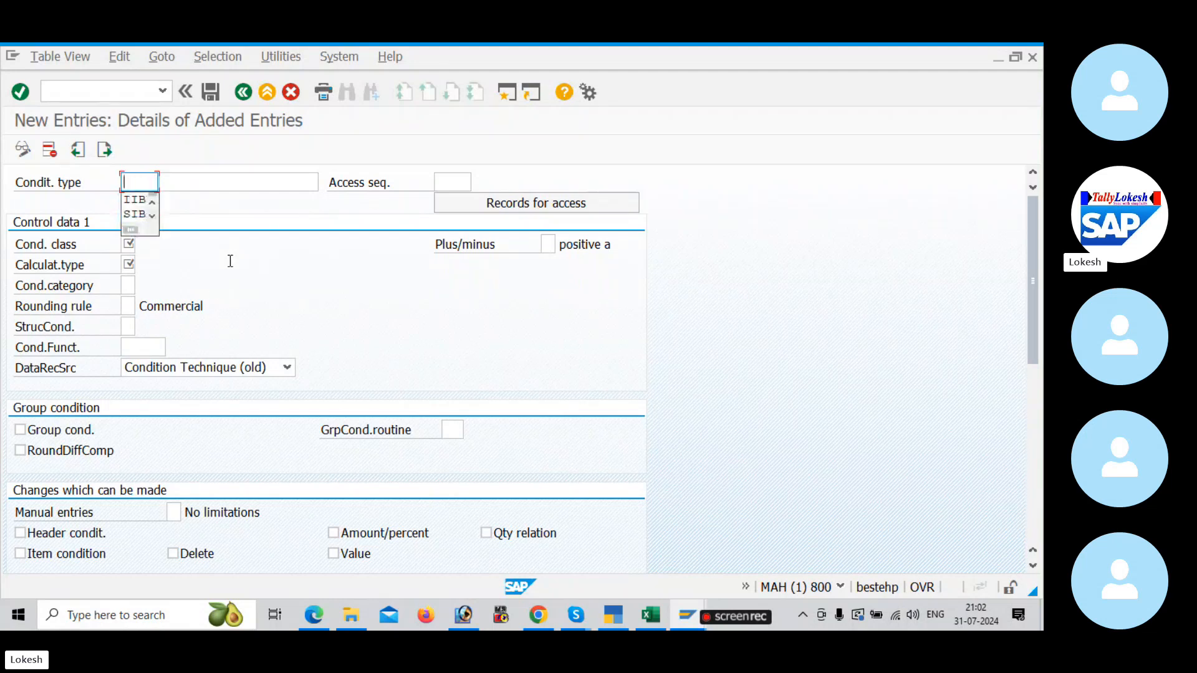
{"action": "type", "text": "CGST"}
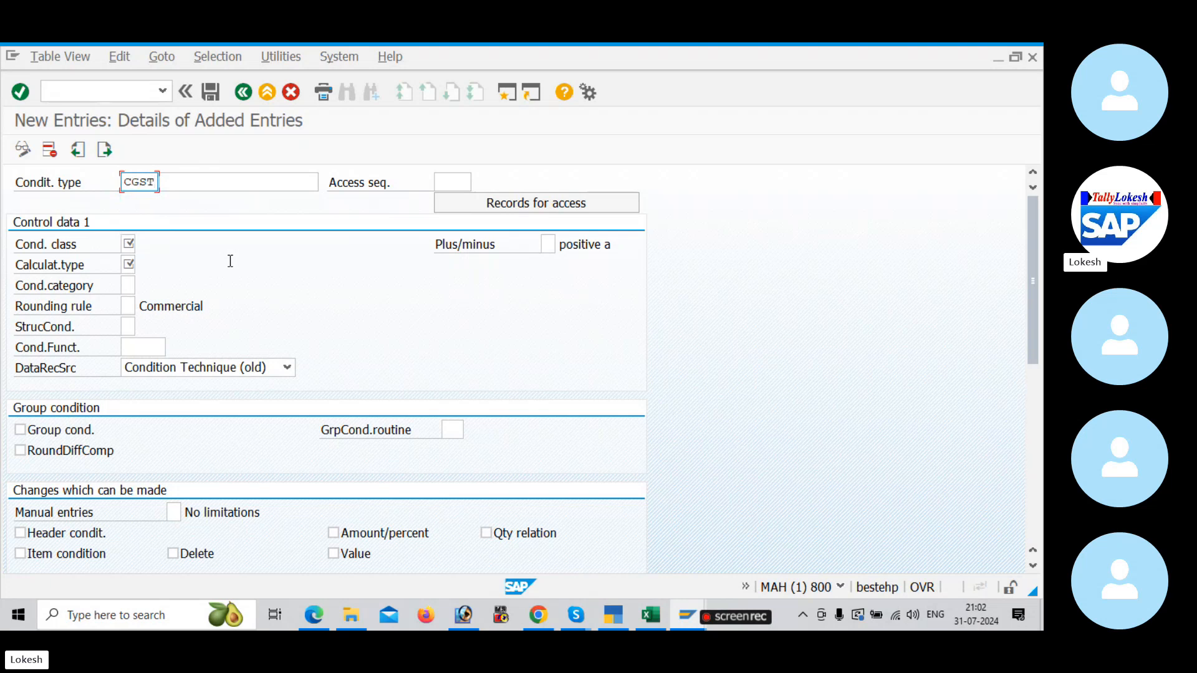
{"action": "key", "text": "Tab"}
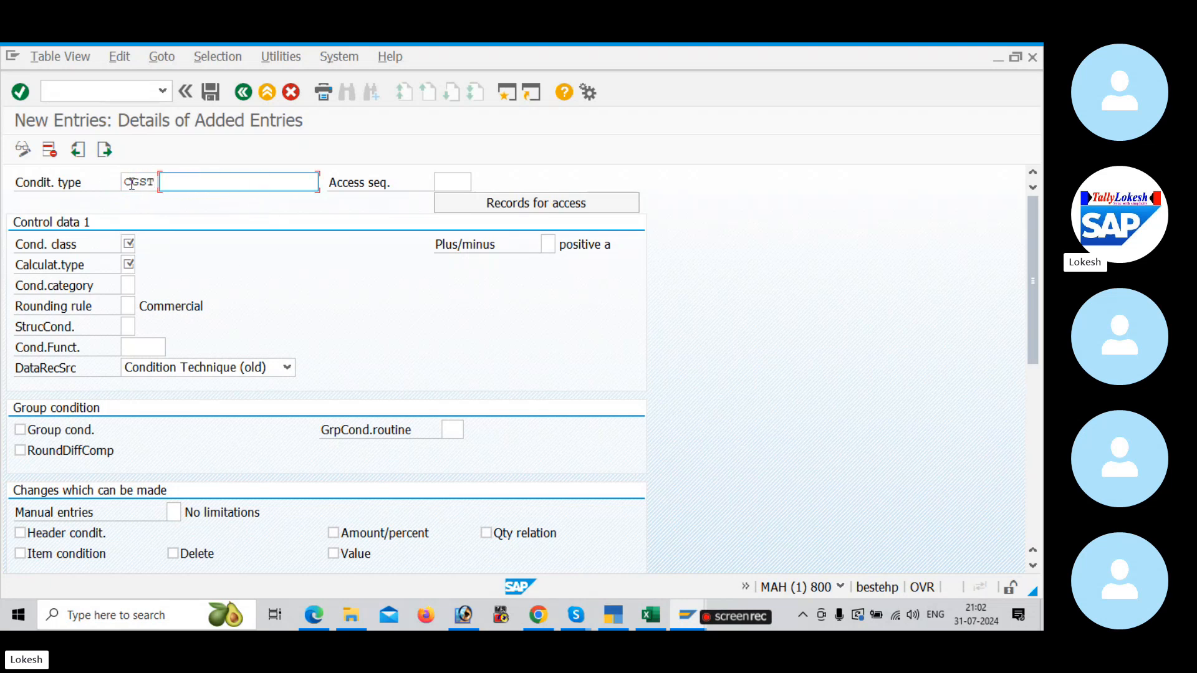
{"action": "left_click", "coordinate": [156, 182]}
{"action": "key", "text": "BackSpace"}
{"action": "key", "text": "BackSpace"}
{"action": "key", "text": "BackSpace"}
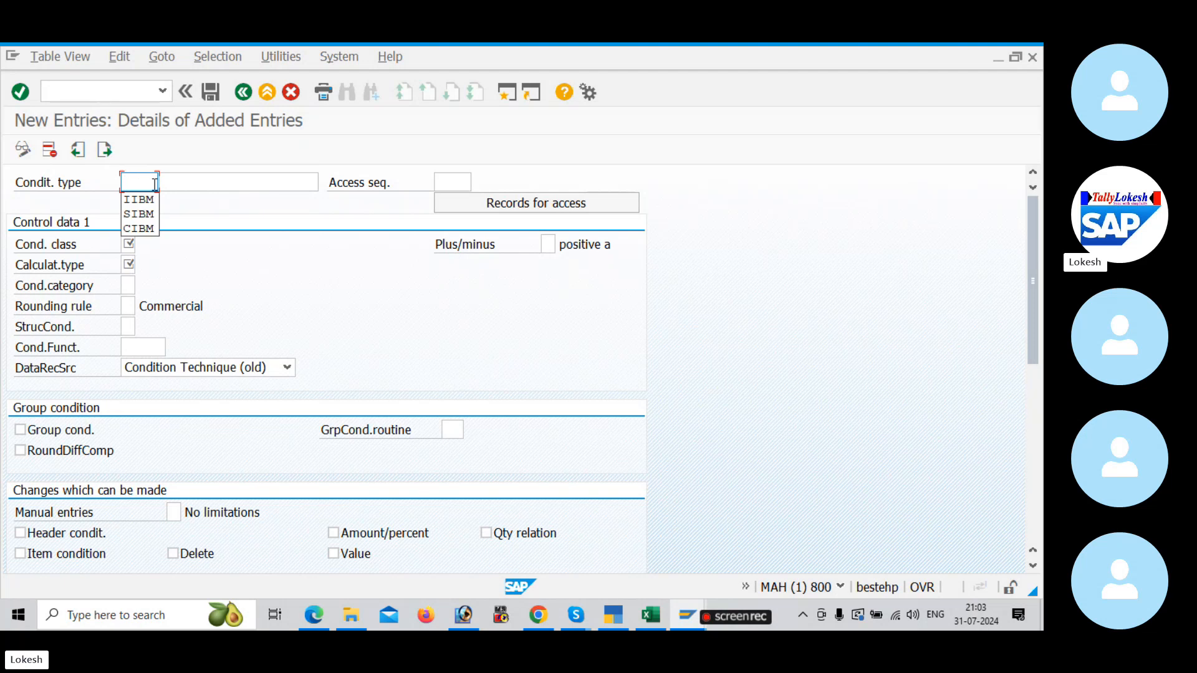
Step: Enter condition type CGSB with the description BULT INPUT CGST in the new entry
{"action": "type", "text": "C"}
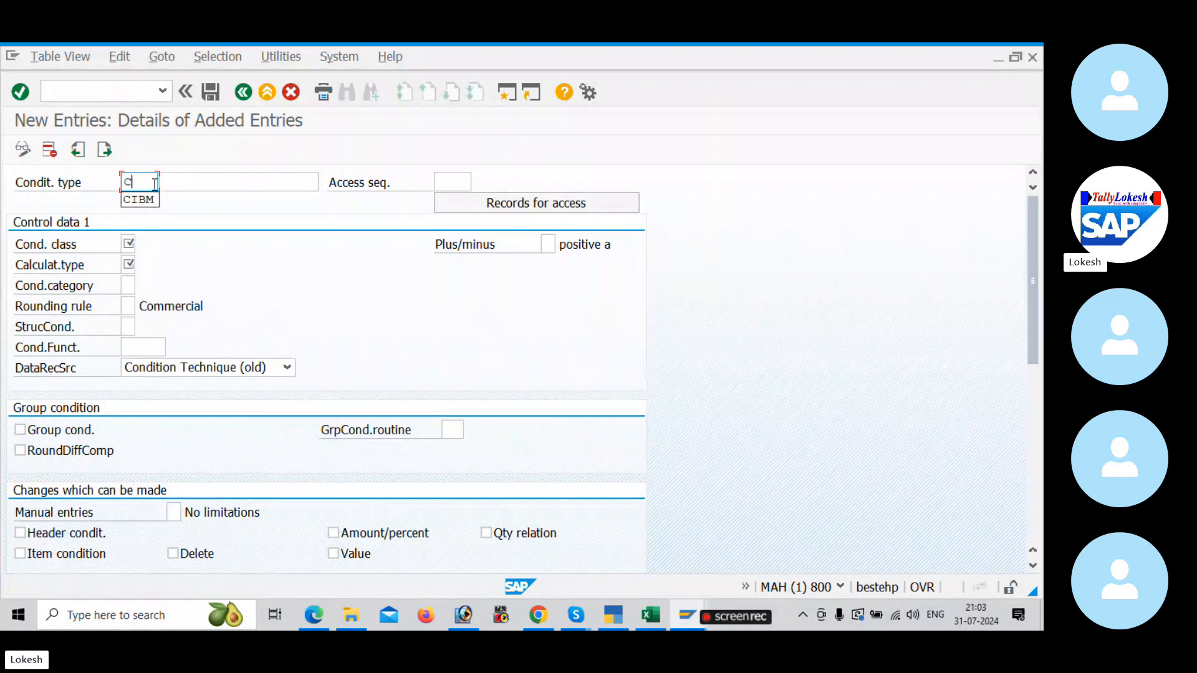
{"action": "type", "text": "GSB"}
{"action": "left_click", "coordinate": [180, 183]}
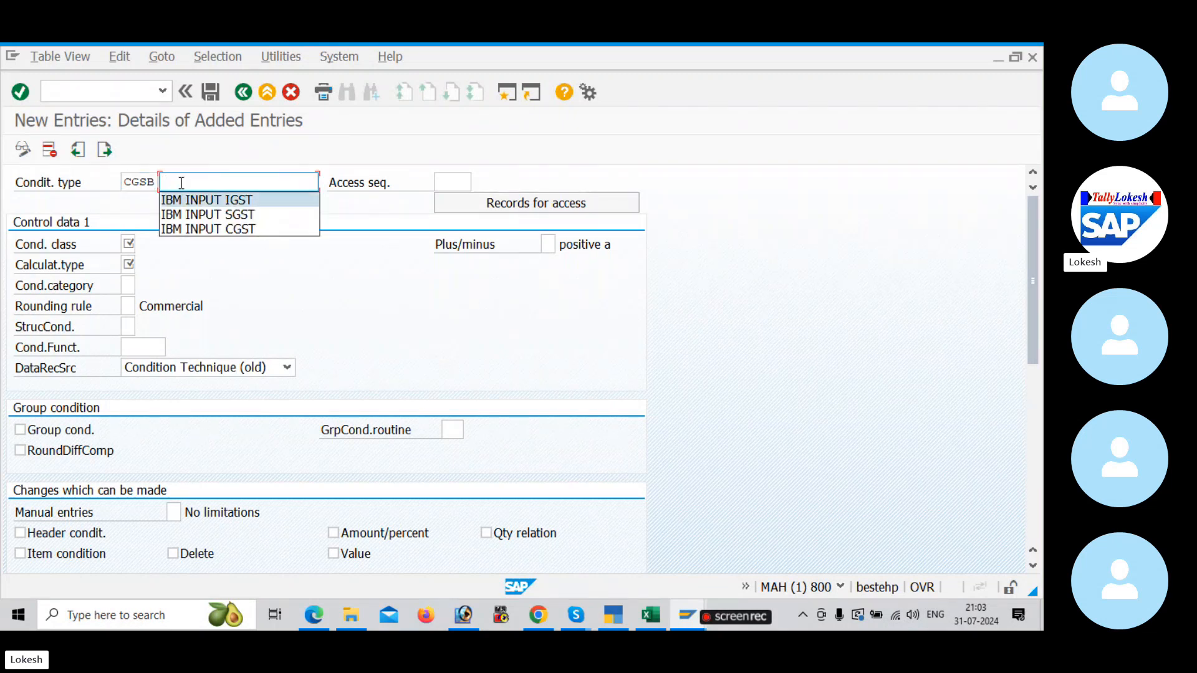
{"action": "type", "text": "BU"}
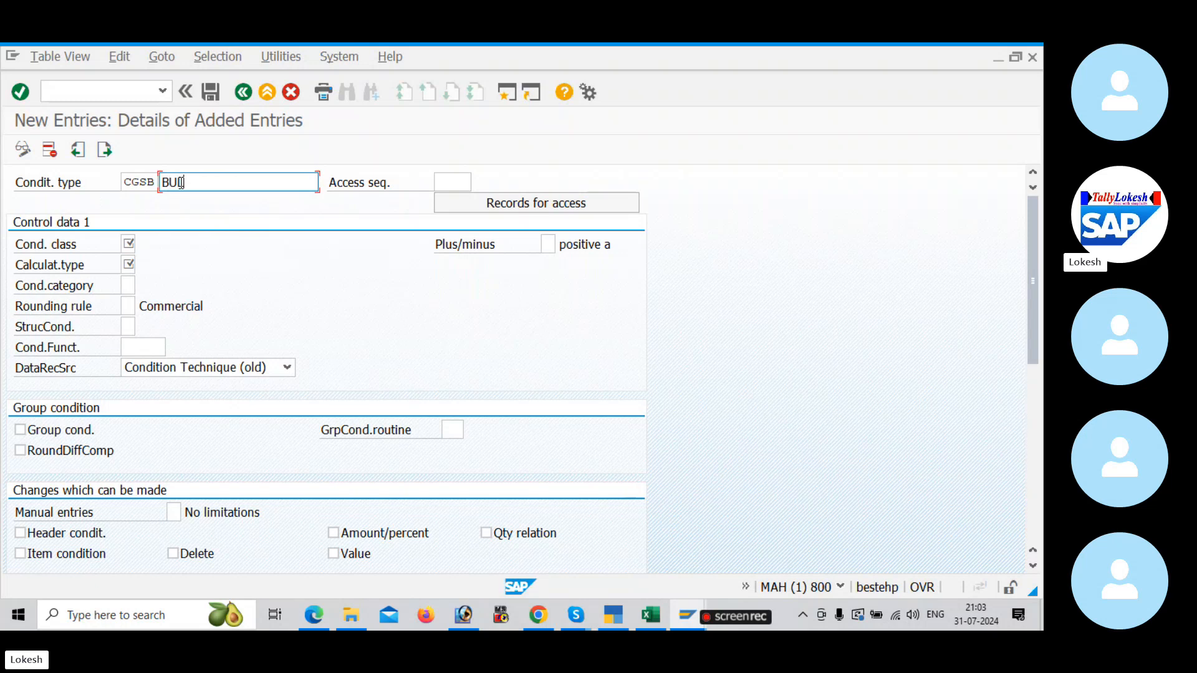
{"action": "type", "text": "ILT INPUT CGST"}
Step: Assign access sequence MWST (Tax Classification) to condition type CGSB
{"action": "left_click", "coordinate": [443, 181]}
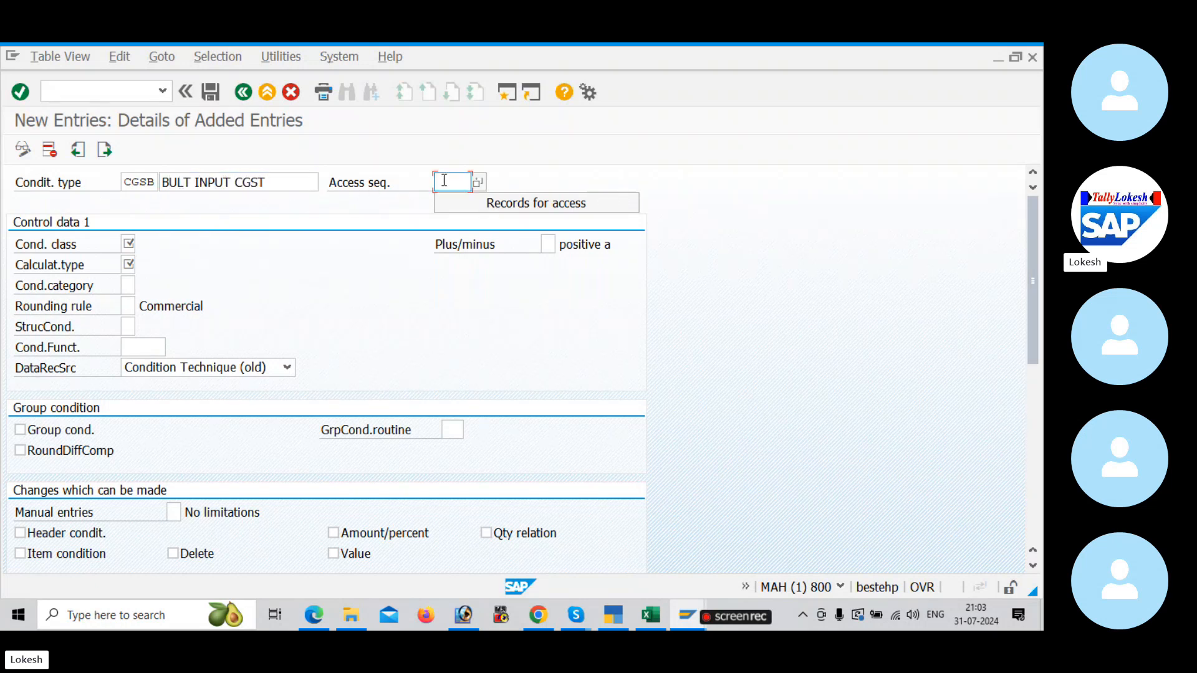
{"action": "left_click", "coordinate": [479, 183]}
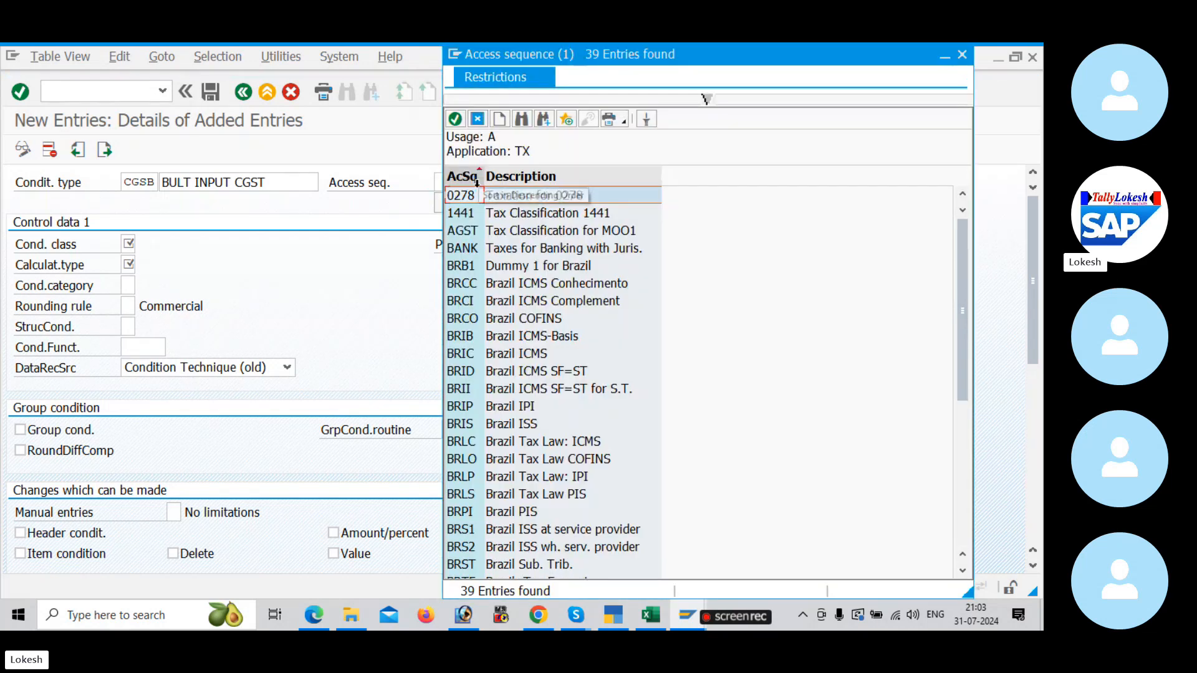
{"action": "scroll", "coordinate": [592, 349], "scroll_direction": "down", "scroll_amount": 5}
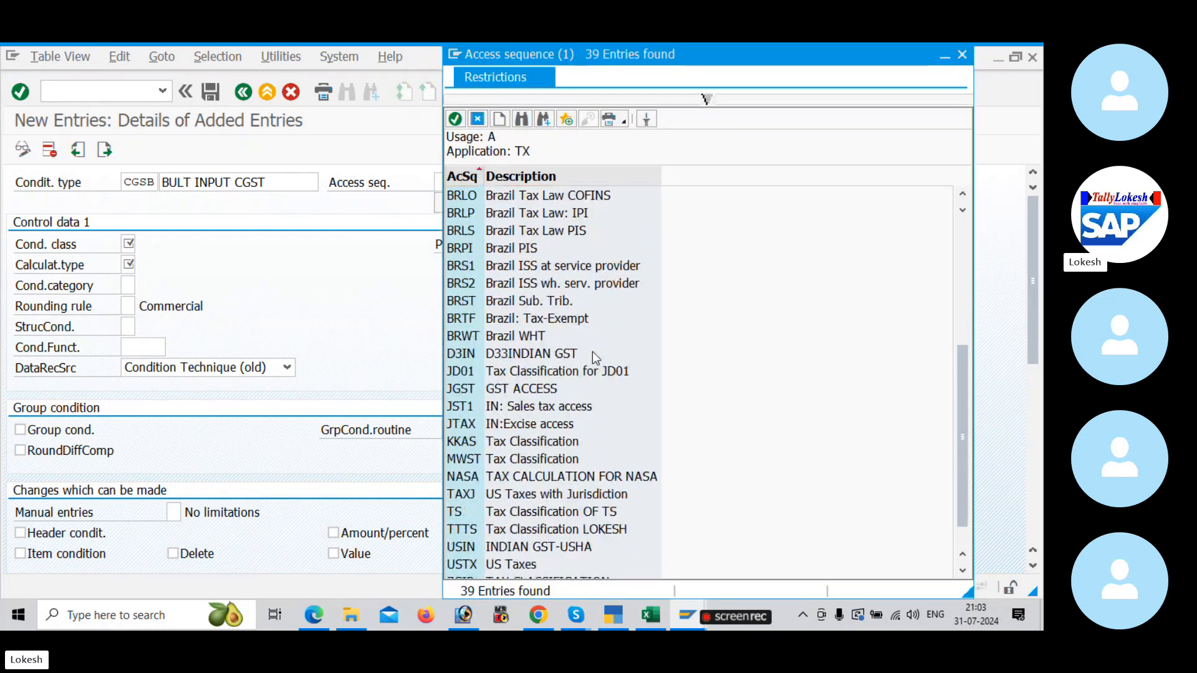
{"action": "scroll", "coordinate": [592, 351], "scroll_direction": "down", "scroll_amount": 1}
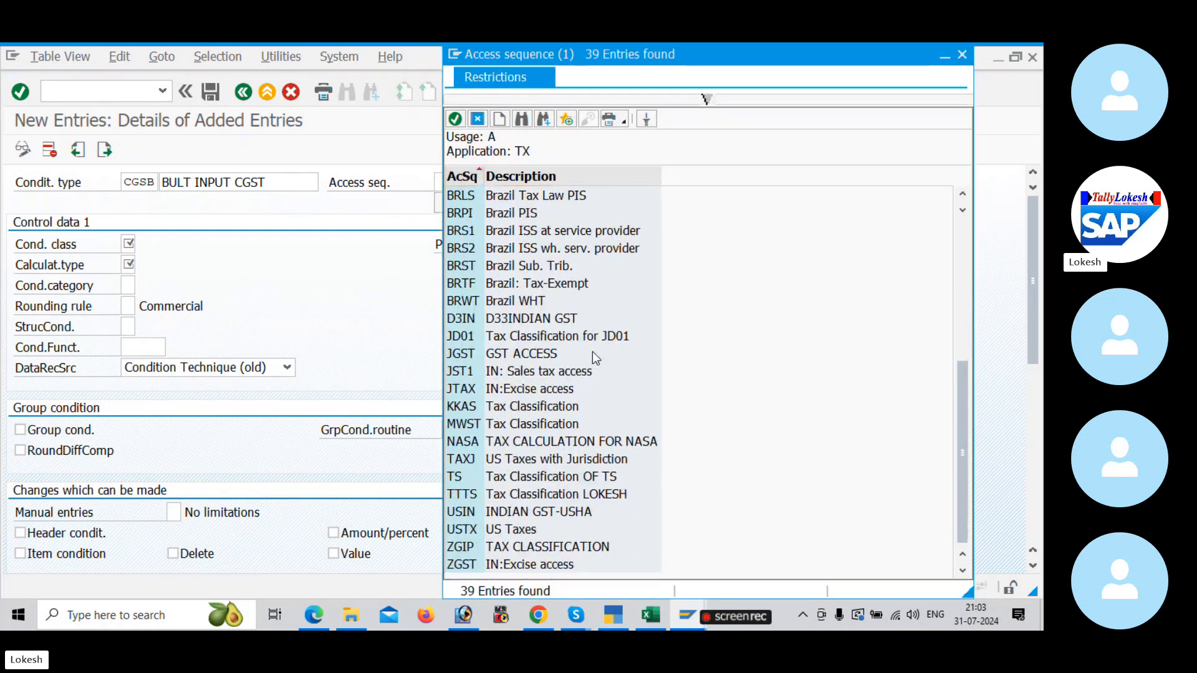
{"action": "left_click", "coordinate": [510, 427]}
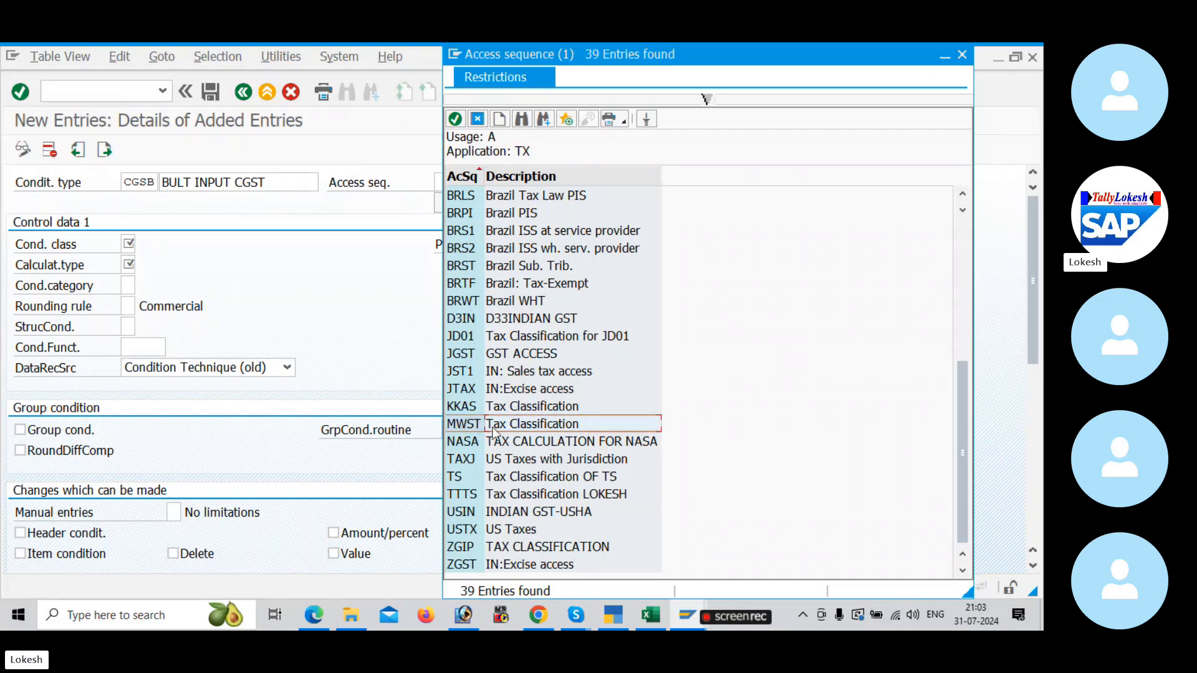
{"action": "double_click", "coordinate": [559, 427]}
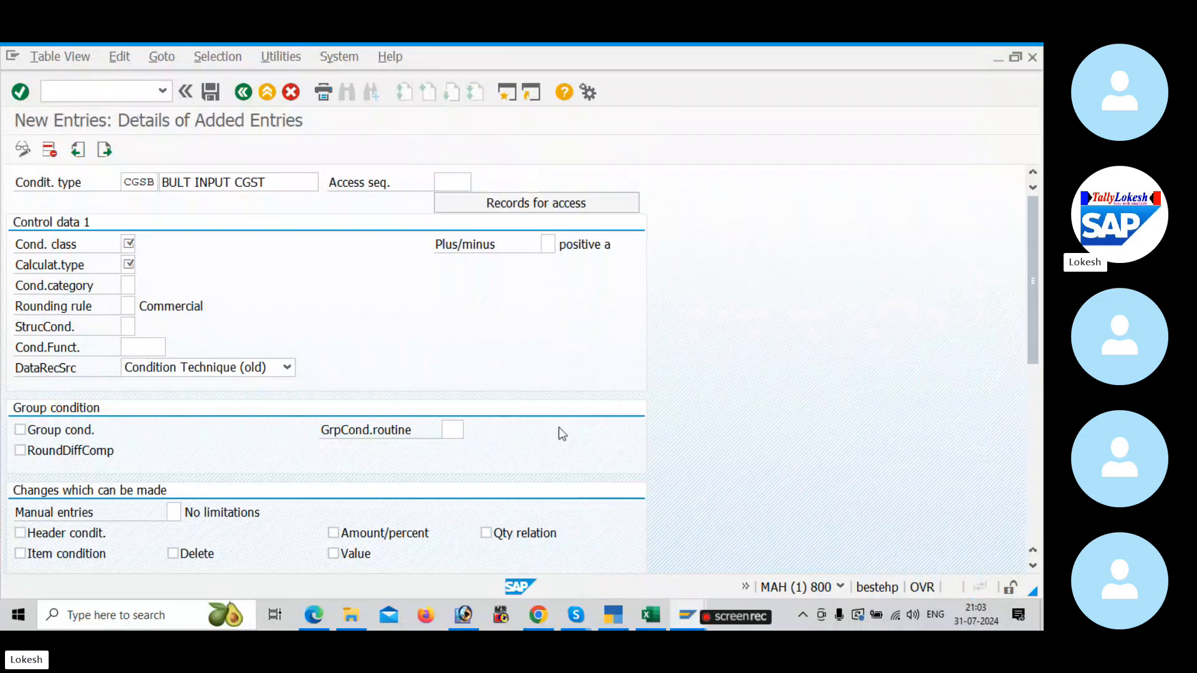
Step: Set the condition class of CGSB to D (Taxes)
{"action": "left_click", "coordinate": [127, 247]}
{"action": "left_click", "coordinate": [143, 244]}
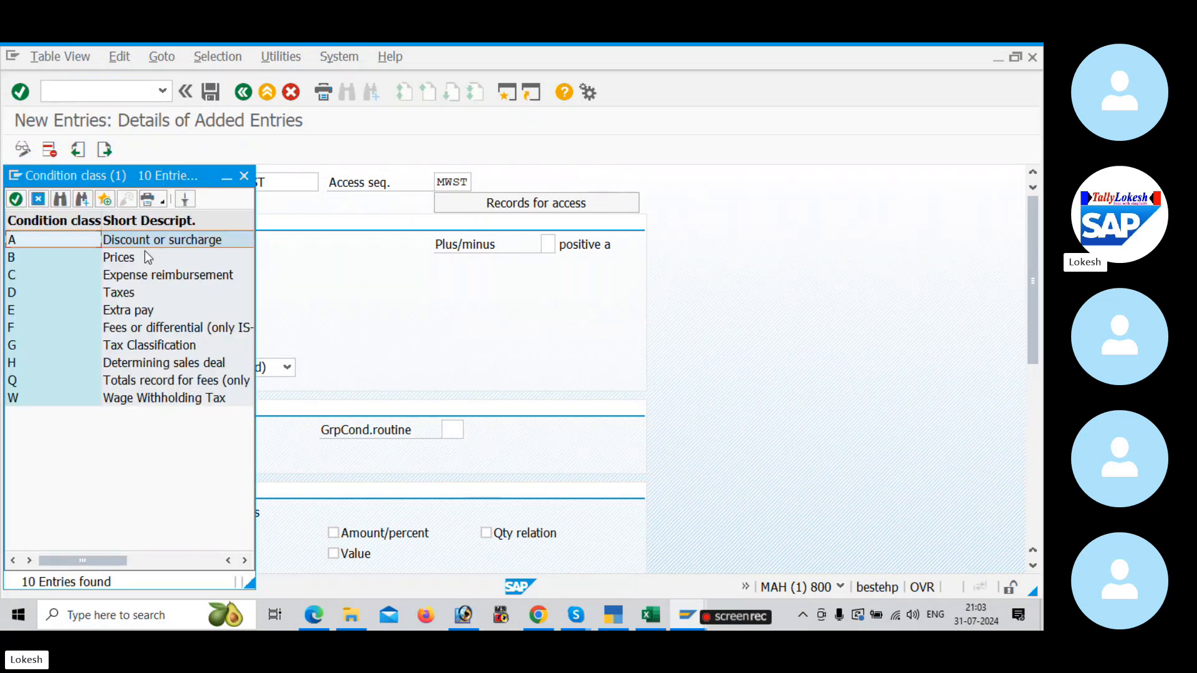
{"action": "left_click", "coordinate": [137, 293]}
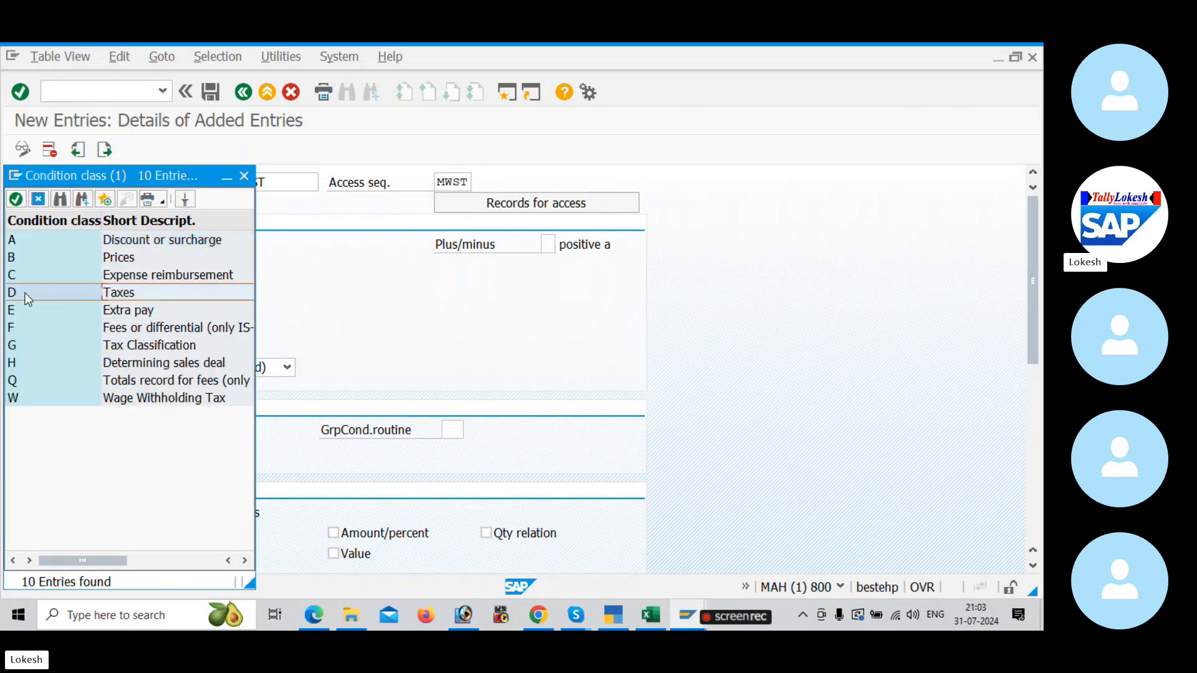
{"action": "double_click", "coordinate": [118, 294]}
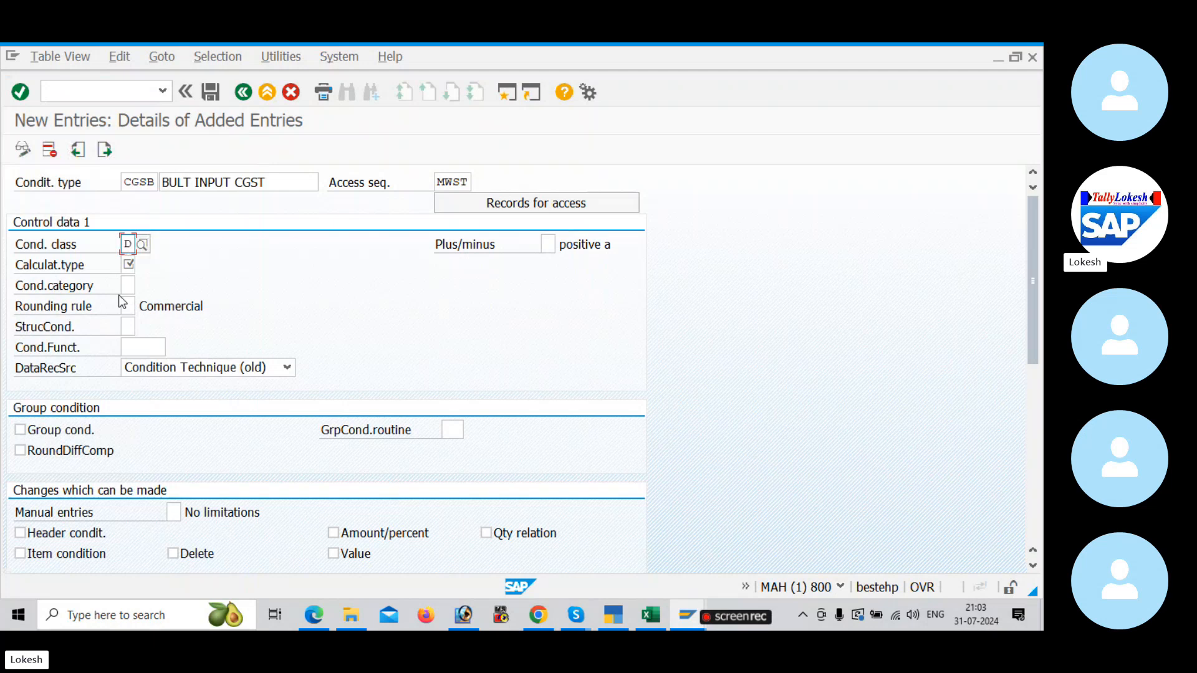
Step: Check the CGST example in the configuration PDF, and set the calculation type in SAP to A (Percentage)
{"action": "left_click", "coordinate": [129, 265]}
{"action": "left_click", "coordinate": [142, 268]}
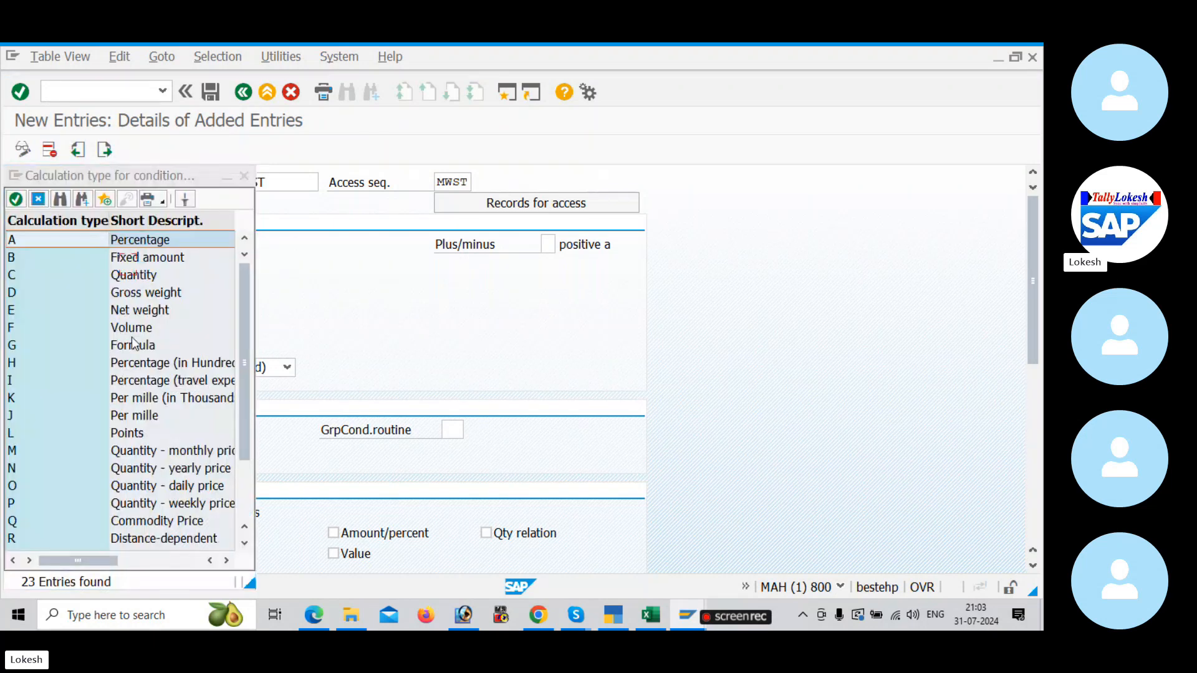
{"action": "scroll", "coordinate": [137, 444], "scroll_direction": "down", "scroll_amount": 1}
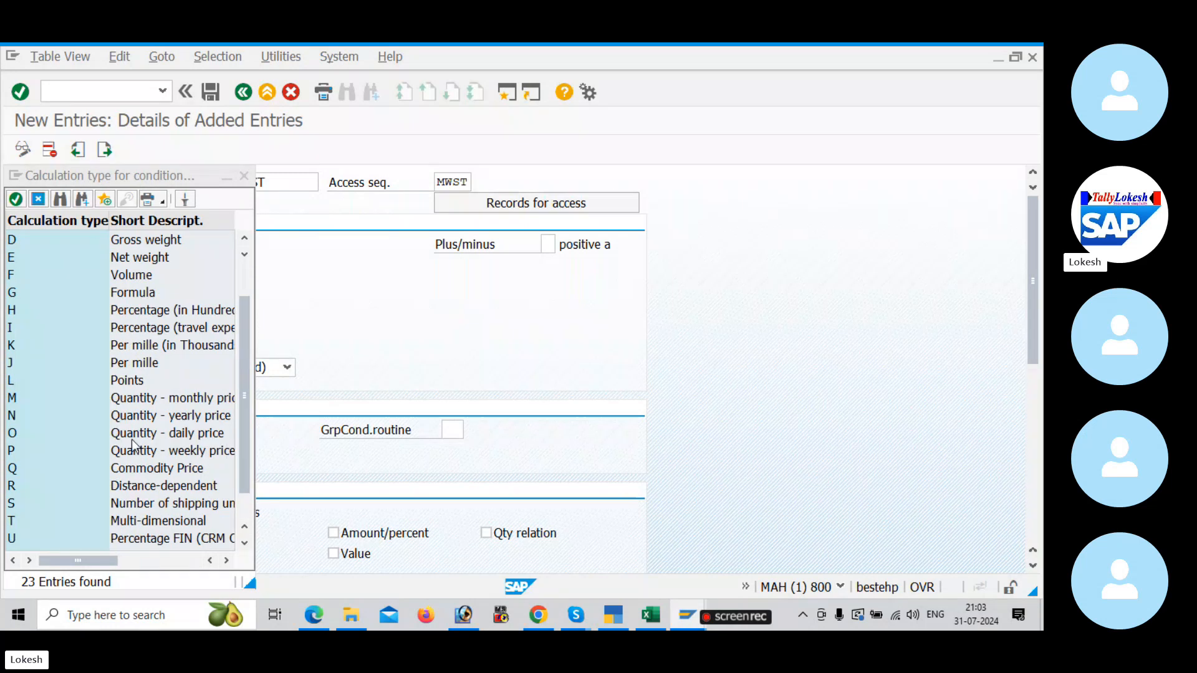
{"action": "left_click", "coordinate": [313, 615]}
{"action": "scroll", "coordinate": [327, 399], "scroll_direction": "down", "scroll_amount": 6}
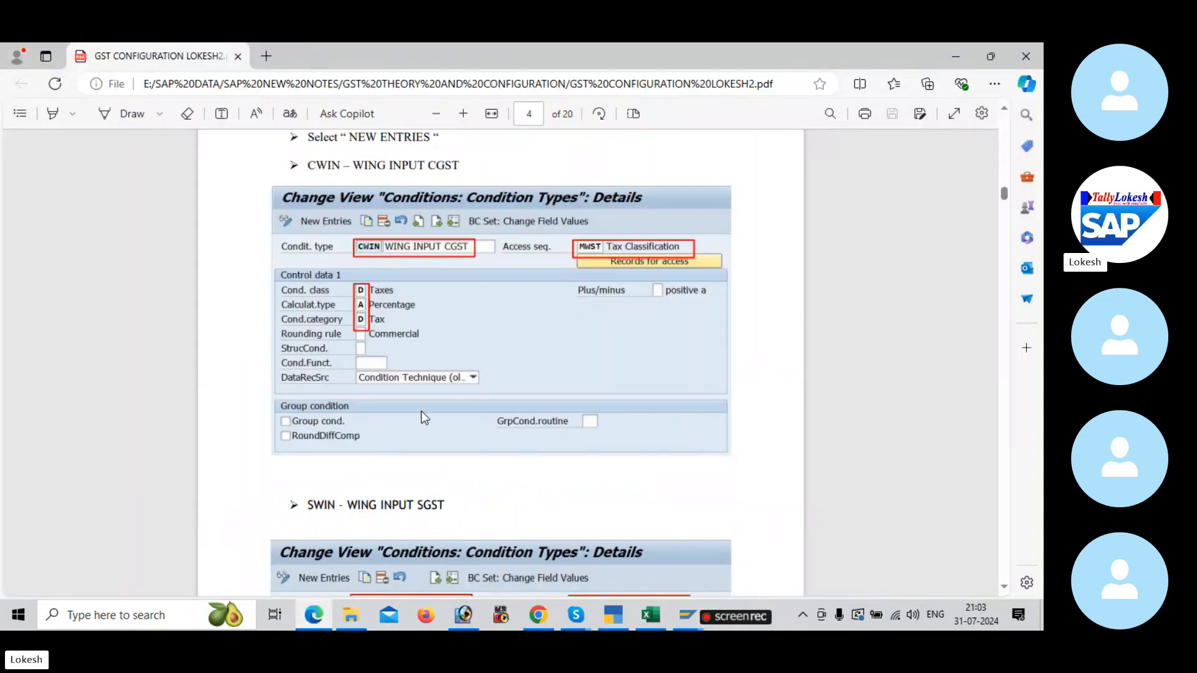
{"action": "mouse_move", "coordinate": [679, 623]}
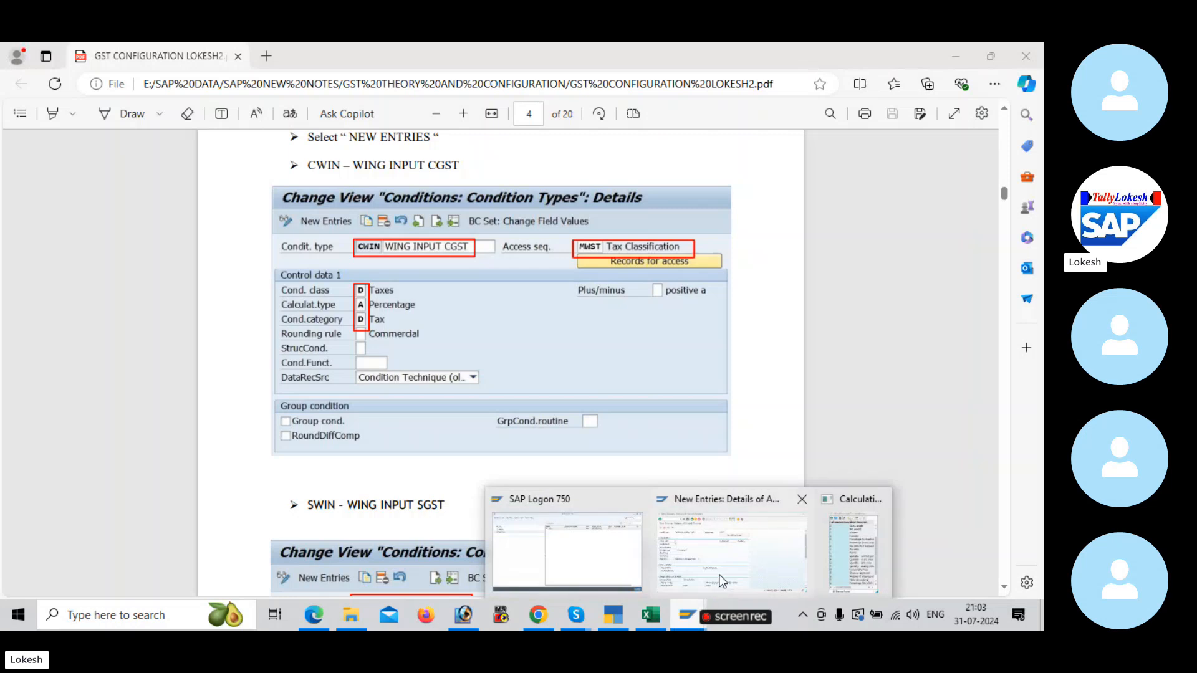
{"action": "left_click", "coordinate": [746, 564]}
{"action": "scroll", "coordinate": [115, 262], "scroll_direction": "up", "scroll_amount": 1}
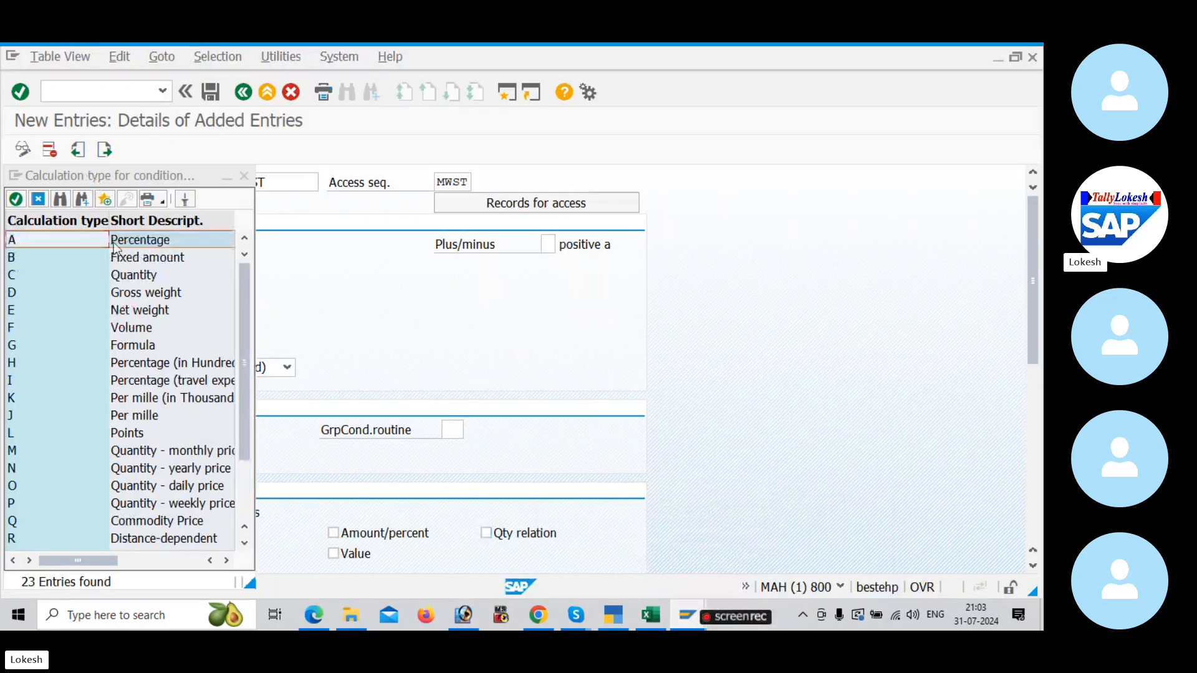
{"action": "double_click", "coordinate": [116, 245]}
Step: Compare the condition category with the PDF example and set it in SAP to D (Tax)
{"action": "left_click", "coordinate": [127, 285]}
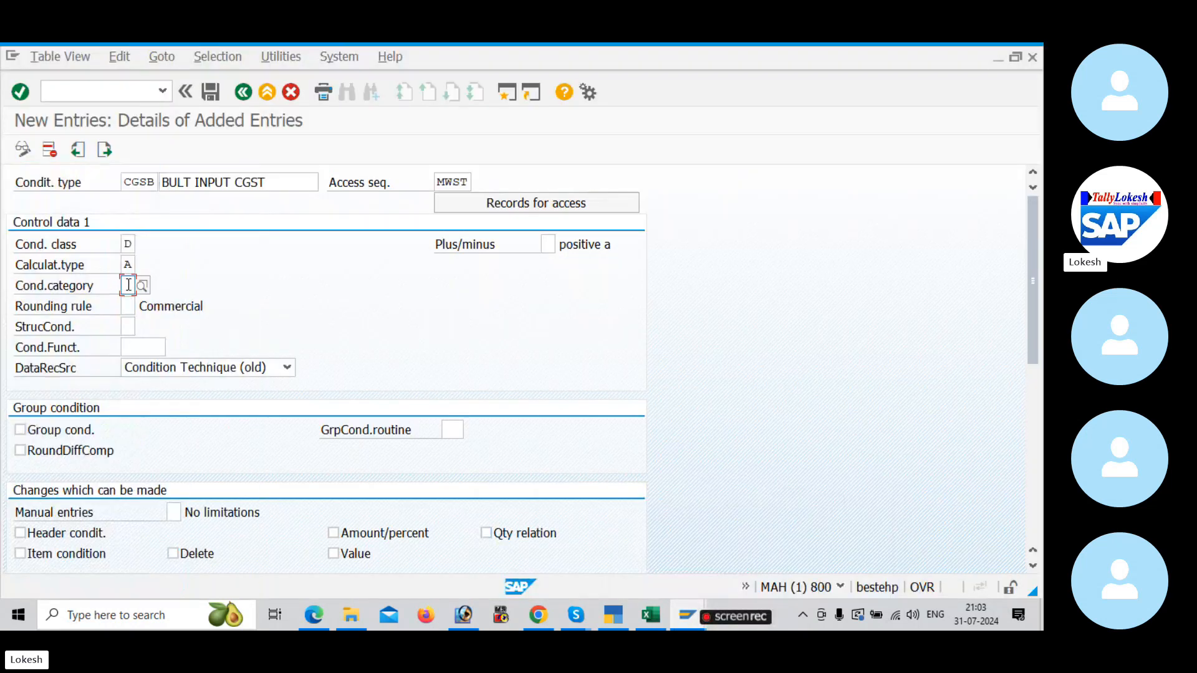
{"action": "left_click", "coordinate": [143, 285]}
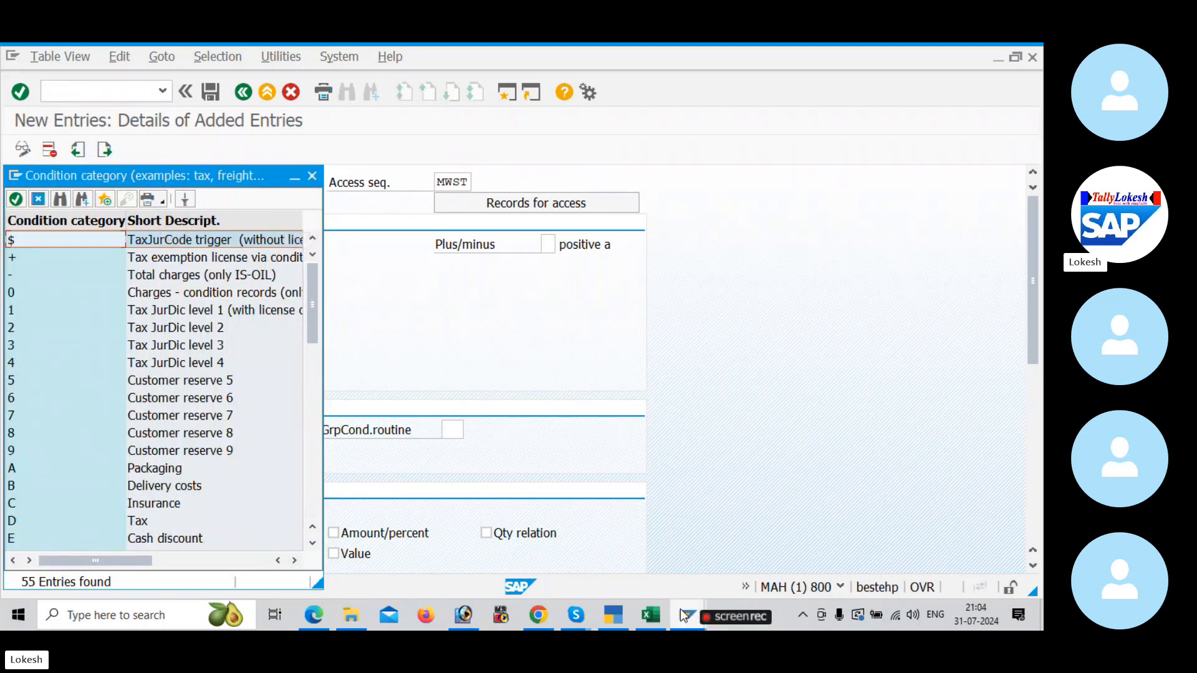
{"action": "key", "text": "alt+Tab"}
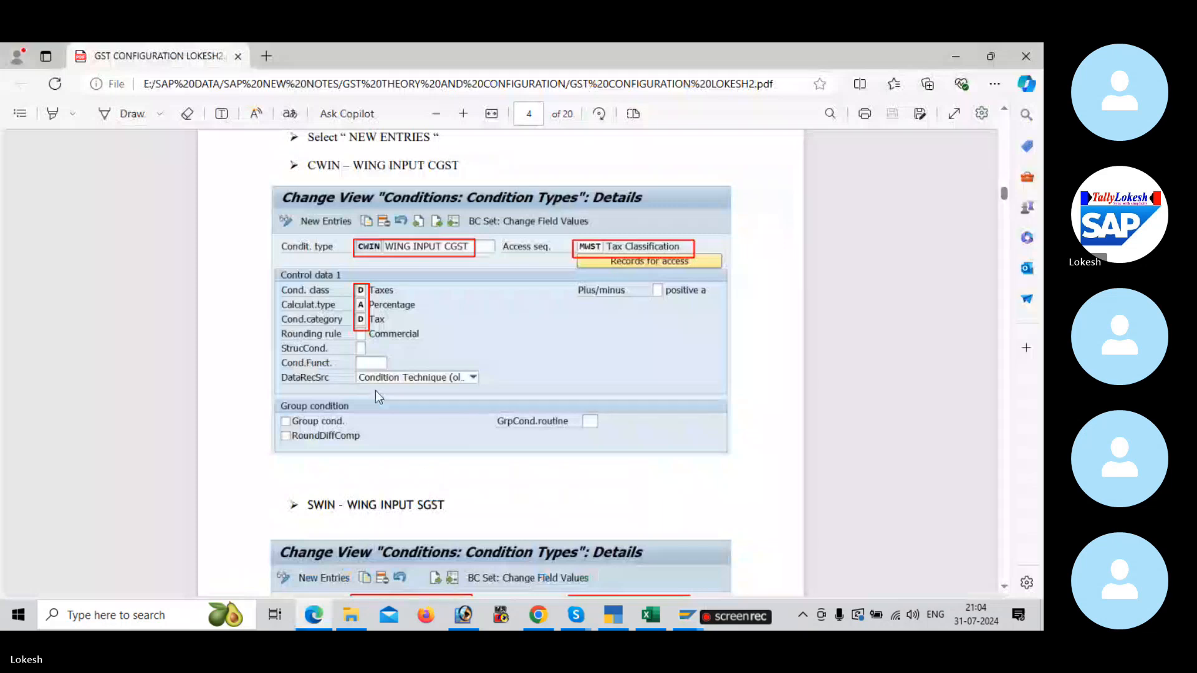
{"action": "key", "text": "alt+Tab"}
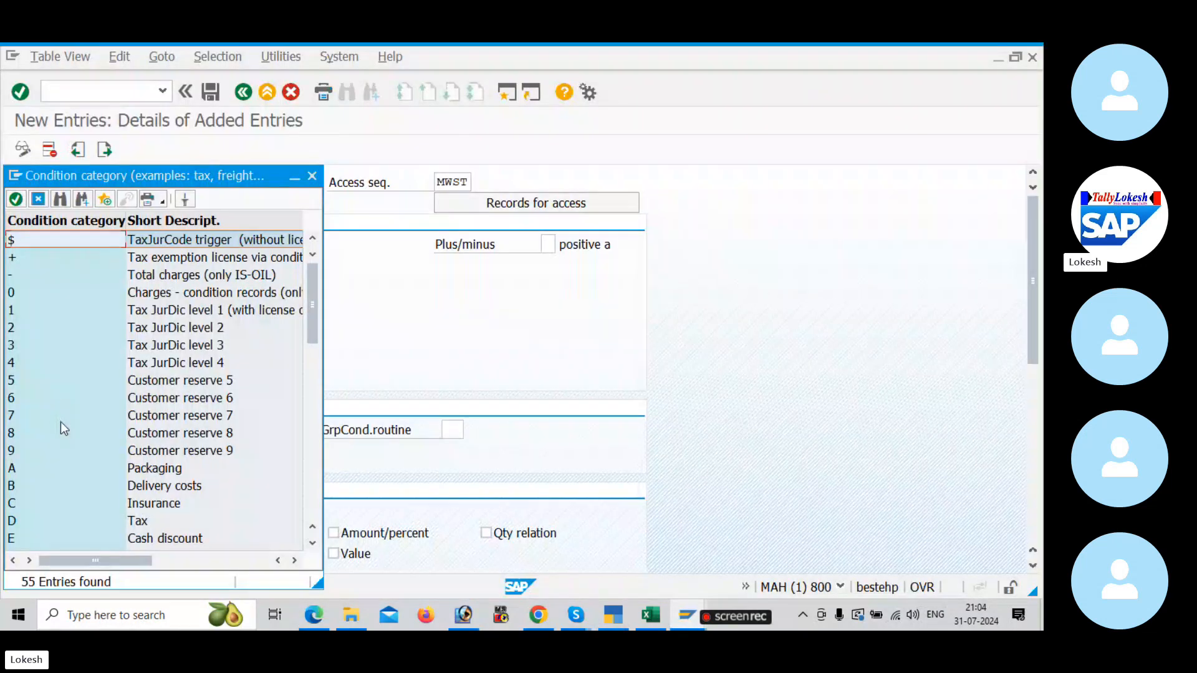
{"action": "left_click", "coordinate": [135, 521]}
{"action": "double_click", "coordinate": [135, 521]}
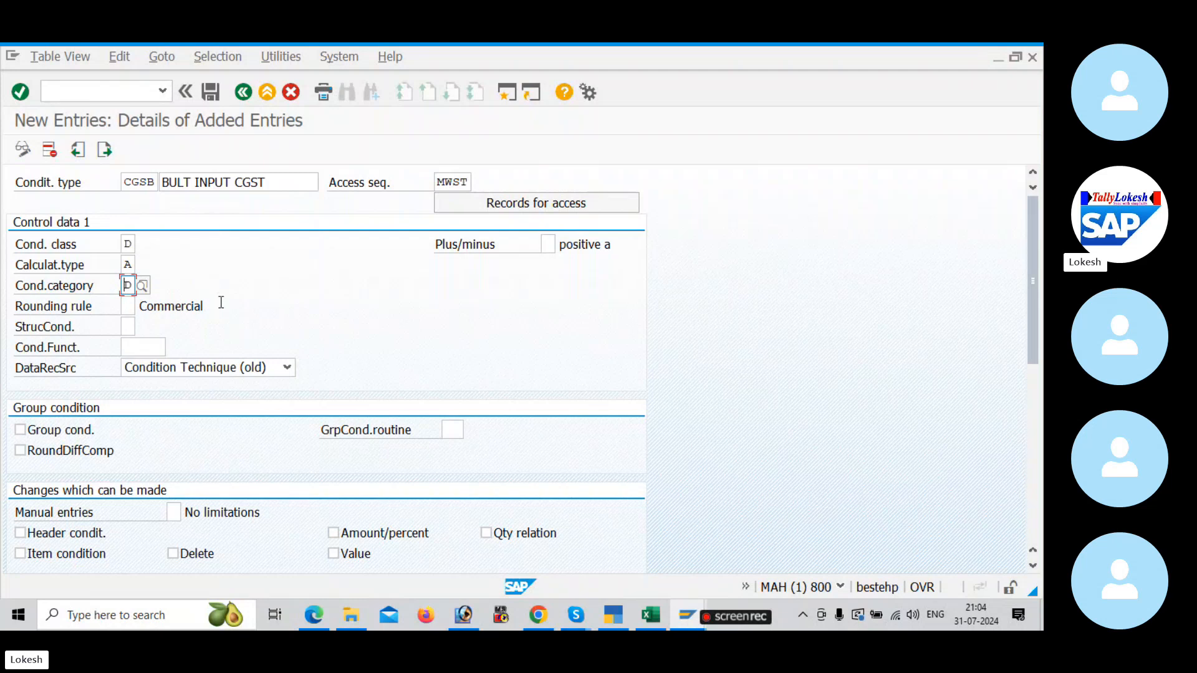
Step: Review the remaining settings of condition type CGSB, validate the entry and save it
{"action": "scroll", "coordinate": [234, 334], "scroll_direction": "down", "scroll_amount": 3}
{"action": "scroll", "coordinate": [236, 338], "scroll_direction": "down", "scroll_amount": 10}
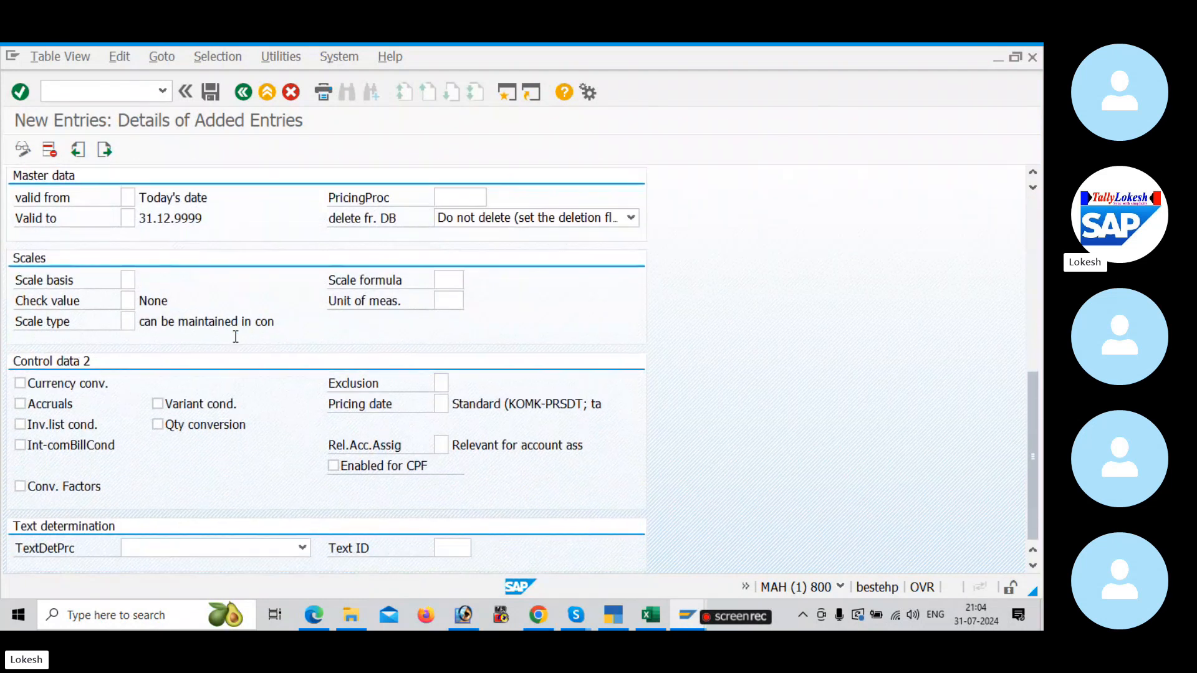
{"action": "scroll", "coordinate": [236, 336], "scroll_direction": "up", "scroll_amount": 8}
{"action": "scroll", "coordinate": [235, 343], "scroll_direction": "up", "scroll_amount": 4}
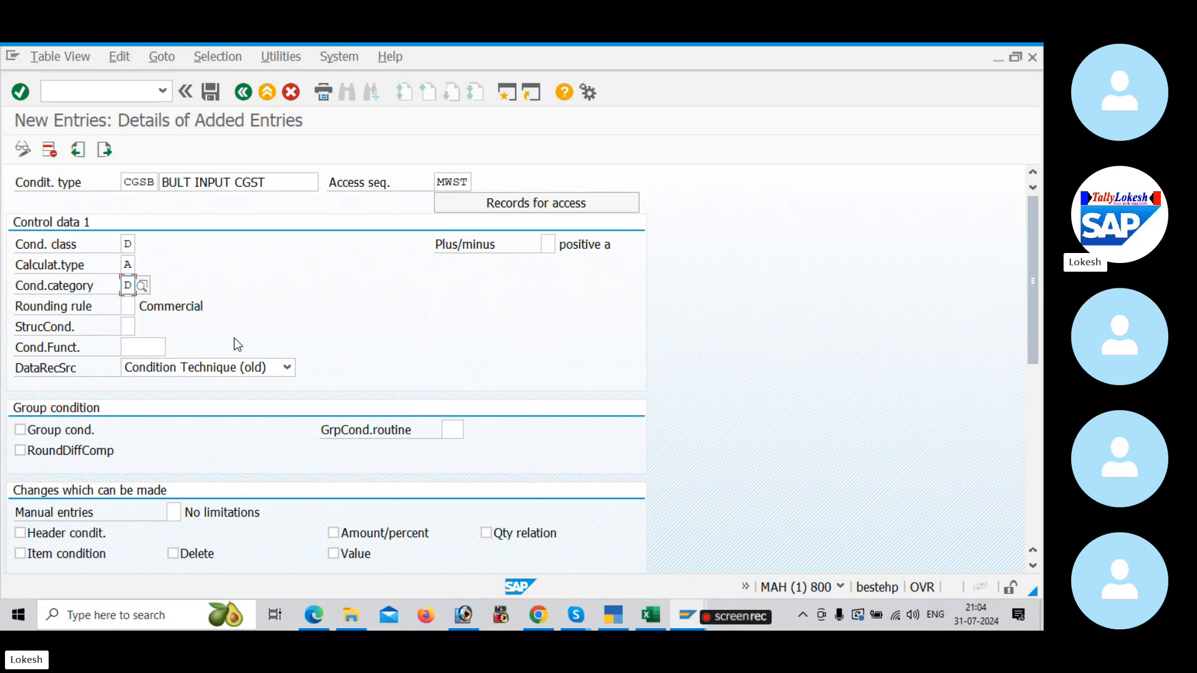
{"action": "key", "text": "Return"}
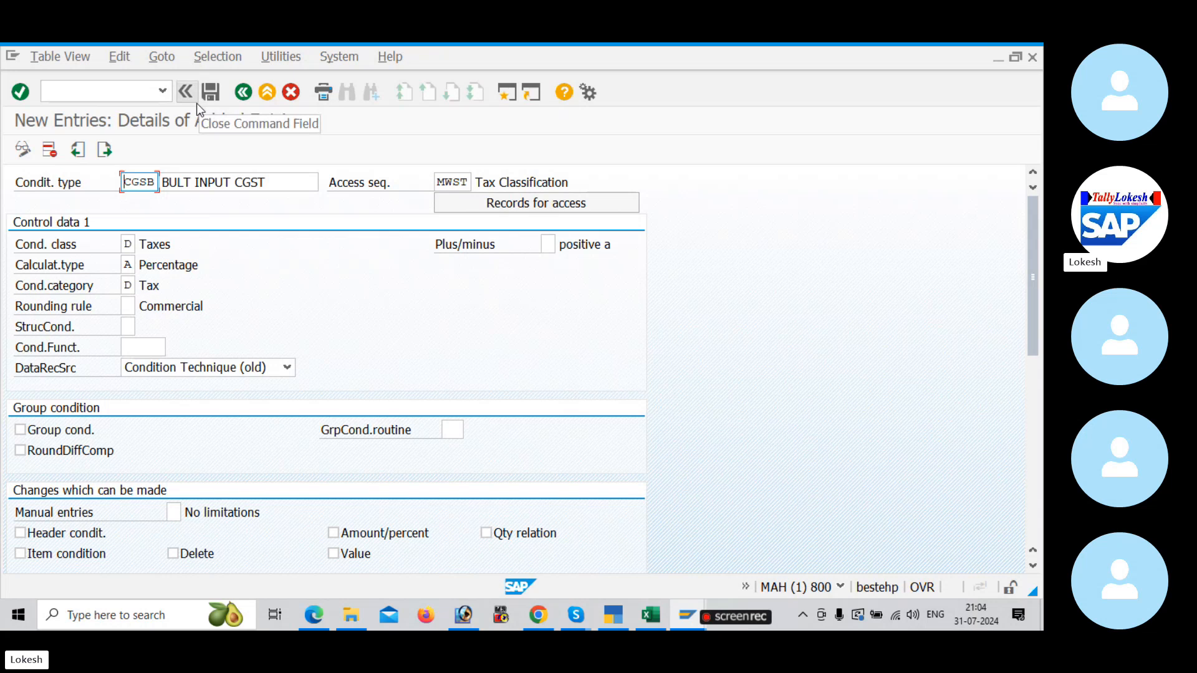
{"action": "left_click", "coordinate": [212, 92]}
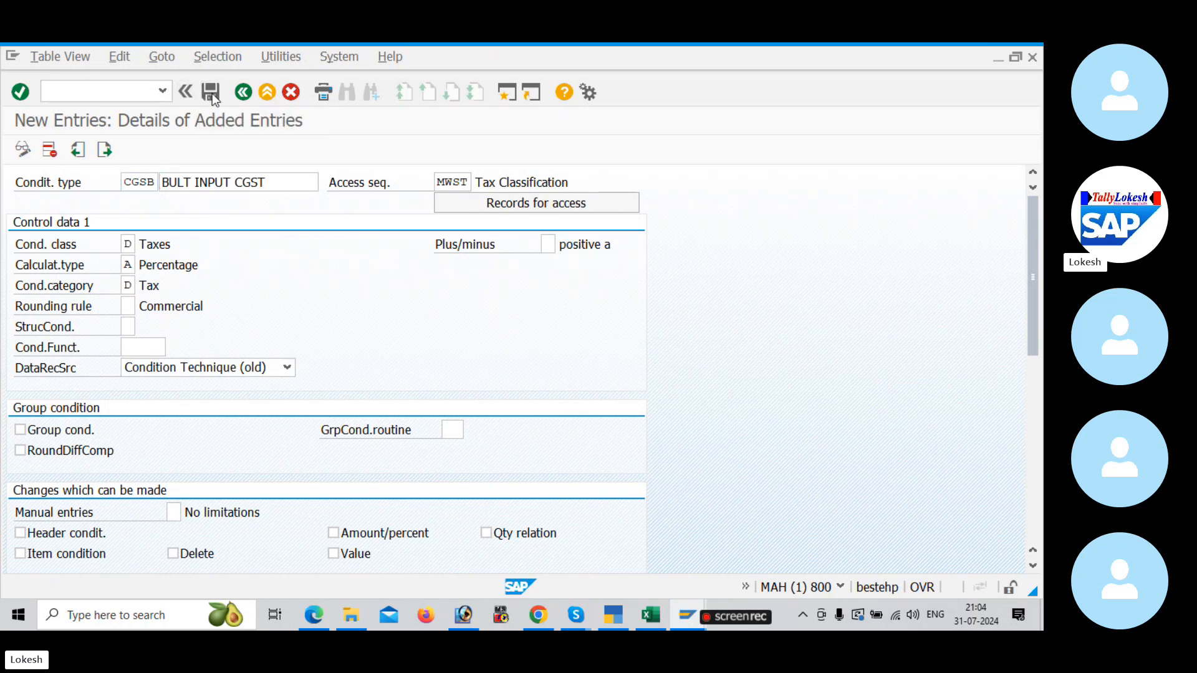
Step: Create a customizing request with the short description GST CONFIGURATION FOR BULT and record the condition type in it
{"action": "left_click", "coordinate": [404, 344]}
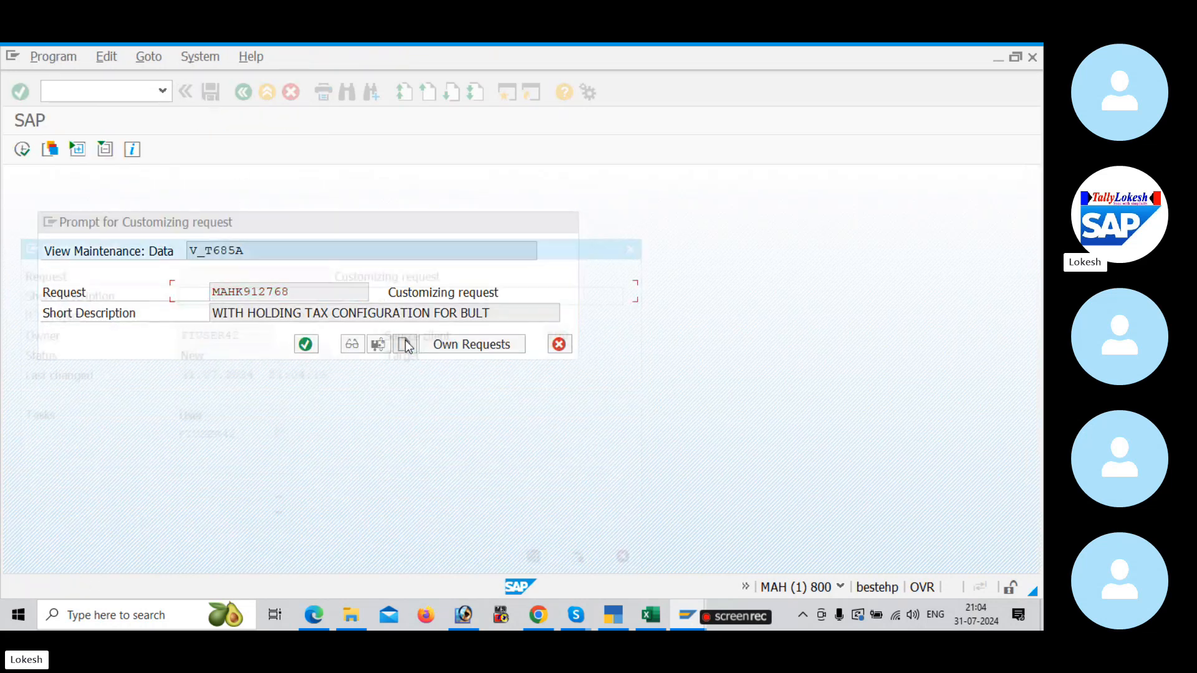
{"action": "type", "text": "CLO"}
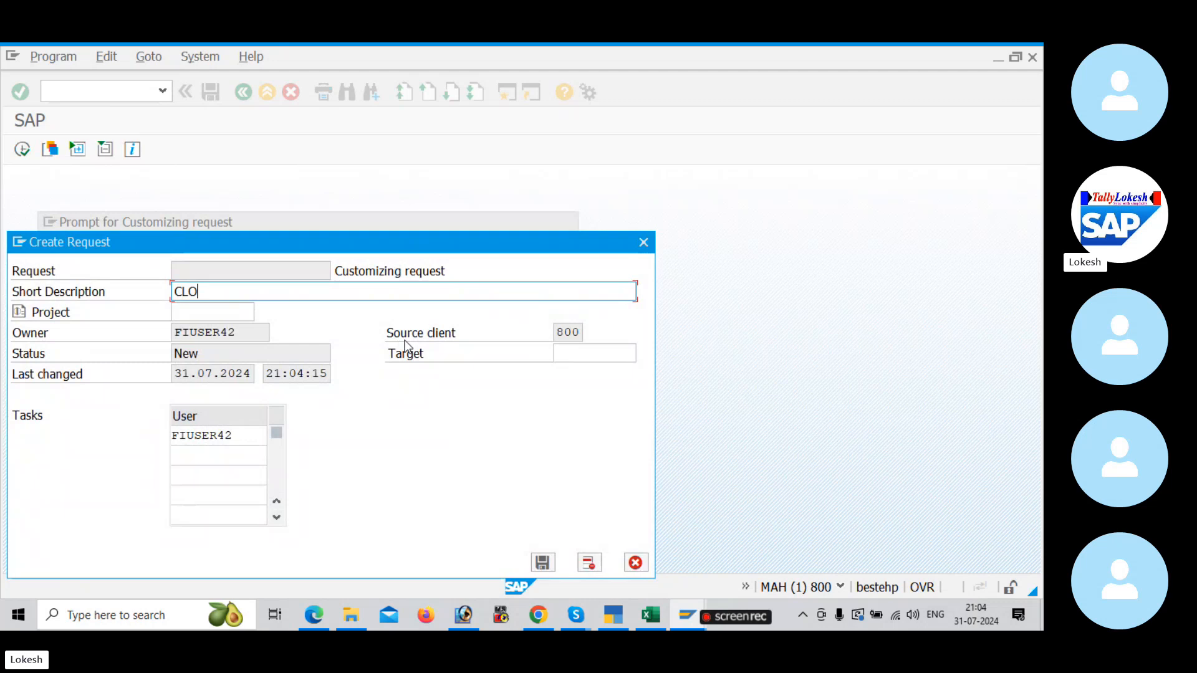
{"action": "key", "text": "BackSpace"}
{"action": "key", "text": "BackSpace"}
{"action": "key", "text": "BackSpace"}
{"action": "type", "text": "GST CO"}
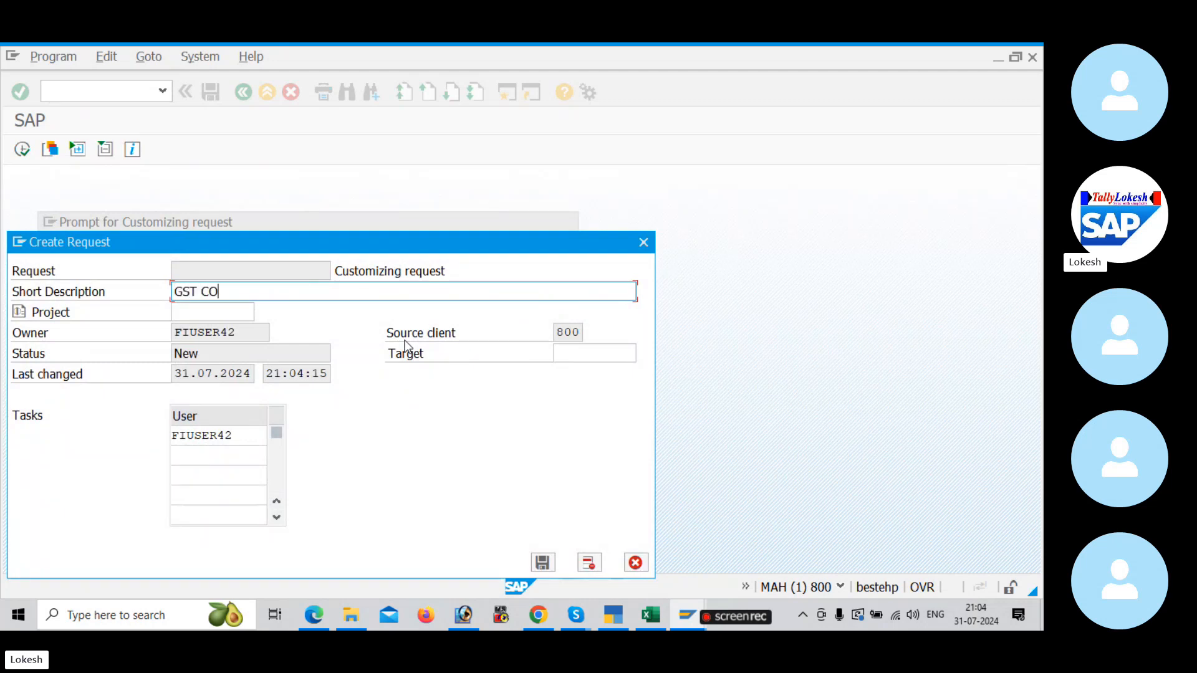
{"action": "type", "text": "NFIGURATION FOR BULT"}
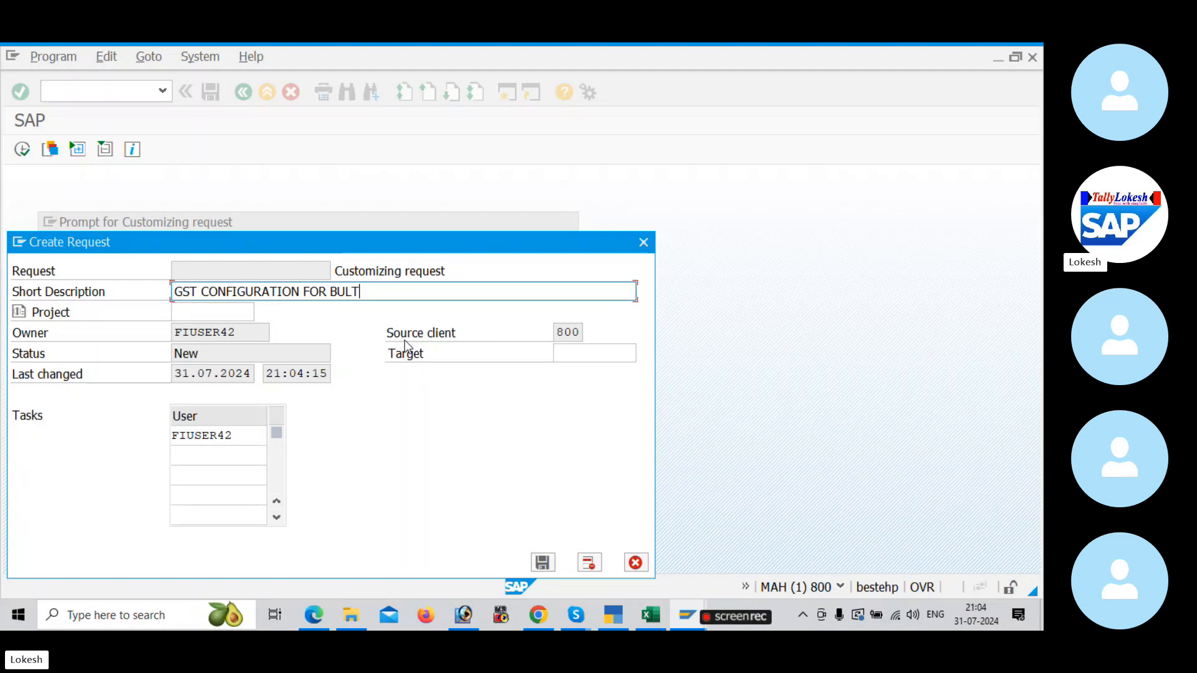
{"action": "key", "text": "Return"}
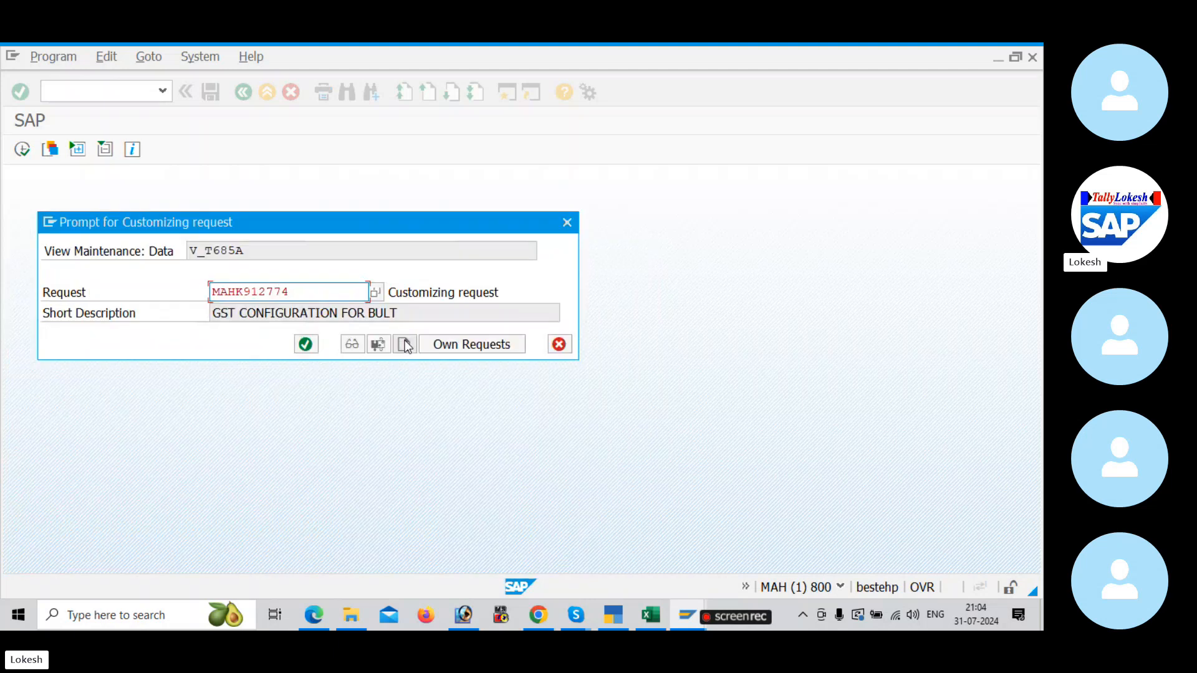
{"action": "left_click", "coordinate": [305, 345]}
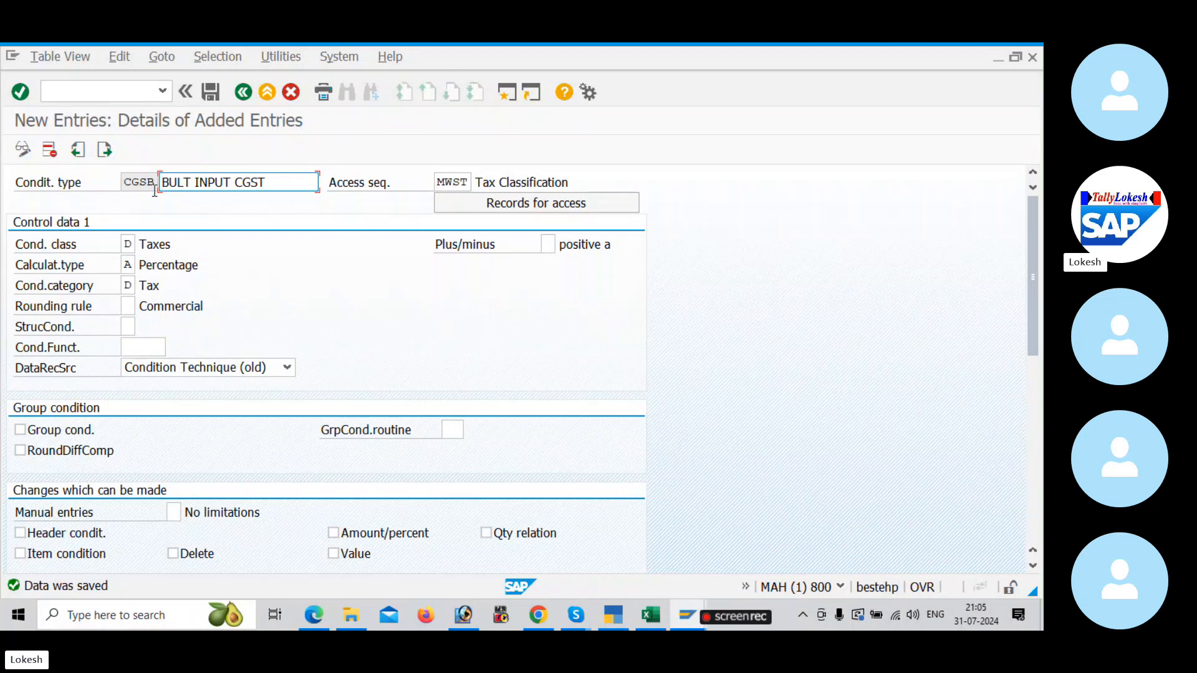
Step: Switch to the Excel GST sheet and note CGSB, in cell D3 beside the OBYZ condition types row
{"action": "key", "text": "alt+Tab"}
{"action": "key", "text": "alt+Tab"}
{"action": "key", "text": "alt+Tab"}
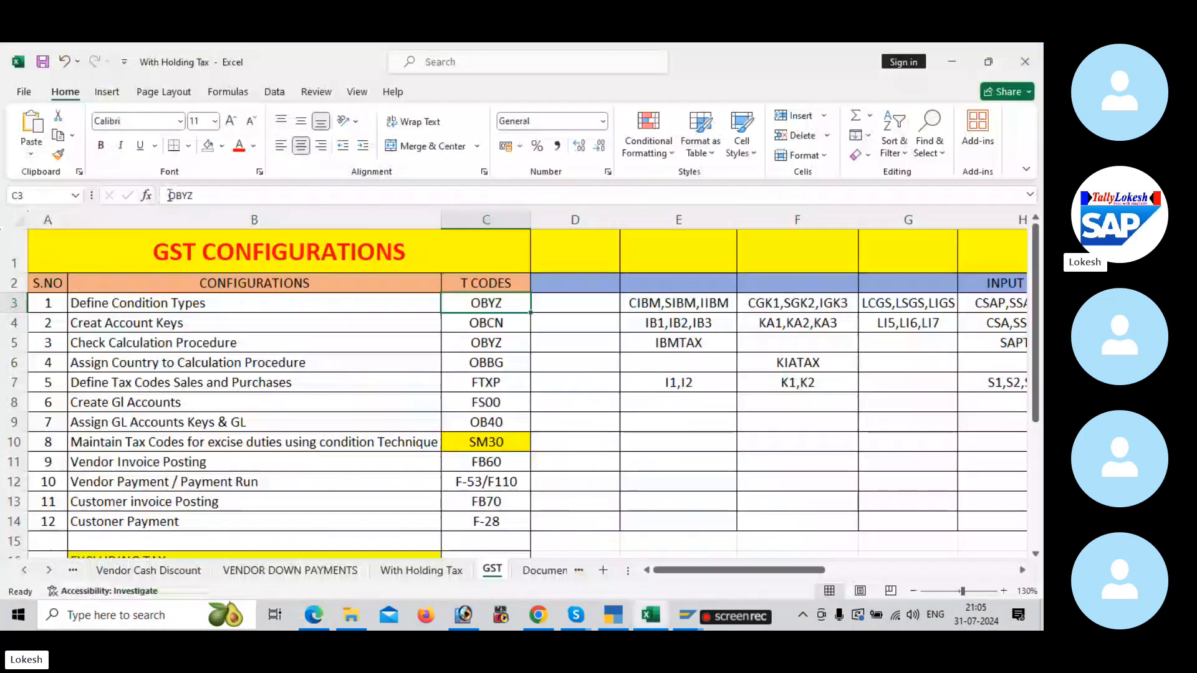
{"action": "left_click", "coordinate": [548, 309]}
{"action": "type", "text": "CS"}
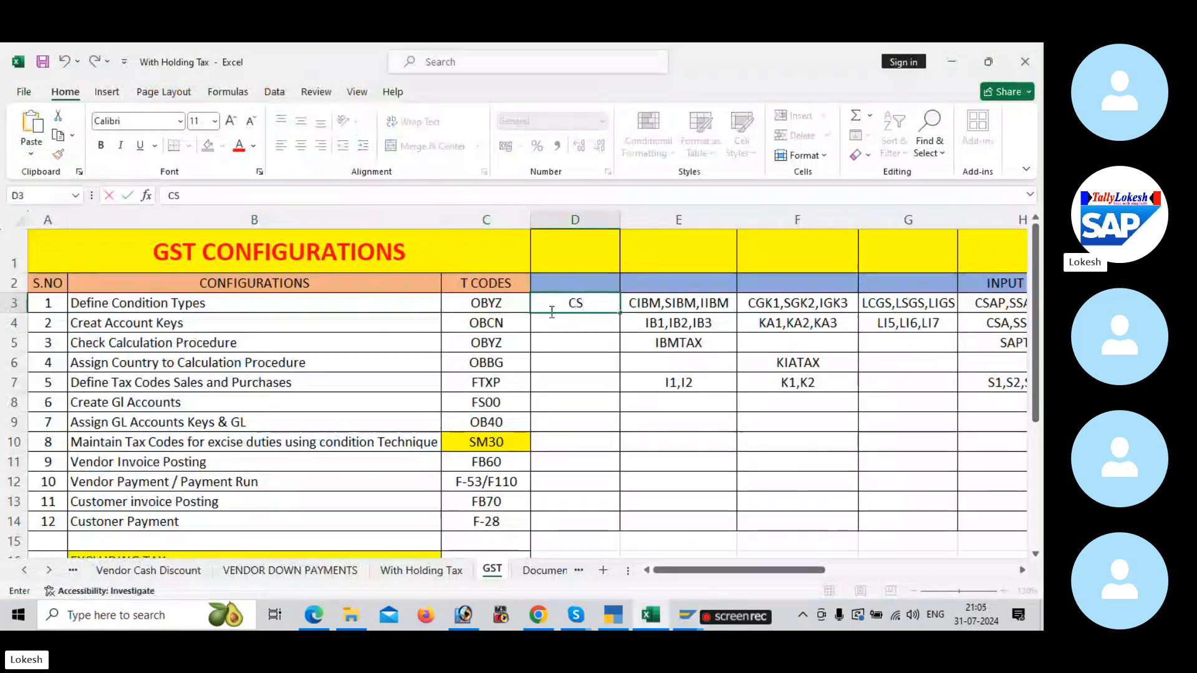
{"action": "key", "text": "BackSpace"}
{"action": "type", "text": "GS"}
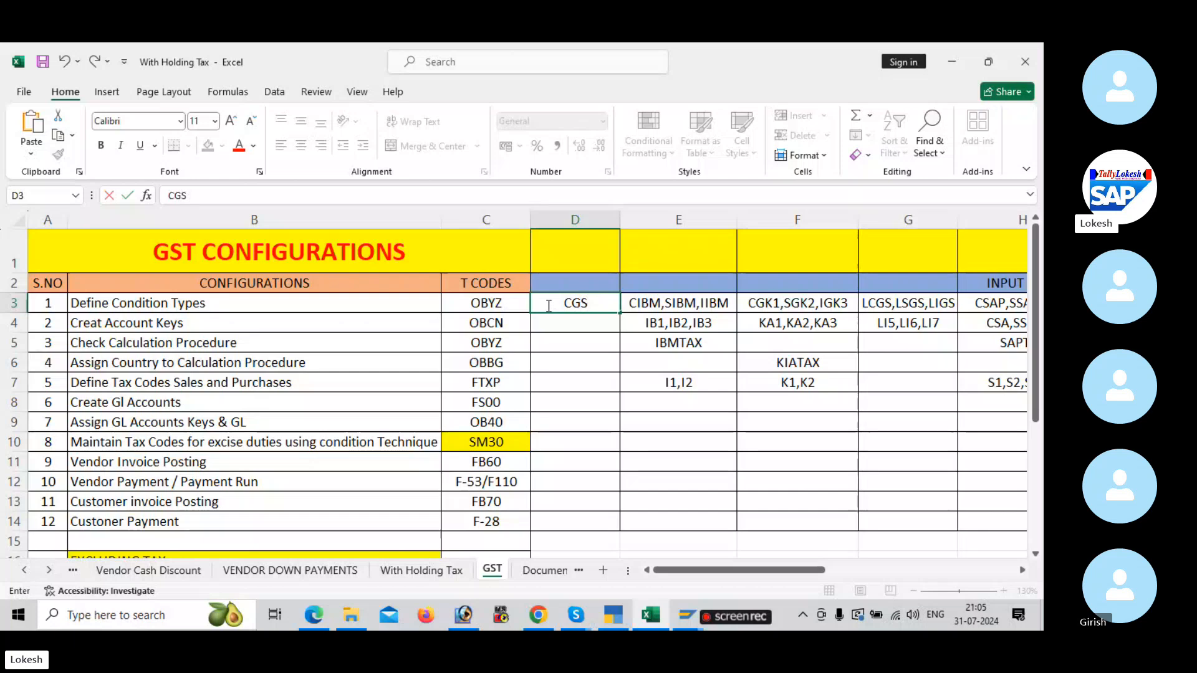
{"action": "type", "text": "B,"}
{"action": "left_click", "coordinate": [556, 327]}
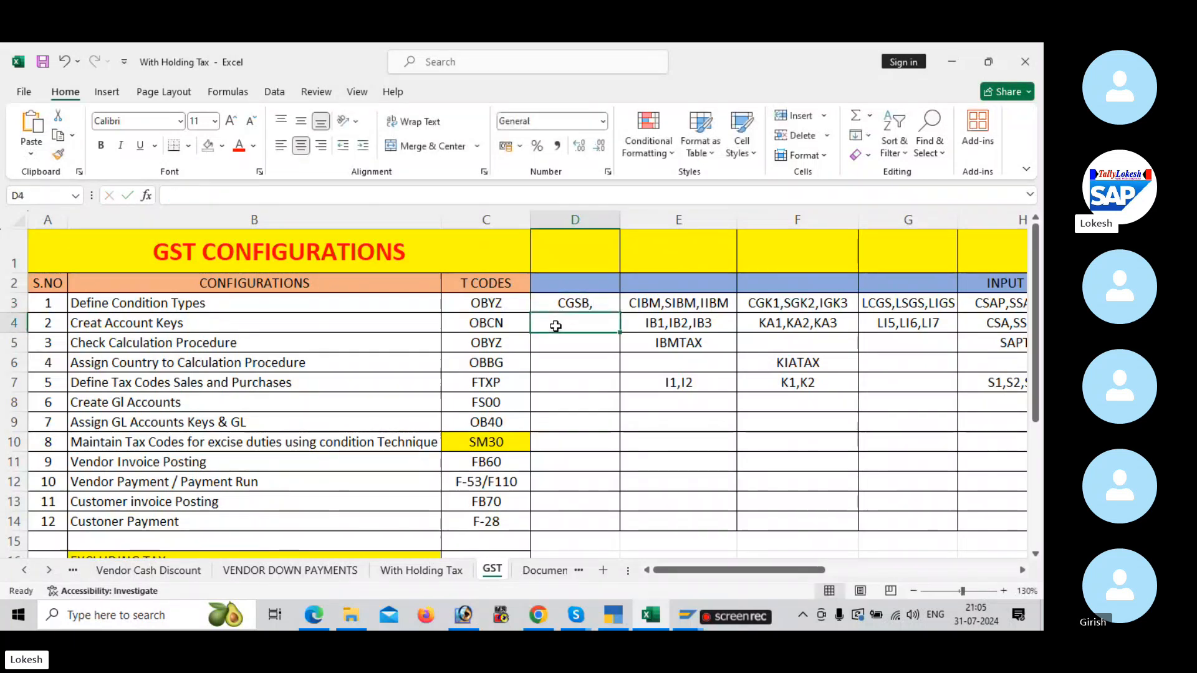
Step: Check the SGST example in the configuration PDF, and start a new SAP condition type SGSB described as BULT INPUT SGST
{"action": "key", "text": "alt+Tab"}
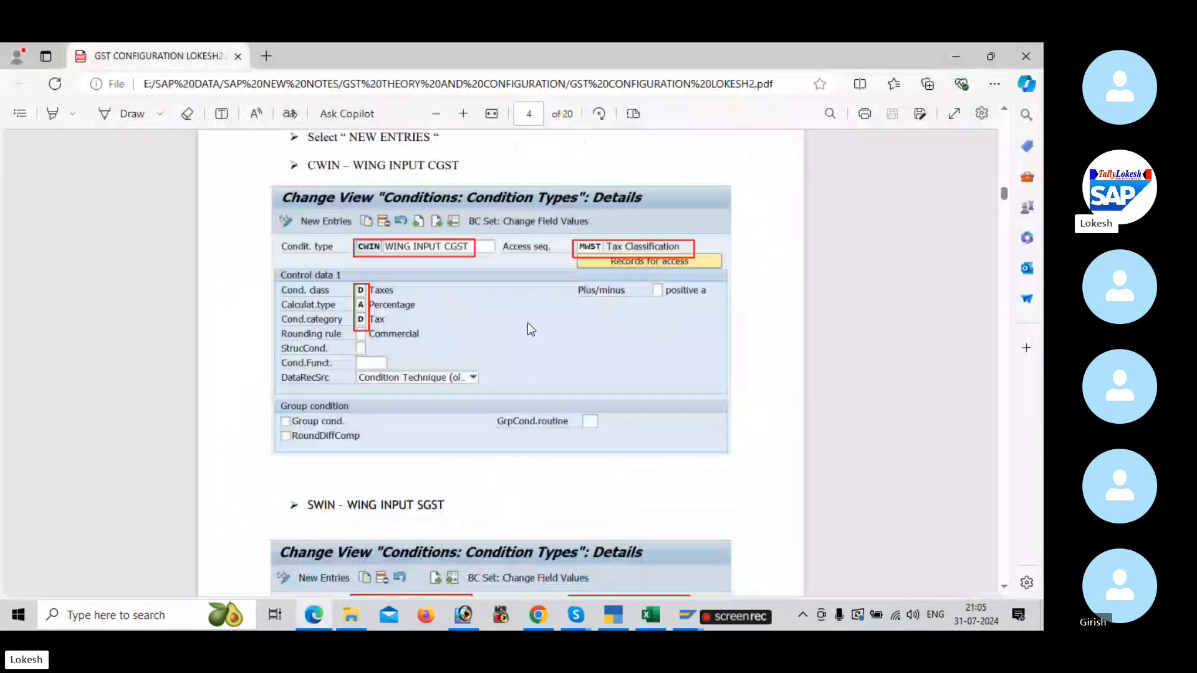
{"action": "scroll", "coordinate": [516, 339], "scroll_direction": "down", "scroll_amount": 4}
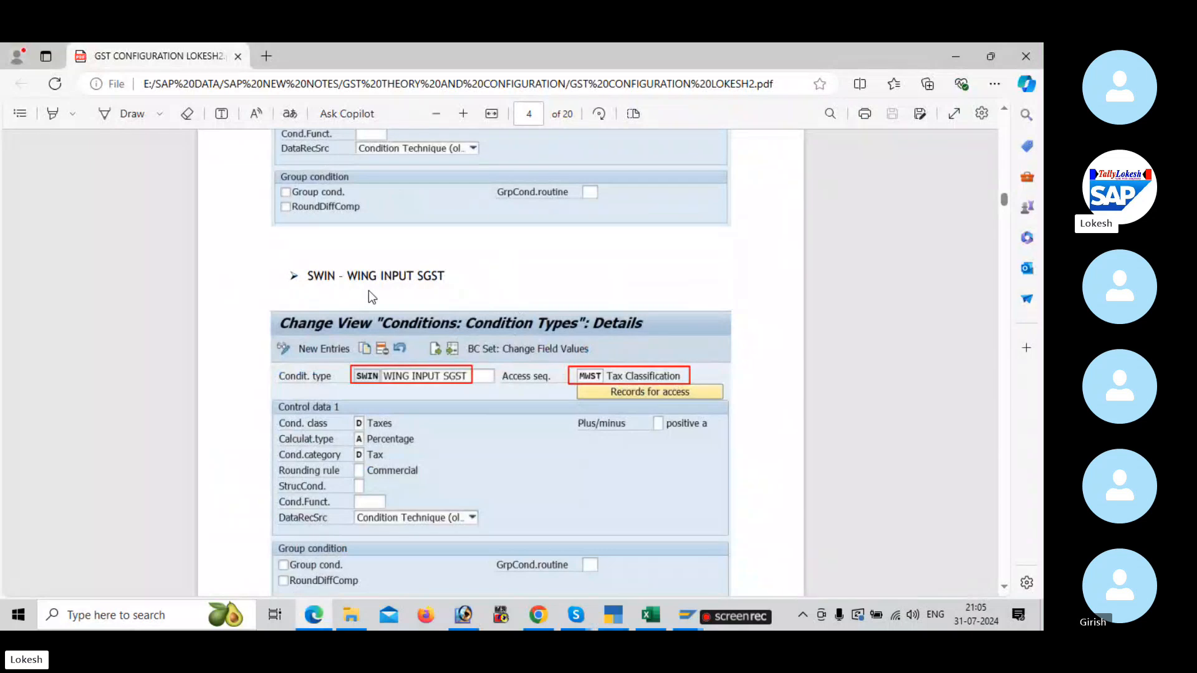
{"action": "scroll", "coordinate": [437, 285], "scroll_direction": "down", "scroll_amount": 1}
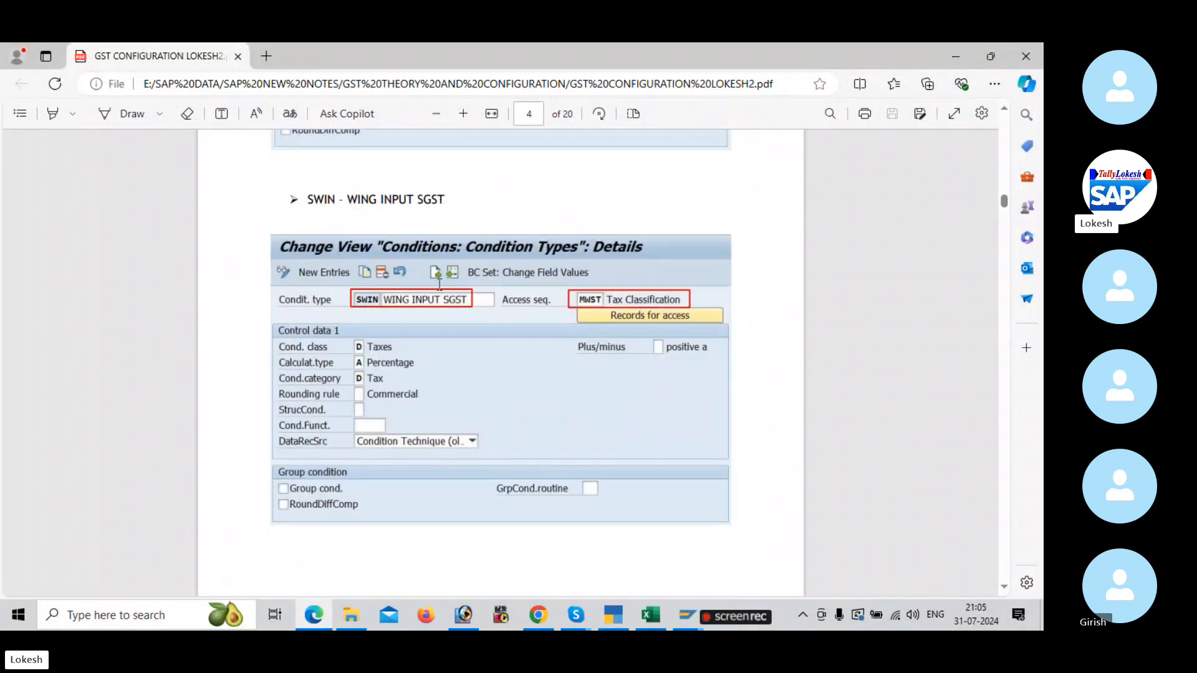
{"action": "key", "text": "alt+Tab"}
{"action": "key", "text": "Tab"}
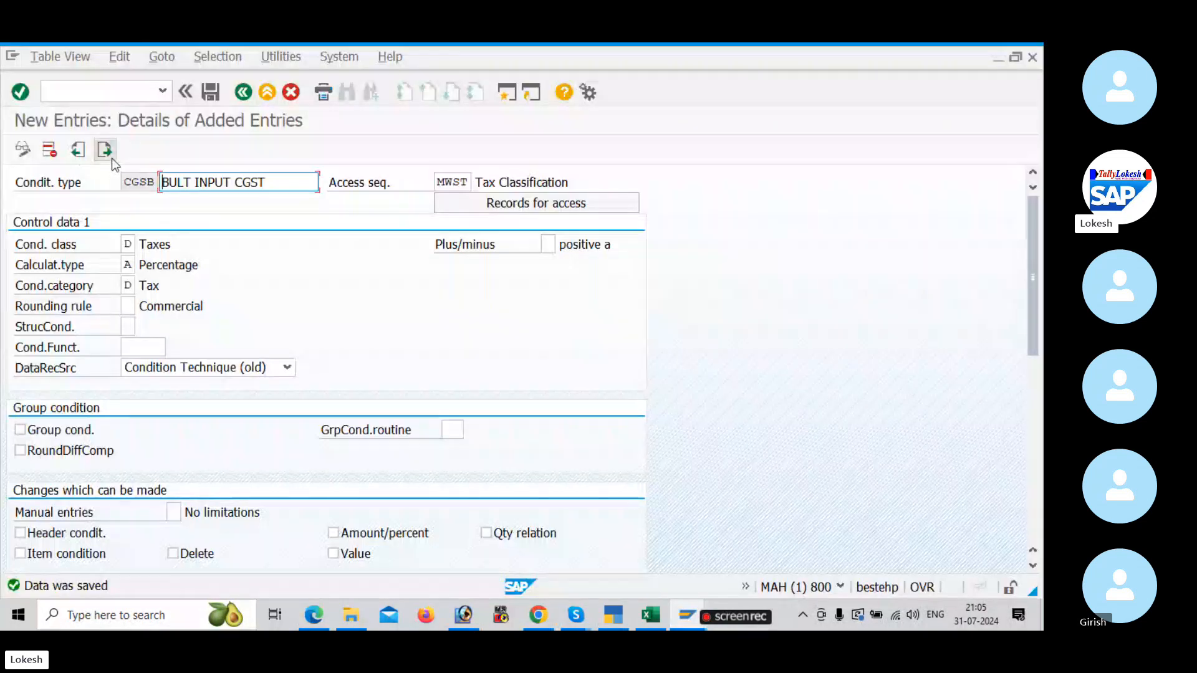
{"action": "left_click", "coordinate": [112, 158]}
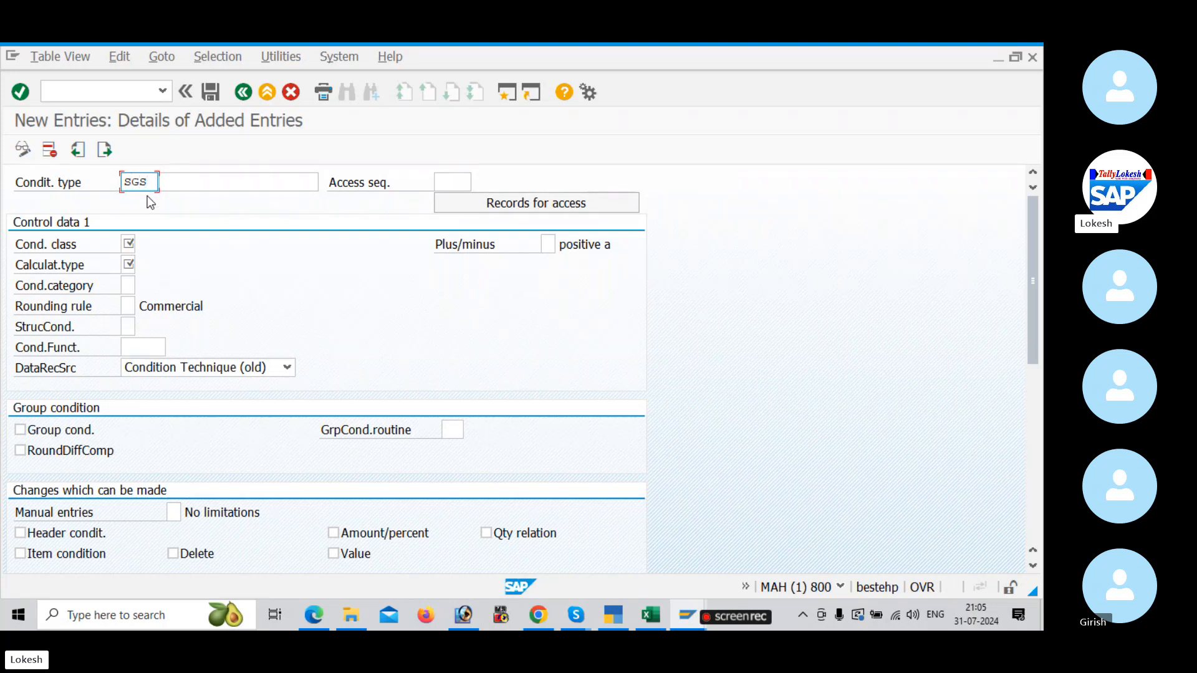
{"action": "key", "text": "Tab"}
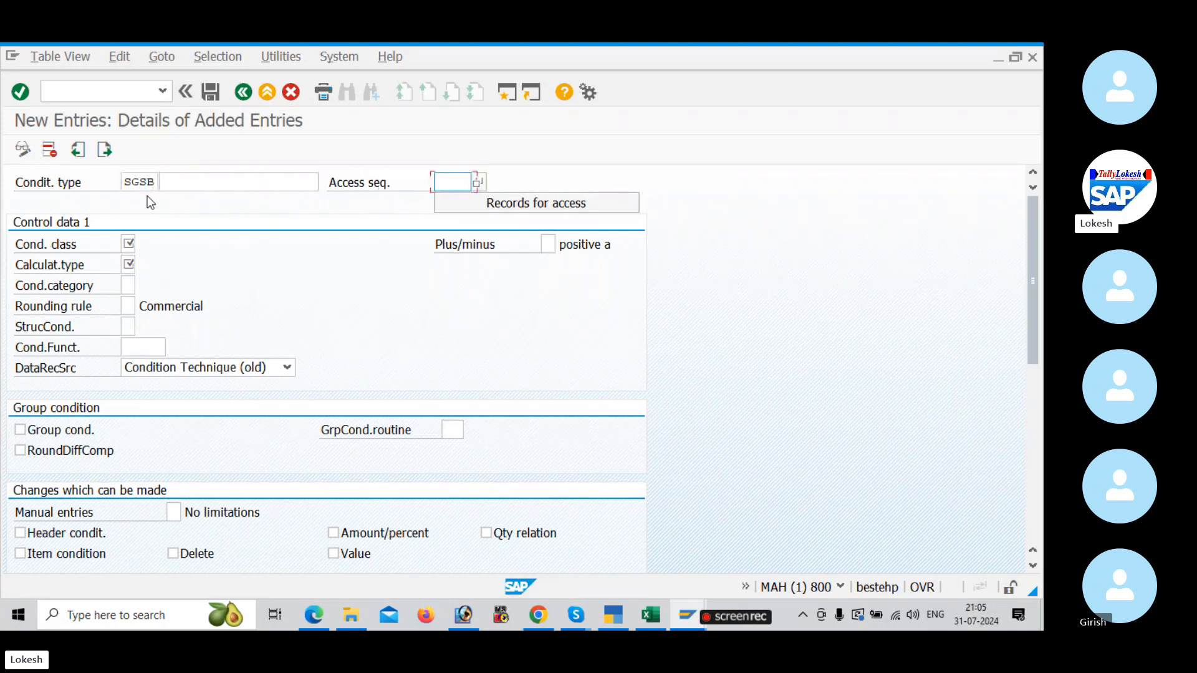
{"action": "left_click", "coordinate": [204, 182]}
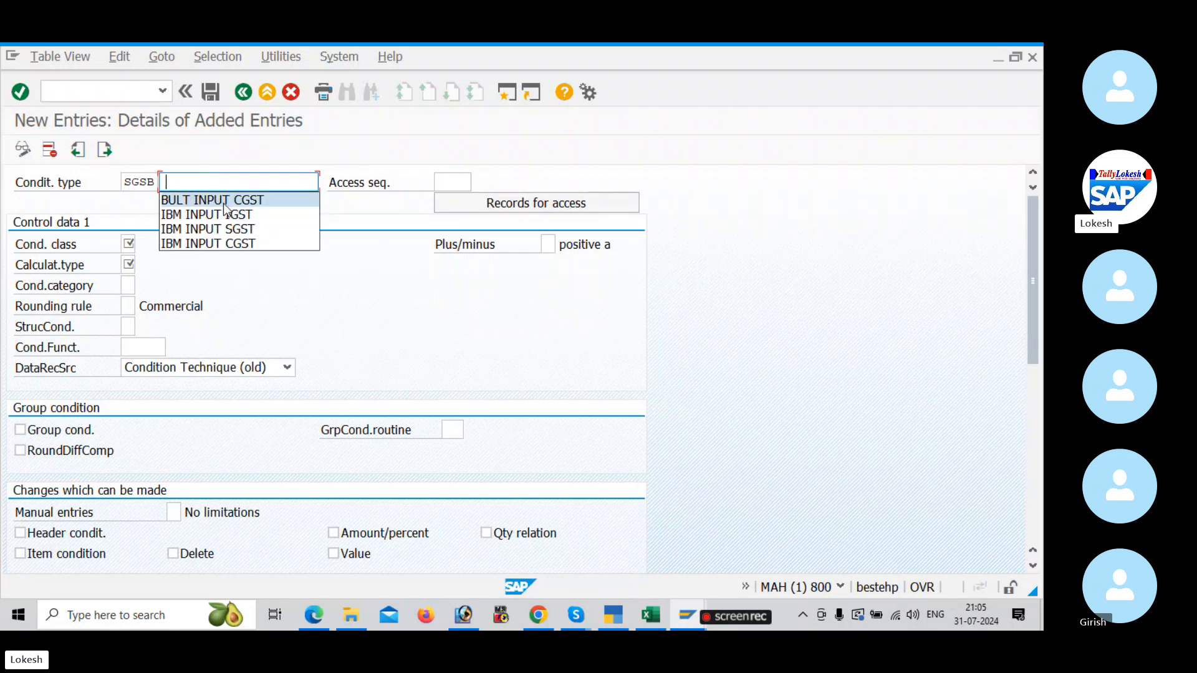
{"action": "left_click", "coordinate": [220, 200]}
{"action": "key", "text": "BackSpace"}
{"action": "key", "text": "BackSpace"}
{"action": "key", "text": "BackSpace"}
{"action": "key", "text": "BackSpace"}
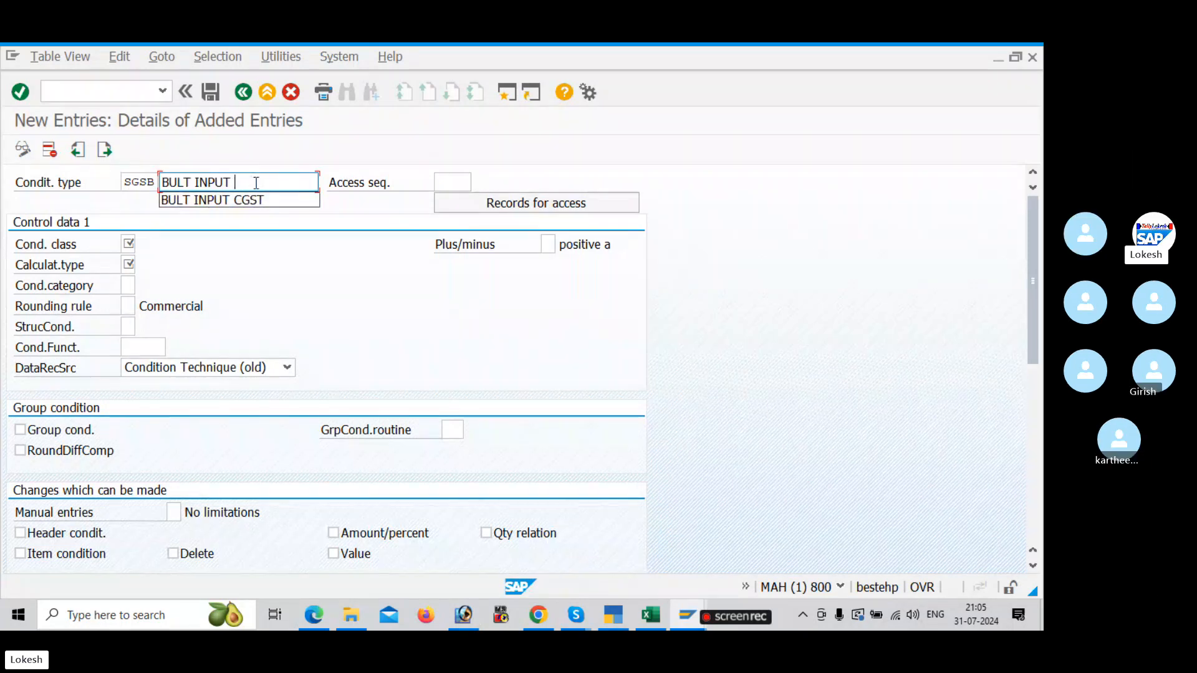
{"action": "type", "text": "SGST"}
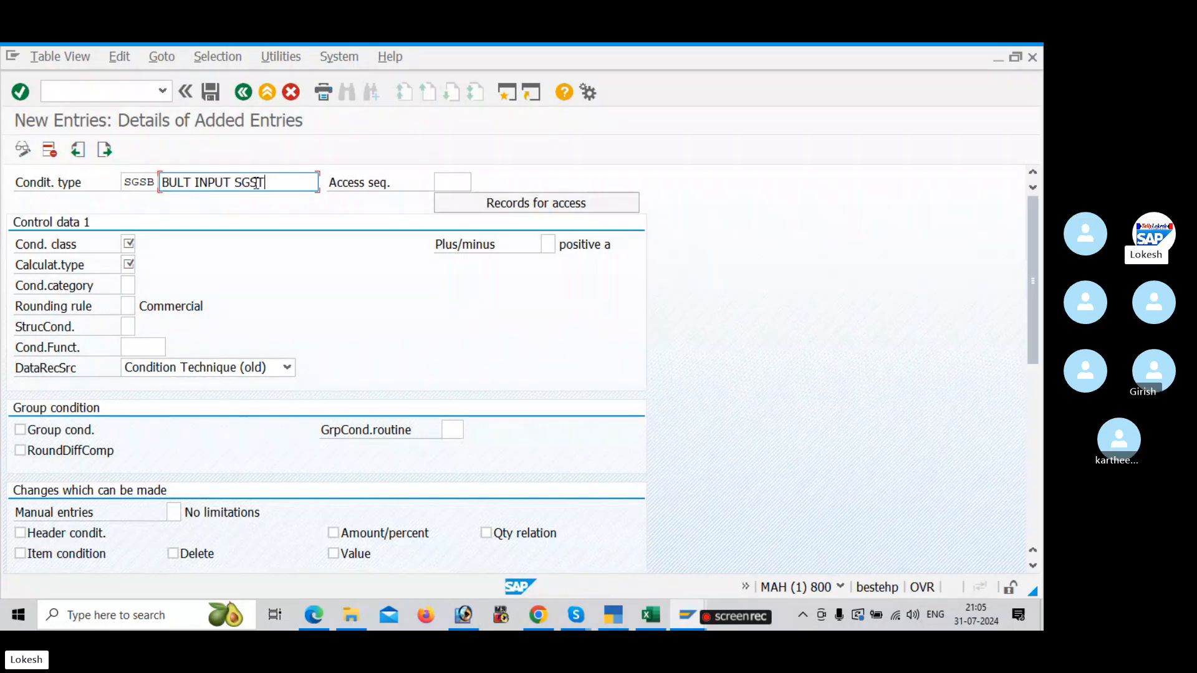
Step: Give SGSB access sequence MWST, condition class D, calculation type A and condition category D, and save it
{"action": "left_click", "coordinate": [455, 181]}
{"action": "type", "text": "MWST"}
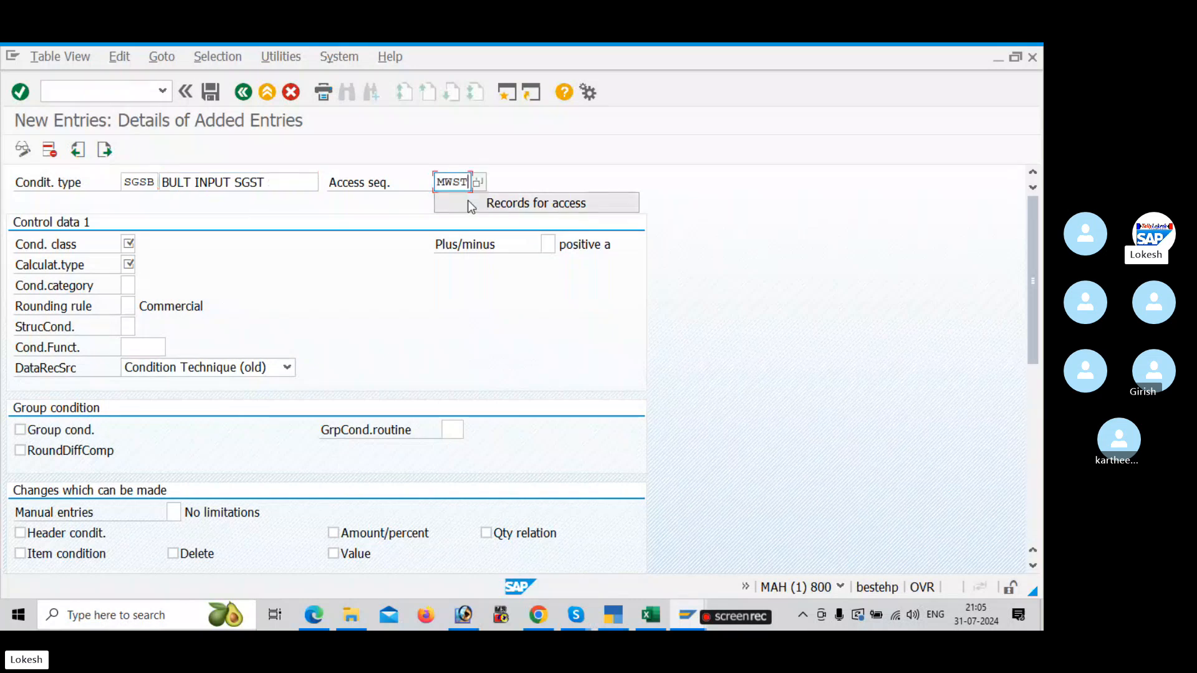
{"action": "left_click", "coordinate": [128, 244]}
{"action": "type", "text": "D"}
{"action": "left_click", "coordinate": [129, 264]}
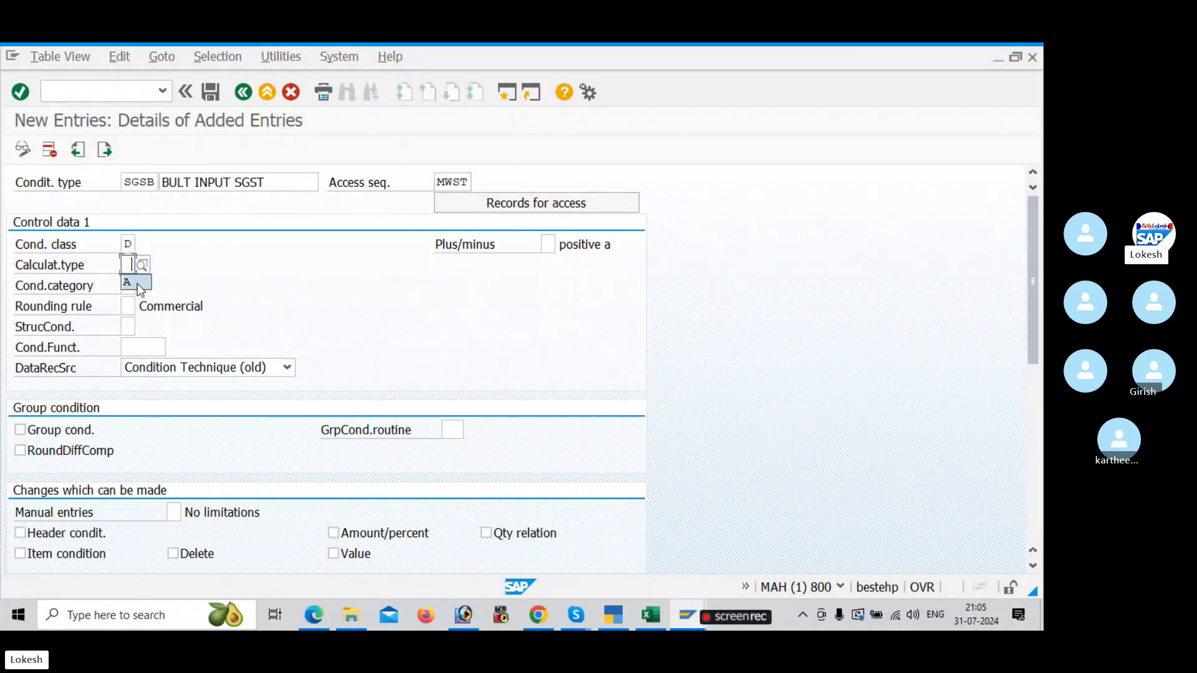
{"action": "type", "text": "A"}
{"action": "left_click", "coordinate": [134, 286]}
{"action": "type", "text": "D"}
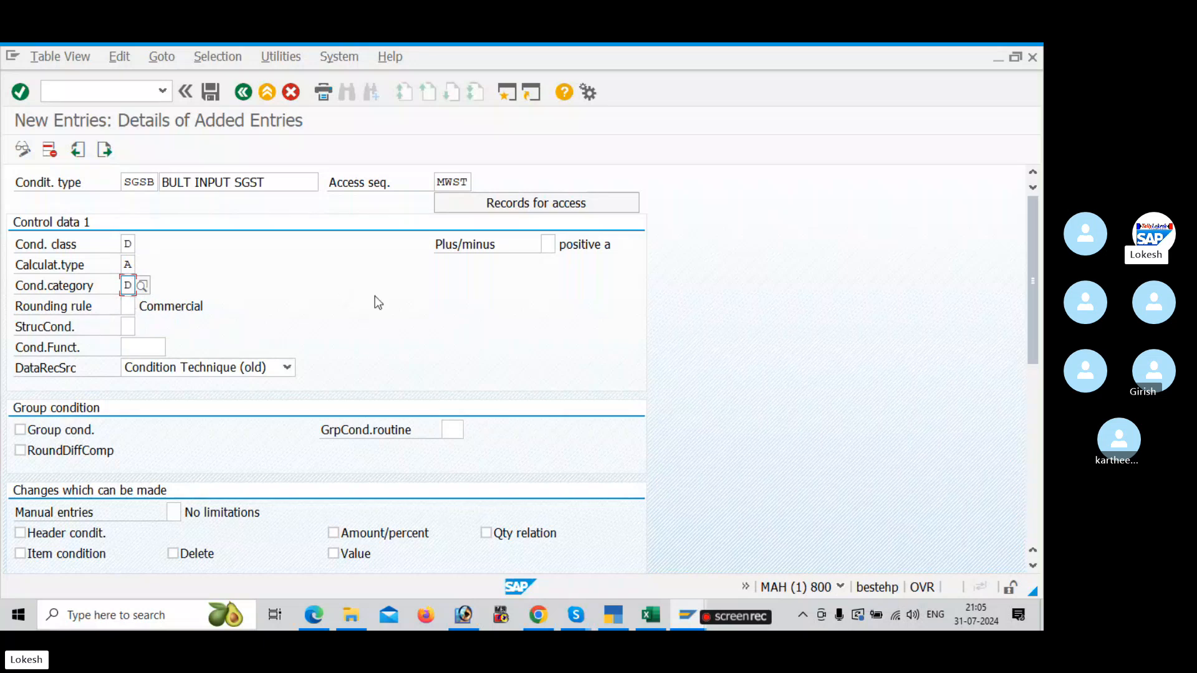
{"action": "left_click", "coordinate": [211, 94]}
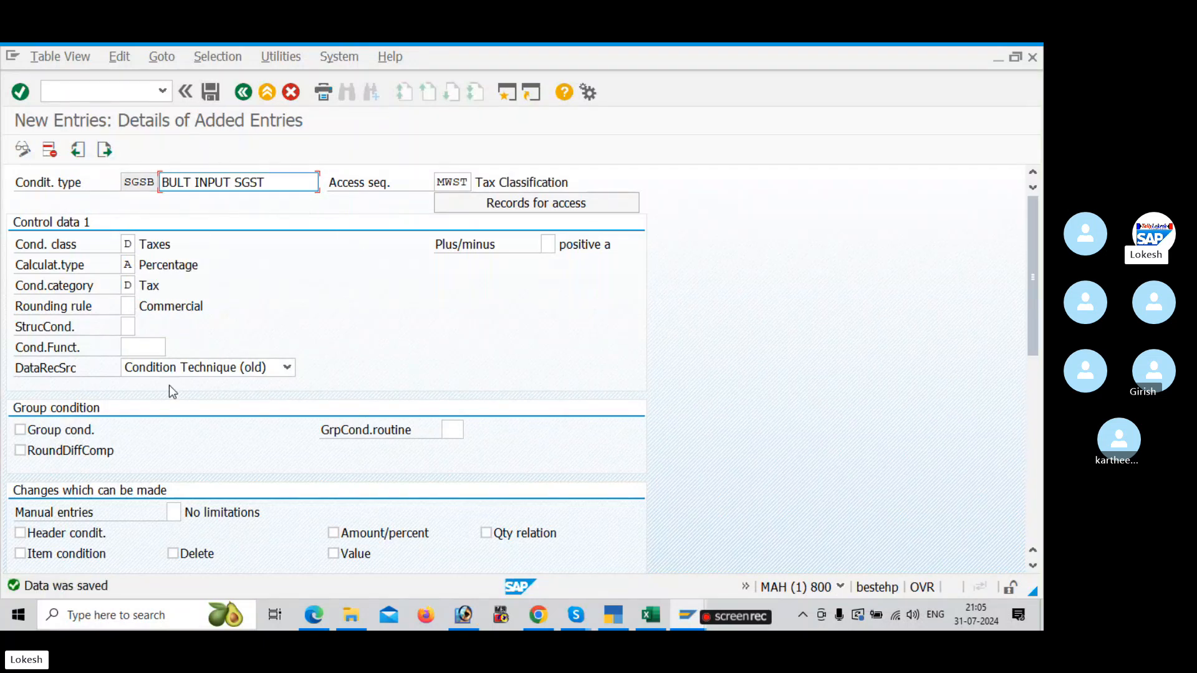
Step: Start another new condition type, IGSB, with the description BULT INPUT IGST
{"action": "left_click", "coordinate": [104, 150]}
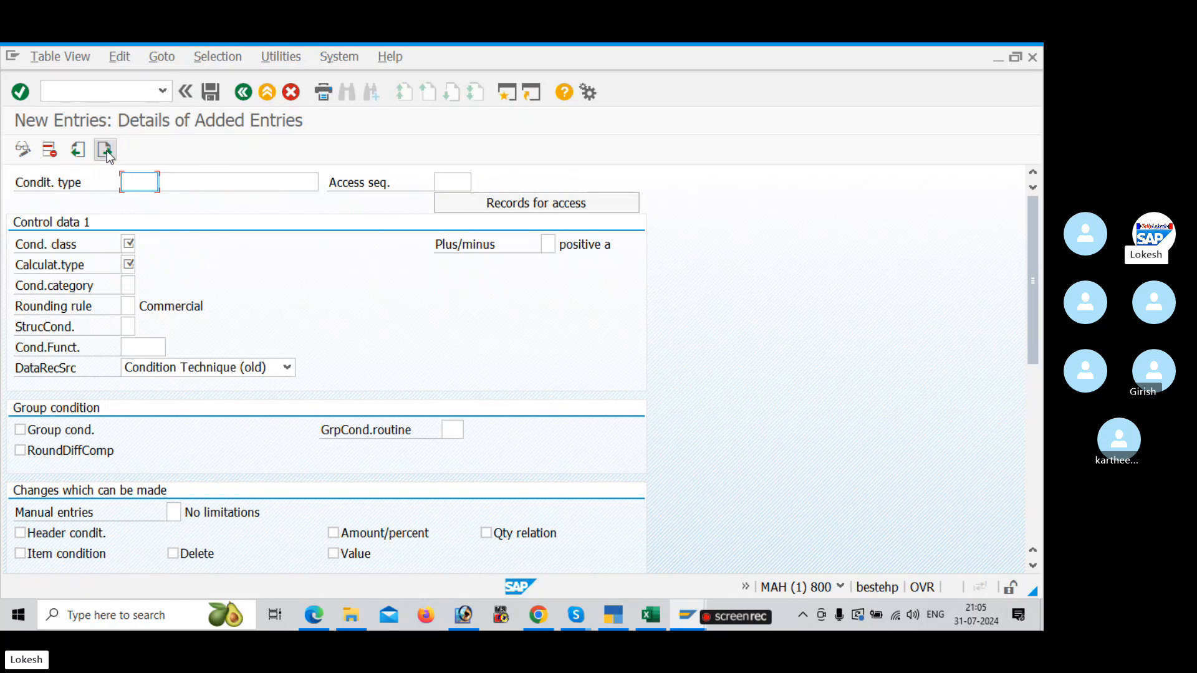
{"action": "type", "text": "IGSB"}
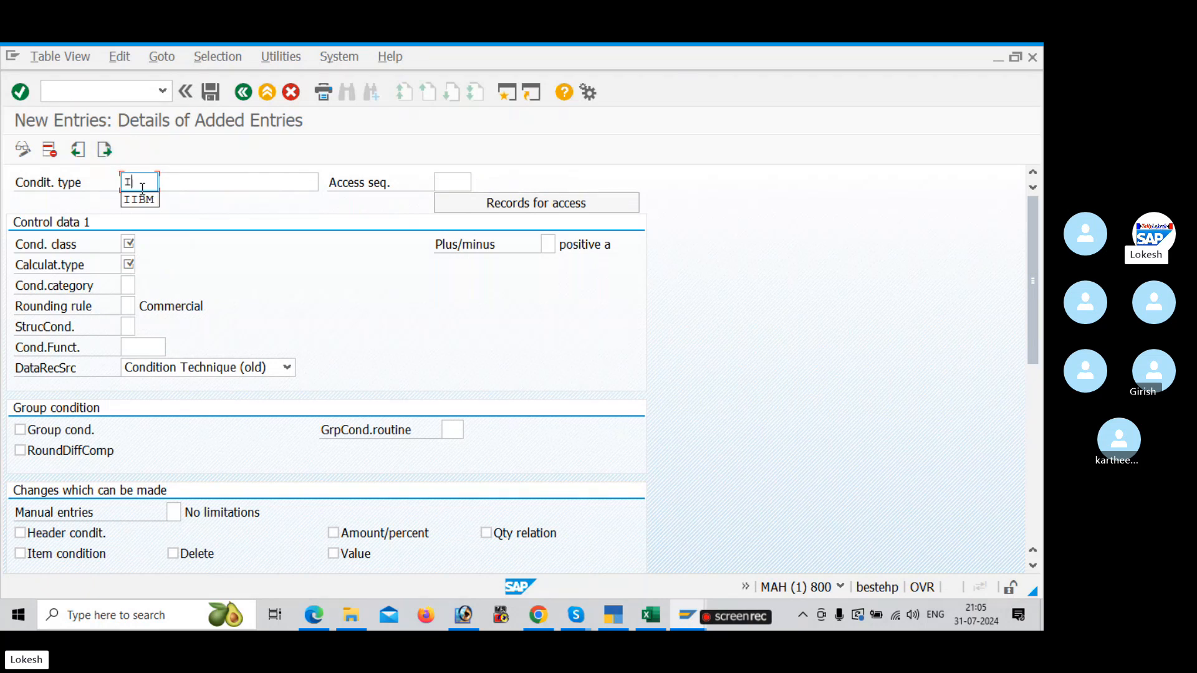
{"action": "left_click", "coordinate": [163, 185]}
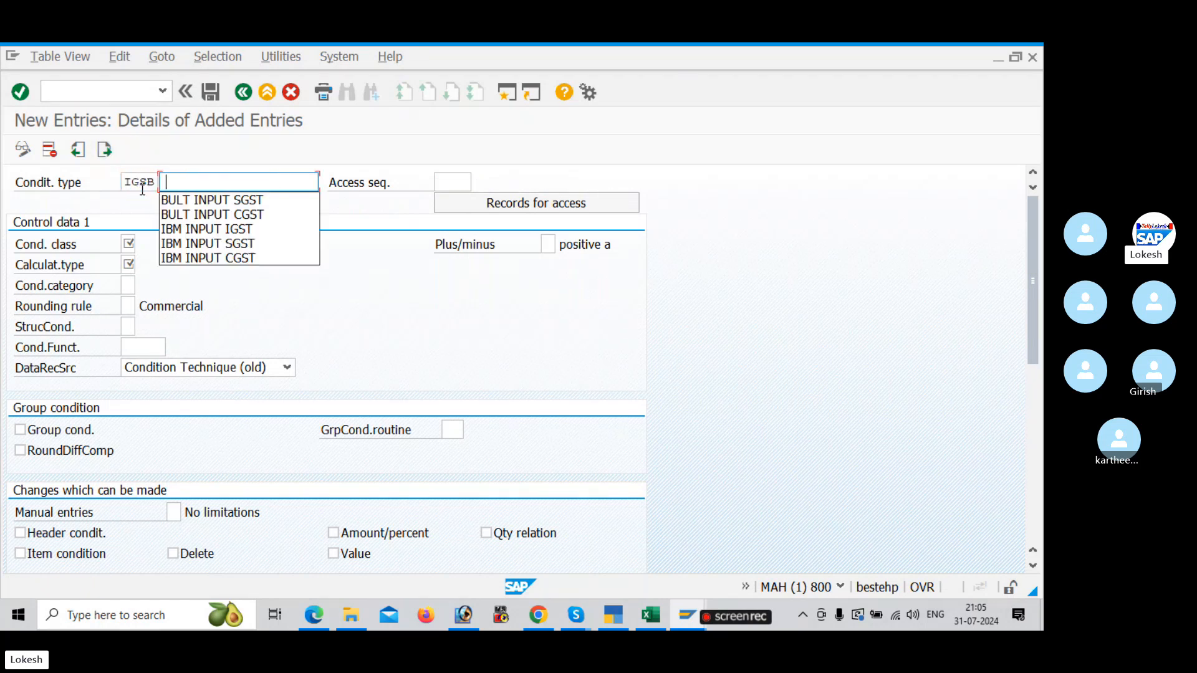
{"action": "left_click", "coordinate": [180, 198]}
{"action": "key", "text": "BackSpace"}
{"action": "key", "text": "BackSpace"}
{"action": "key", "text": "BackSpace"}
{"action": "key", "text": "BackSpace"}
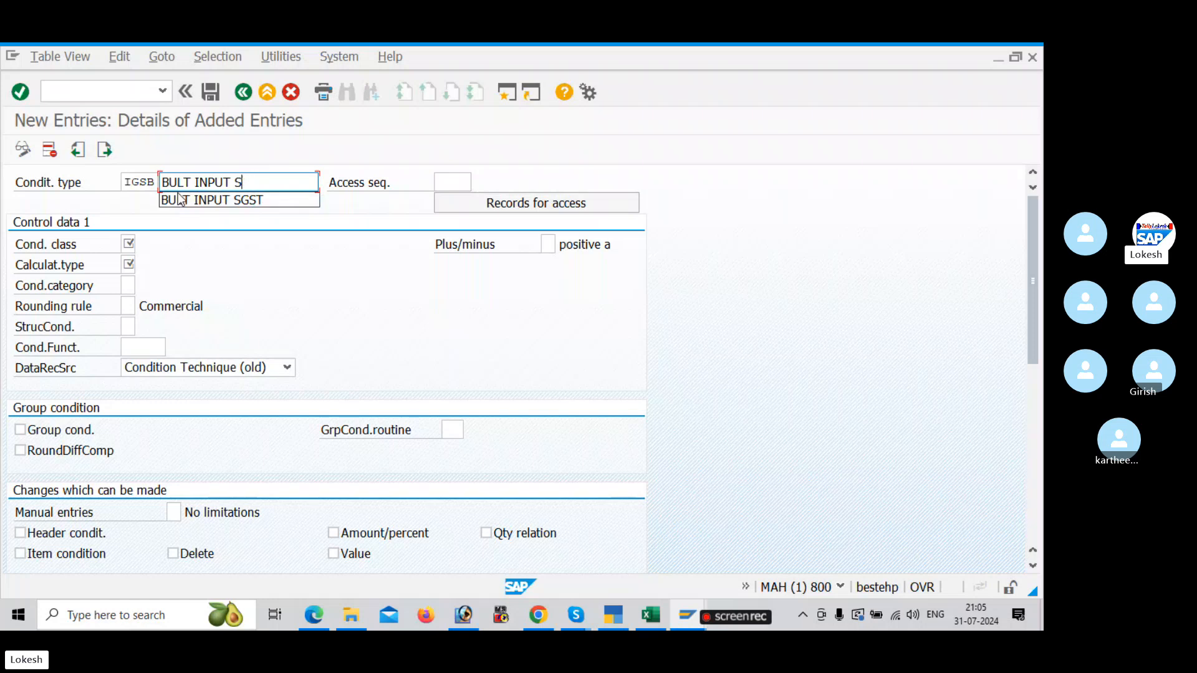
{"action": "type", "text": "IGST"}
{"action": "key", "text": "Tab"}
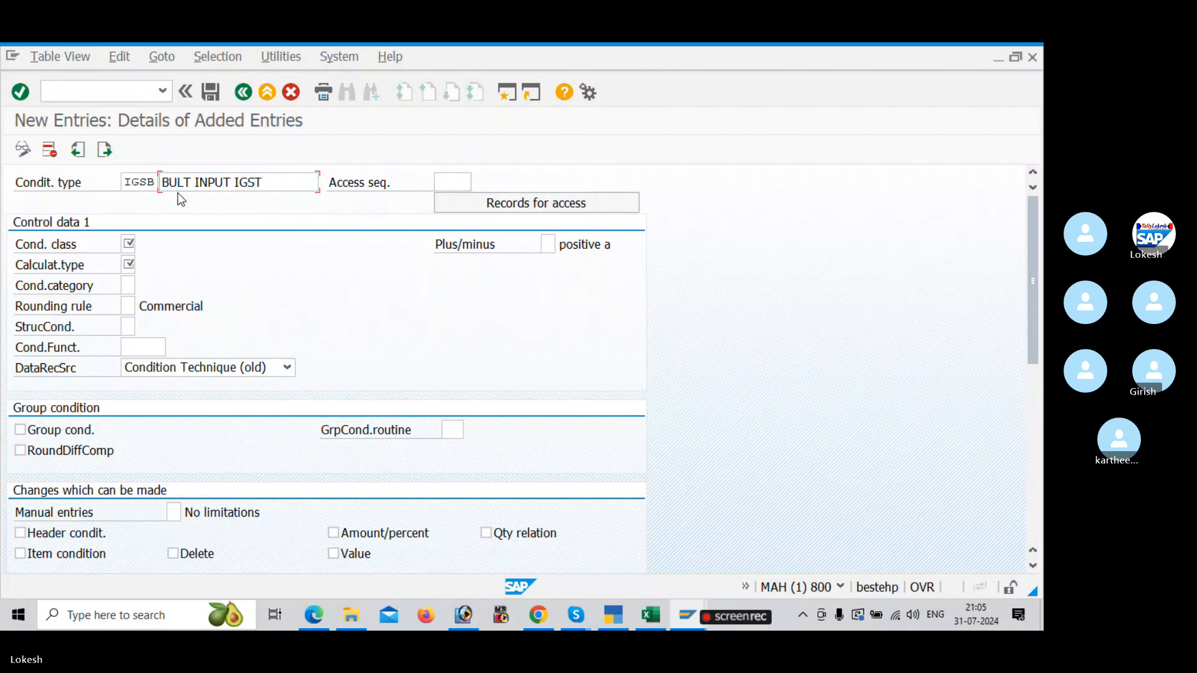
Step: Give IGSB access sequence MWST, condition class D, calculation type A and condition category D, and save it
{"action": "left_click", "coordinate": [453, 185]}
{"action": "left_click", "coordinate": [456, 202]}
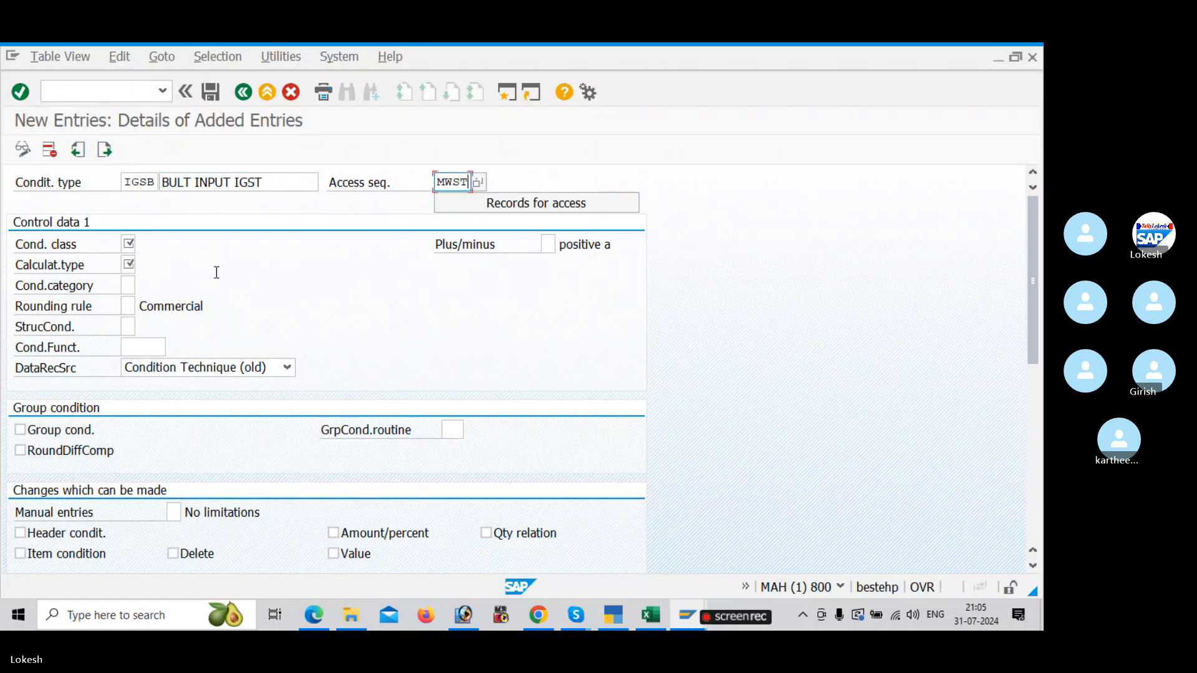
{"action": "left_click", "coordinate": [128, 244]}
{"action": "left_click", "coordinate": [128, 265]}
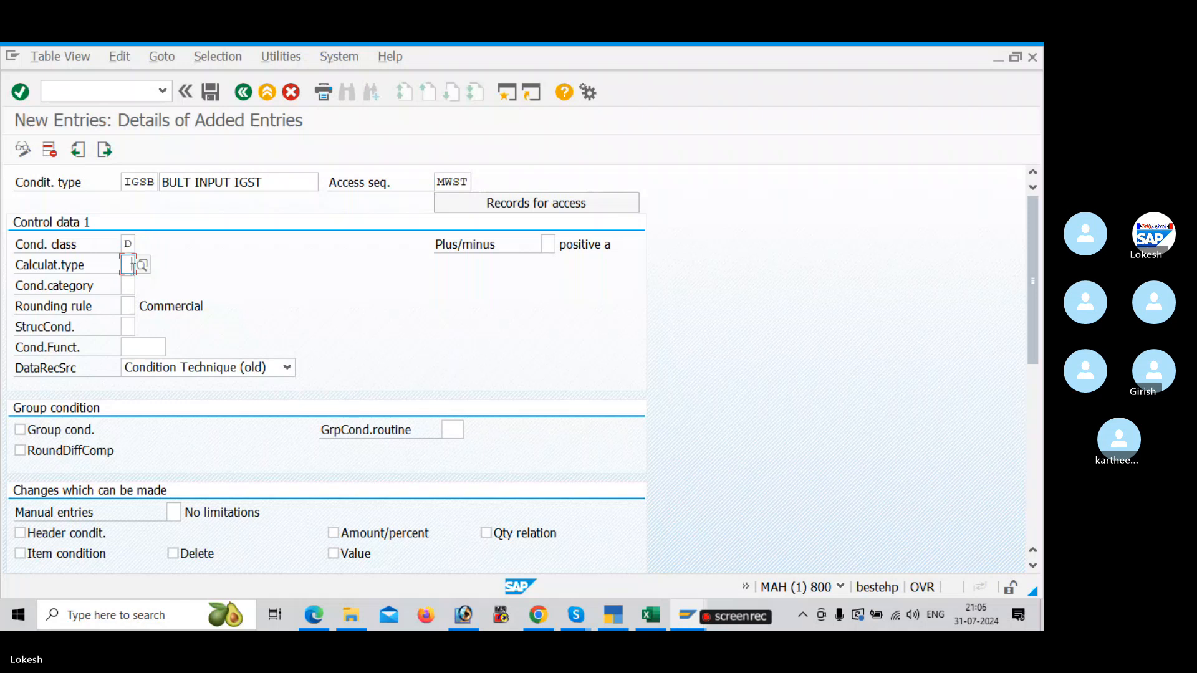
{"action": "type", "text": "A"}
{"action": "left_click", "coordinate": [128, 285]}
{"action": "left_click", "coordinate": [132, 304]}
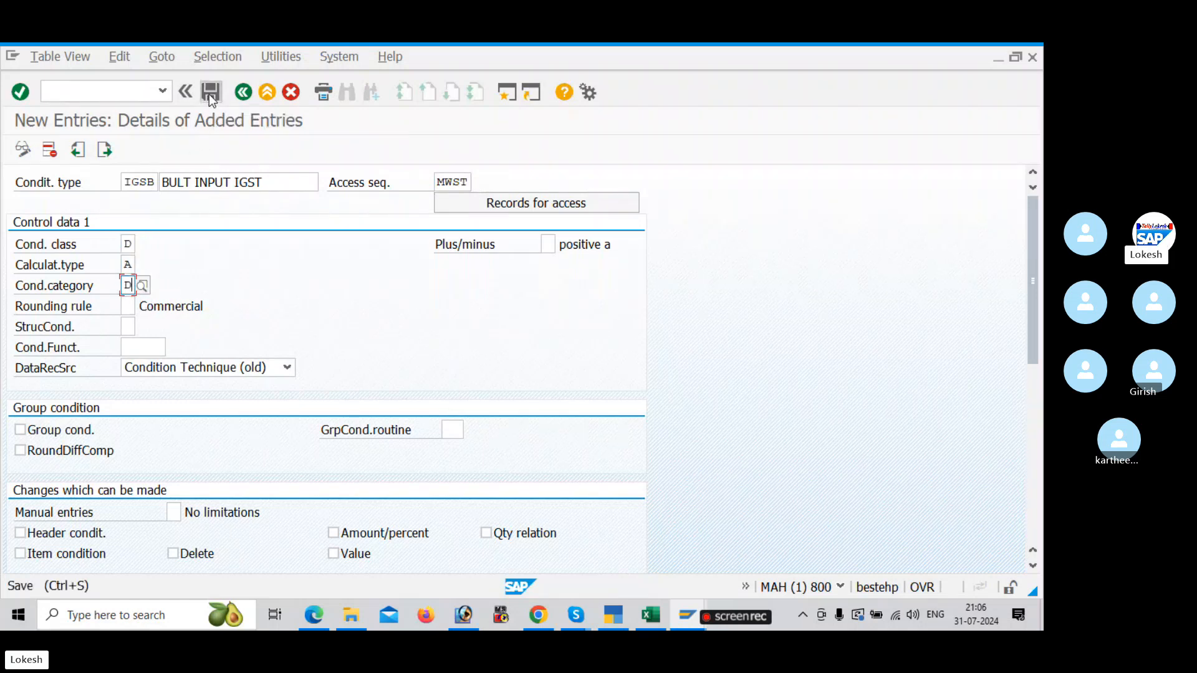
{"action": "left_click", "coordinate": [210, 93]}
Step: In the Excel GST sheet, extend cell D3 to CGSB,SGSB,IGSB and widen column D to fit the codes
{"action": "key", "text": "alt+Tab"}
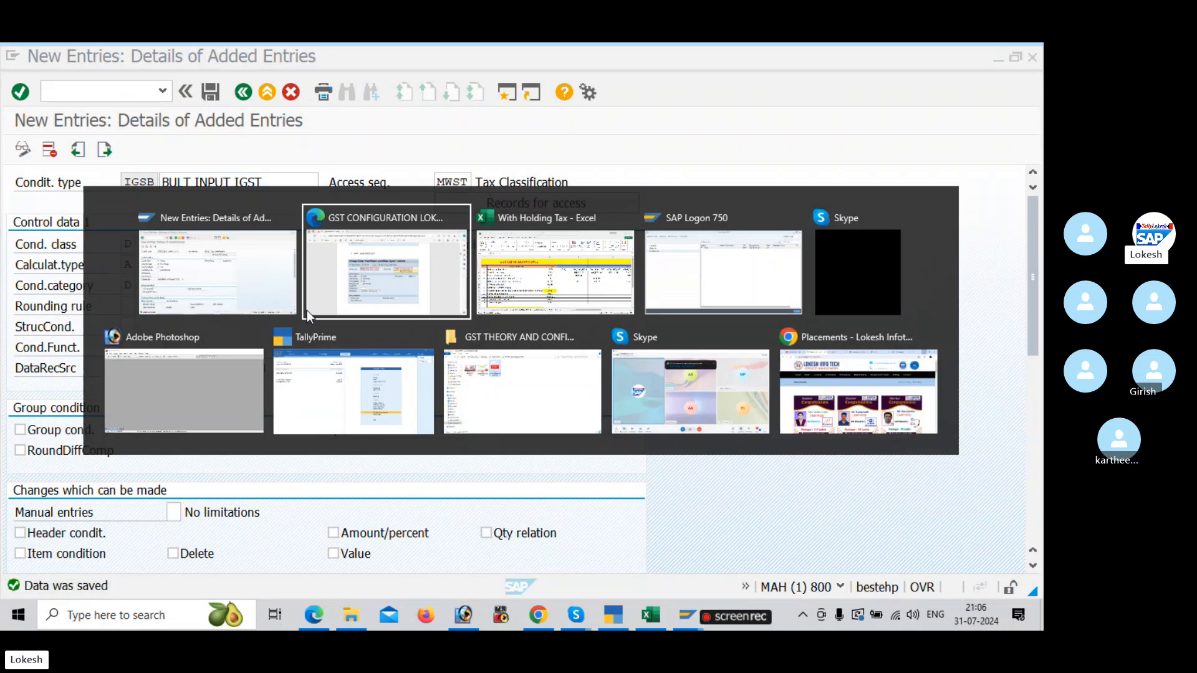
{"action": "key", "text": "Tab"}
{"action": "double_click", "coordinate": [598, 306]}
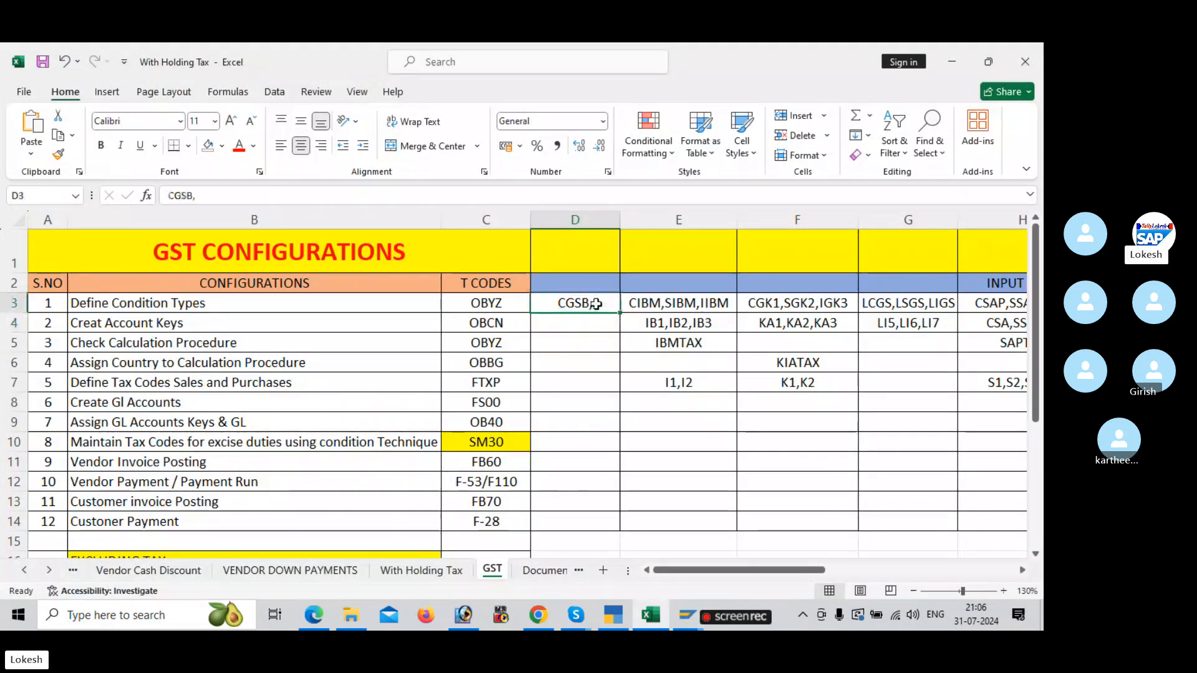
{"action": "type", "text": "S"}
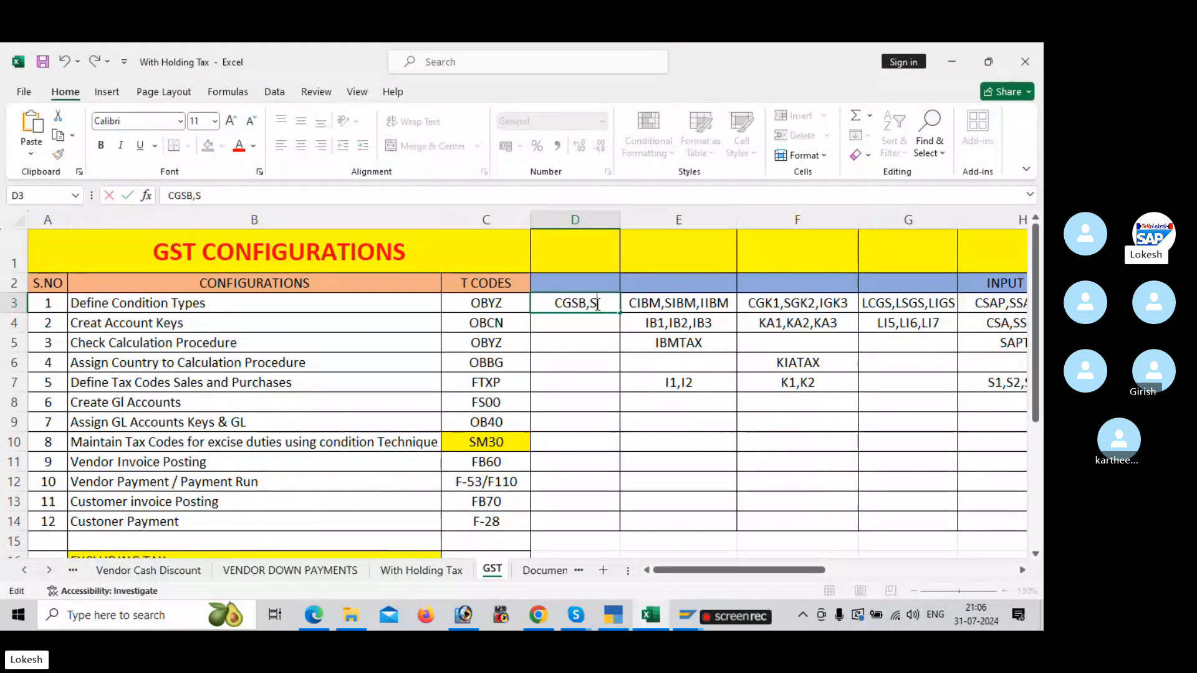
{"action": "type", "text": "GSB"}
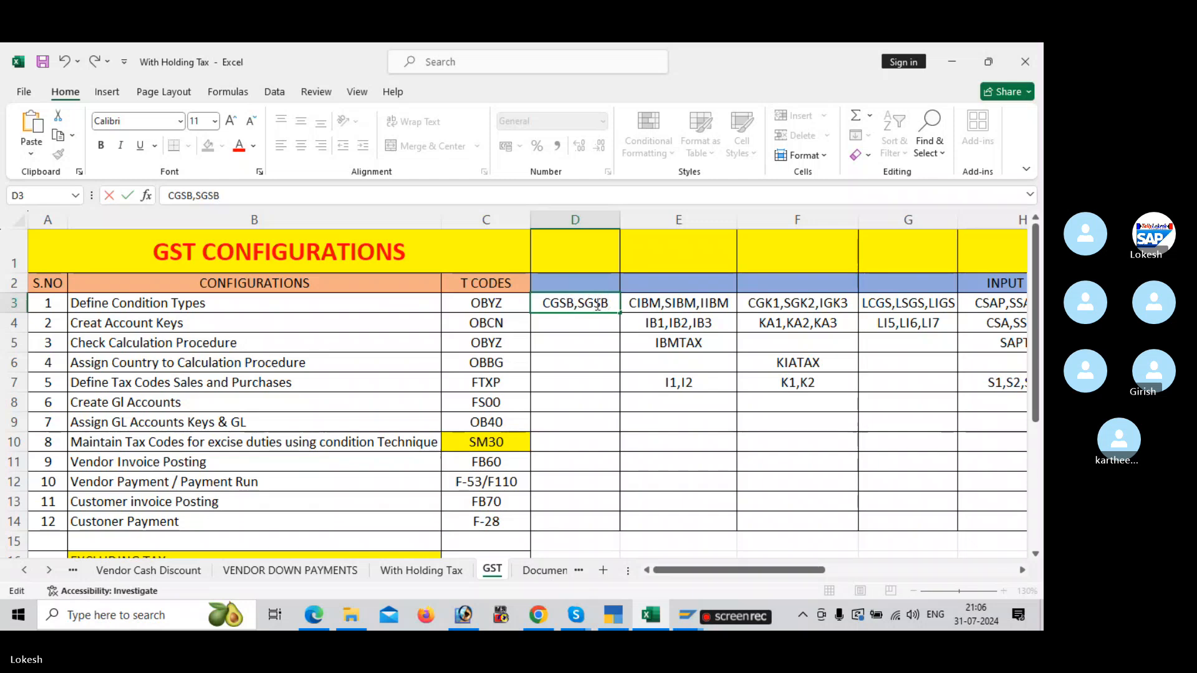
{"action": "type", "text": ",IGSB"}
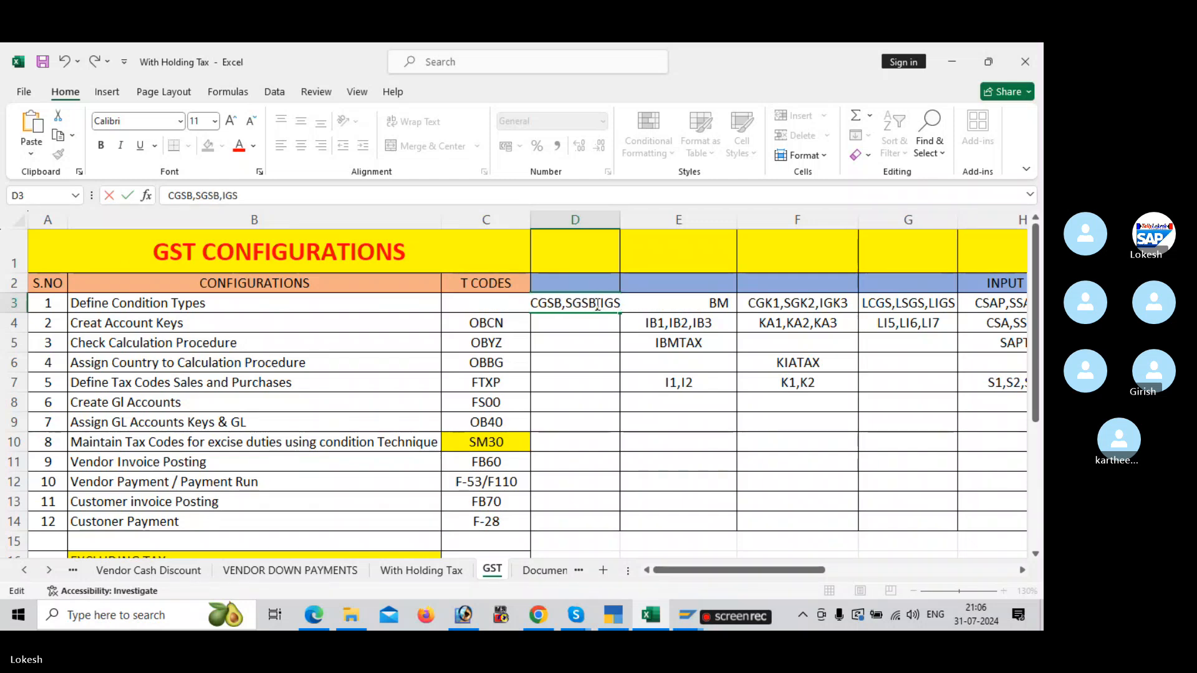
{"action": "left_click", "coordinate": [549, 356]}
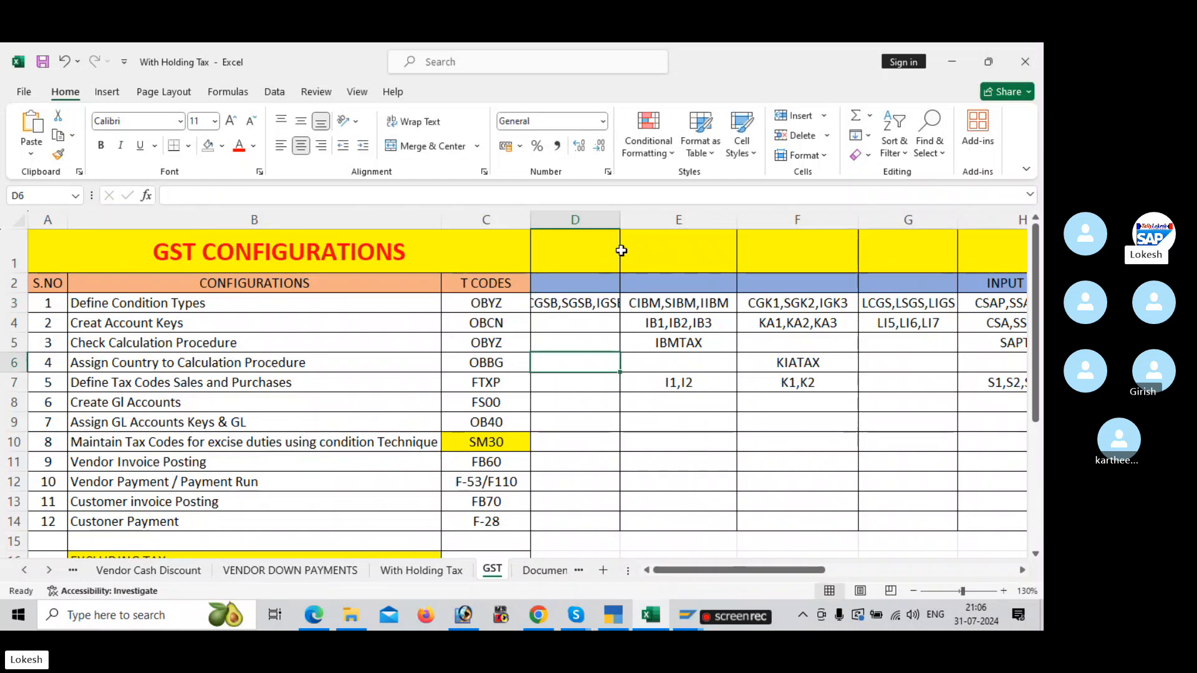
{"action": "left_click_drag", "start_coordinate": [619, 220], "coordinate": [649, 229]}
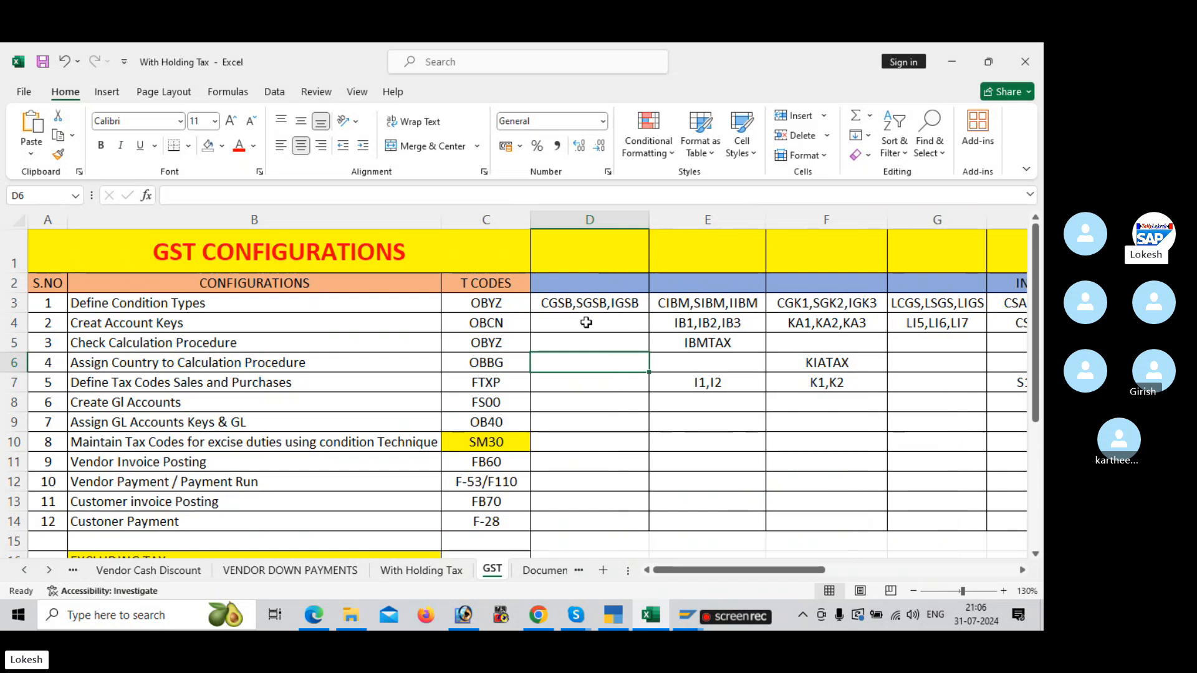
{"action": "left_click", "coordinate": [584, 323]}
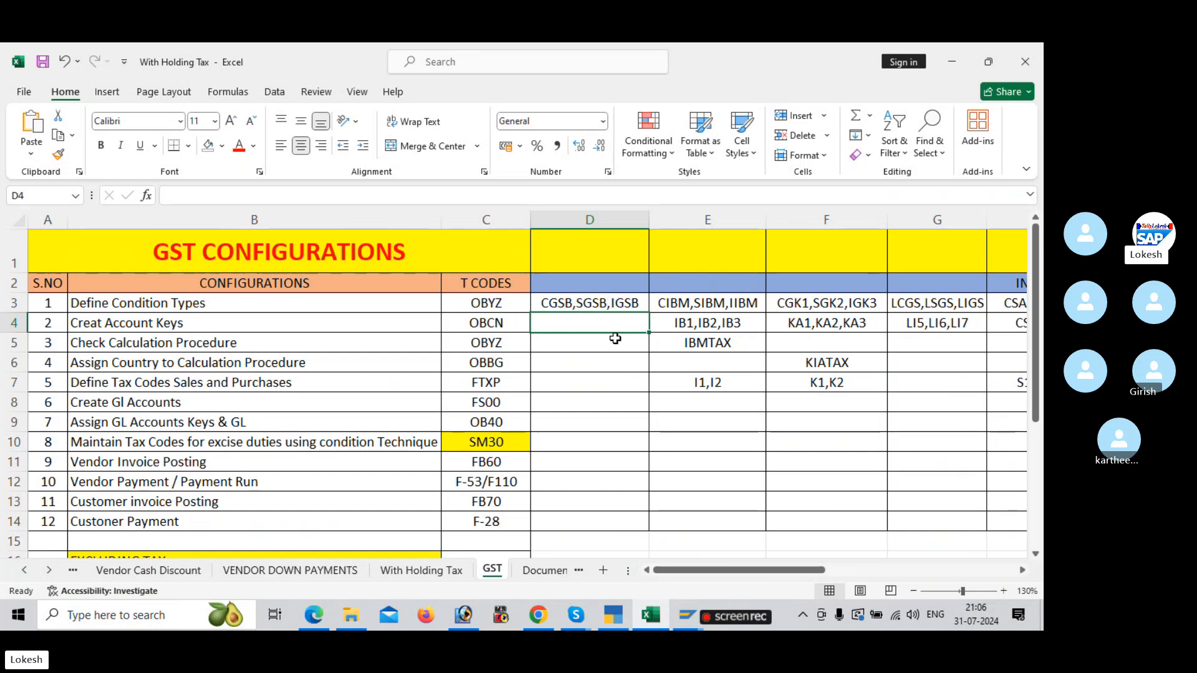
{"action": "left_click", "coordinate": [572, 305]}
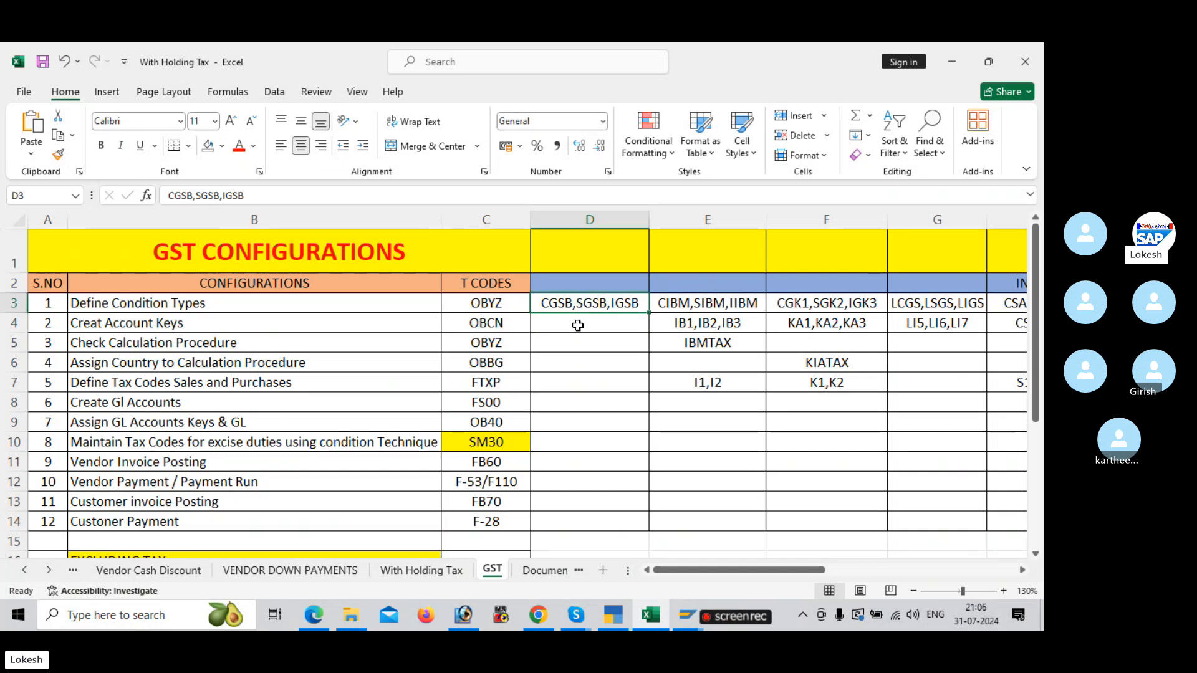
{"action": "left_click", "coordinate": [574, 327]}
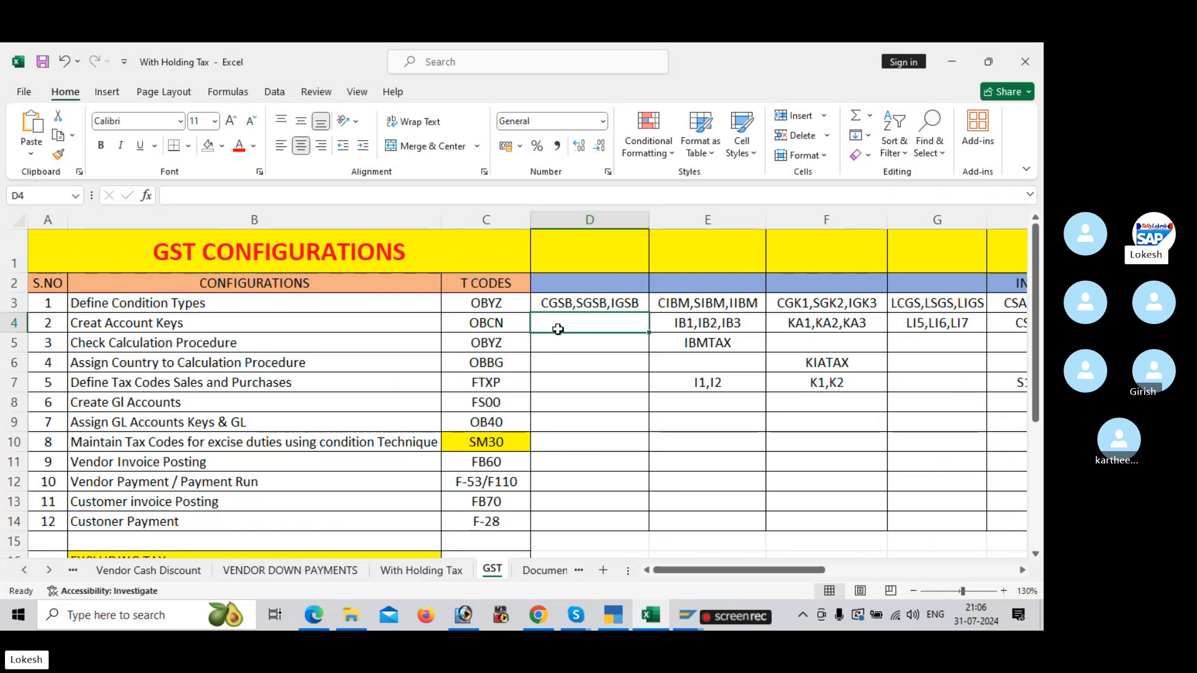
Step: Switch to SAP, open transaction OBCN for account keys and start a new entry
{"action": "key", "text": "alt+Tab"}
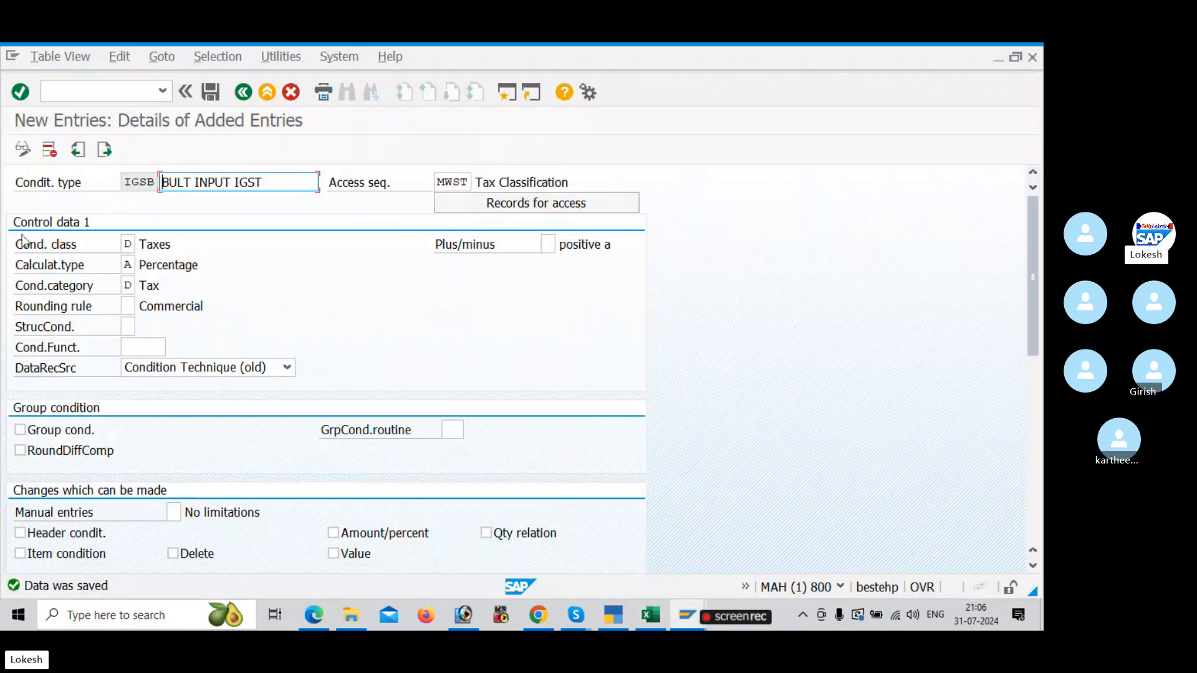
{"action": "left_click", "coordinate": [129, 95]}
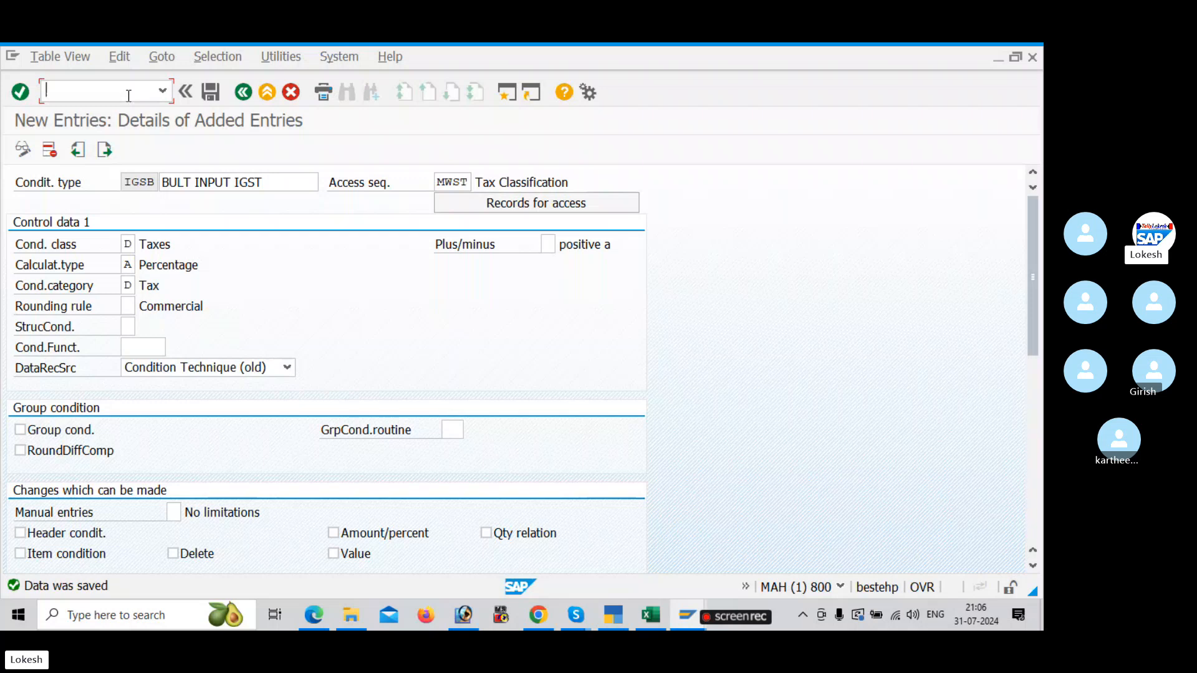
{"action": "type", "text": "/NOVC"}
{"action": "type", "text": "N"}
{"action": "key", "text": "BackSpace"}
{"action": "key", "text": "BackSpace"}
{"action": "key", "text": "BackSpace"}
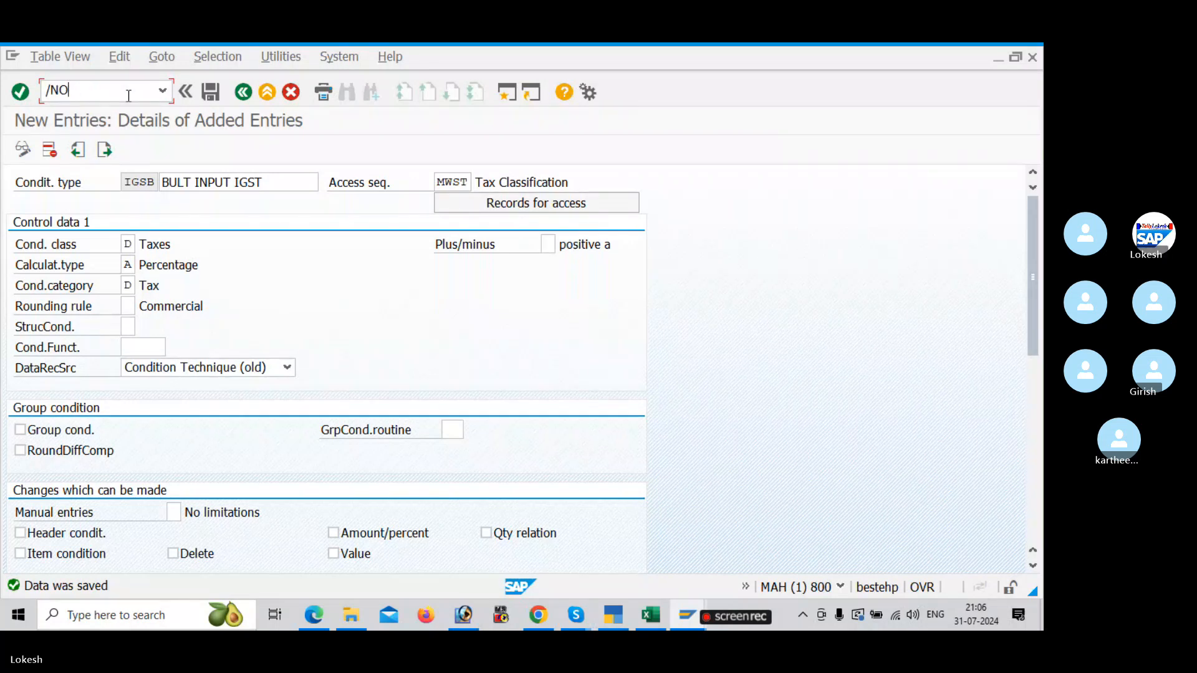
{"action": "type", "text": "BC1"}
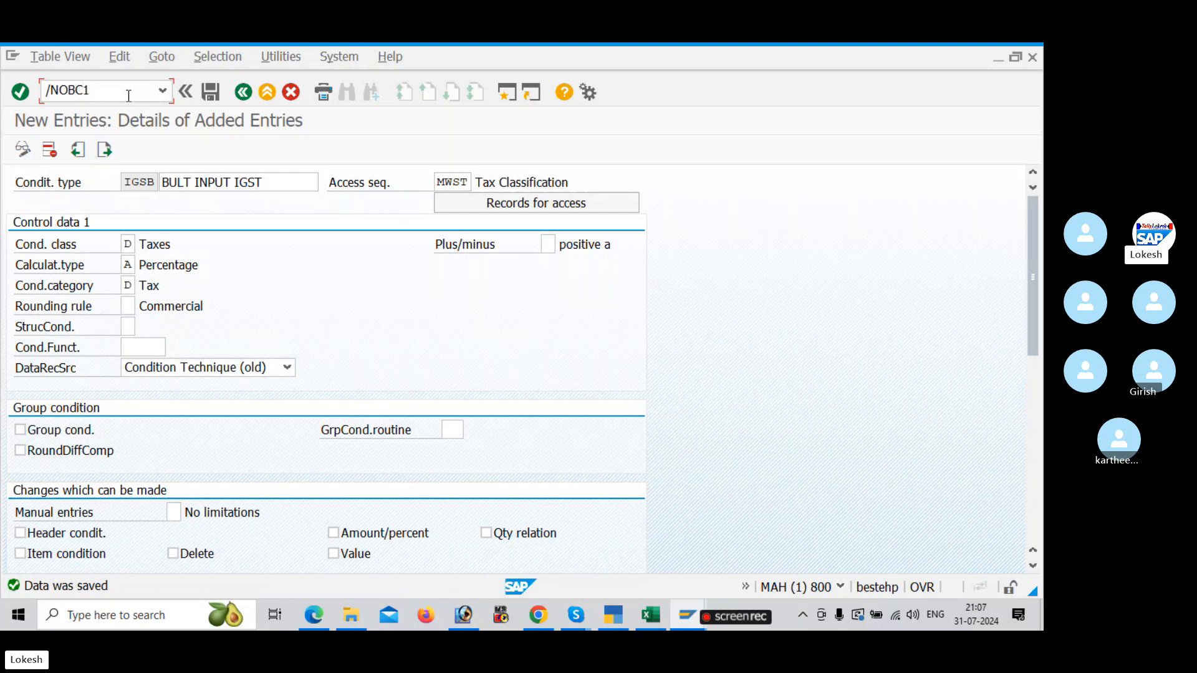
{"action": "type", "text": "N"}
{"action": "key", "text": "Return"}
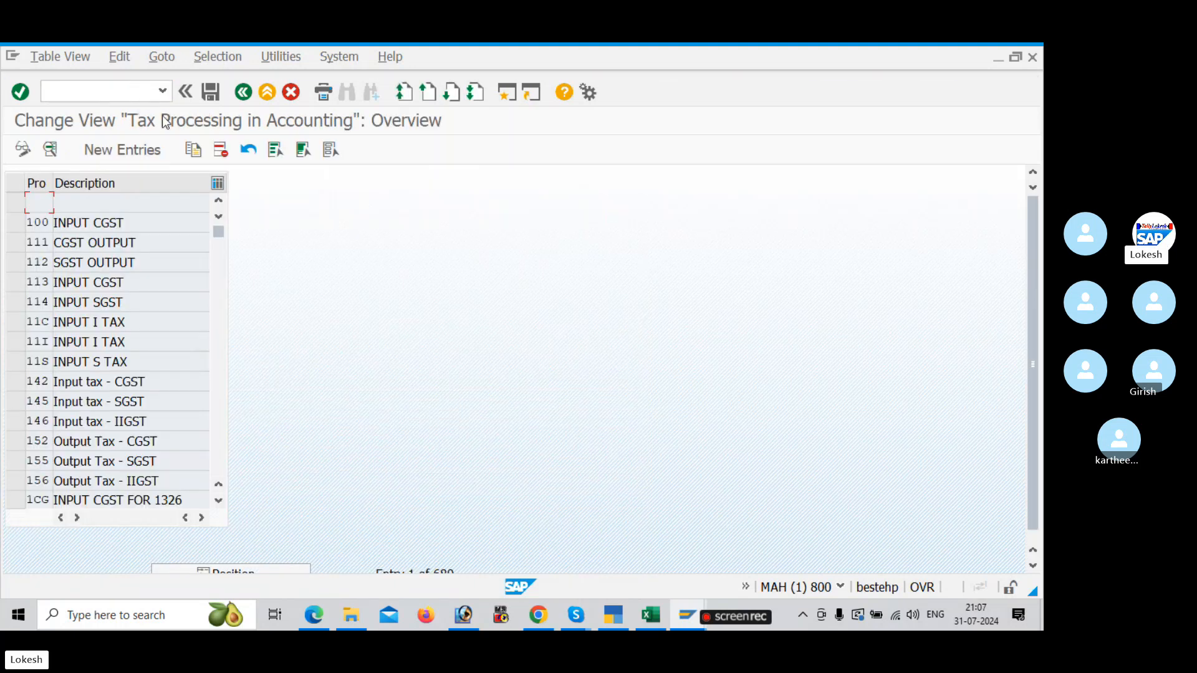
{"action": "left_click", "coordinate": [132, 154]}
Step: Consult the Create Account Keys page in the GST configuration PDF, and enter process BU1 with description BULT INPUT CGST in SAP
{"action": "key", "text": "alt+Tab"}
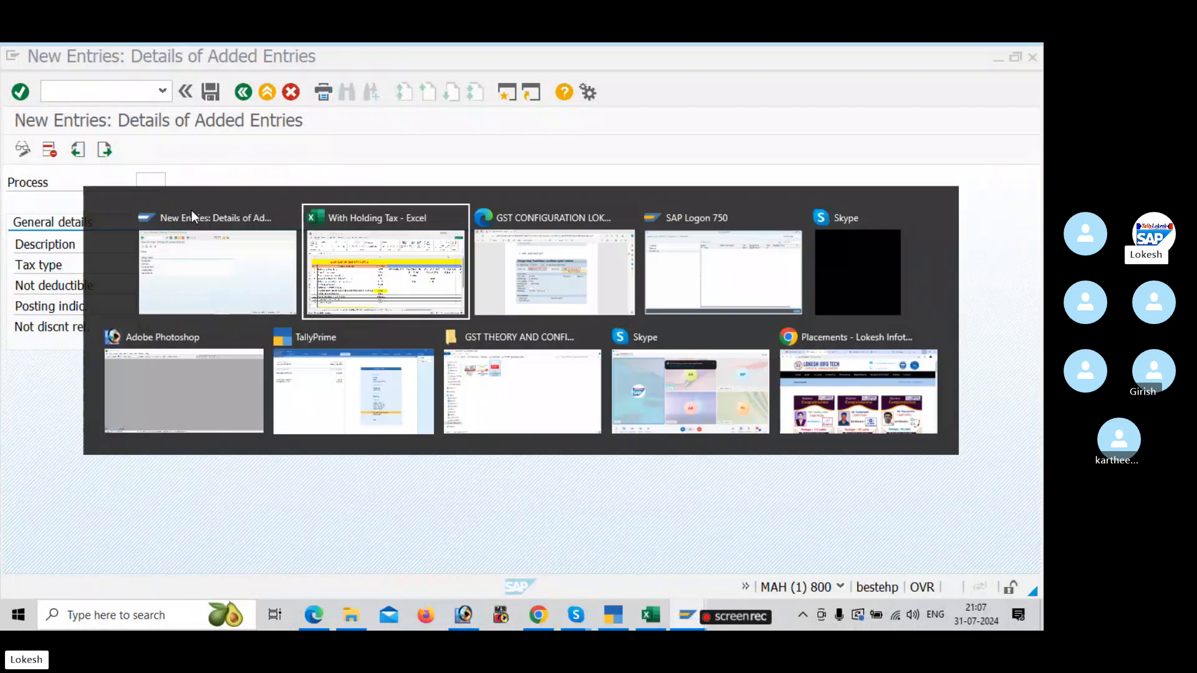
{"action": "key", "text": "alt+Tab"}
{"action": "key", "text": "alt+Tab"}
{"action": "scroll", "coordinate": [230, 267], "scroll_direction": "down", "scroll_amount": 9}
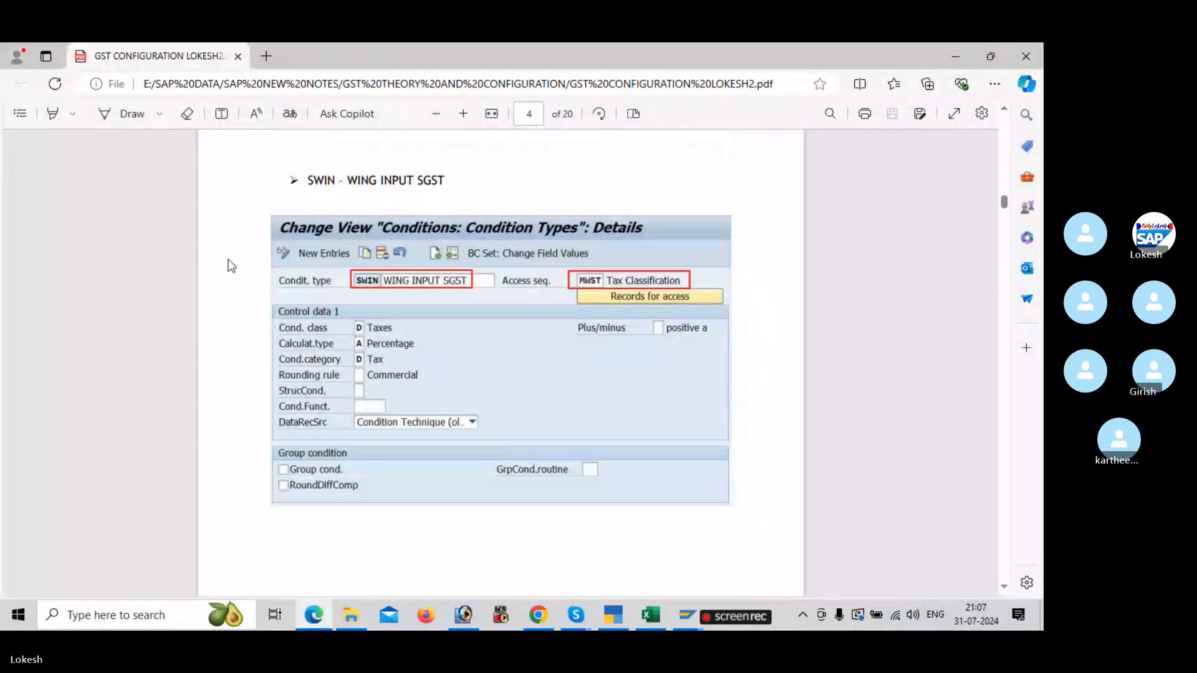
{"action": "scroll", "coordinate": [230, 267], "scroll_direction": "down", "scroll_amount": 8}
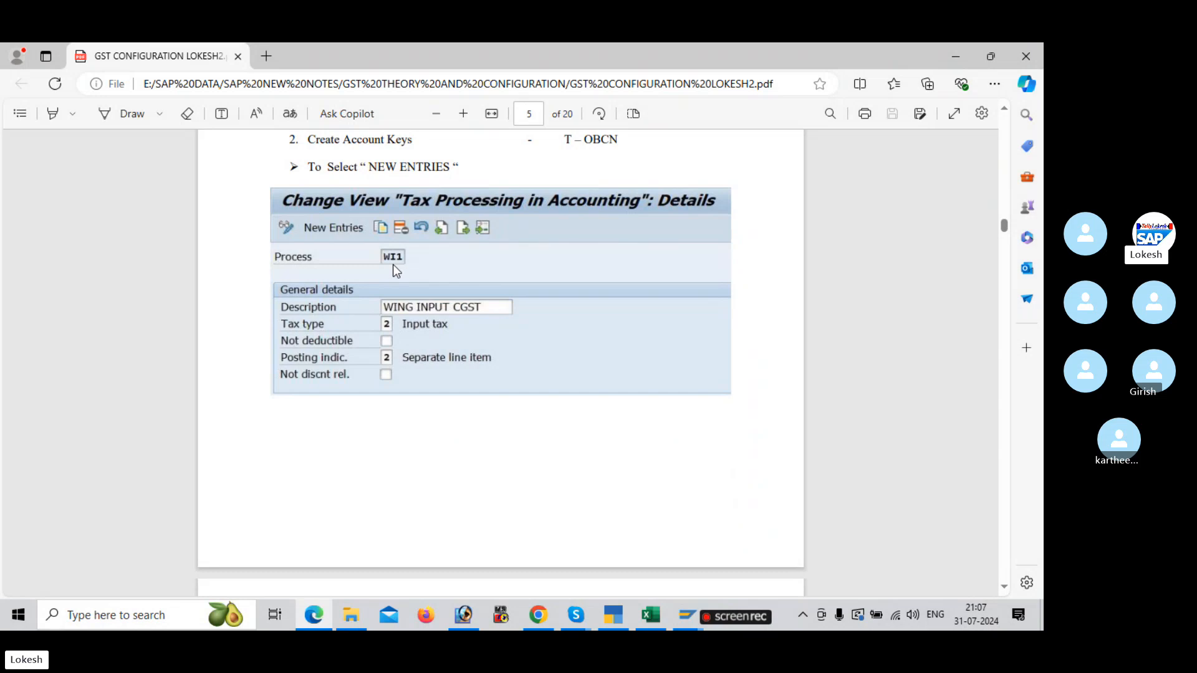
{"action": "key", "text": "alt+Tab"}
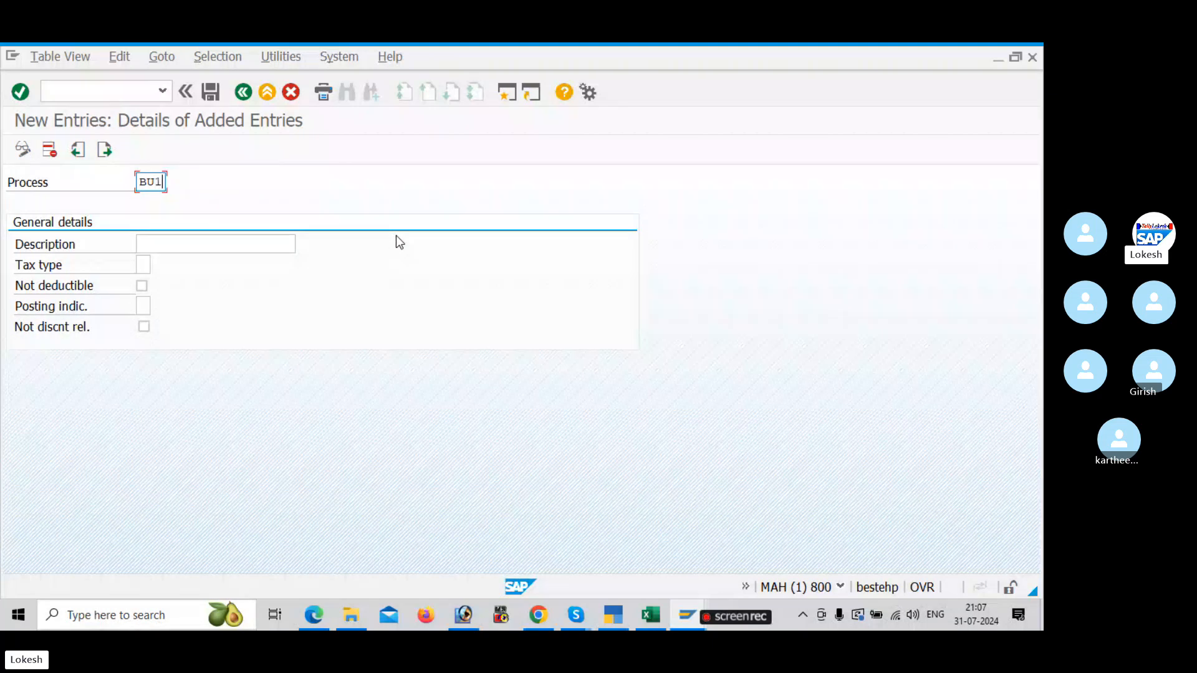
{"action": "left_click", "coordinate": [223, 247]}
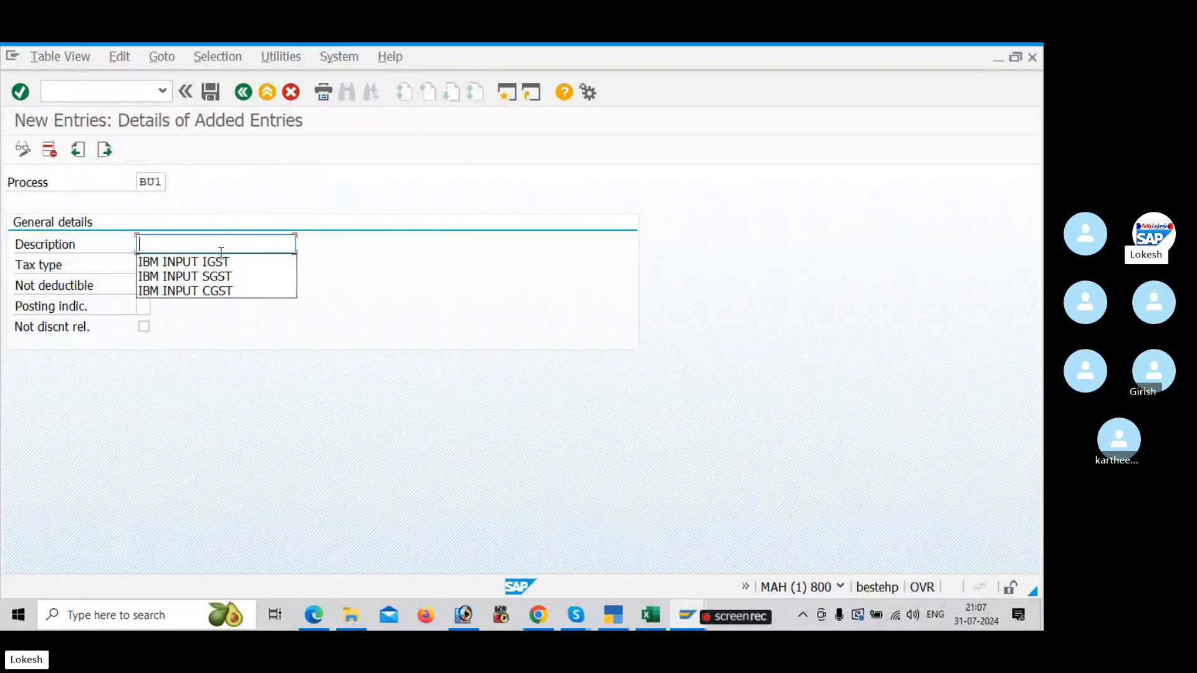
{"action": "type", "text": "BULT "}
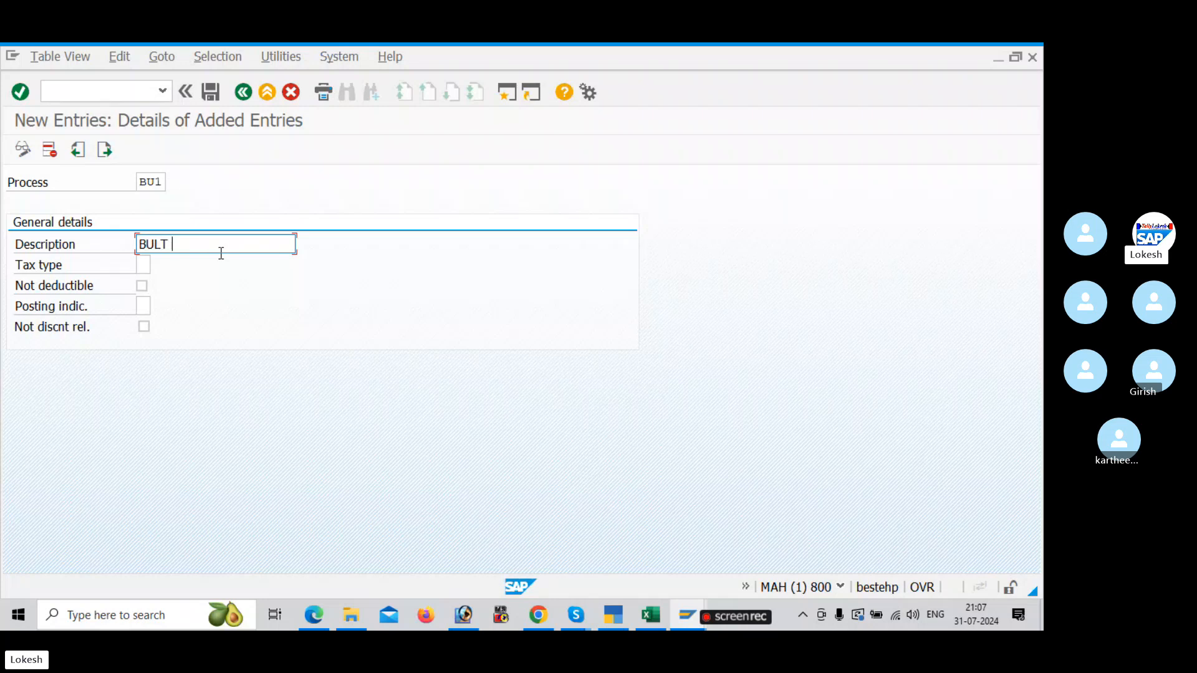
{"action": "type", "text": "INU"}
{"action": "type", "text": "PUT CGST"}
Step: Set the tax type of account key BU1 to 2, Input tax
{"action": "left_click", "coordinate": [146, 267]}
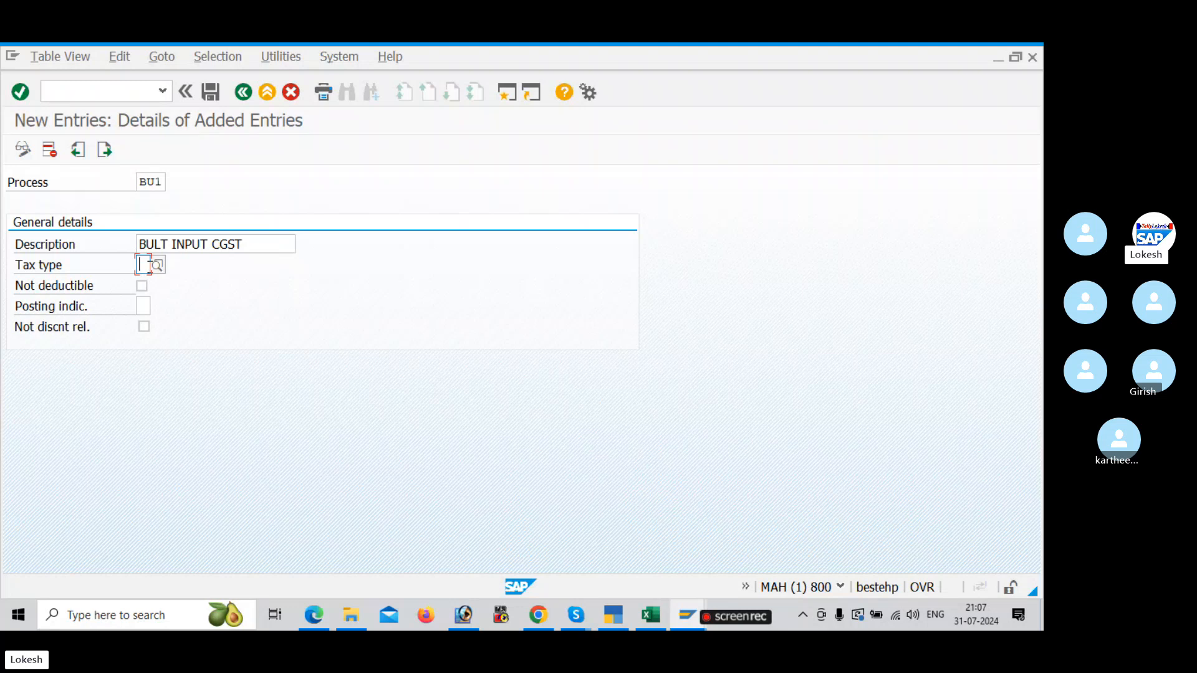
{"action": "left_click", "coordinate": [156, 265]}
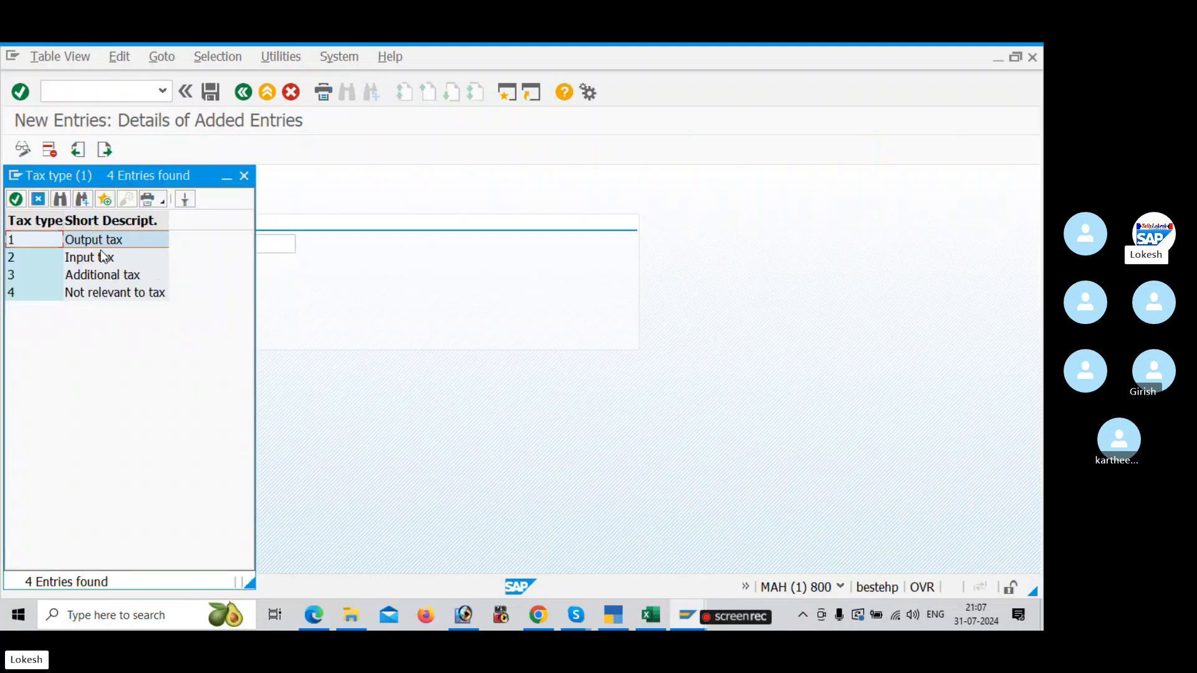
{"action": "left_click", "coordinate": [81, 262]}
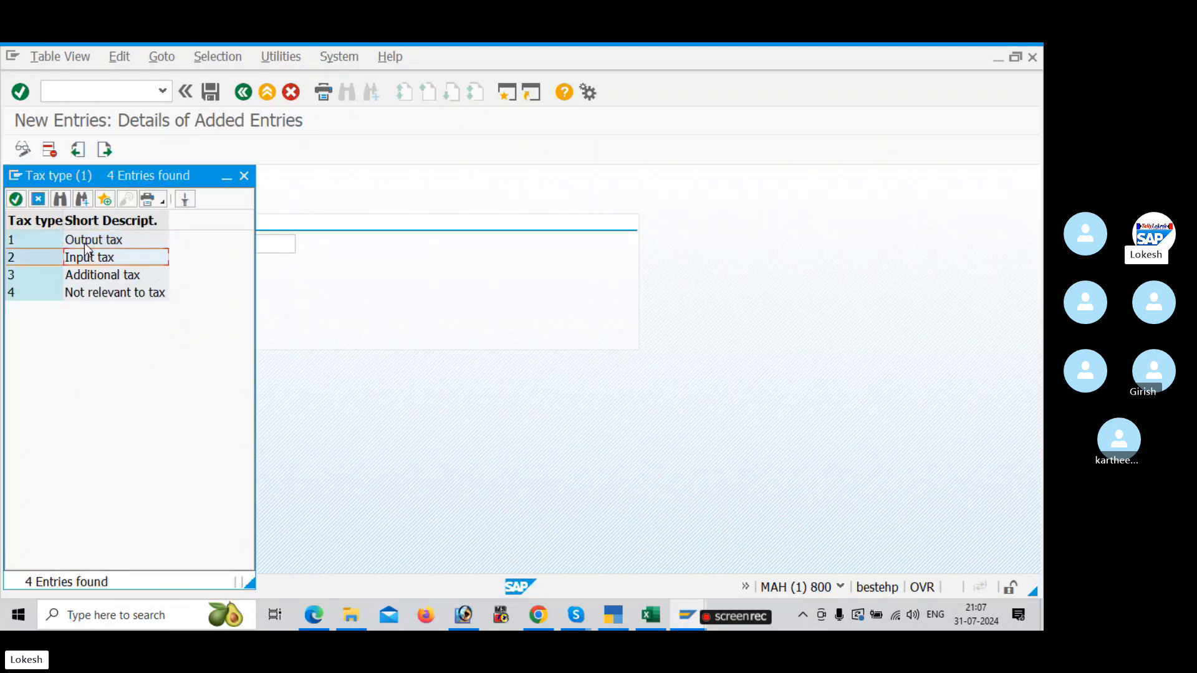
{"action": "double_click", "coordinate": [93, 258]}
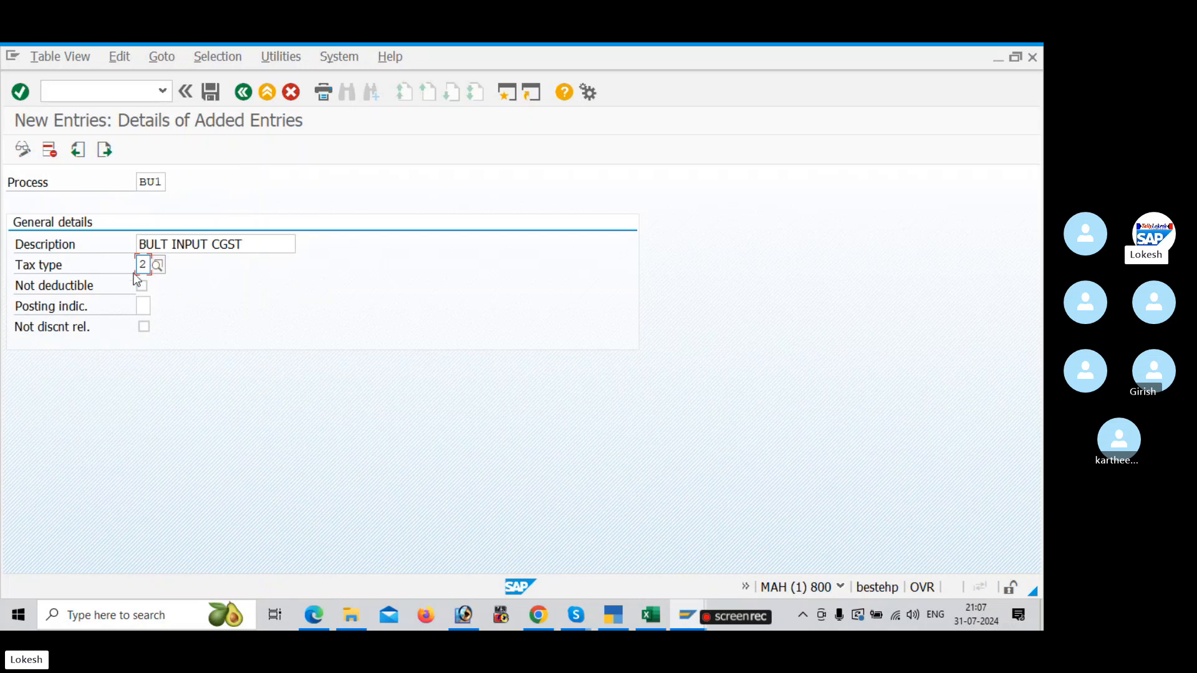
Step: Set BU1's posting indicator to 2, Separate line item, and save it to the customizing request GST CONFIGURATION FOR BULT
{"action": "key", "text": "alt+Tab"}
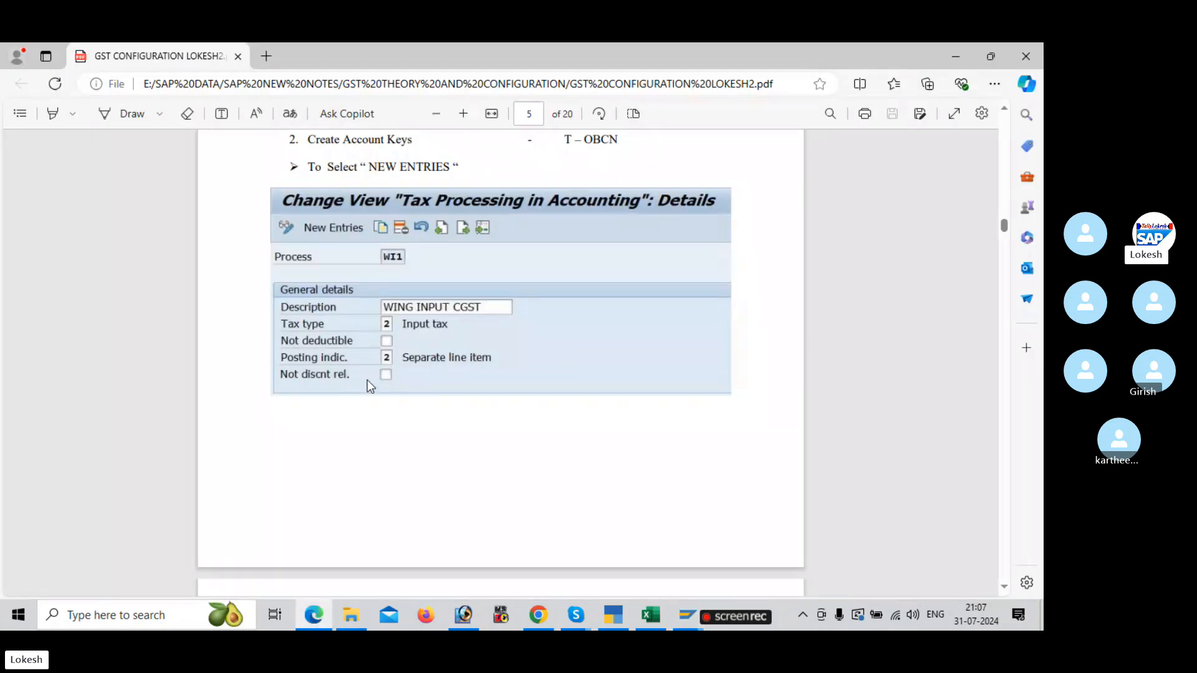
{"action": "key", "text": "alt+Tab"}
{"action": "left_click", "coordinate": [143, 306]}
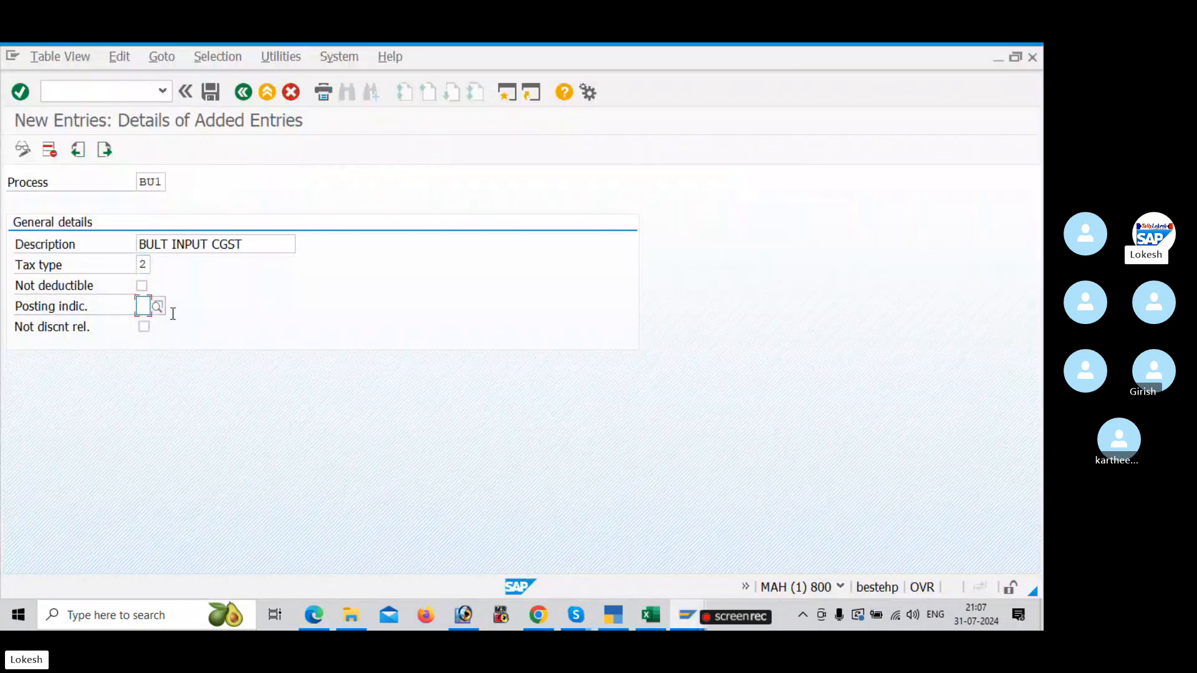
{"action": "left_click", "coordinate": [157, 306]}
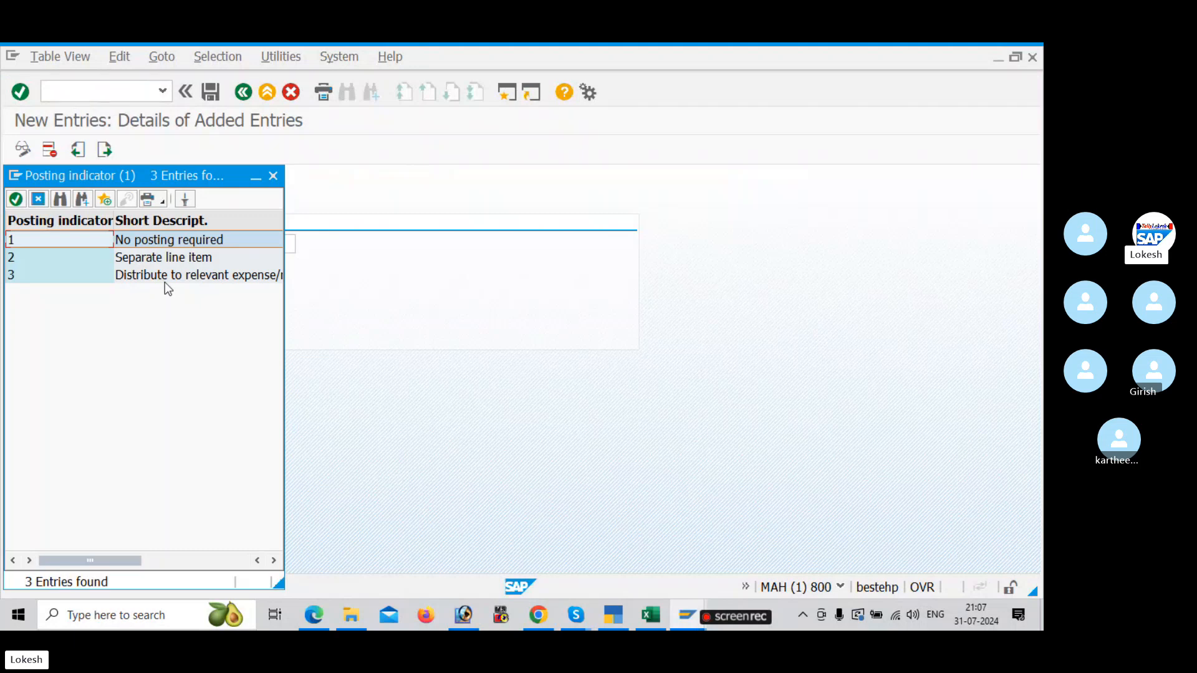
{"action": "double_click", "coordinate": [162, 257]}
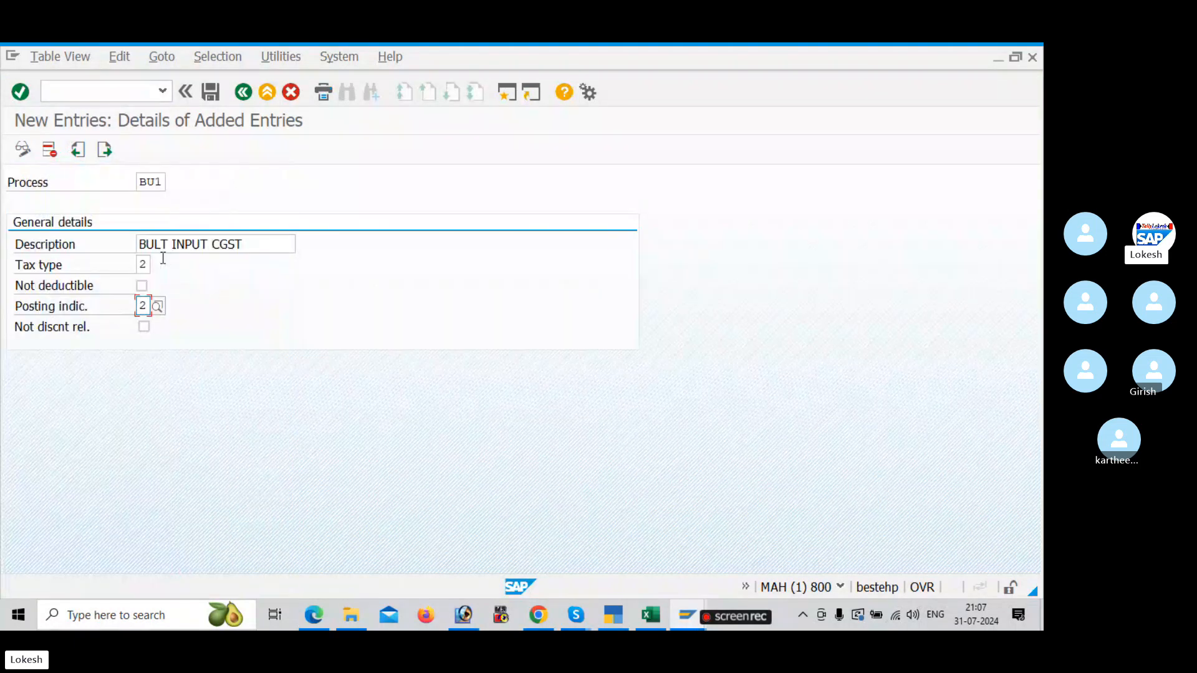
{"action": "left_click", "coordinate": [210, 92]}
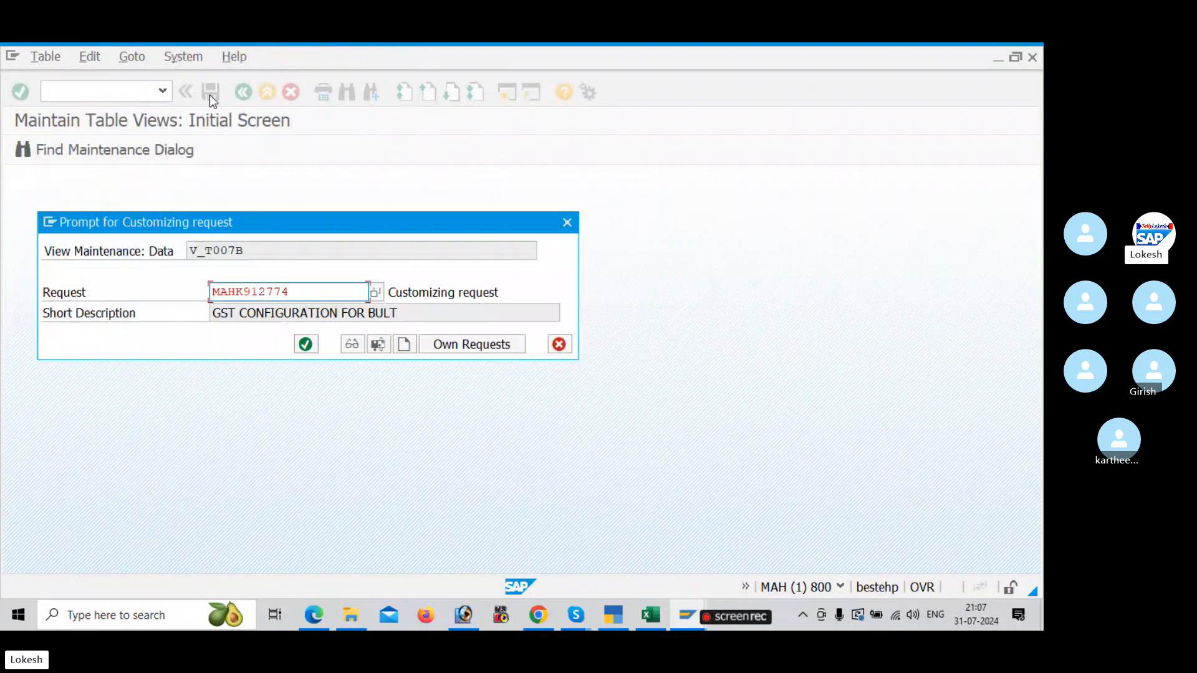
{"action": "left_click", "coordinate": [304, 344]}
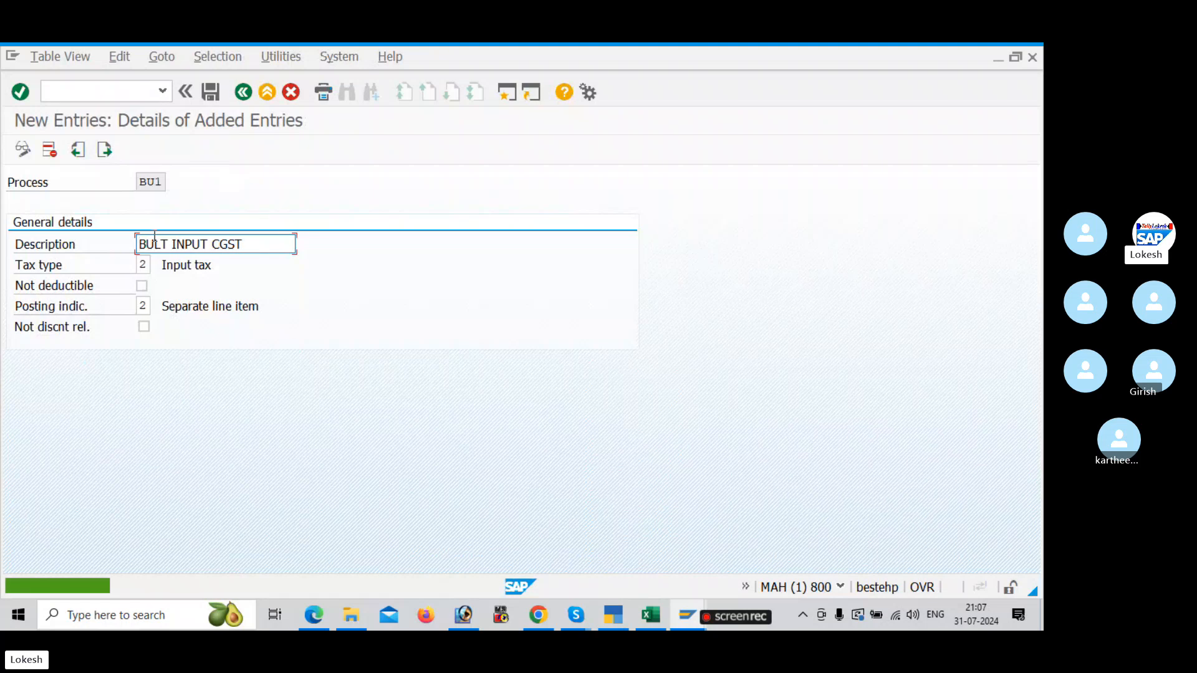
Step: Start another new account key with process BU2 and the description BULT INPUT SGST
{"action": "left_click", "coordinate": [104, 149]}
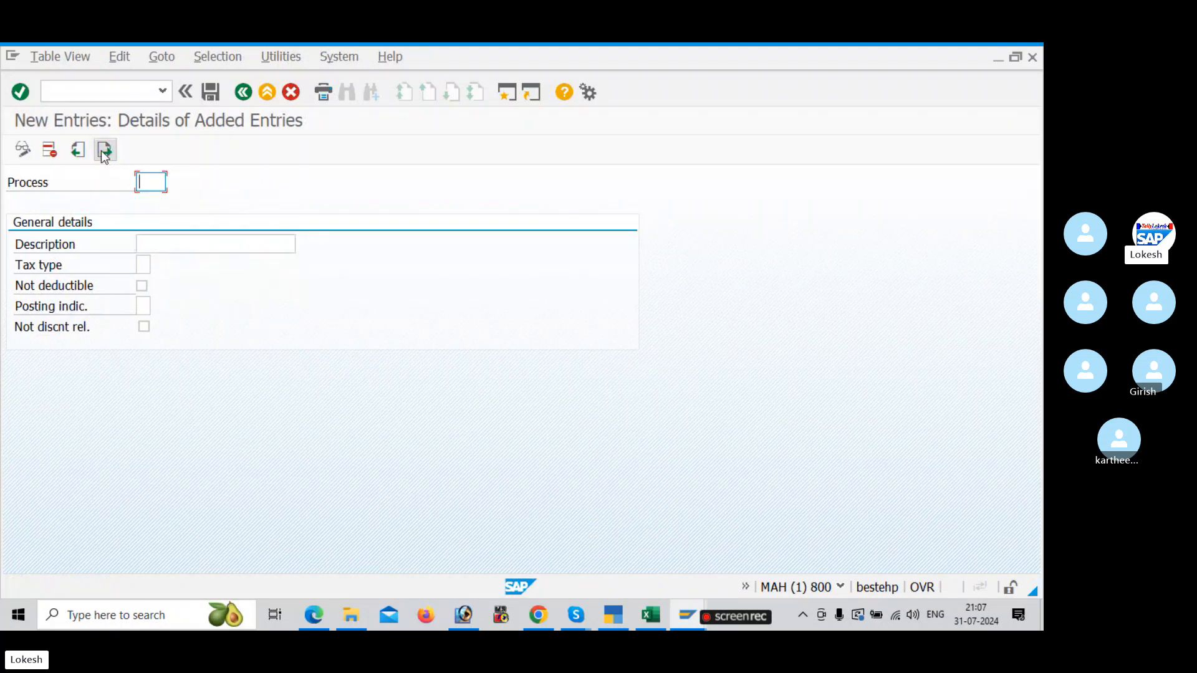
{"action": "type", "text": "BU2"}
{"action": "left_click", "coordinate": [192, 240]}
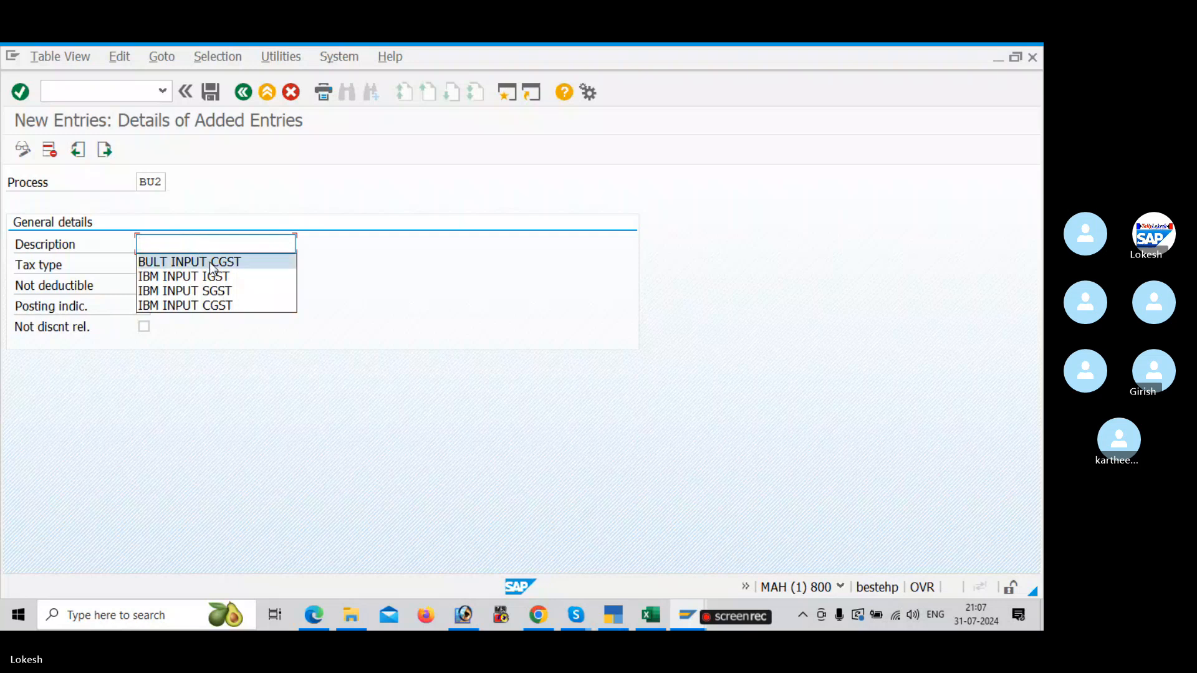
{"action": "left_click", "coordinate": [248, 259]}
{"action": "key", "text": "BackSpace"}
{"action": "key", "text": "BackSpace"}
{"action": "key", "text": "BackSpace"}
{"action": "key", "text": "BackSpace"}
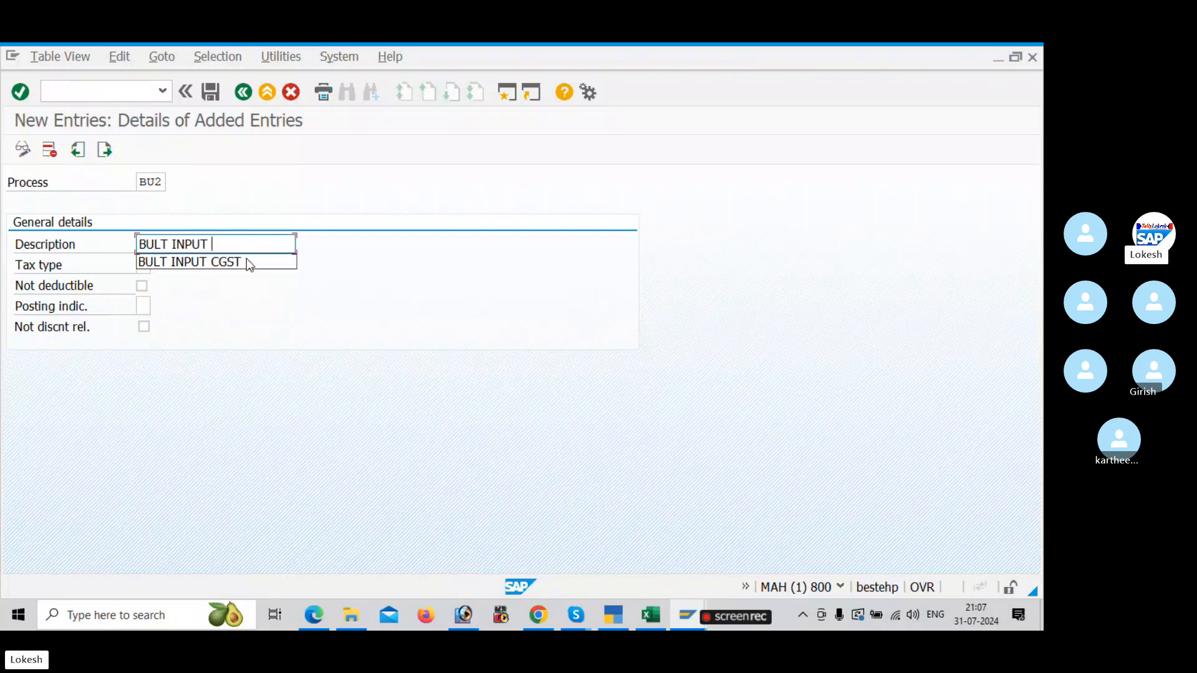
{"action": "type", "text": "SGST"}
Step: Give the SGST account key tax type 2 and posting indicator 2, and try to save it as BU2
{"action": "left_click", "coordinate": [143, 265]}
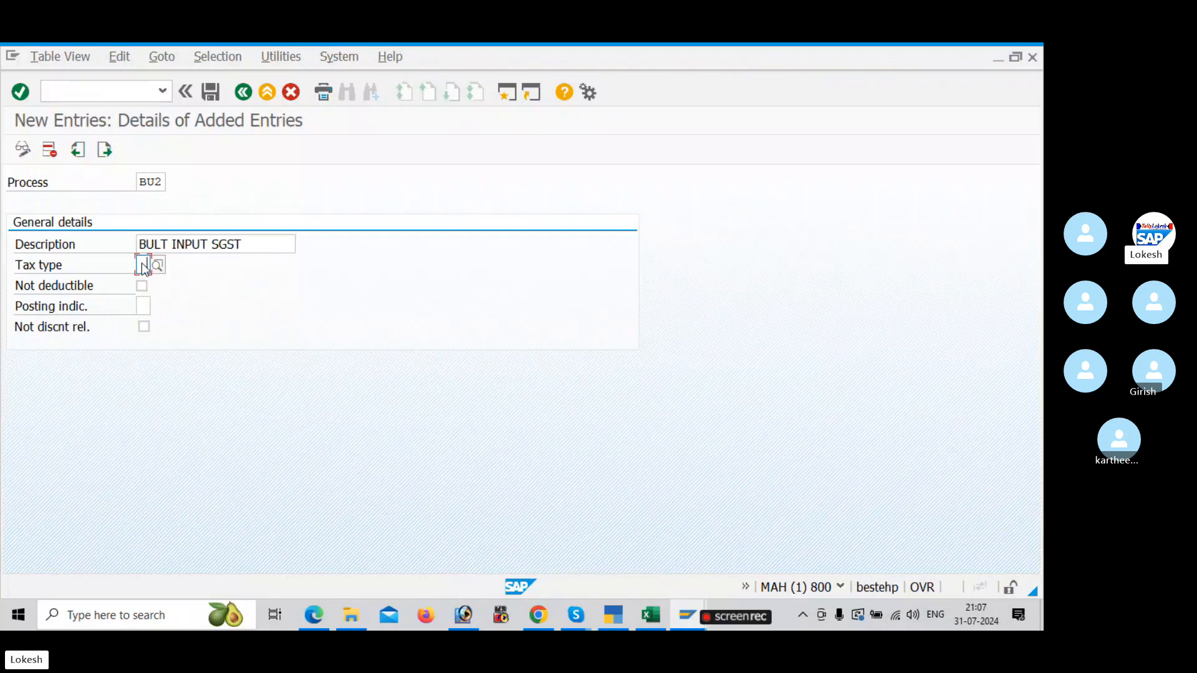
{"action": "type", "text": "2"}
{"action": "left_click", "coordinate": [145, 312]}
{"action": "type", "text": "2"}
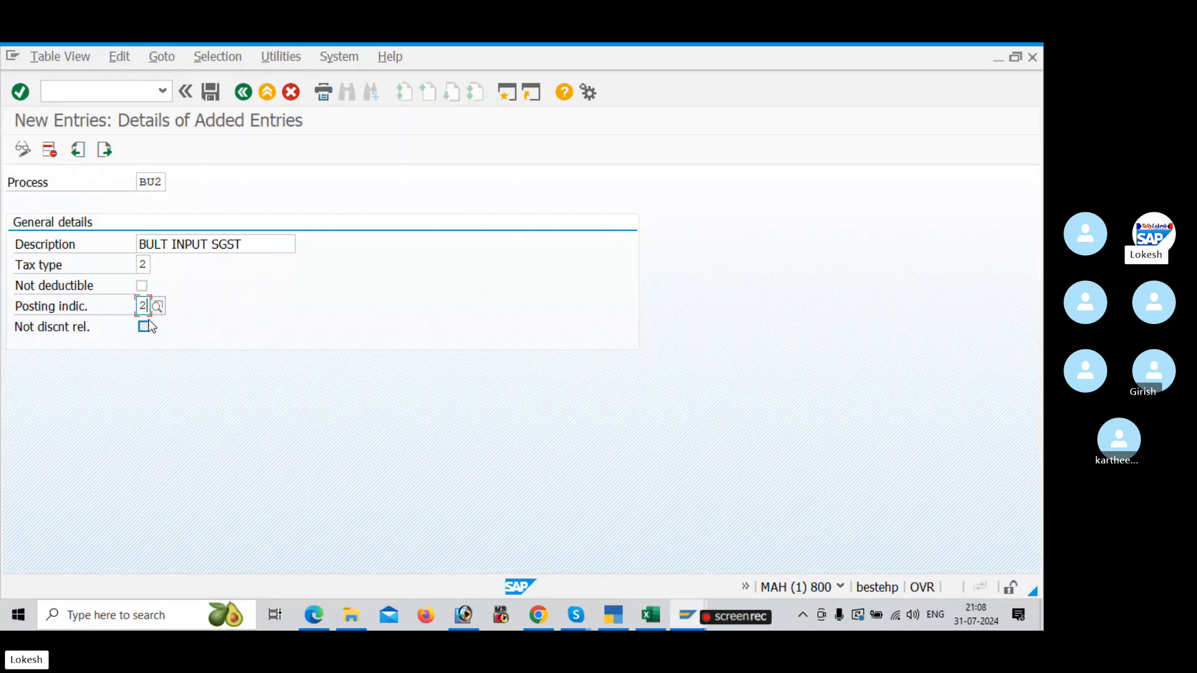
{"action": "left_click", "coordinate": [216, 93]}
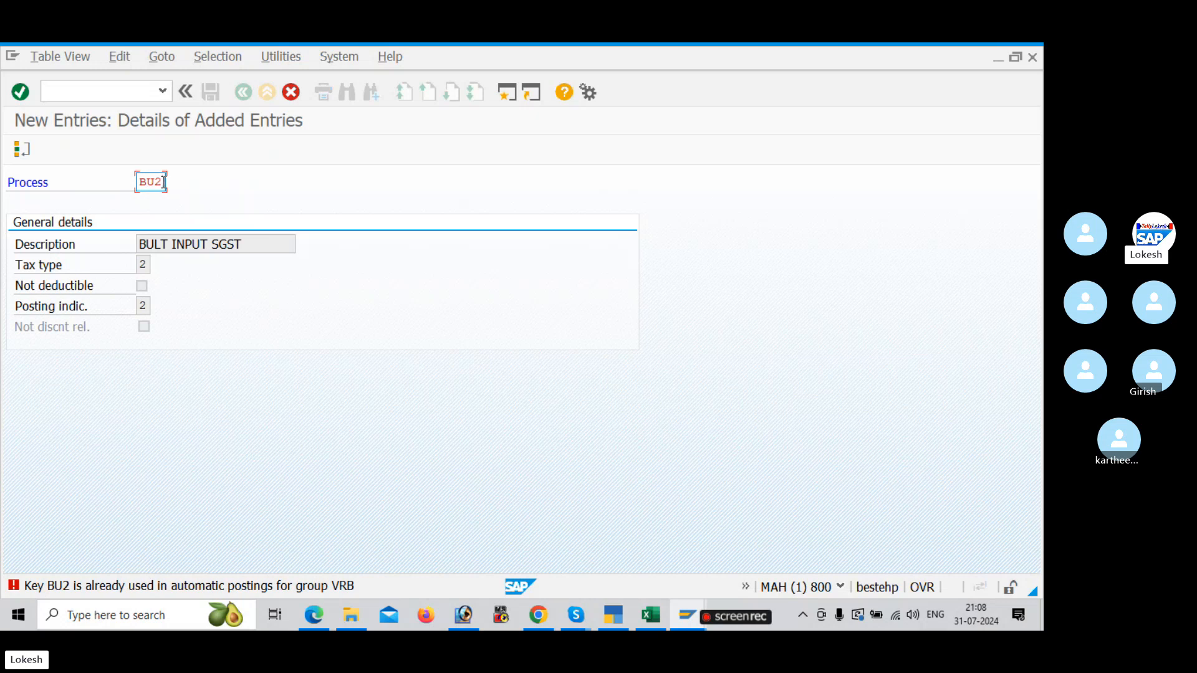
Step: Change the process key of the BULT INPUT SGST entry to BU3 and save it
{"action": "key", "text": "BackSpace"}
{"action": "type", "text": "3"}
{"action": "key", "text": "Return"}
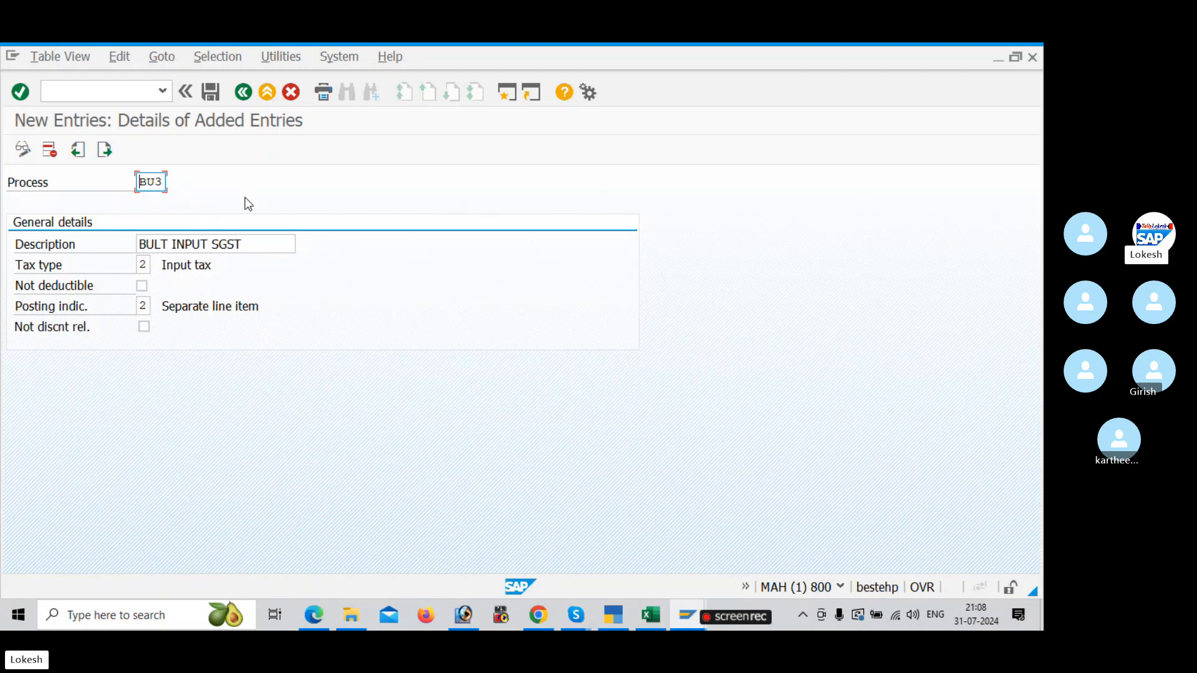
{"action": "left_click", "coordinate": [216, 95]}
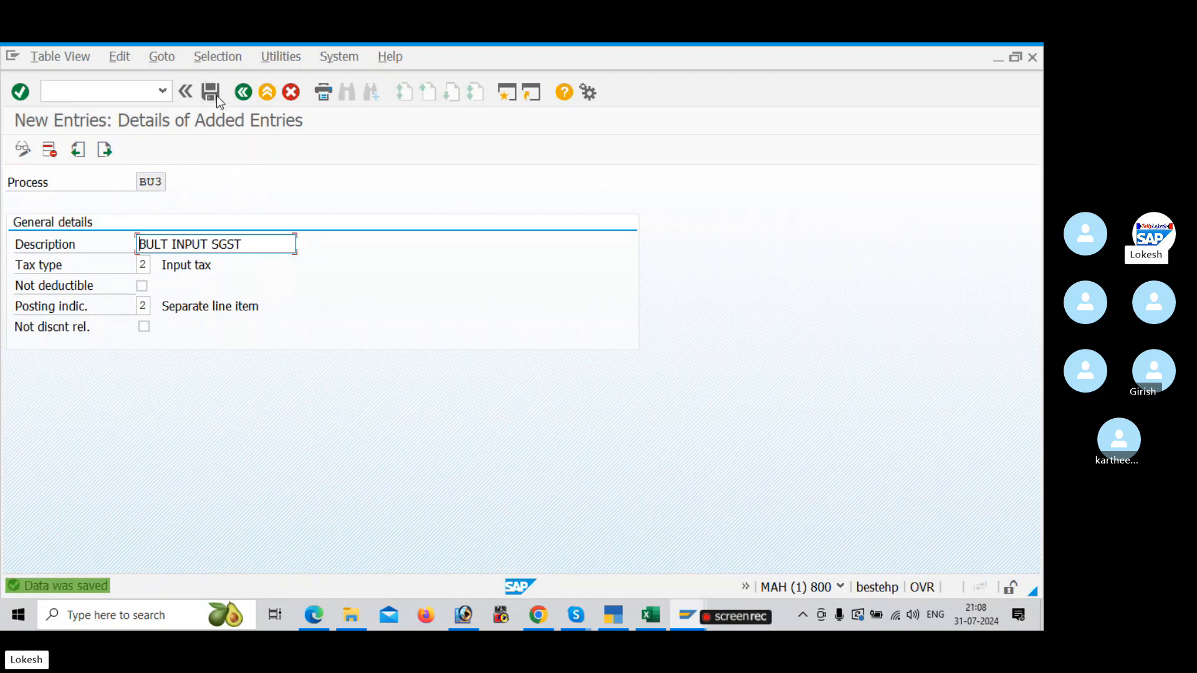
Step: Start another new account key with process BU4 and the description BULT INPUT IGST
{"action": "left_click", "coordinate": [105, 149]}
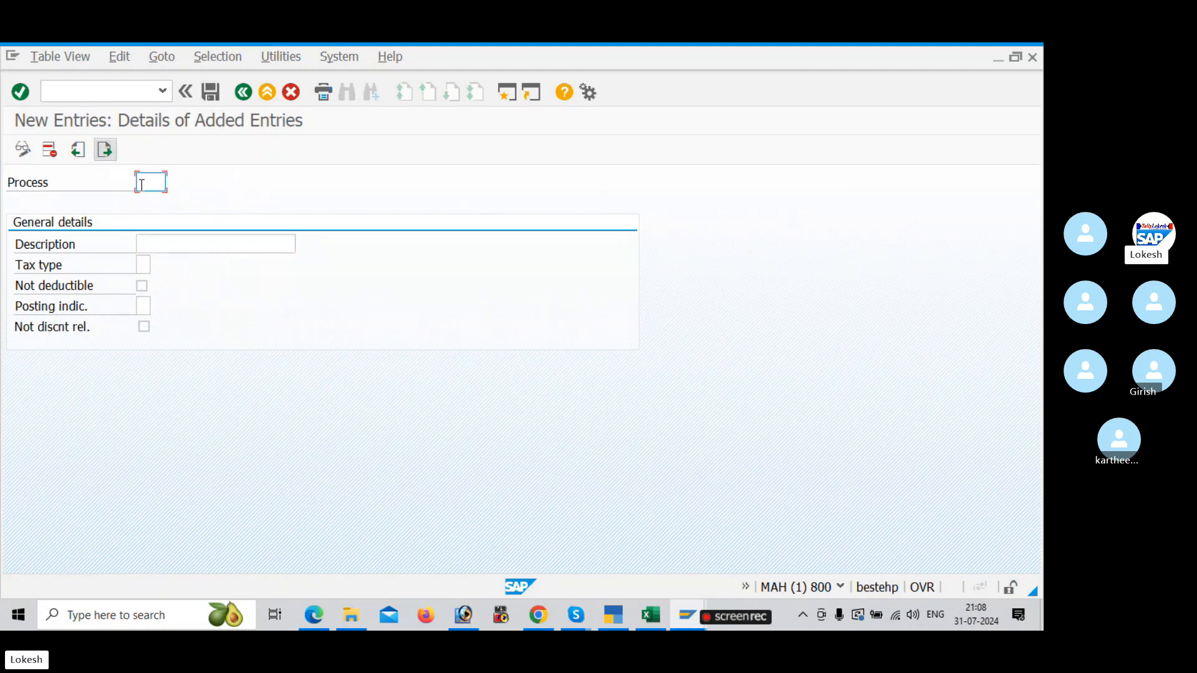
{"action": "type", "text": "BU4"}
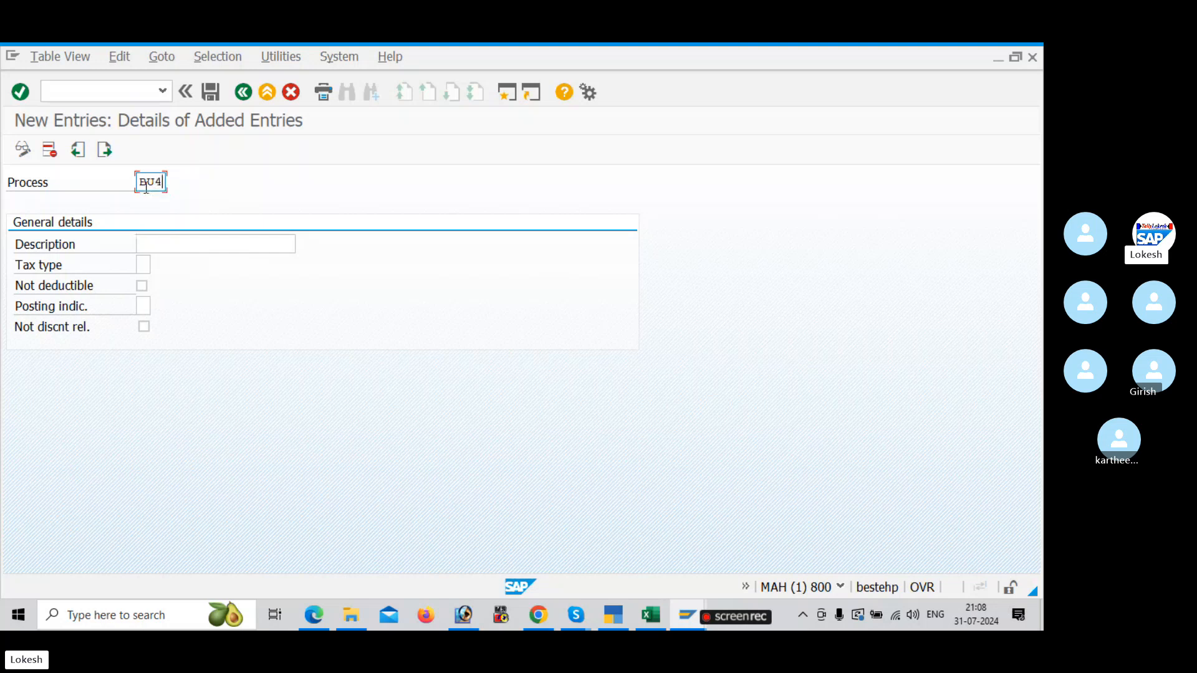
{"action": "left_click", "coordinate": [176, 244]}
{"action": "left_click", "coordinate": [176, 244]}
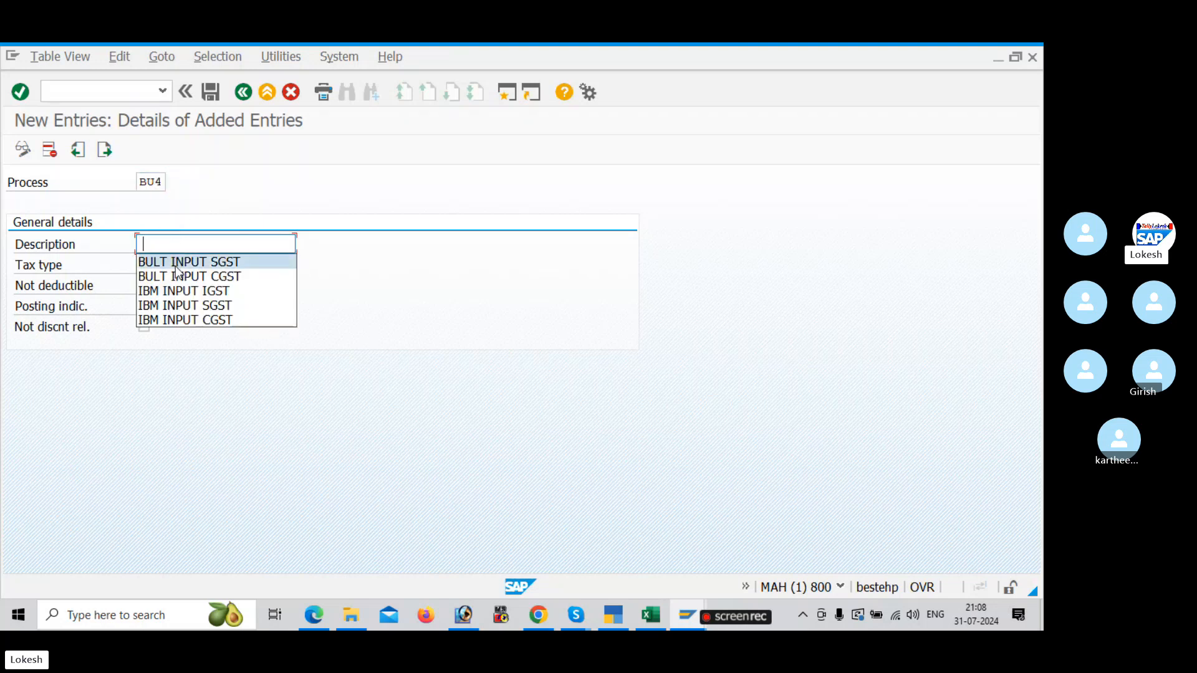
{"action": "left_click", "coordinate": [178, 261]}
{"action": "key", "text": "BackSpace"}
{"action": "key", "text": "BackSpace"}
{"action": "key", "text": "BackSpace"}
{"action": "key", "text": "BackSpace"}
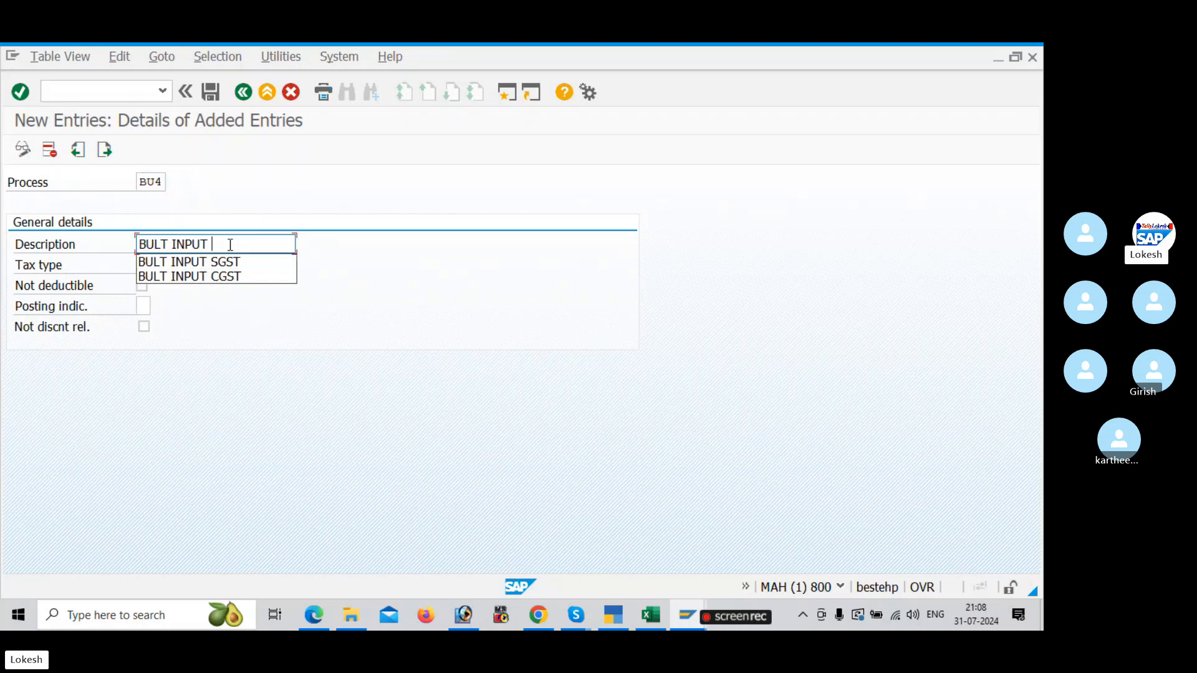
{"action": "type", "text": "IGST"}
Step: Give account key BU4 tax type 2 and posting indicator 2
{"action": "left_click", "coordinate": [144, 264]}
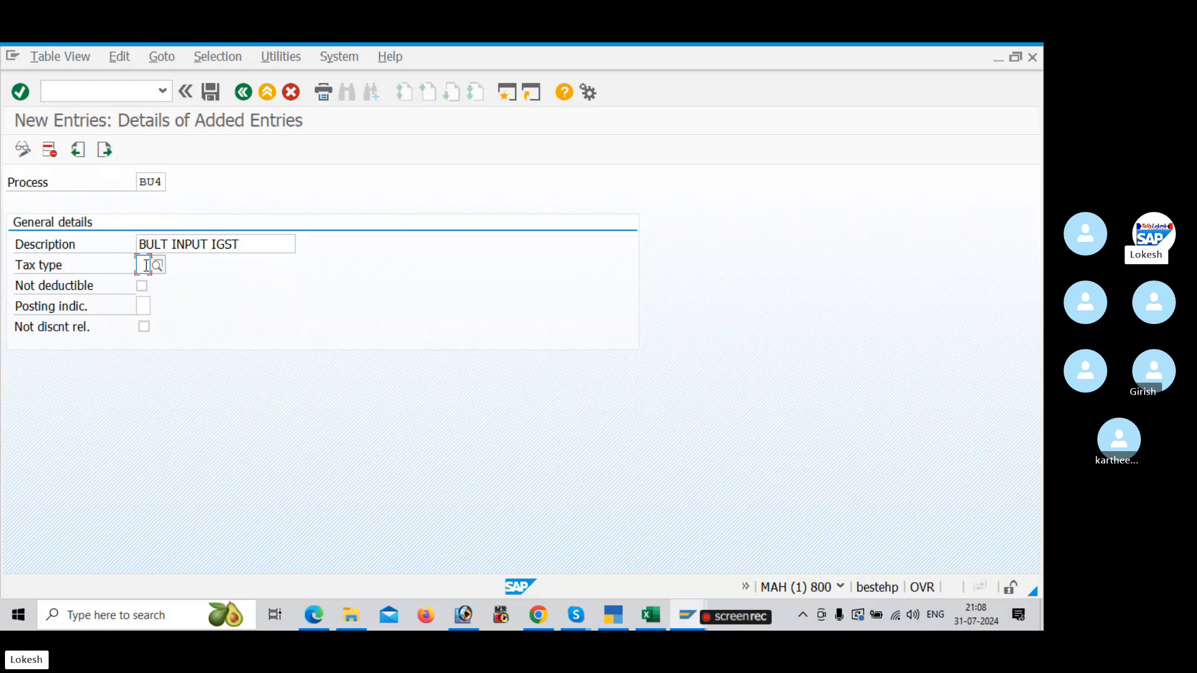
{"action": "type", "text": "2"}
{"action": "left_click", "coordinate": [146, 303]}
{"action": "type", "text": "2"}
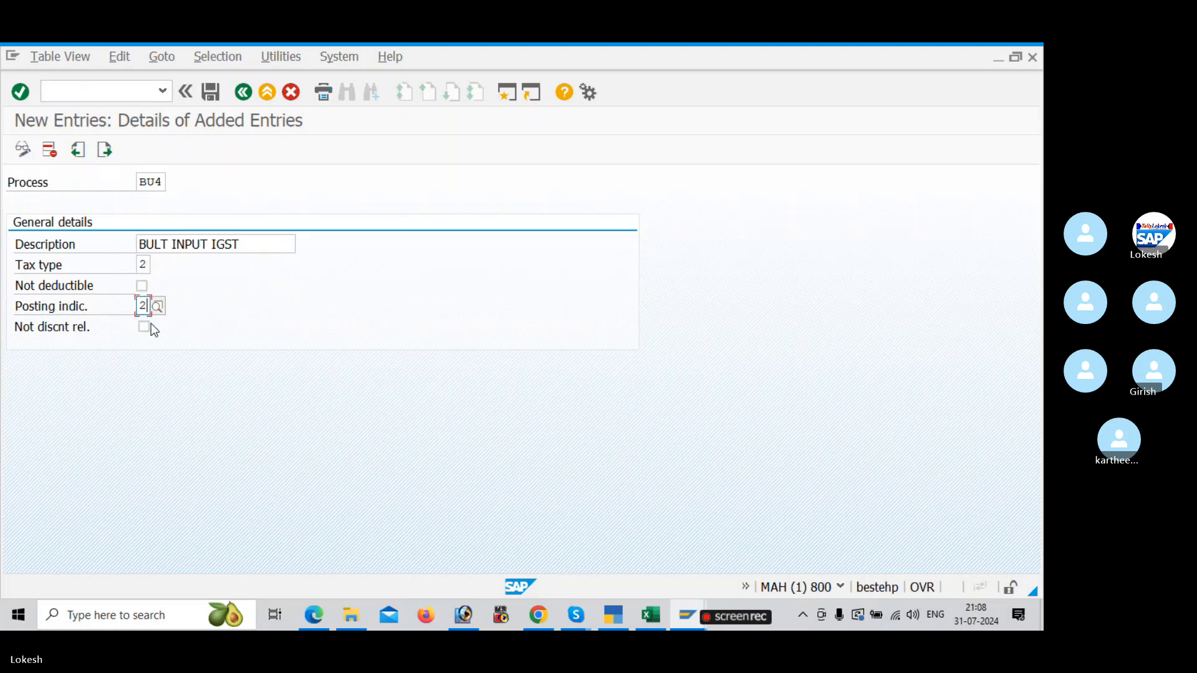
Step: Save account key BU4, and in the Excel GST sheet record BU1,BU3,BU4 in cell D4 for the account keys
{"action": "left_click", "coordinate": [211, 93]}
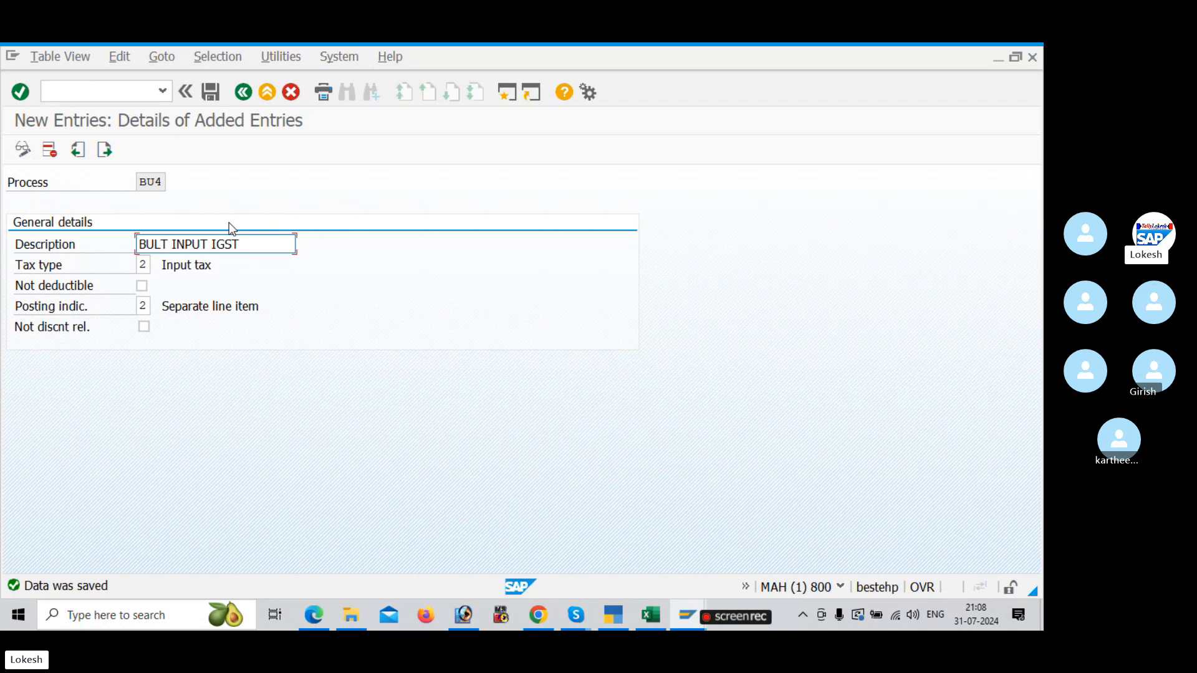
{"action": "key", "text": "alt+Tab"}
{"action": "key", "text": "alt+Tab"}
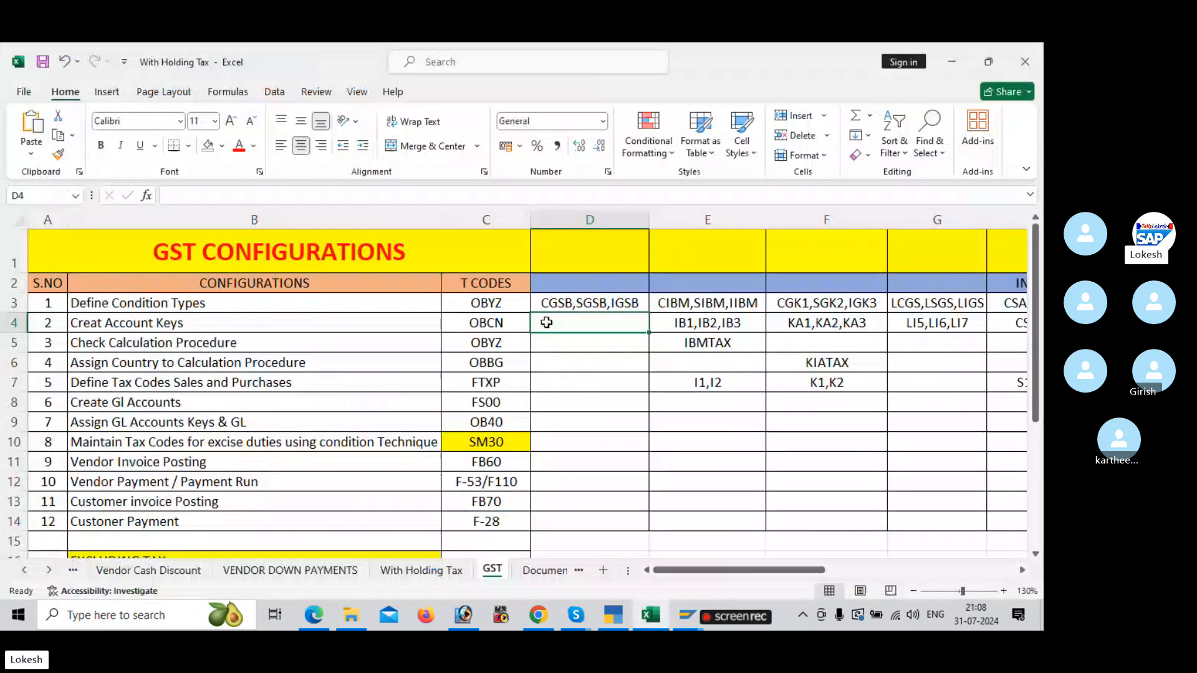
{"action": "type", "text": "BU"}
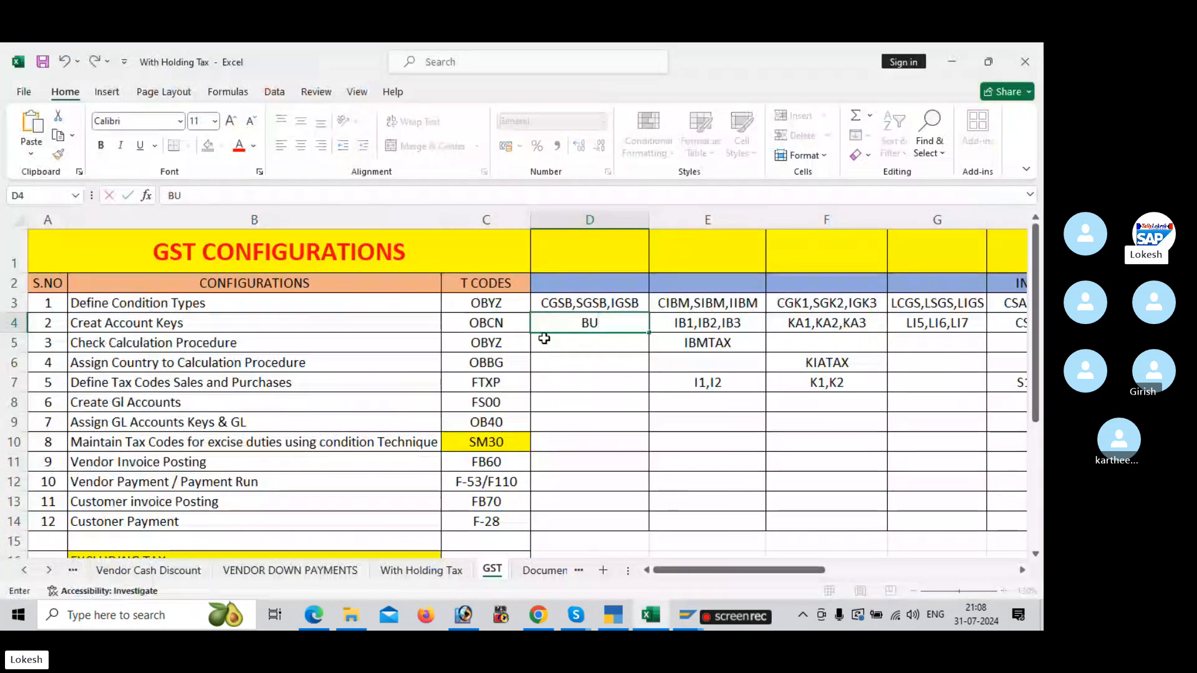
{"action": "type", "text": "1,BU"}
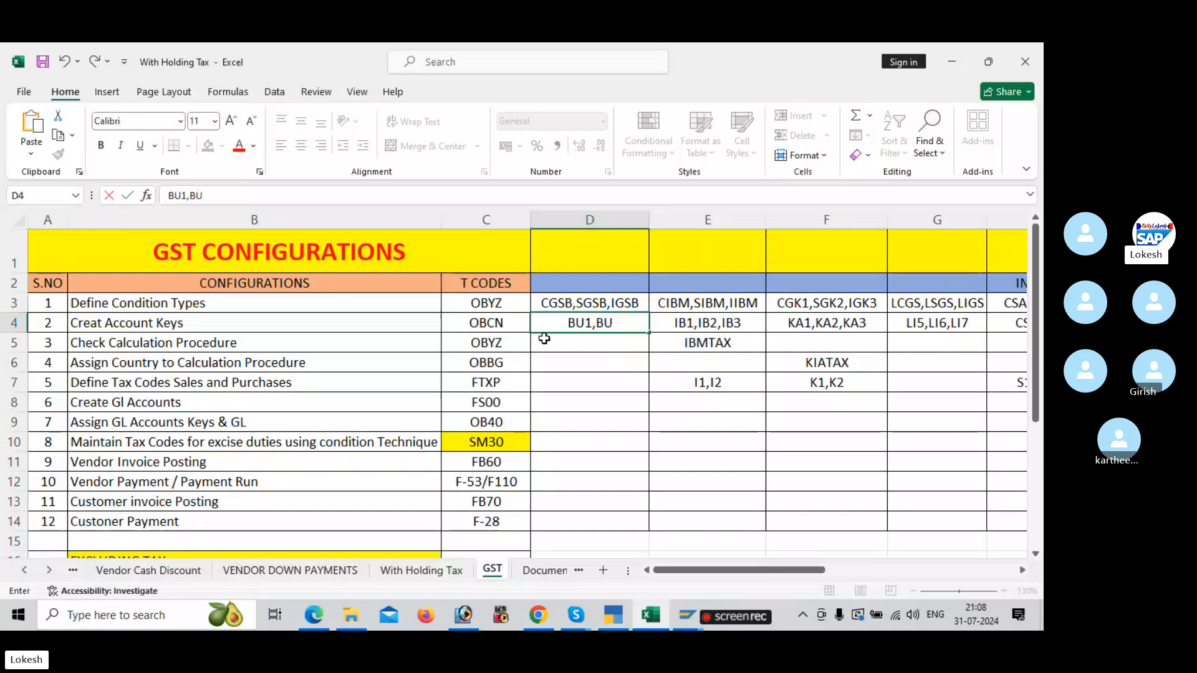
{"action": "type", "text": "3,B"}
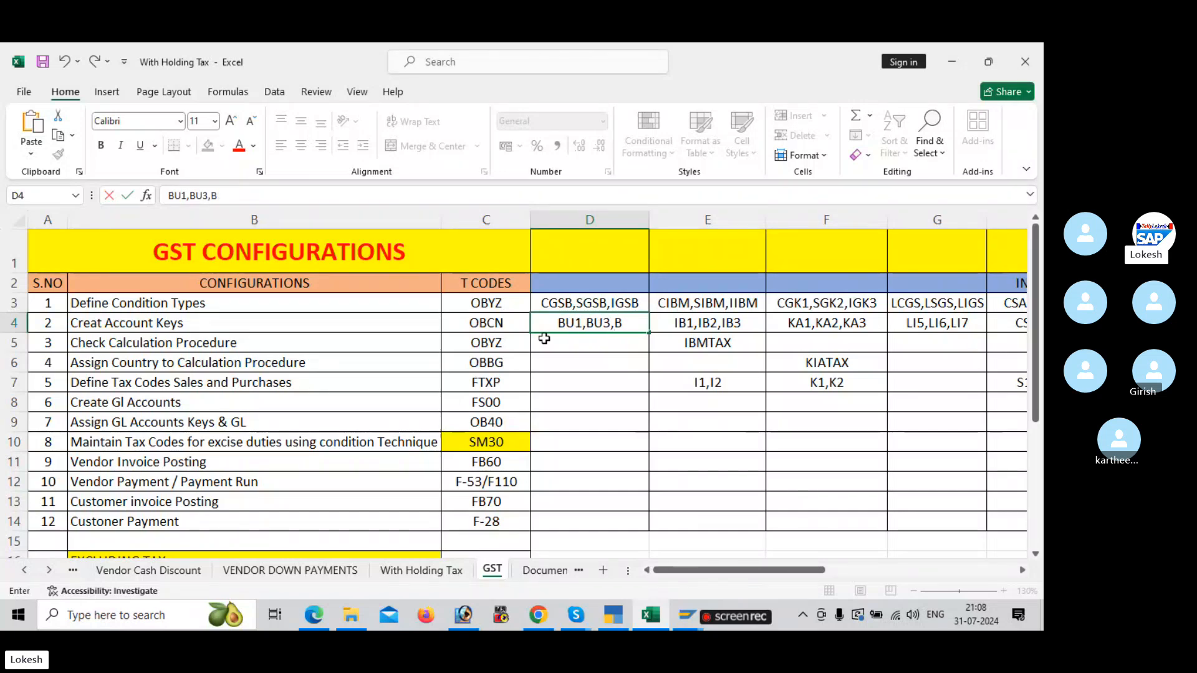
{"action": "type", "text": "U4"}
{"action": "left_click", "coordinate": [591, 349]}
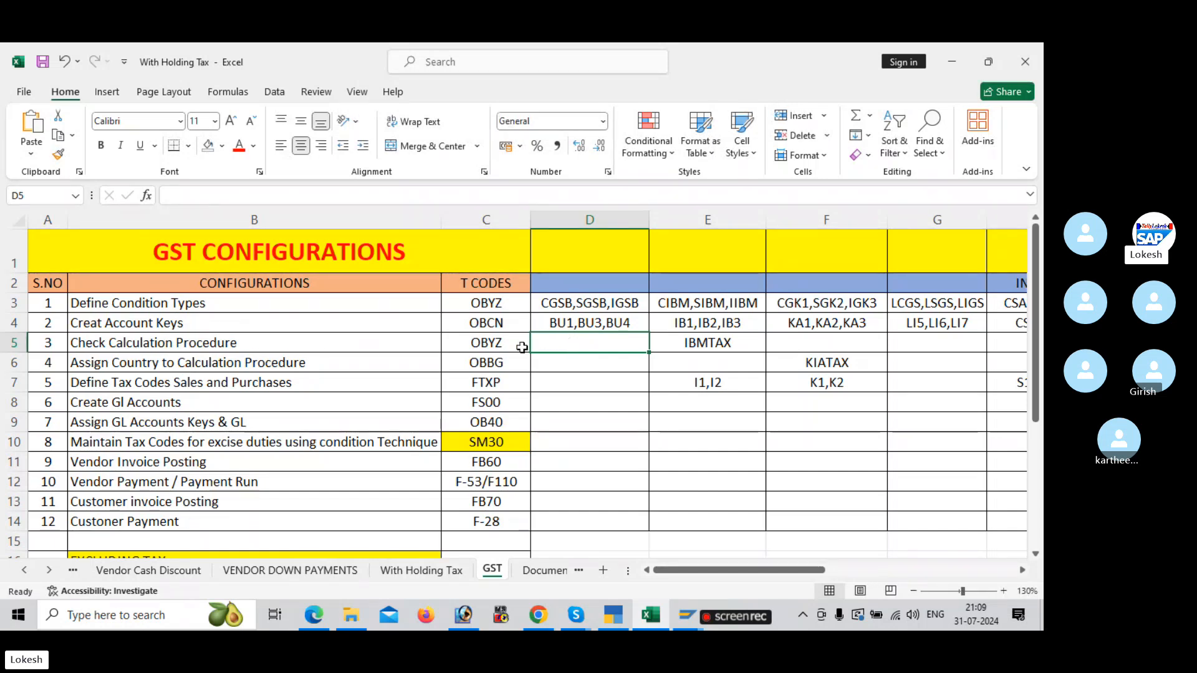
Step: Switch back to SAP, run transaction OBYZ and open the Procedures overview
{"action": "key", "text": "alt+Tab"}
{"action": "left_click", "coordinate": [116, 91]}
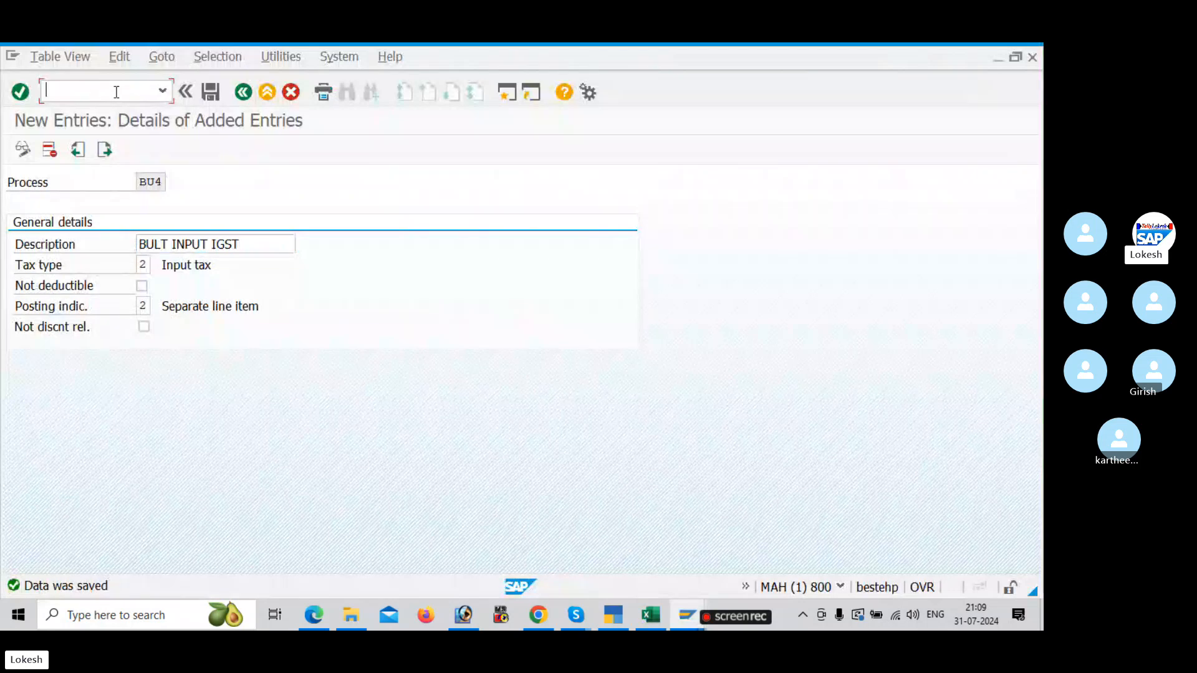
{"action": "type", "text": "/NOB"}
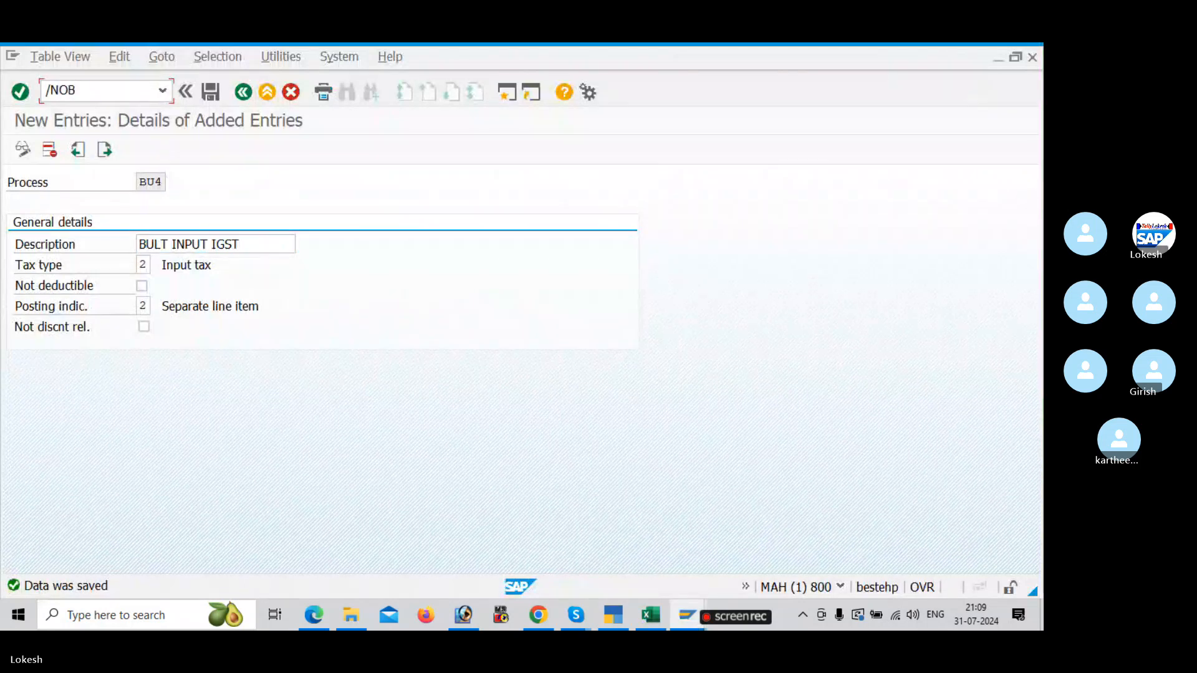
{"action": "type", "text": "YZ"}
{"action": "key", "text": "Return"}
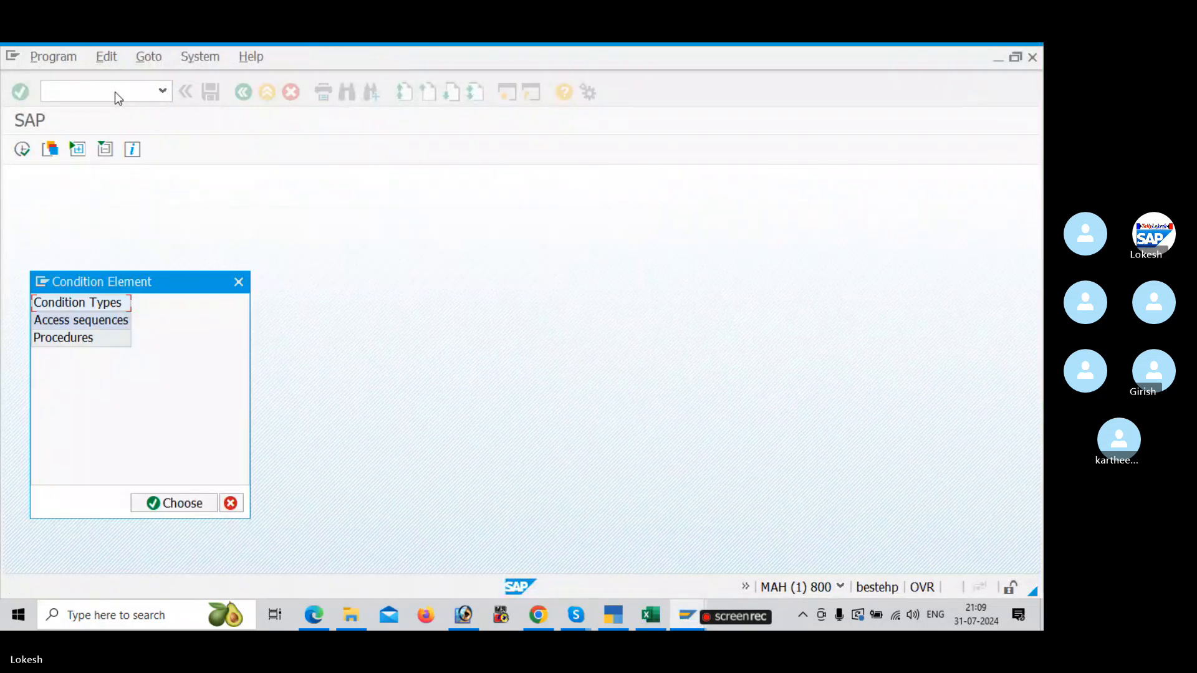
{"action": "left_click", "coordinate": [55, 341]}
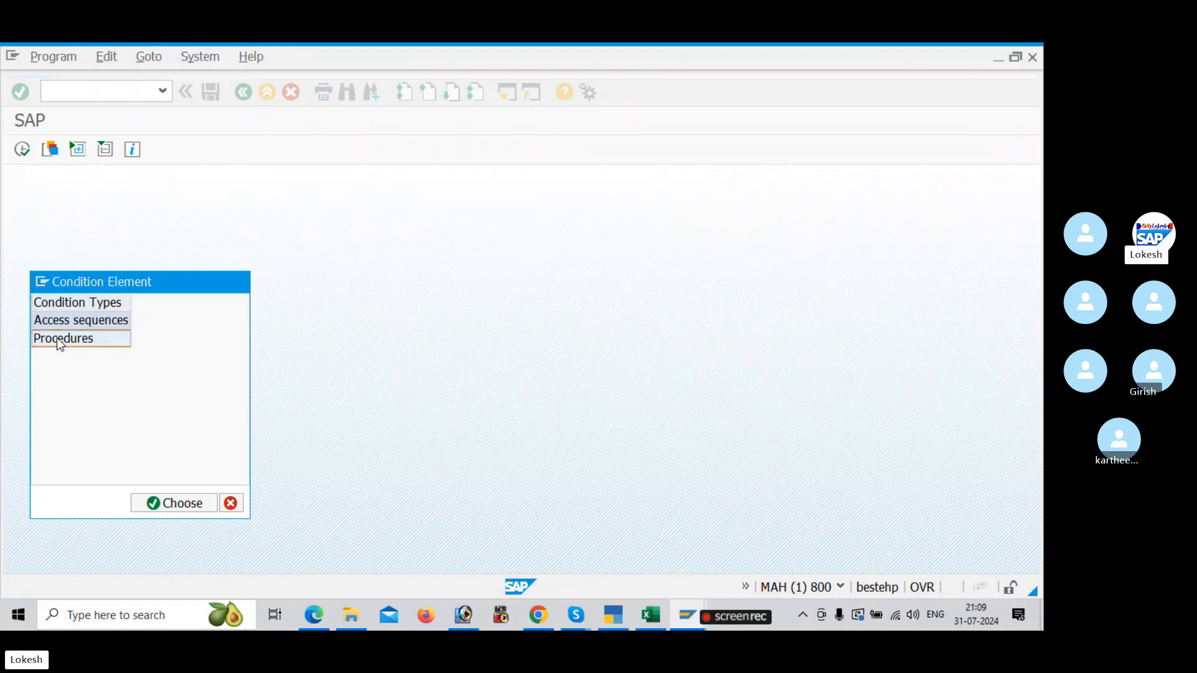
{"action": "double_click", "coordinate": [57, 338]}
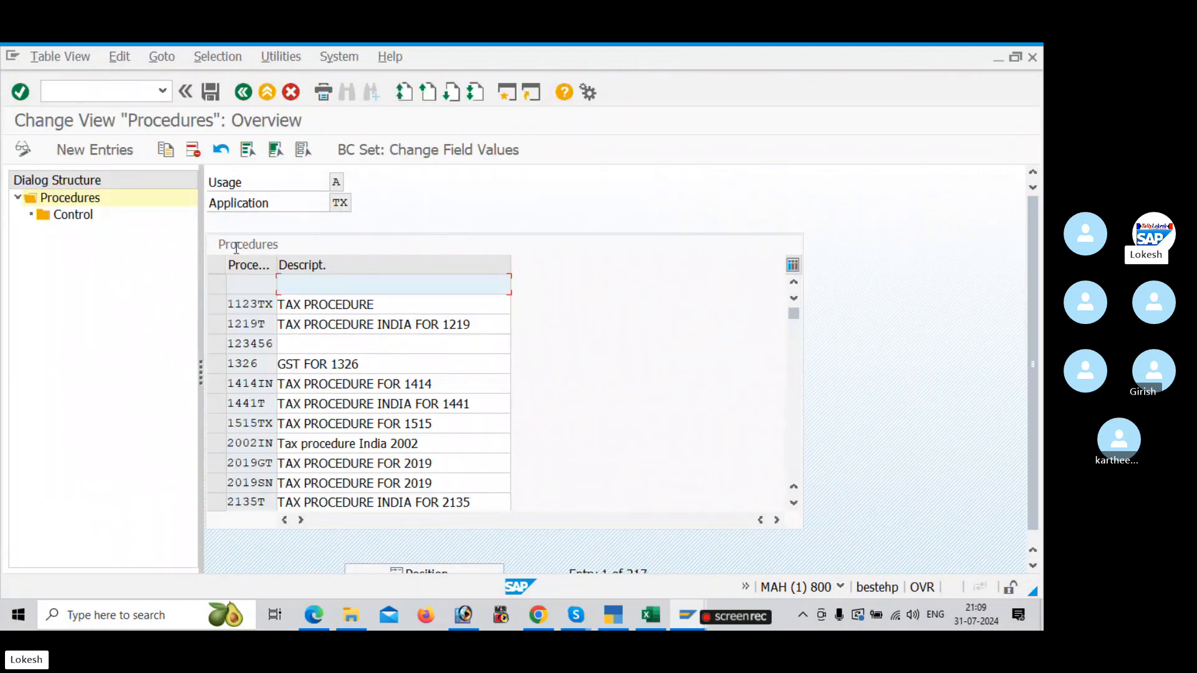
Step: Add a new procedure BULTAX with the description TAX PROCEDURE FOR BULT
{"action": "left_click", "coordinate": [105, 154]}
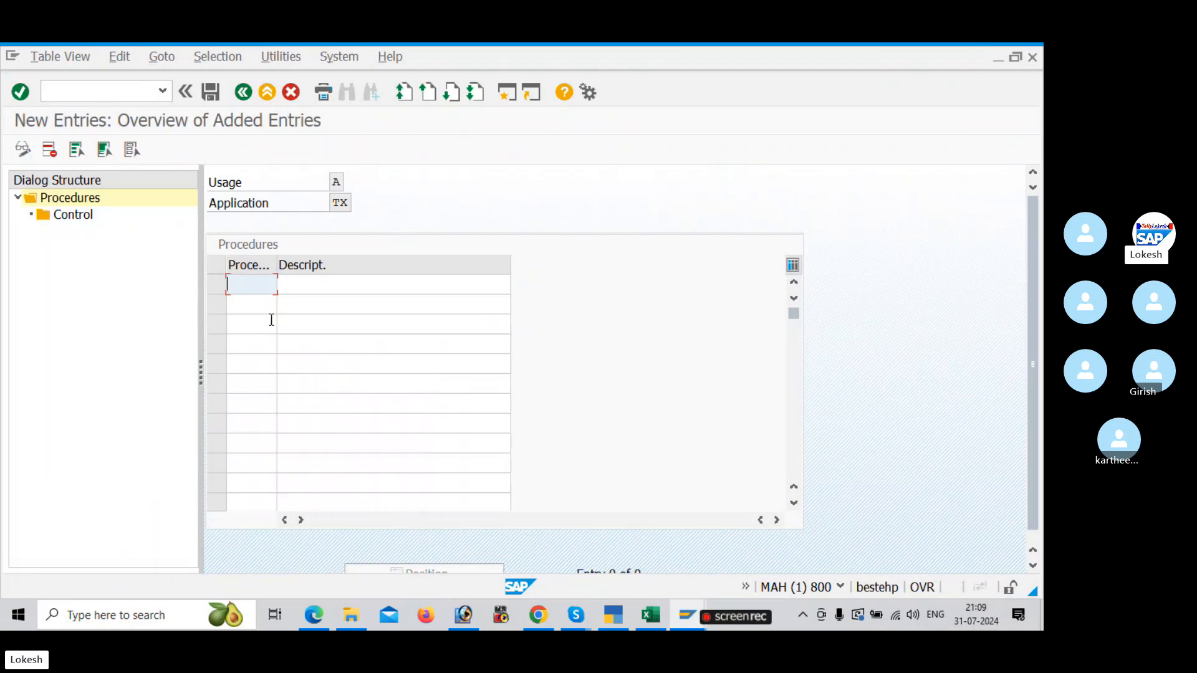
{"action": "type", "text": "BULTAX"}
{"action": "left_click", "coordinate": [320, 286]}
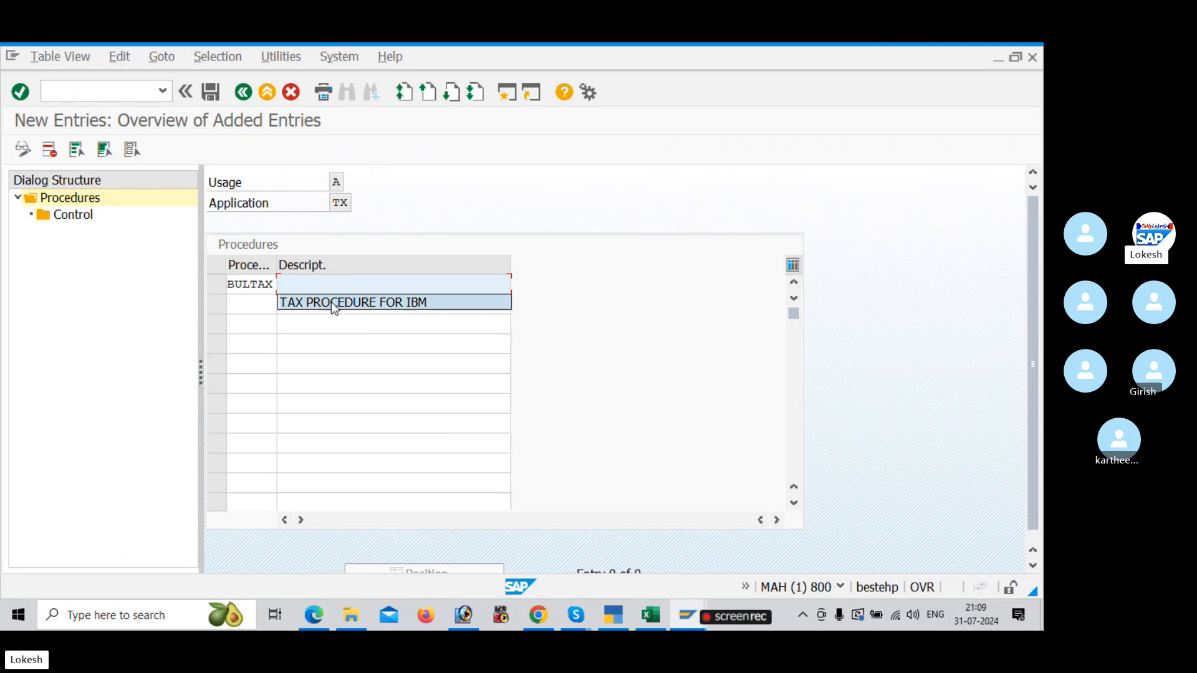
{"action": "left_click", "coordinate": [331, 302]}
{"action": "key", "text": "BackSpace"}
{"action": "key", "text": "BackSpace"}
{"action": "key", "text": "BackSpace"}
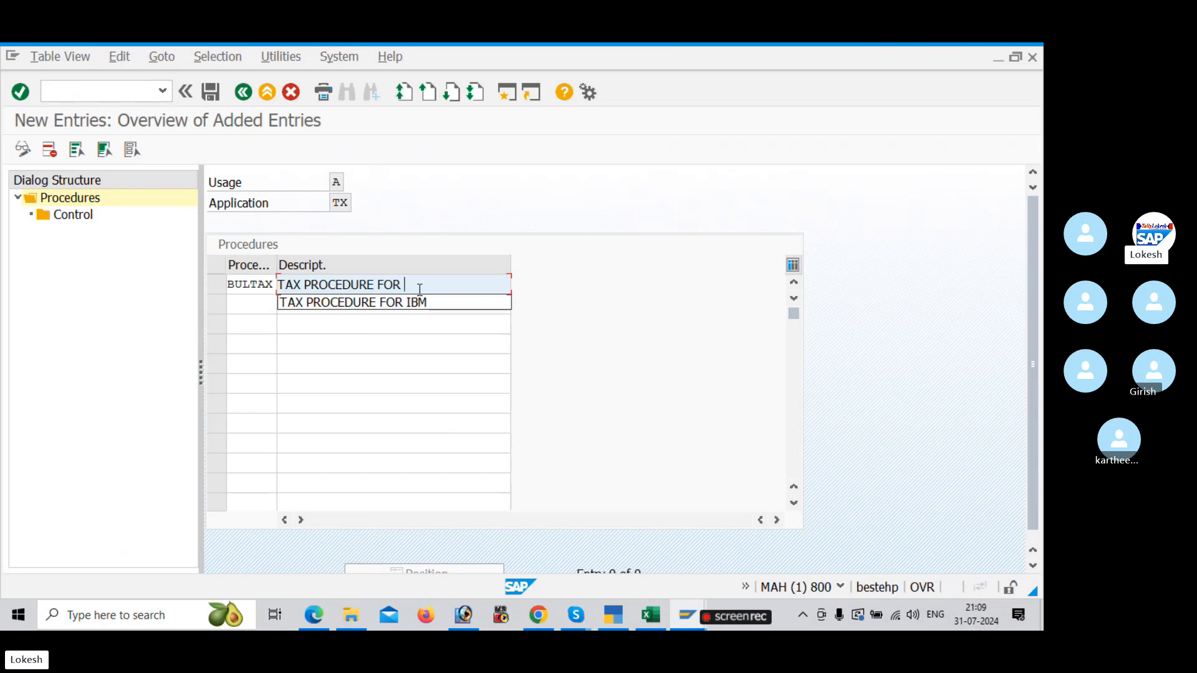
{"action": "type", "text": "BULT"}
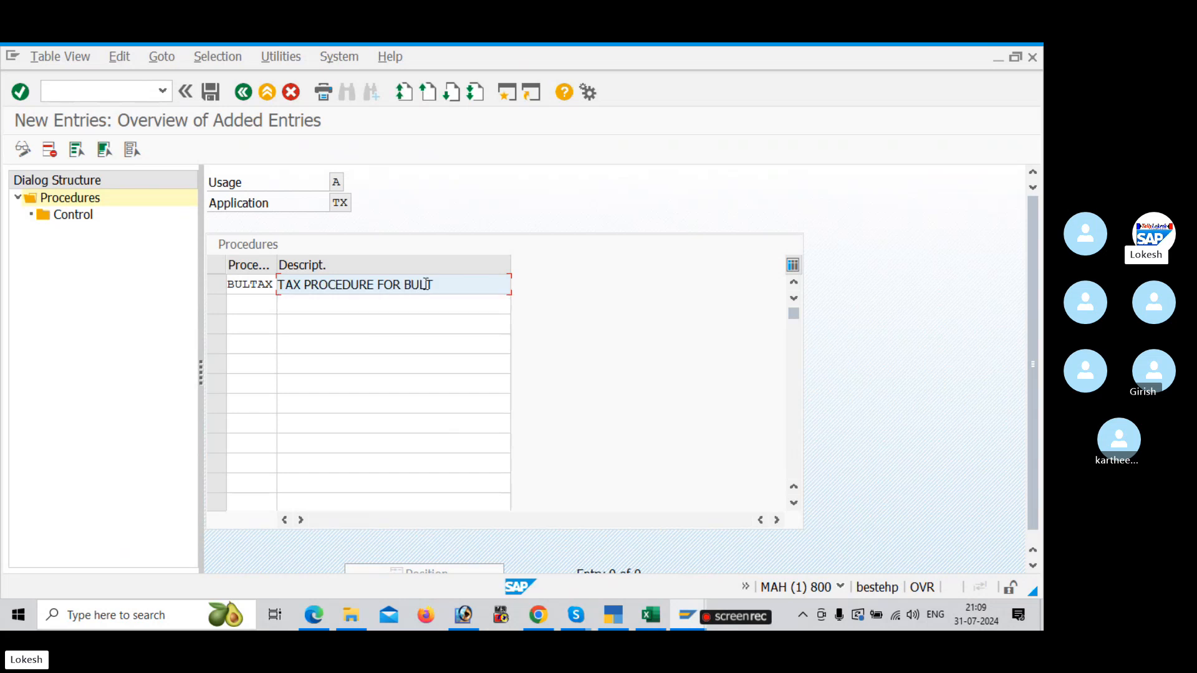
Step: Check the procedure example in the PDF notes and save BULTAX under the customizing request GST CONFIGURATION FOR BULT
{"action": "key", "text": "alt+Tab"}
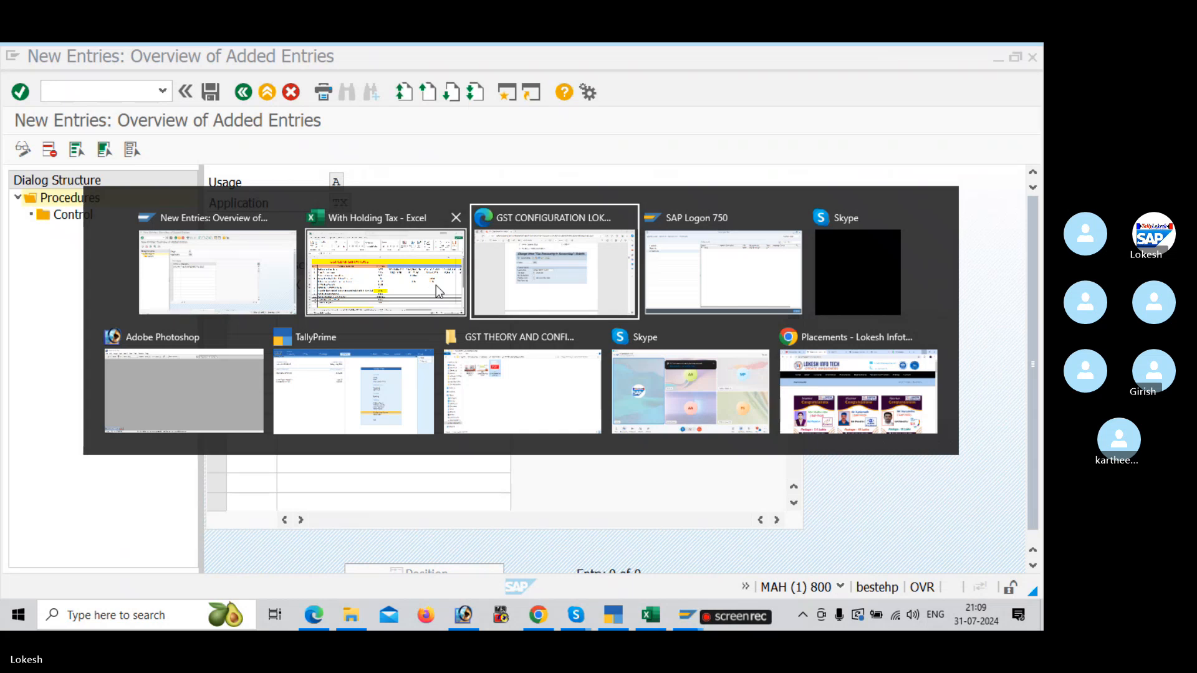
{"action": "scroll", "coordinate": [429, 305], "scroll_direction": "down", "scroll_amount": 5}
{"action": "scroll", "coordinate": [427, 307], "scroll_direction": "down", "scroll_amount": 9}
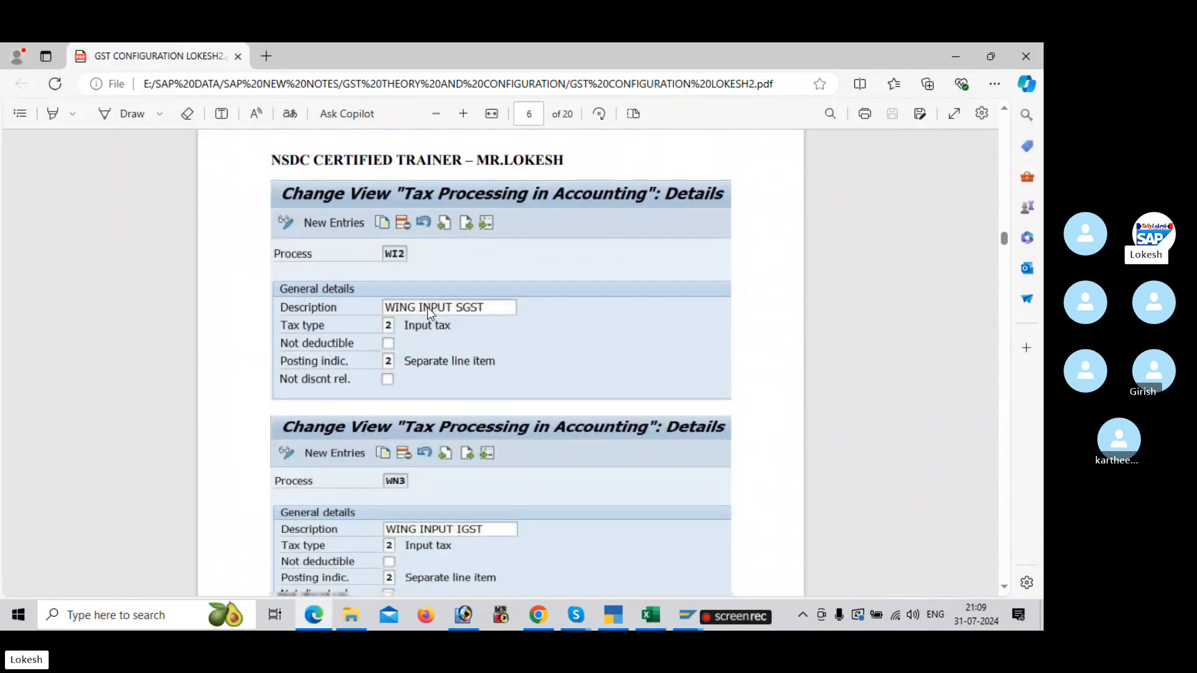
{"action": "scroll", "coordinate": [429, 312], "scroll_direction": "down", "scroll_amount": 1}
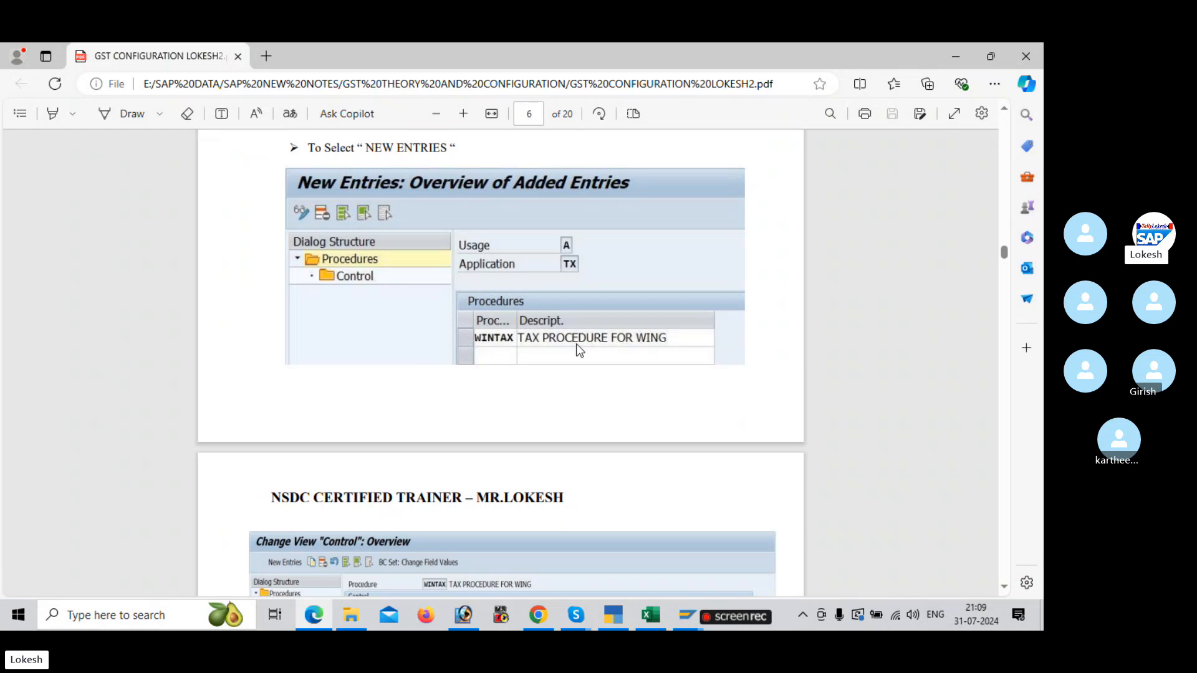
{"action": "key", "text": "alt+Tab"}
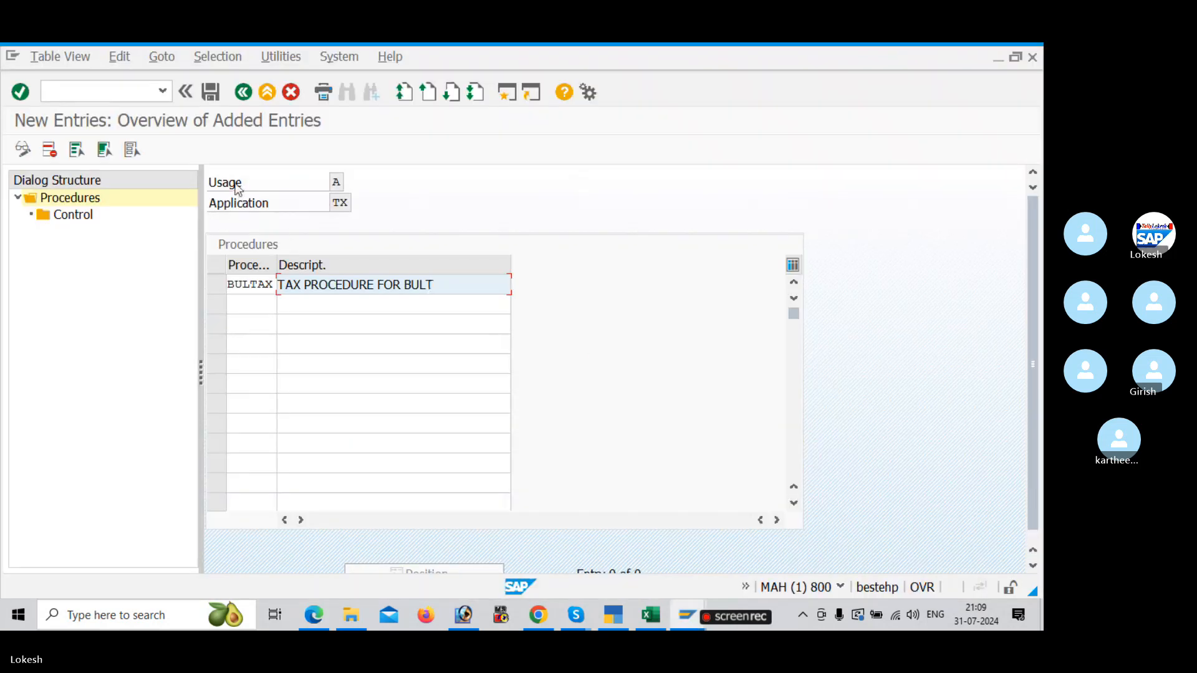
{"action": "left_click", "coordinate": [210, 93]}
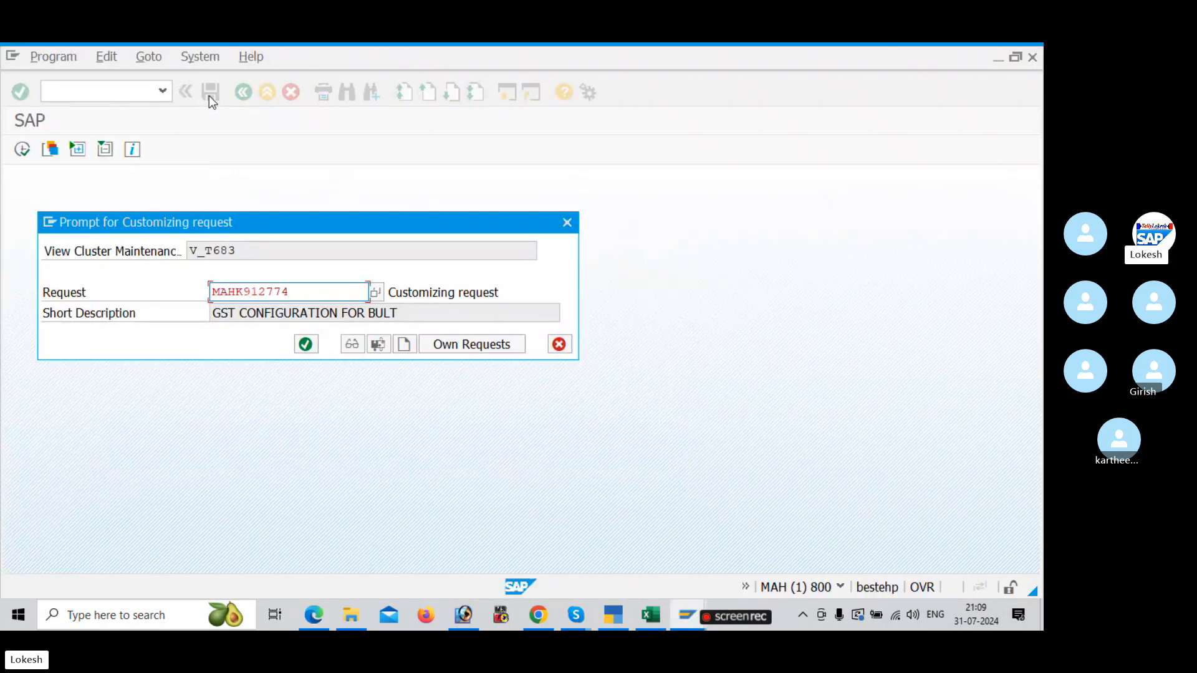
{"action": "left_click", "coordinate": [308, 343]}
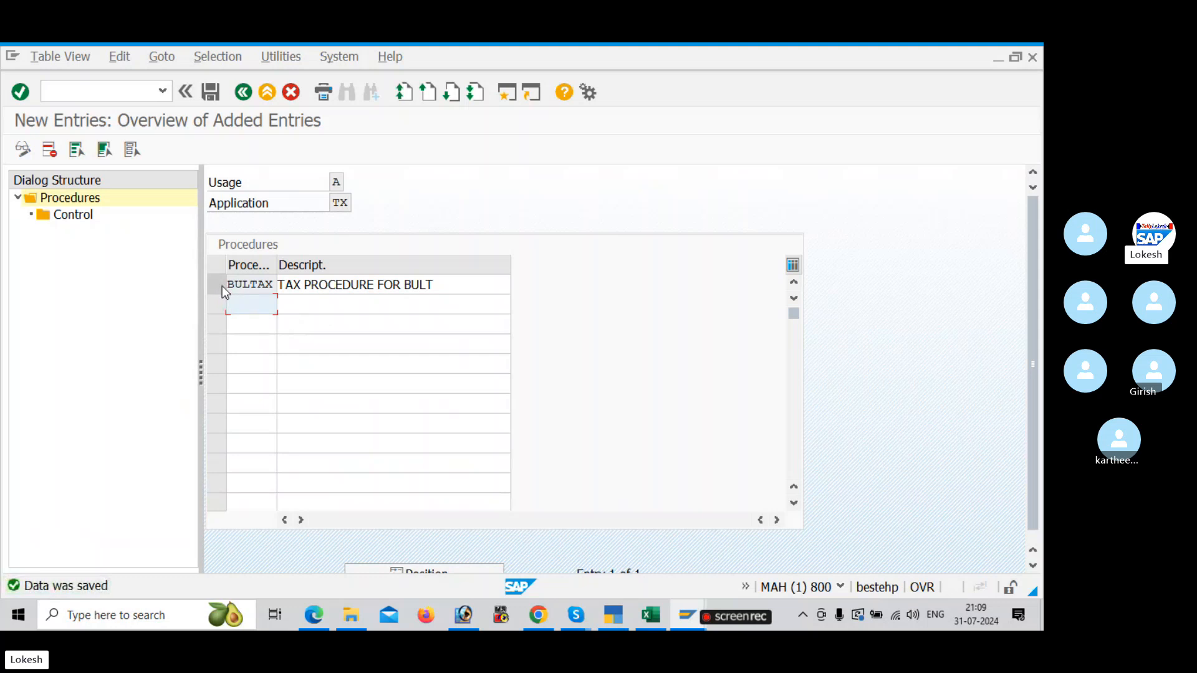
Step: Select procedure BULTAX, open its Control view and start new entries
{"action": "left_click", "coordinate": [217, 286]}
{"action": "left_click", "coordinate": [70, 216]}
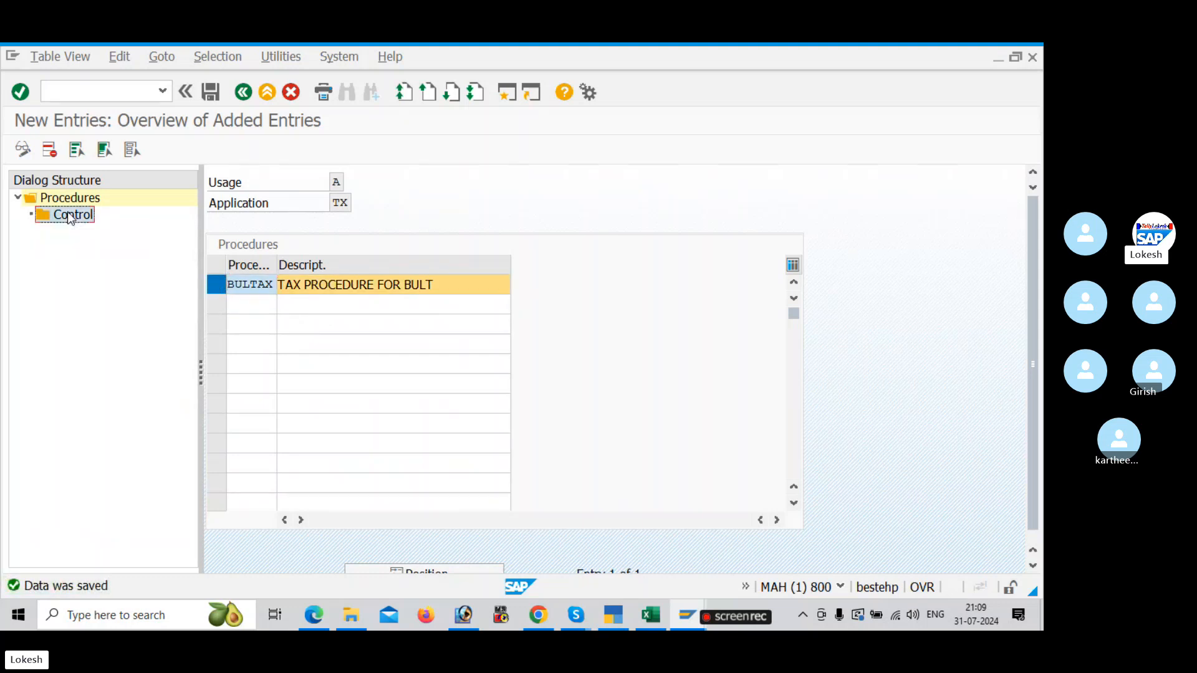
{"action": "double_click", "coordinate": [70, 215]}
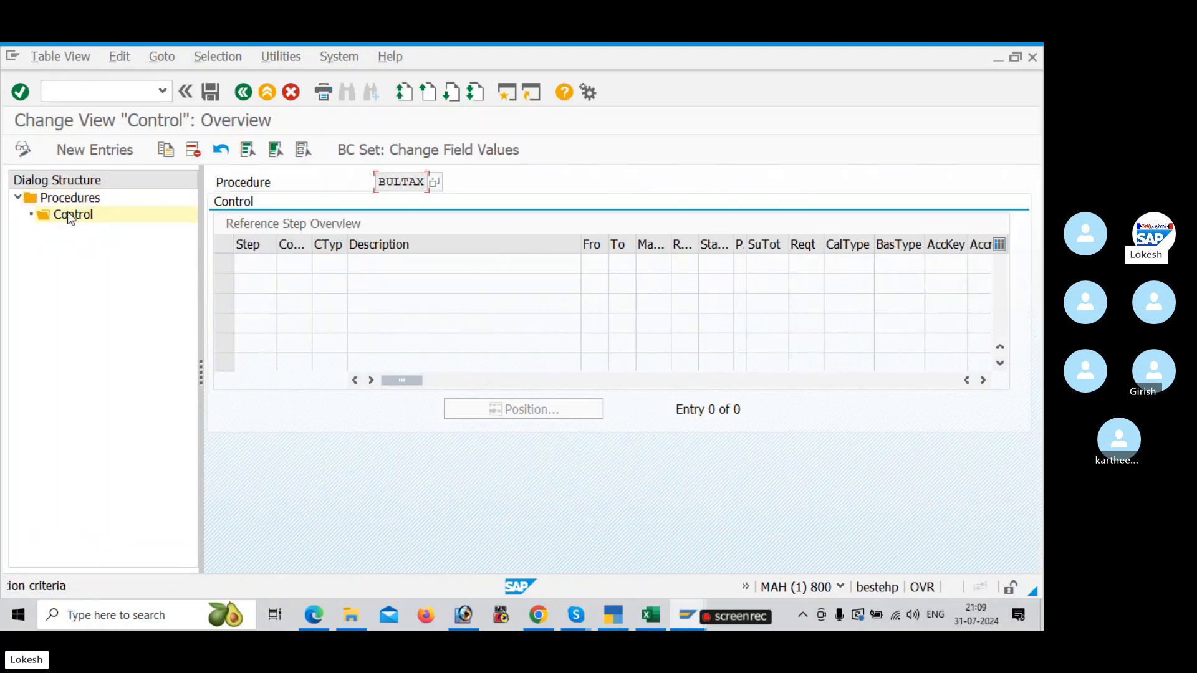
{"action": "left_click", "coordinate": [110, 150]}
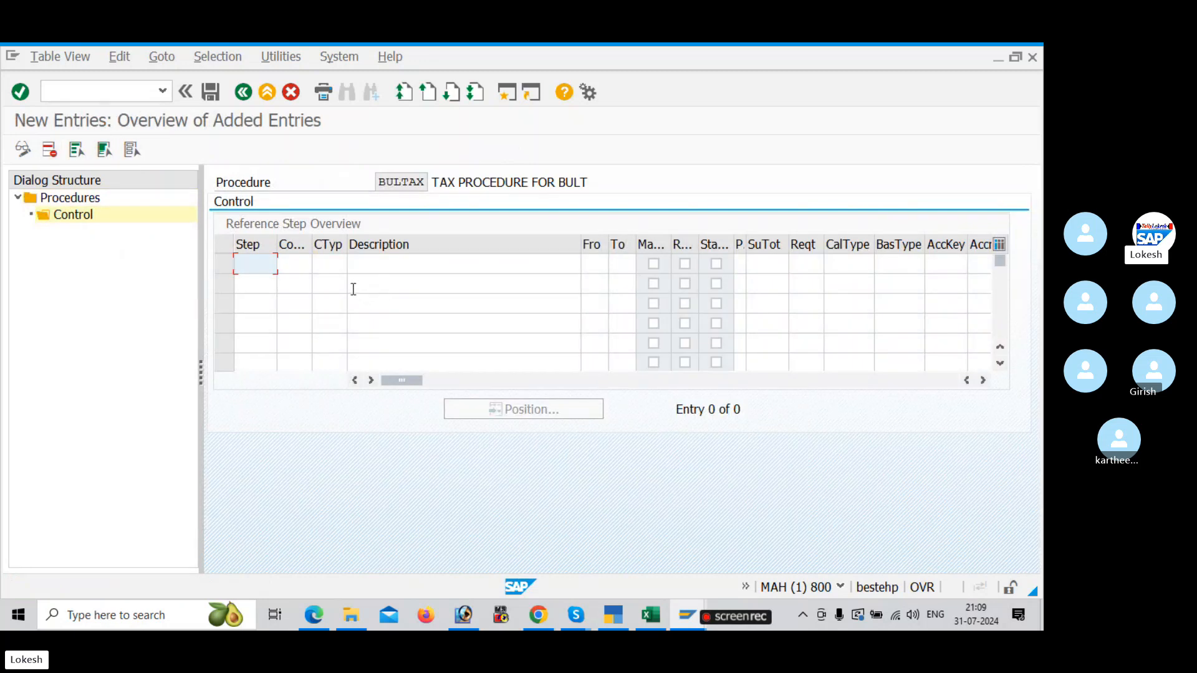
Step: Consult the control table in the PDF notes and enter steps 10, 20, 30 and 40 for BULTAX
{"action": "key", "text": "alt+Tab"}
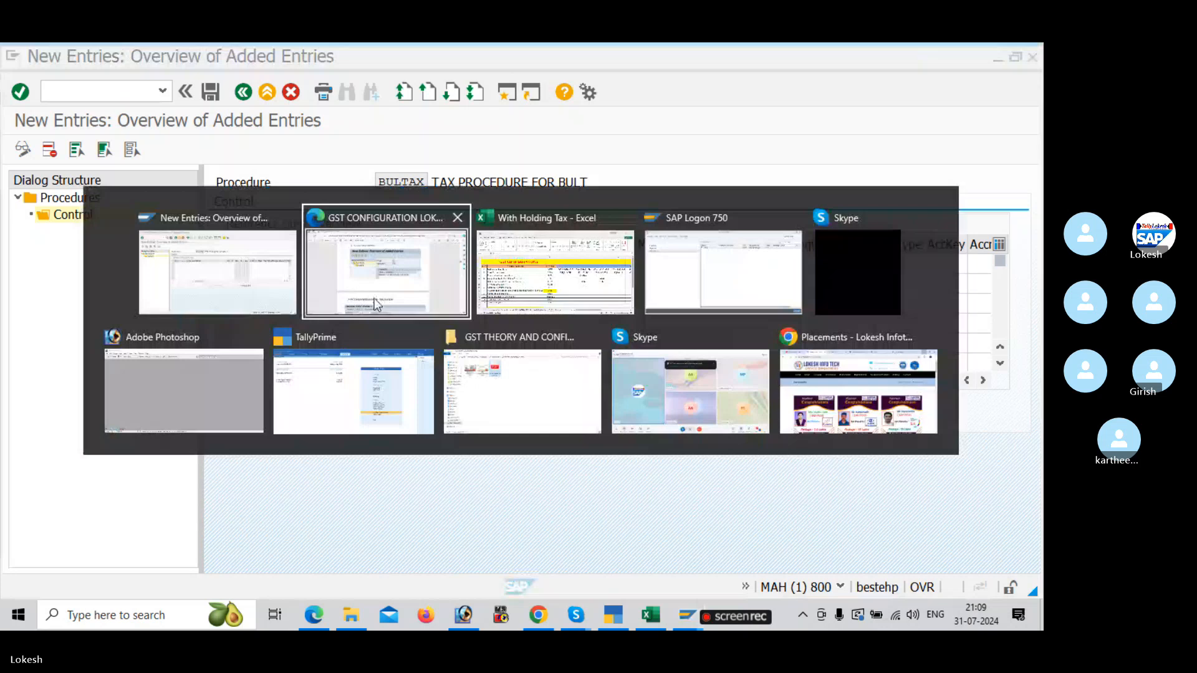
{"action": "scroll", "coordinate": [435, 342], "scroll_direction": "down", "scroll_amount": 3}
{"action": "scroll", "coordinate": [436, 341], "scroll_direction": "down", "scroll_amount": 1}
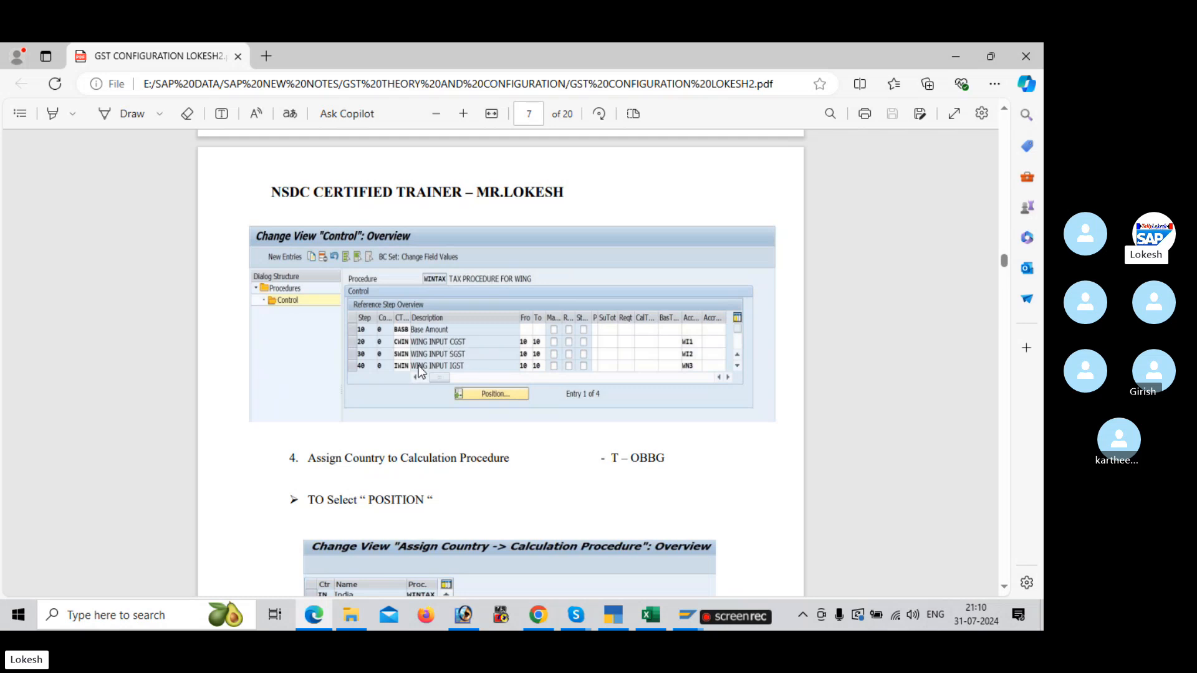
{"action": "key", "text": "alt+Tab"}
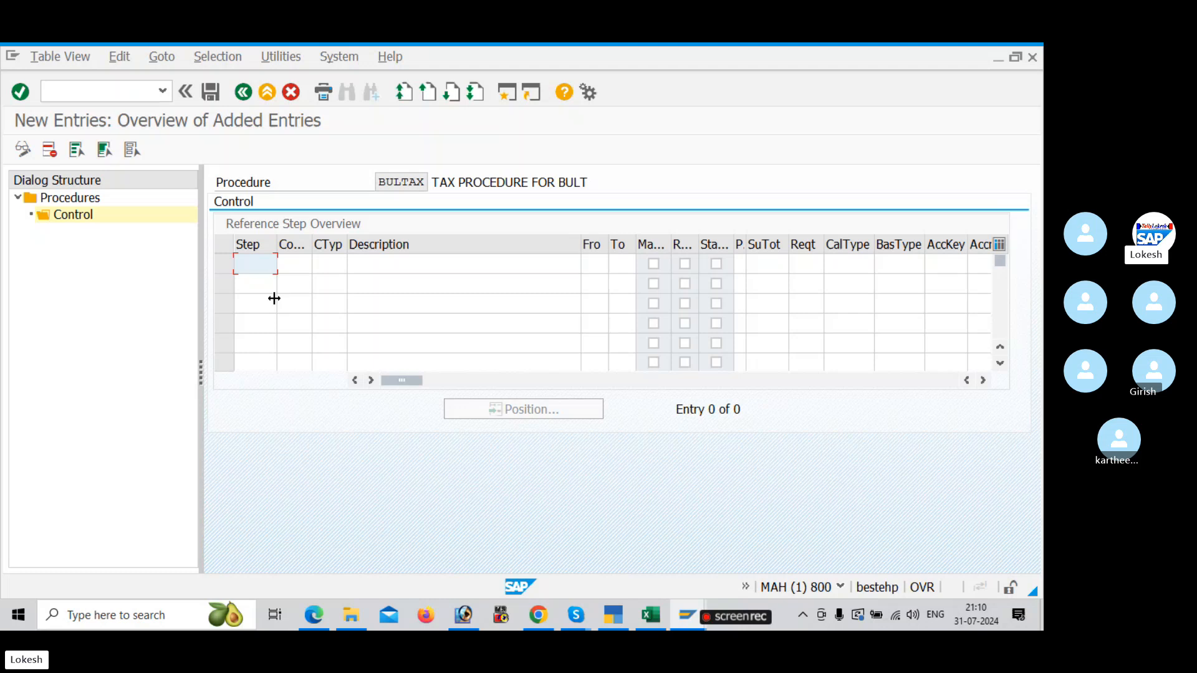
{"action": "type", "text": "10"}
{"action": "key", "text": "Down"}
{"action": "type", "text": "20"}
{"action": "key", "text": "Down"}
{"action": "type", "text": "3"}
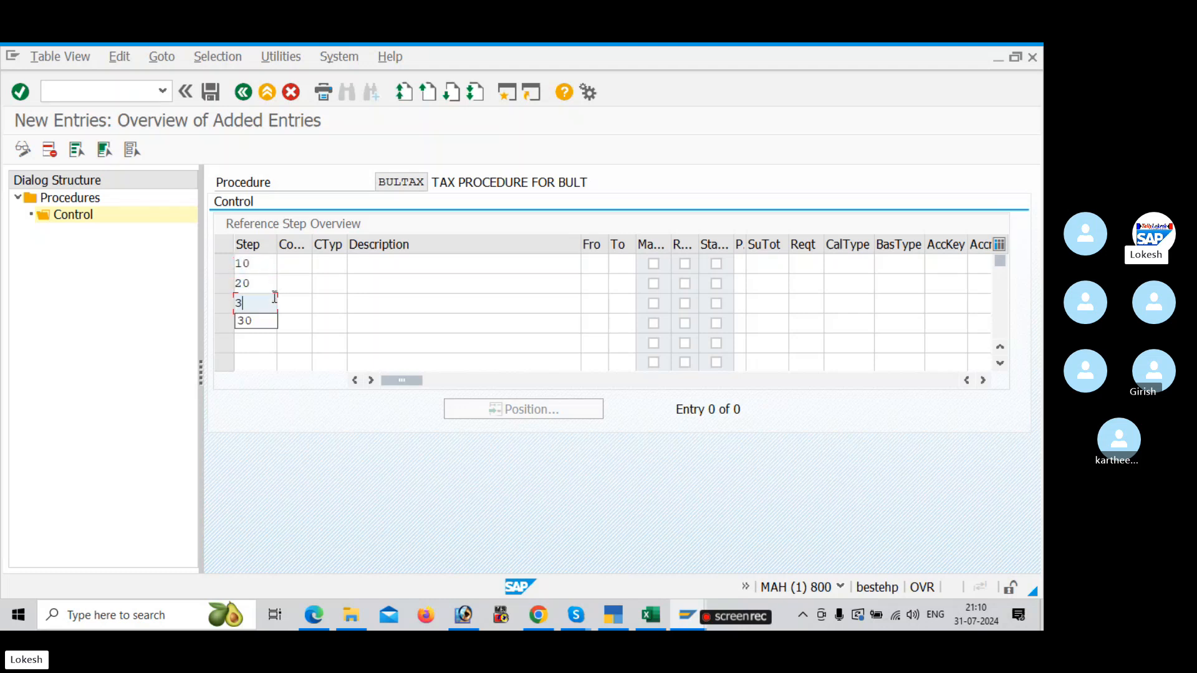
{"action": "type", "text": "0"}
{"action": "key", "text": "Down"}
{"action": "type", "text": "40"}
{"action": "key", "text": "Down"}
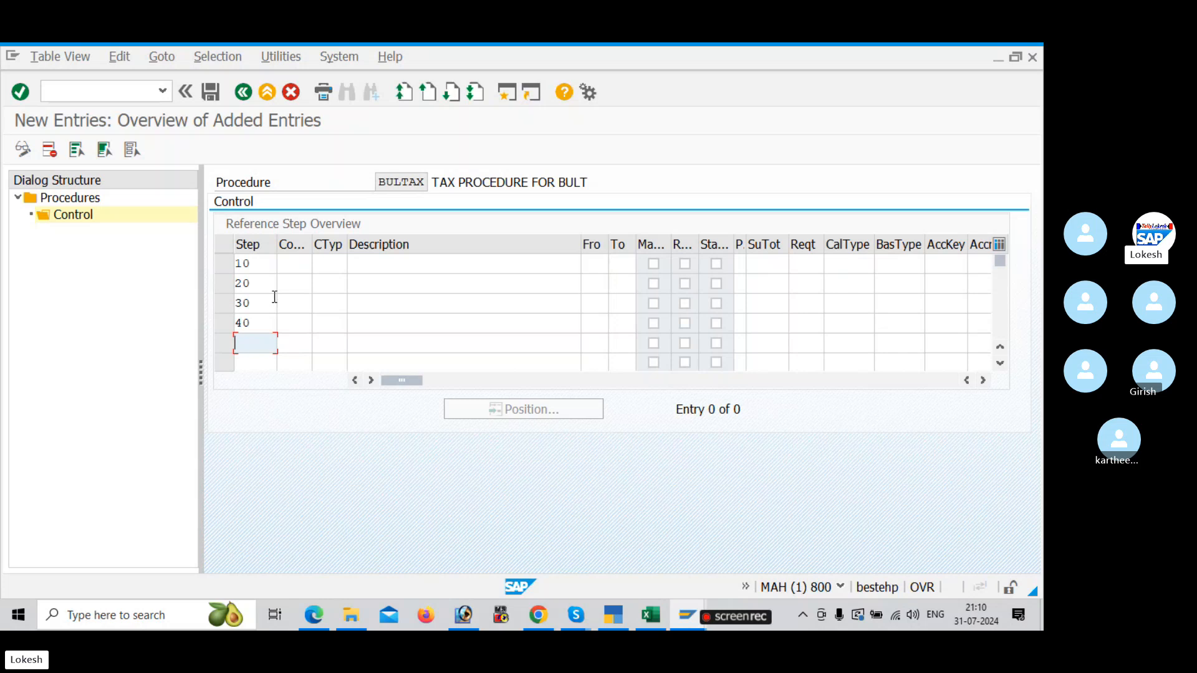
Step: Assign the Base Amount condition type BASB to step 10, choosing it from the list of condition types
{"action": "left_click", "coordinate": [305, 265]}
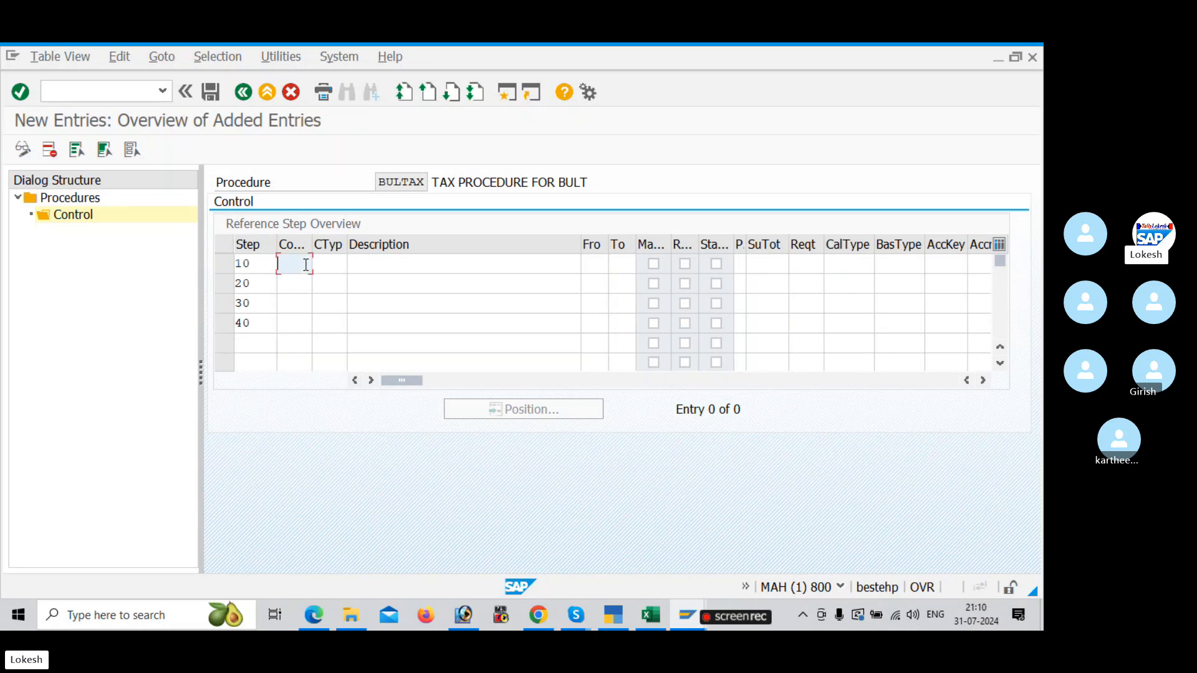
{"action": "key", "text": "alt+Tab"}
{"action": "key", "text": "alt+Tab"}
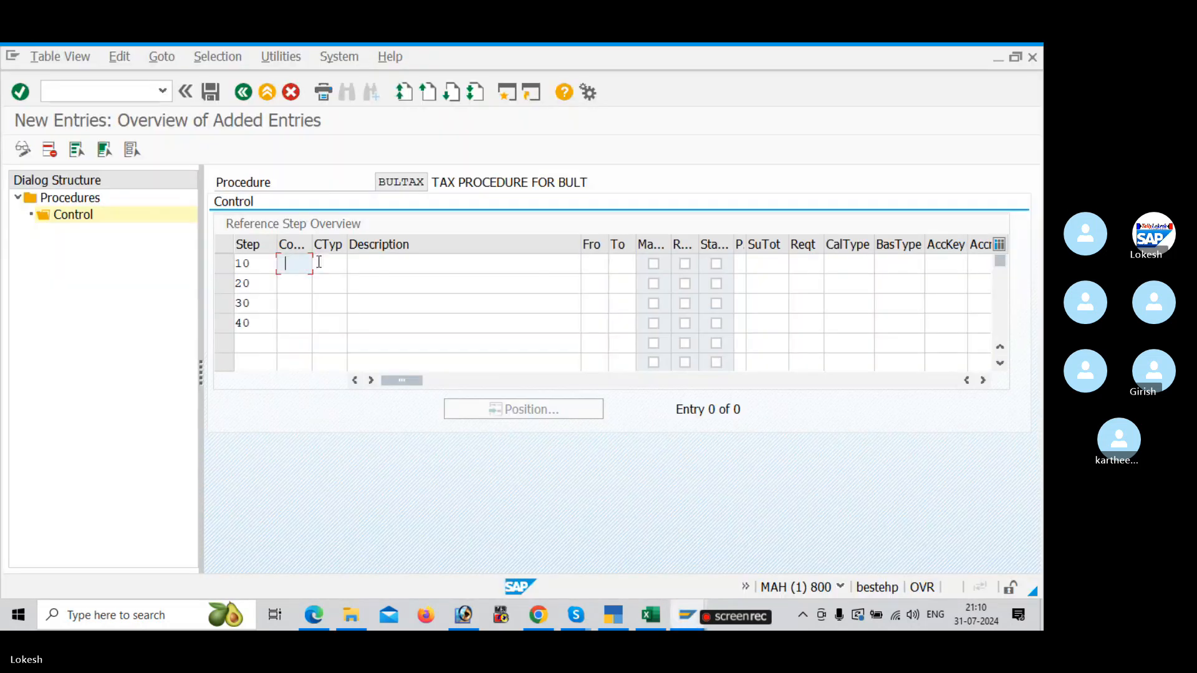
{"action": "left_click", "coordinate": [319, 262]}
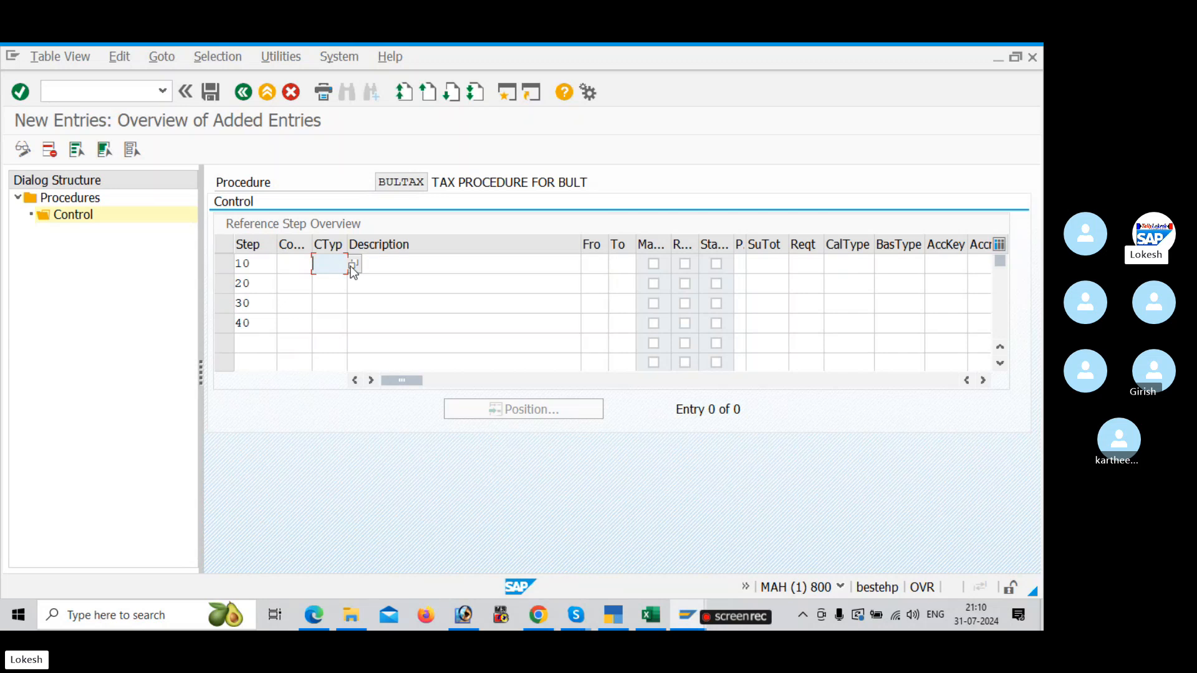
{"action": "key", "text": "F4"}
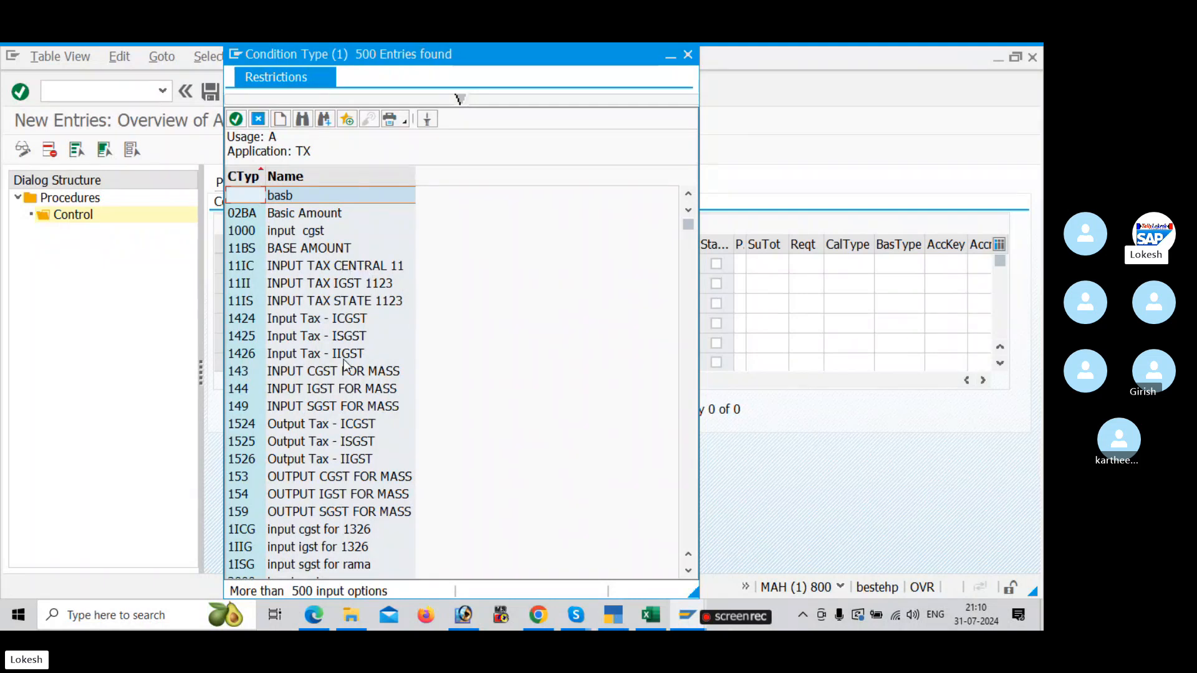
{"action": "scroll", "coordinate": [334, 417], "scroll_direction": "down", "scroll_amount": 5}
{"action": "scroll", "coordinate": [334, 417], "scroll_direction": "down", "scroll_amount": 13}
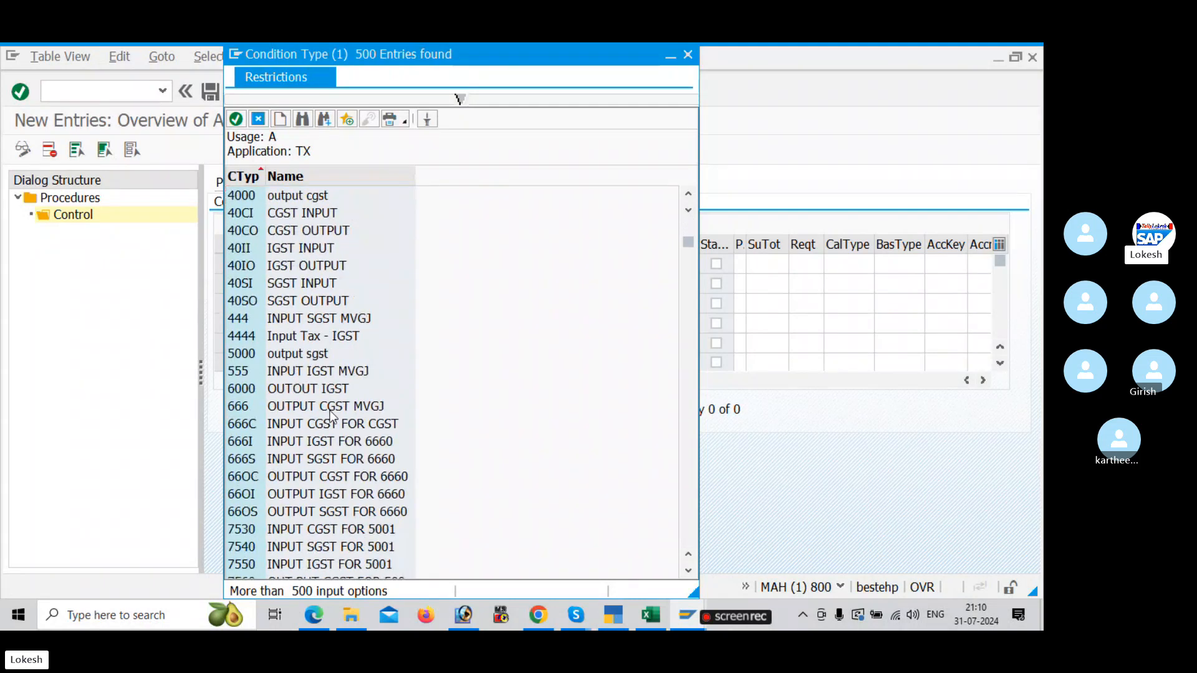
{"action": "scroll", "coordinate": [333, 416], "scroll_direction": "down", "scroll_amount": 8}
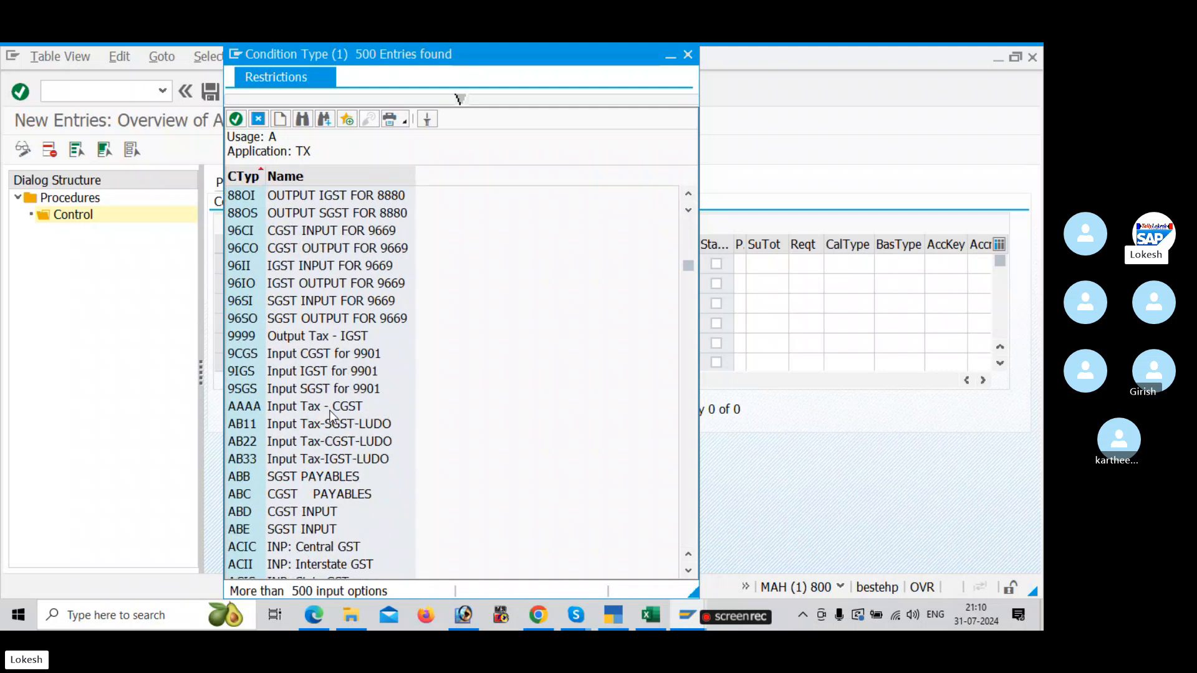
{"action": "scroll", "coordinate": [301, 499], "scroll_direction": "down", "scroll_amount": 7}
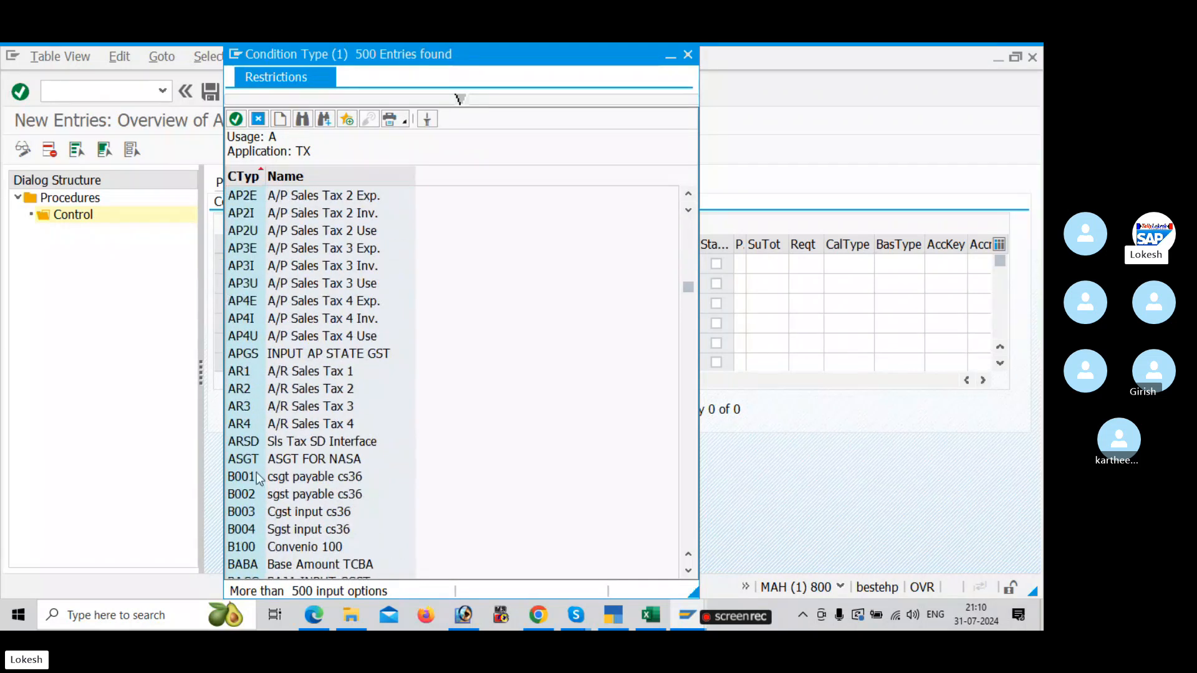
{"action": "scroll", "coordinate": [256, 481], "scroll_direction": "down", "scroll_amount": 2}
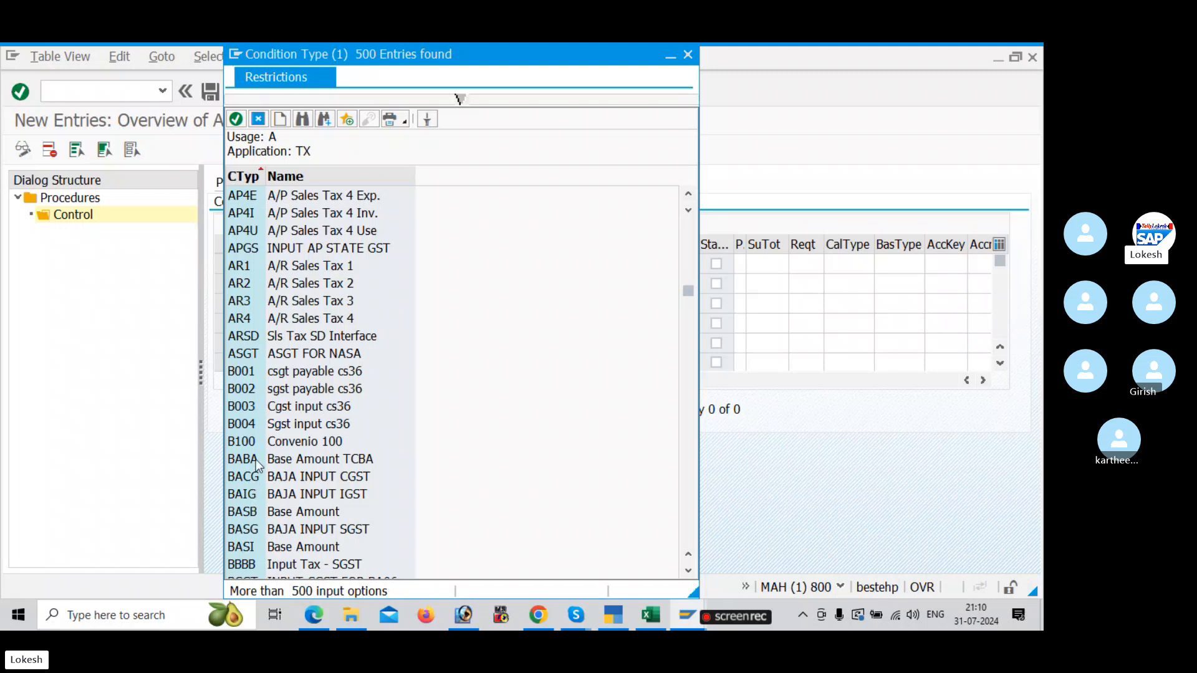
{"action": "left_click", "coordinate": [253, 512]}
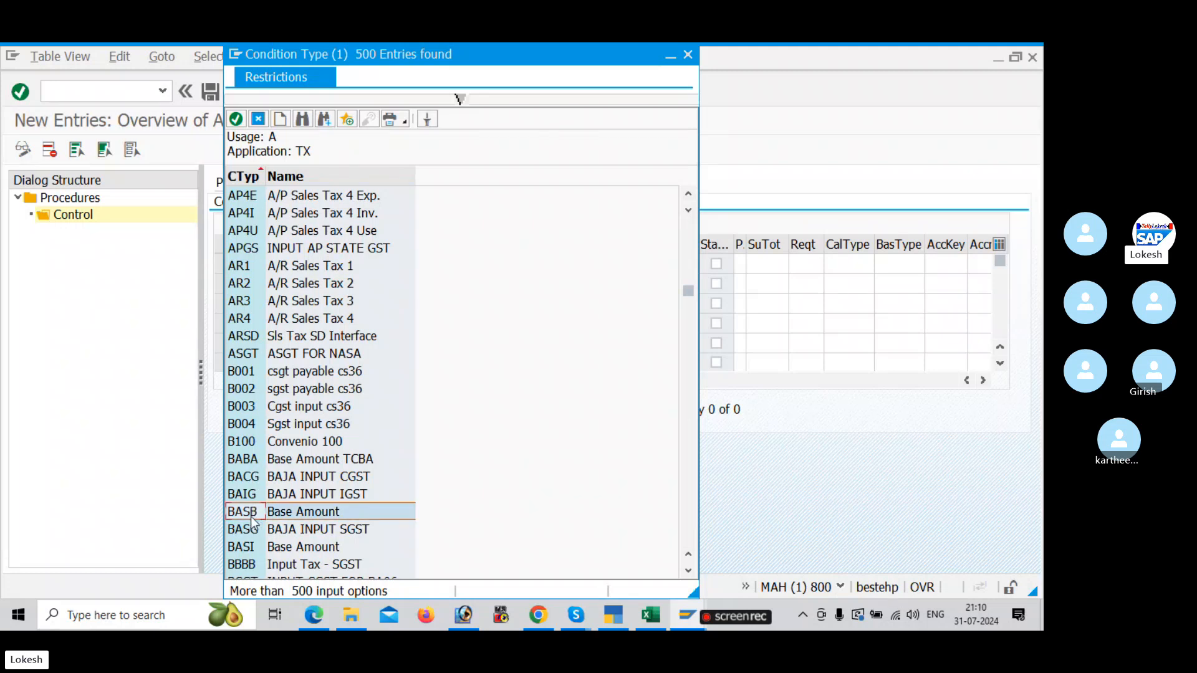
{"action": "double_click", "coordinate": [295, 516]}
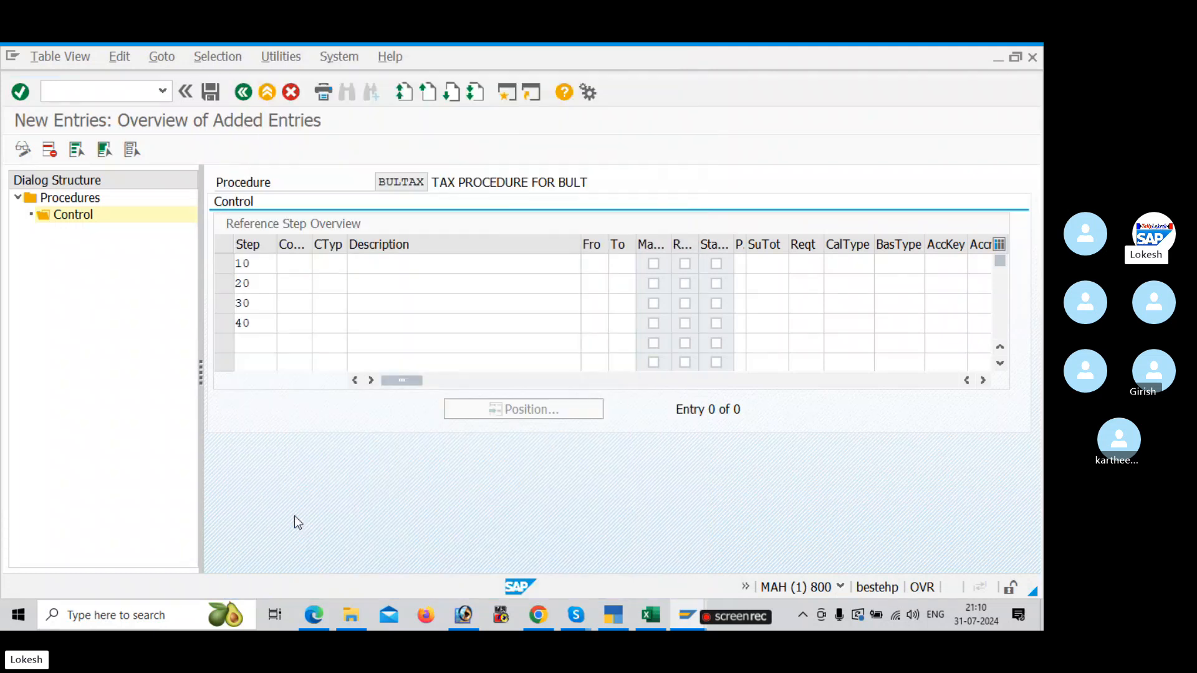
Step: Consult the PDF notes and the Excel tracker, and enter condition types CGSB, SGSB and IGSB for steps 20, 30 and 40
{"action": "key", "text": "alt+Tab"}
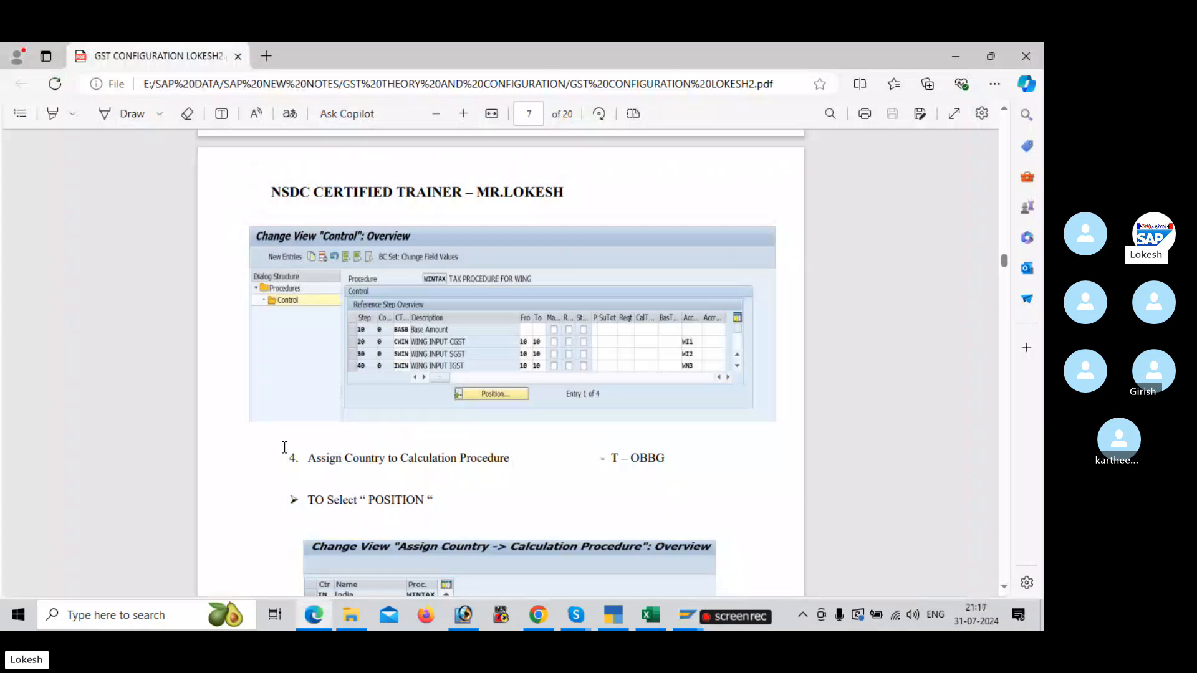
{"action": "key", "text": "alt+Tab"}
{"action": "left_click", "coordinate": [328, 282]}
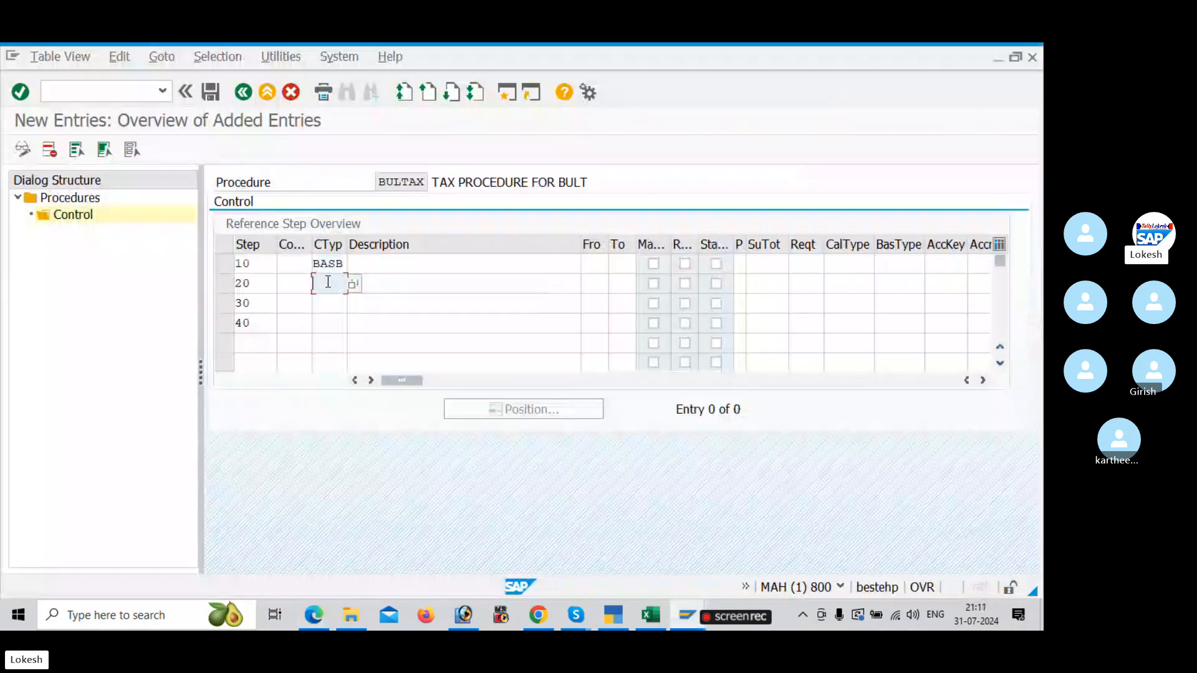
{"action": "key", "text": "alt+Tab"}
{"action": "key", "text": "alt+Tab"}
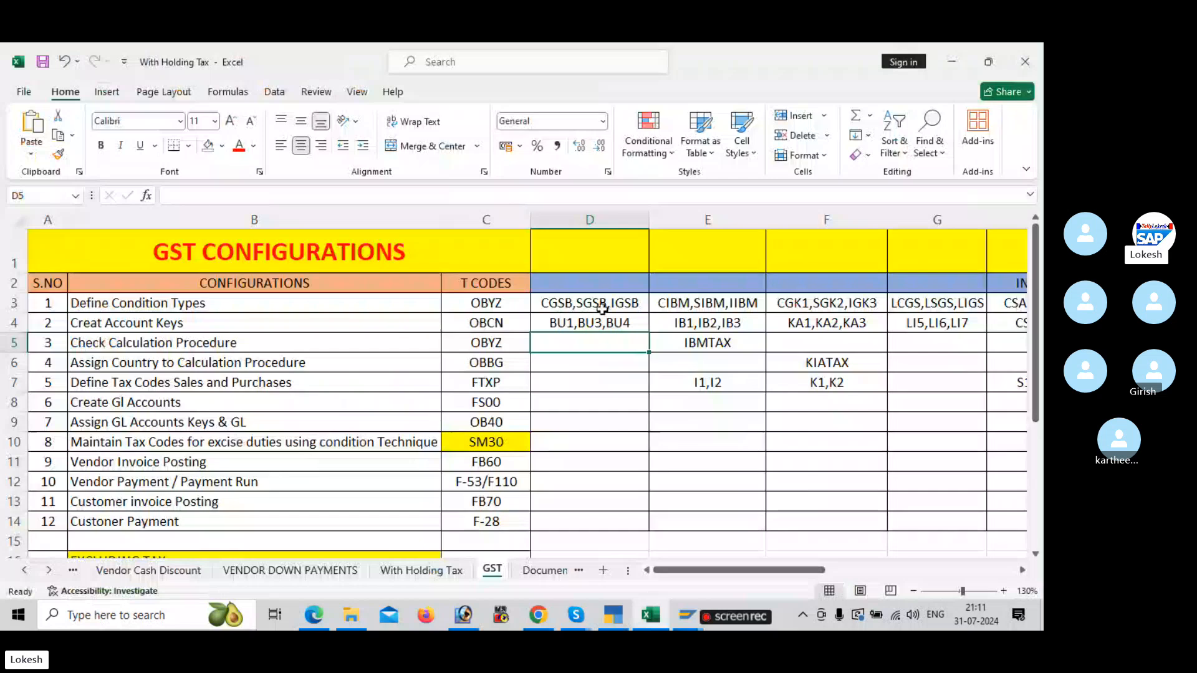
{"action": "key", "text": "alt+Tab"}
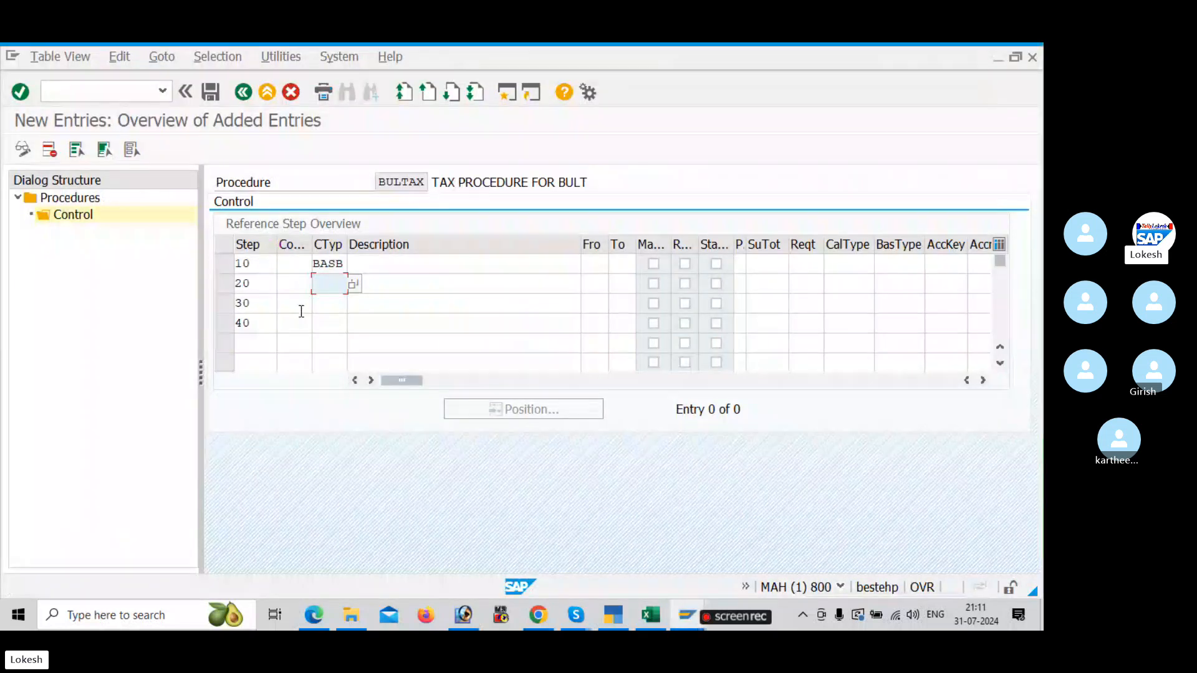
{"action": "type", "text": "CGSB"}
{"action": "key", "text": "Down"}
{"action": "type", "text": "SGSB"}
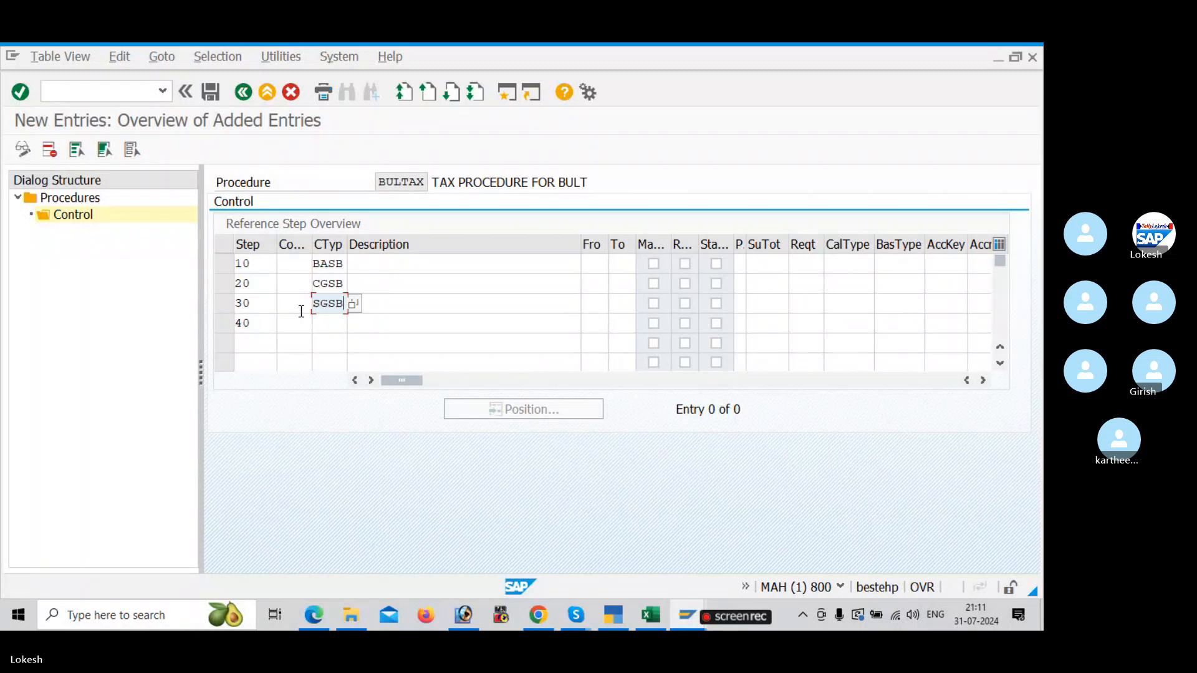
{"action": "key", "text": "Down"}
{"action": "type", "text": "IGSB"}
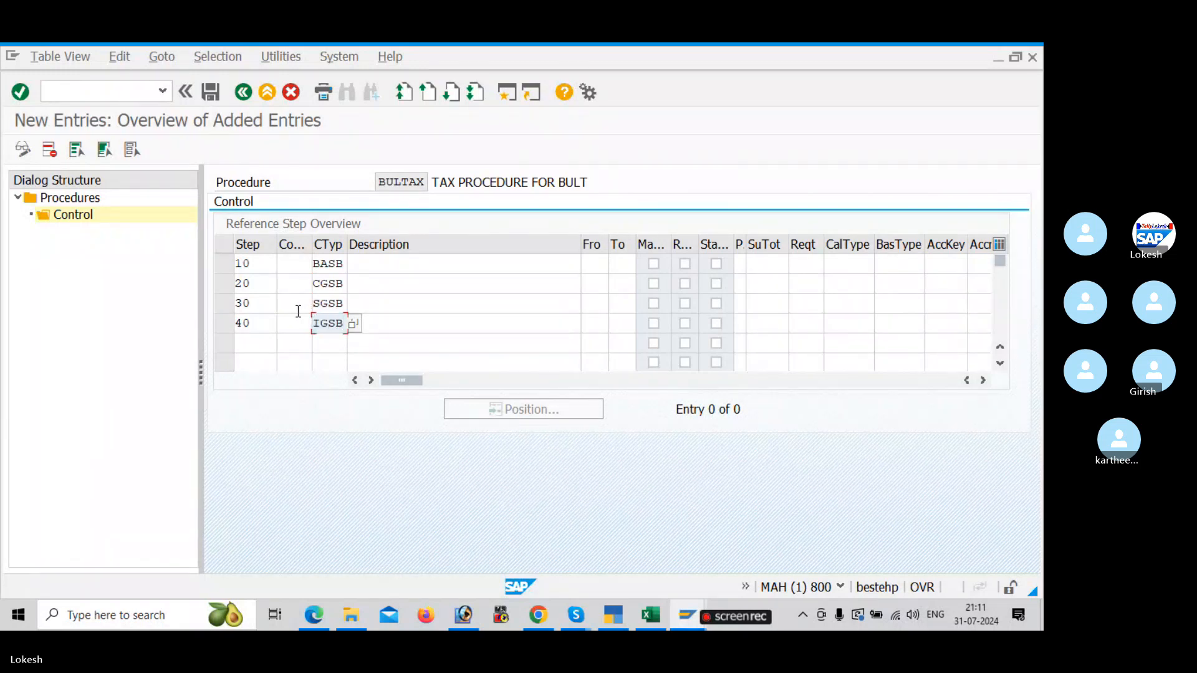
{"action": "left_click", "coordinate": [265, 343]}
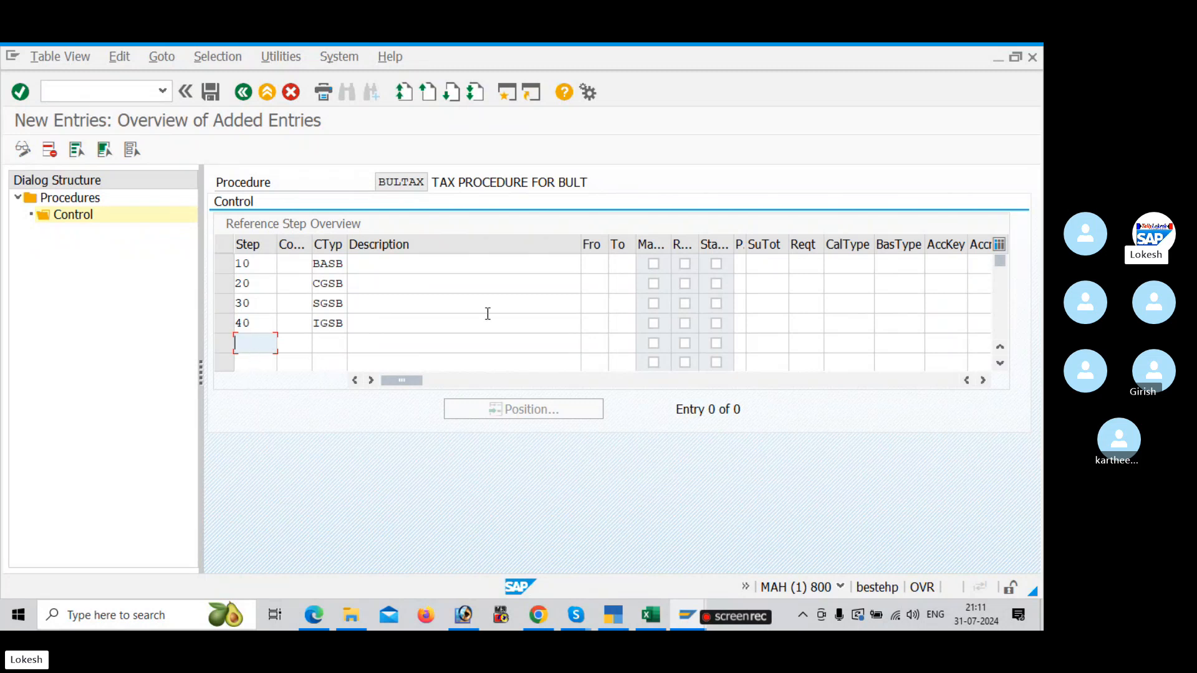
Step: Check the from and to values in the PDF notes and set both to 10 for step 20 (CGSB)
{"action": "left_click", "coordinate": [592, 283]}
{"action": "key", "text": "alt+Tab"}
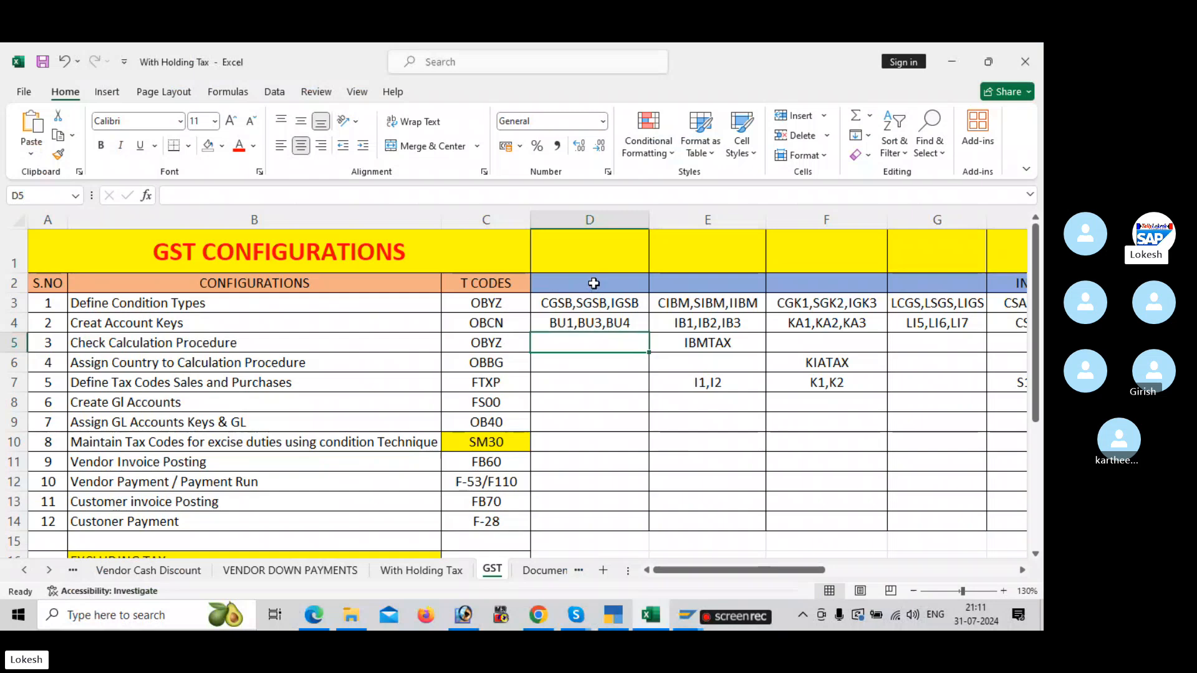
{"action": "key", "text": "alt+Tab"}
{"action": "key", "text": "alt+Tab"}
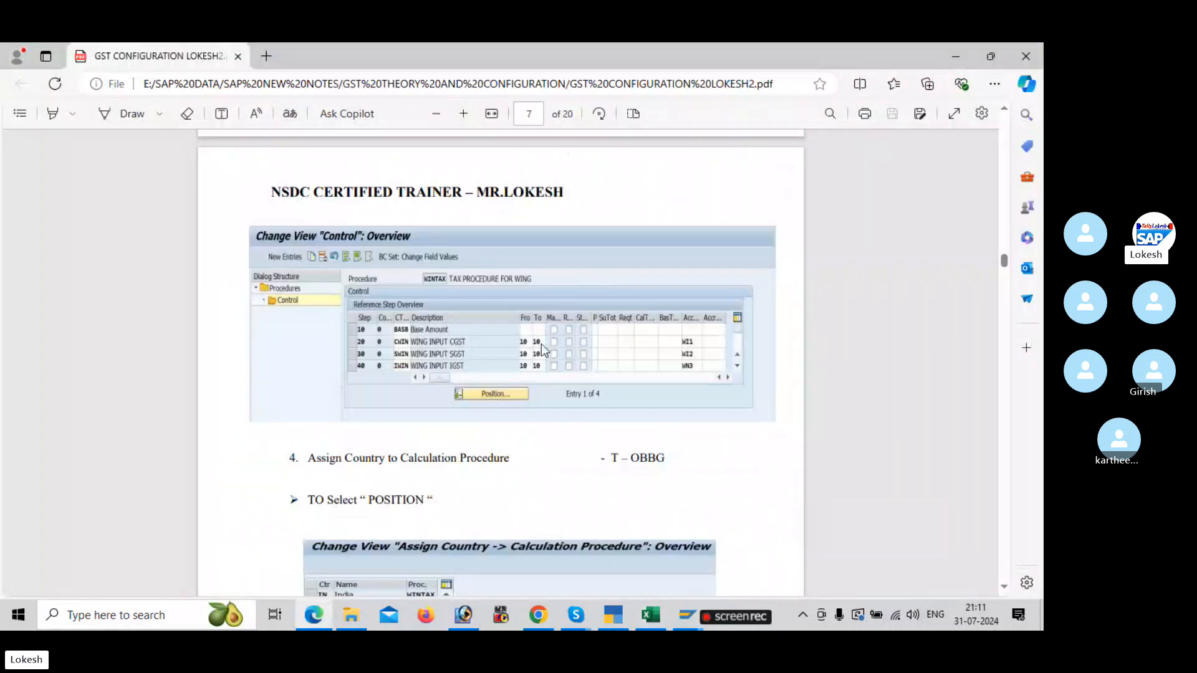
{"action": "key", "text": "alt+Tab"}
{"action": "key", "text": "alt+Tab"}
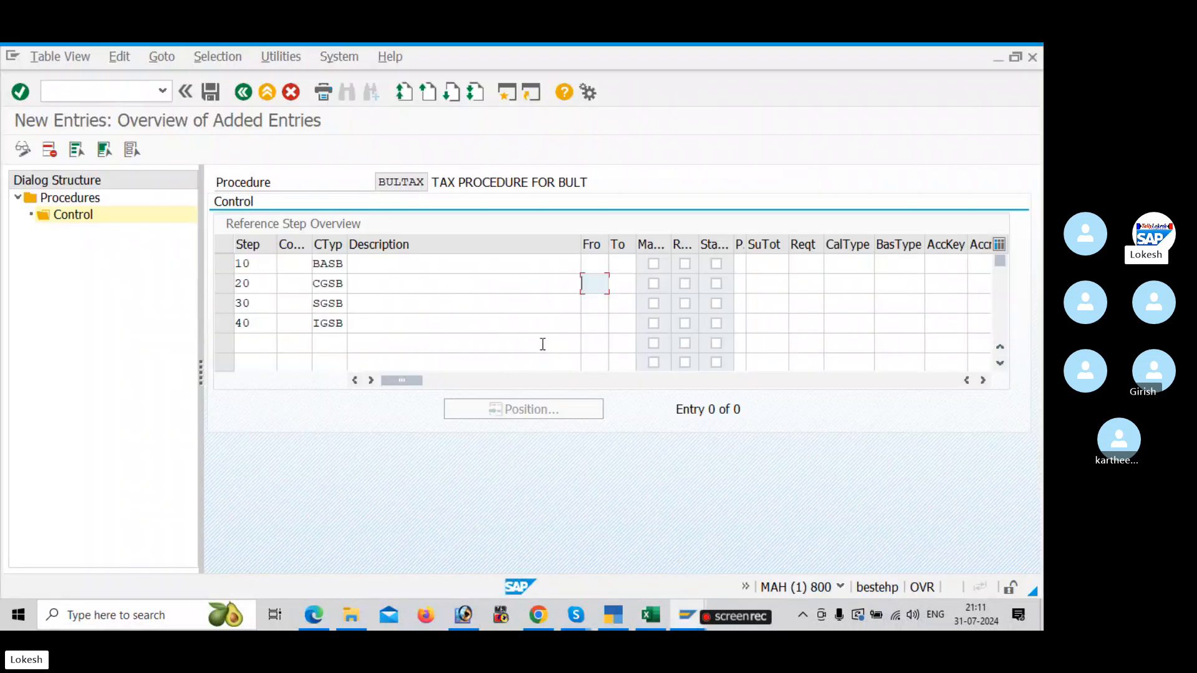
{"action": "type", "text": "10"}
{"action": "key", "text": "Tab"}
{"action": "type", "text": "10"}
{"action": "key", "text": "Tab"}
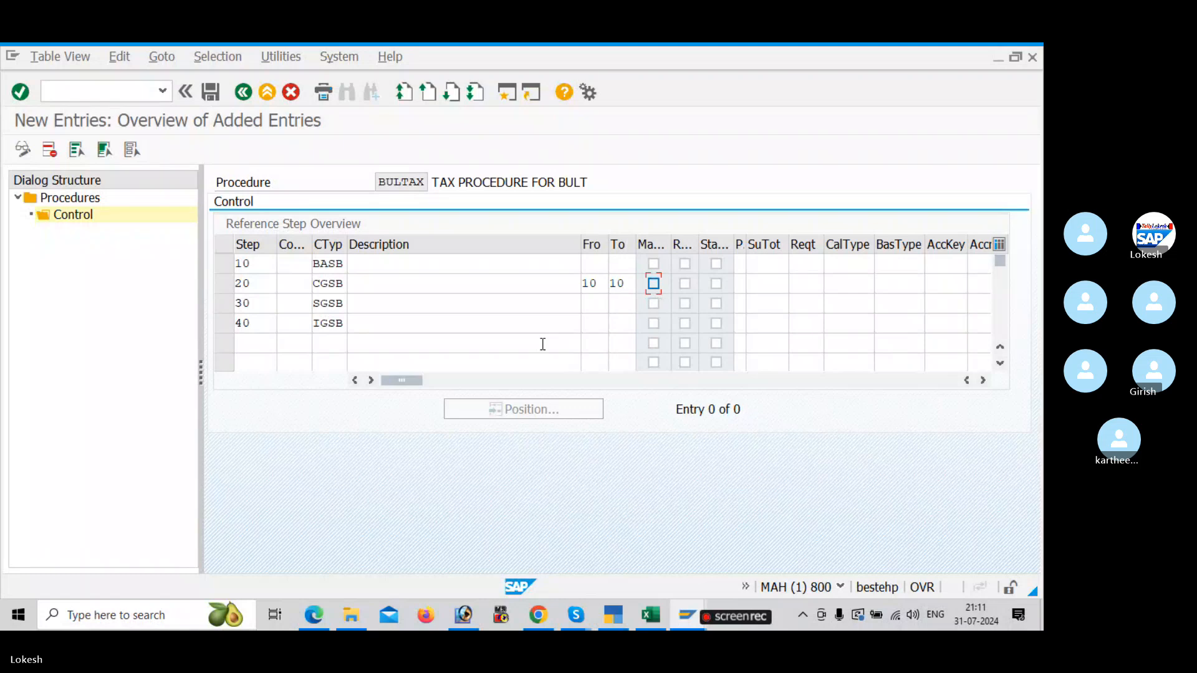
Step: Set the from and to values to 10 for steps 30 (SGSB) and 40 (IGSB)
{"action": "left_click", "coordinate": [599, 303]}
{"action": "type", "text": "10"}
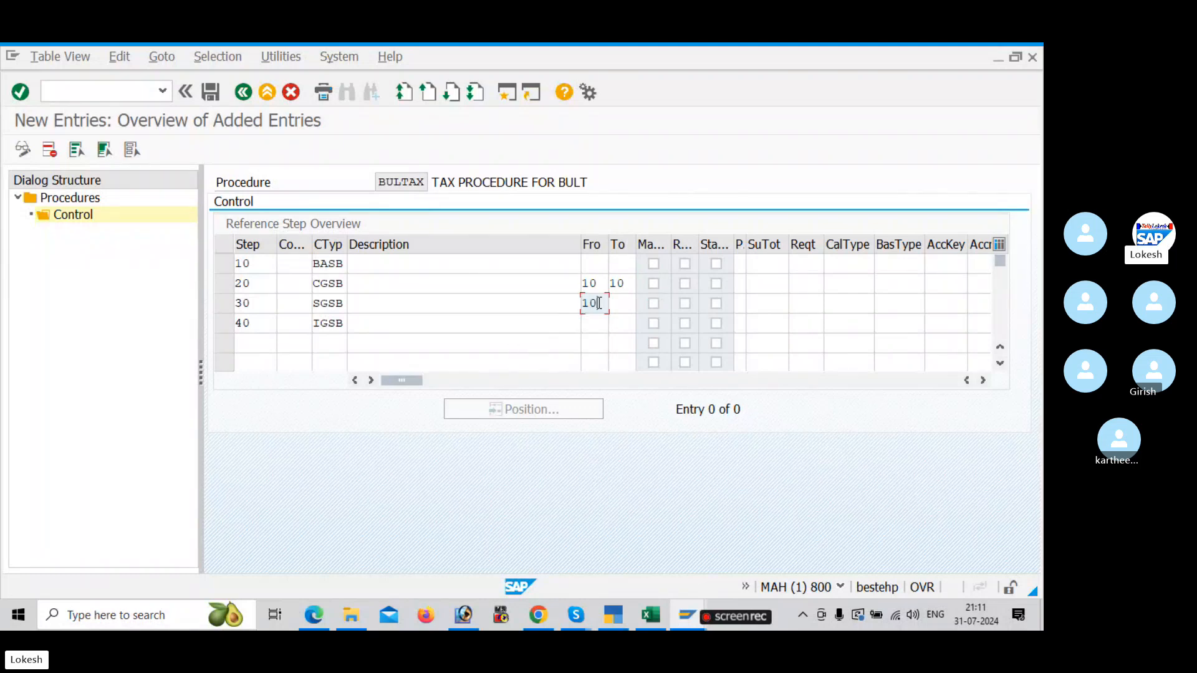
{"action": "key", "text": "Tab"}
{"action": "type", "text": "10"}
{"action": "key", "text": "Tab"}
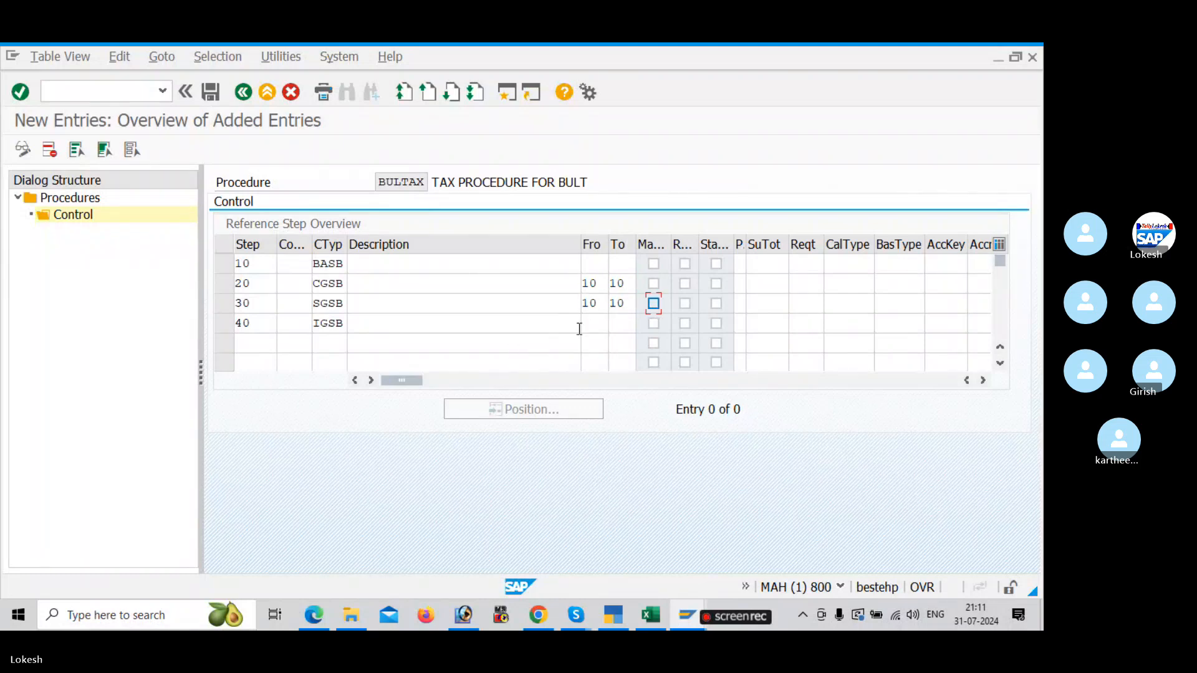
{"action": "left_click", "coordinate": [596, 323]}
{"action": "type", "text": "10"}
{"action": "key", "text": "Tab"}
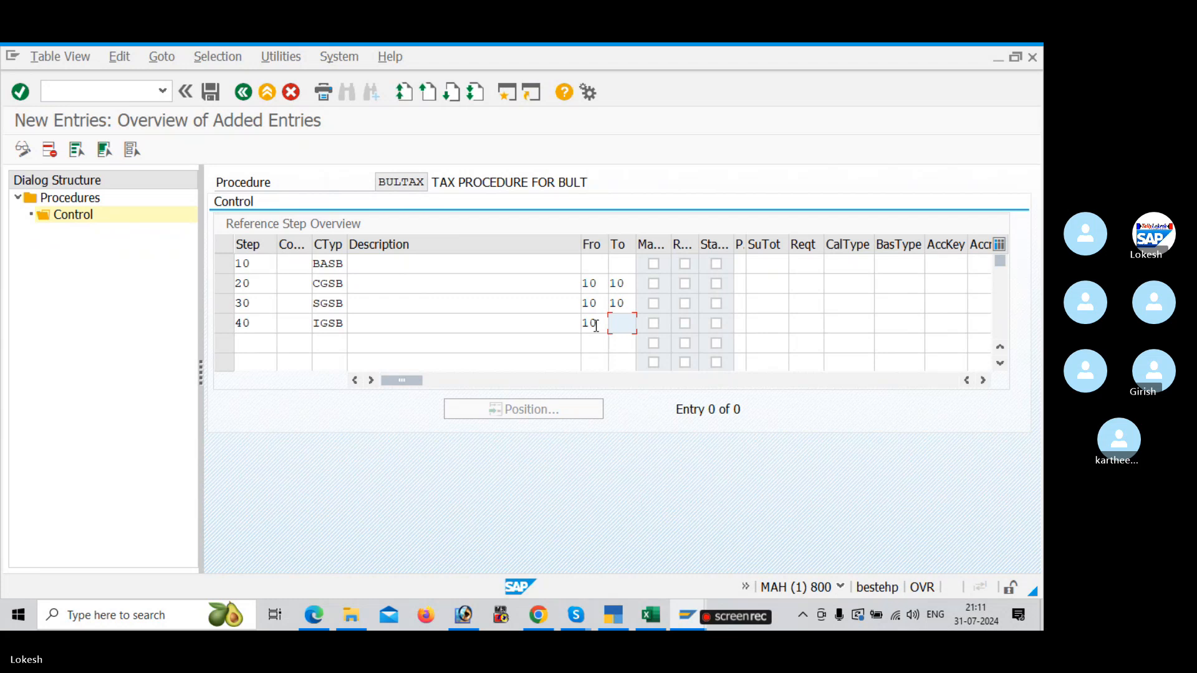
{"action": "type", "text": "10"}
{"action": "key", "text": "Tab"}
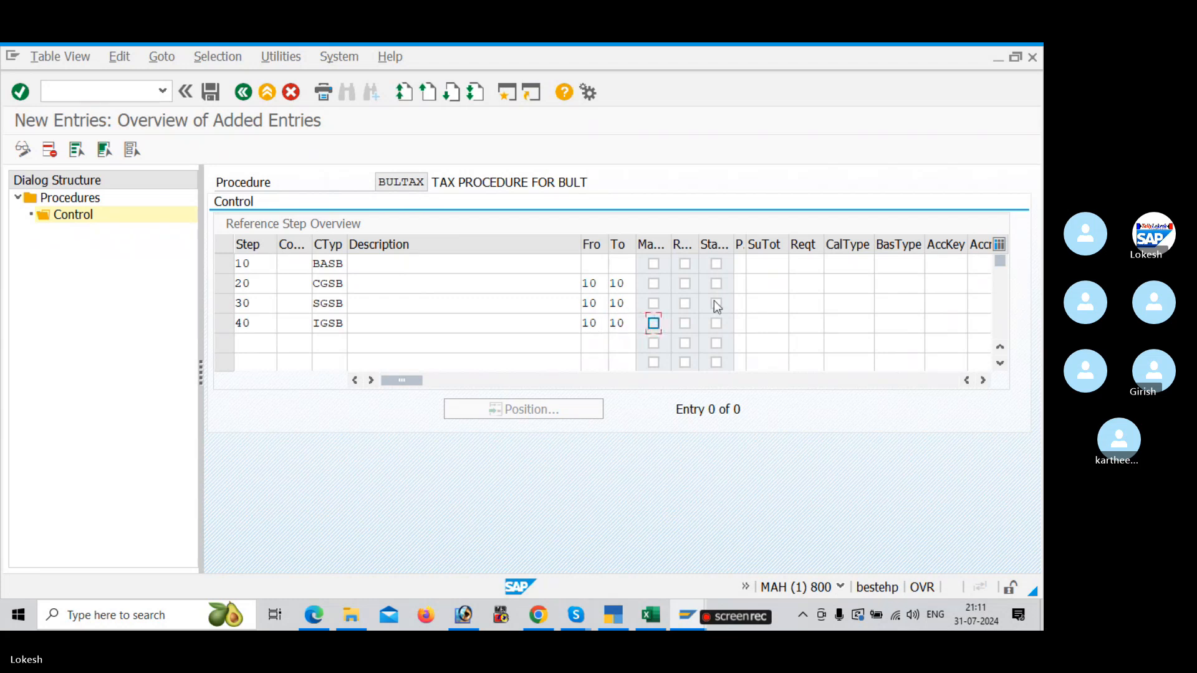
Step: Look up the account keys in the PDF notes and Excel tracker, and assign account key BU1 to step 20
{"action": "left_click", "coordinate": [941, 289]}
{"action": "key", "text": "alt+Tab"}
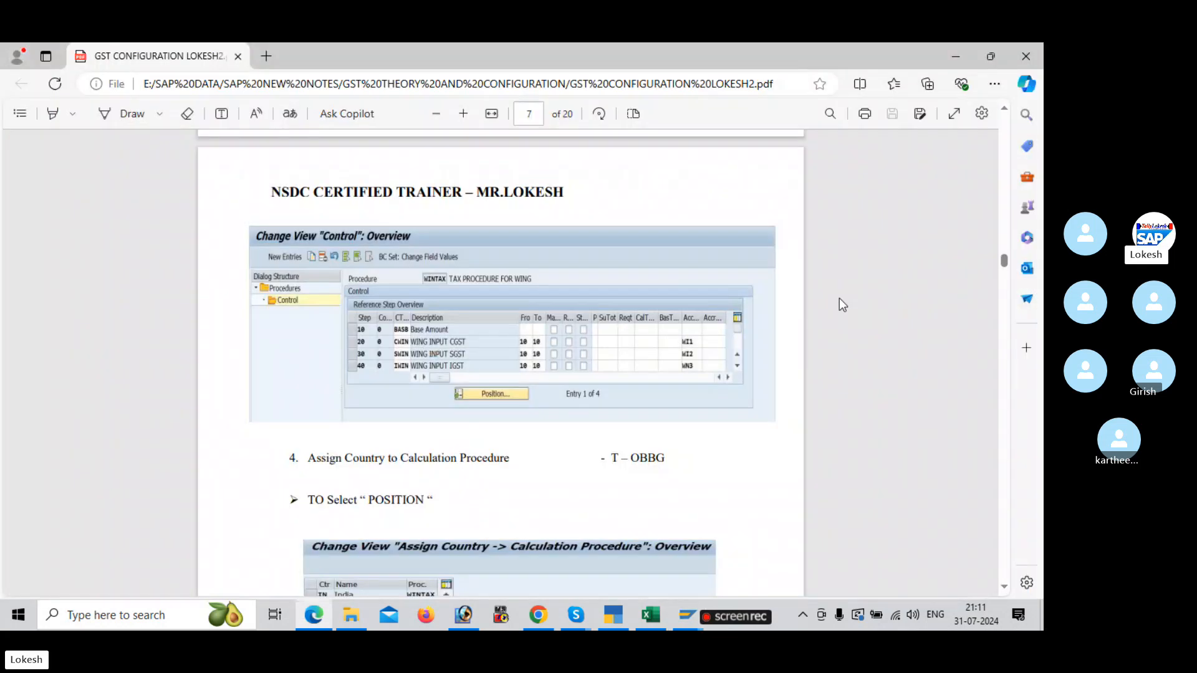
{"action": "key", "text": "alt+Tab"}
{"action": "key", "text": "Tab"}
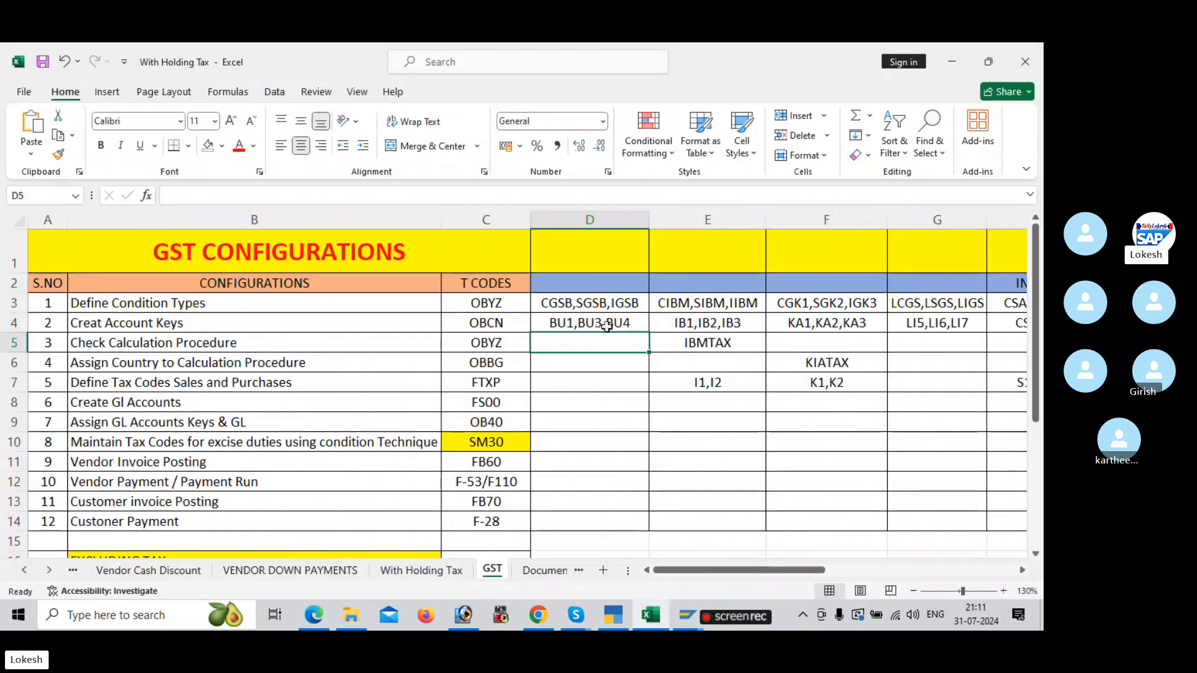
{"action": "key", "text": "alt+Tab"}
{"action": "key", "text": "alt+Tab"}
{"action": "key", "text": "Tab"}
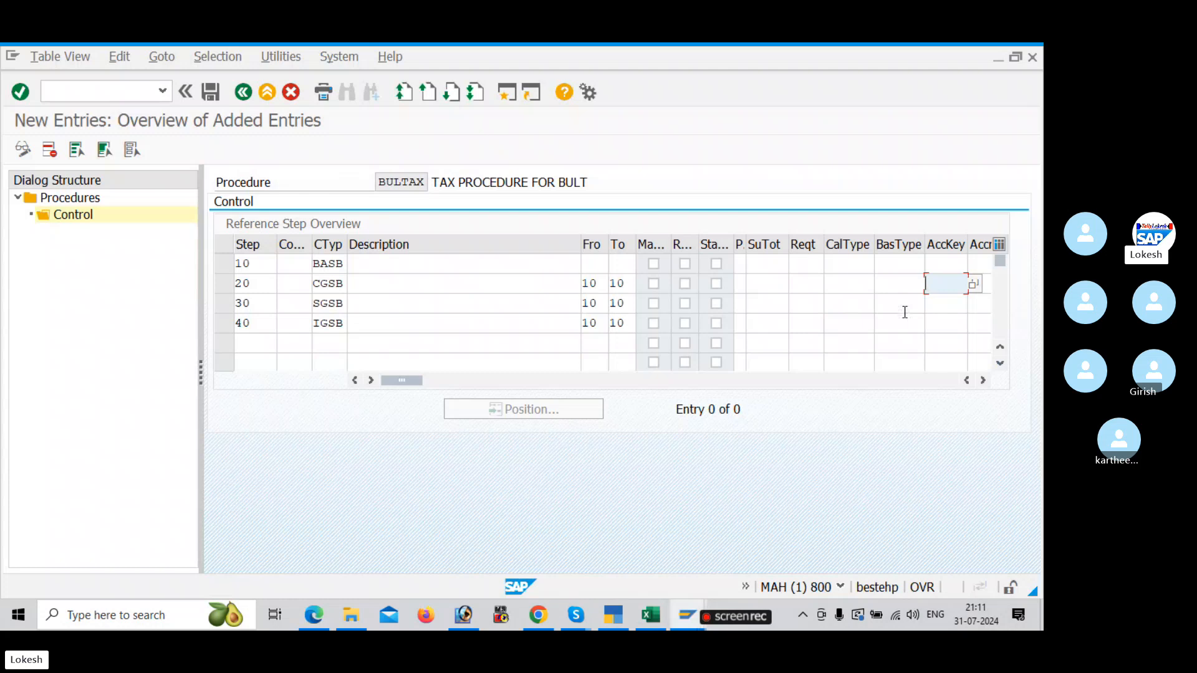
{"action": "type", "text": "BU1"}
Step: Assign account key BU3 to step 30 and BU4 to step 40
{"action": "left_click", "coordinate": [946, 304]}
{"action": "type", "text": "BU3"}
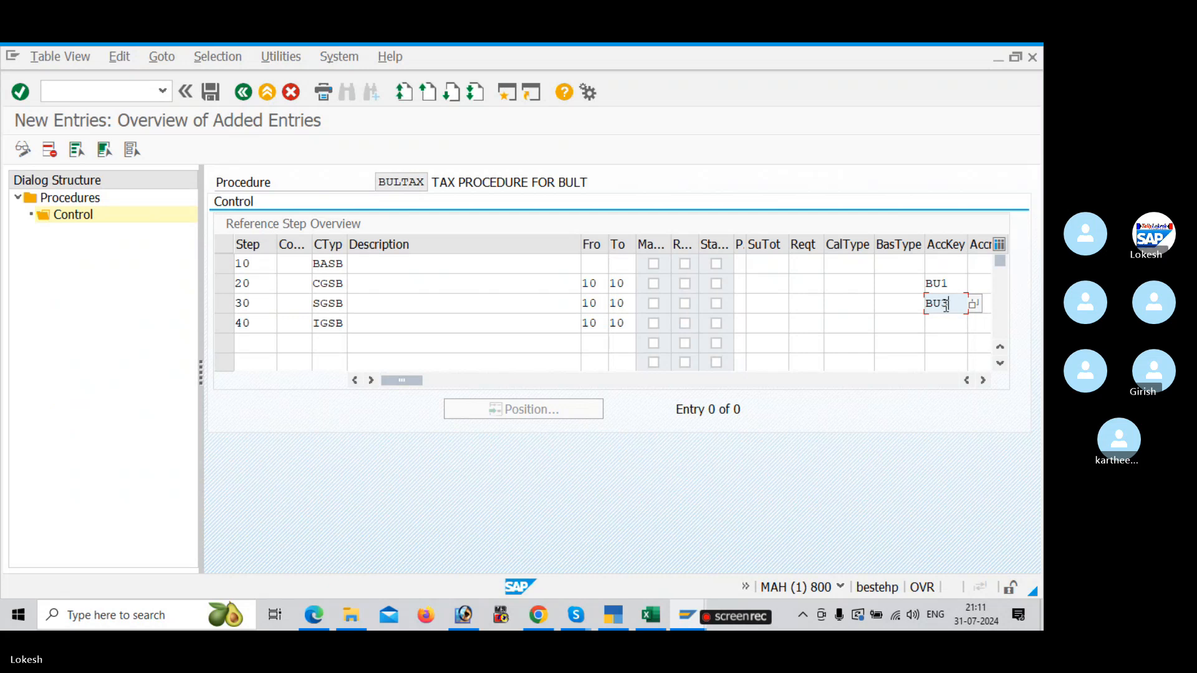
{"action": "key", "text": "Down"}
{"action": "type", "text": "B"}
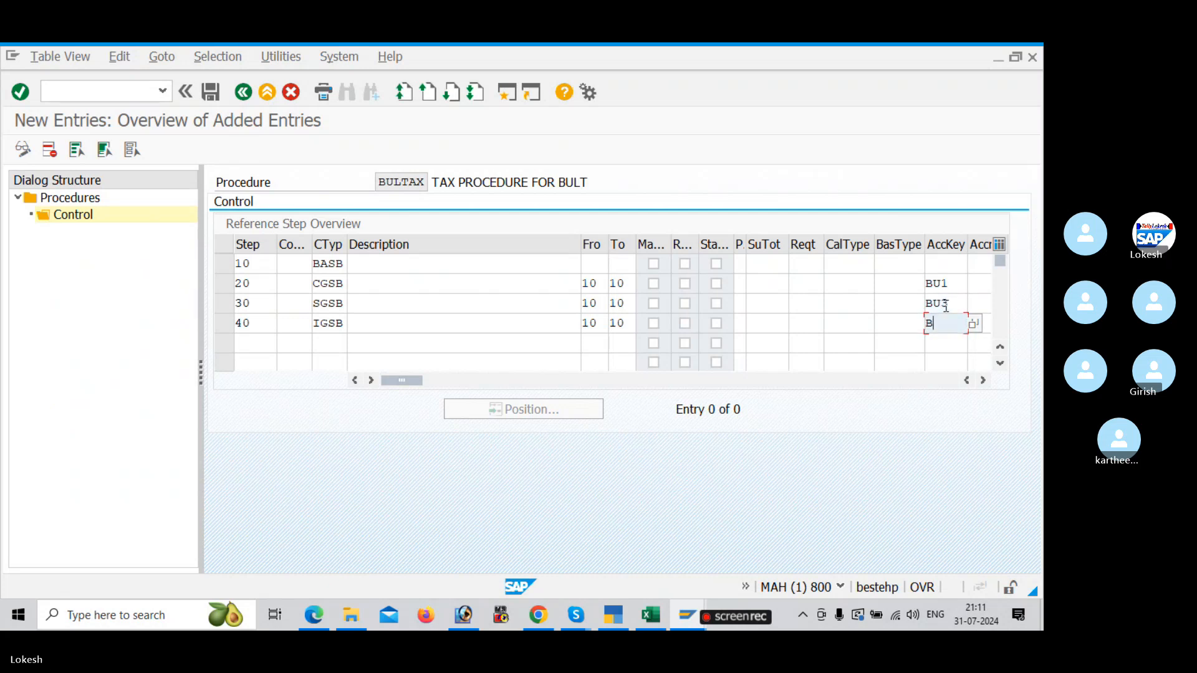
{"action": "type", "text": "U"}
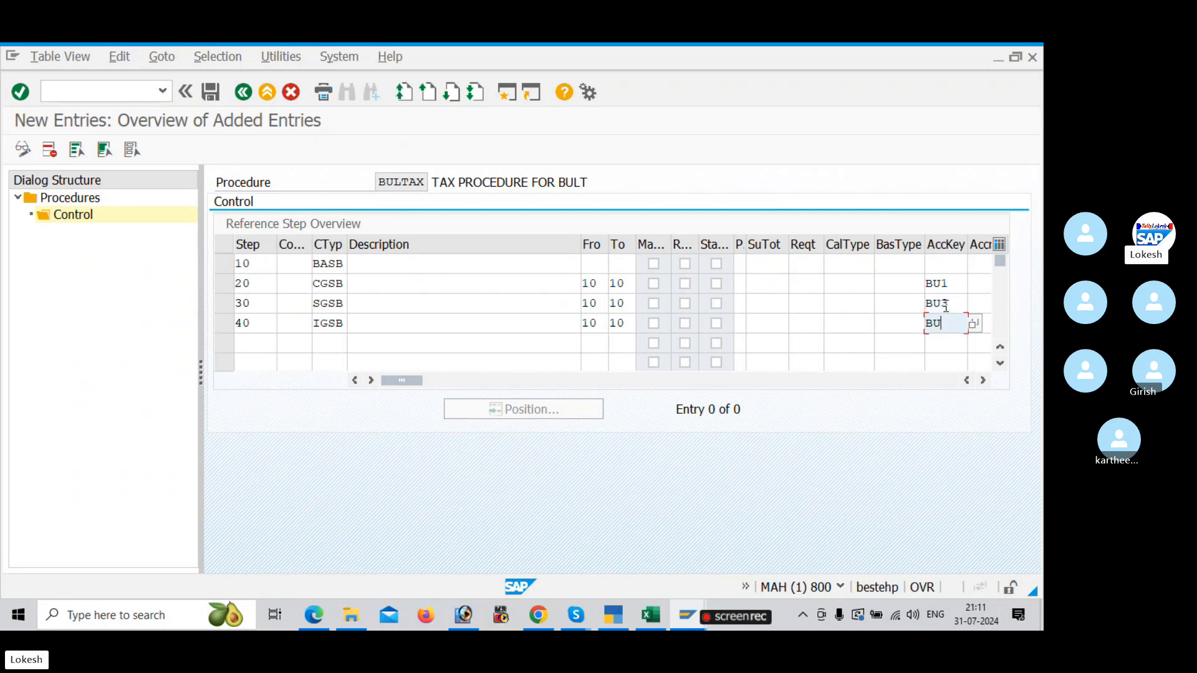
{"action": "type", "text": "4"}
{"action": "key", "text": "Tab"}
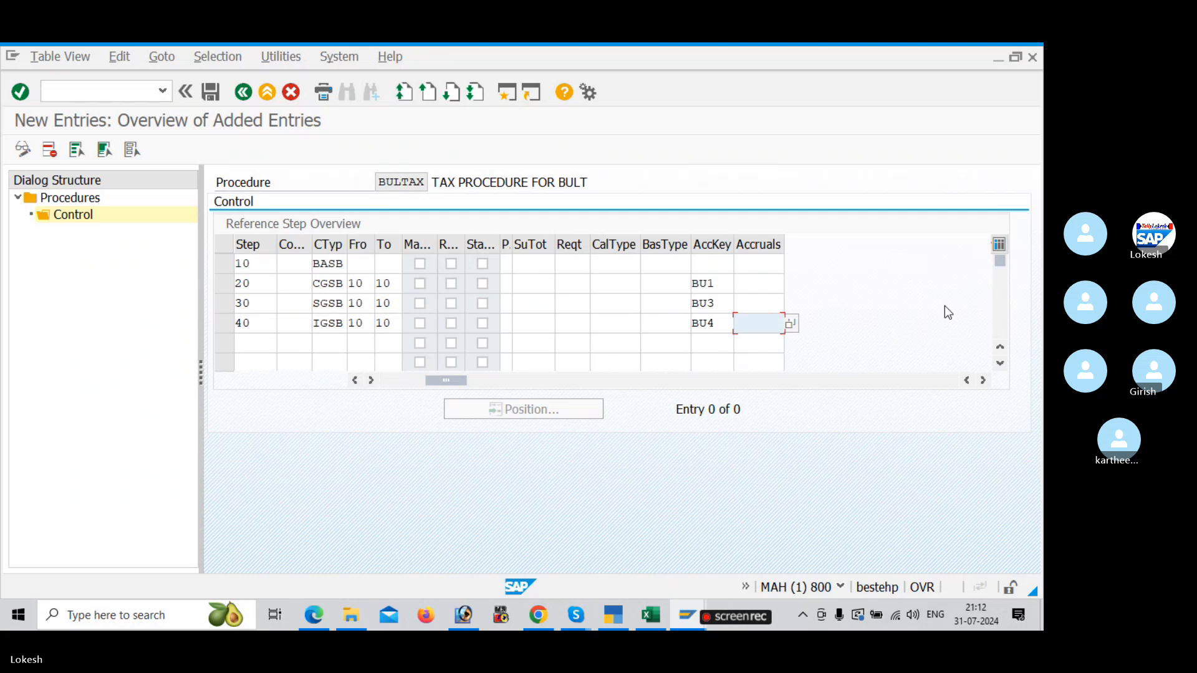
Step: Validate the four control entries of procedure BULTAX and save them
{"action": "key", "text": "Return"}
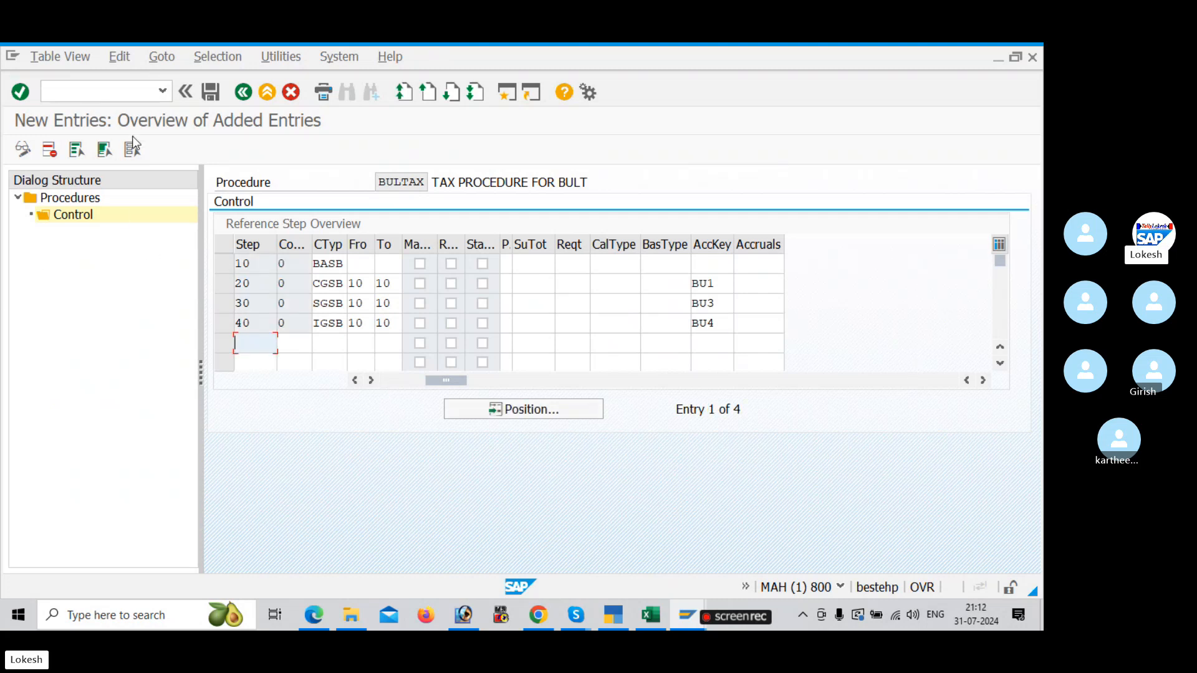
{"action": "left_click", "coordinate": [214, 98]}
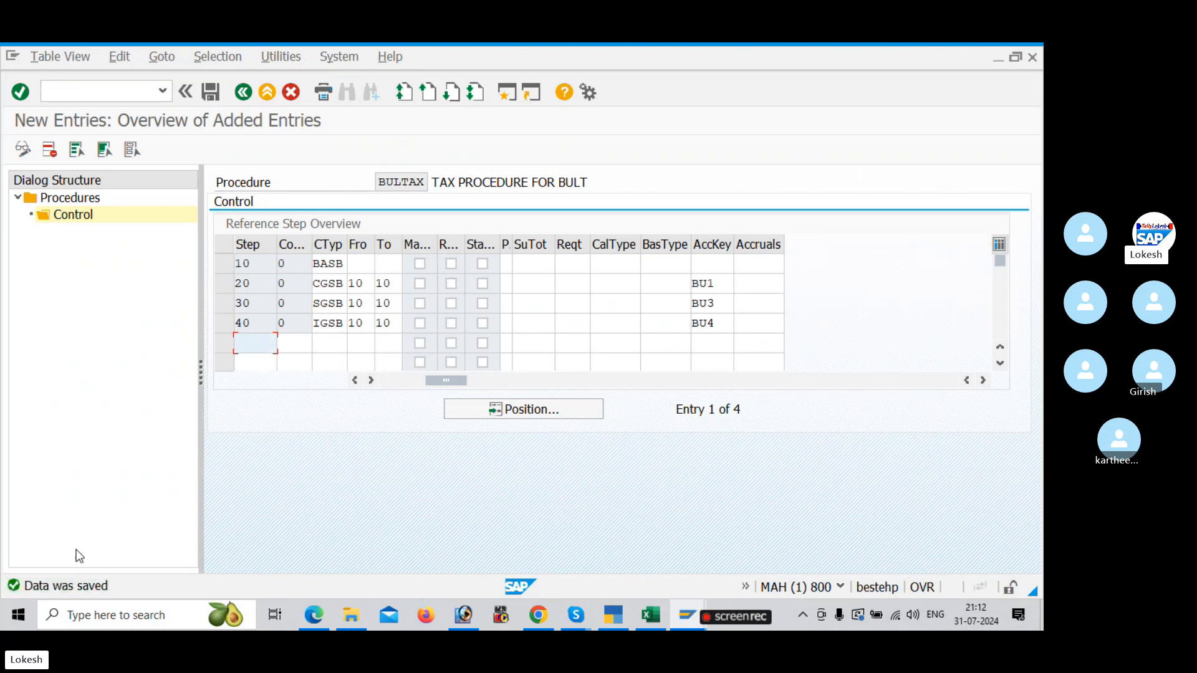
{"action": "scroll", "coordinate": [283, 343], "scroll_direction": "down", "scroll_amount": 1}
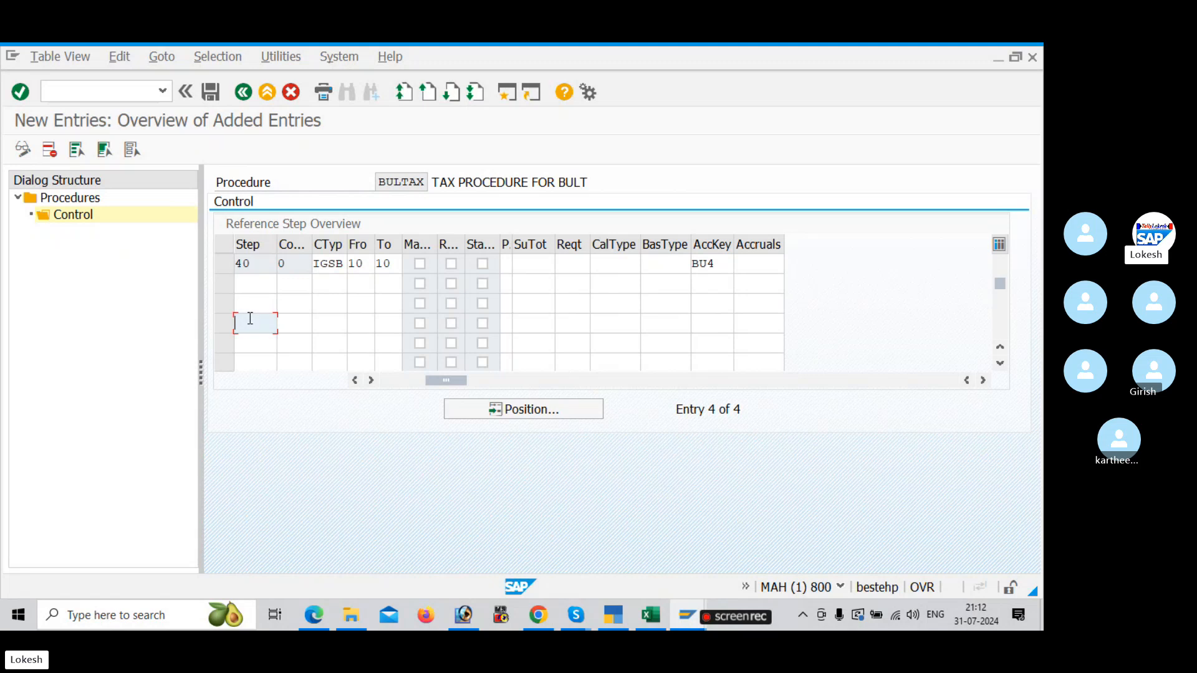
Step: Switch to the Excel GST tracker and record BULTAX in column D for Check Calculation Procedure
{"action": "left_click", "coordinate": [325, 282]}
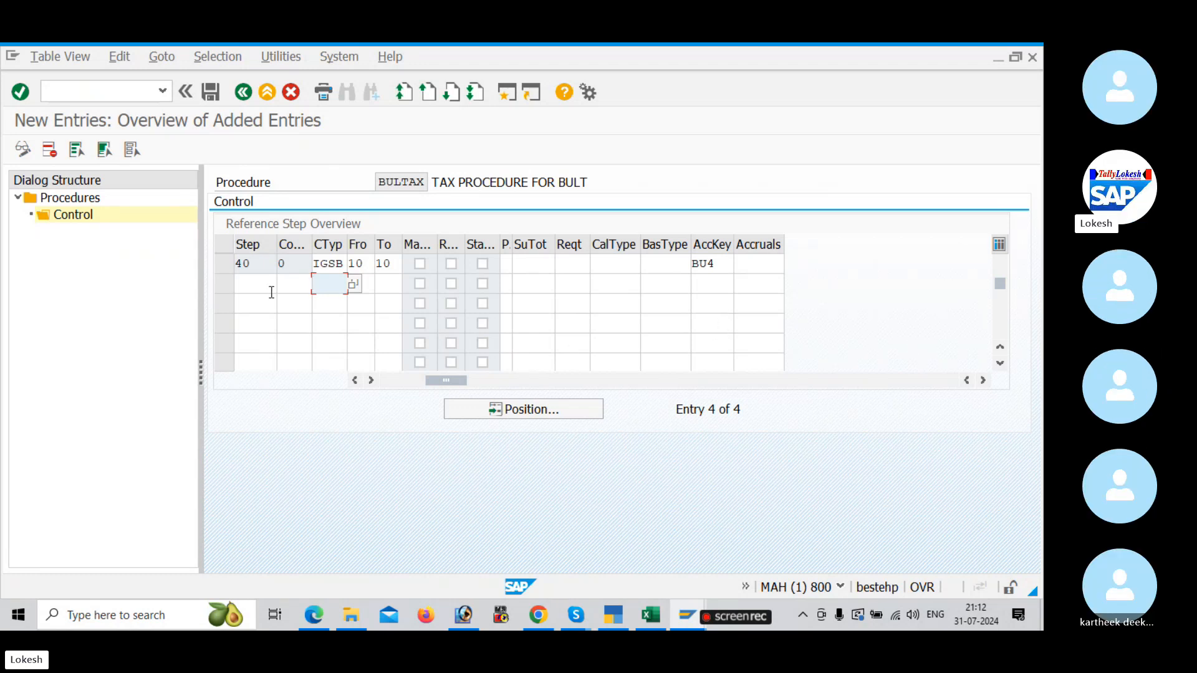
{"action": "key", "text": "alt+Tab"}
{"action": "key", "text": "alt+Tab"}
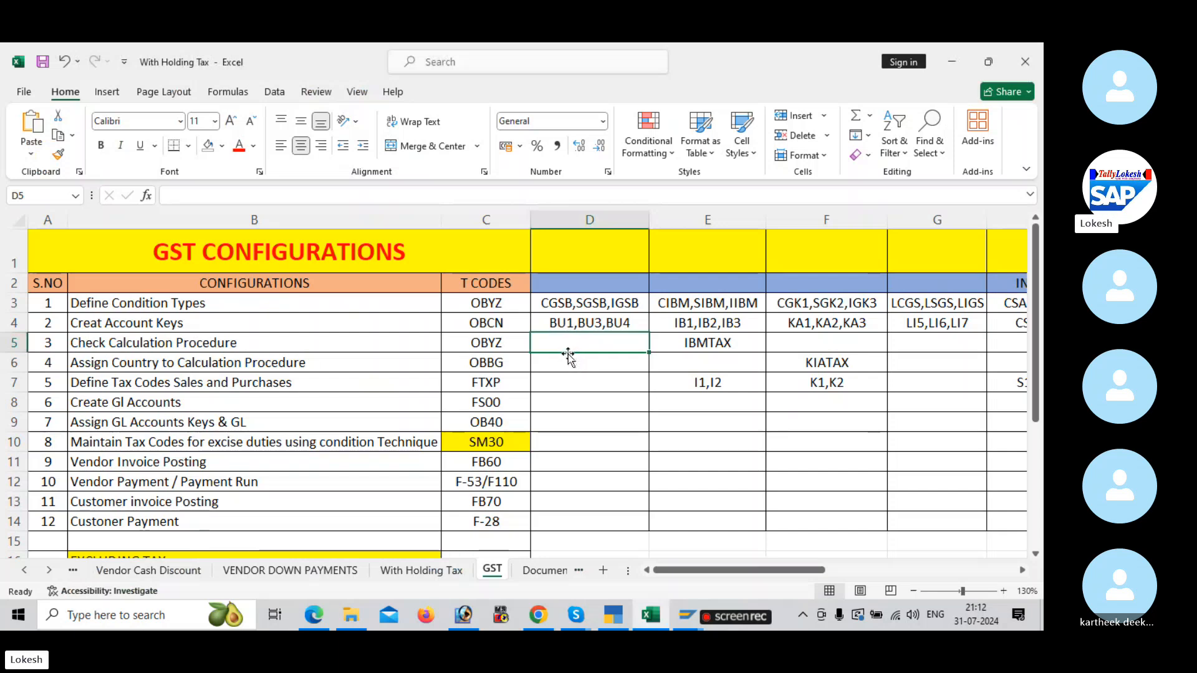
{"action": "left_click", "coordinate": [564, 367]}
{"action": "left_click", "coordinate": [568, 346]}
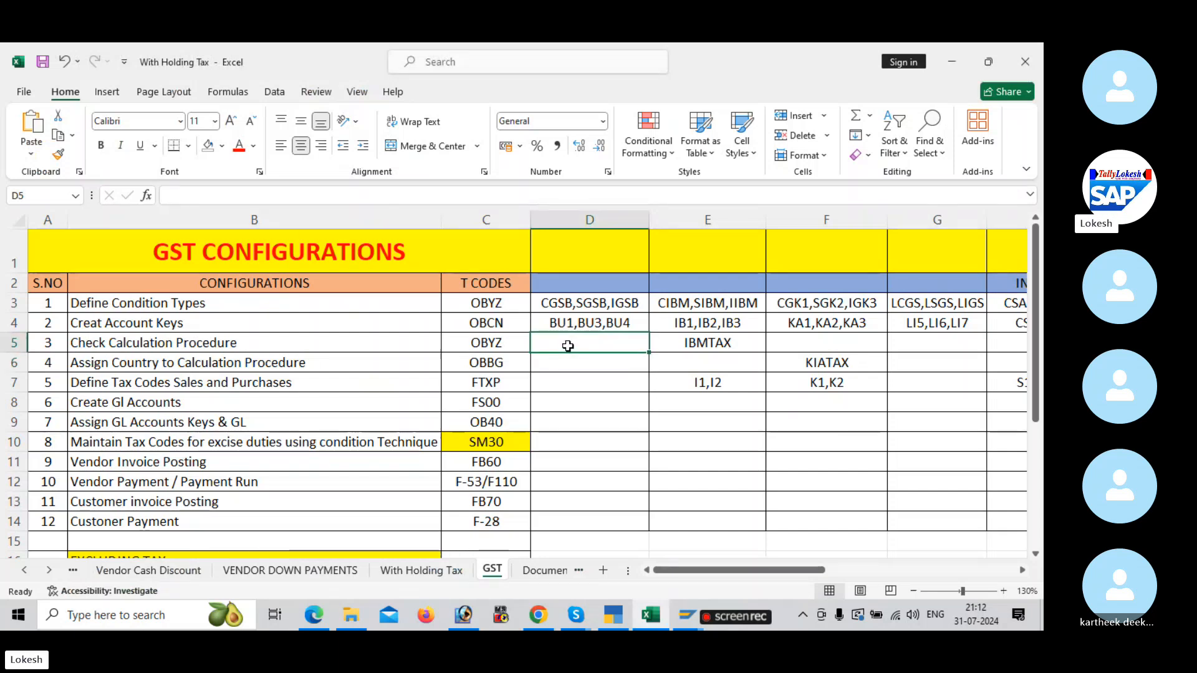
{"action": "type", "text": "BULTAX"}
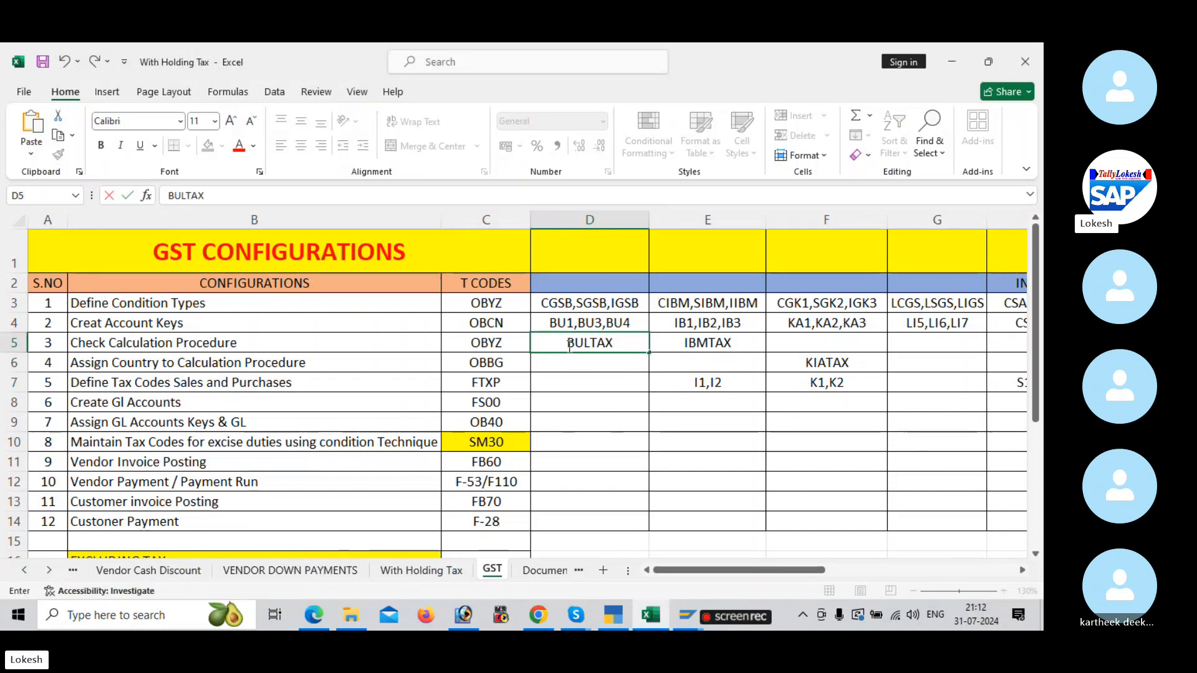
{"action": "key", "text": "Return"}
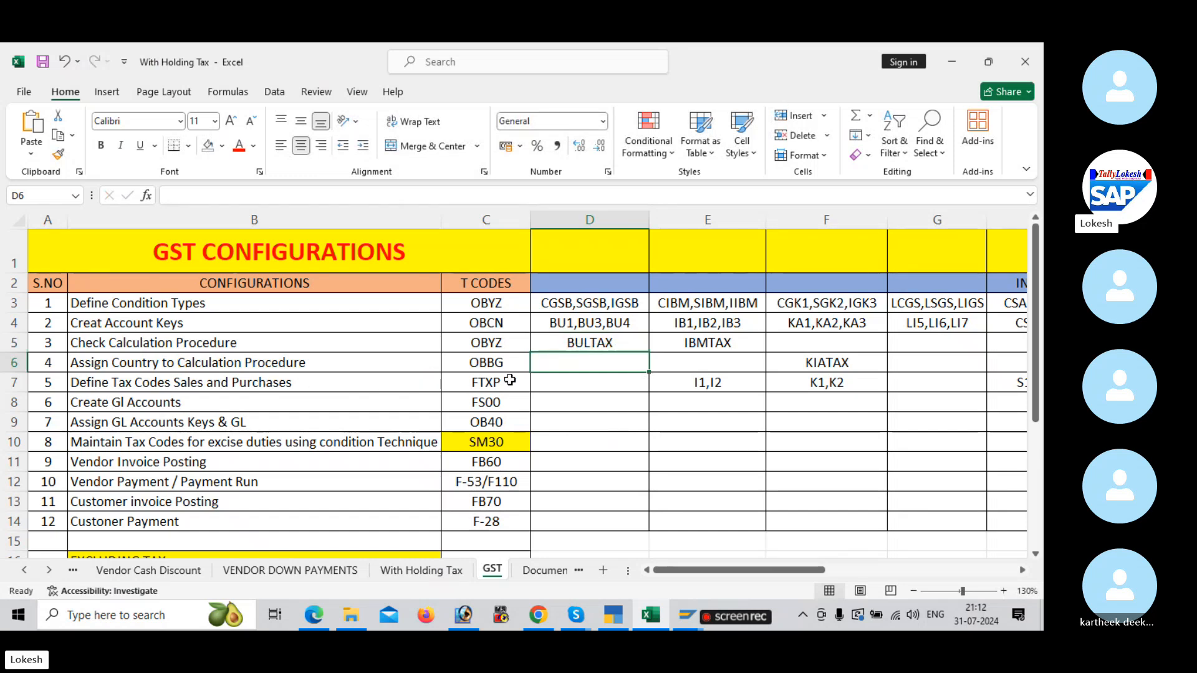
Step: Switch back to SAP, open transaction OBBG to assign countries to calculation procedures, and go to the entry for country IN
{"action": "key", "text": "alt+Tab"}
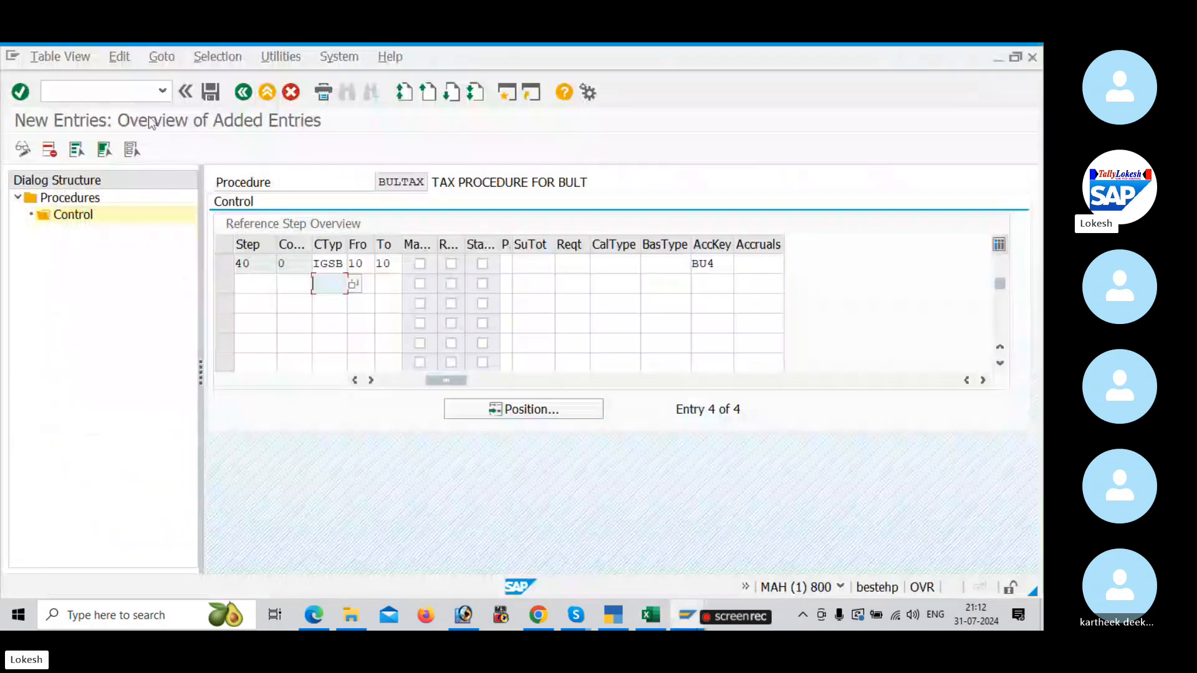
{"action": "left_click", "coordinate": [132, 100]}
{"action": "type", "text": "/NOBBG"}
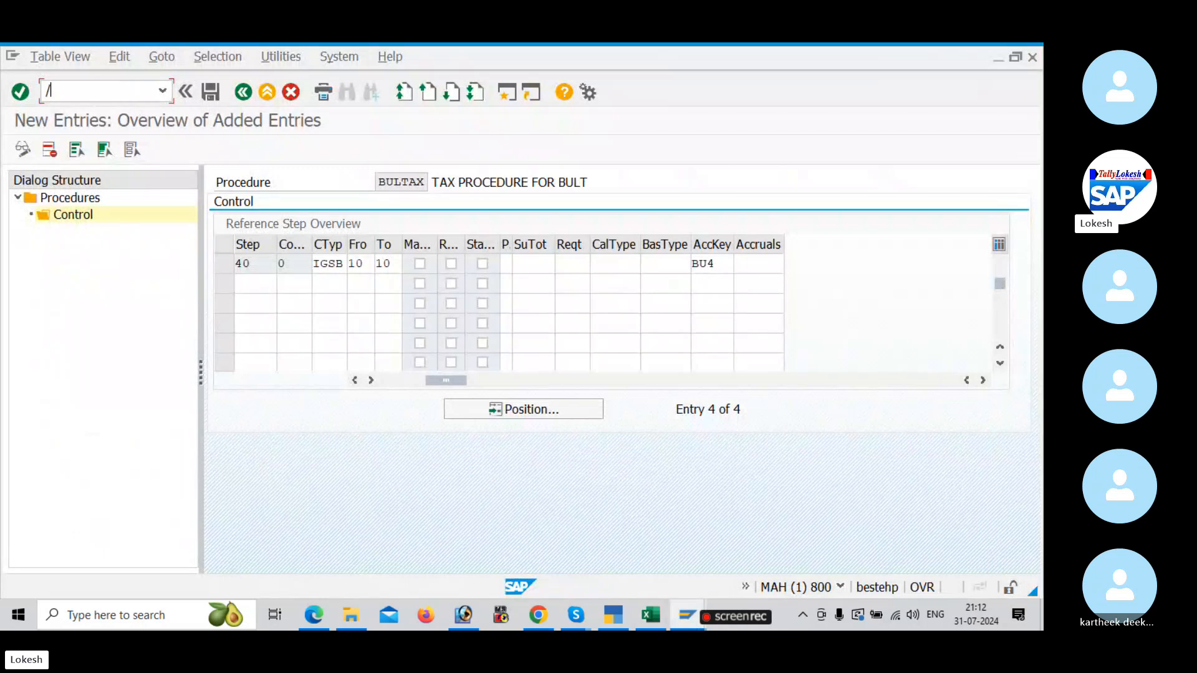
{"action": "key", "text": "Return"}
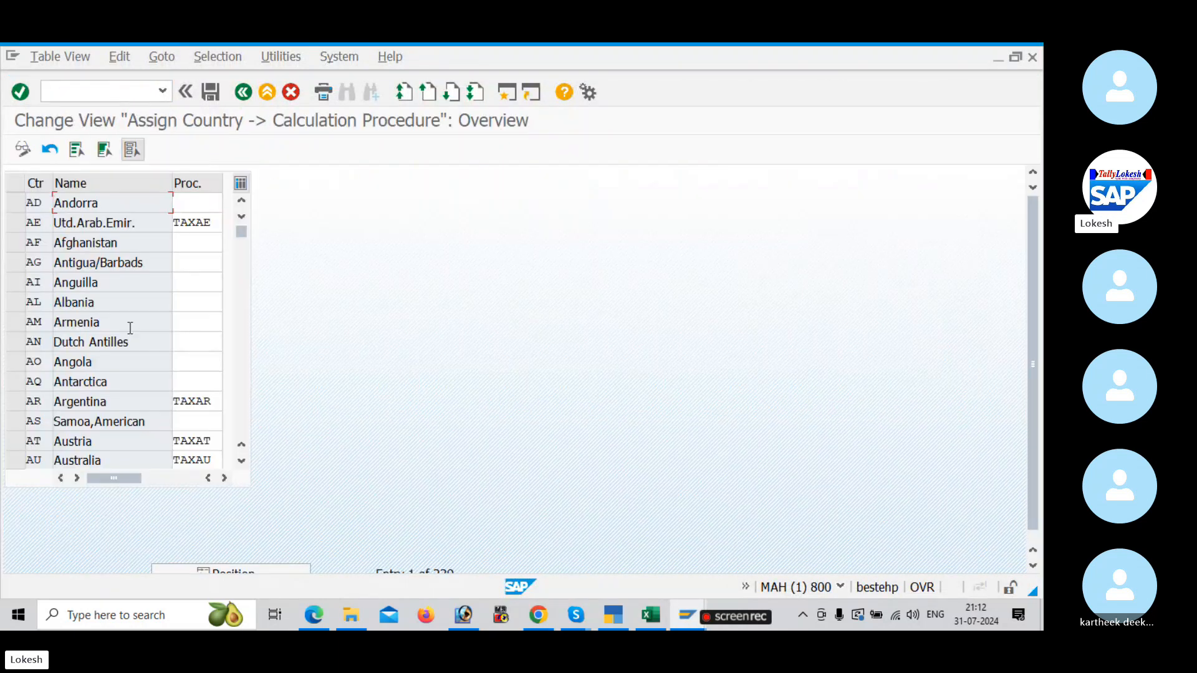
{"action": "scroll", "coordinate": [260, 564], "scroll_direction": "down", "scroll_amount": 2}
{"action": "left_click", "coordinate": [267, 569]}
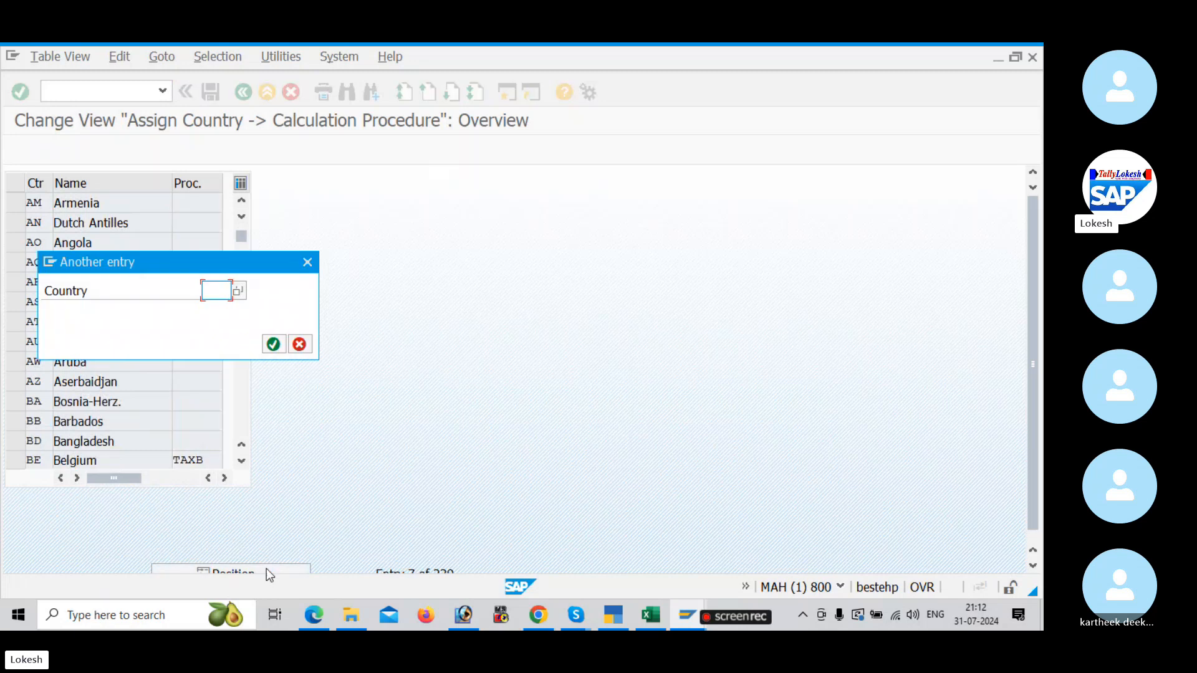
{"action": "type", "text": "IN"}
{"action": "key", "text": "Return"}
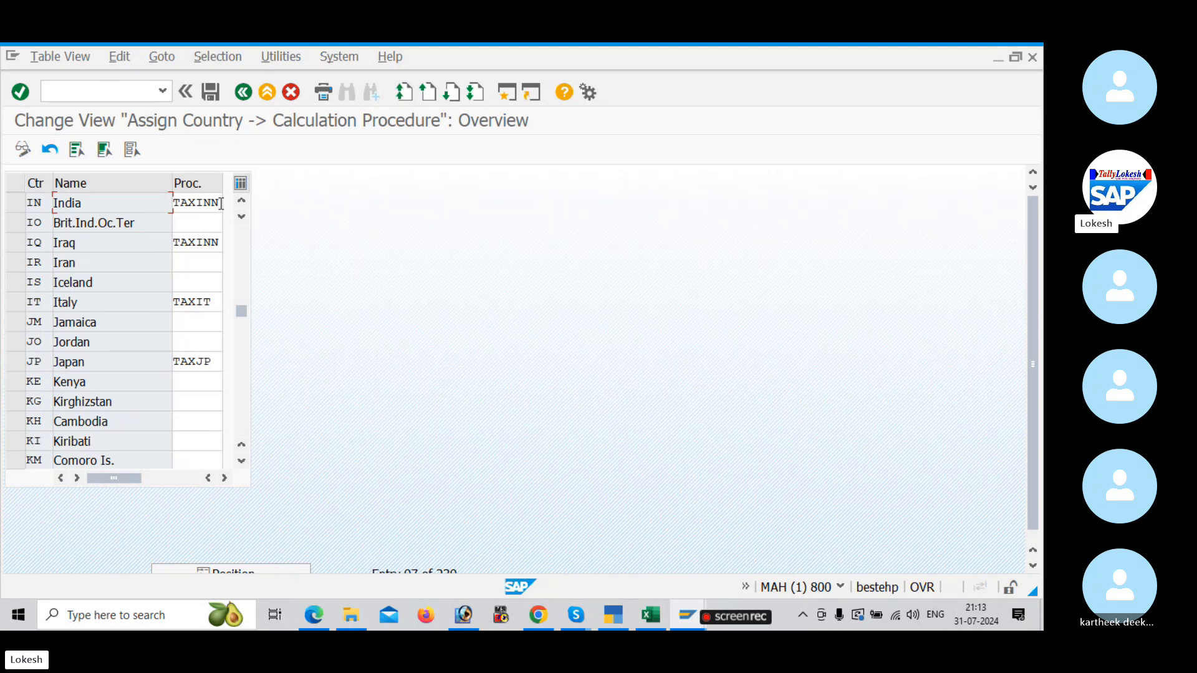
Step: Assign calculation procedure BULTAX to India and save it under the GST CONFIGURATION FOR BULT customizing request
{"action": "left_click", "coordinate": [221, 203]}
{"action": "key", "text": "BackSpace"}
{"action": "key", "text": "BackSpace"}
{"action": "key", "text": "BackSpace"}
{"action": "key", "text": "BackSpace"}
{"action": "key", "text": "BackSpace"}
{"action": "key", "text": "BackSpace"}
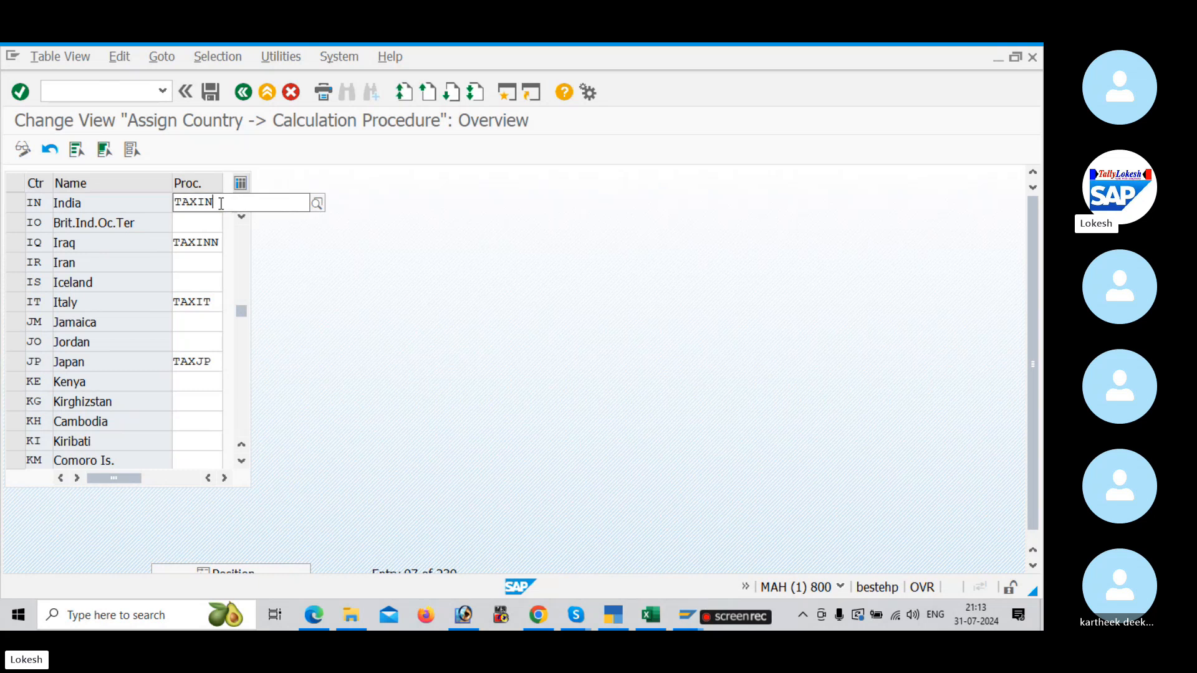
{"action": "type", "text": "BULTAX"}
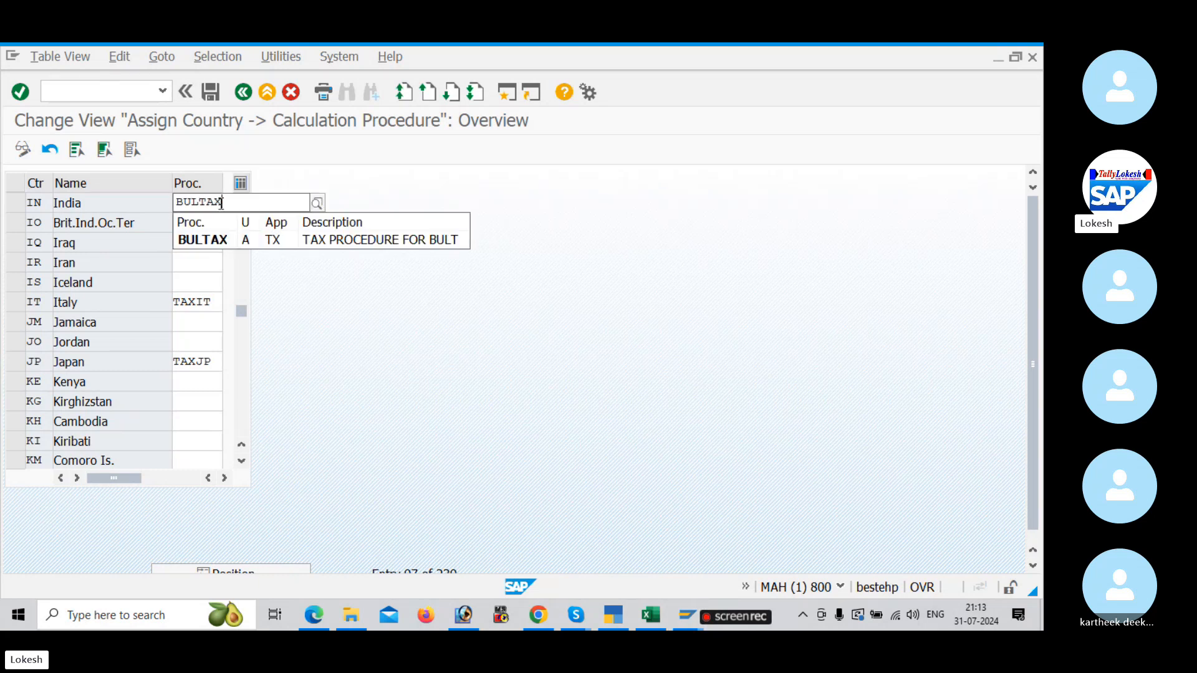
{"action": "key", "text": "Tab"}
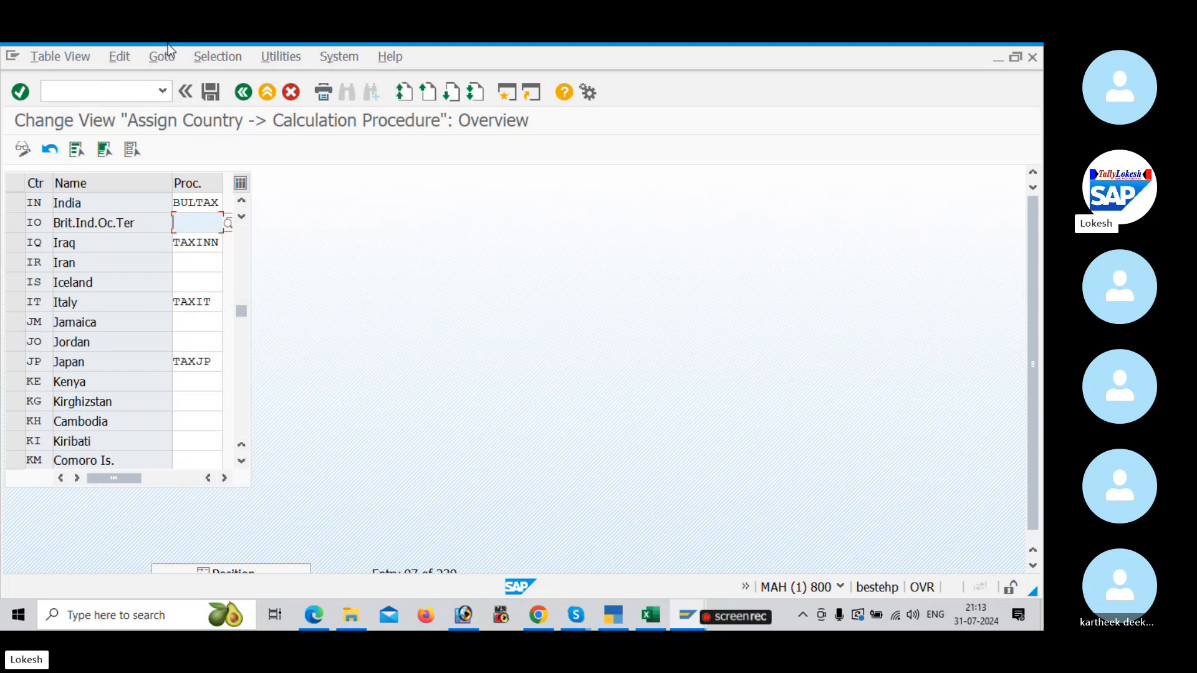
{"action": "left_click", "coordinate": [206, 97]}
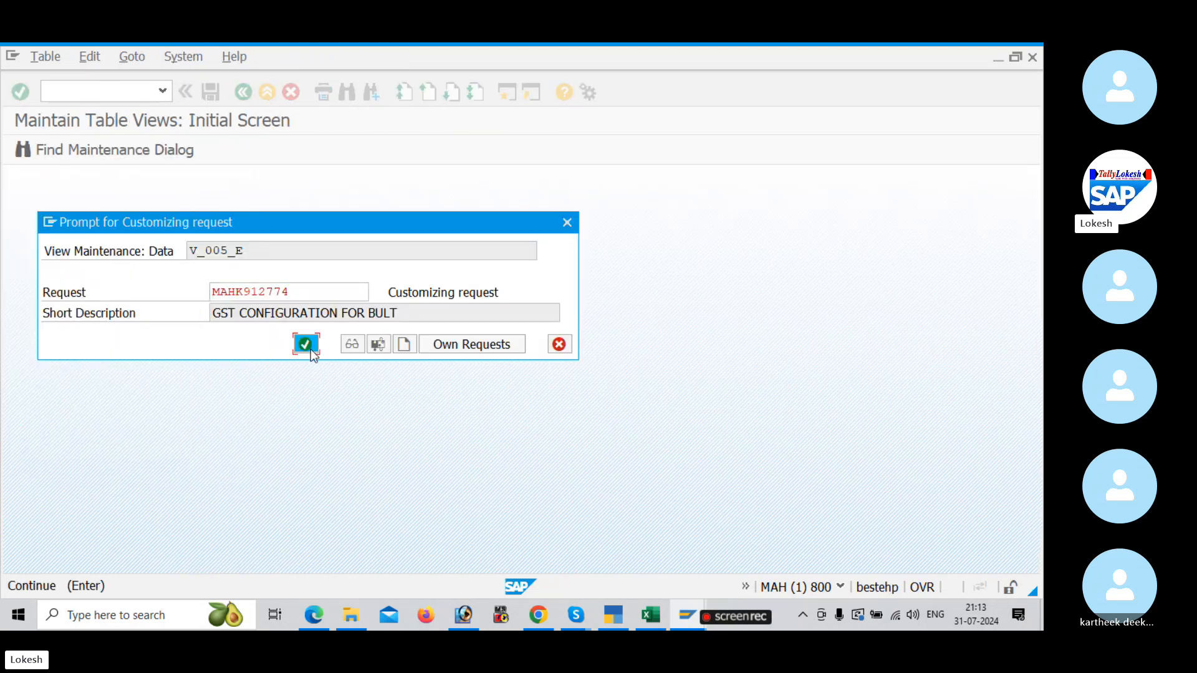
{"action": "left_click", "coordinate": [310, 349]}
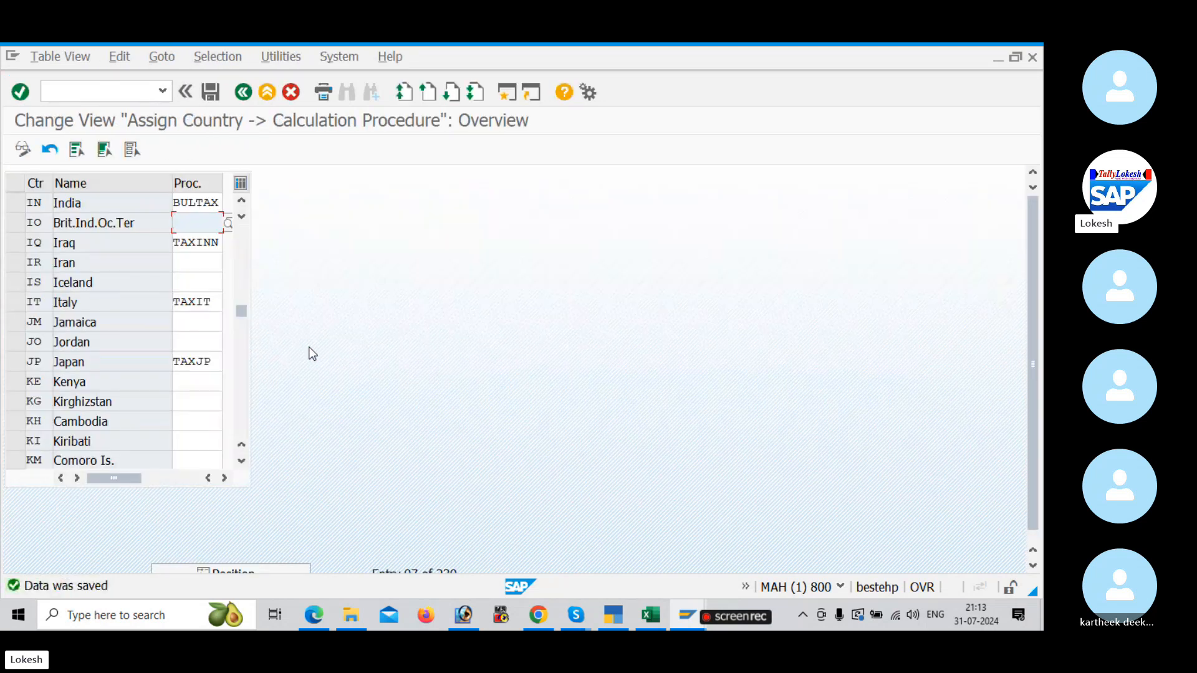
Step: Switch to the Excel GST tracker and look up the transaction code for Define Tax Codes Sales and Purchases
{"action": "key", "text": "alt+Tab"}
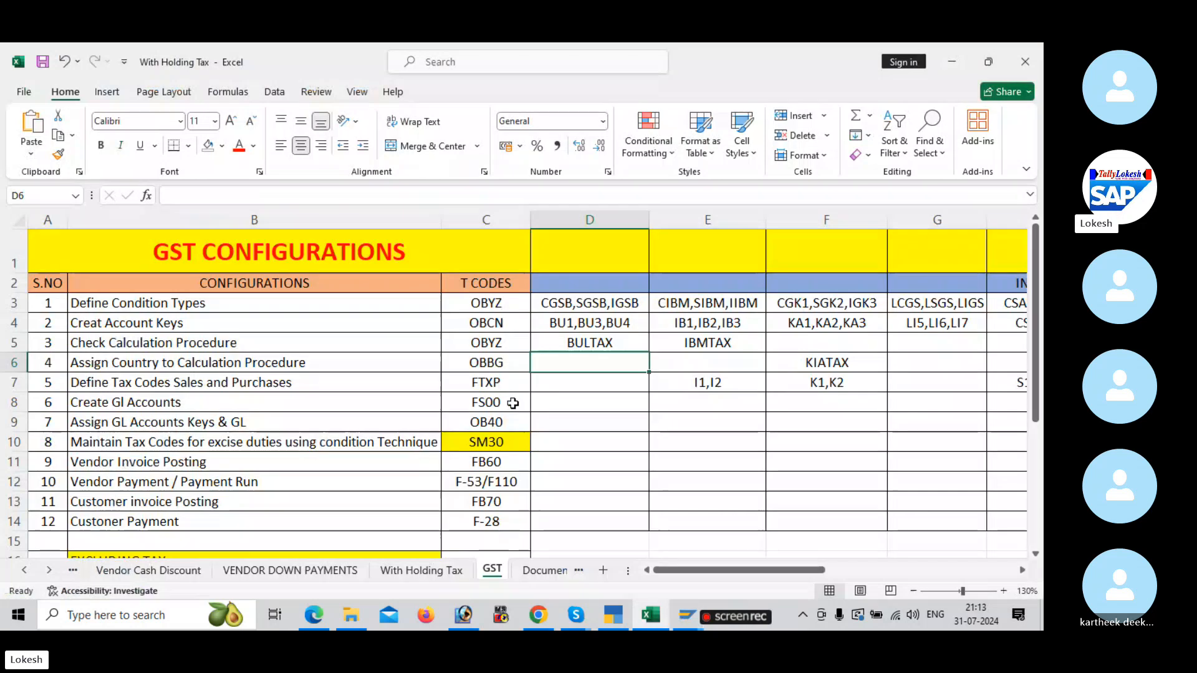
{"action": "left_click", "coordinate": [209, 382]}
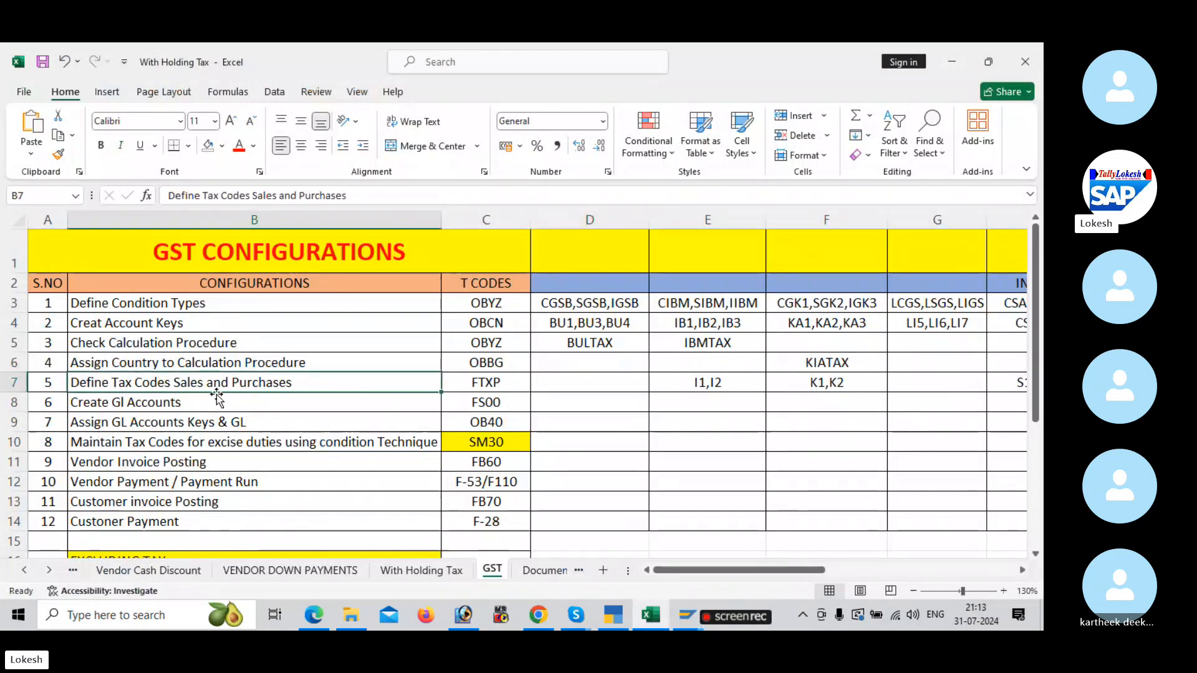
{"action": "left_click", "coordinate": [507, 385]}
Step: Switch back to SAP and open transaction FTXP for country IN
{"action": "key", "text": "alt+Tab"}
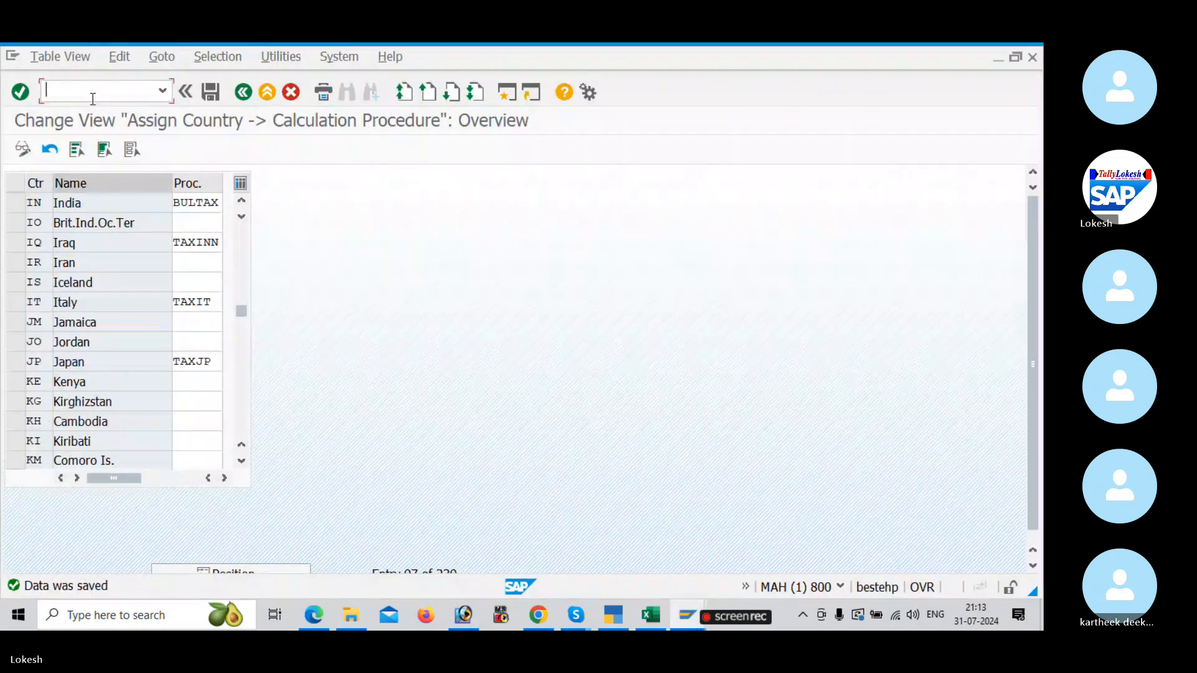
{"action": "type", "text": "/NFTXP"}
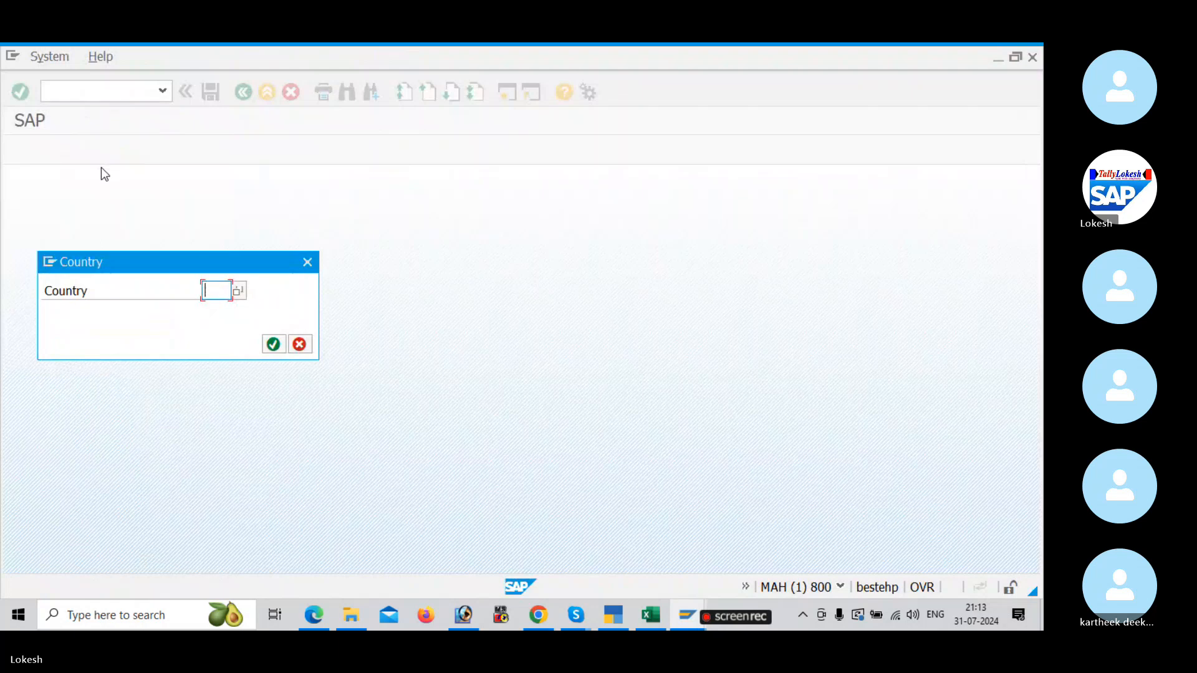
{"action": "type", "text": "IN"}
{"action": "key", "text": "Return"}
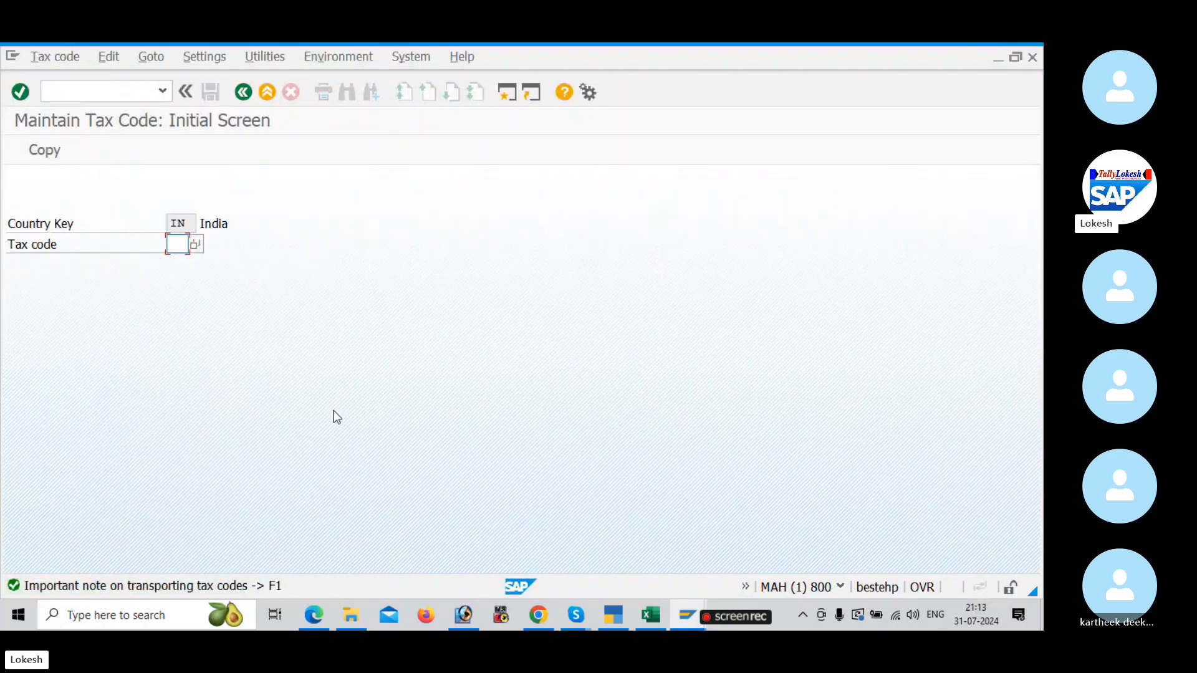
Step: Switch to the GST configuration PDF in Edge and read section 5 on defining tax codes for sales and purchases
{"action": "left_click", "coordinate": [314, 616]}
{"action": "scroll", "coordinate": [435, 381], "scroll_direction": "down", "scroll_amount": 10}
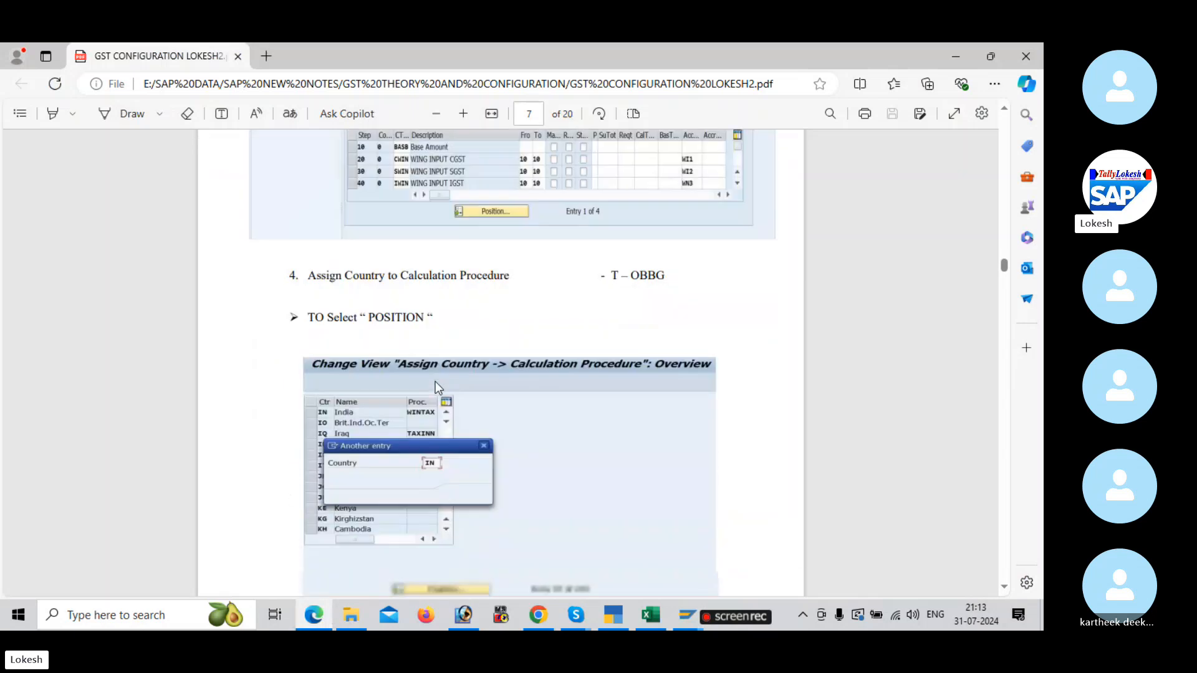
{"action": "scroll", "coordinate": [438, 388], "scroll_direction": "down", "scroll_amount": 5}
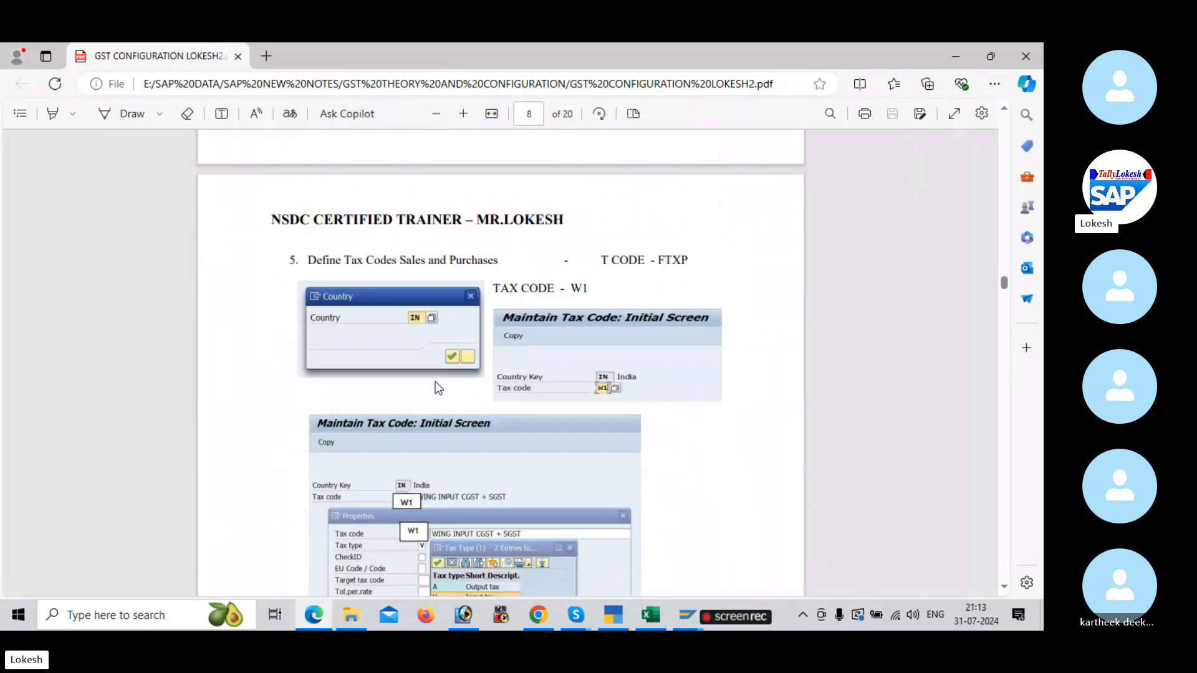
{"action": "scroll", "coordinate": [435, 382], "scroll_direction": "down", "scroll_amount": 1}
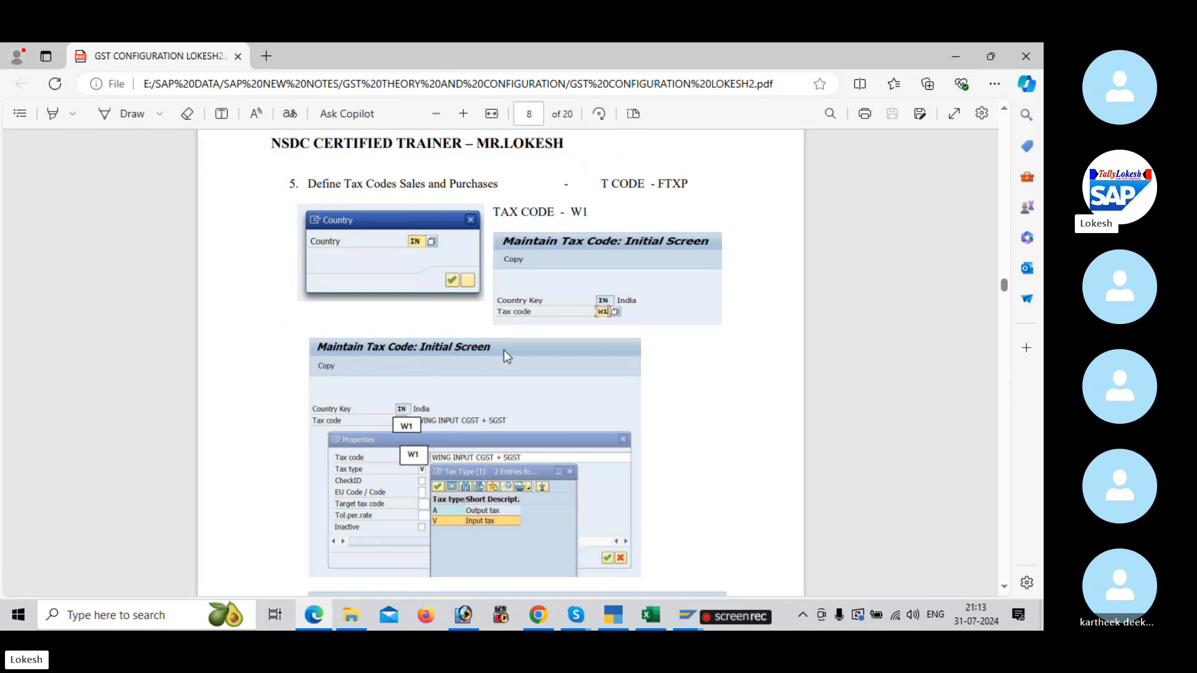
Step: Switch back to SAP and start tax code B1 with the description BULT INPUT CGST + SGST
{"action": "key", "text": "alt+Tab"}
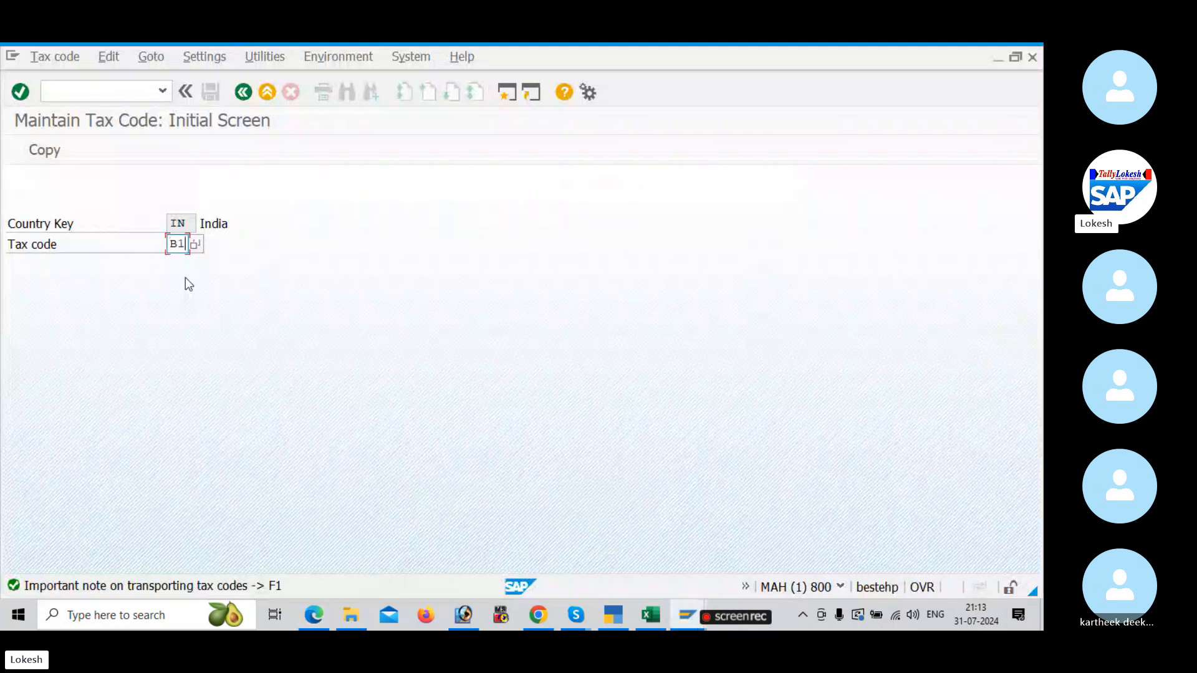
{"action": "key", "text": "Return"}
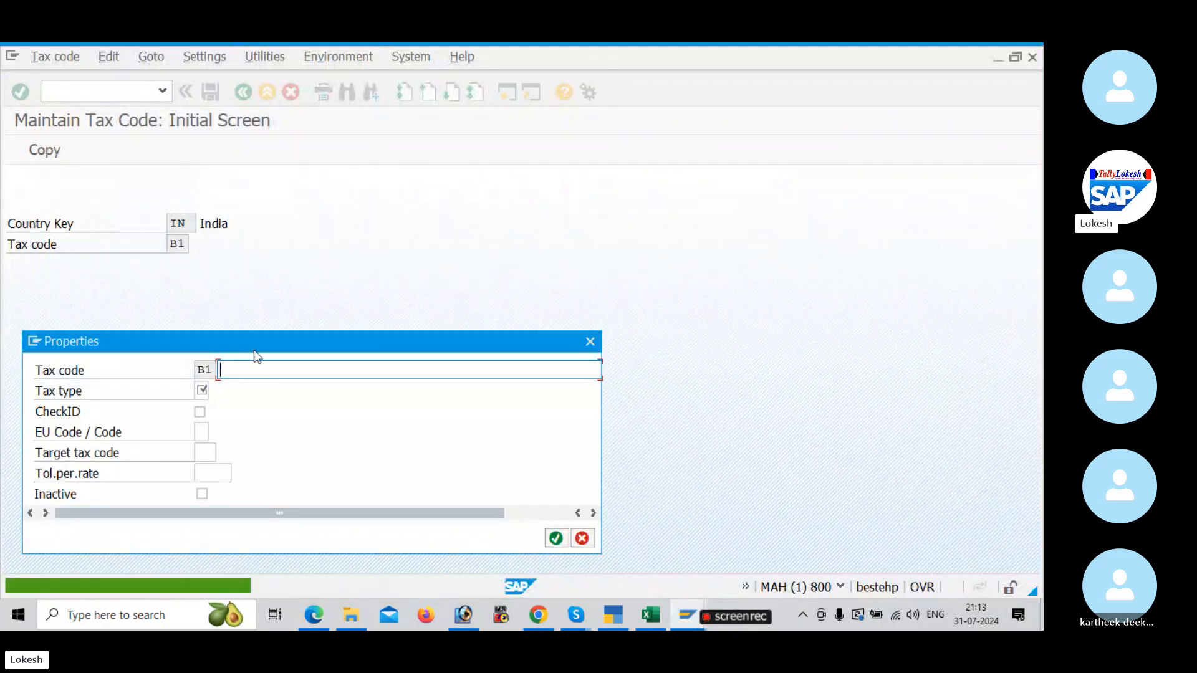
{"action": "type", "text": "I"}
{"action": "left_click", "coordinate": [285, 391]}
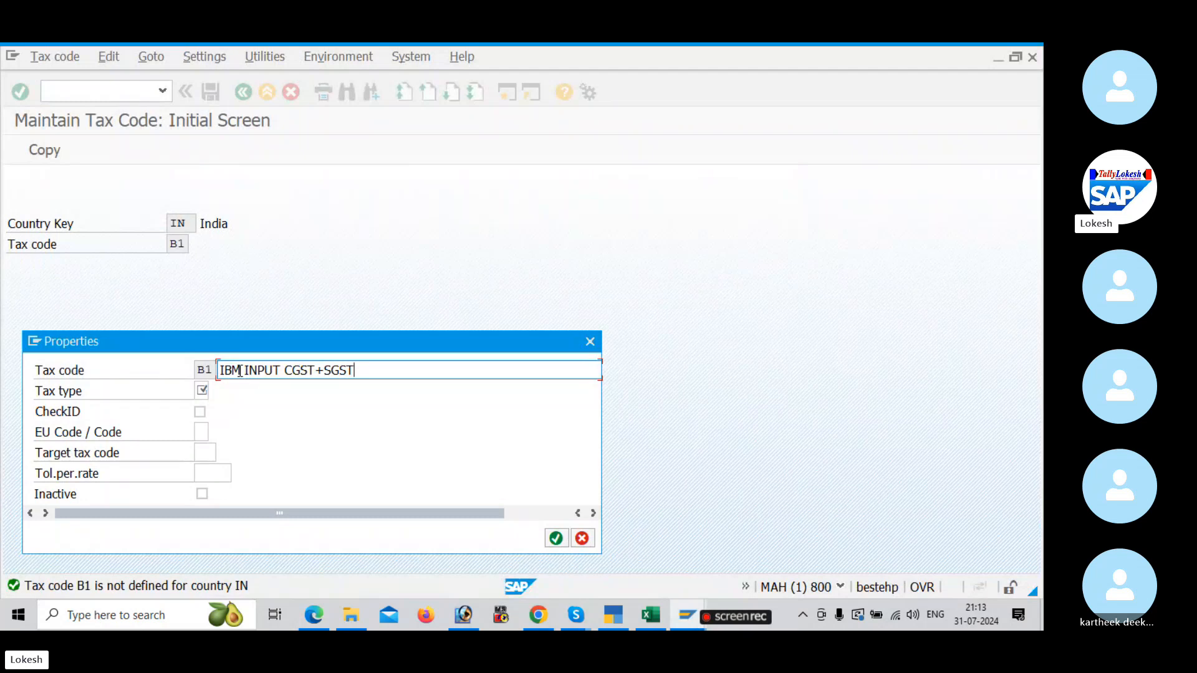
{"action": "left_click_drag", "start_coordinate": [241, 373], "coordinate": [190, 360]}
{"action": "type", "text": "BULT"}
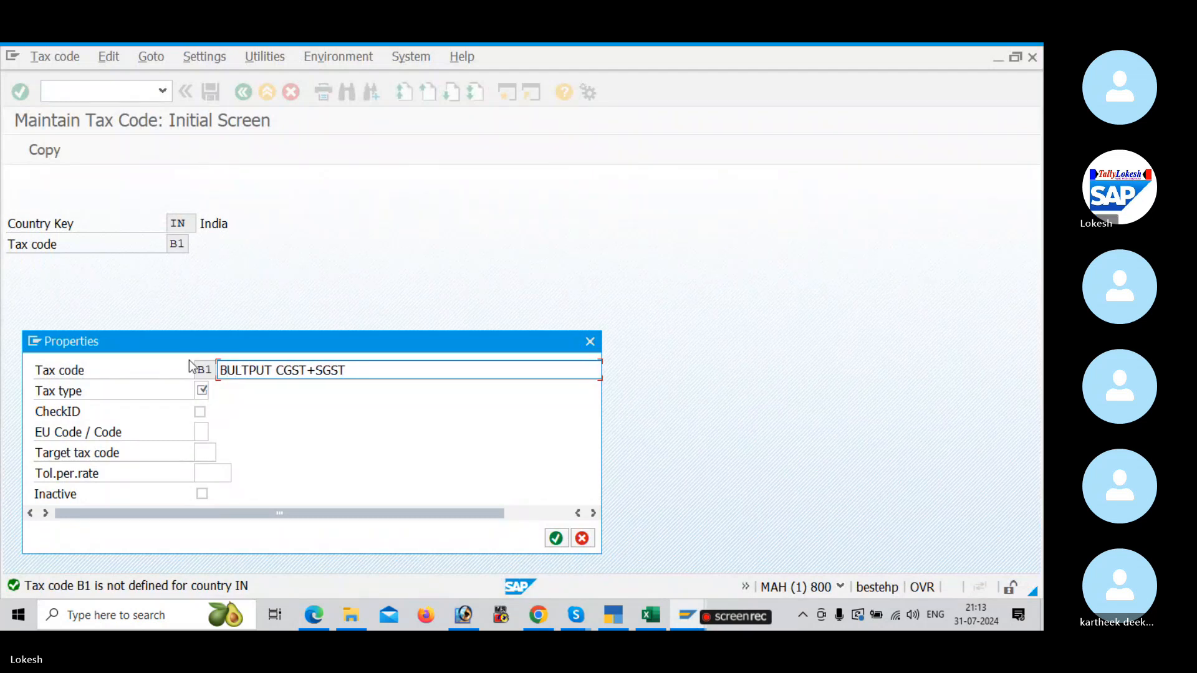
{"action": "type", "text": " INPUT C"}
{"action": "type", "text": "GST +"}
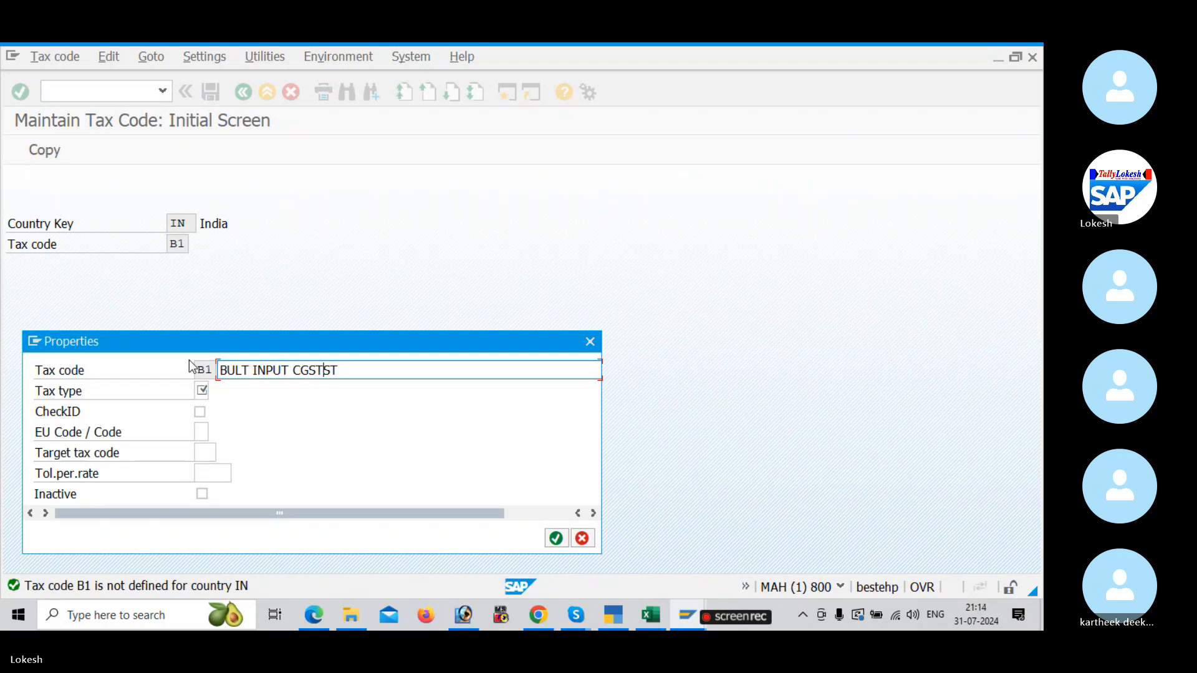
{"action": "type", "text": " SGST"}
Step: Set the tax type of tax code B1 to V, Input tax
{"action": "left_click", "coordinate": [202, 391]}
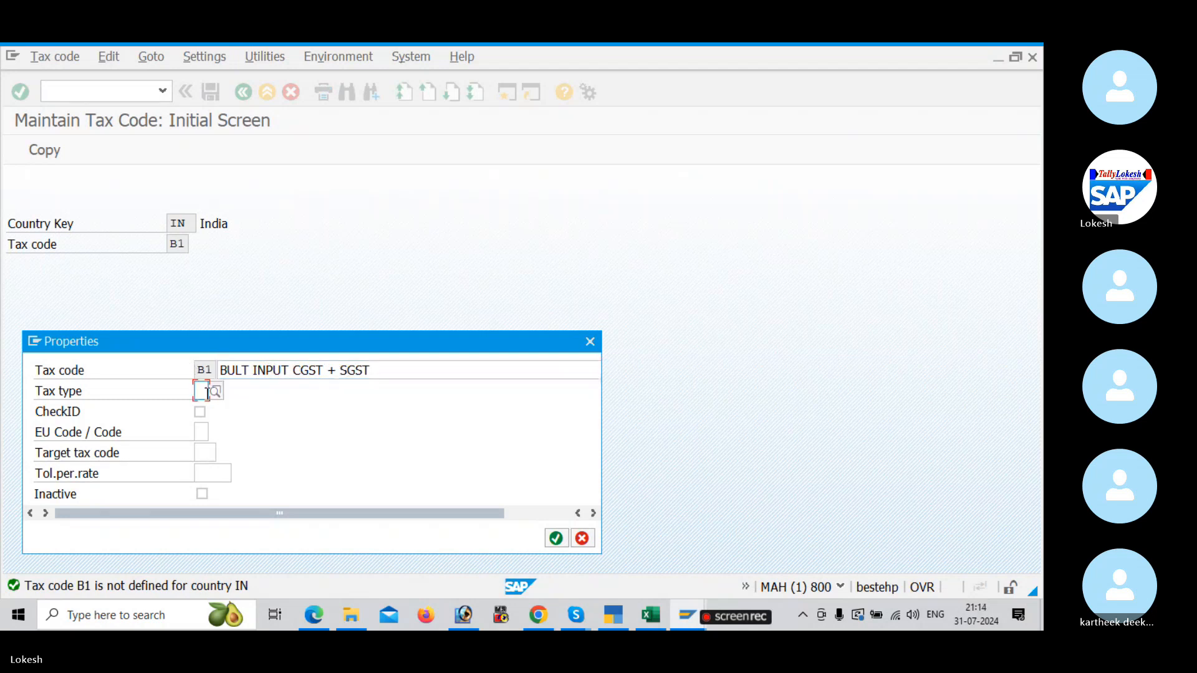
{"action": "left_click", "coordinate": [217, 393]}
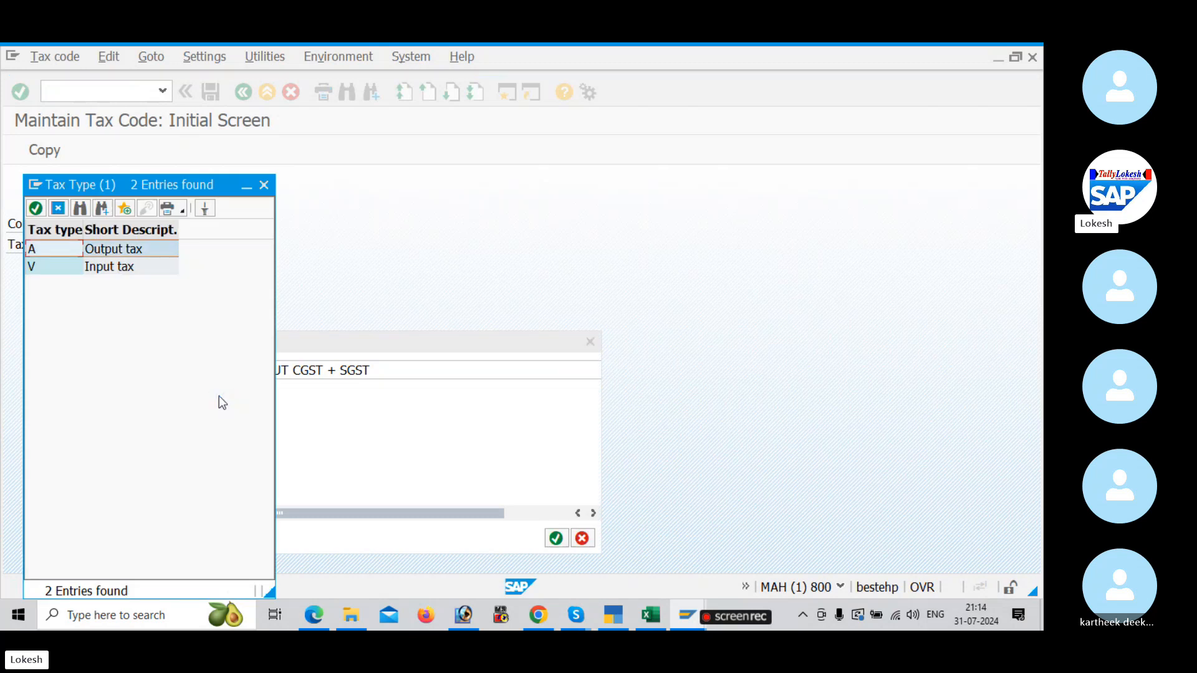
{"action": "left_click", "coordinate": [127, 270]}
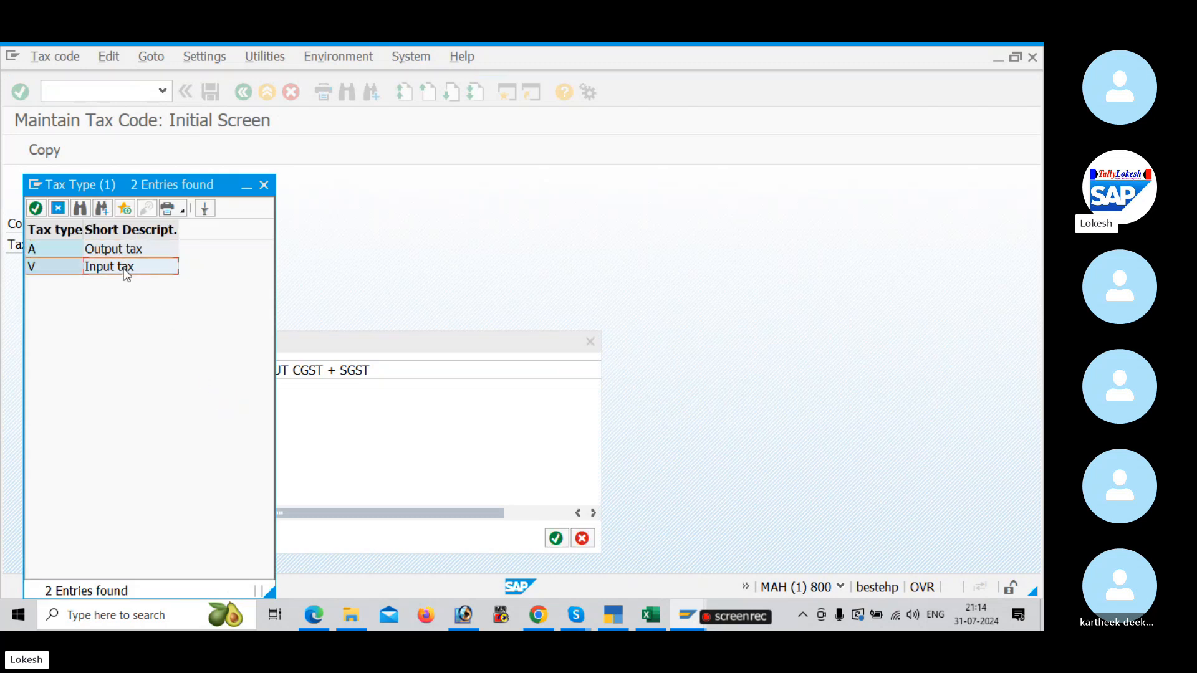
{"action": "double_click", "coordinate": [127, 271]}
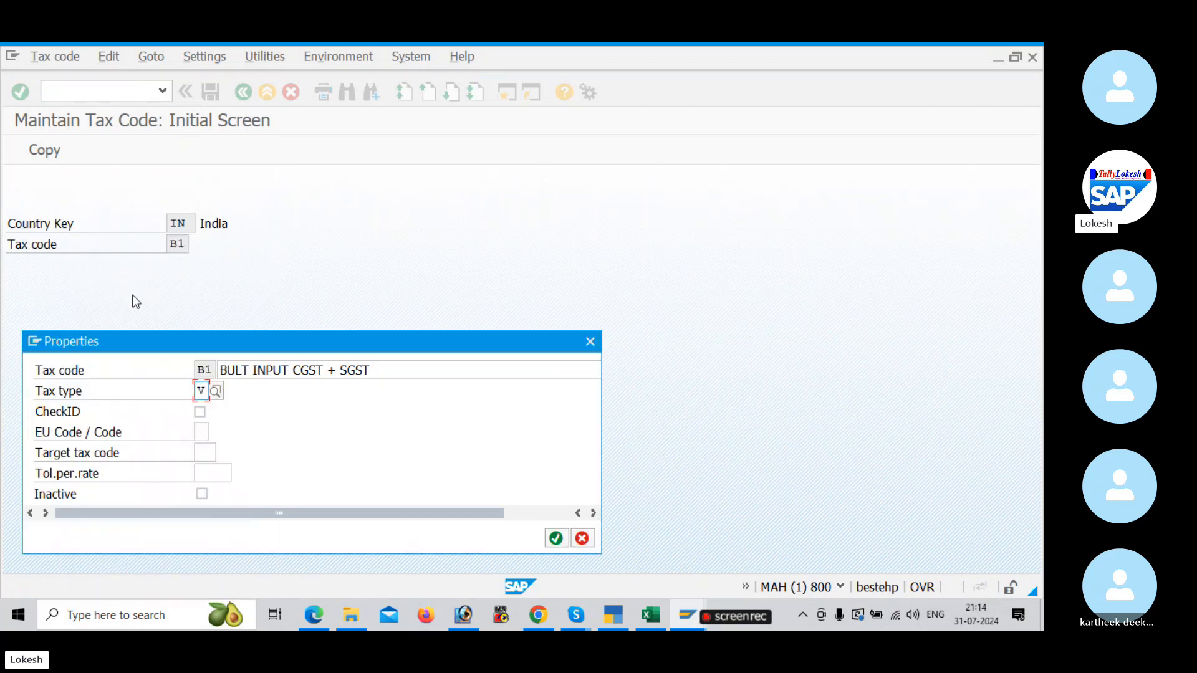
Step: Check the tax rates example in the Edge PDF, and return to SAP to confirm the properties of B1
{"action": "key", "text": "alt+Tab"}
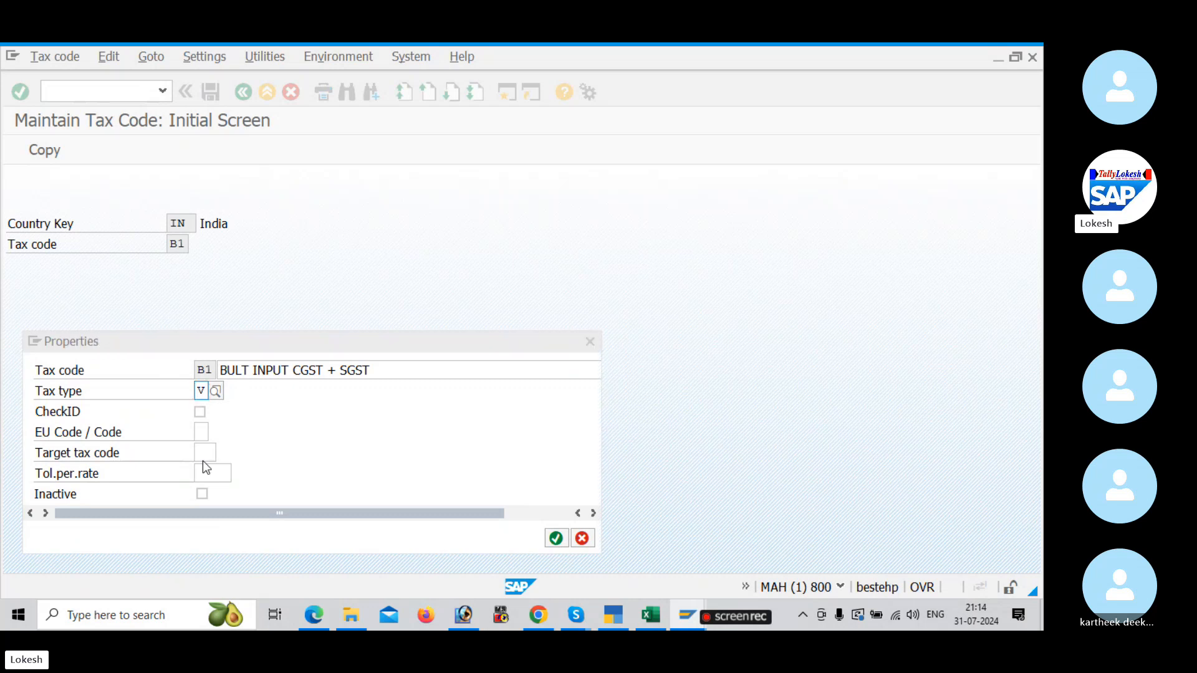
{"action": "scroll", "coordinate": [302, 461], "scroll_direction": "down", "scroll_amount": 2}
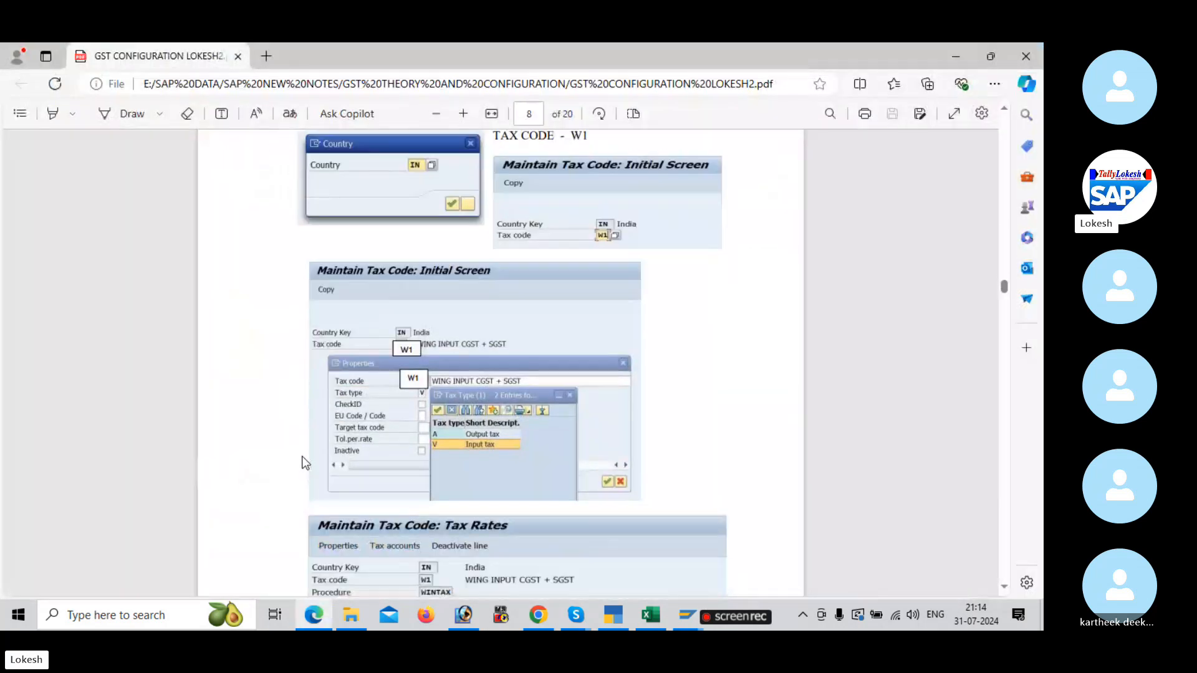
{"action": "scroll", "coordinate": [395, 399], "scroll_direction": "down", "scroll_amount": 4}
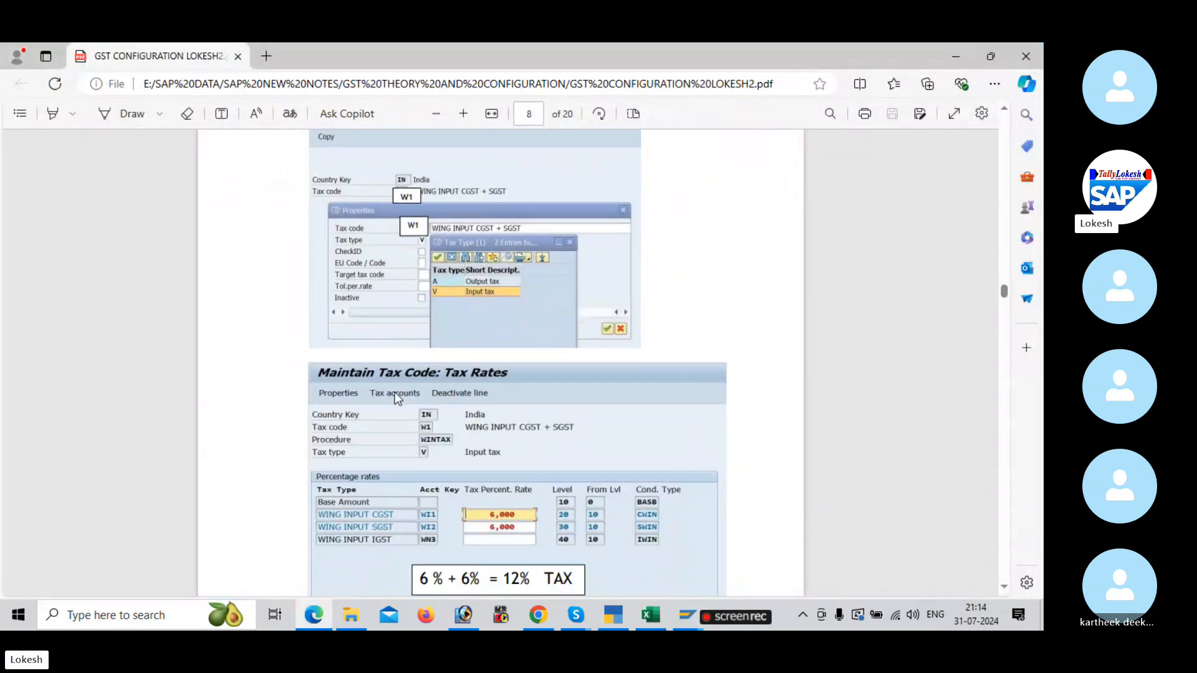
{"action": "key", "text": "alt+Tab"}
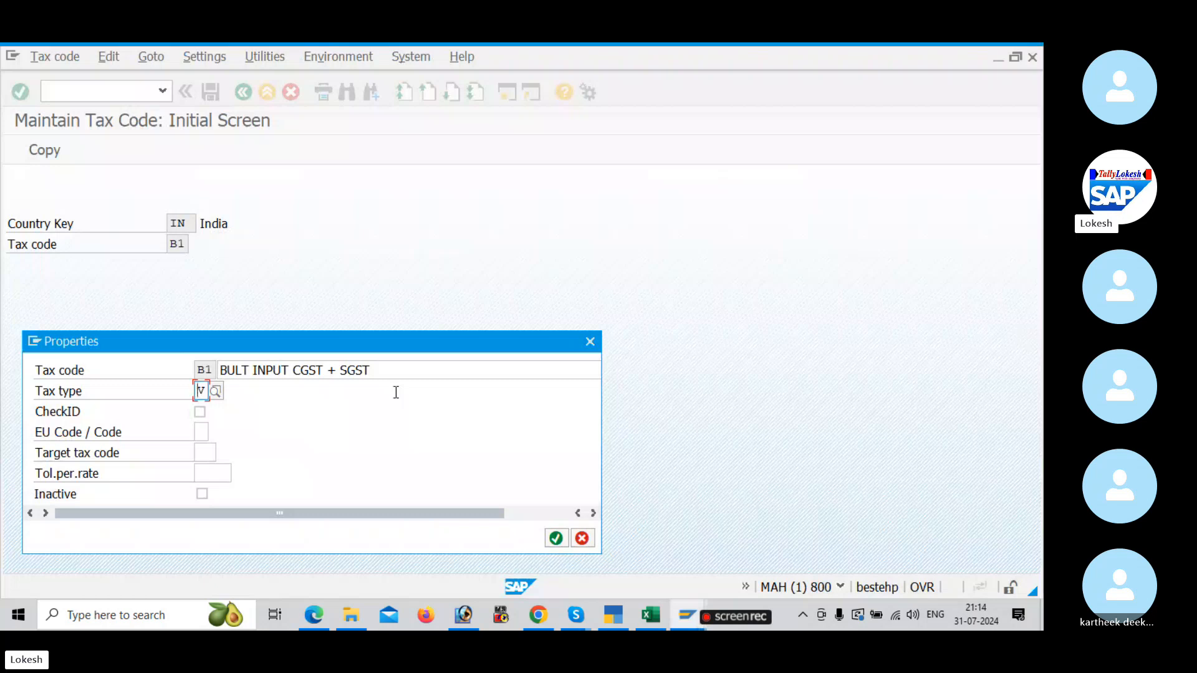
{"action": "key", "text": "Return"}
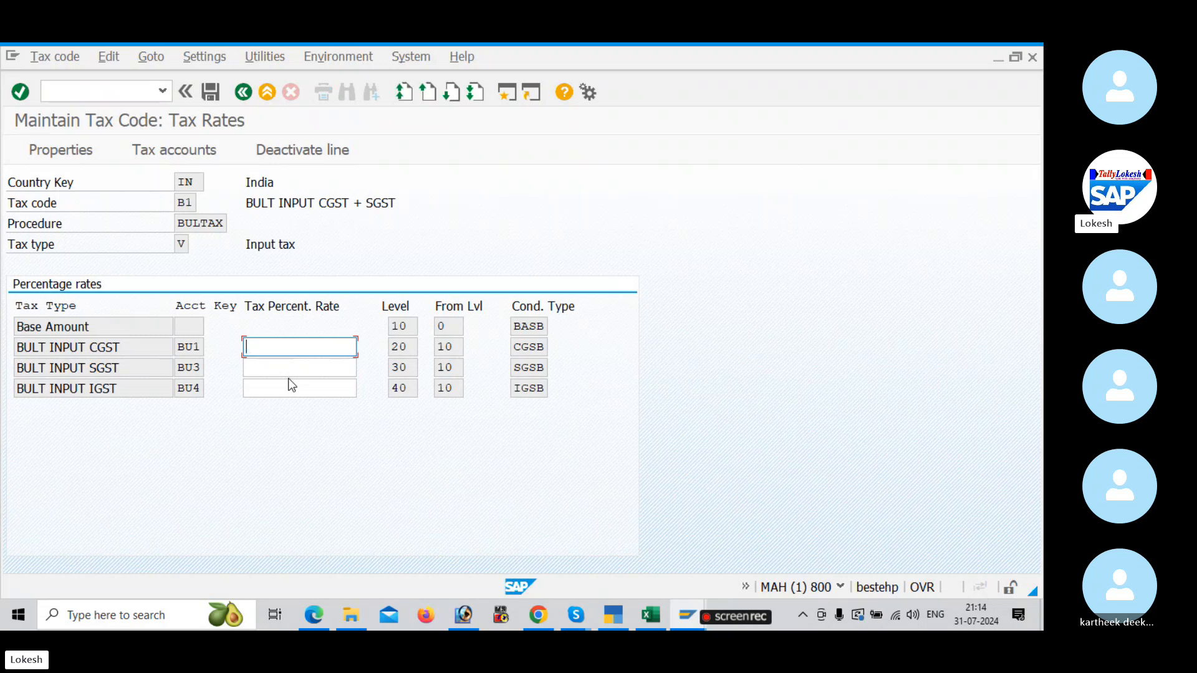
Step: Open the Goods and Services Tax (GST) presentation in PowerPoint, review the Excluding Tax purchase example on slide 18, and return to SAP
{"action": "mouse_move", "coordinate": [364, 617]}
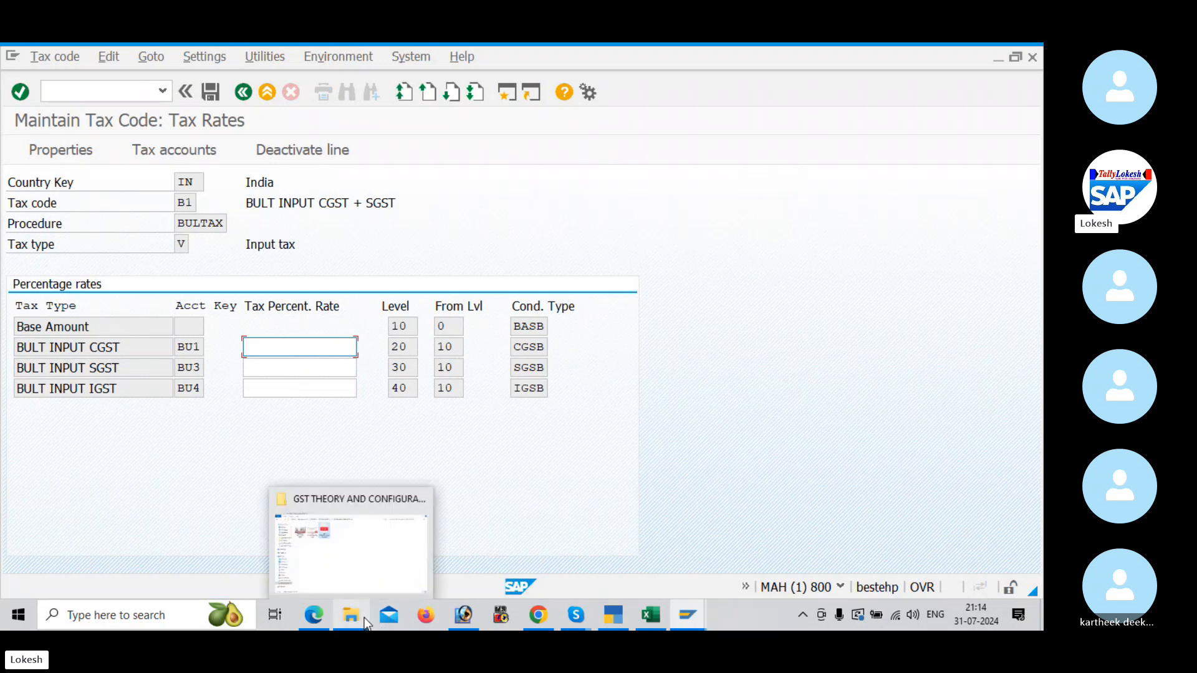
{"action": "left_click", "coordinate": [352, 540]}
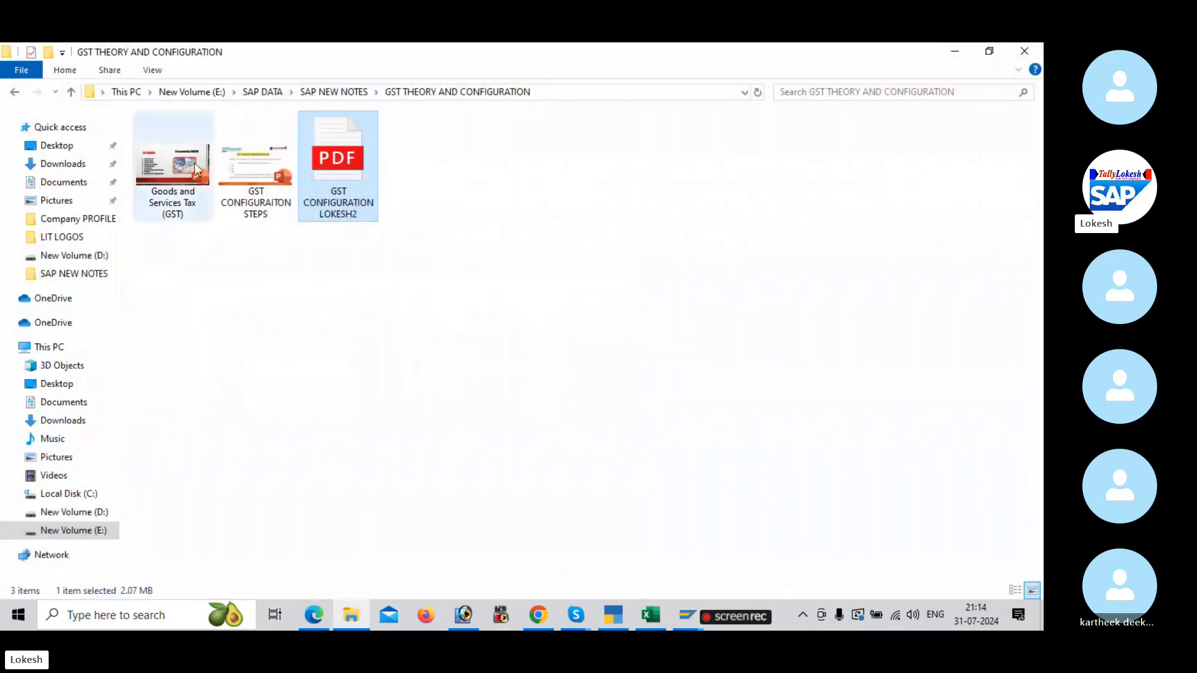
{"action": "double_click", "coordinate": [181, 165]}
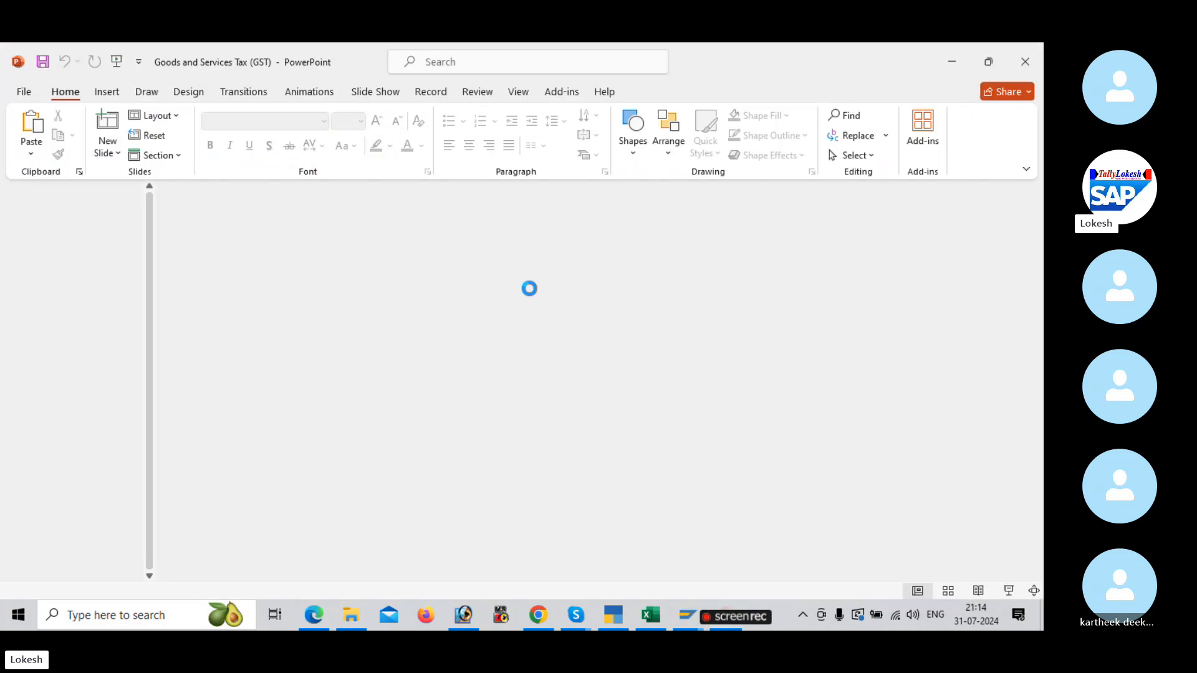
{"action": "left_click", "coordinate": [711, 472]}
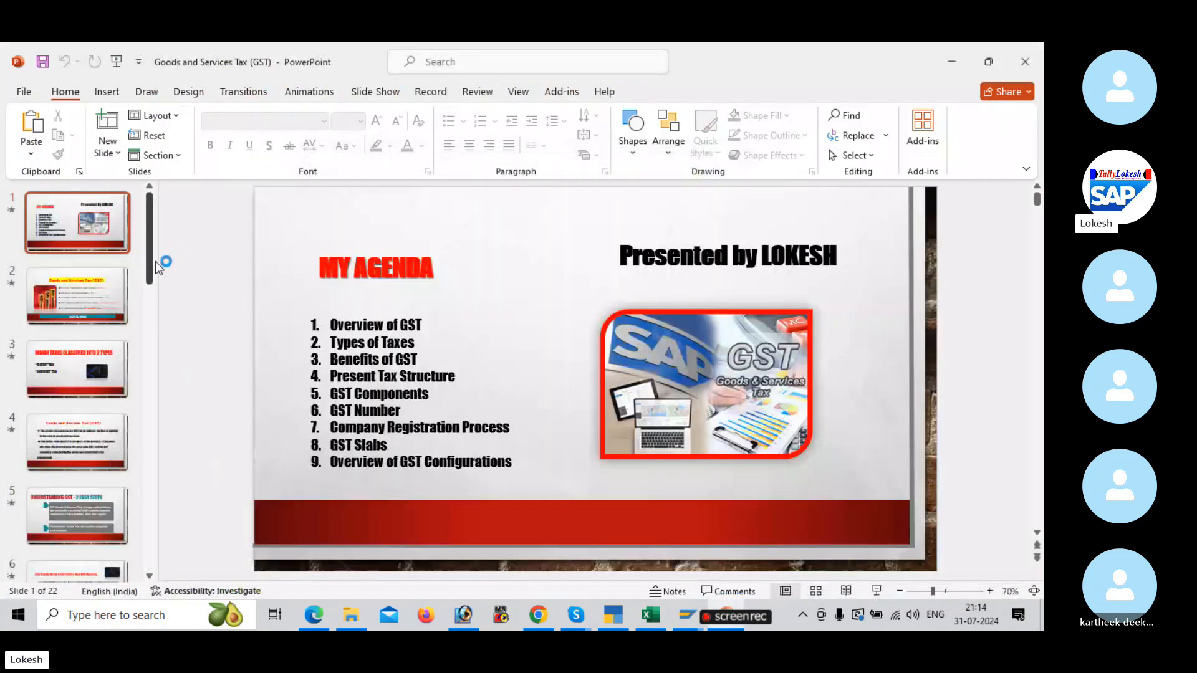
{"action": "scroll", "coordinate": [107, 456], "scroll_direction": "down", "scroll_amount": 10}
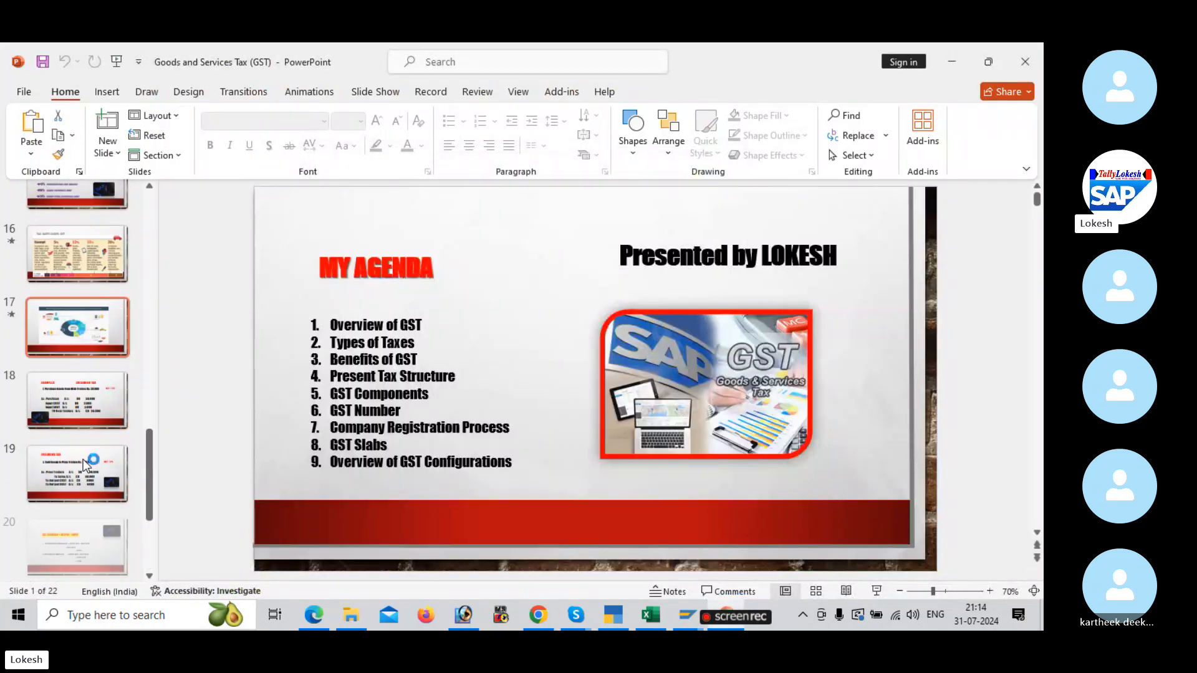
{"action": "scroll", "coordinate": [84, 459], "scroll_direction": "down", "scroll_amount": 1}
{"action": "left_click", "coordinate": [107, 322]}
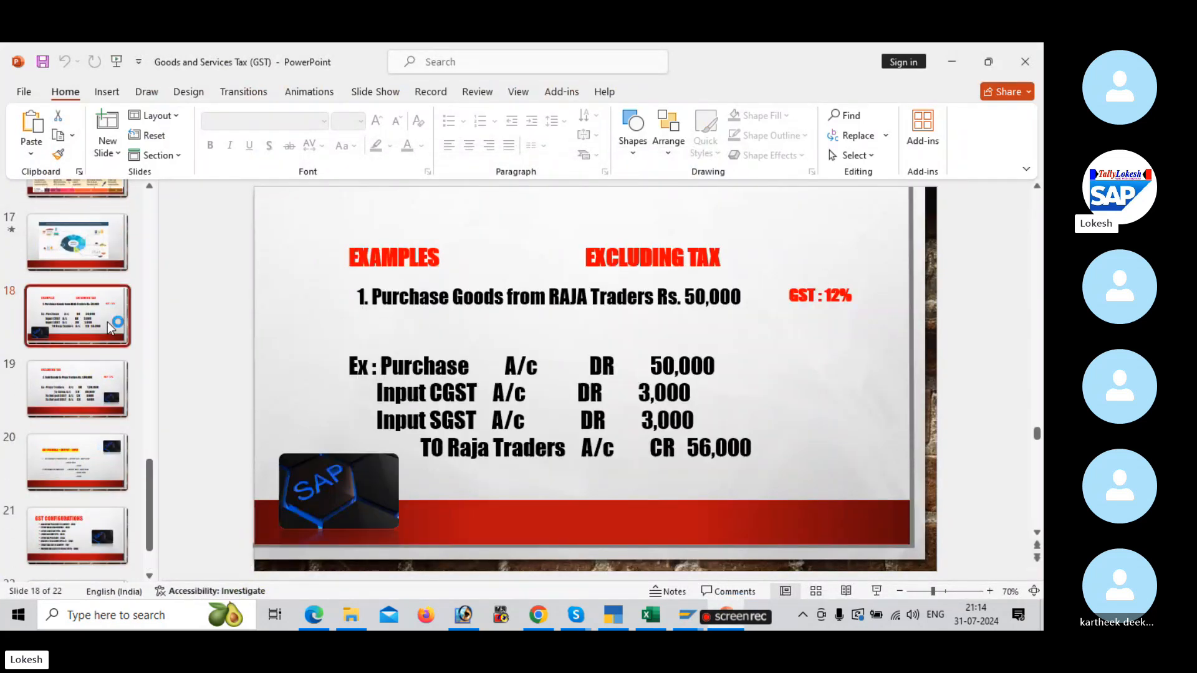
{"action": "left_click", "coordinate": [819, 300]}
{"action": "key", "text": "alt+Tab"}
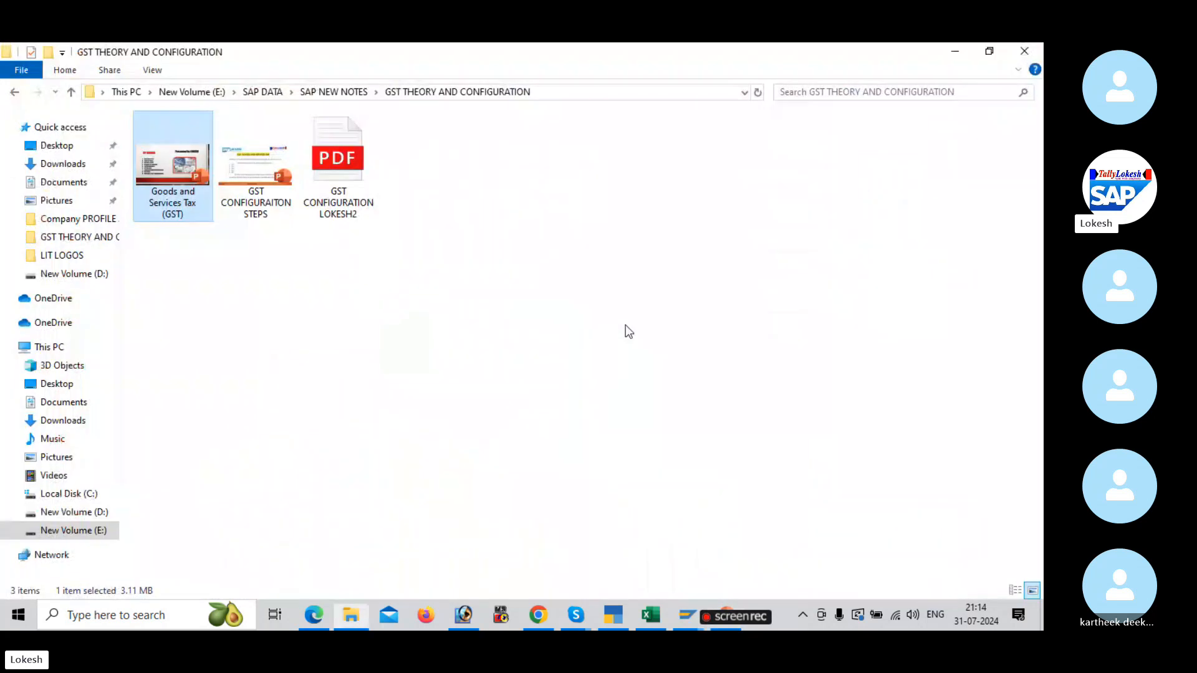
{"action": "key", "text": "alt+Tab"}
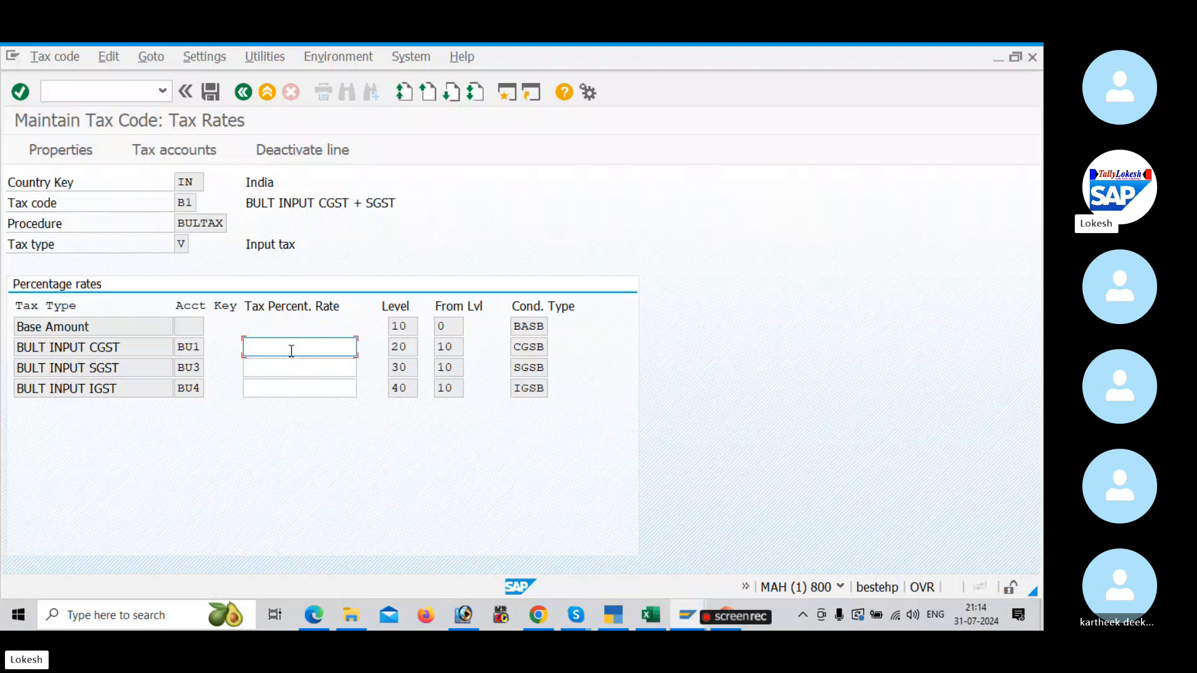
Step: Set the CGST and SGST rates of tax code B1 to 6 each, checking the Edge PDF example, and save the code in SAP
{"action": "left_click", "coordinate": [291, 363]}
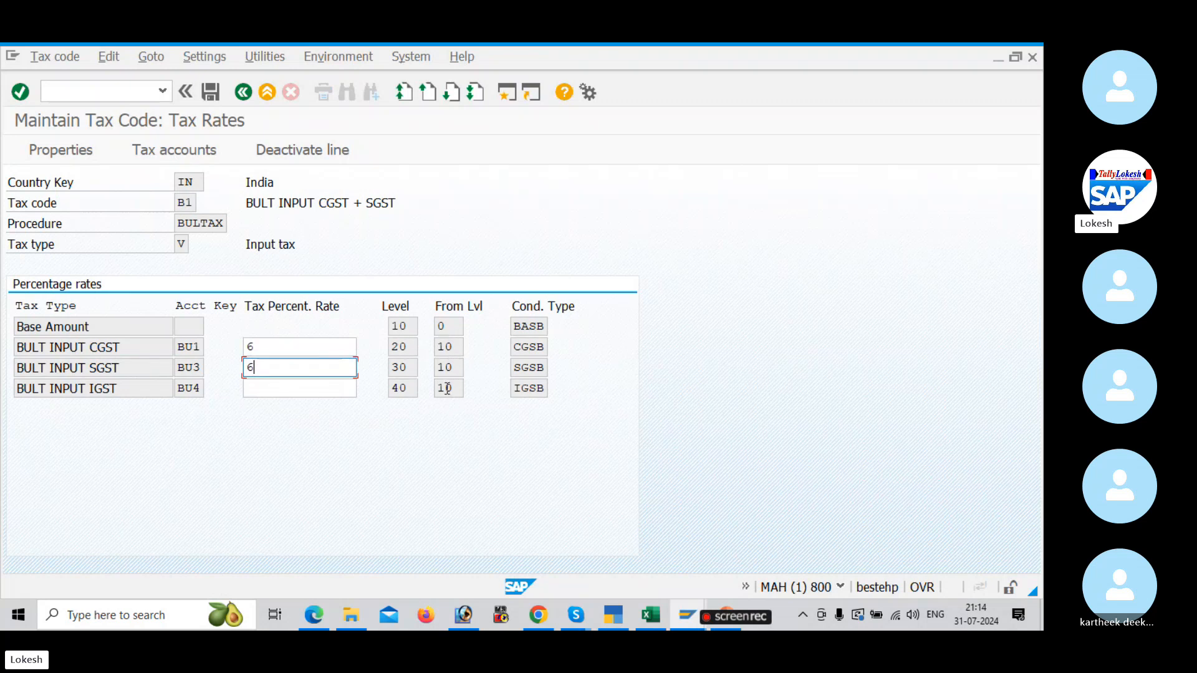
{"action": "key", "text": "alt+Tab"}
{"action": "key", "text": "alt+Tab"}
{"action": "key", "text": "alt+Tab"}
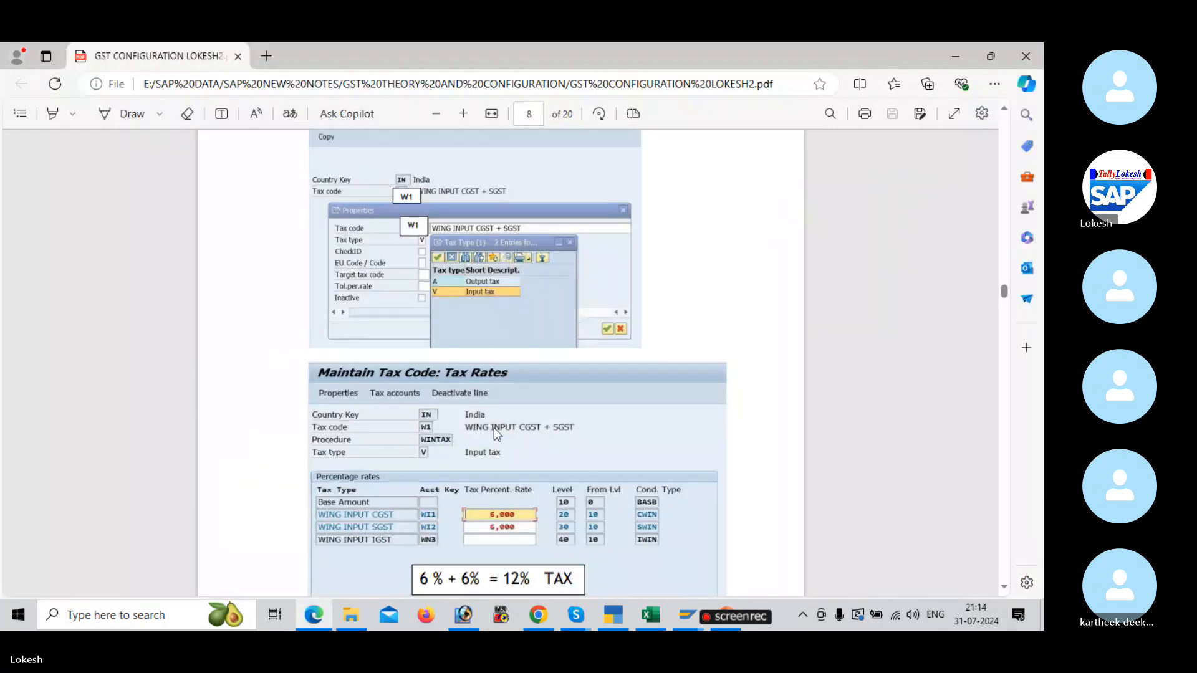
{"action": "scroll", "coordinate": [494, 428], "scroll_direction": "down", "scroll_amount": 3}
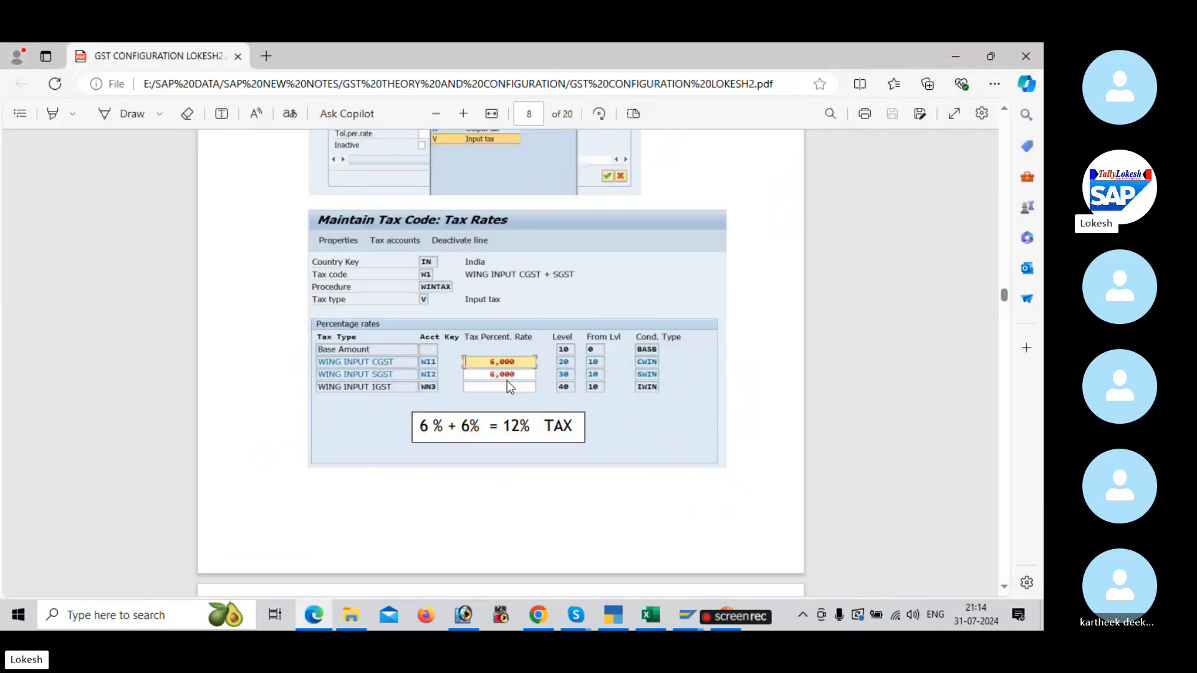
{"action": "key", "text": "alt+Tab"}
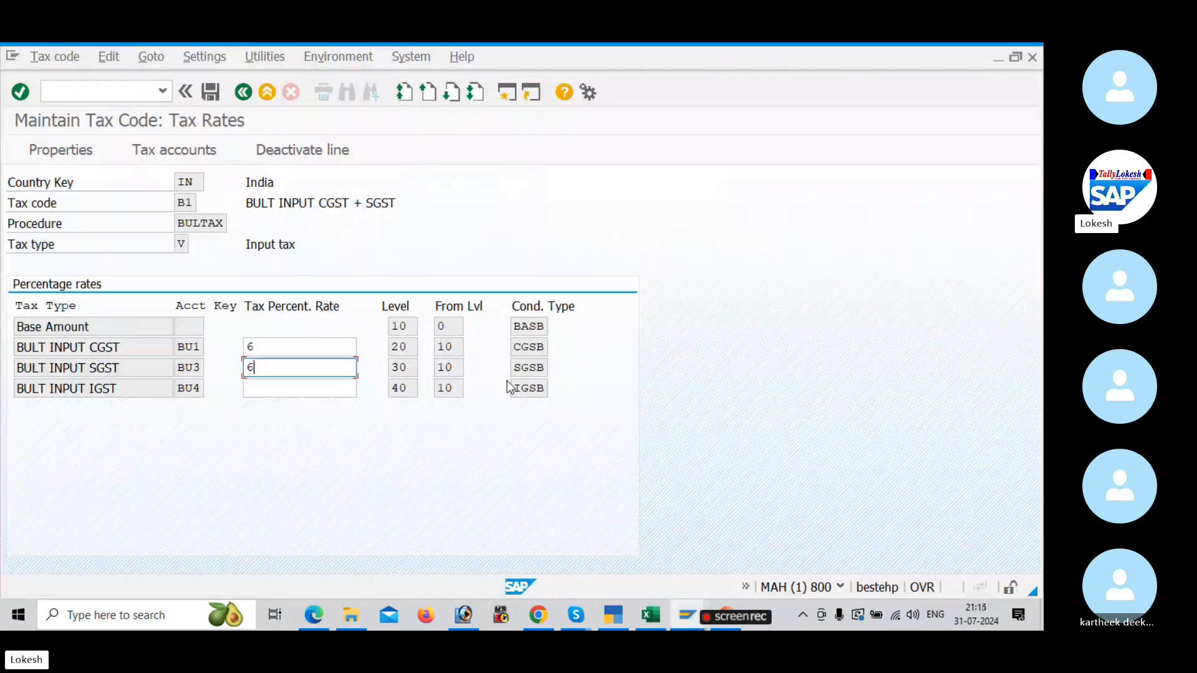
{"action": "key", "text": "Return"}
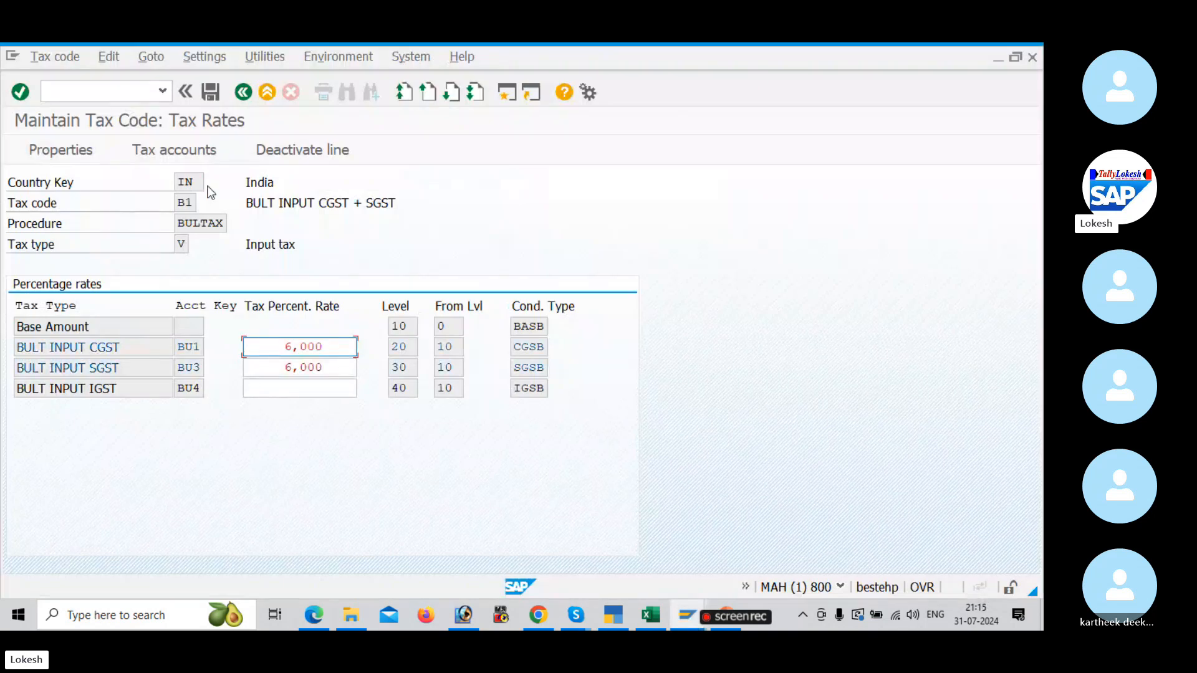
{"action": "left_click", "coordinate": [210, 92]}
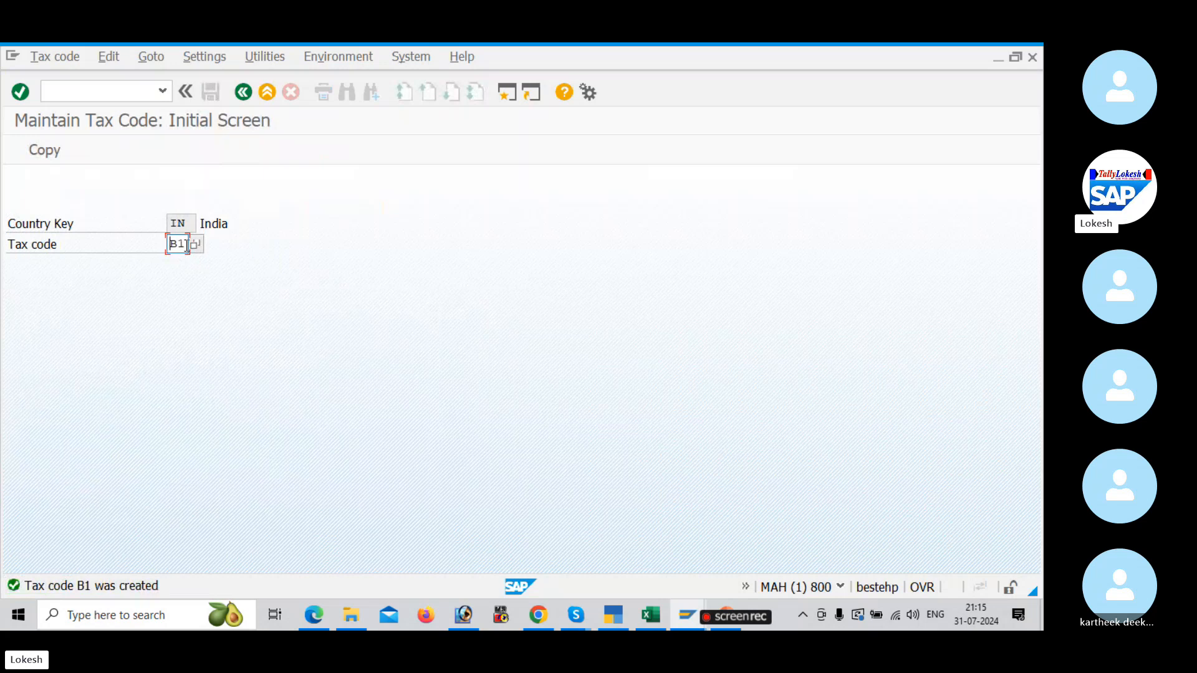
Step: Start tax code B2 with the description BULT INPUT IGST
{"action": "key", "text": "BackSpace"}
{"action": "type", "text": "2"}
{"action": "key", "text": "Return"}
{"action": "left_click", "coordinate": [312, 370]}
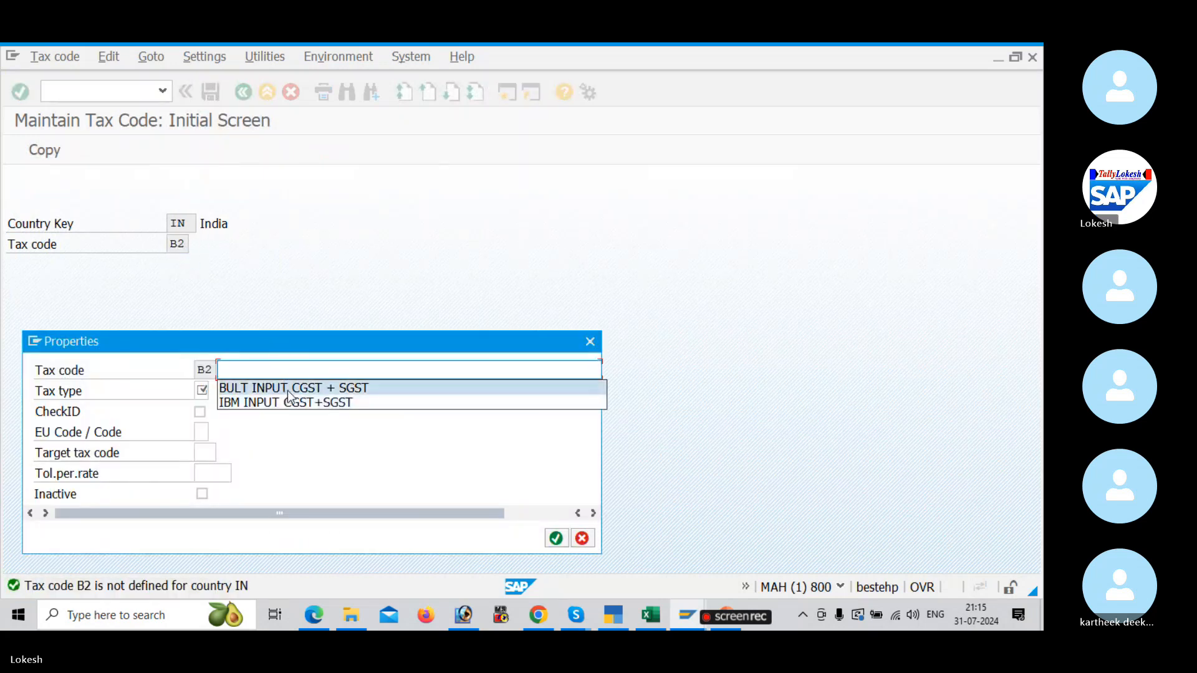
{"action": "left_click", "coordinate": [377, 387]}
{"action": "key", "text": "BackSpace"}
{"action": "key", "text": "BackSpace"}
{"action": "key", "text": "BackSpace"}
{"action": "key", "text": "BackSpace"}
{"action": "key", "text": "BackSpace"}
{"action": "key", "text": "BackSpace"}
{"action": "key", "text": "BackSpace"}
{"action": "key", "text": "BackSpace"}
{"action": "key", "text": "BackSpace"}
{"action": "key", "text": "BackSpace"}
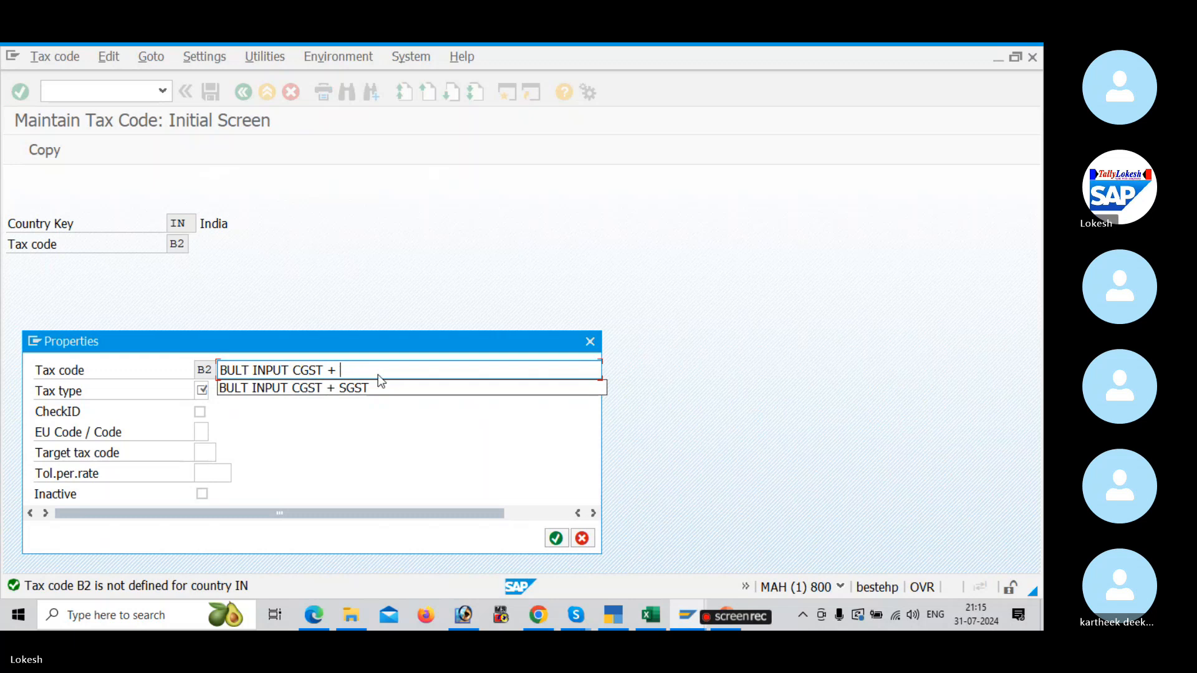
{"action": "key", "text": "BackSpace"}
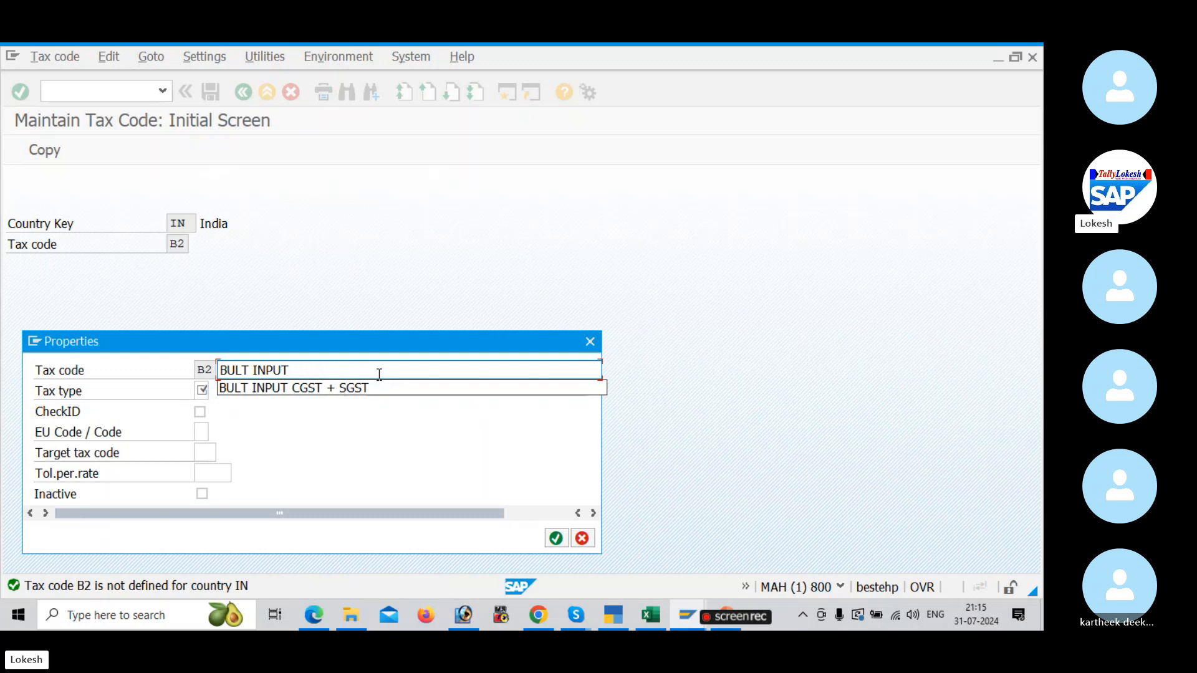
{"action": "type", "text": "I"}
{"action": "key", "text": "BackSpace"}
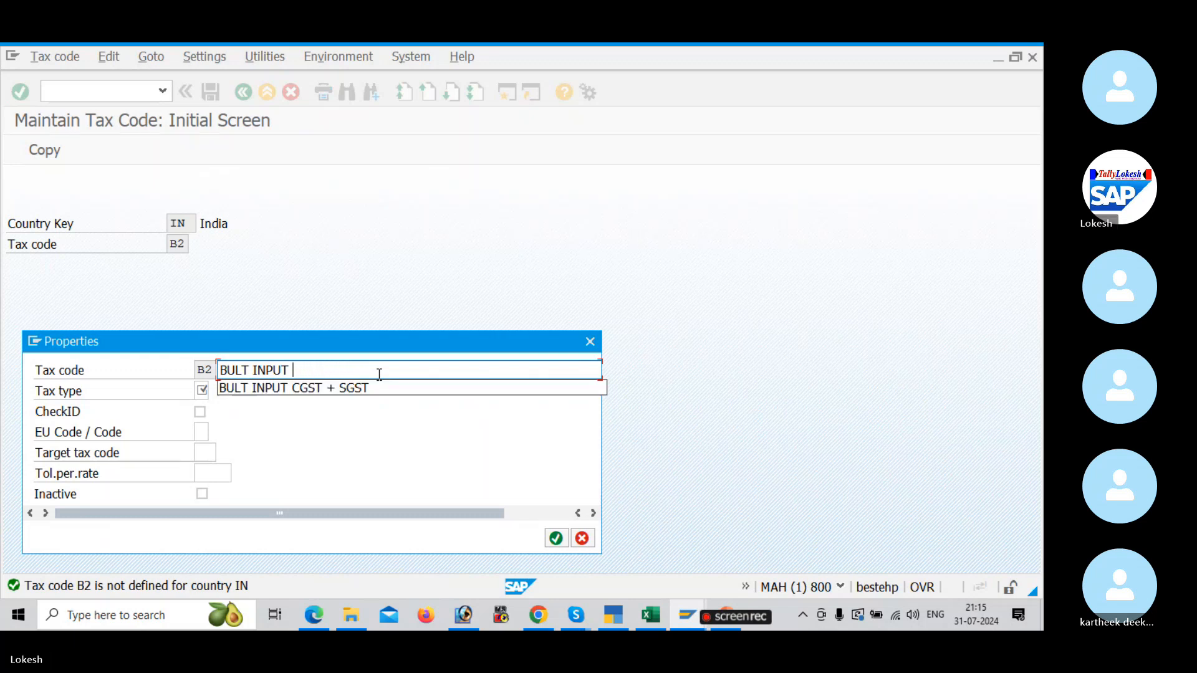
{"action": "type", "text": "IGST"}
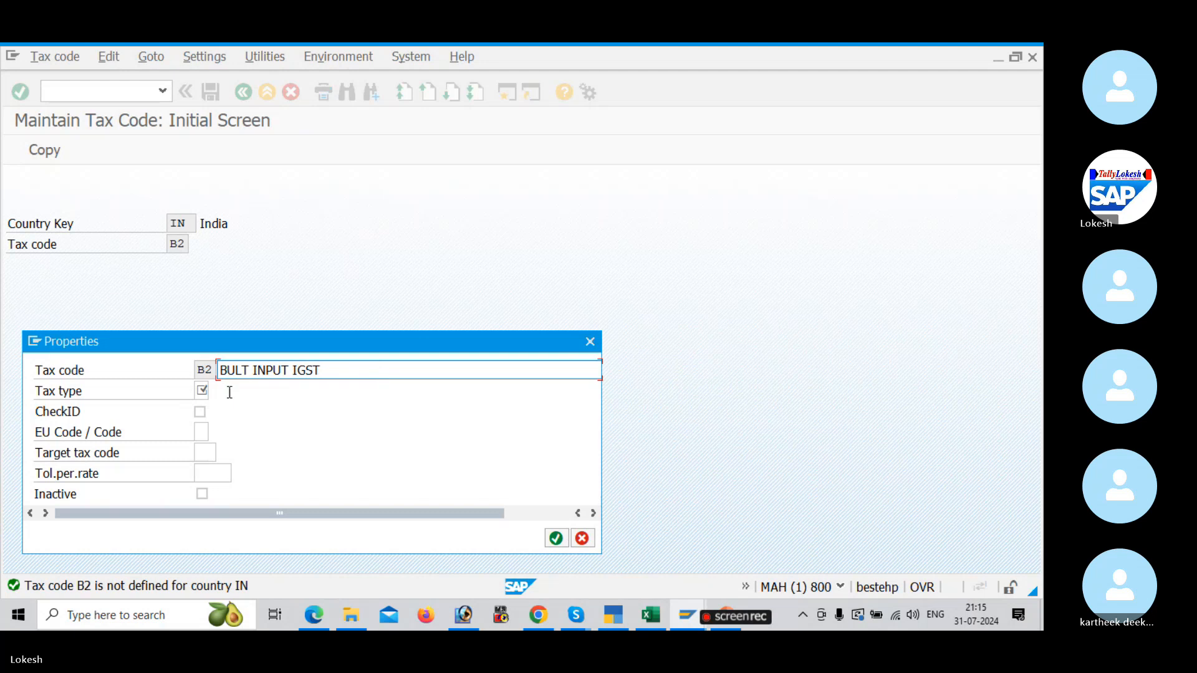
Step: Set the tax type of tax code B2 to V, Input tax, and confirm its properties
{"action": "left_click", "coordinate": [203, 391]}
{"action": "left_click", "coordinate": [216, 391]}
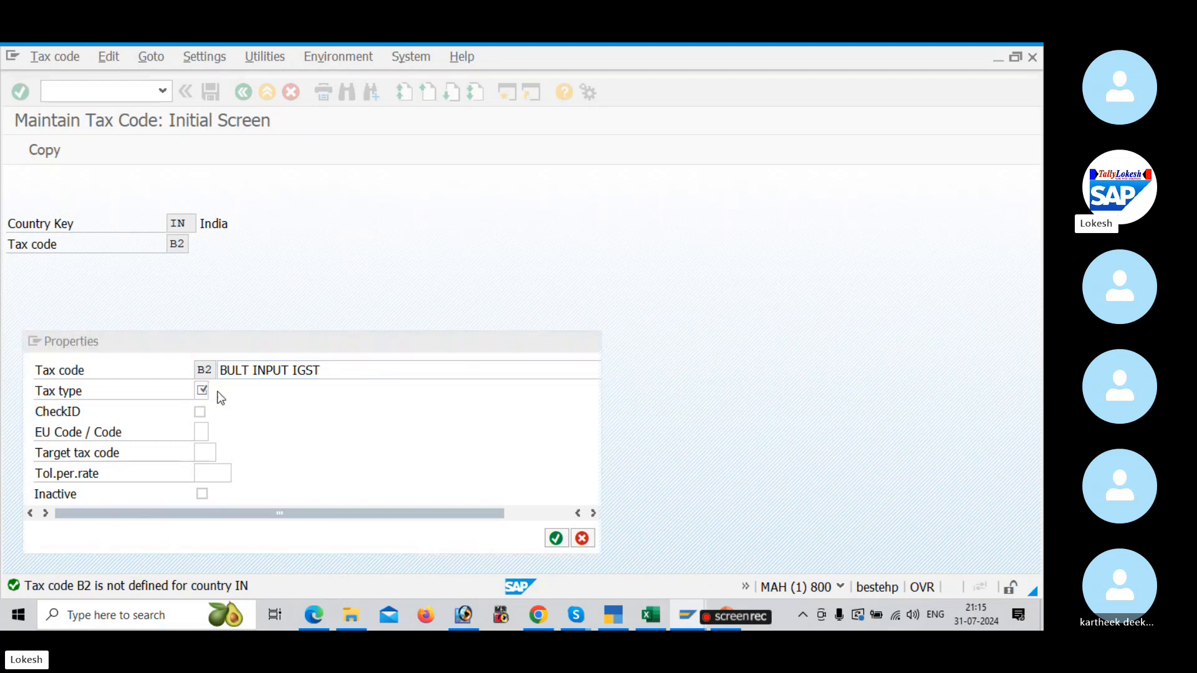
{"action": "double_click", "coordinate": [117, 267]}
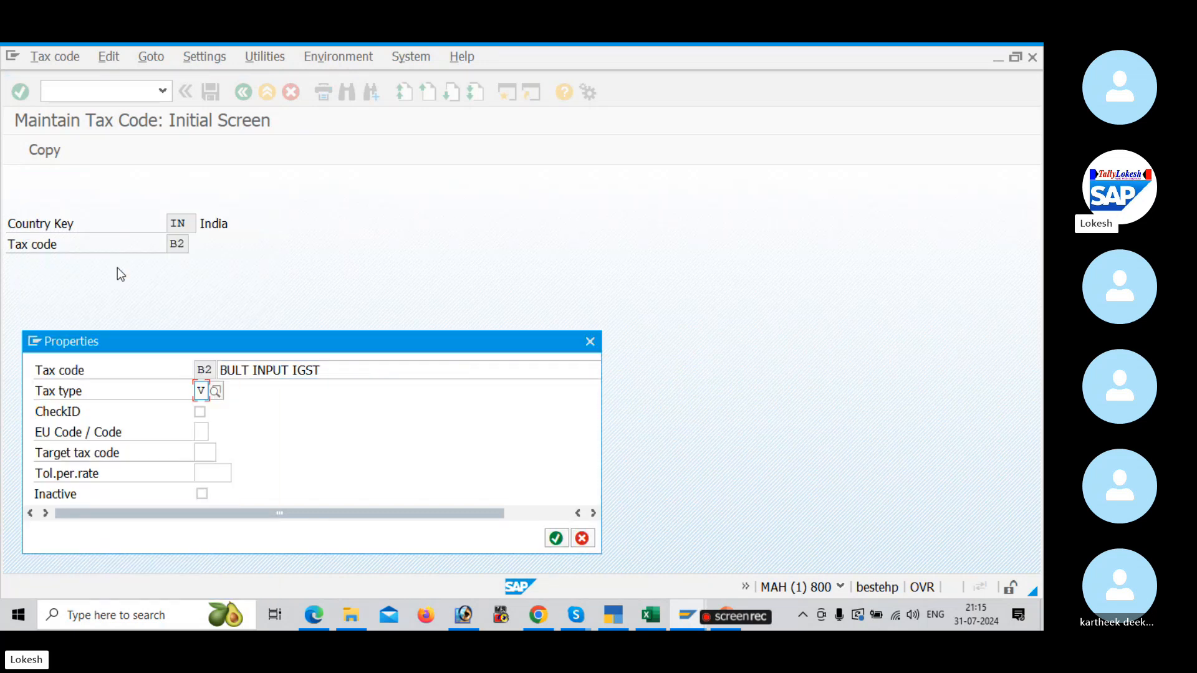
{"action": "key", "text": "Return"}
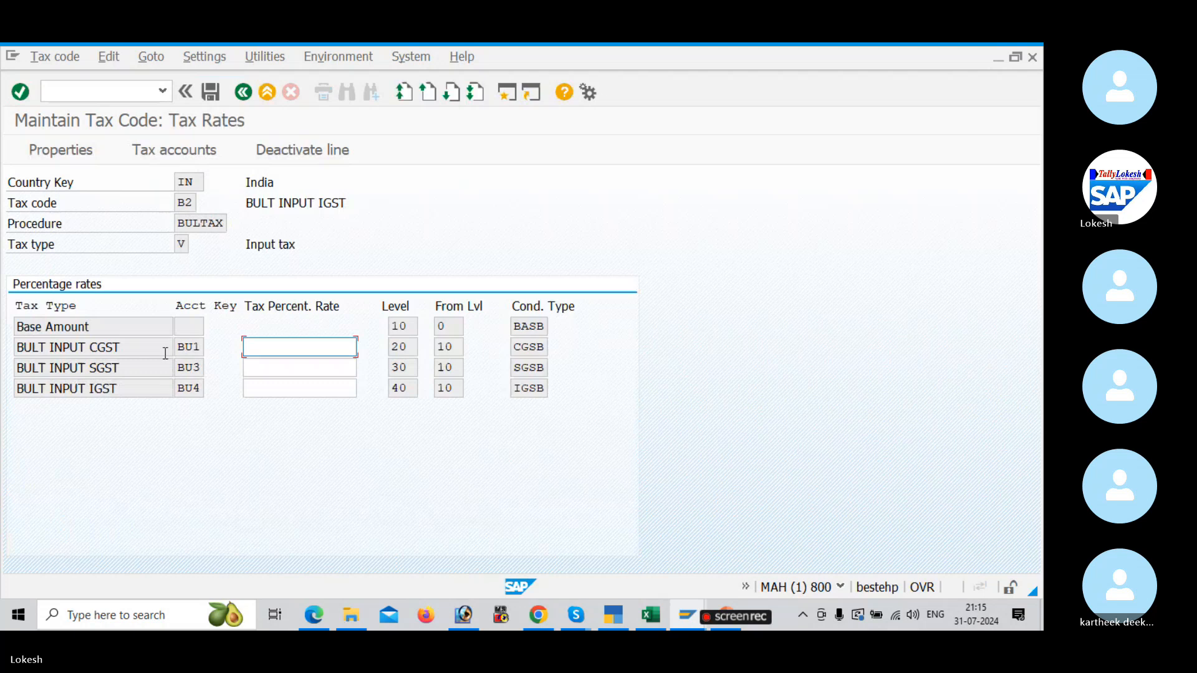
Step: Set the BULT INPUT IGST rate of tax code B2 to 12 and save the tax code
{"action": "left_click", "coordinate": [277, 388]}
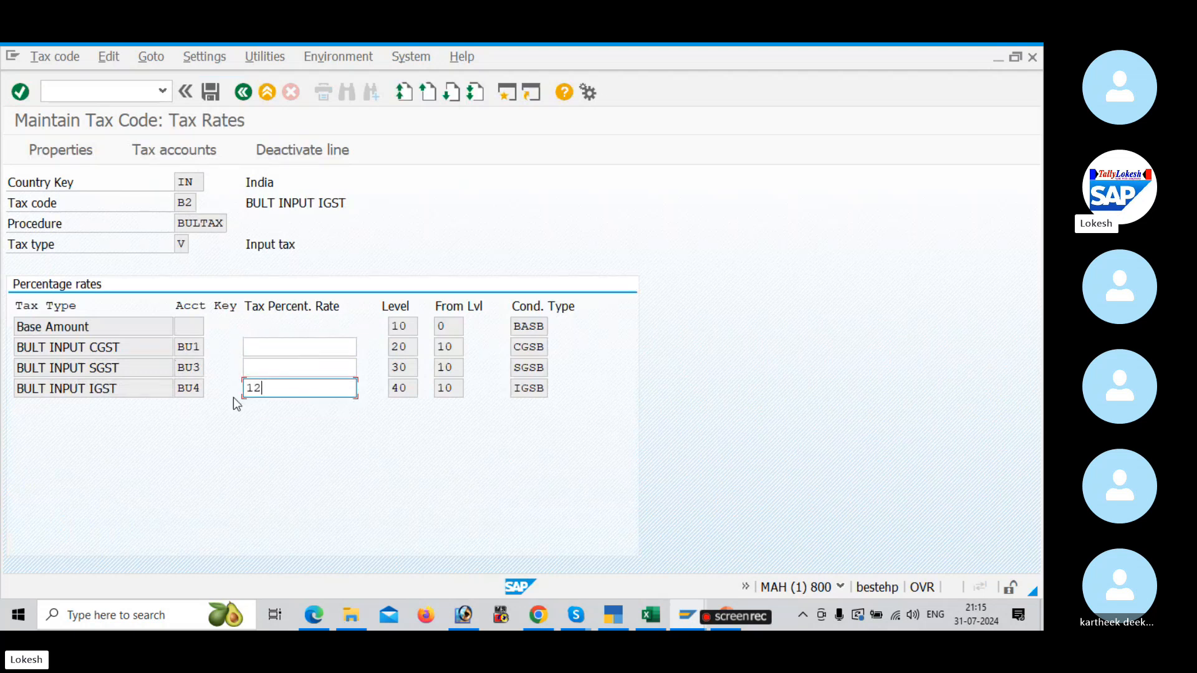
{"action": "key", "text": "Return"}
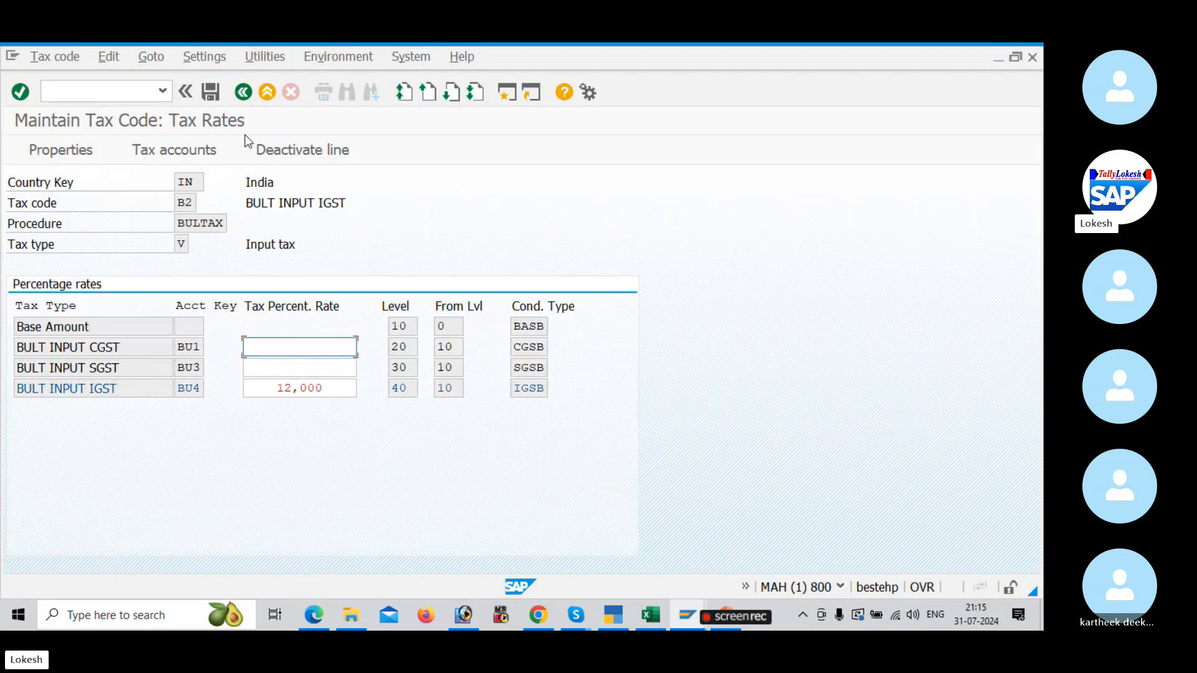
{"action": "left_click", "coordinate": [213, 94]}
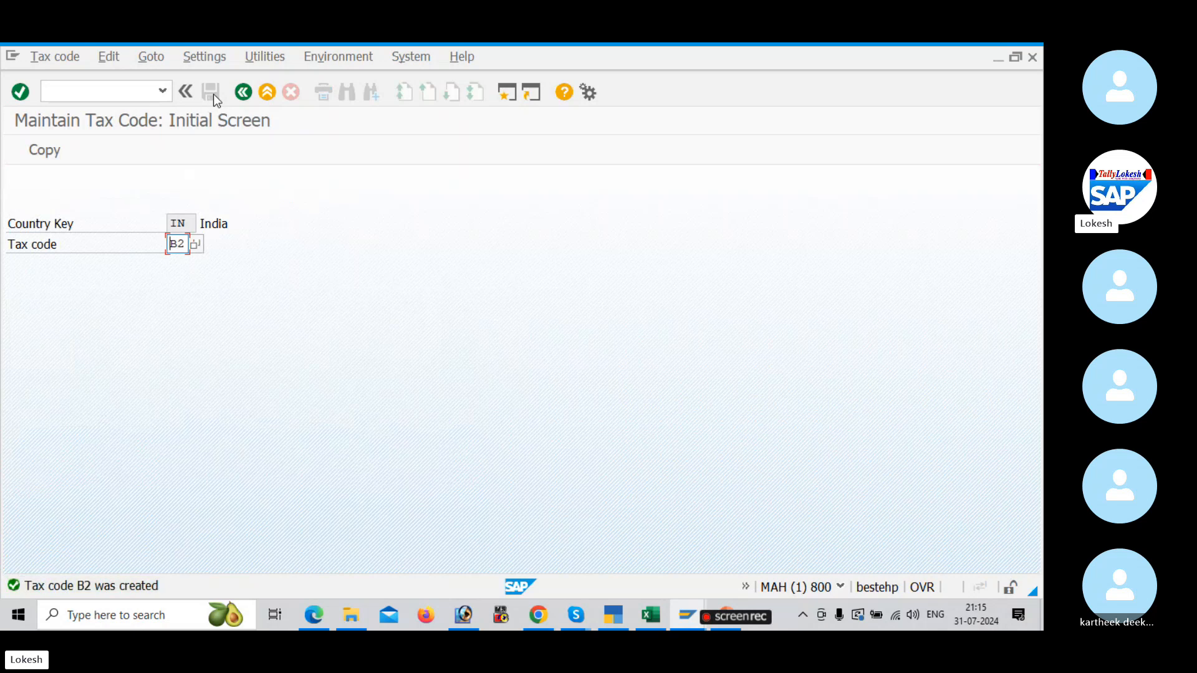
Step: Switch to the Excel GST sheet and record B1,B2 in cell D7 for Define Tax Codes Sales and Purchases
{"action": "key", "text": "alt+Tab"}
{"action": "key", "text": "alt+Tab"}
{"action": "key", "text": "alt+Tab"}
{"action": "key", "text": "alt+Tab"}
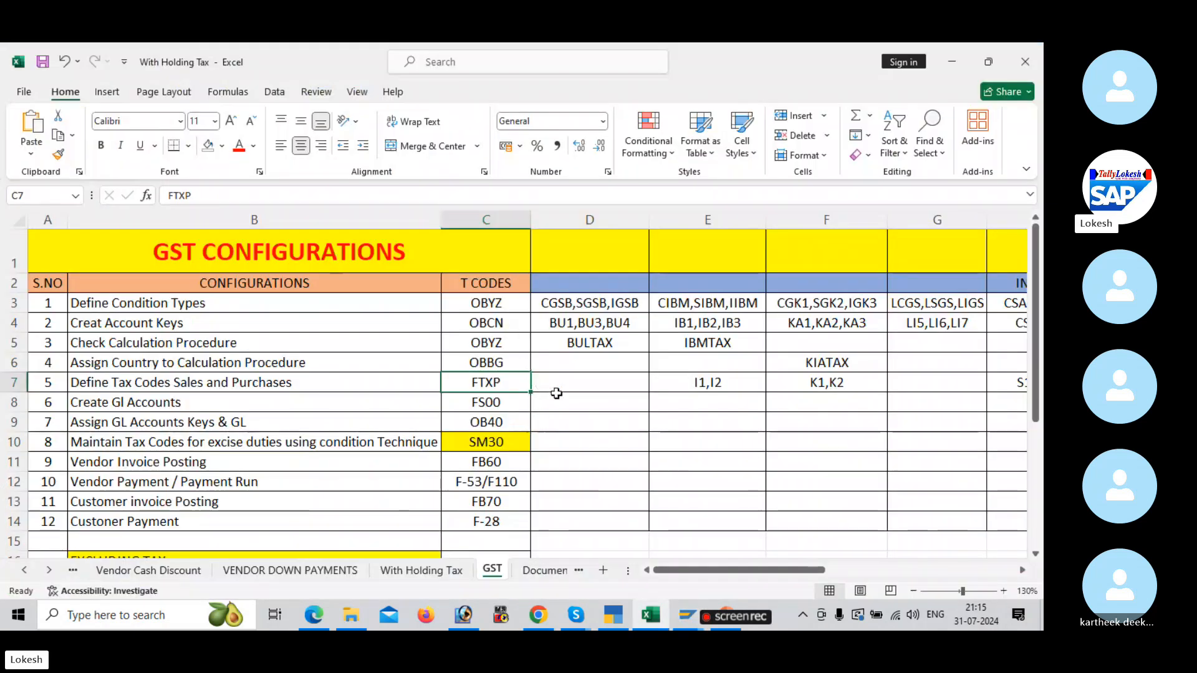
{"action": "left_click", "coordinate": [562, 384]}
{"action": "type", "text": "B1"}
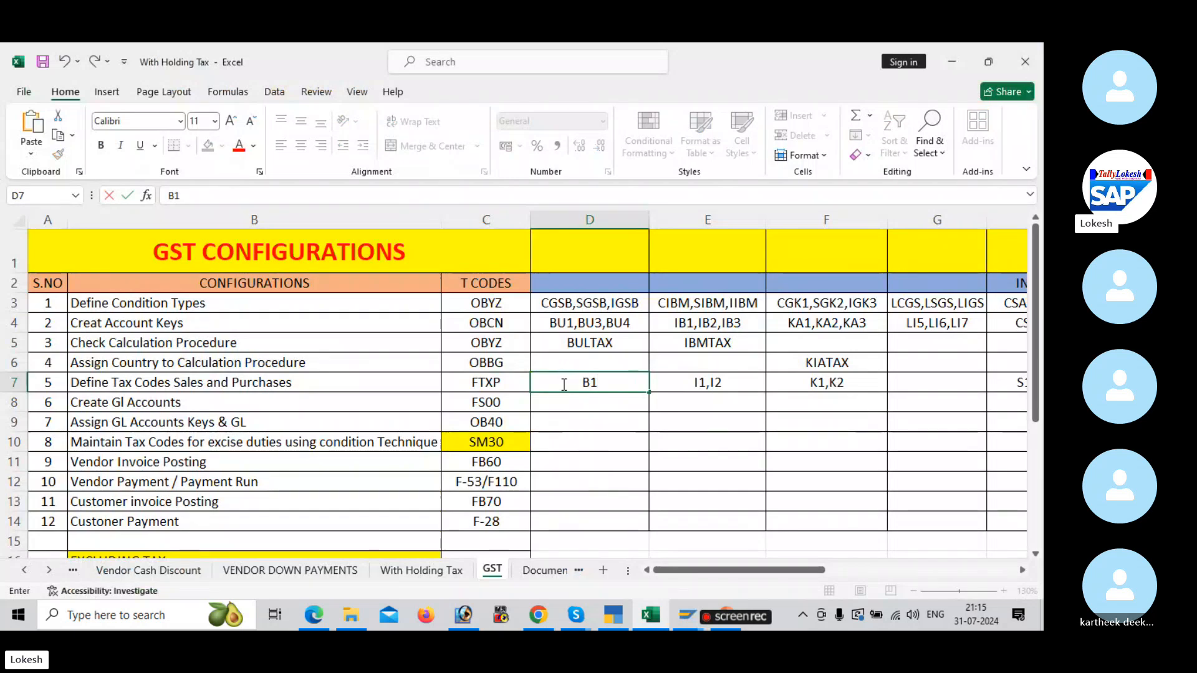
{"action": "type", "text": ",B2"}
{"action": "key", "text": "Return"}
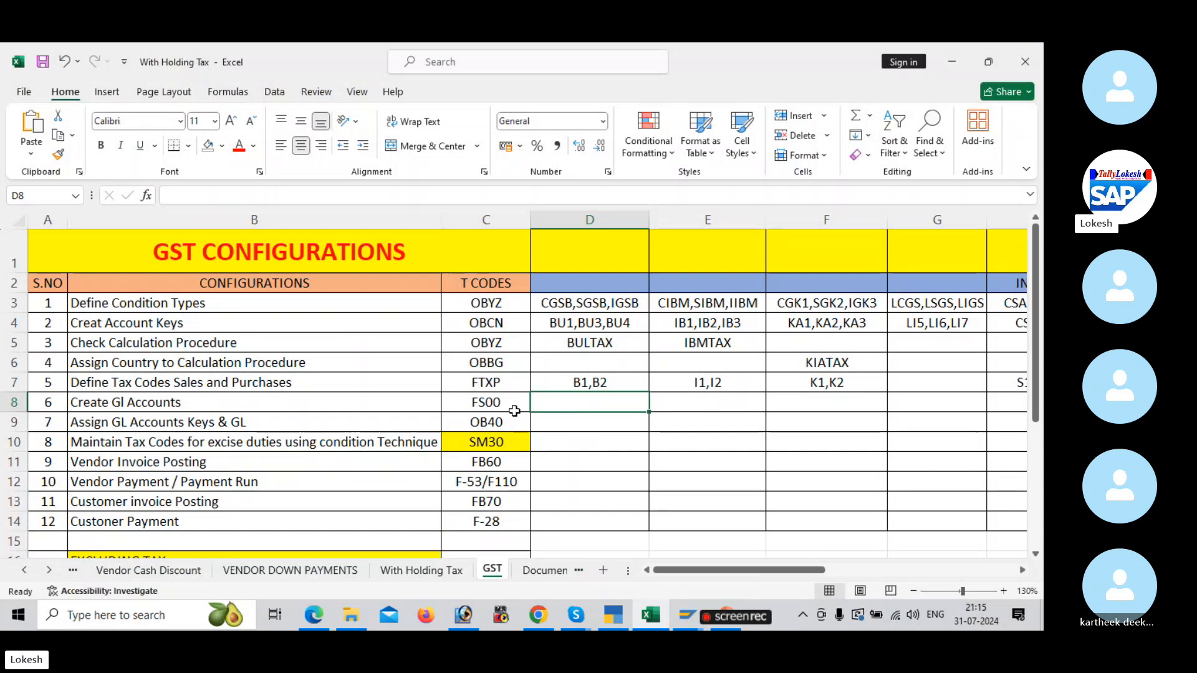
Step: Review the W2 tax code example and the Create GL Accounts section in the Edge PDF, and return to SAP
{"action": "key", "text": "alt+Tab"}
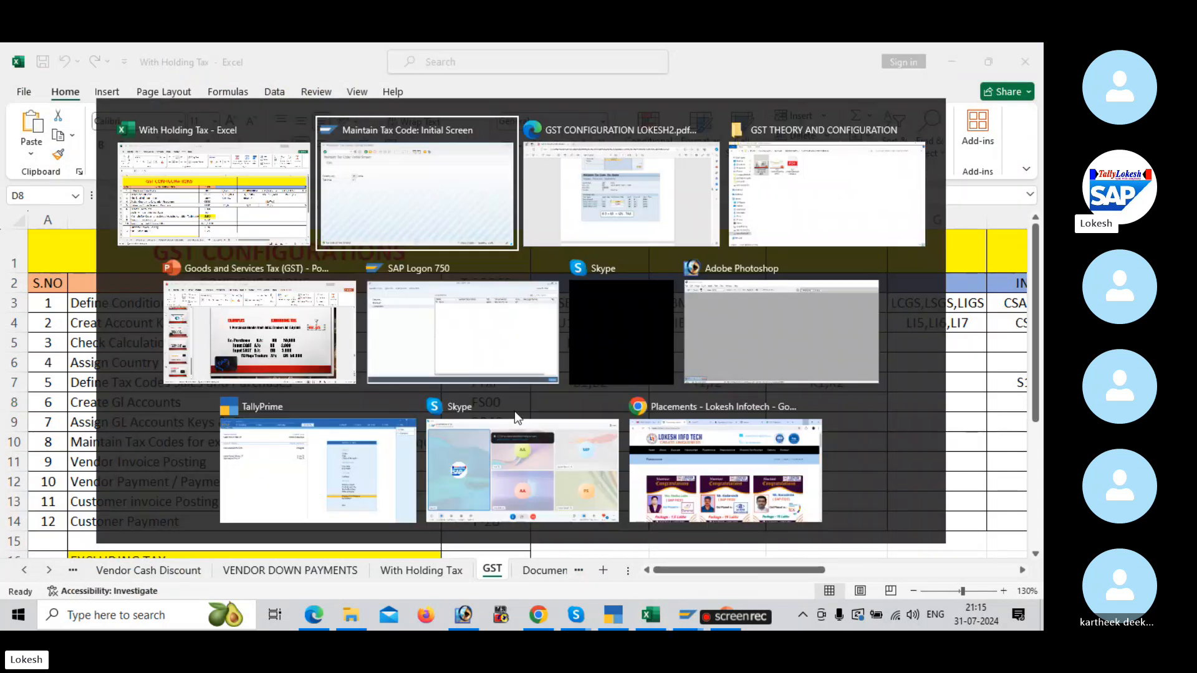
{"action": "scroll", "coordinate": [511, 428], "scroll_direction": "down", "scroll_amount": 3}
{"action": "scroll", "coordinate": [511, 429], "scroll_direction": "down", "scroll_amount": 10}
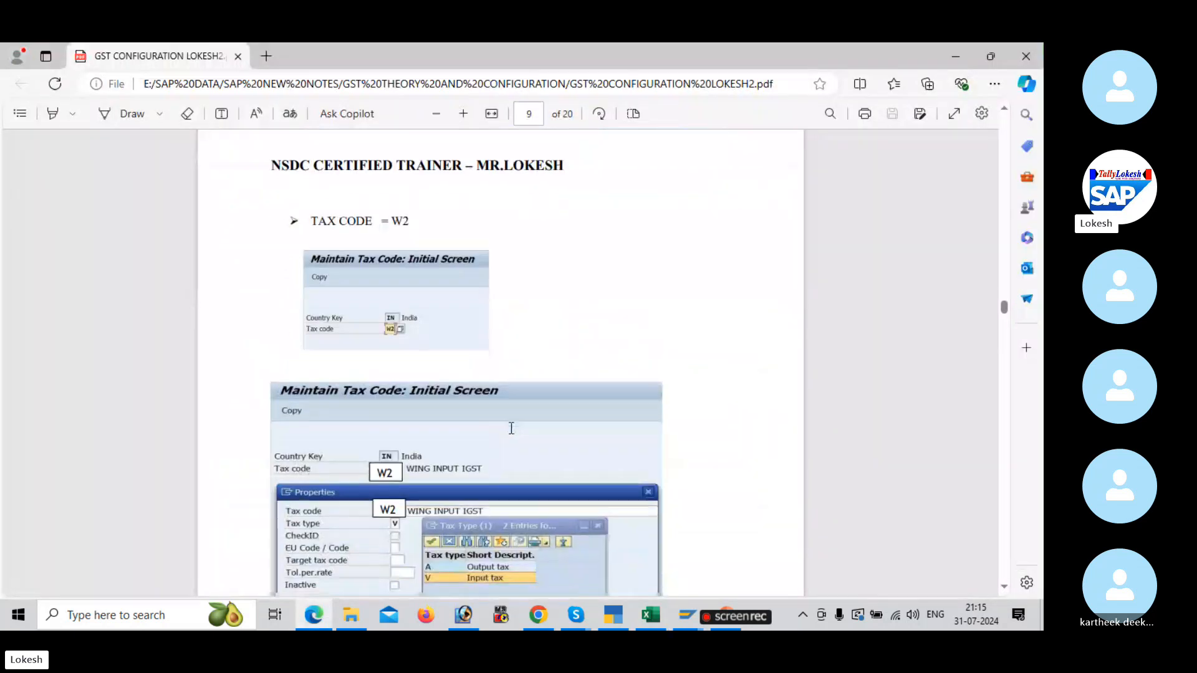
{"action": "scroll", "coordinate": [511, 428], "scroll_direction": "down", "scroll_amount": 10}
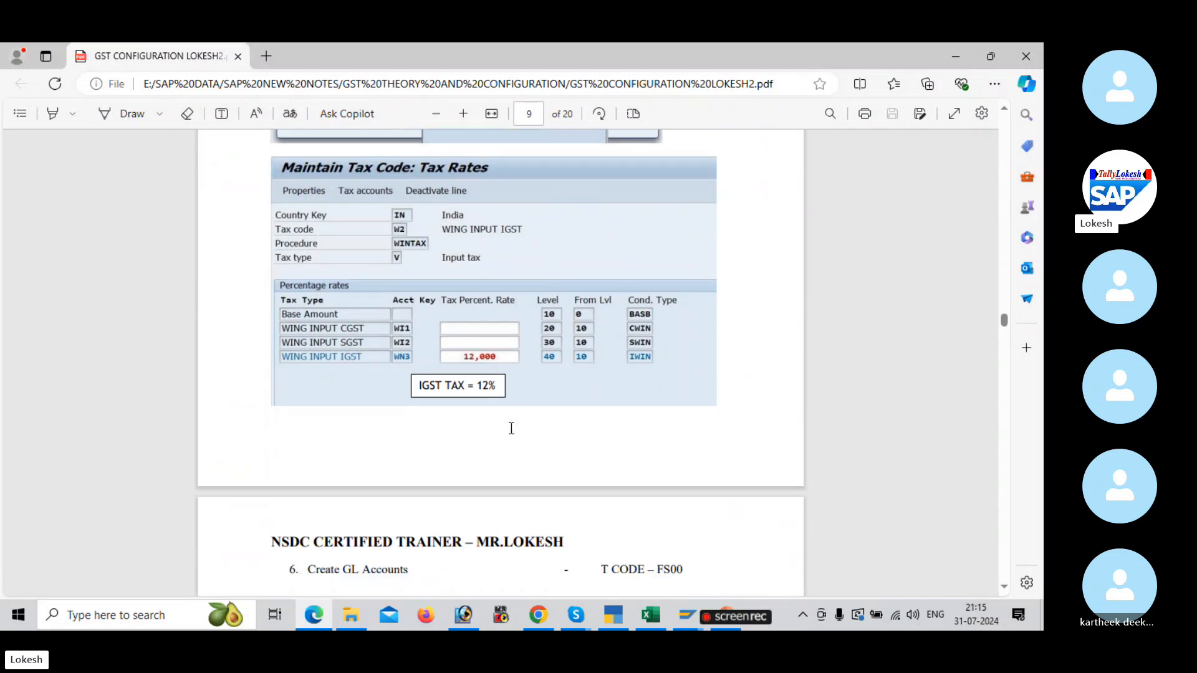
{"action": "scroll", "coordinate": [511, 428], "scroll_direction": "down", "scroll_amount": 1}
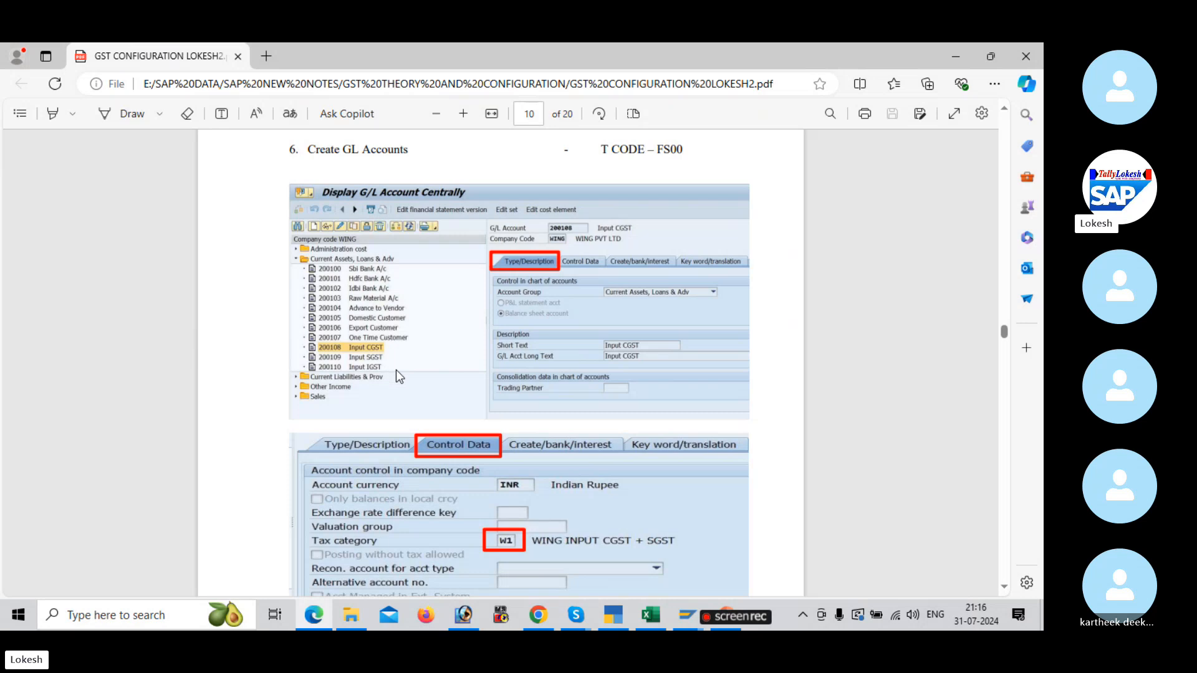
{"action": "key", "text": "alt+Tab"}
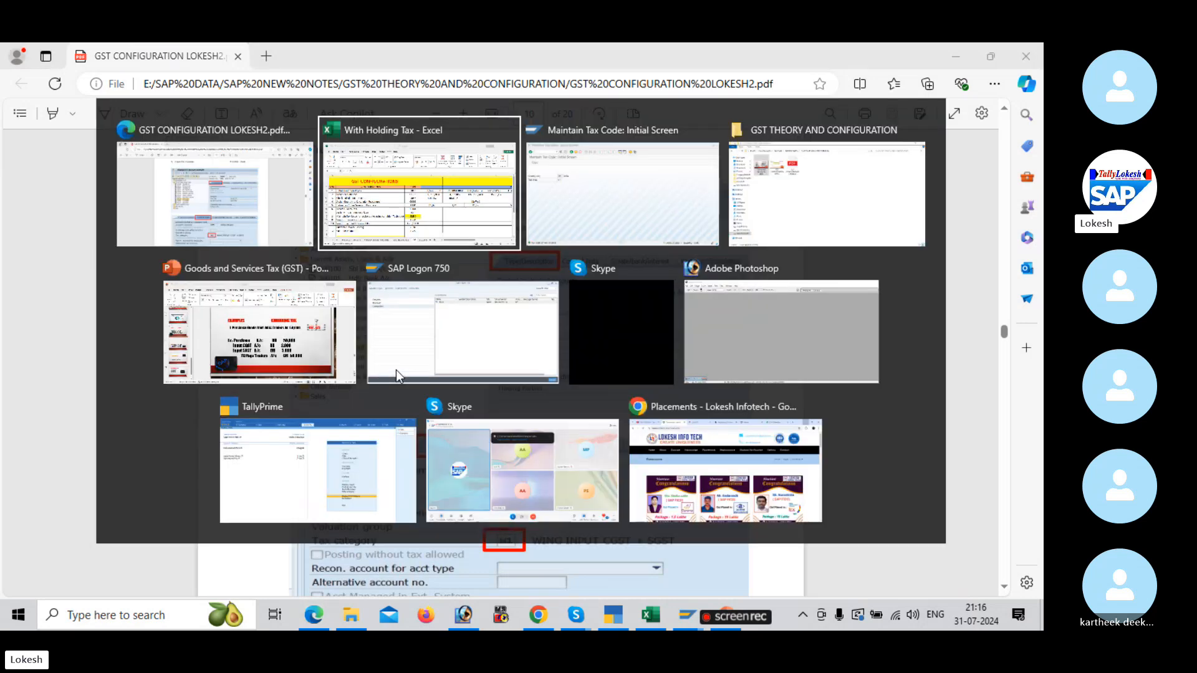
{"action": "key", "text": "alt+Tab"}
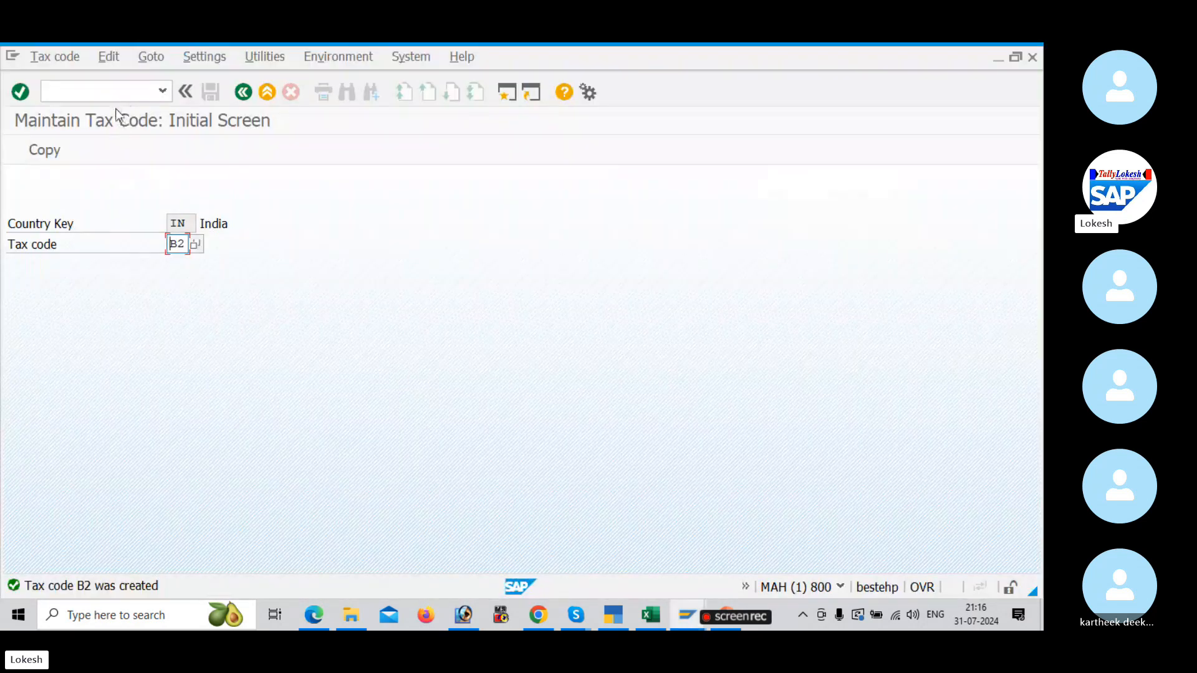
Step: Open central G/L account maintenance with transaction FS00 and expand the current assets accounts of company code BULT
{"action": "type", "text": "/nftxp"}
{"action": "key", "text": "Return"}
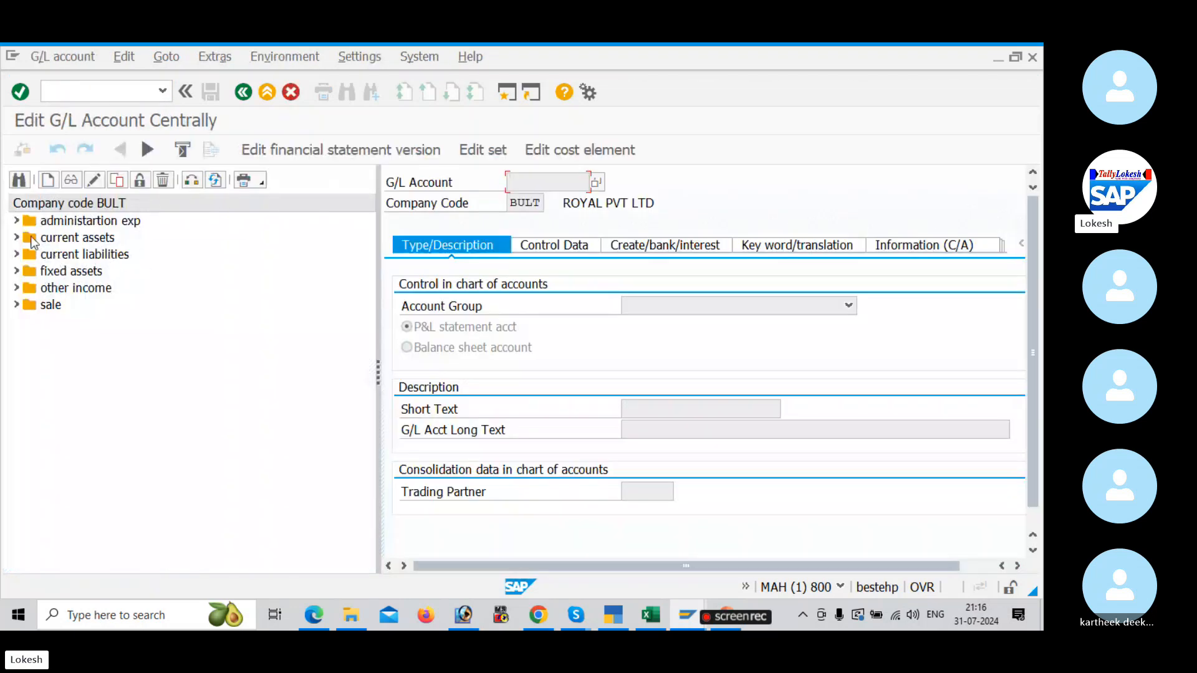
{"action": "double_click", "coordinate": [29, 240]}
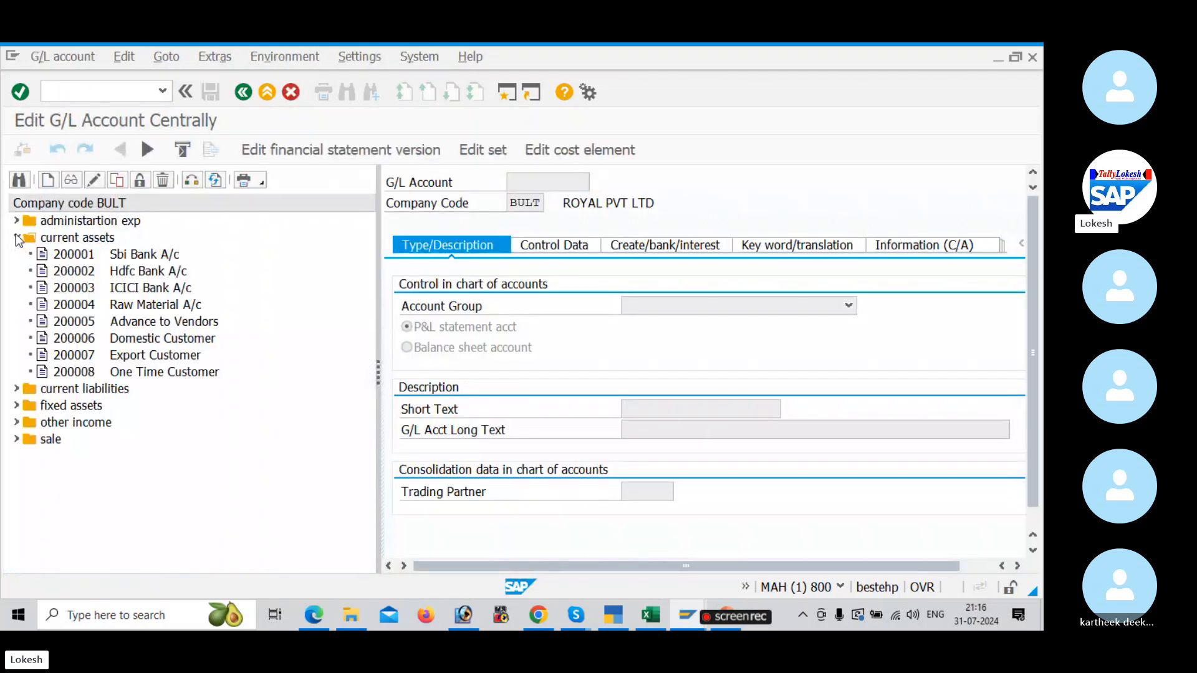
Step: Copy G/L account 200008 One Time Customer to new account 200009 in company code BULT, as a balance sheet account
{"action": "left_click", "coordinate": [100, 374]}
{"action": "right_click", "coordinate": [98, 372]}
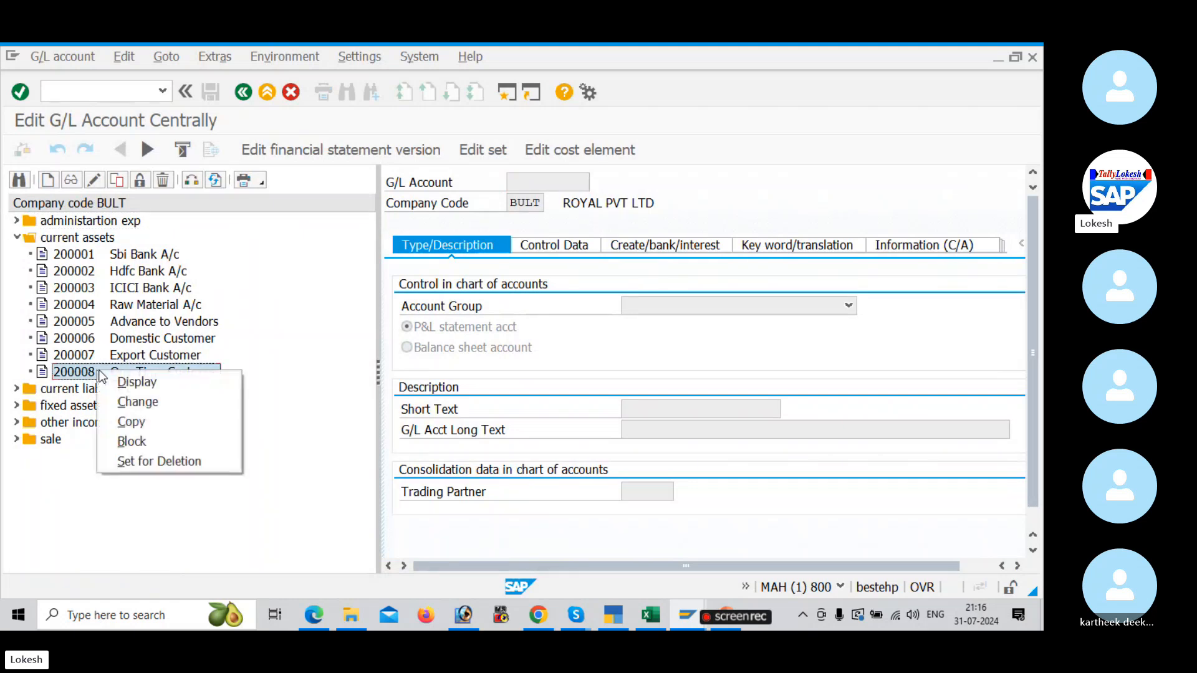
{"action": "left_click", "coordinate": [155, 425]}
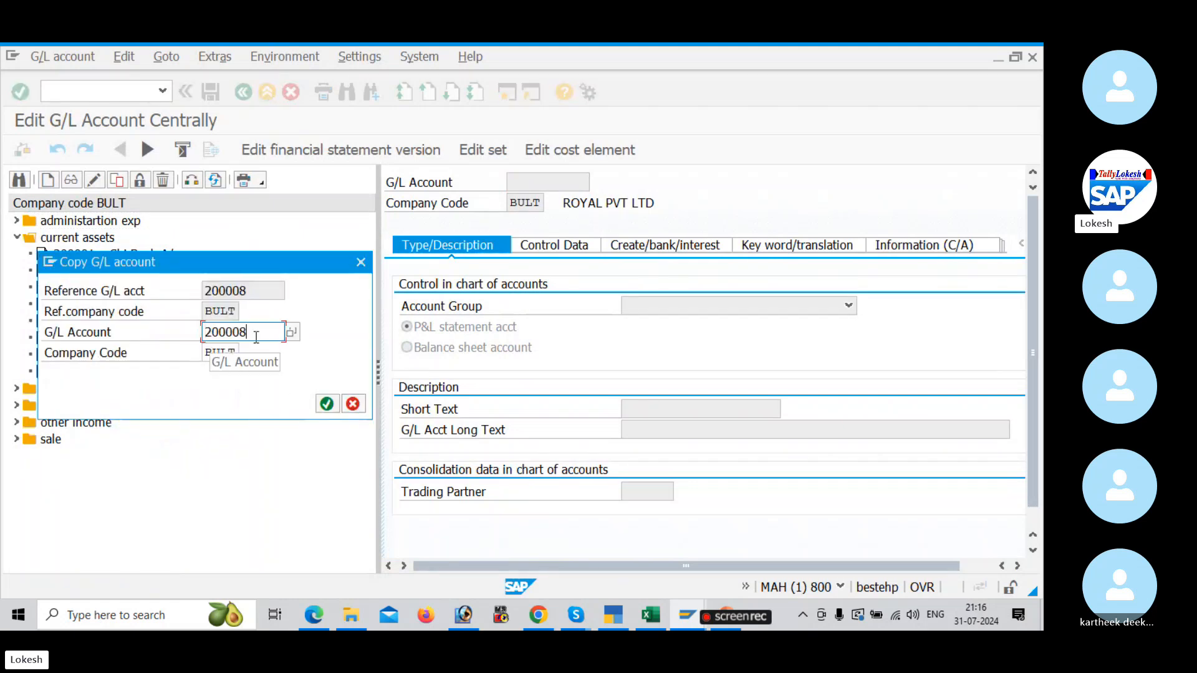
{"action": "type", "text": "200009"}
{"action": "key", "text": "Return"}
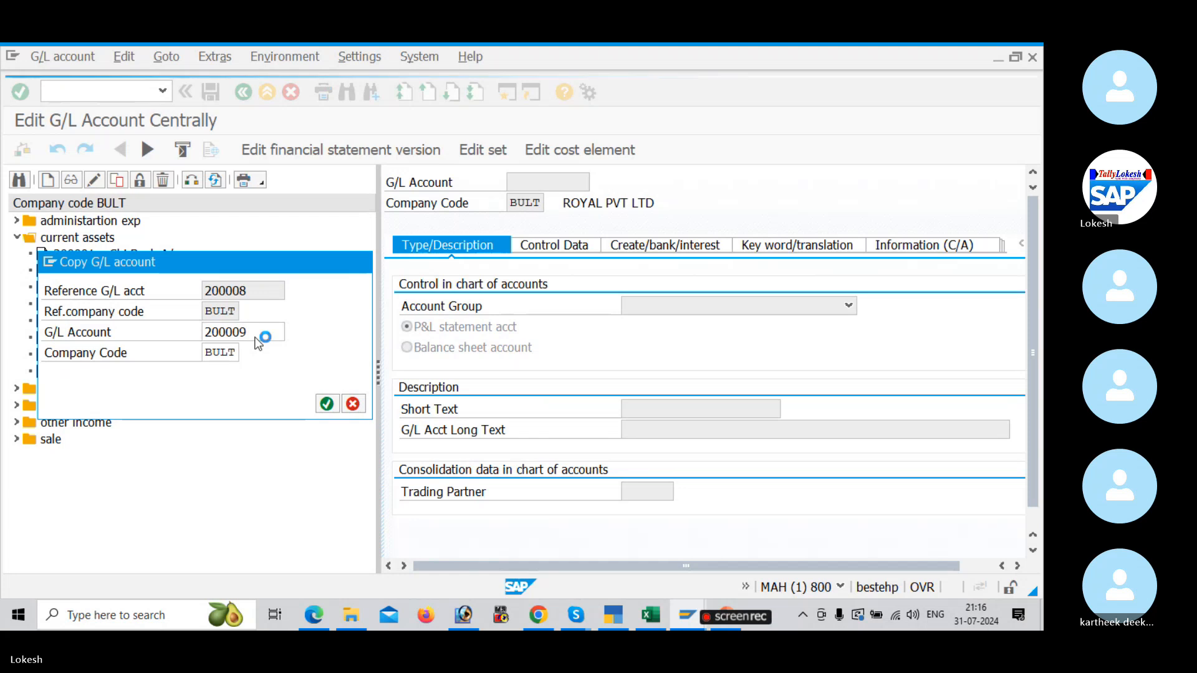
{"action": "left_click", "coordinate": [406, 348]}
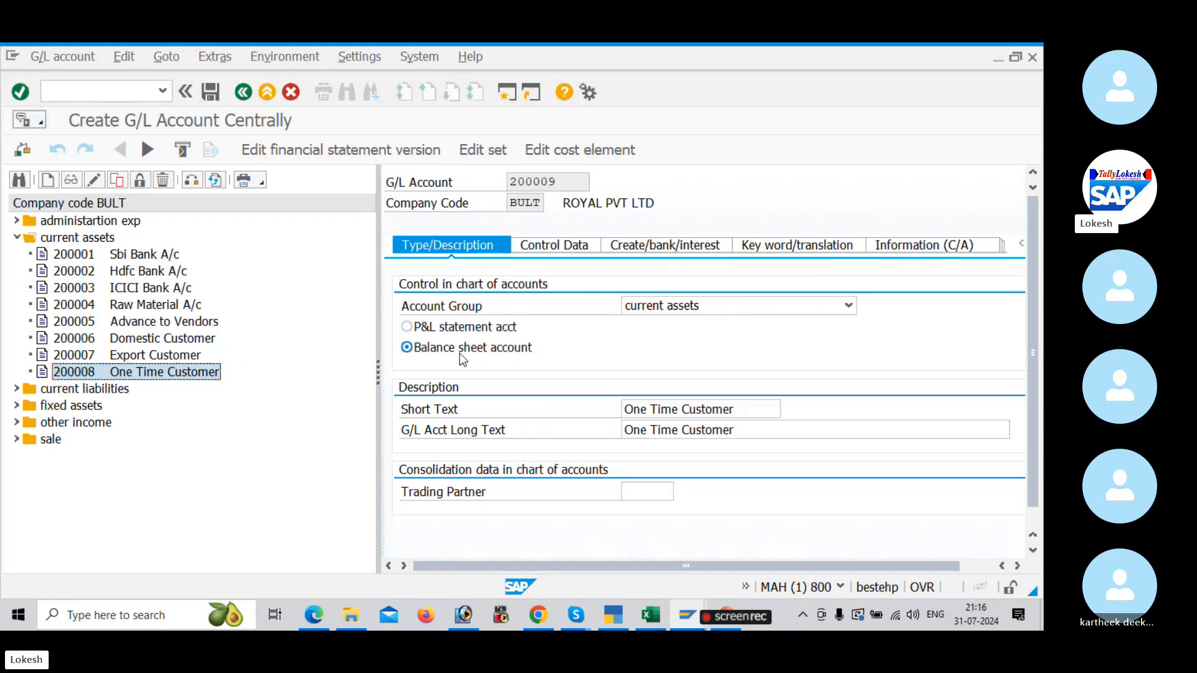
Step: Set both the short text and the G/L account long text of account 200009 to Input CGST
{"action": "left_click_drag", "start_coordinate": [746, 409], "coordinate": [578, 413]}
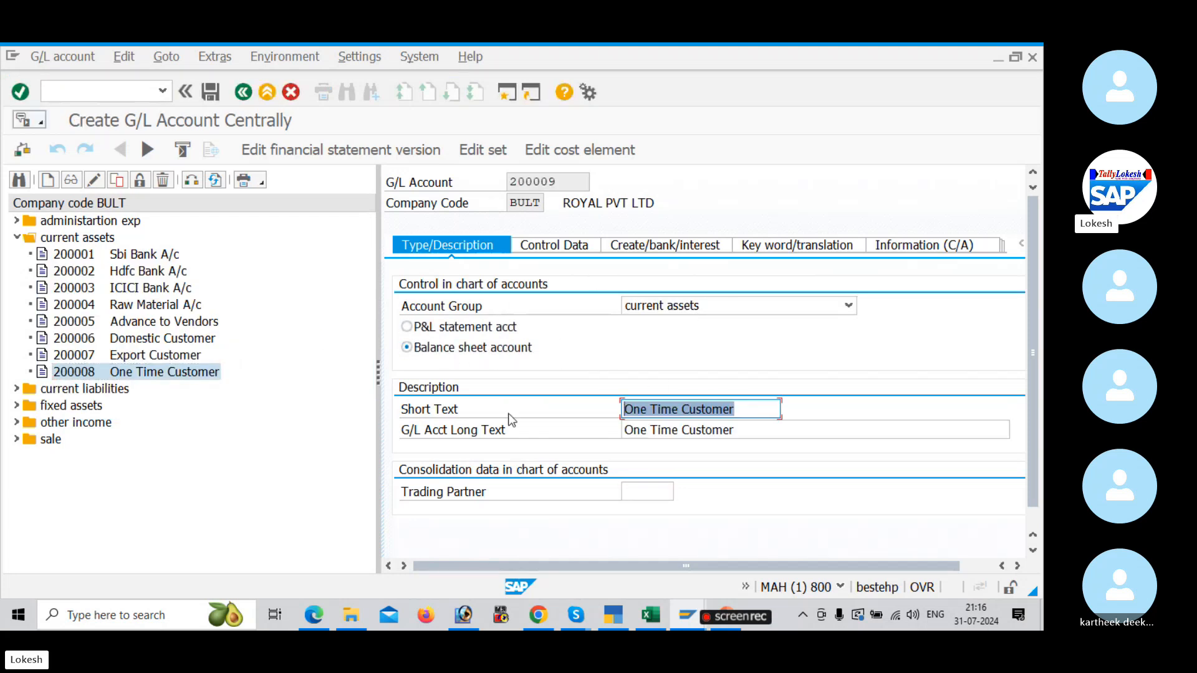
{"action": "key", "text": "BackSpace"}
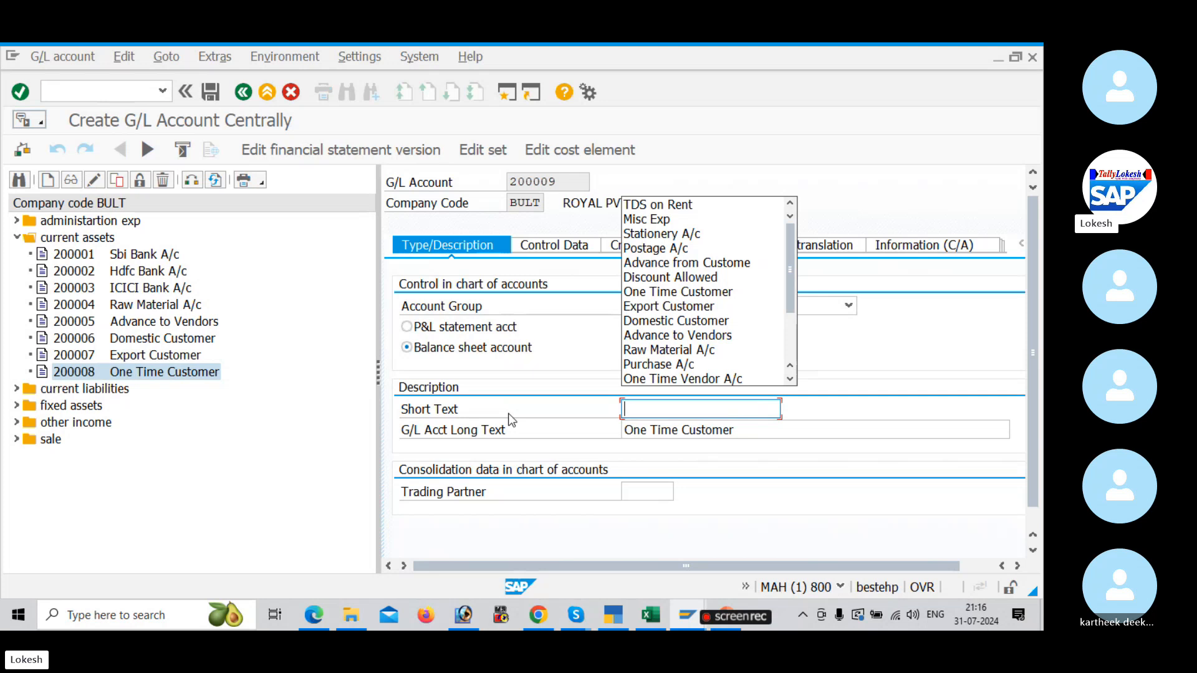
{"action": "type", "text": "INP"}
{"action": "key", "text": "BackSpace"}
{"action": "key", "text": "BackSpace"}
{"action": "type", "text": "n"}
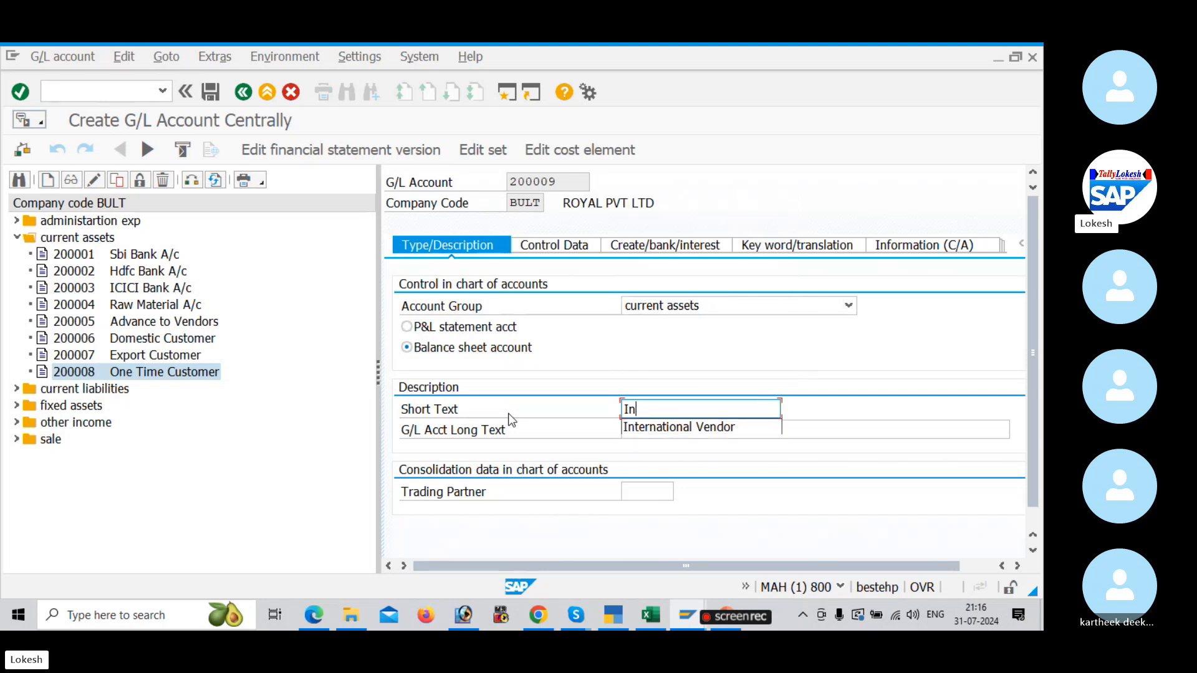
{"action": "type", "text": "put "}
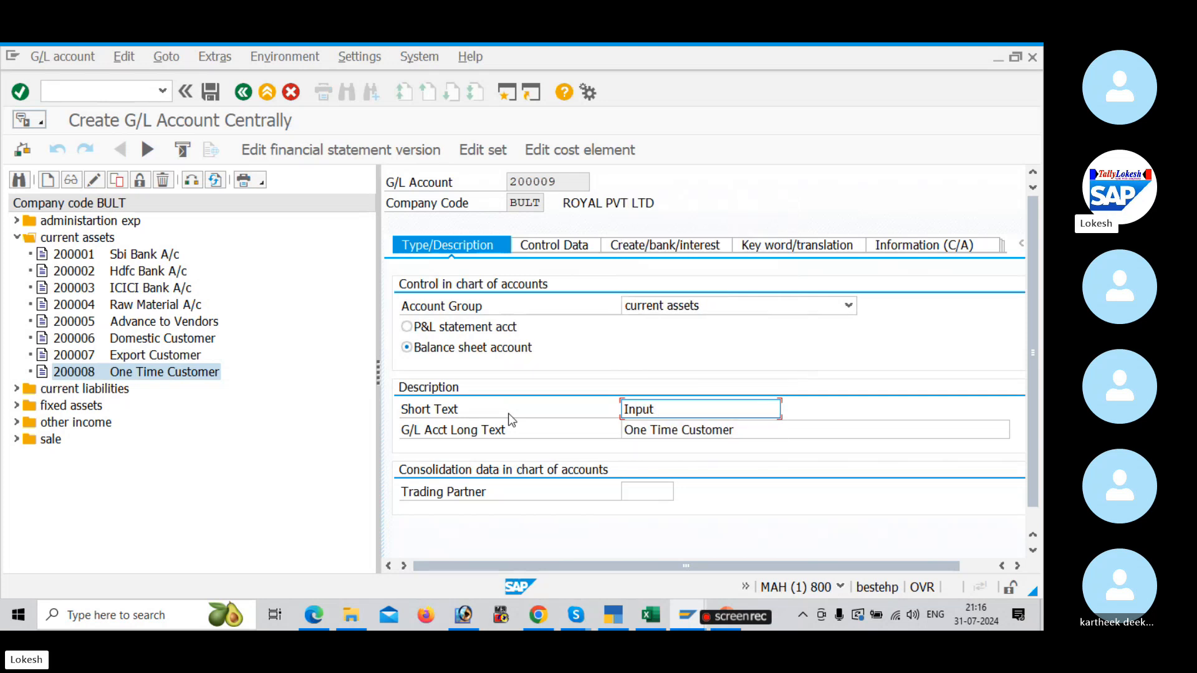
{"action": "type", "text": "CGST"}
{"action": "left_click", "coordinate": [765, 431]}
{"action": "left_click_drag", "start_coordinate": [765, 431], "coordinate": [401, 416]}
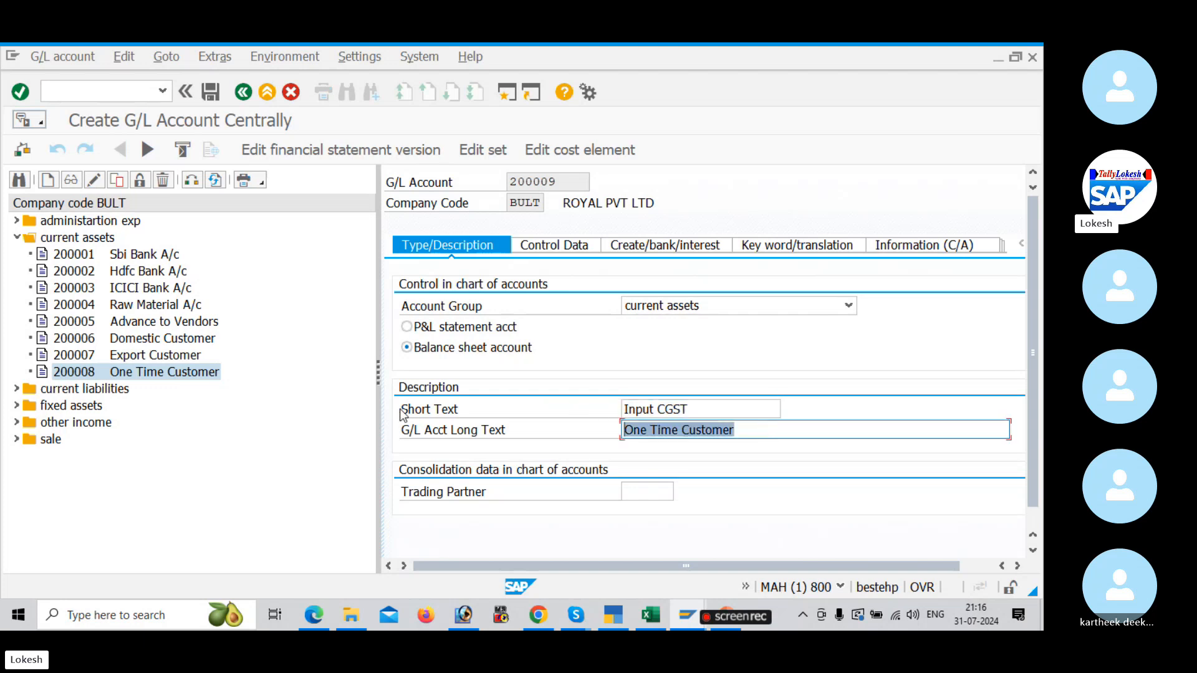
{"action": "key", "text": "ctrl+v"}
Step: Widen the account details area, open the control data, compare it with the Input CGST example in the Edge PDF, and return to SAP
{"action": "left_click_drag", "start_coordinate": [378, 371], "coordinate": [284, 349]}
{"action": "left_click", "coordinate": [461, 251]}
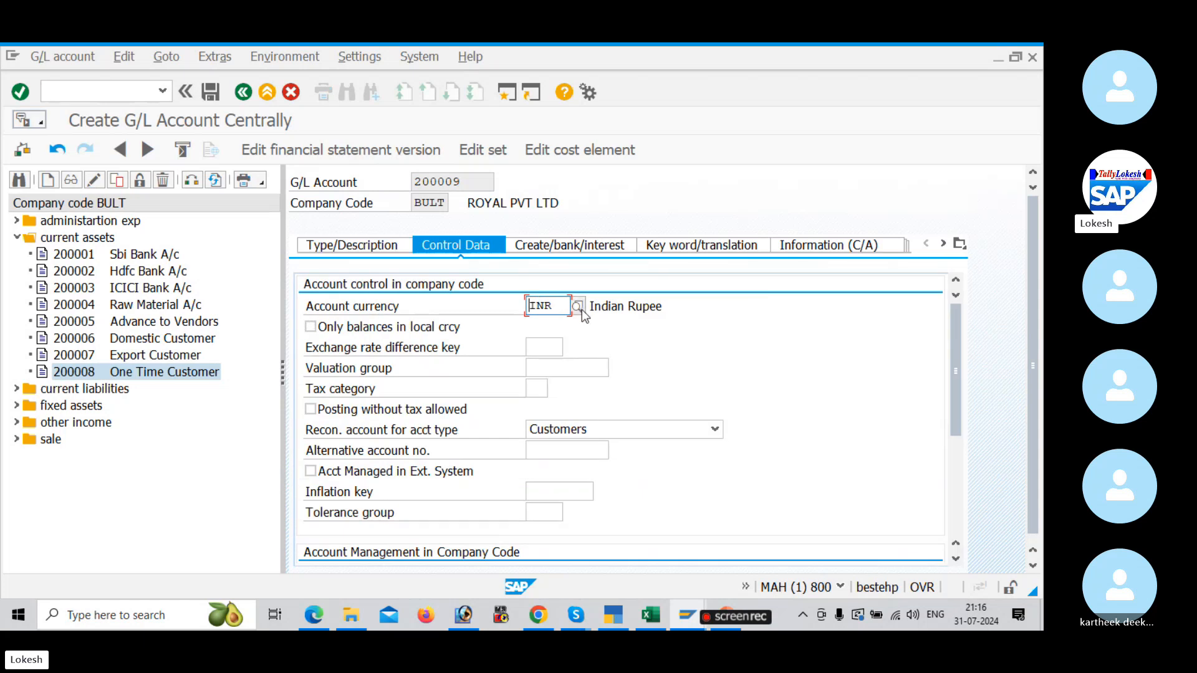
{"action": "key", "text": "alt+Tab"}
{"action": "scroll", "coordinate": [549, 308], "scroll_direction": "down", "scroll_amount": 3}
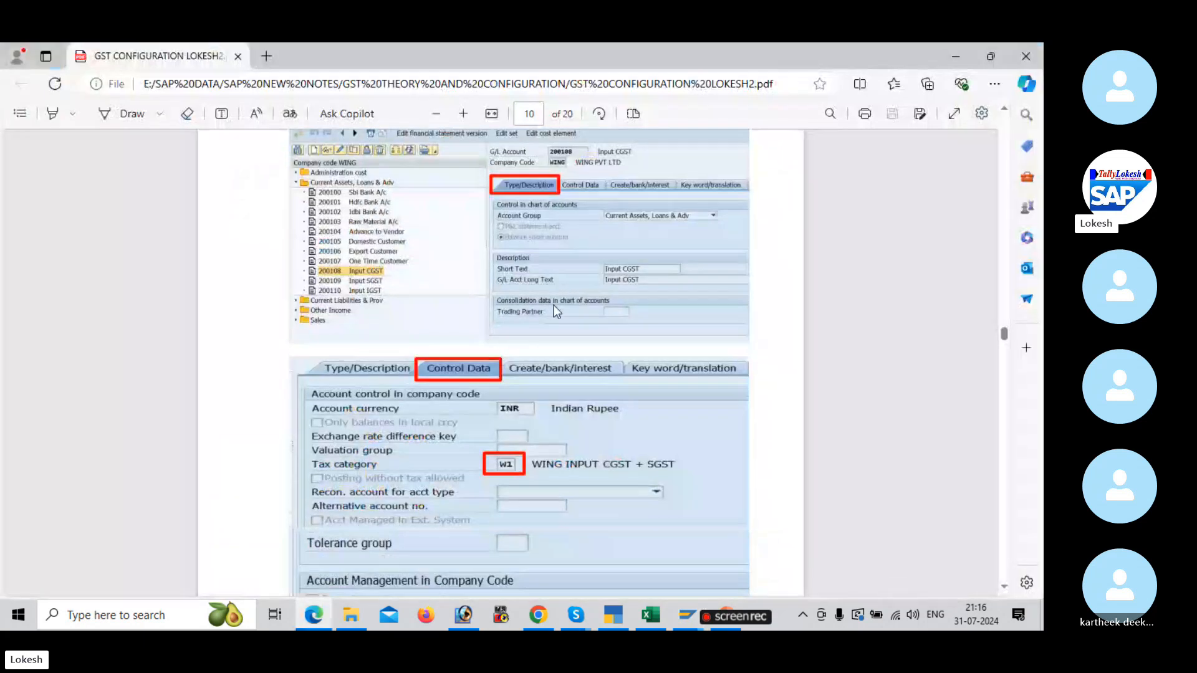
{"action": "scroll", "coordinate": [527, 341], "scroll_direction": "down", "scroll_amount": 1}
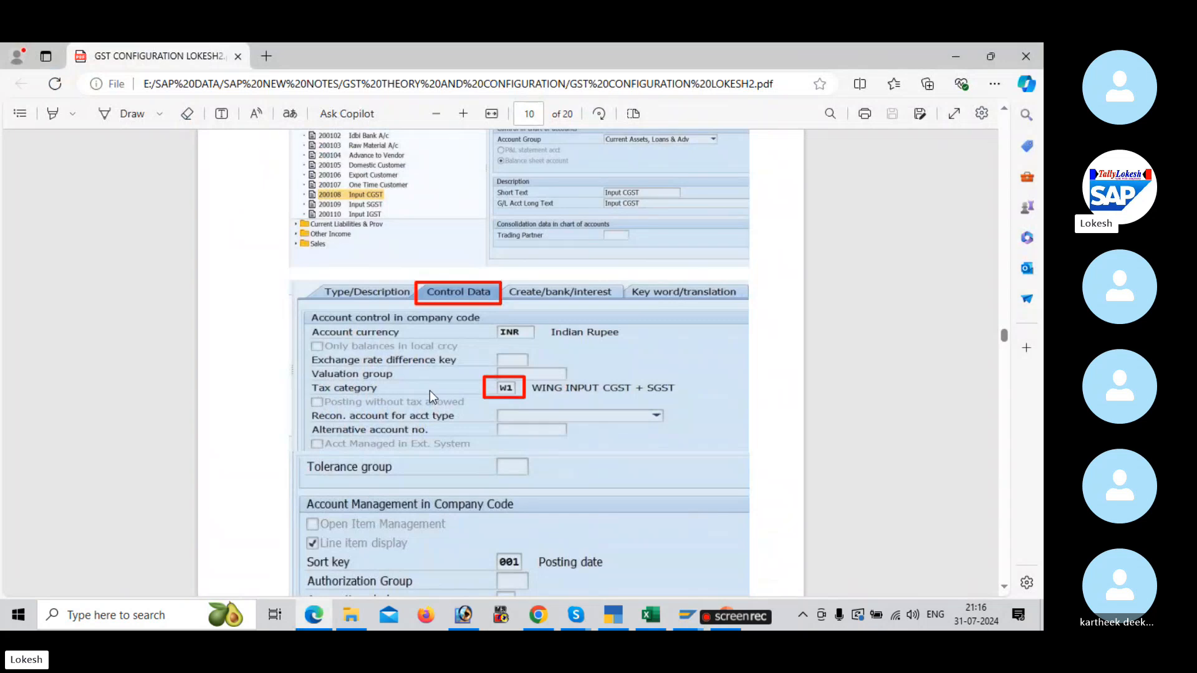
{"action": "key", "text": "alt+Tab"}
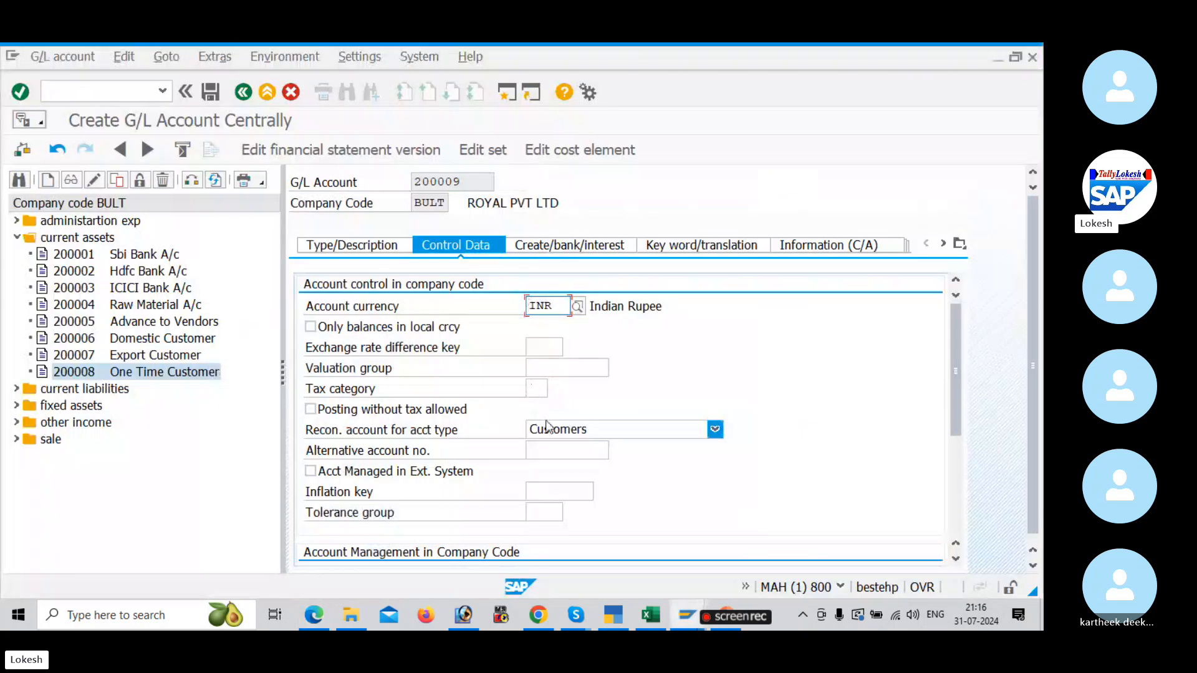
Step: Clear the reconciliation account type of account 200009 and set its tax category to B1, BULT INPUT CGST + SGST
{"action": "left_click", "coordinate": [588, 432]}
{"action": "left_click", "coordinate": [582, 504]}
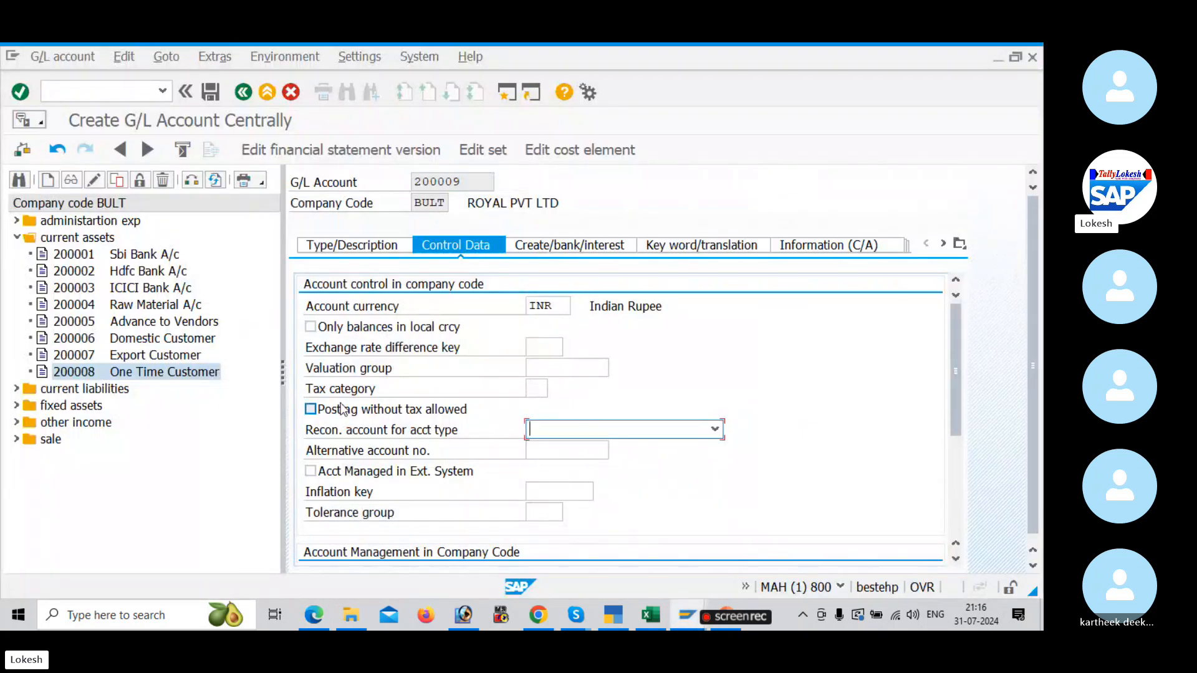
{"action": "left_click", "coordinate": [537, 389]}
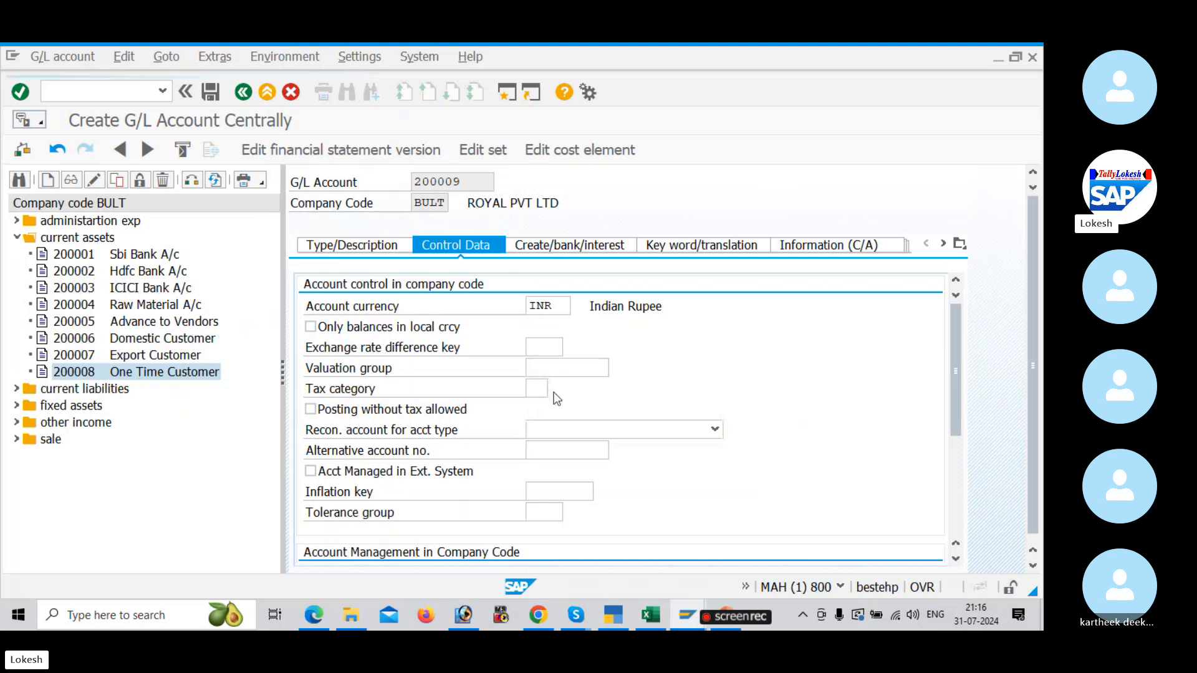
{"action": "left_click", "coordinate": [555, 389]}
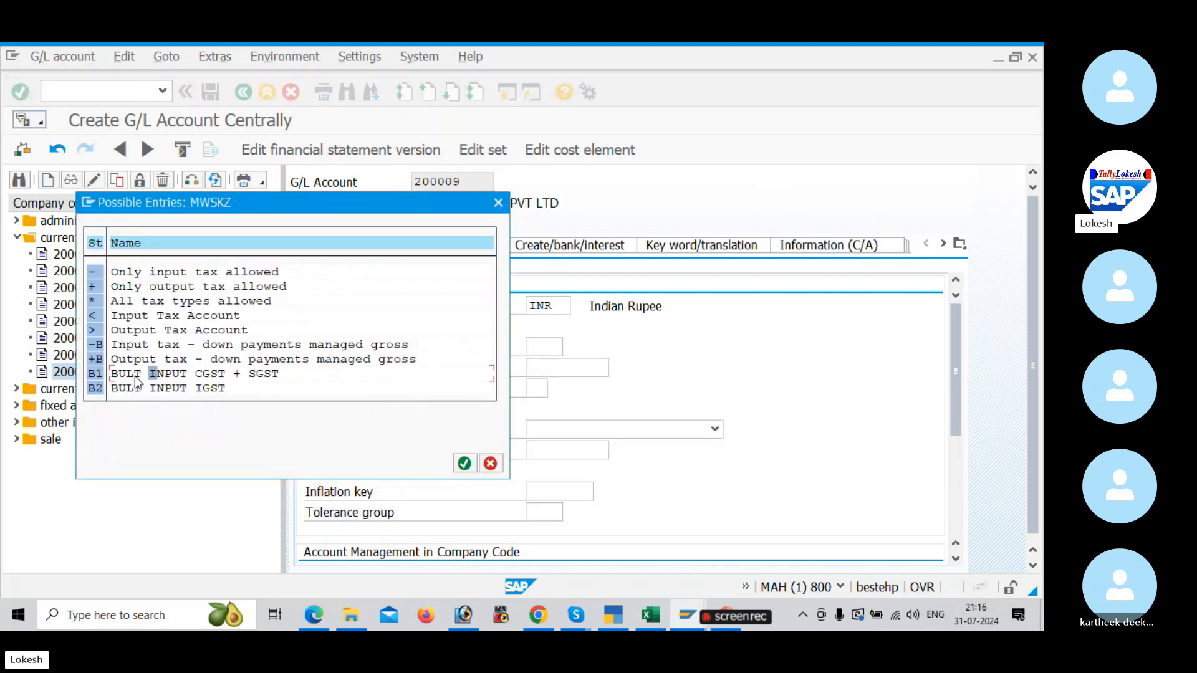
{"action": "double_click", "coordinate": [97, 374]}
Step: Compare the account management settings with the Edge PDF, check its Create/bank/interest example, and return to SAP
{"action": "scroll", "coordinate": [623, 473], "scroll_direction": "down", "scroll_amount": 5}
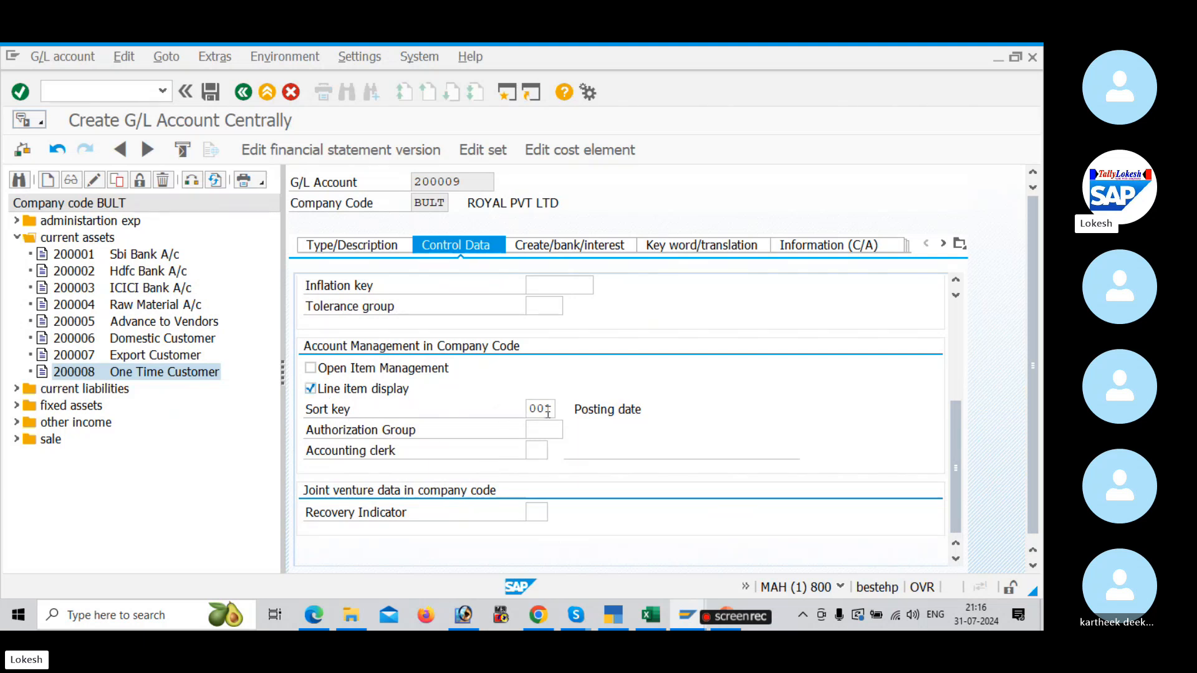
{"action": "key", "text": "alt+Tab"}
{"action": "scroll", "coordinate": [552, 424], "scroll_direction": "down", "scroll_amount": 3}
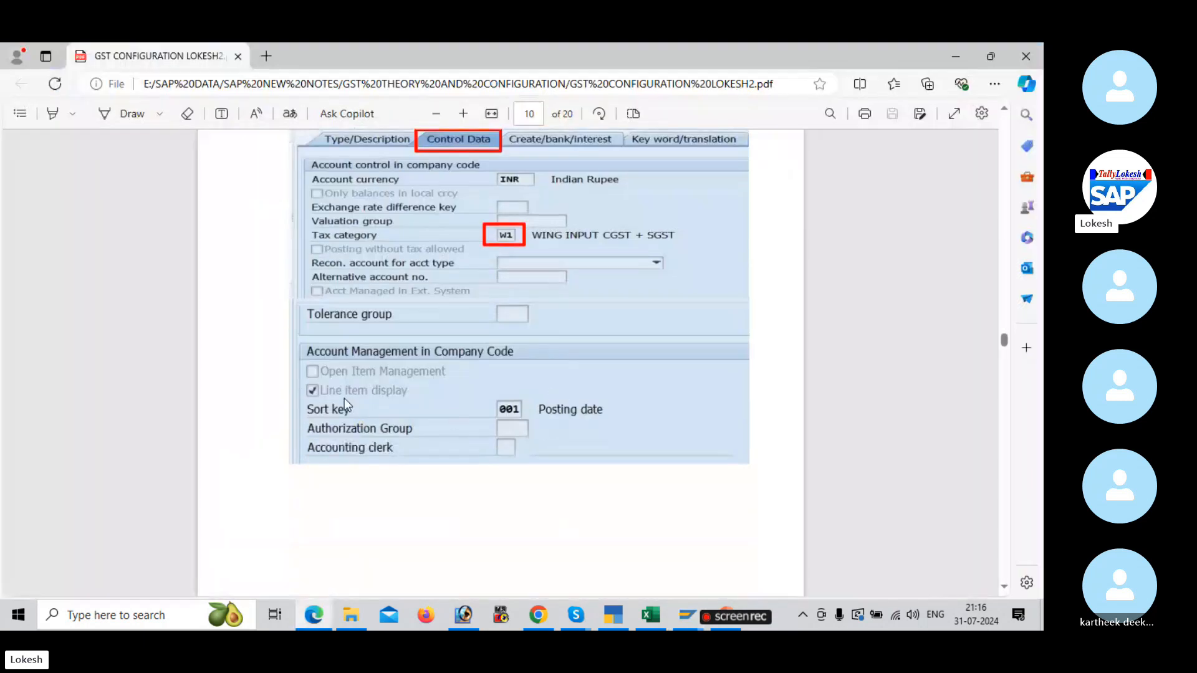
{"action": "scroll", "coordinate": [531, 408], "scroll_direction": "down", "scroll_amount": 6}
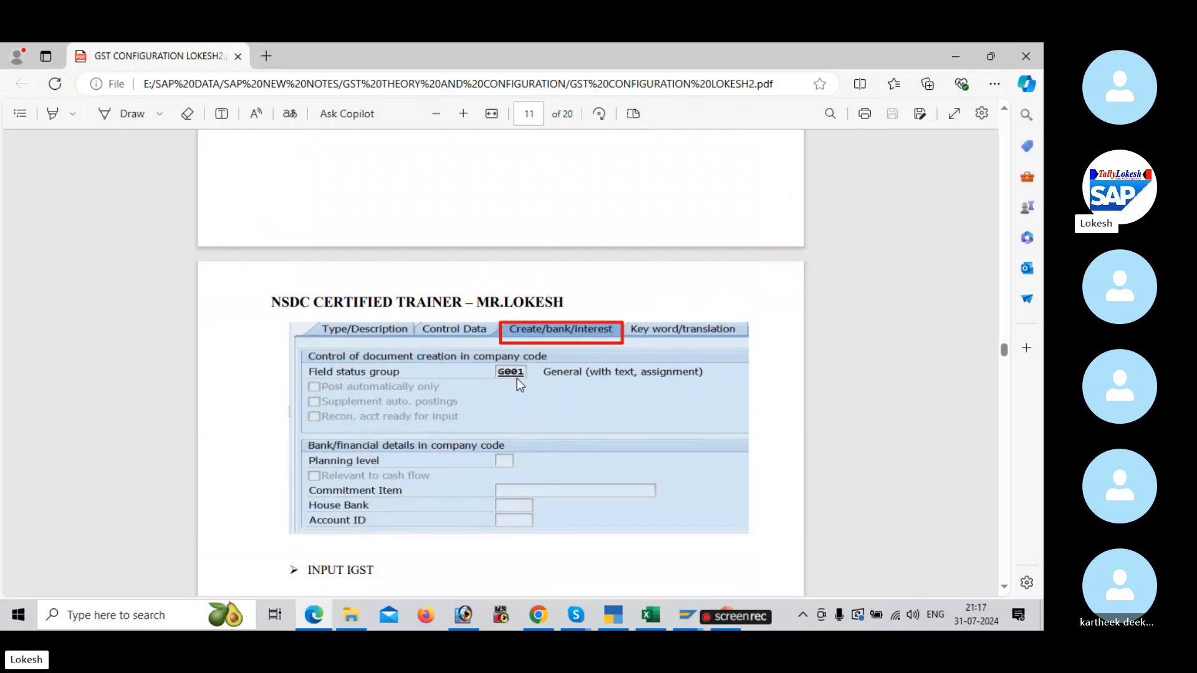
{"action": "key", "text": "alt+Tab"}
Step: Set the field status group of account 200009 to G001 and save the account
{"action": "left_click", "coordinate": [567, 248]}
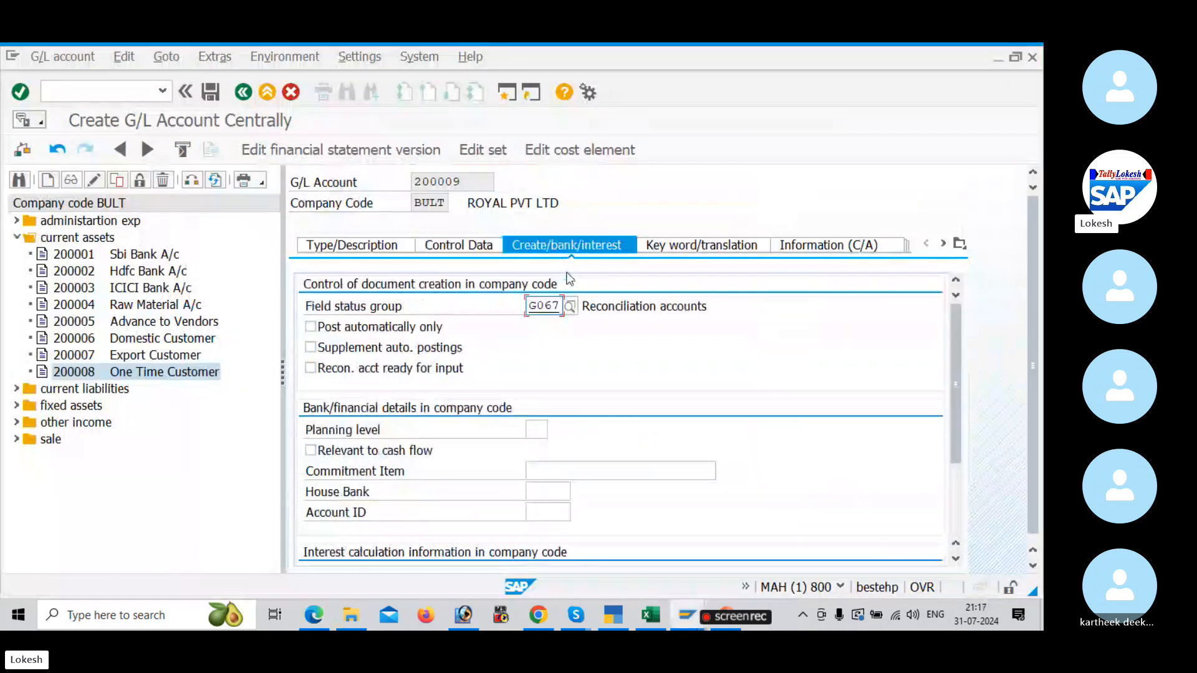
{"action": "left_click", "coordinate": [570, 307]}
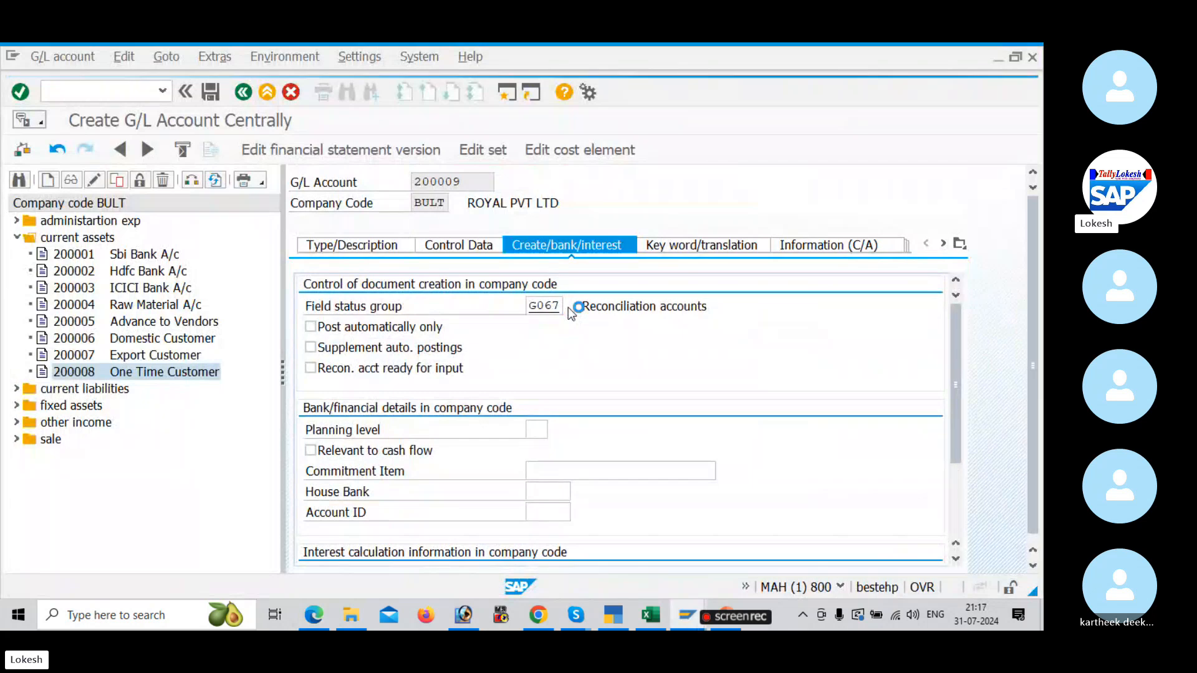
{"action": "double_click", "coordinate": [579, 195]}
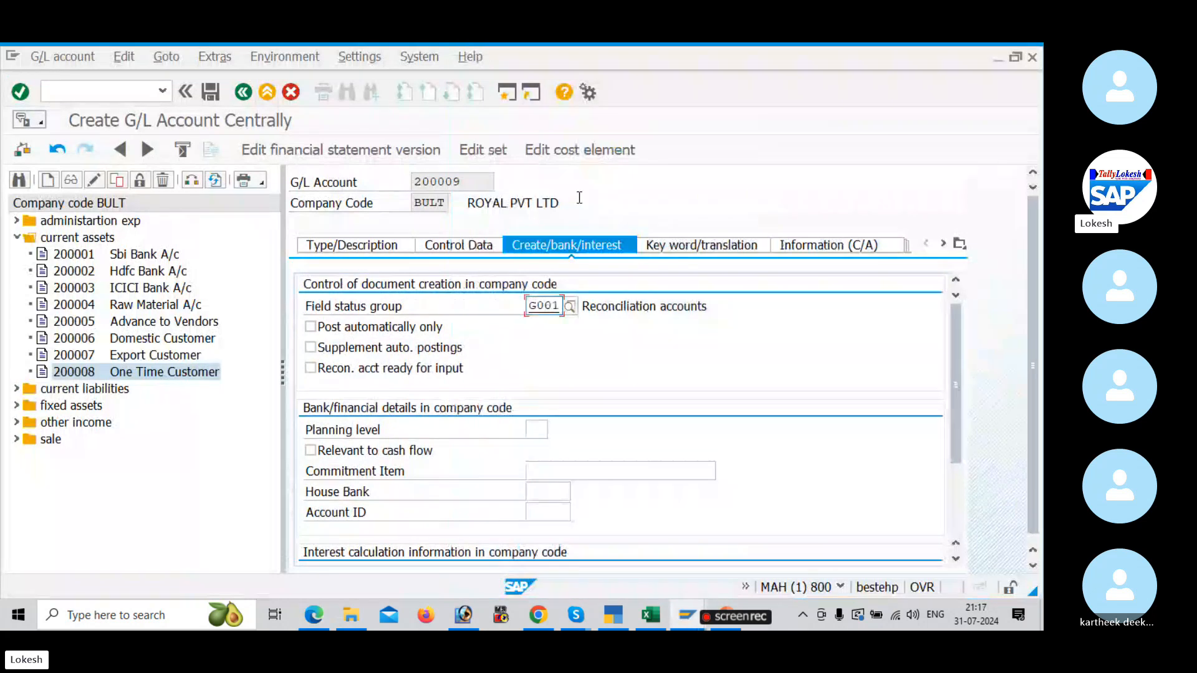
{"action": "left_click", "coordinate": [214, 94]}
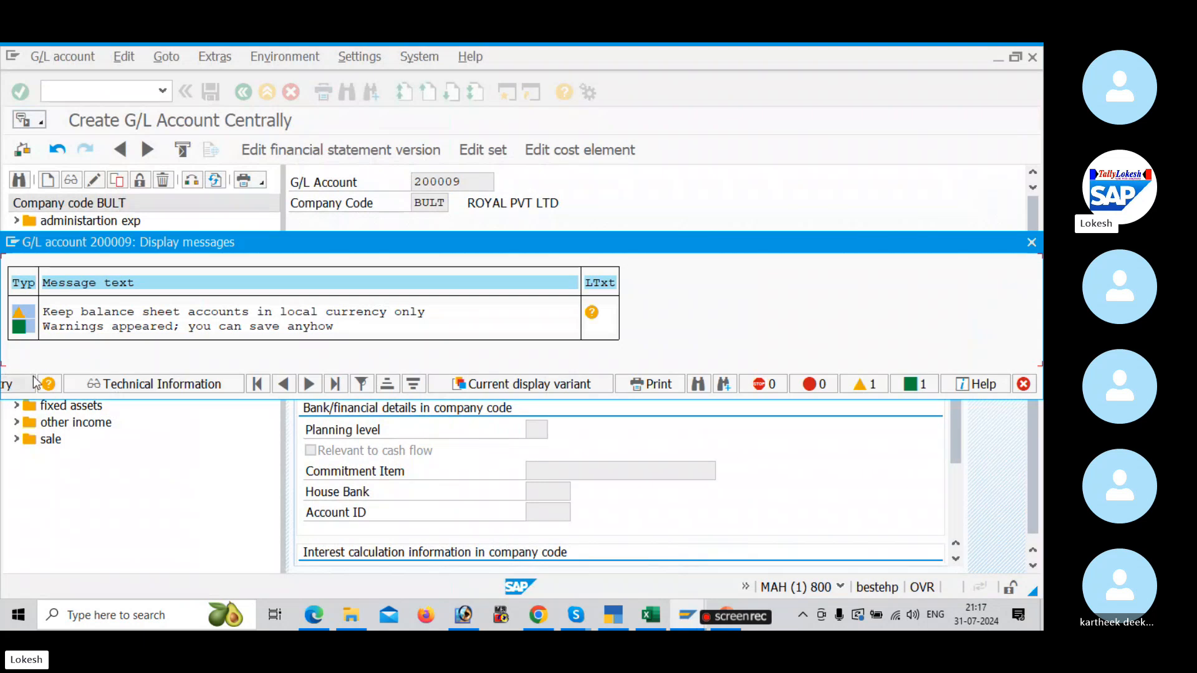
{"action": "left_click", "coordinate": [34, 381]}
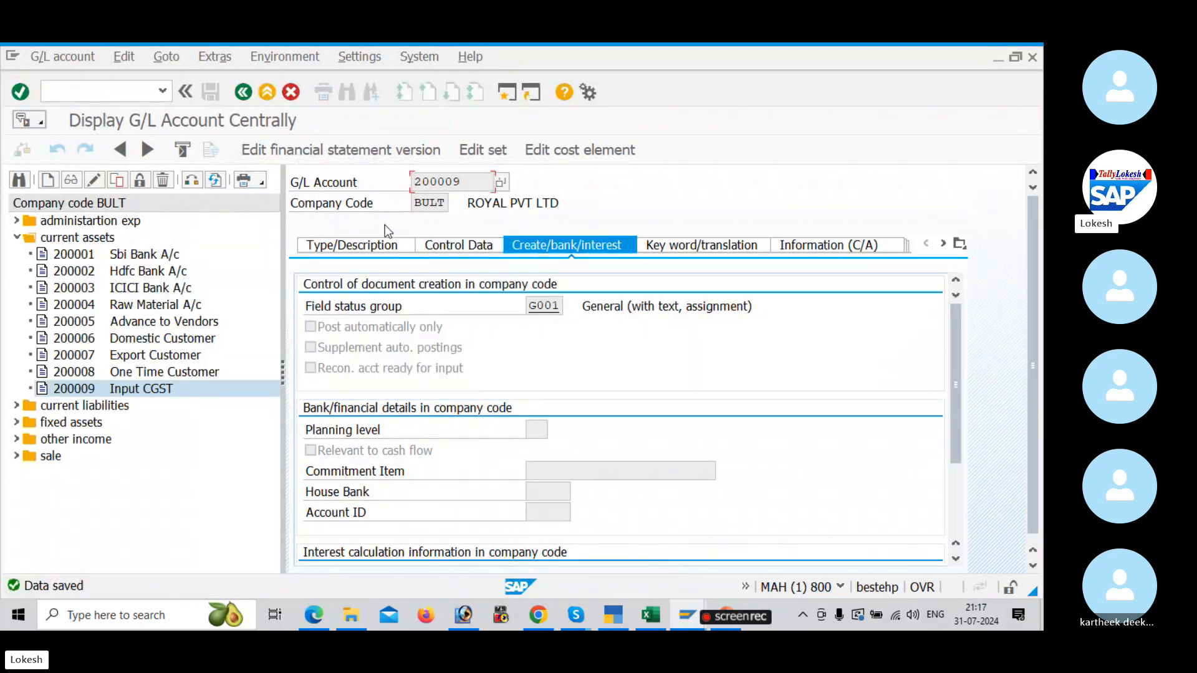
Step: Copy G/L account 200009 Input CGST to new account 200010 in company code BULT
{"action": "left_click", "coordinate": [371, 246]}
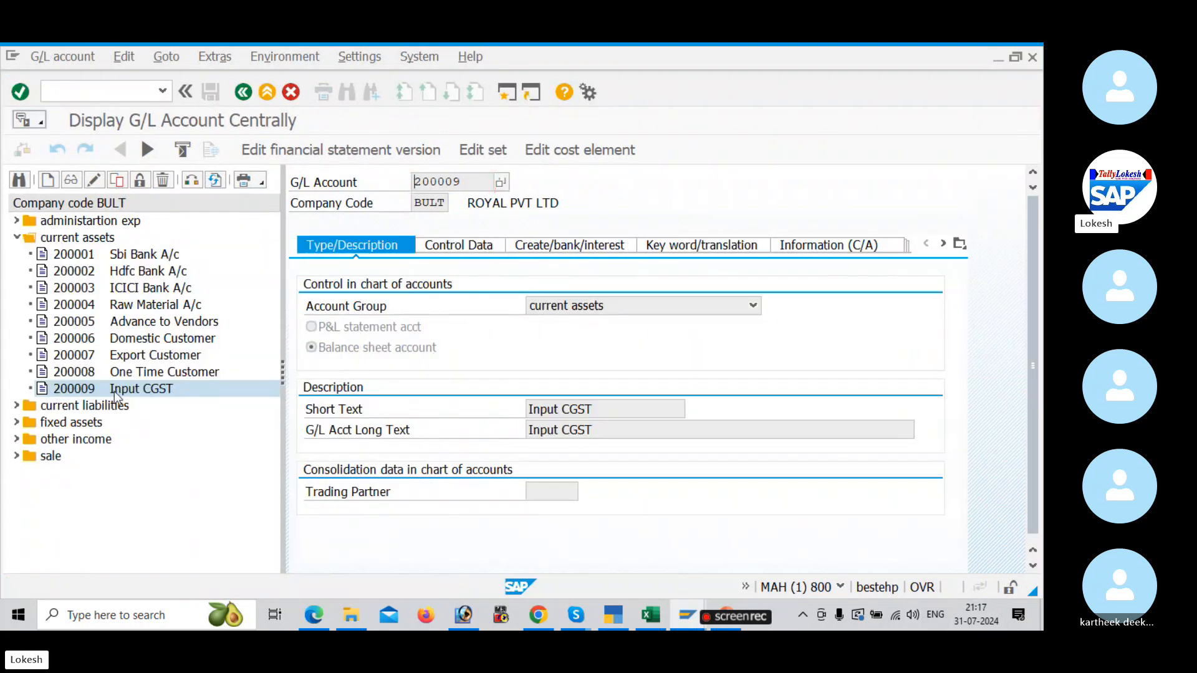
{"action": "right_click", "coordinate": [116, 393]}
{"action": "left_click", "coordinate": [165, 440]}
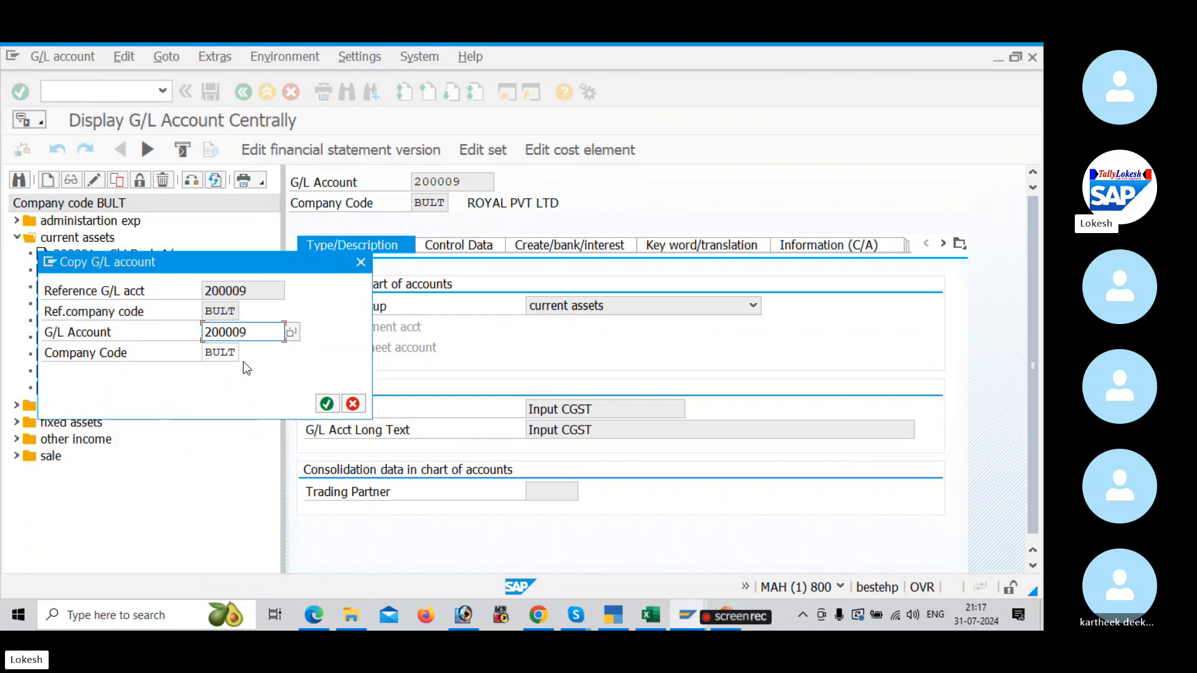
{"action": "left_click", "coordinate": [256, 333]}
{"action": "key", "text": "BackSpace"}
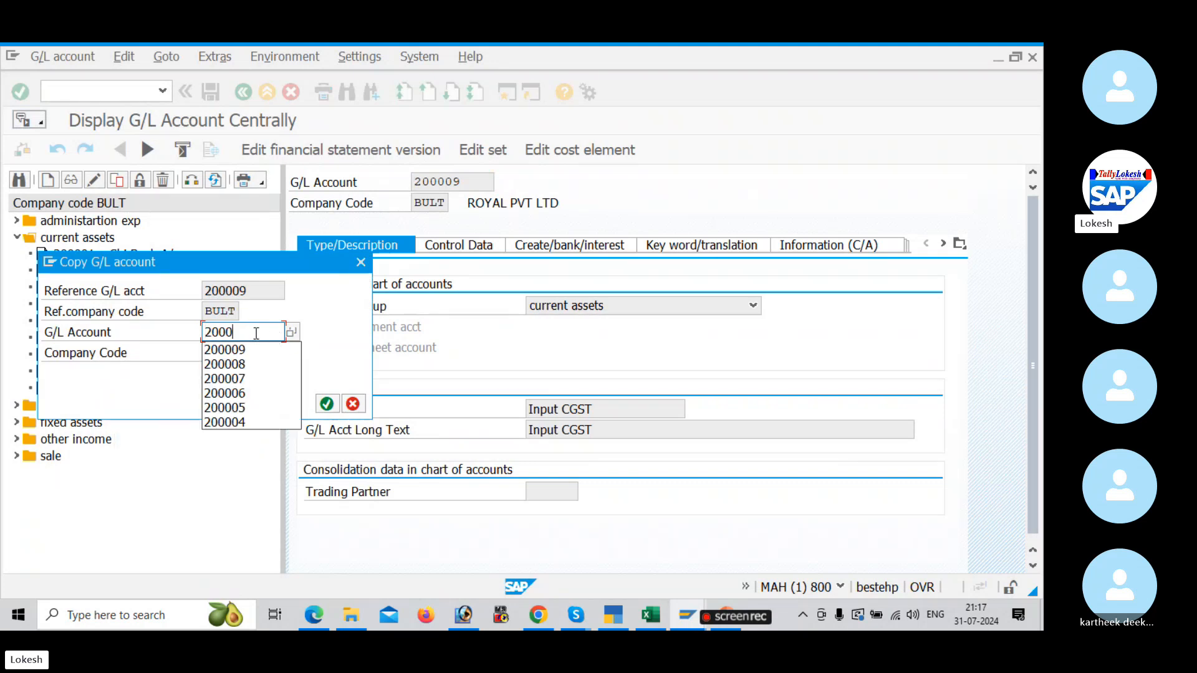
{"action": "type", "text": "10"}
{"action": "key", "text": "Return"}
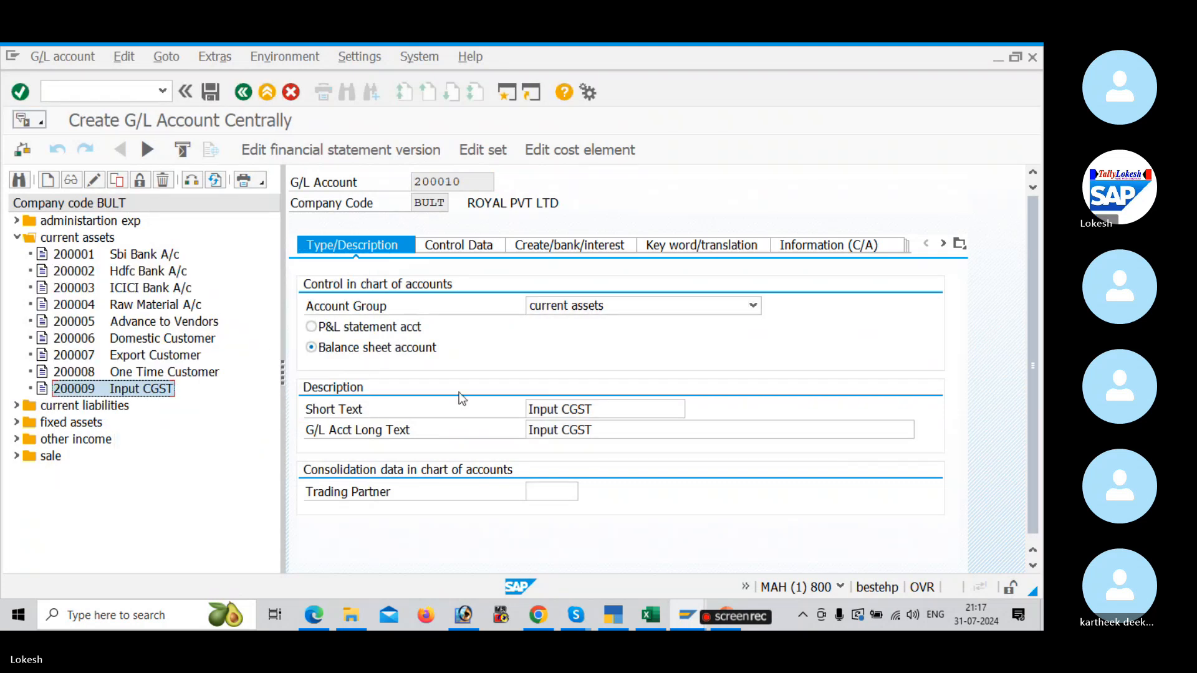
Step: Change both the short text and the G/L account long text of account 200010 to Input SGST
{"action": "left_click", "coordinate": [612, 409]}
{"action": "key", "text": "BackSpace"}
{"action": "key", "text": "BackSpace"}
{"action": "key", "text": "BackSpace"}
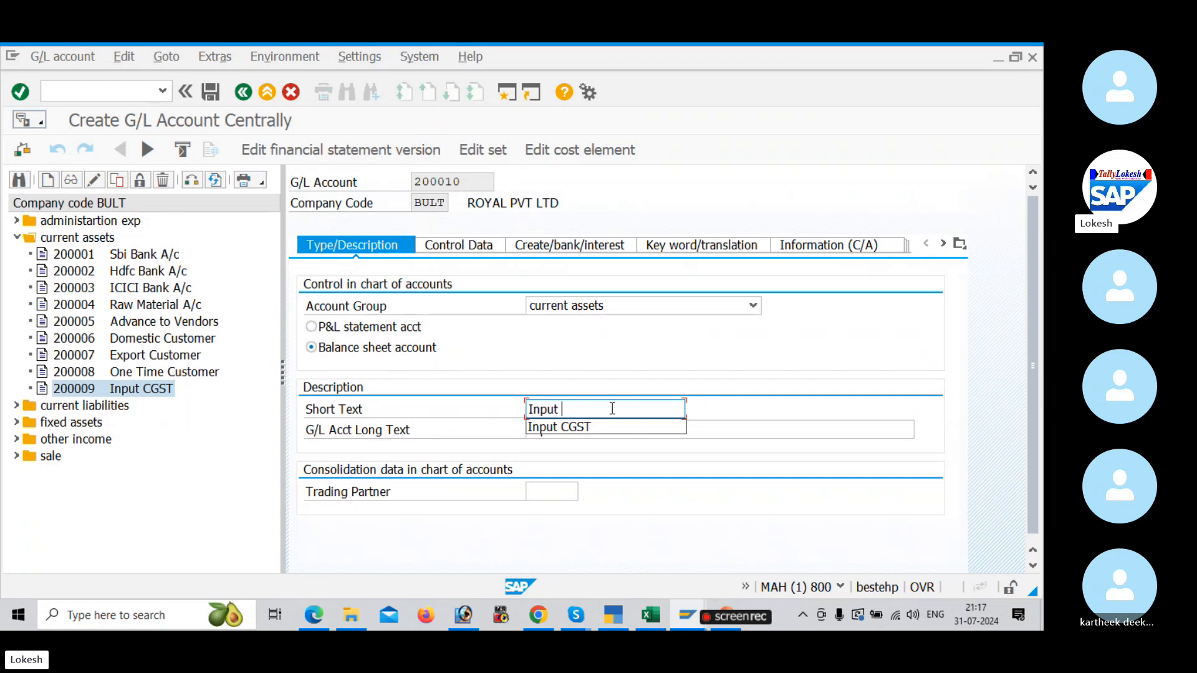
{"action": "type", "text": "SGST"}
{"action": "left_click", "coordinate": [604, 433]}
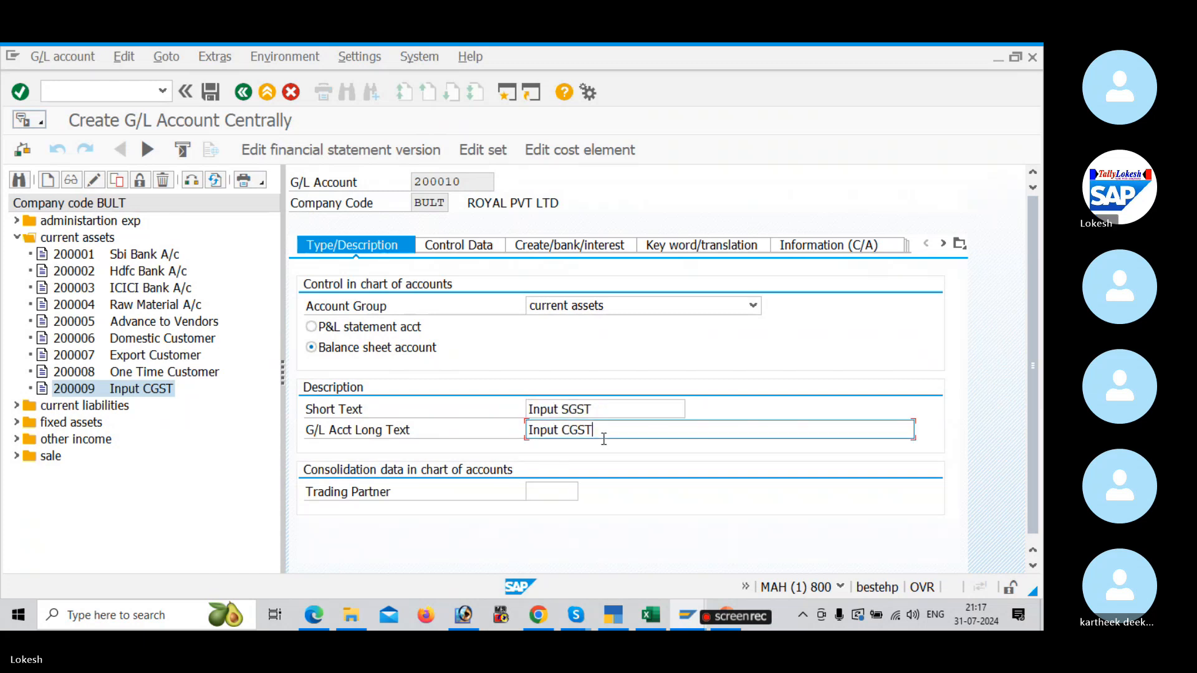
{"action": "key", "text": "BackSpace"}
{"action": "key", "text": "BackSpace"}
{"action": "key", "text": "BackSpace"}
{"action": "type", "text": "SGST"}
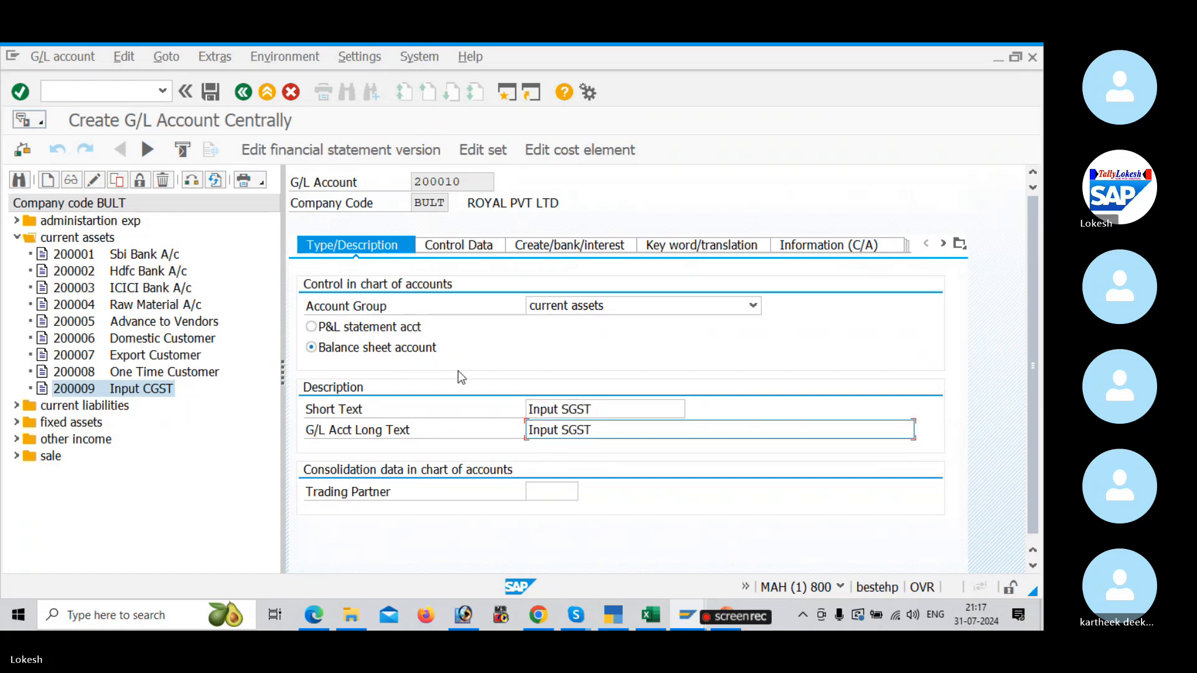
Step: Check the control data of account 200010 and save the account
{"action": "left_click", "coordinate": [437, 245]}
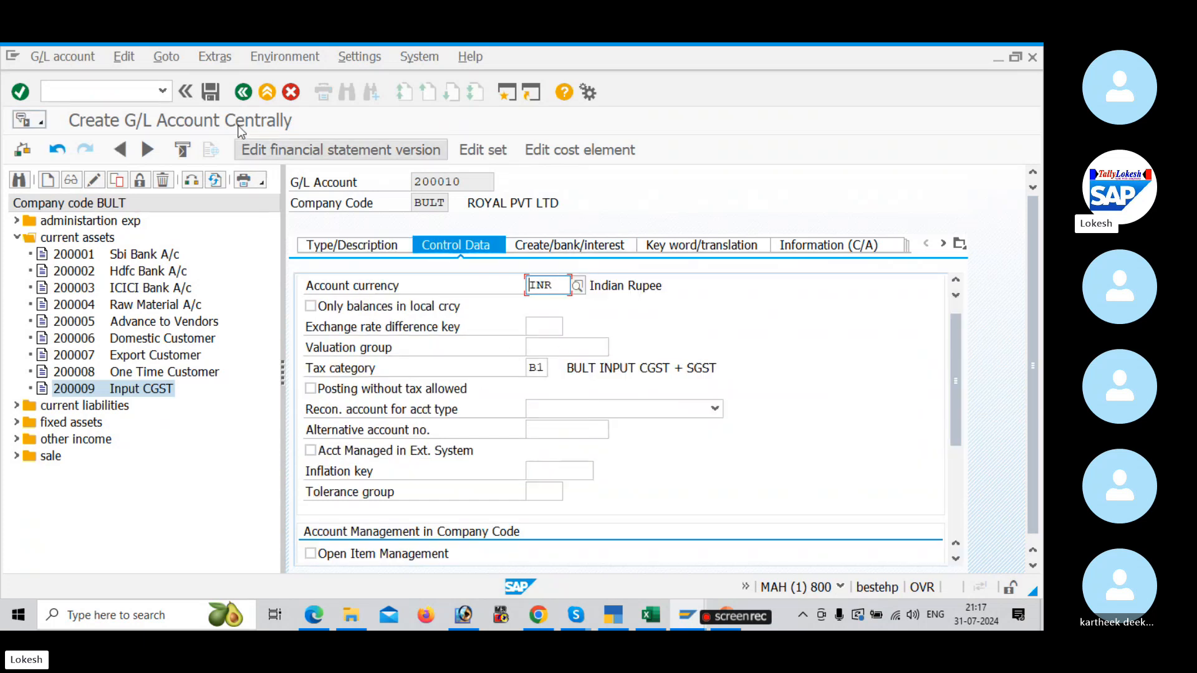
{"action": "left_click", "coordinate": [210, 92]}
{"action": "key", "text": "Return"}
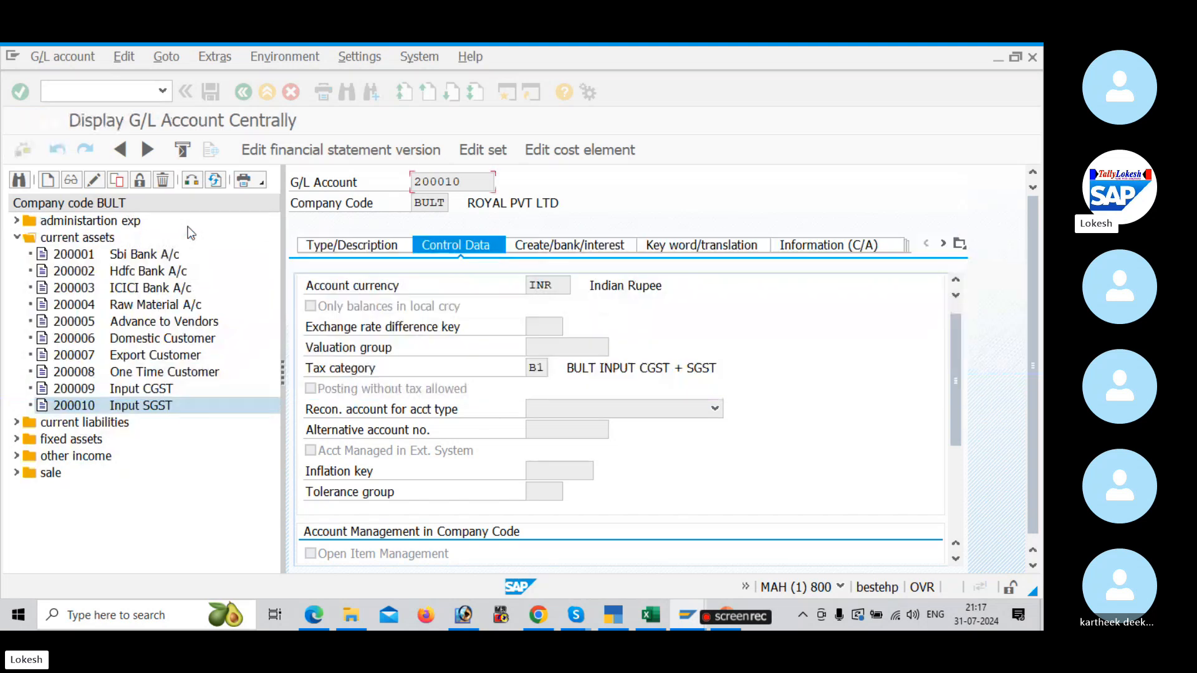
Step: Copy G/L account 200010 Input SGST to new account 200011 in company code BULT
{"action": "right_click", "coordinate": [109, 406]}
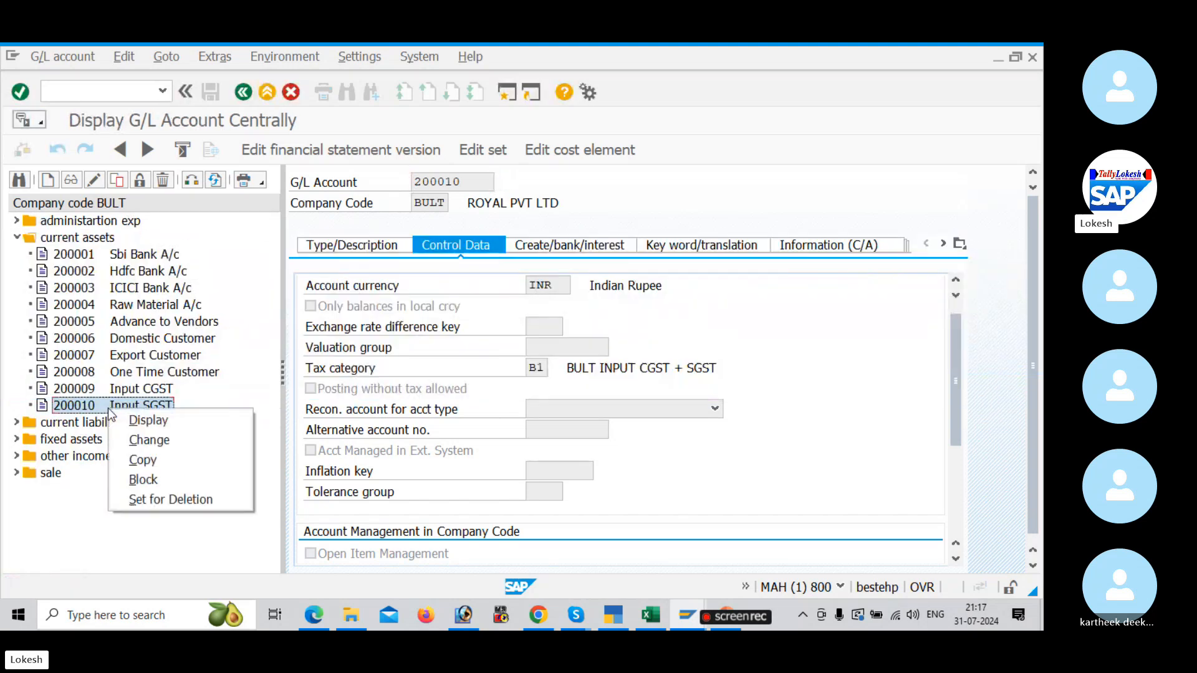
{"action": "left_click", "coordinate": [144, 461]}
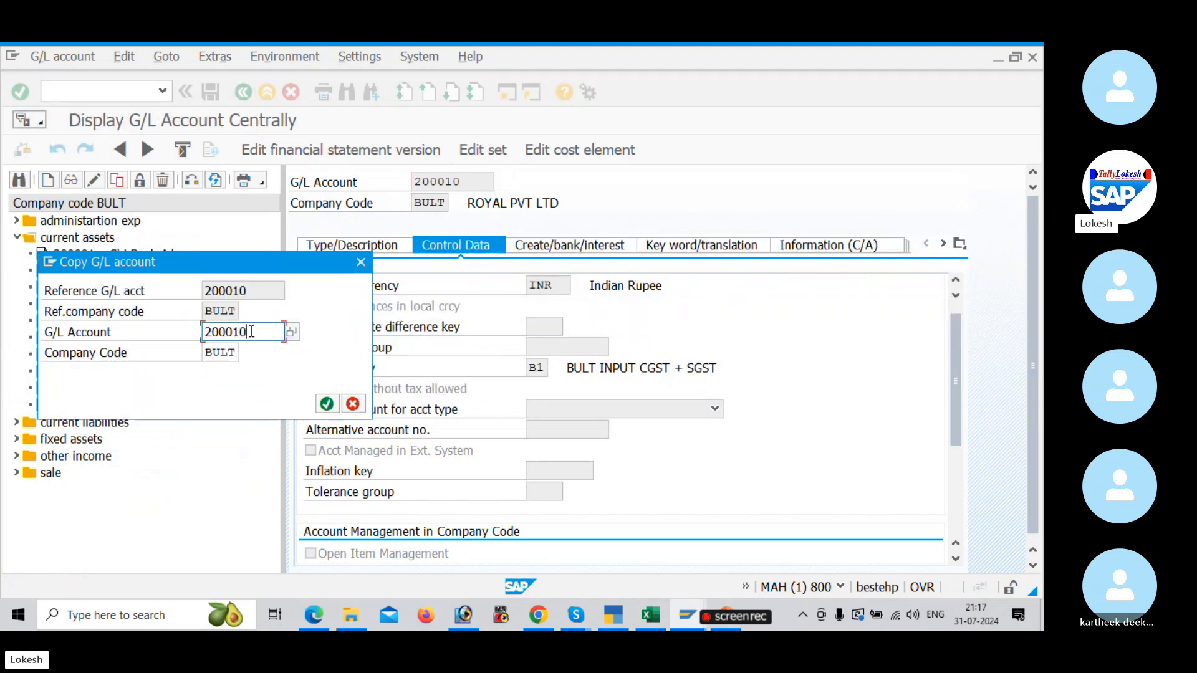
{"action": "key", "text": "BackSpace"}
{"action": "type", "text": "1"}
{"action": "key", "text": "Return"}
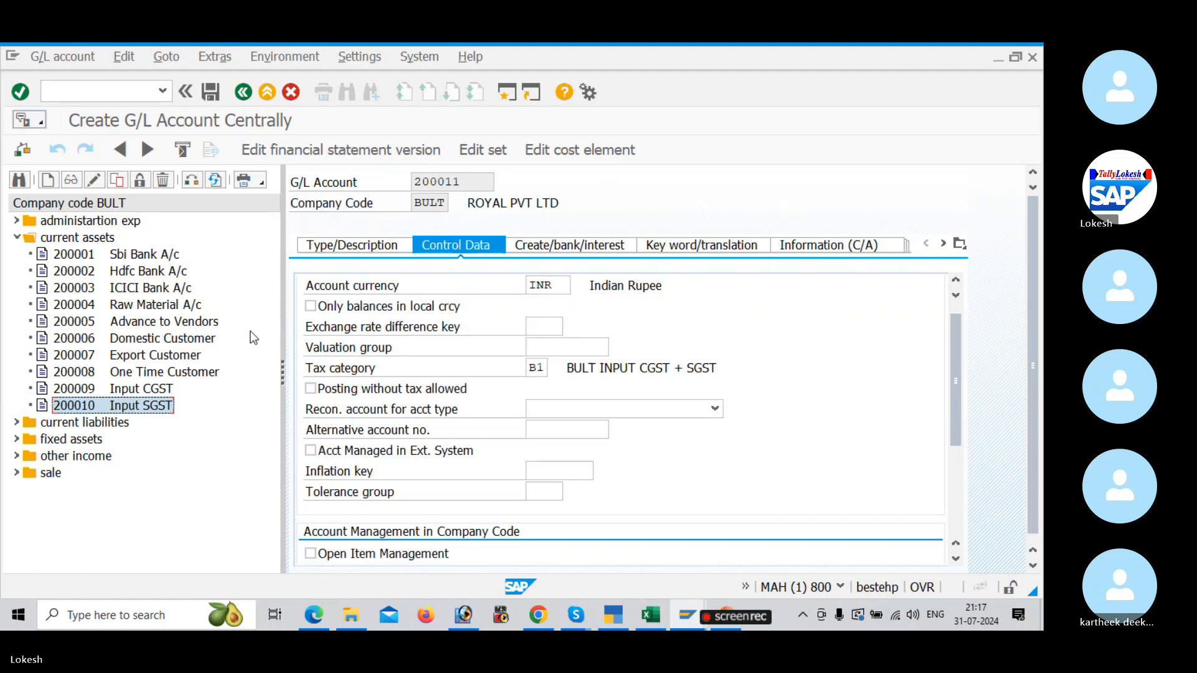
Step: Change both the short text and the G/L account long text of account 200011 to Input IGST
{"action": "left_click", "coordinate": [353, 245]}
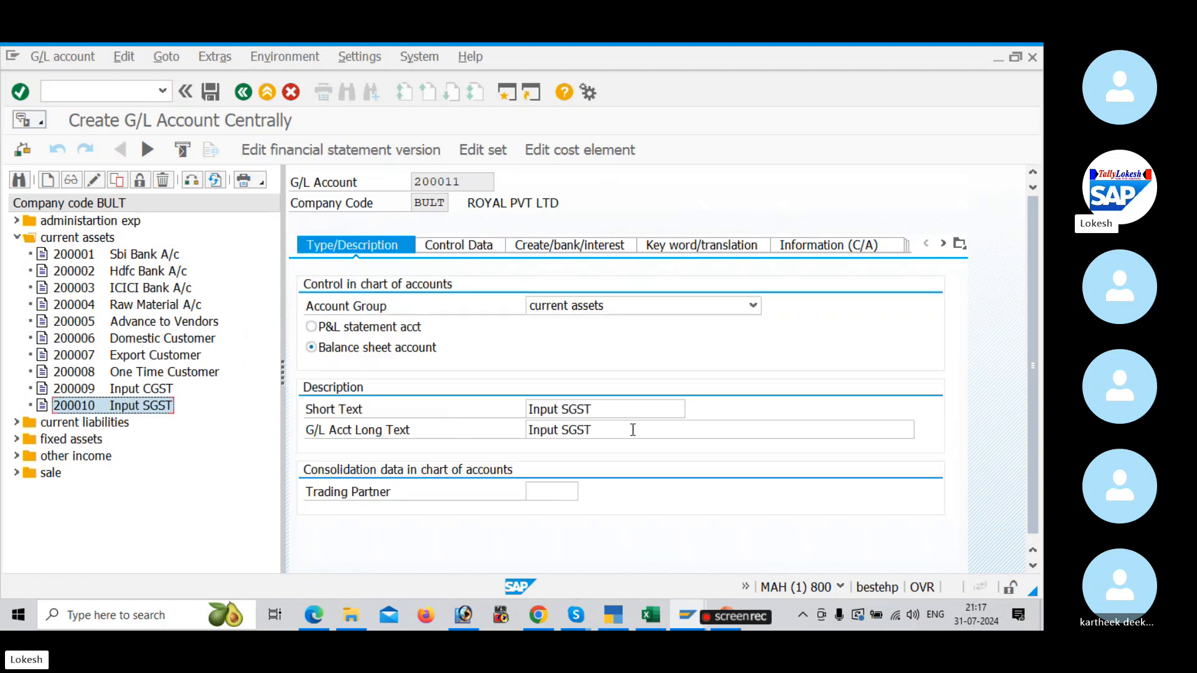
{"action": "left_click", "coordinate": [609, 415]}
{"action": "key", "text": "BackSpace"}
{"action": "key", "text": "BackSpace"}
{"action": "key", "text": "BackSpace"}
{"action": "key", "text": "BackSpace"}
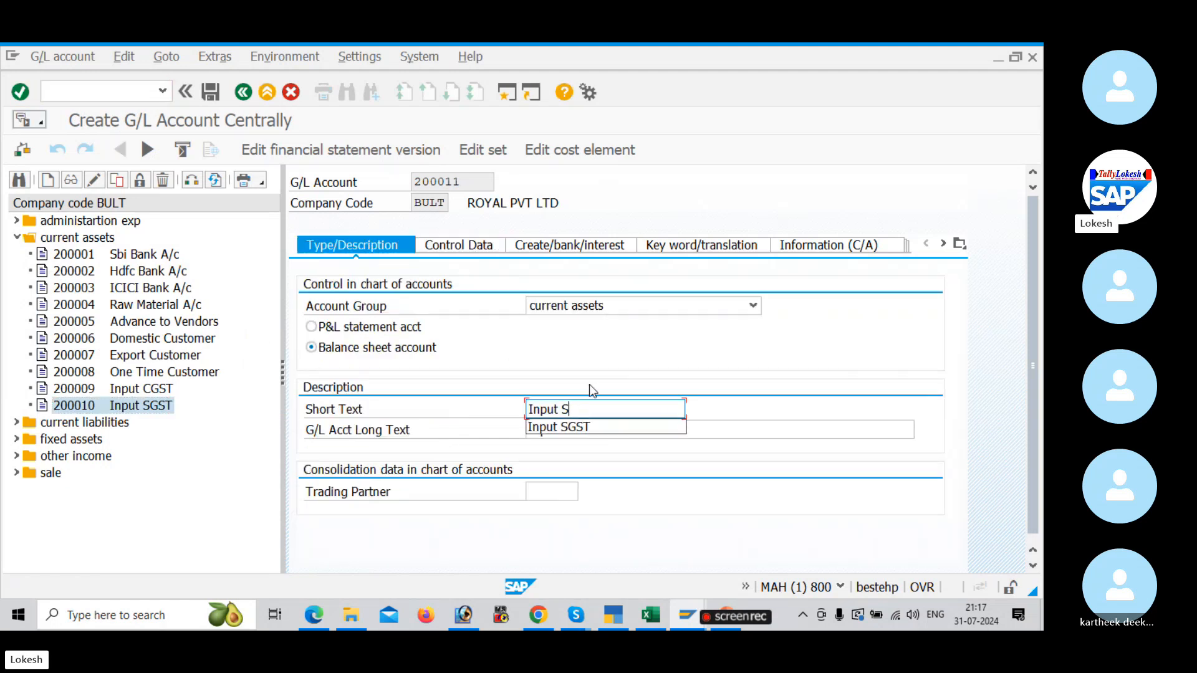
{"action": "type", "text": "IGST"}
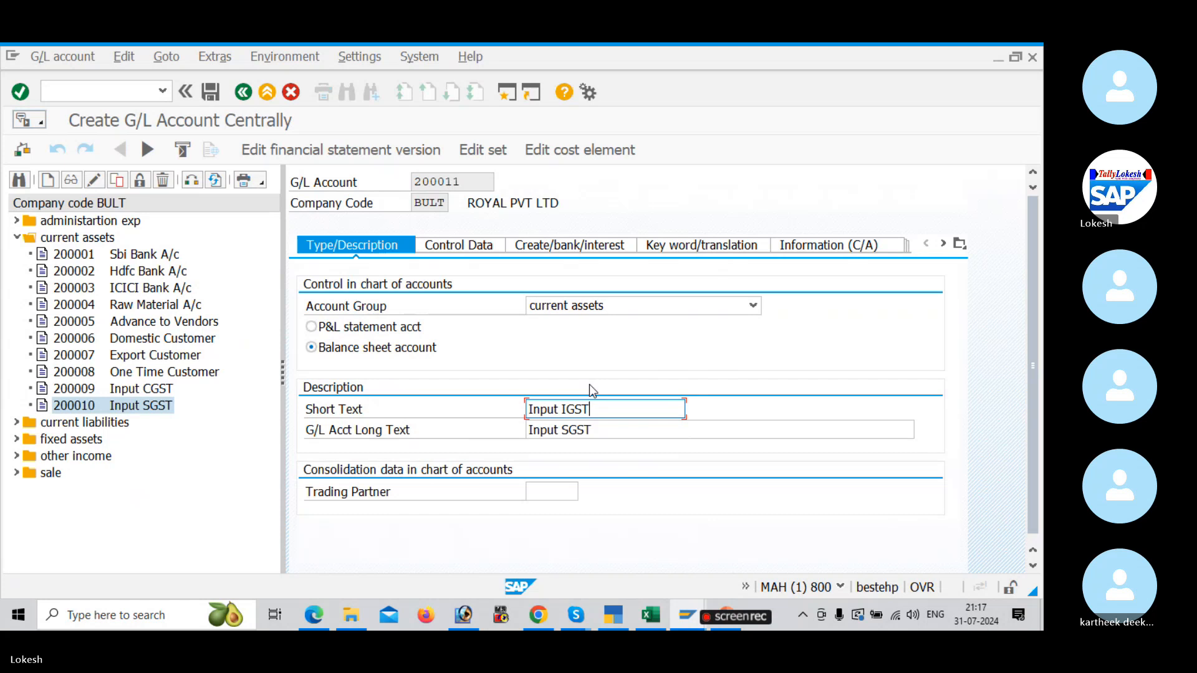
{"action": "left_click", "coordinate": [595, 429]}
{"action": "key", "text": "BackSpace"}
{"action": "key", "text": "BackSpace"}
{"action": "key", "text": "BackSpace"}
{"action": "key", "text": "BackSpace"}
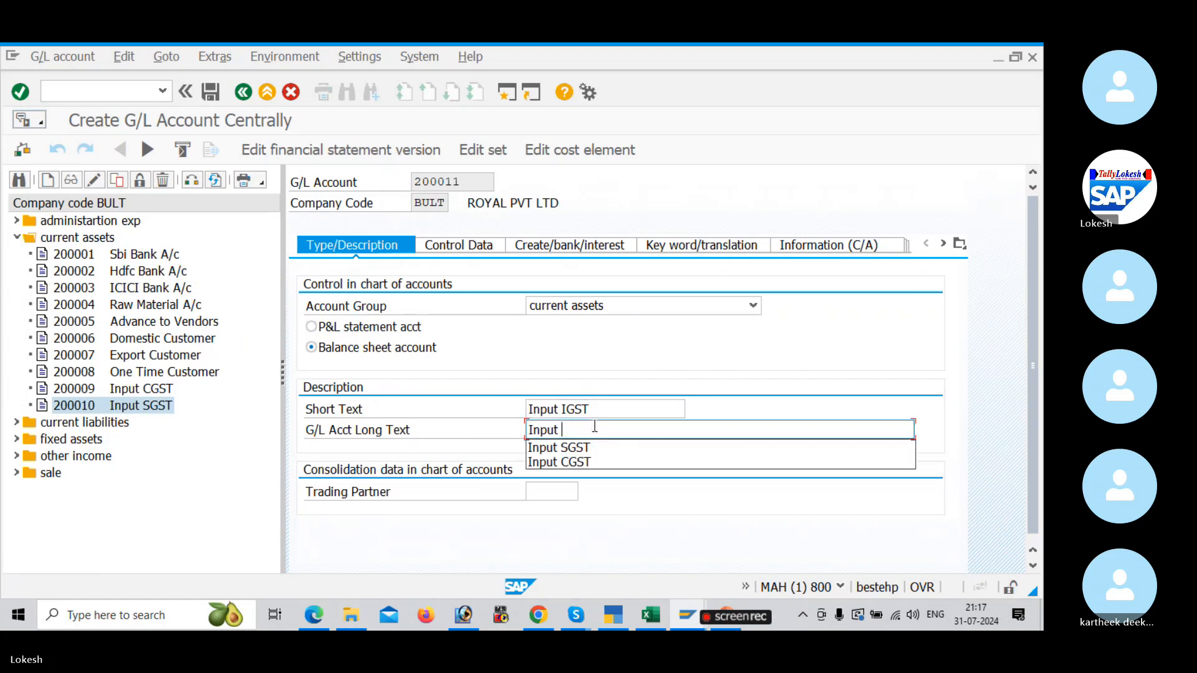
{"action": "type", "text": "IGST"}
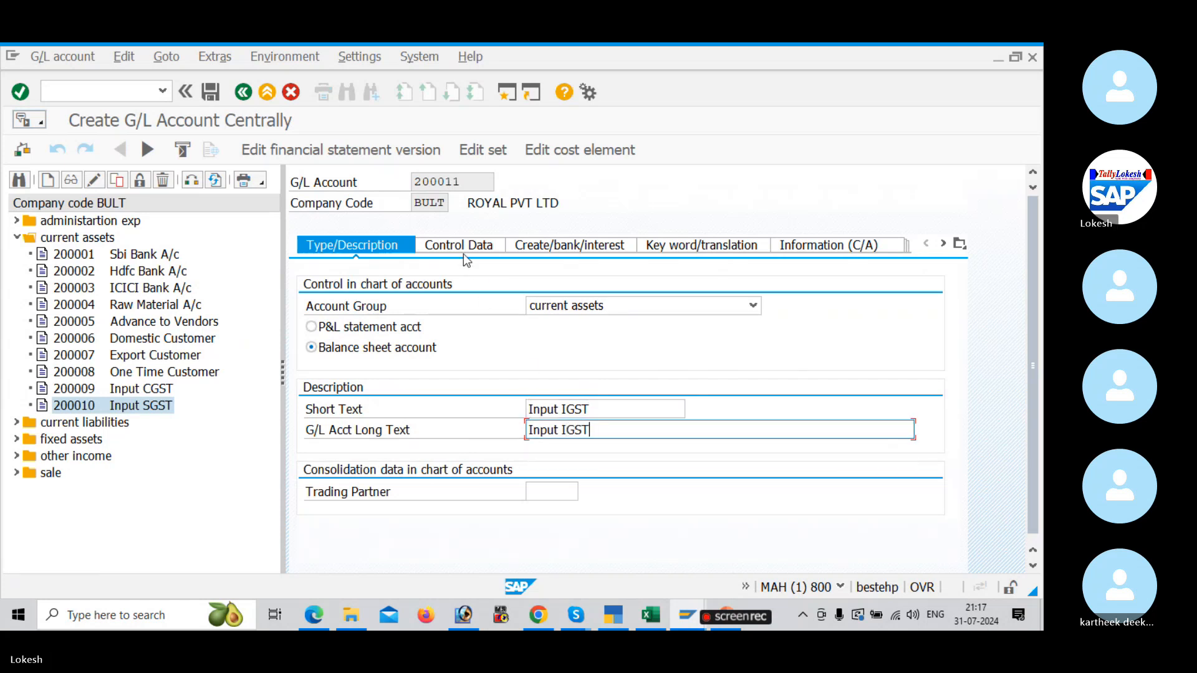
Step: Set the tax category of account 200011 to B2 (BULT INPUT IGST) and save the account
{"action": "left_click", "coordinate": [463, 245]}
{"action": "left_click", "coordinate": [545, 367]}
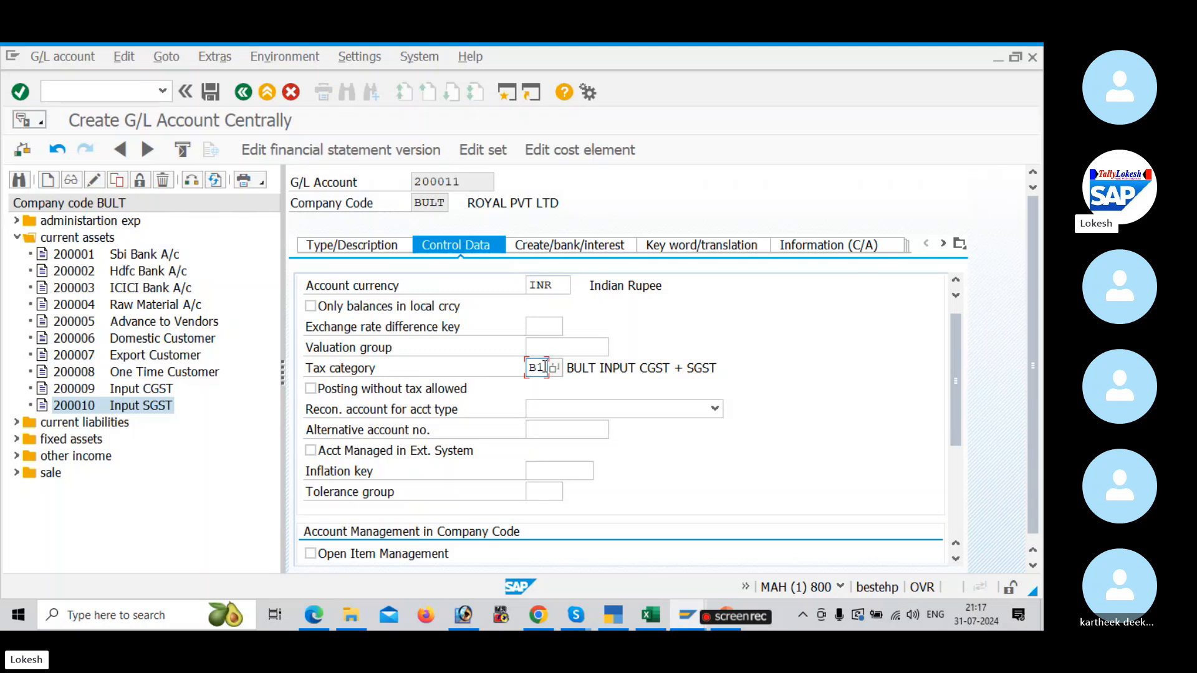
{"action": "left_click", "coordinate": [553, 368]}
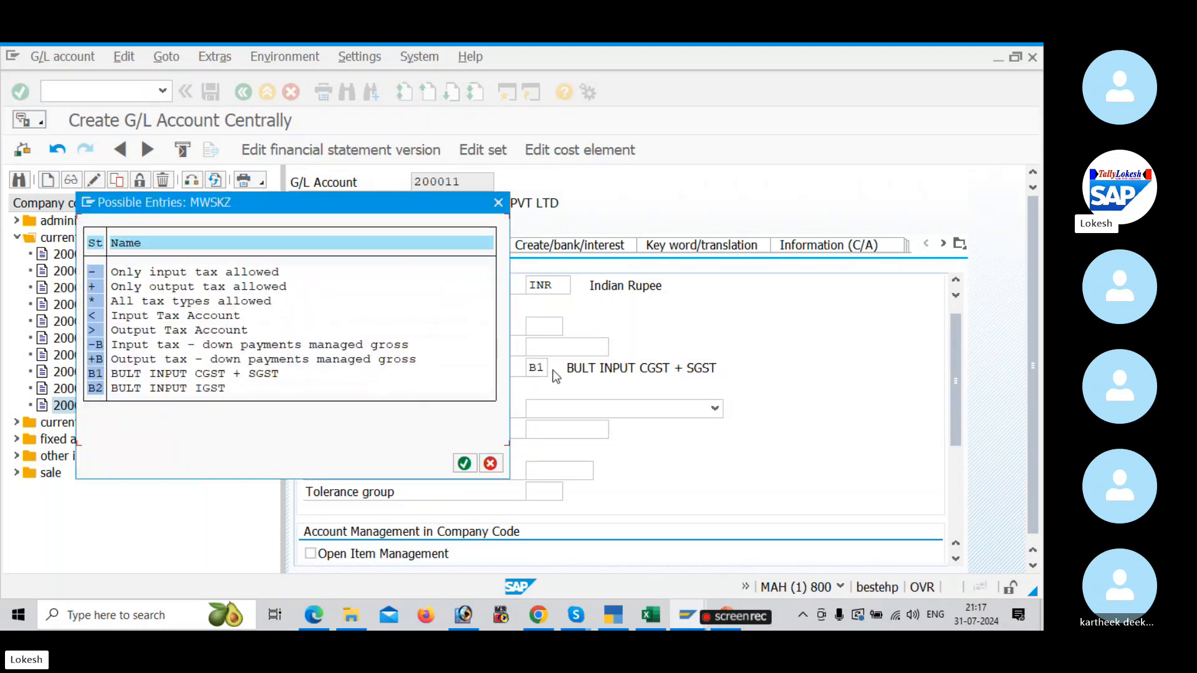
{"action": "double_click", "coordinate": [95, 387]}
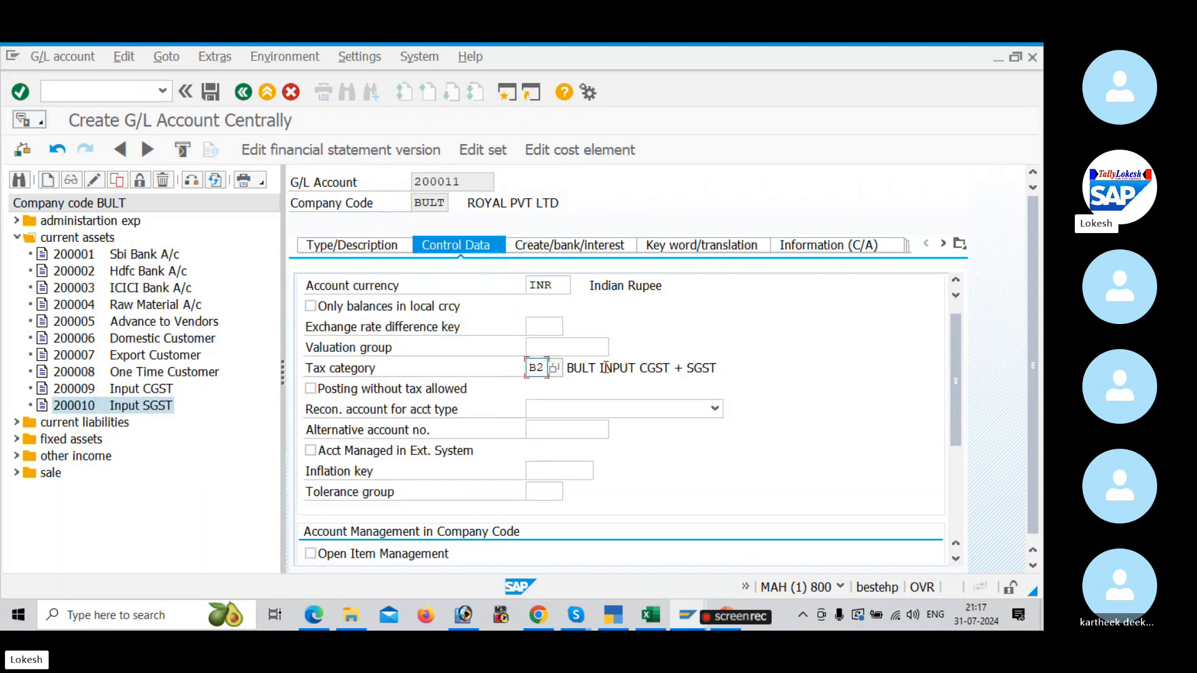
{"action": "left_click", "coordinate": [311, 305]}
{"action": "left_click", "coordinate": [215, 93]}
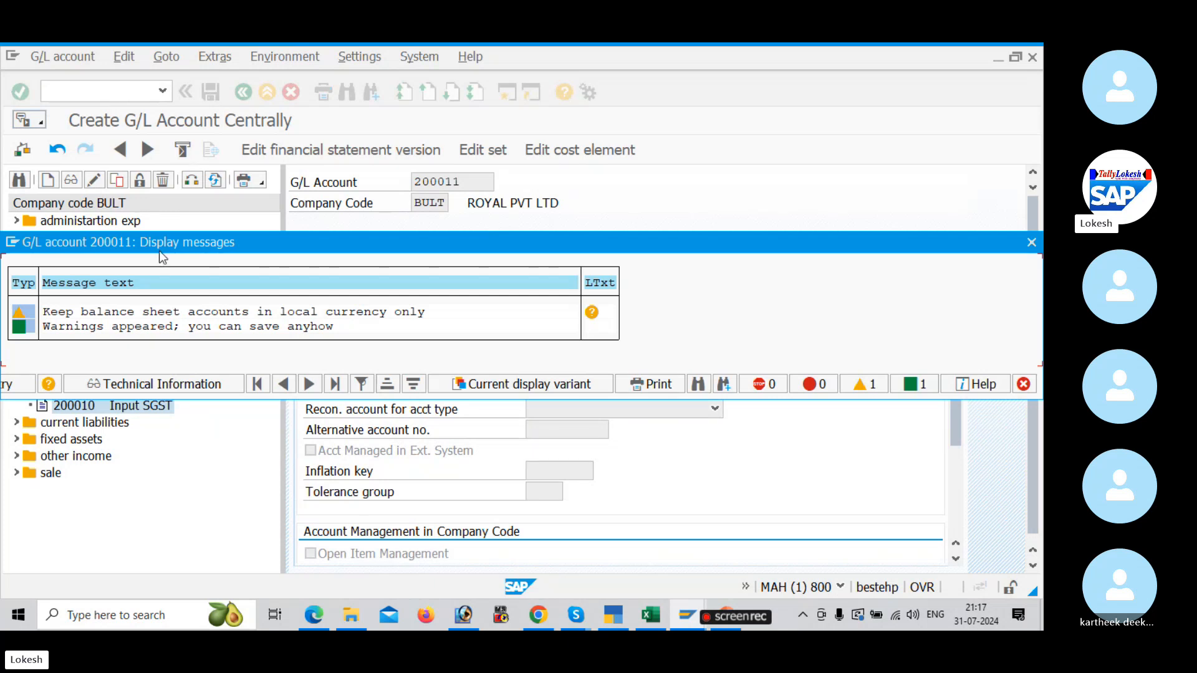
{"action": "key", "text": "Return"}
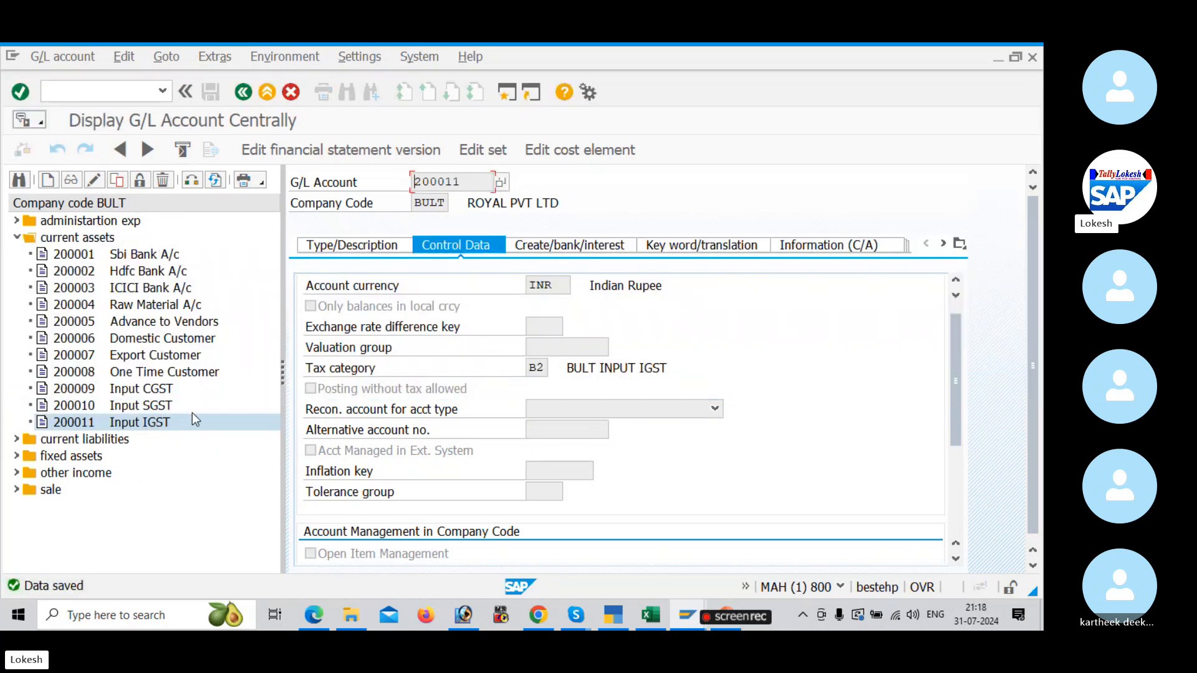
Step: Switch to the GST configuration PDF in Edge and review the settings for the Input IGST and Purchase A/c G/L accounts
{"action": "key", "text": "alt+Tab"}
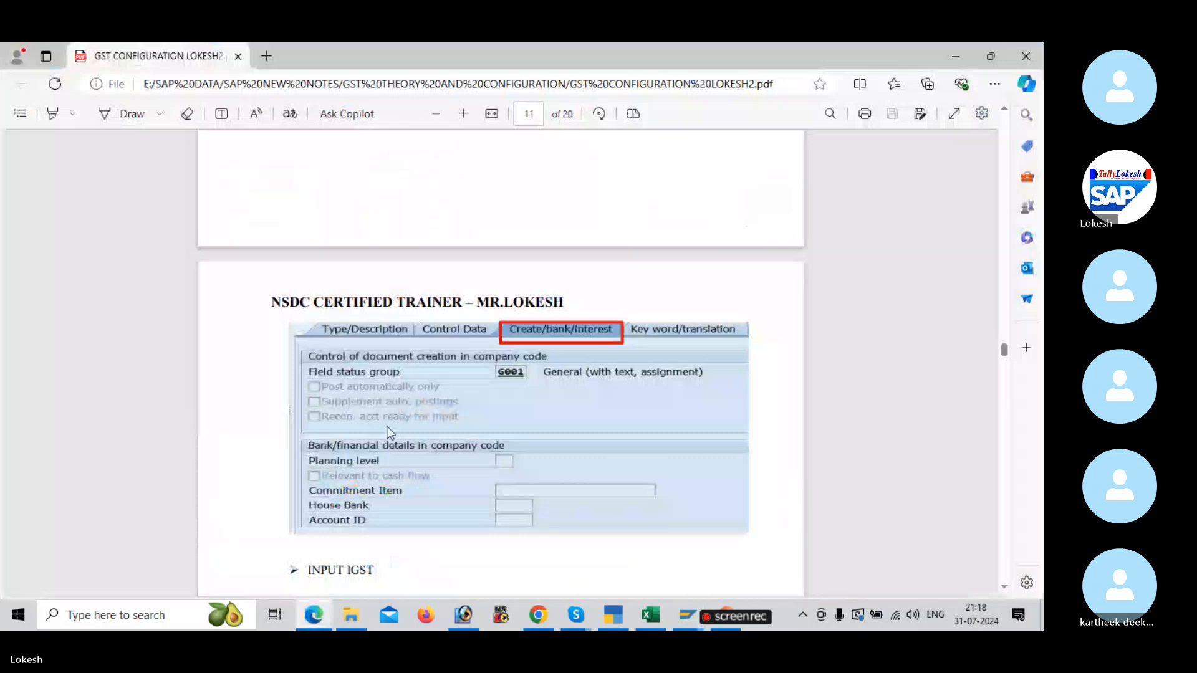
{"action": "scroll", "coordinate": [389, 432], "scroll_direction": "down", "scroll_amount": 6}
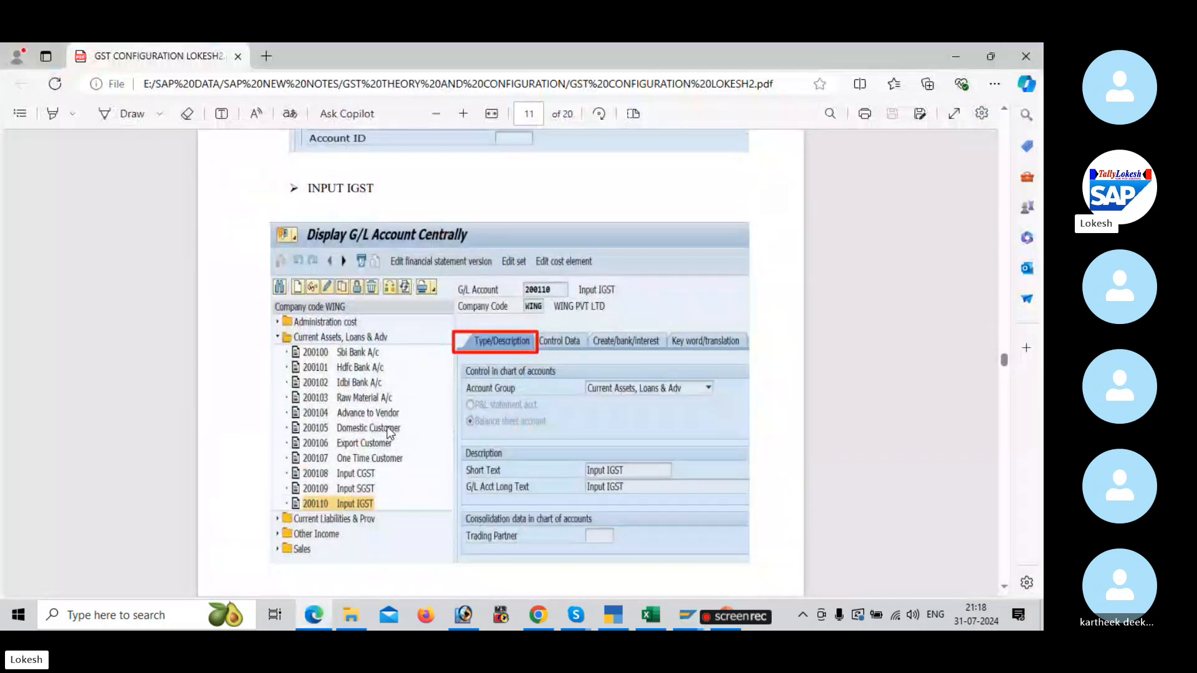
{"action": "scroll", "coordinate": [419, 420], "scroll_direction": "down", "scroll_amount": 8}
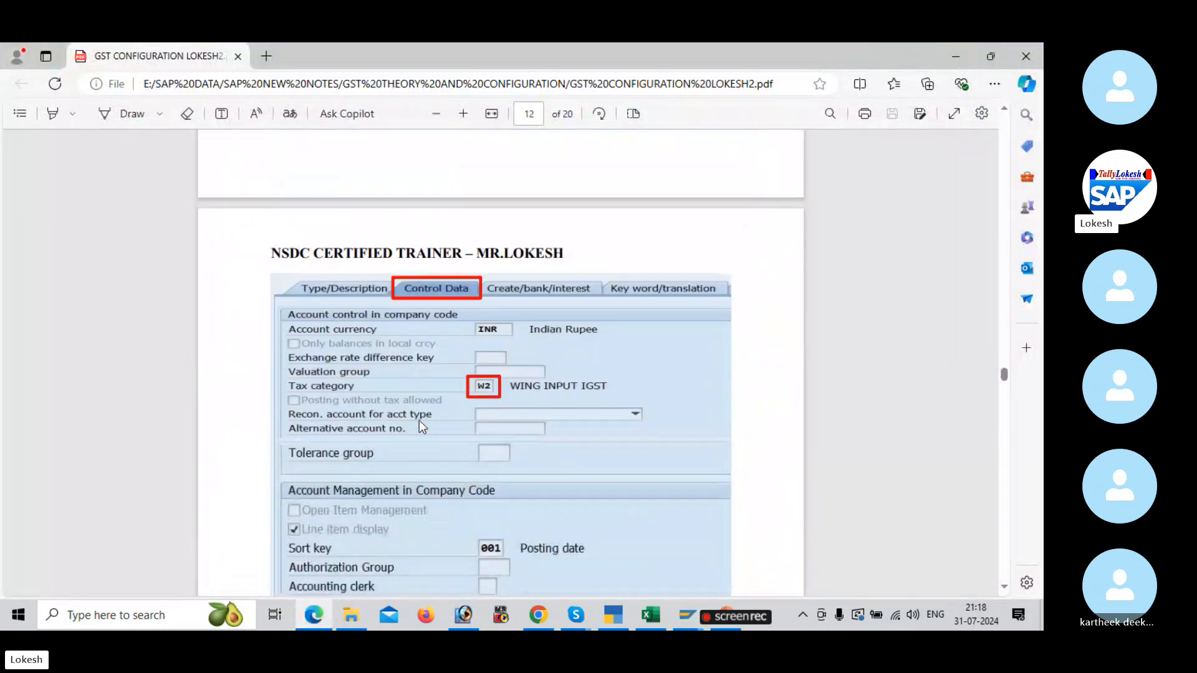
{"action": "scroll", "coordinate": [420, 426], "scroll_direction": "down", "scroll_amount": 3}
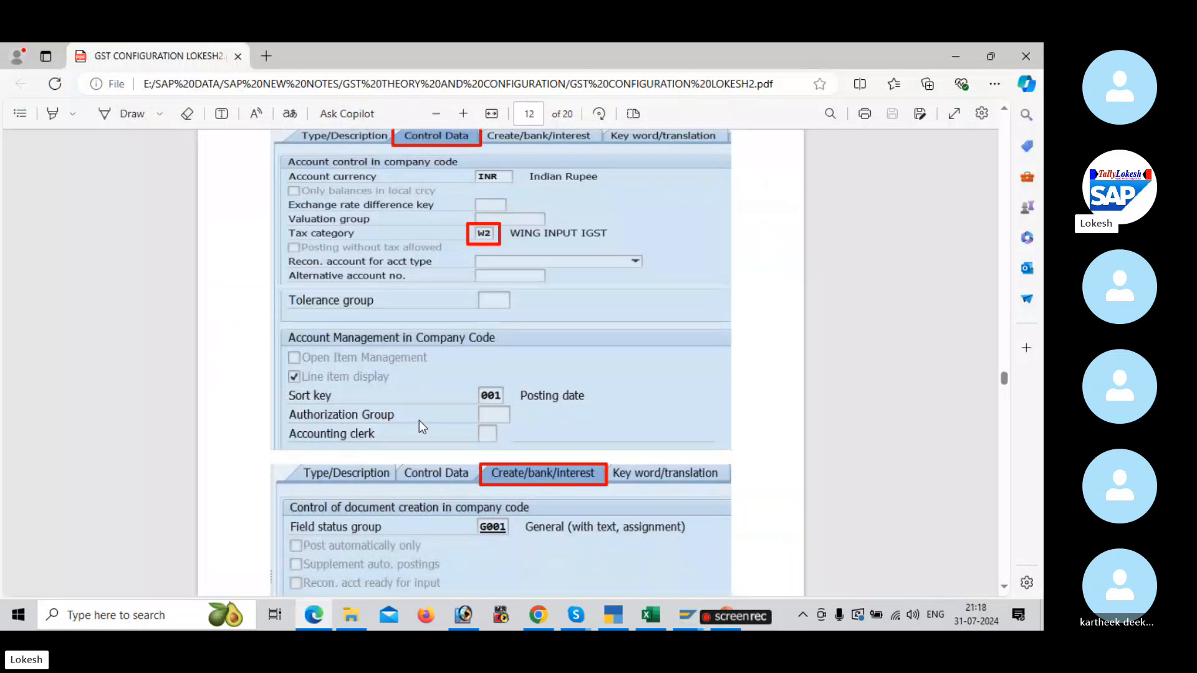
{"action": "scroll", "coordinate": [419, 420], "scroll_direction": "down", "scroll_amount": 11}
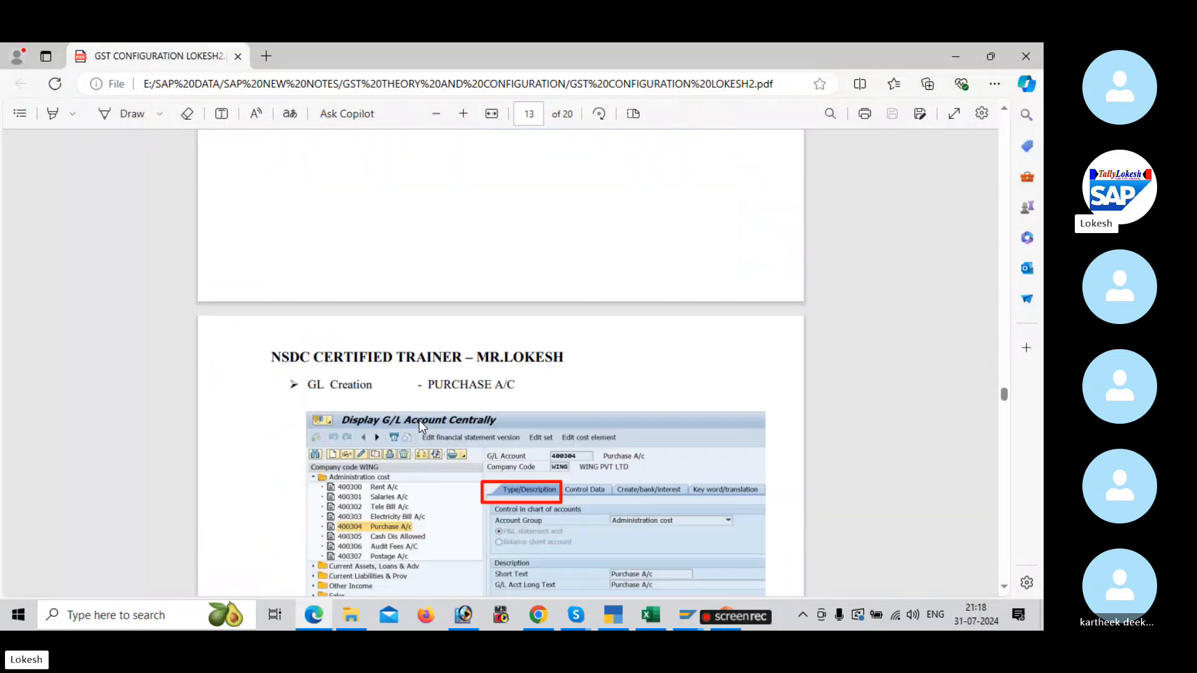
{"action": "scroll", "coordinate": [418, 420], "scroll_direction": "down", "scroll_amount": 4}
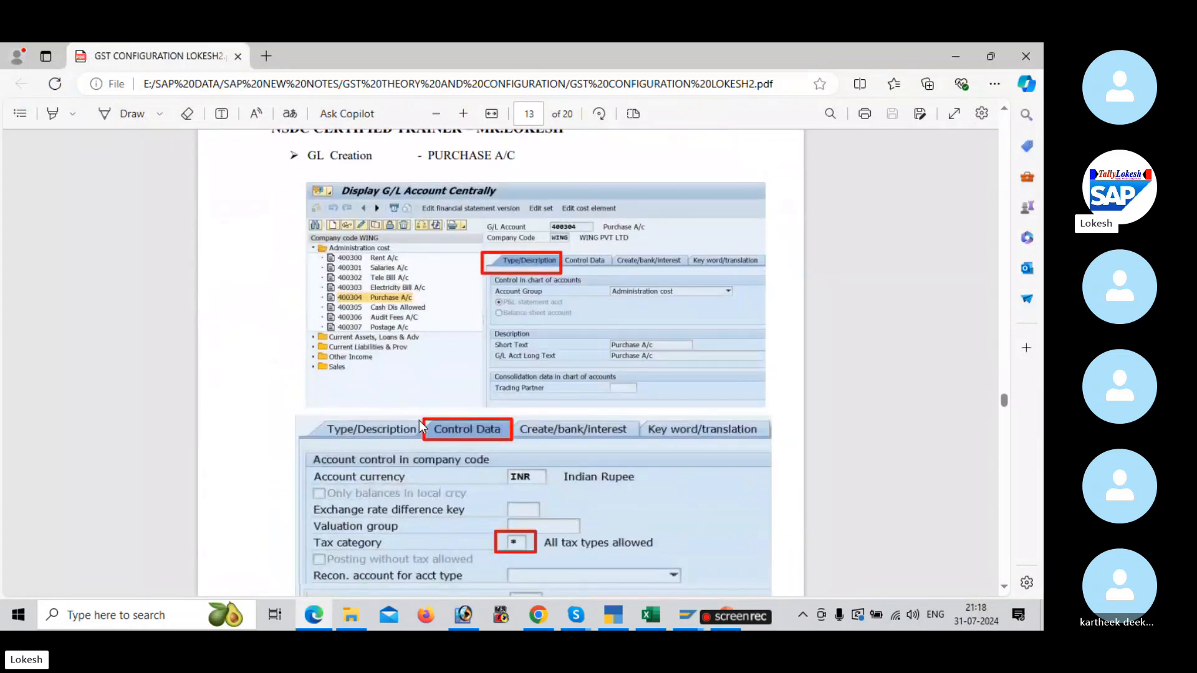
{"action": "scroll", "coordinate": [517, 302], "scroll_direction": "down", "scroll_amount": 1}
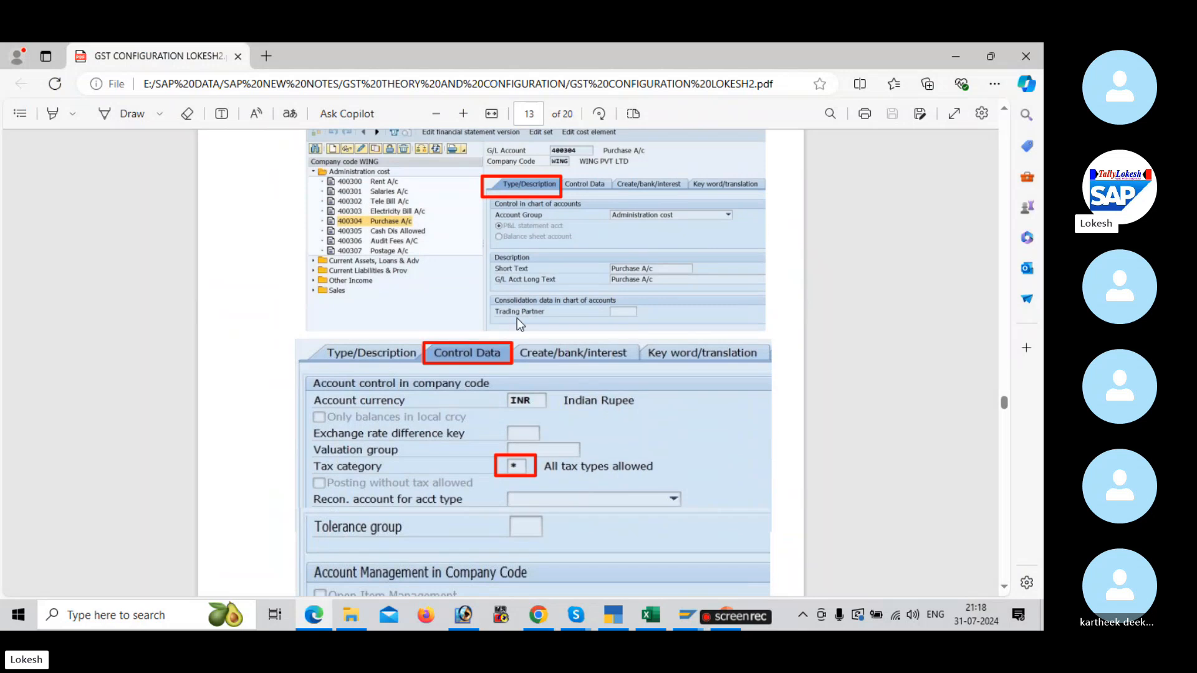
{"action": "scroll", "coordinate": [518, 319], "scroll_direction": "down", "scroll_amount": 1}
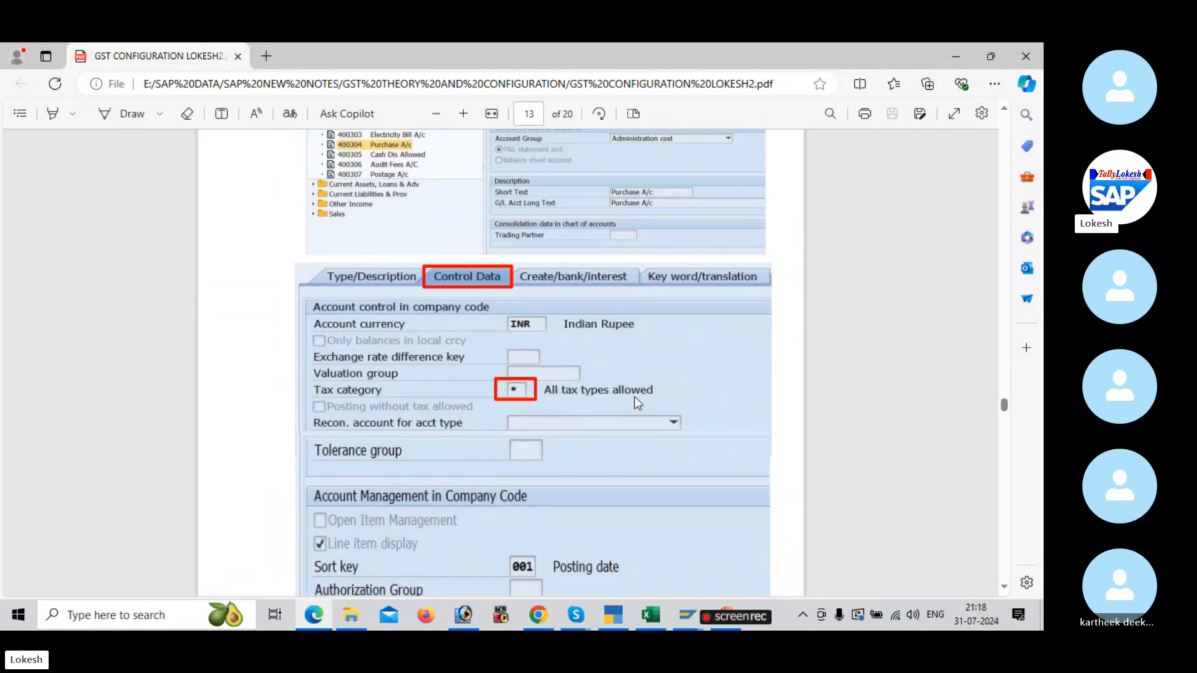
{"action": "scroll", "coordinate": [637, 402], "scroll_direction": "down", "scroll_amount": 1}
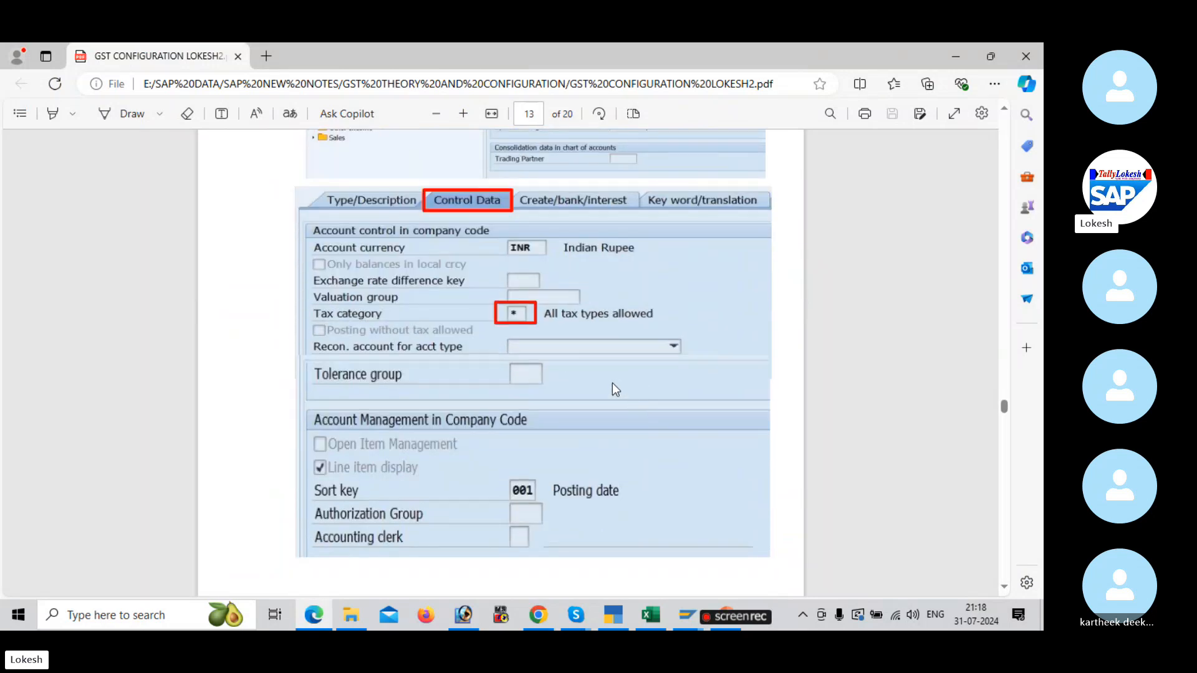
Step: Switch back to SAP, open G/L account 400005 Purchase A/c under administartion exp for changing and check its type and description
{"action": "key", "text": "alt+Tab"}
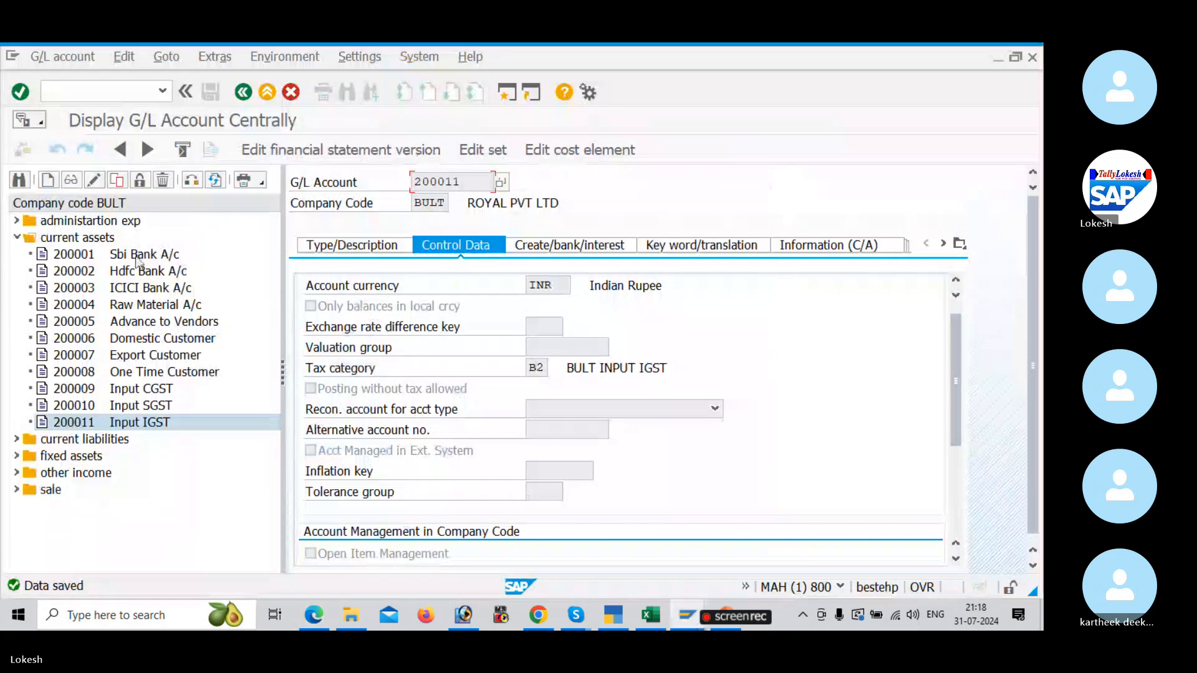
{"action": "left_click", "coordinate": [17, 237]}
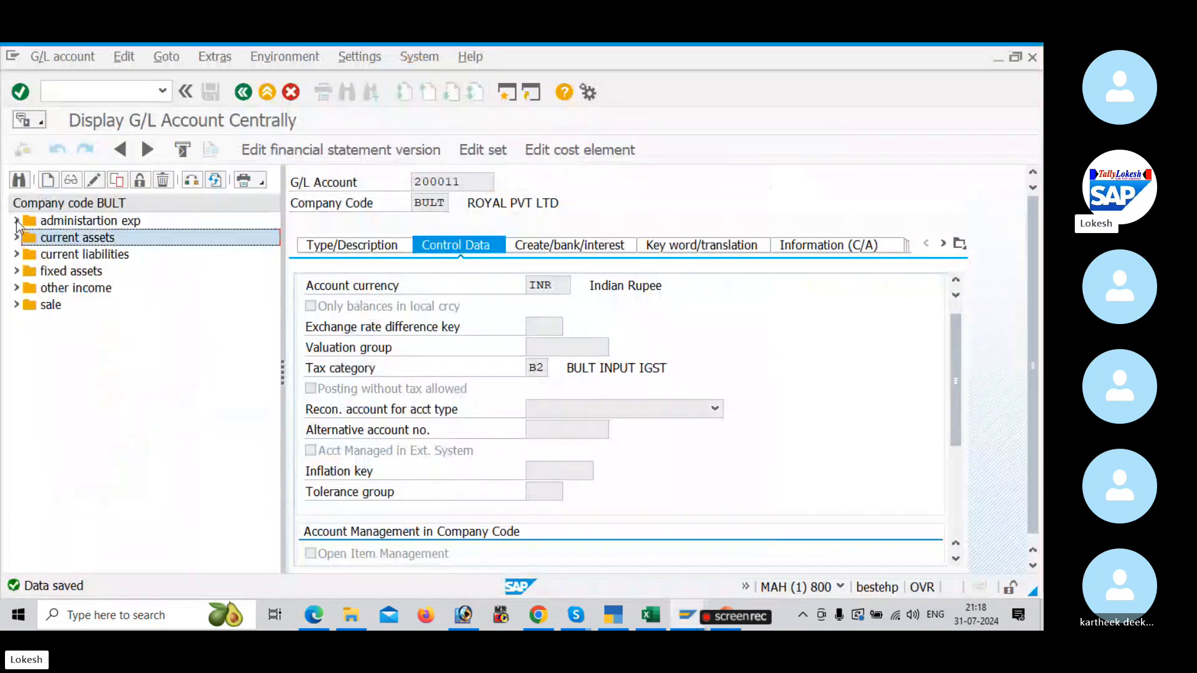
{"action": "left_click", "coordinate": [17, 221]}
{"action": "double_click", "coordinate": [80, 308]}
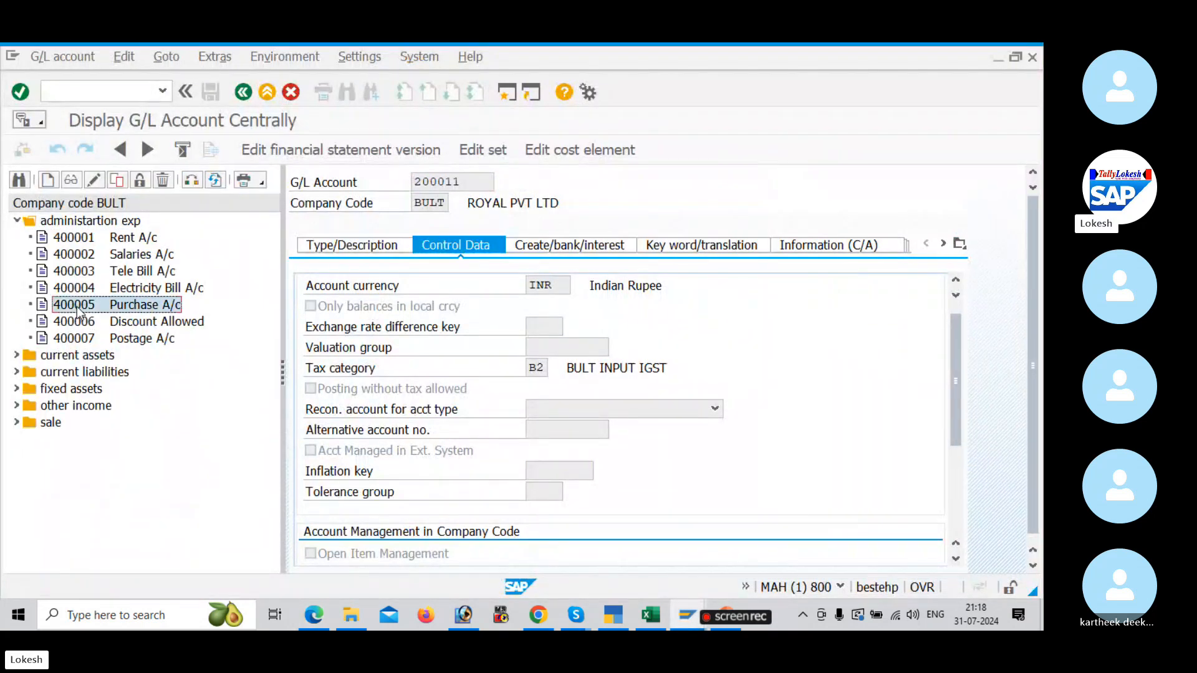
{"action": "left_click", "coordinate": [361, 262]}
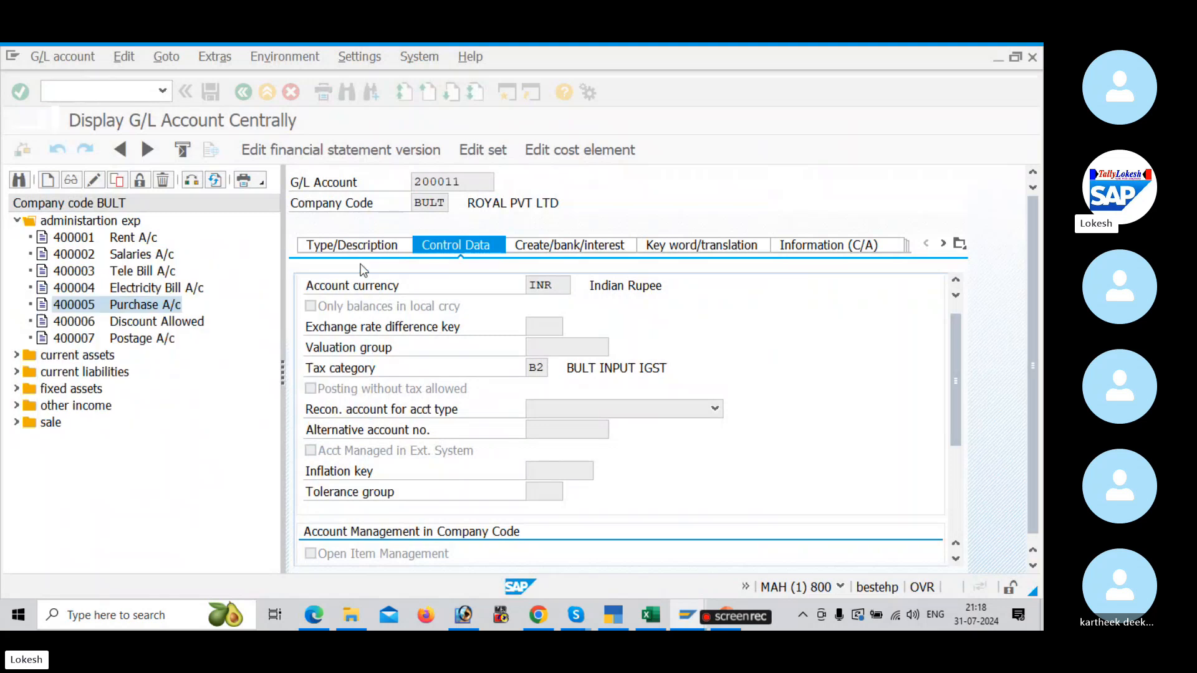
{"action": "left_click", "coordinate": [94, 180]}
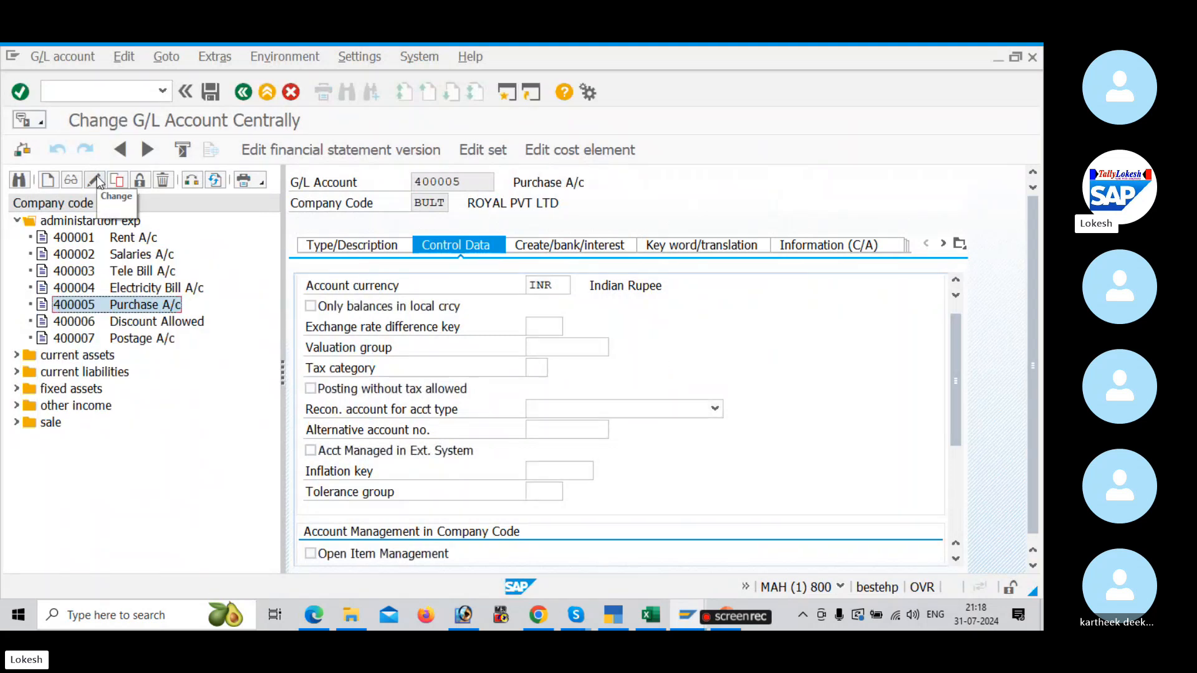
{"action": "left_click", "coordinate": [363, 247]}
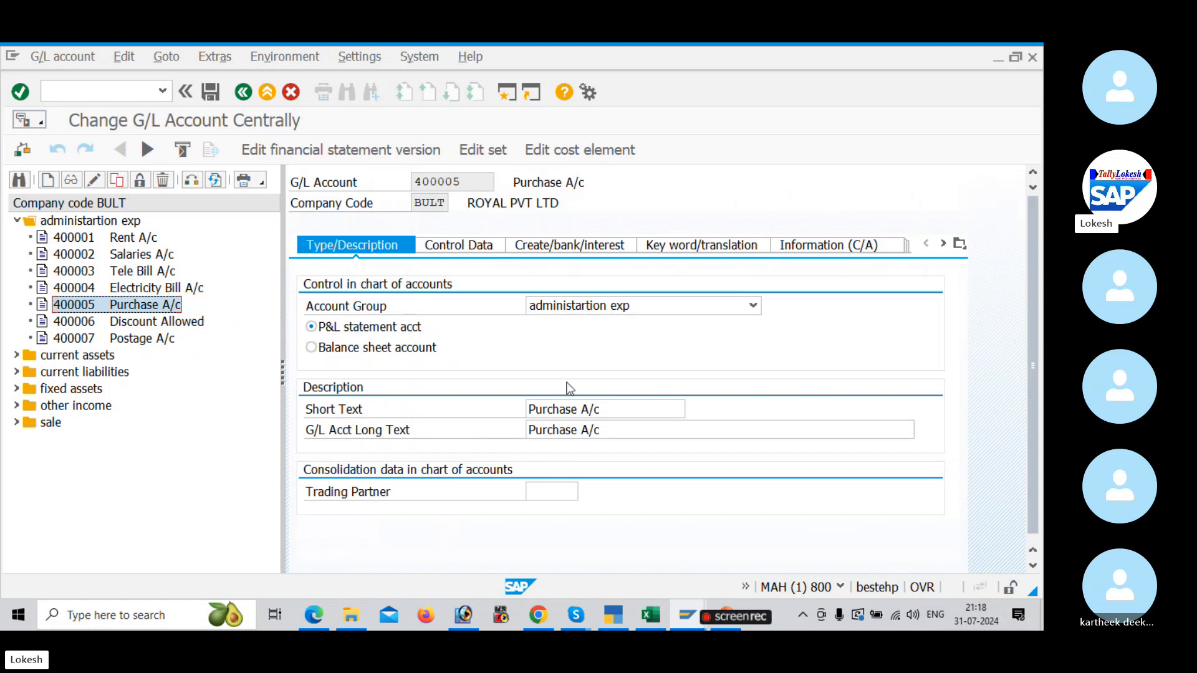
Step: Set the tax category of account 400005 to * (All tax types allowed), check its field status group and save the account
{"action": "left_click", "coordinate": [471, 252]}
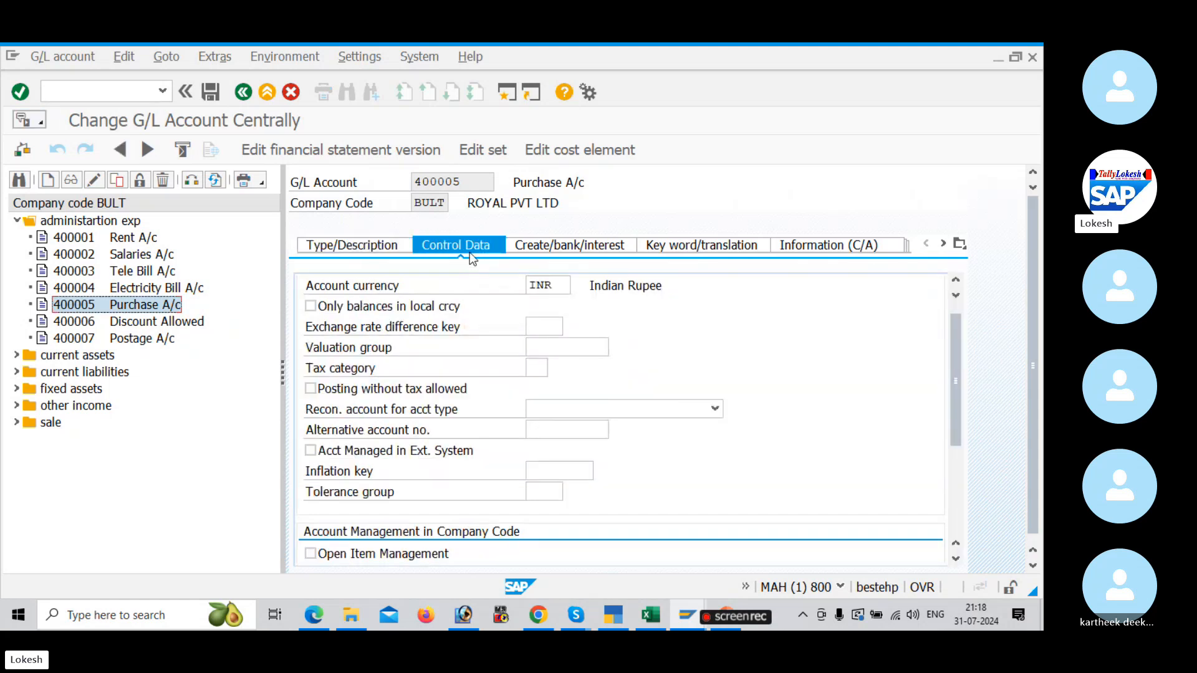
{"action": "left_click", "coordinate": [536, 369]}
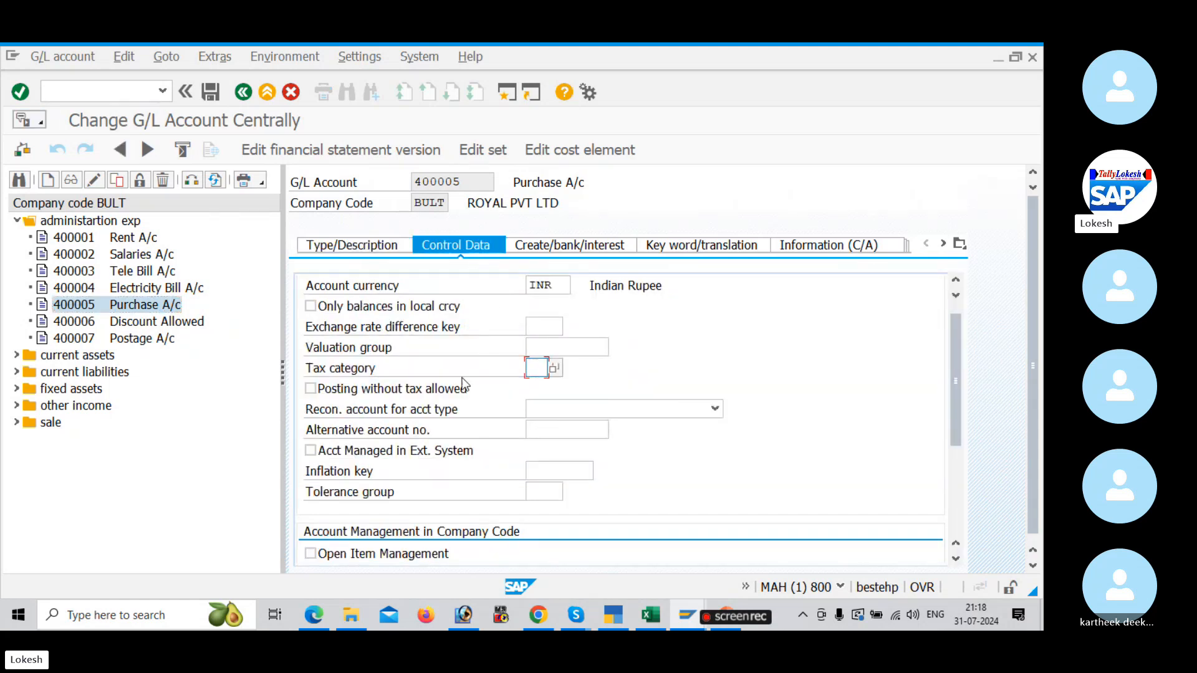
{"action": "left_click", "coordinate": [554, 368]}
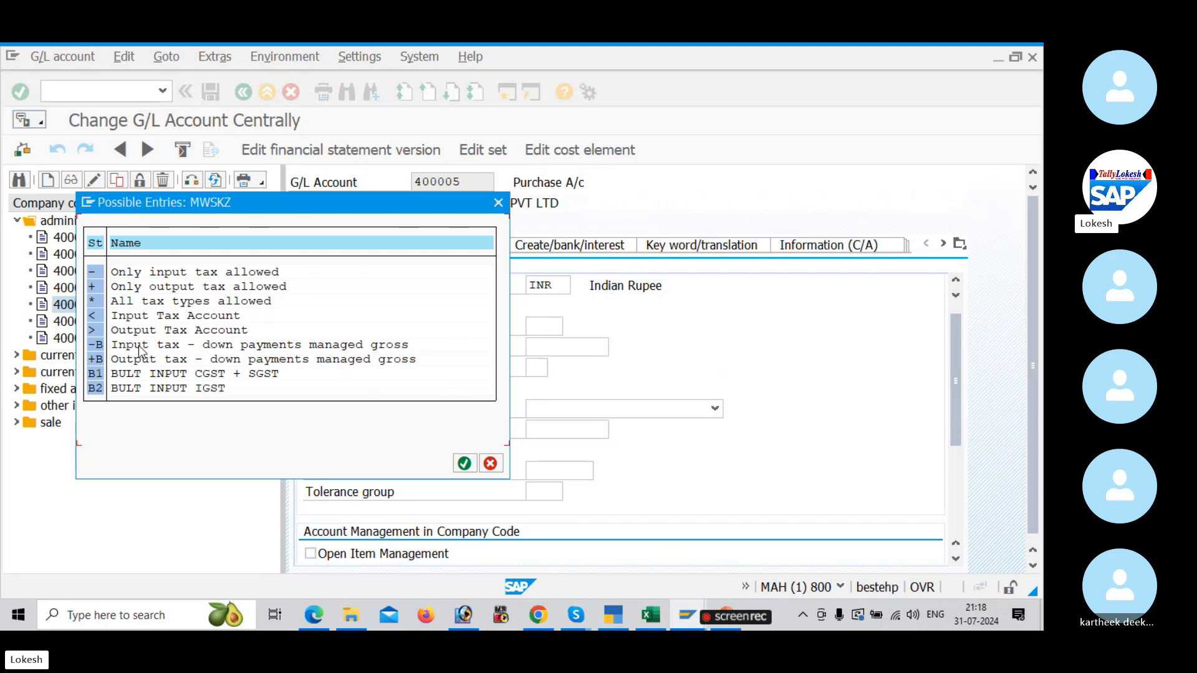
{"action": "double_click", "coordinate": [126, 305]}
{"action": "scroll", "coordinate": [676, 429], "scroll_direction": "down", "scroll_amount": 5}
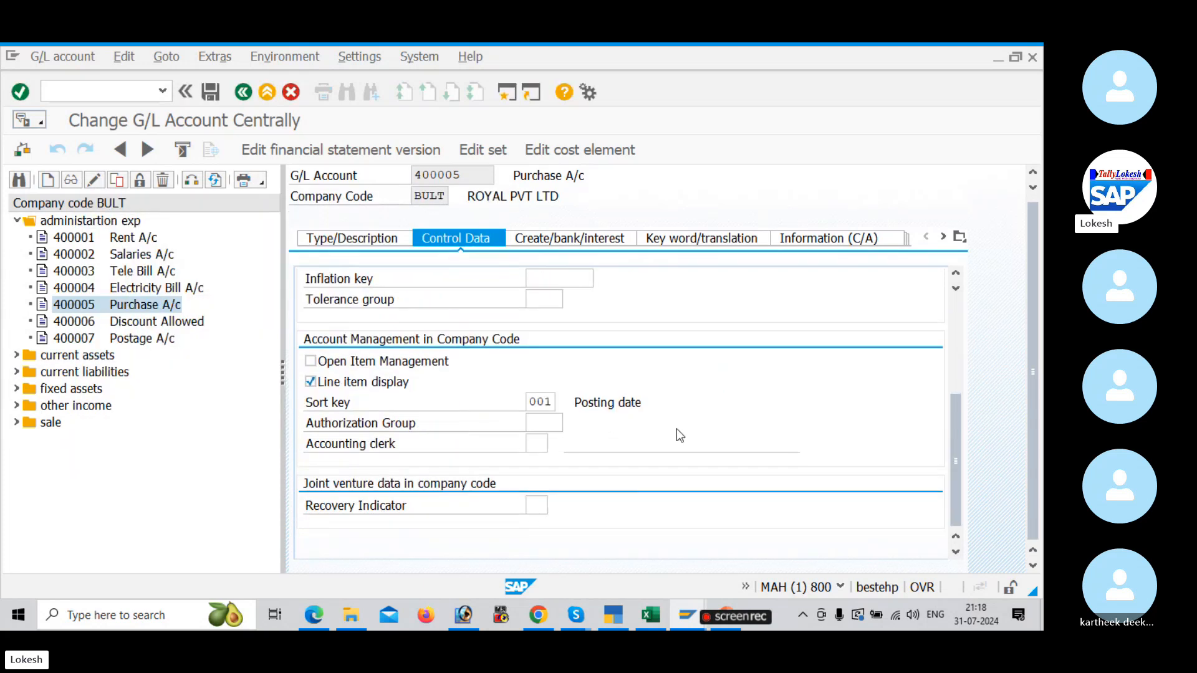
{"action": "left_click", "coordinate": [582, 238]}
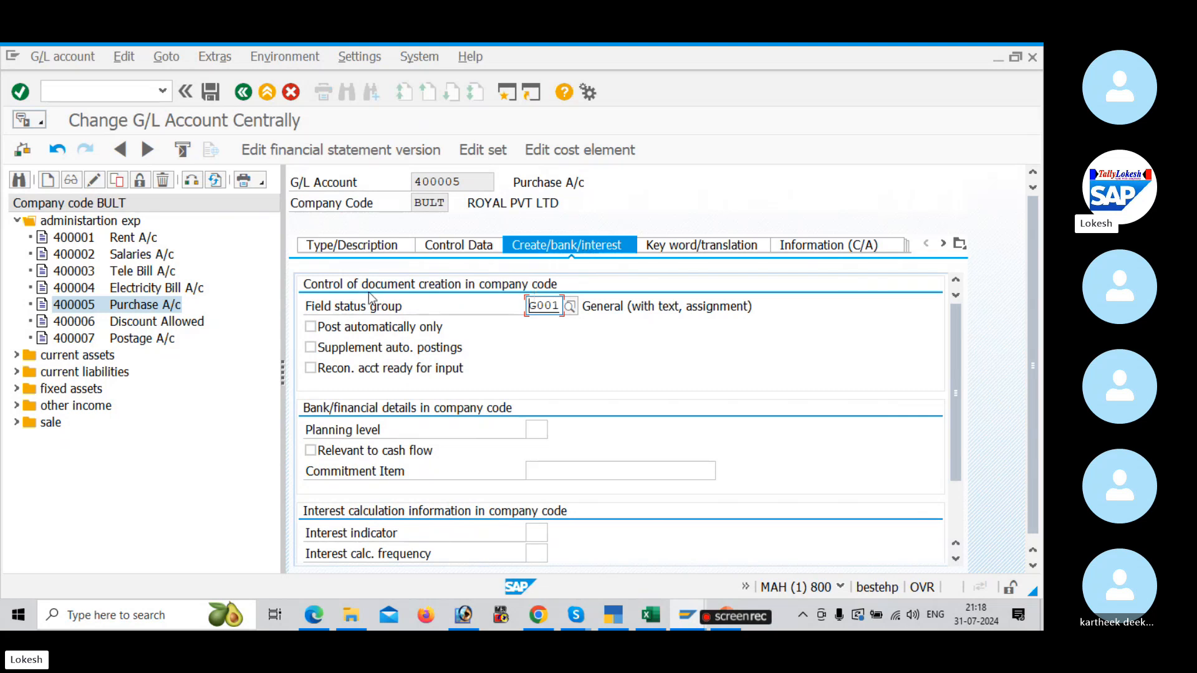
{"action": "left_click", "coordinate": [210, 93]}
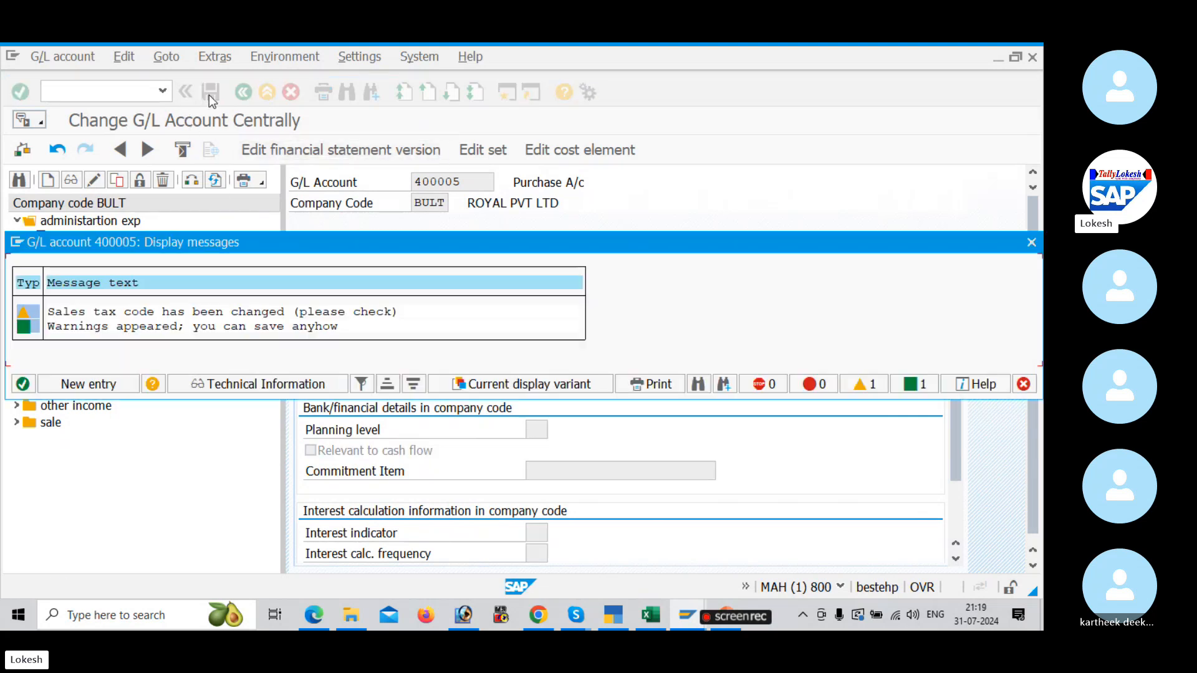
{"action": "key", "text": "Return"}
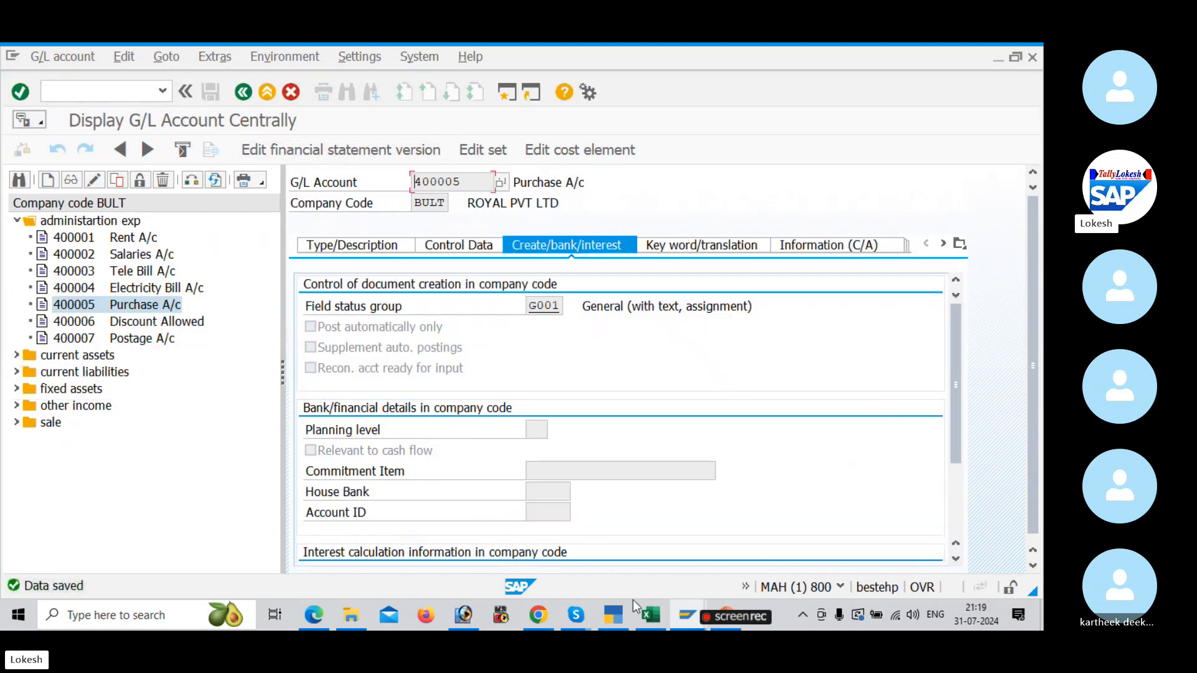
Step: Return to the GST configuration PDF in Edge and look up section 7 on assigning G/L accounts and keys
{"action": "key", "text": "alt+Tab"}
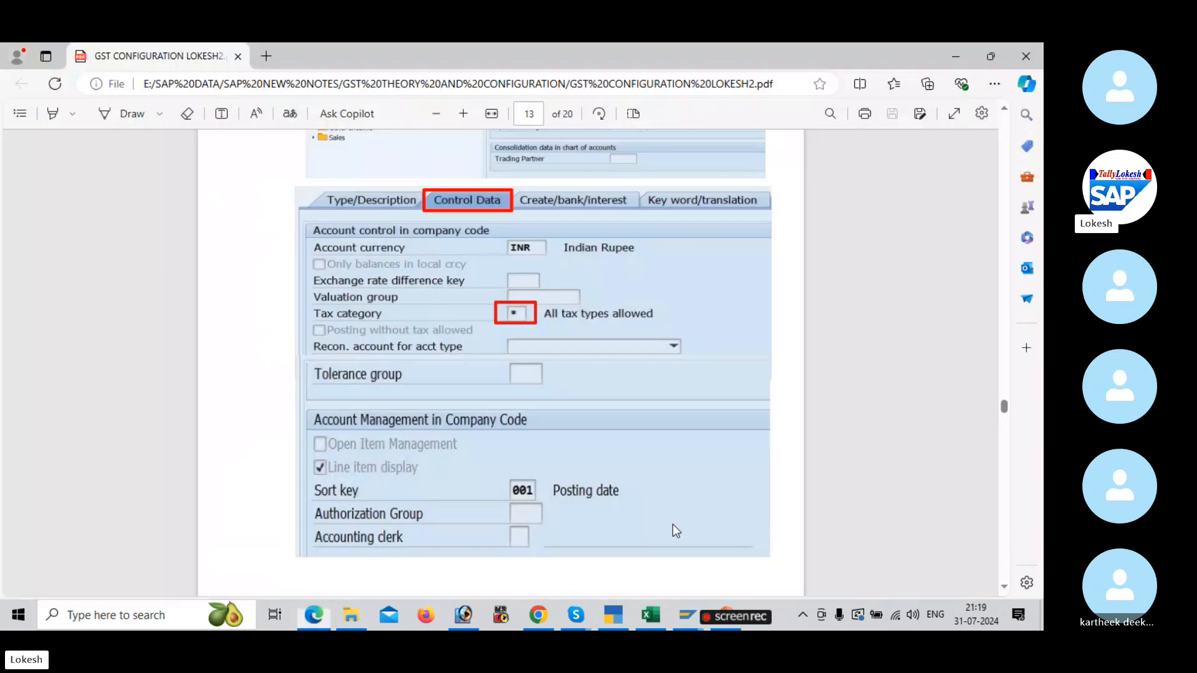
{"action": "scroll", "coordinate": [653, 516], "scroll_direction": "down", "scroll_amount": 5}
{"action": "scroll", "coordinate": [653, 518], "scroll_direction": "down", "scroll_amount": 7}
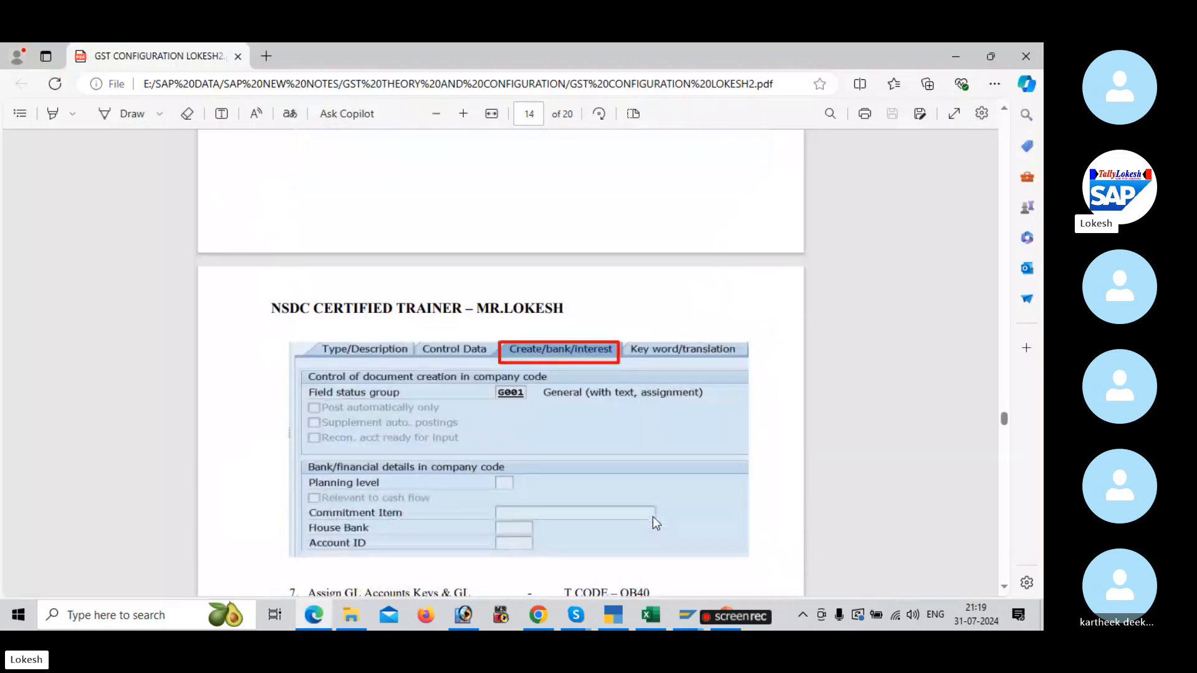
{"action": "scroll", "coordinate": [653, 522], "scroll_direction": "down", "scroll_amount": 2}
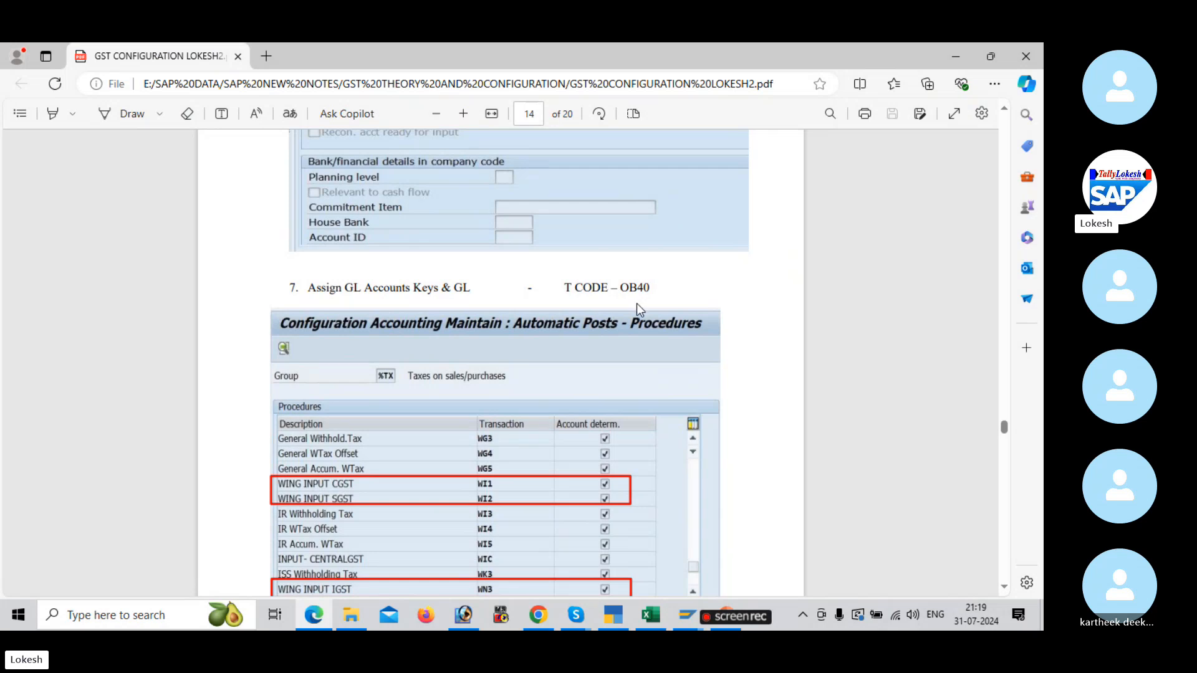
Step: Switch to the GST sheet in Excel and look up the transaction code for Assign GL Accounts Keys & GL
{"action": "key", "text": "alt+Tab"}
{"action": "key", "text": "alt+Tab"}
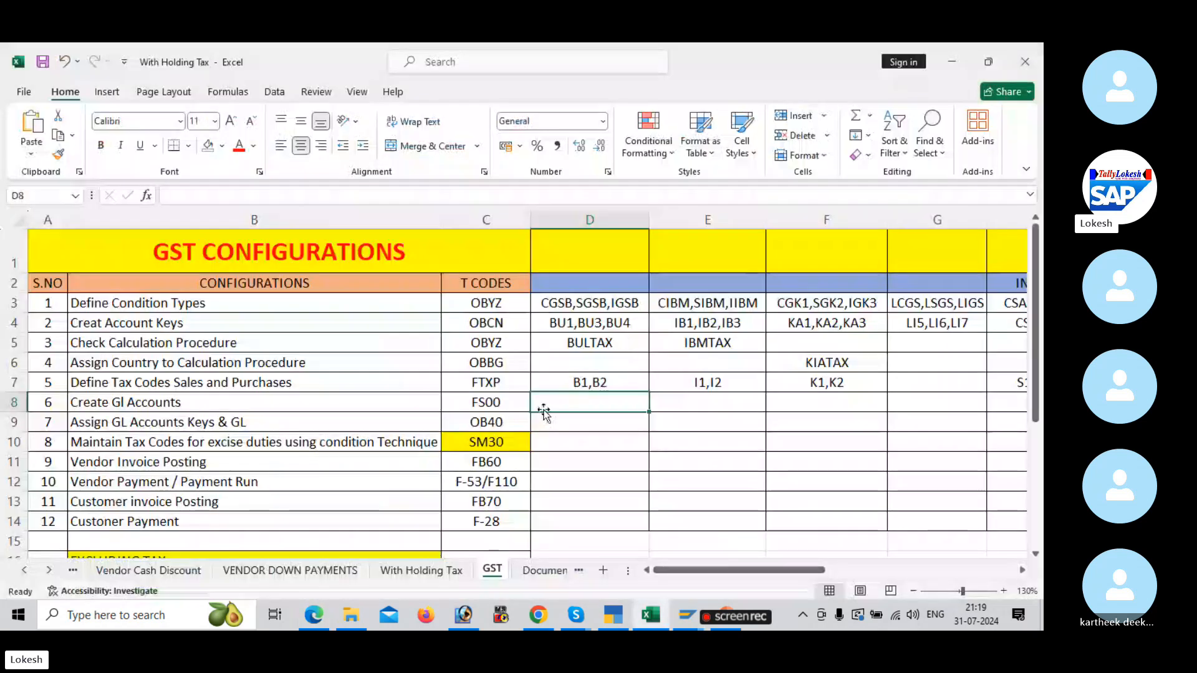
{"action": "scroll", "coordinate": [544, 413], "scroll_direction": "down", "scroll_amount": 1}
{"action": "left_click", "coordinate": [502, 344]}
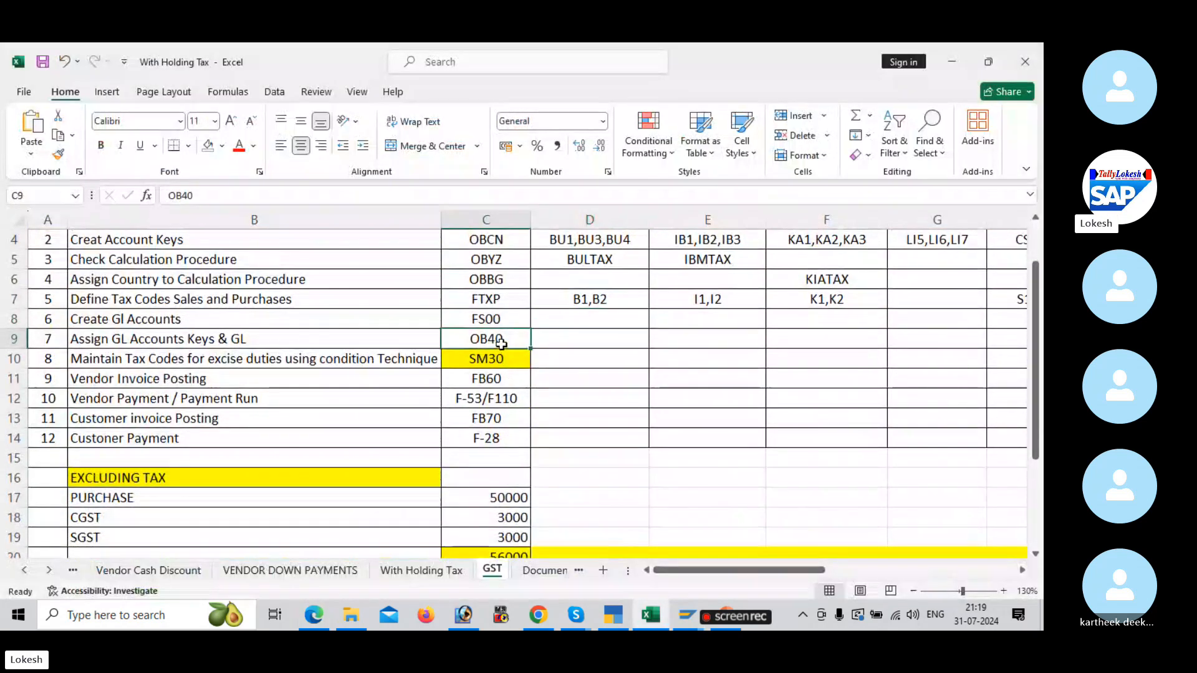
Step: Switch back to SAP and start transaction OB40 to maintain the automatic posting procedures for taxes on sales/purchases
{"action": "key", "text": "alt+Tab"}
{"action": "key", "text": "alt+Tab"}
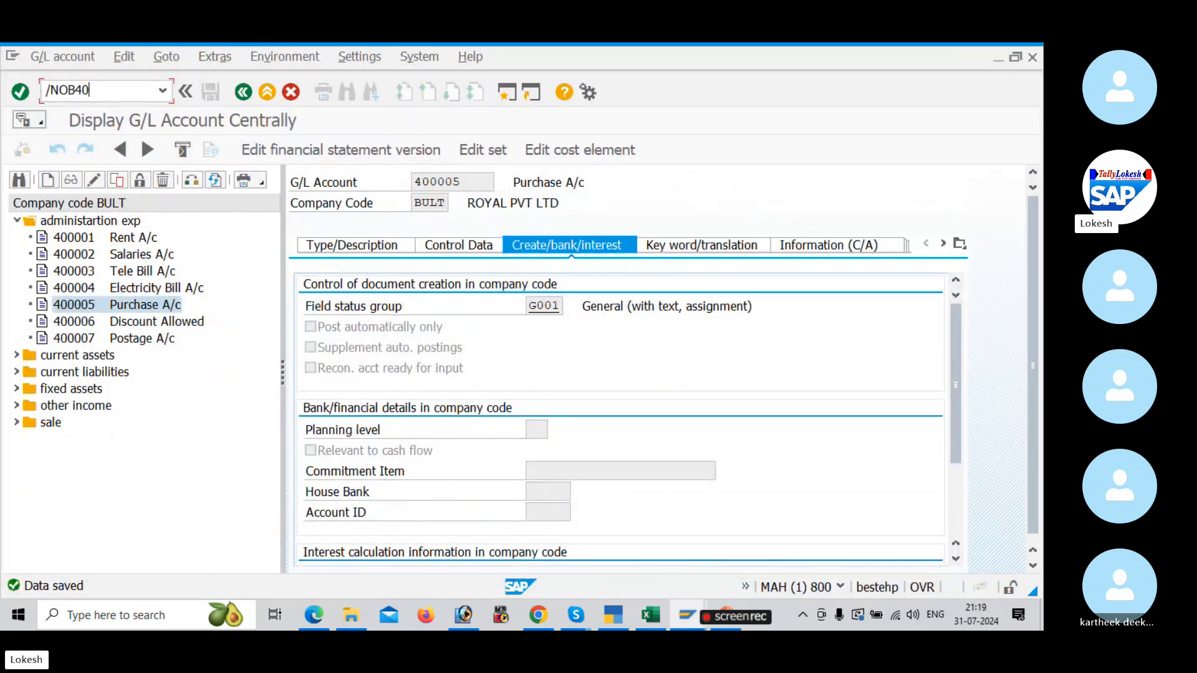
{"action": "left_click", "coordinate": [84, 92]}
{"action": "type", "text": "/NOB40"}
{"action": "key", "text": "Return"}
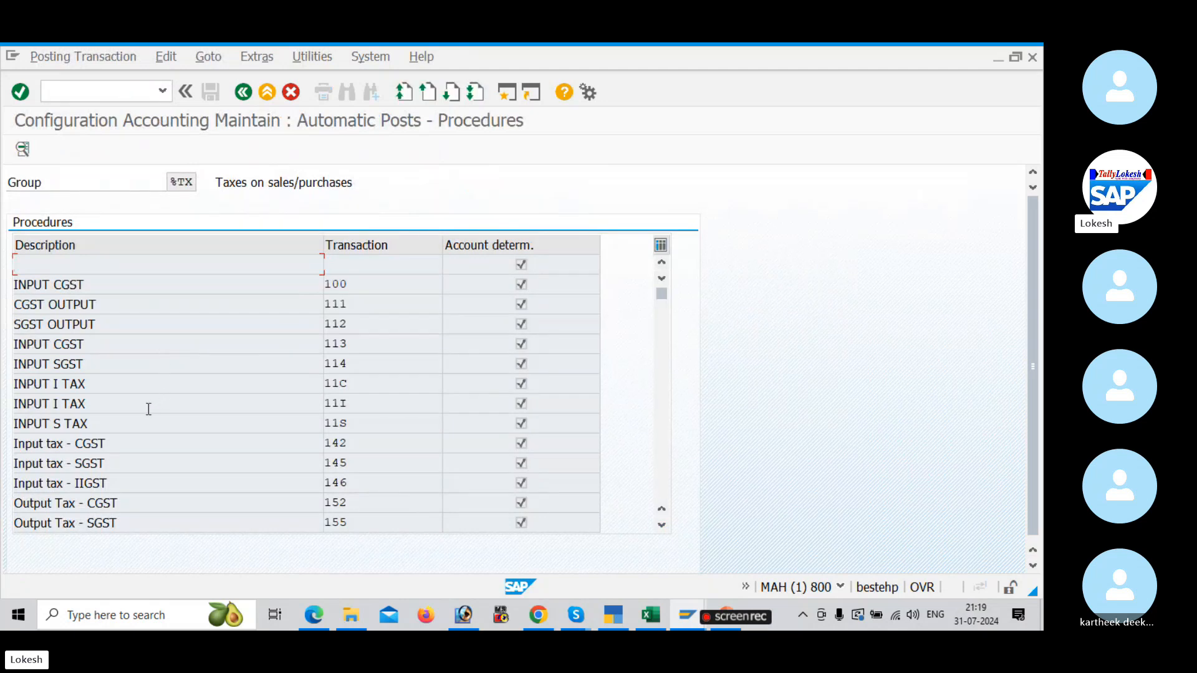
Step: Look through the tax procedures list and check the BULT account keys in the Excel GST sheet
{"action": "scroll", "coordinate": [229, 409], "scroll_direction": "down", "scroll_amount": 4}
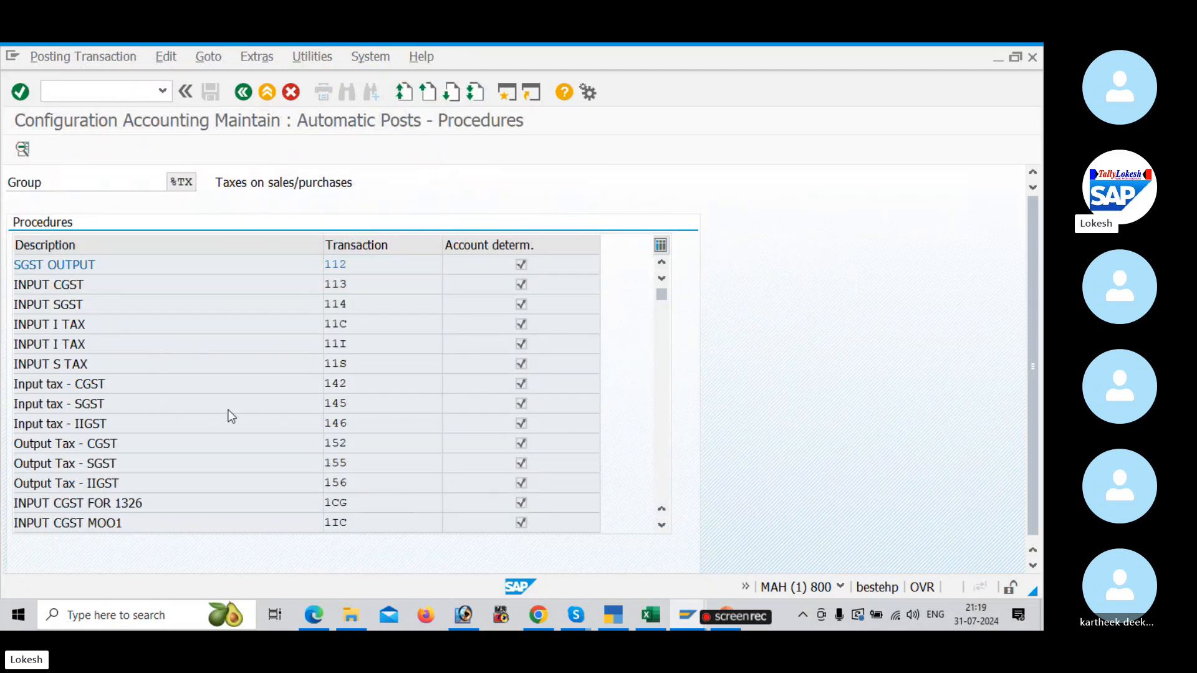
{"action": "scroll", "coordinate": [230, 410], "scroll_direction": "down", "scroll_amount": 6}
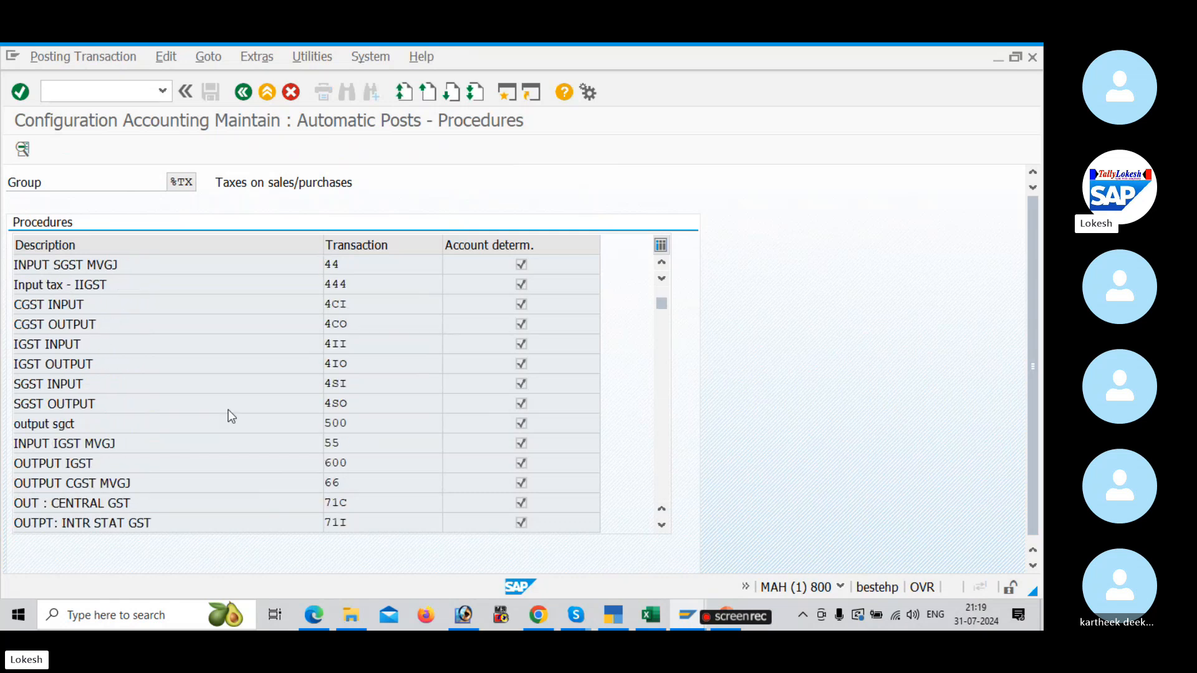
{"action": "scroll", "coordinate": [229, 410], "scroll_direction": "down", "scroll_amount": 4}
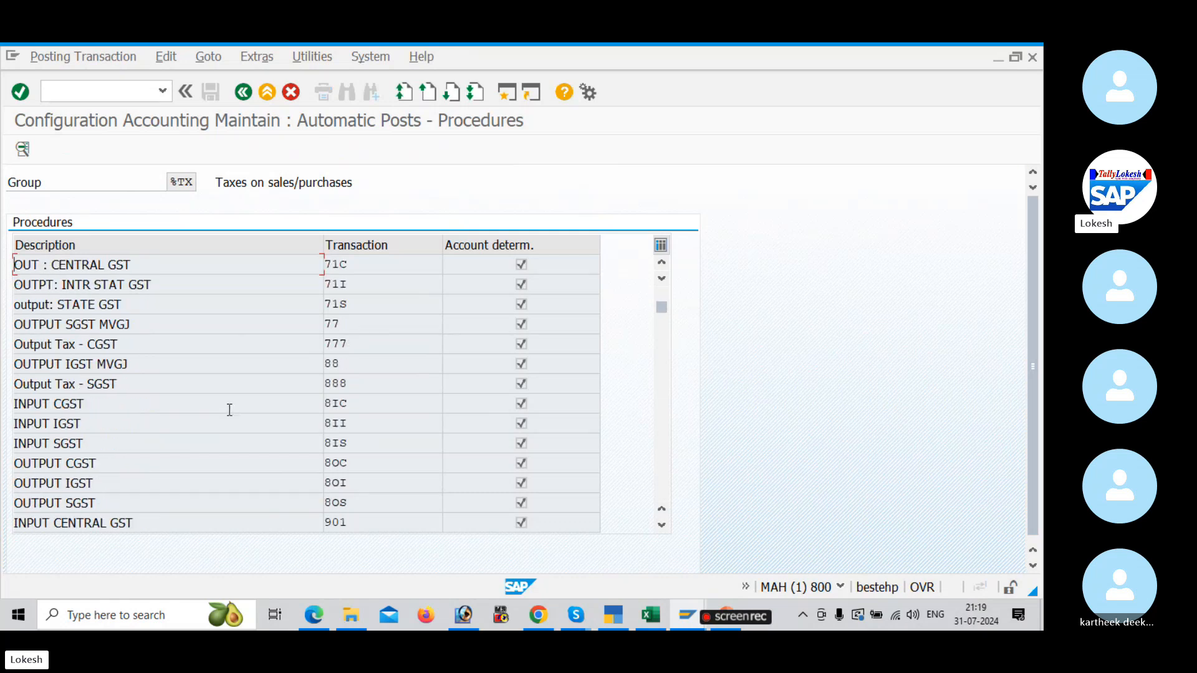
{"action": "scroll", "coordinate": [229, 410], "scroll_direction": "down", "scroll_amount": 1}
{"action": "scroll", "coordinate": [229, 410], "scroll_direction": "down", "scroll_amount": 2}
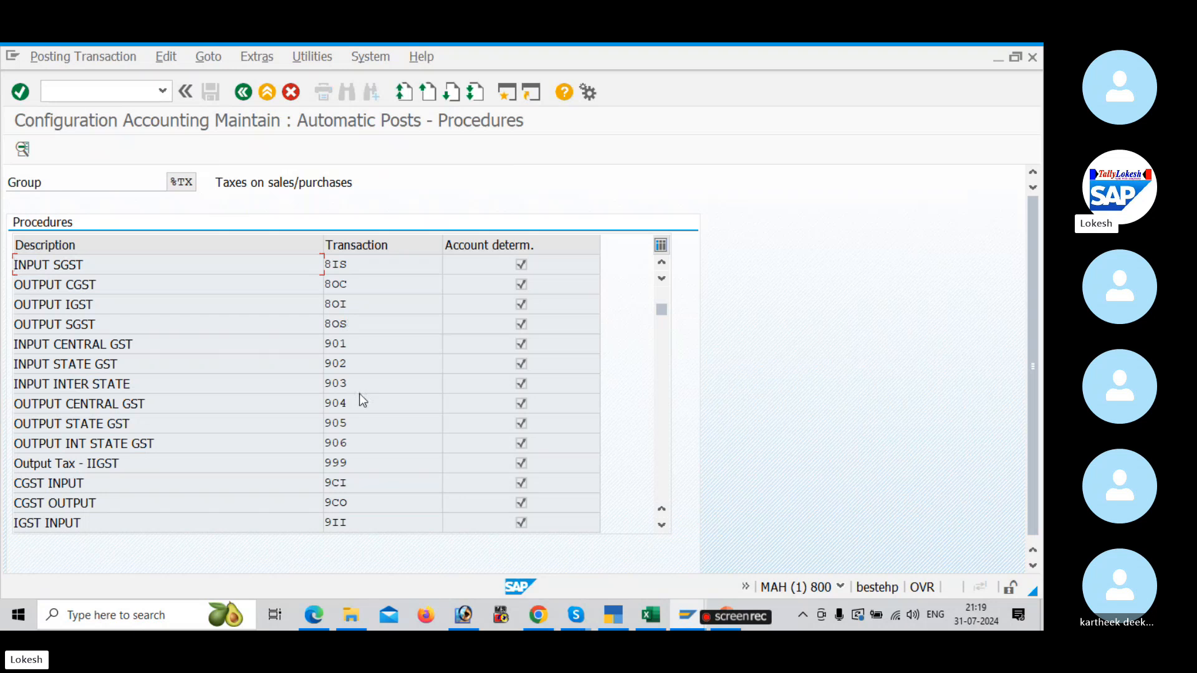
{"action": "key", "text": "alt+Tab"}
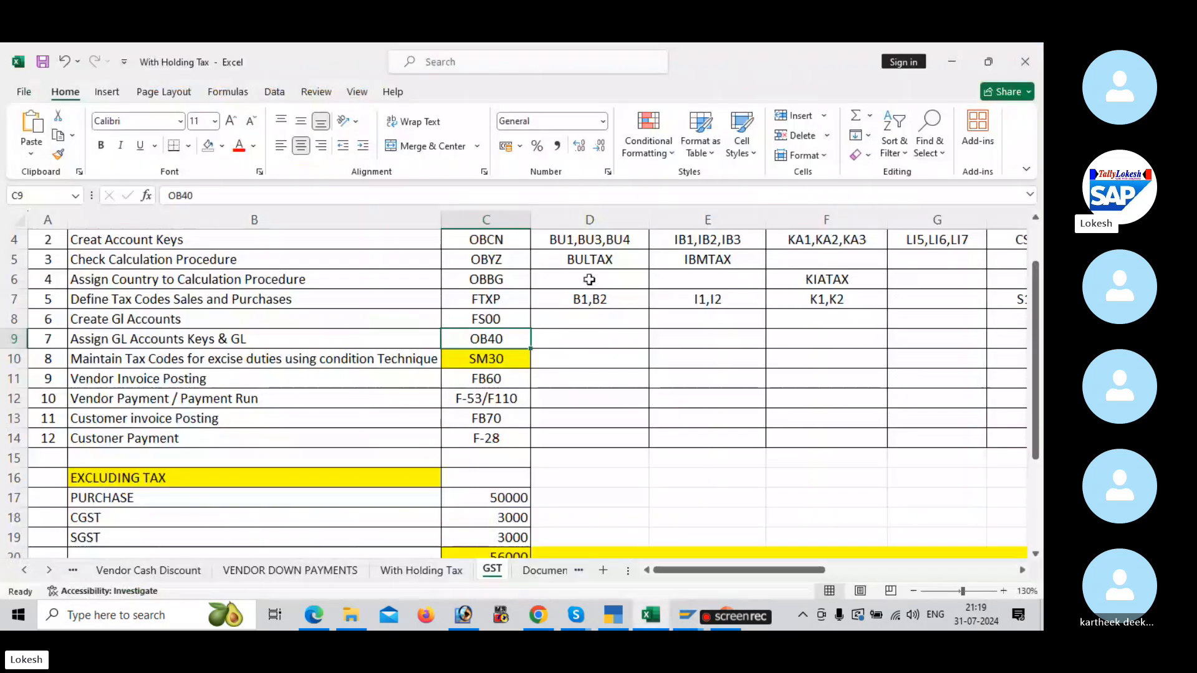
{"action": "key", "text": "alt+Tab"}
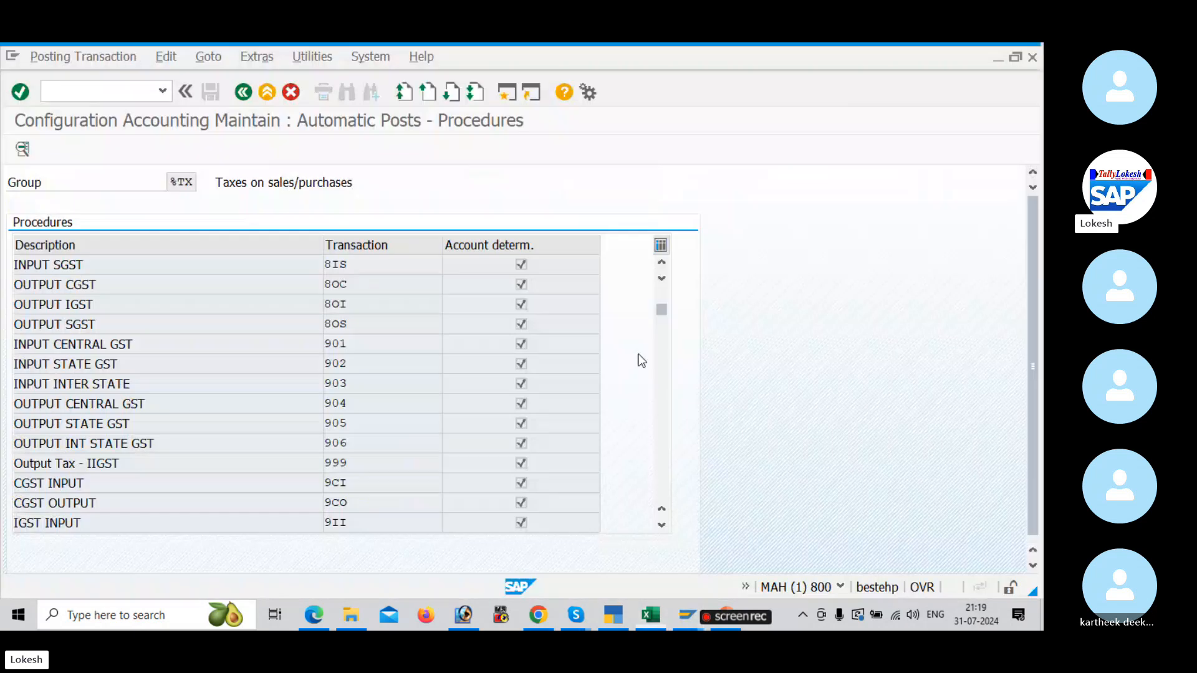
Step: Find transaction BU1 BULT INPUT CGST in the procedures list and open it for chart of accounts BUL1
{"action": "scroll", "coordinate": [395, 346], "scroll_direction": "down", "scroll_amount": 4}
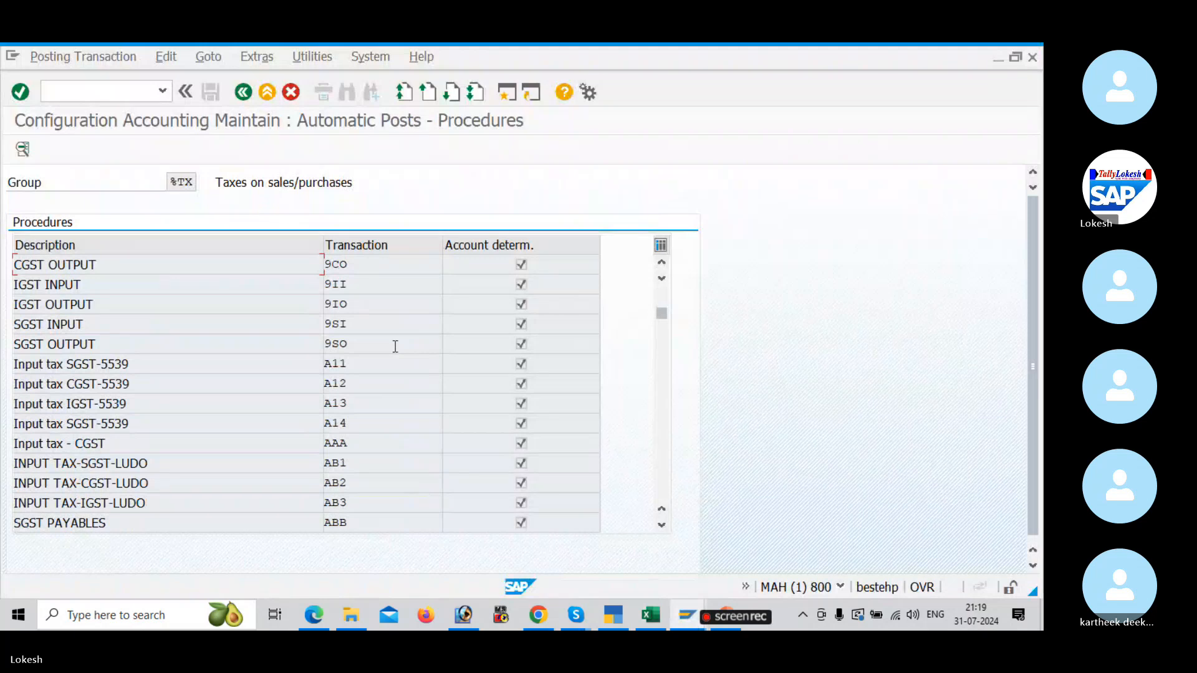
{"action": "scroll", "coordinate": [395, 344], "scroll_direction": "down", "scroll_amount": 2}
{"action": "scroll", "coordinate": [355, 313], "scroll_direction": "down", "scroll_amount": 2}
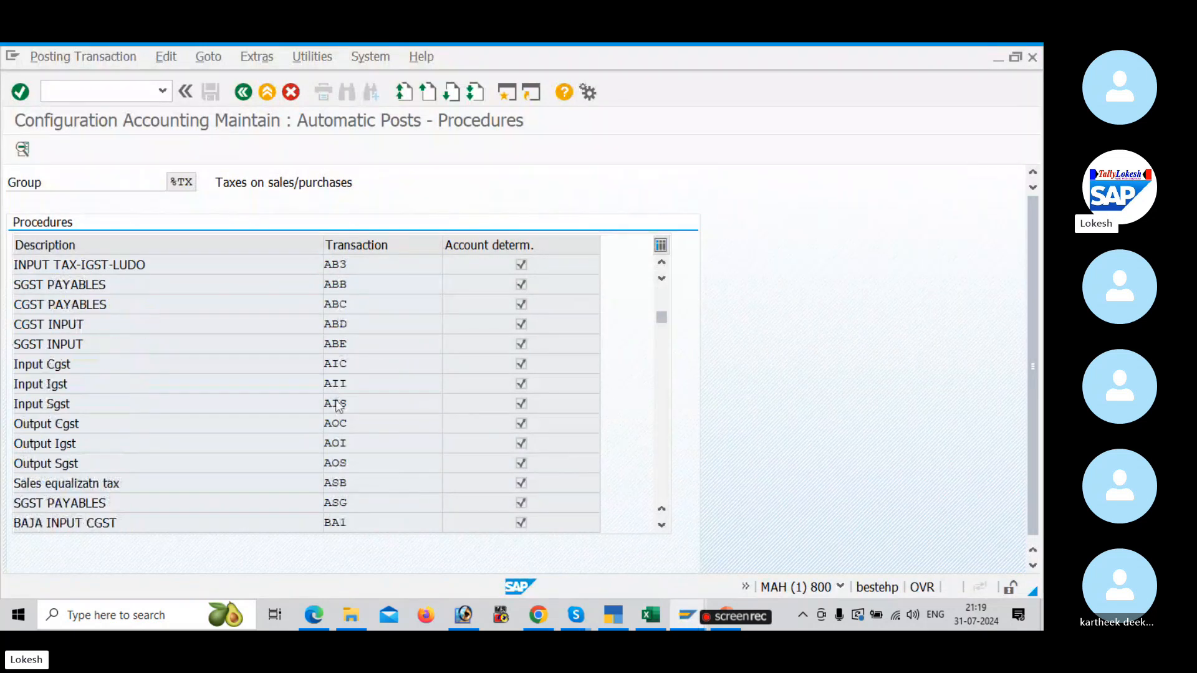
{"action": "scroll", "coordinate": [336, 405], "scroll_direction": "down", "scroll_amount": 2}
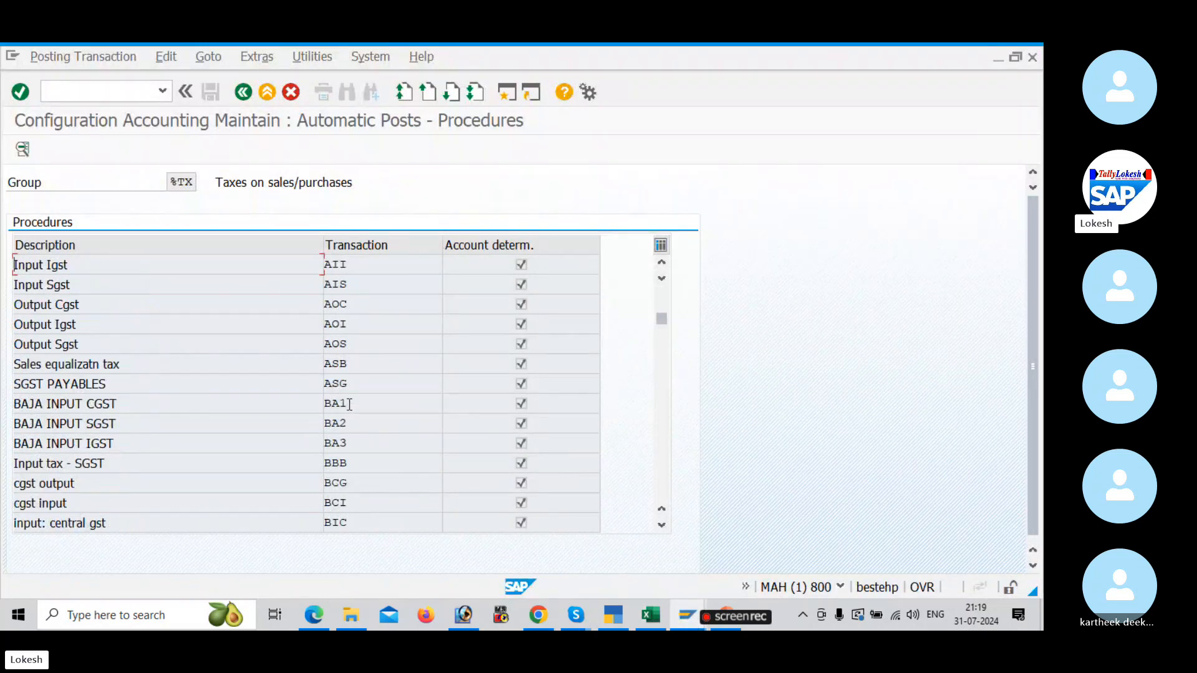
{"action": "scroll", "coordinate": [349, 405], "scroll_direction": "down", "scroll_amount": 1}
{"action": "scroll", "coordinate": [351, 419], "scroll_direction": "down", "scroll_amount": 1}
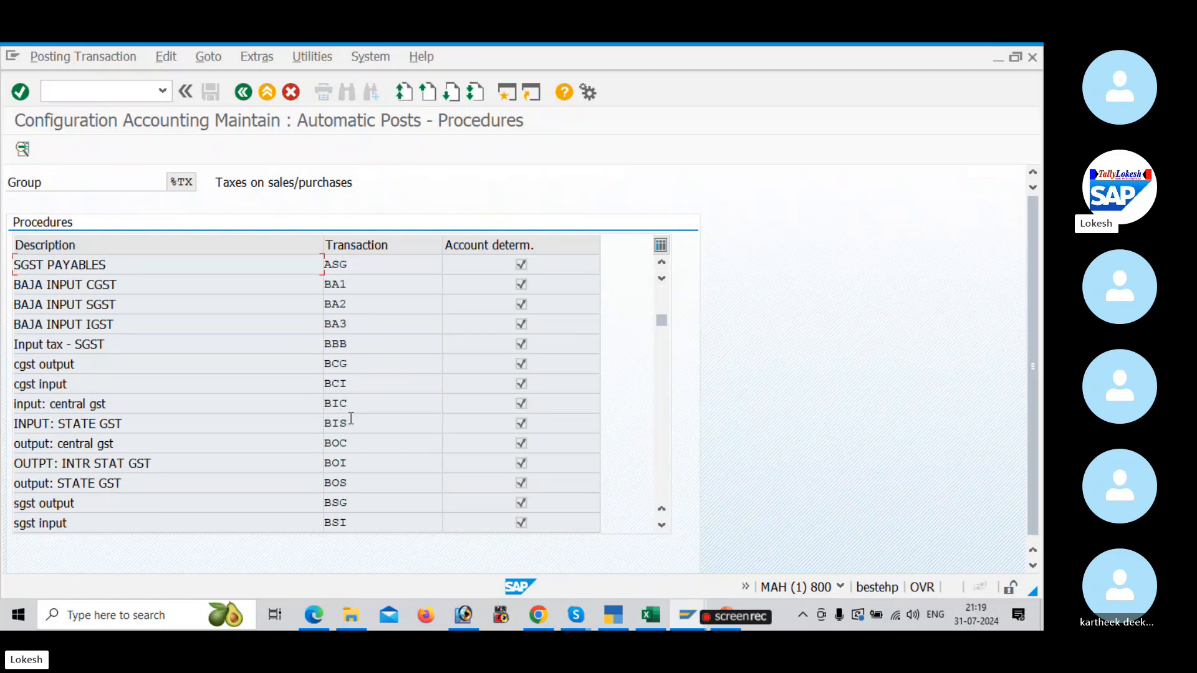
{"action": "scroll", "coordinate": [351, 419], "scroll_direction": "down", "scroll_amount": 2}
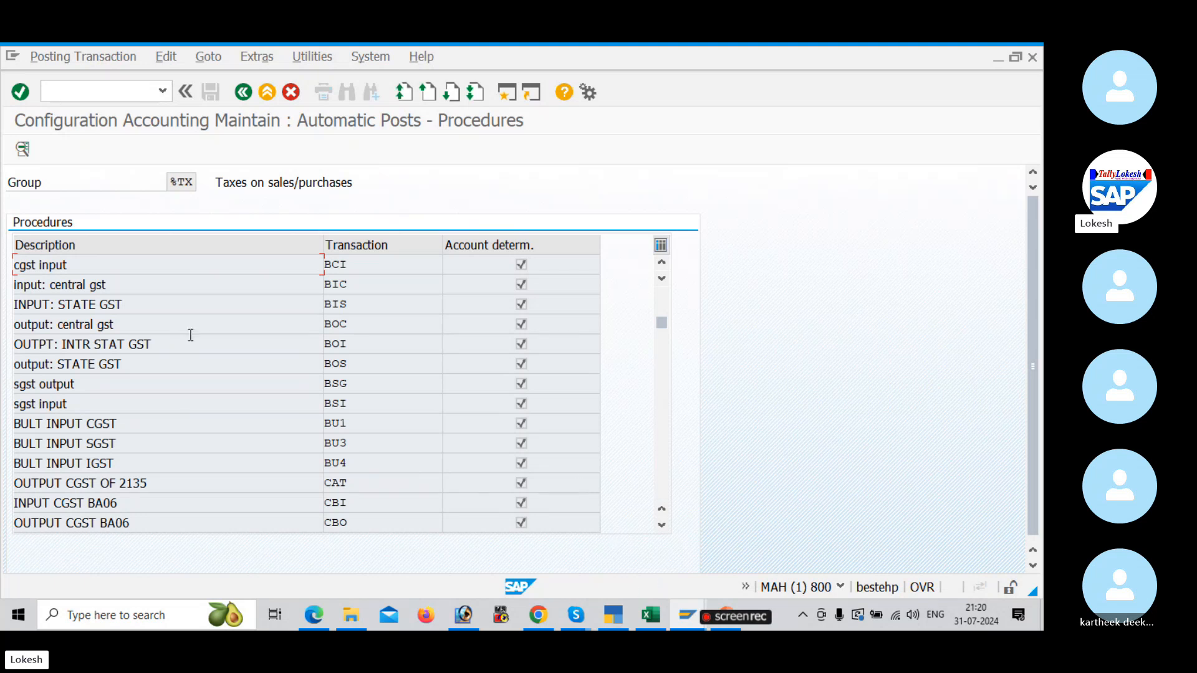
{"action": "double_click", "coordinate": [353, 419]}
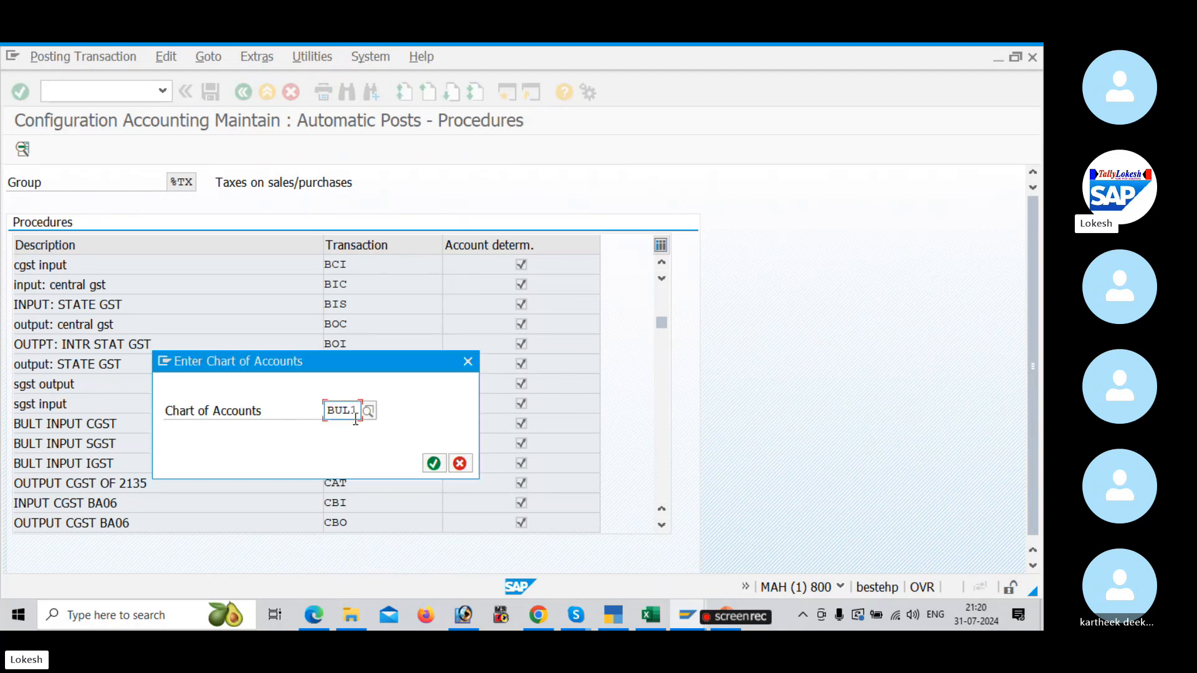
{"action": "left_click", "coordinate": [433, 464]}
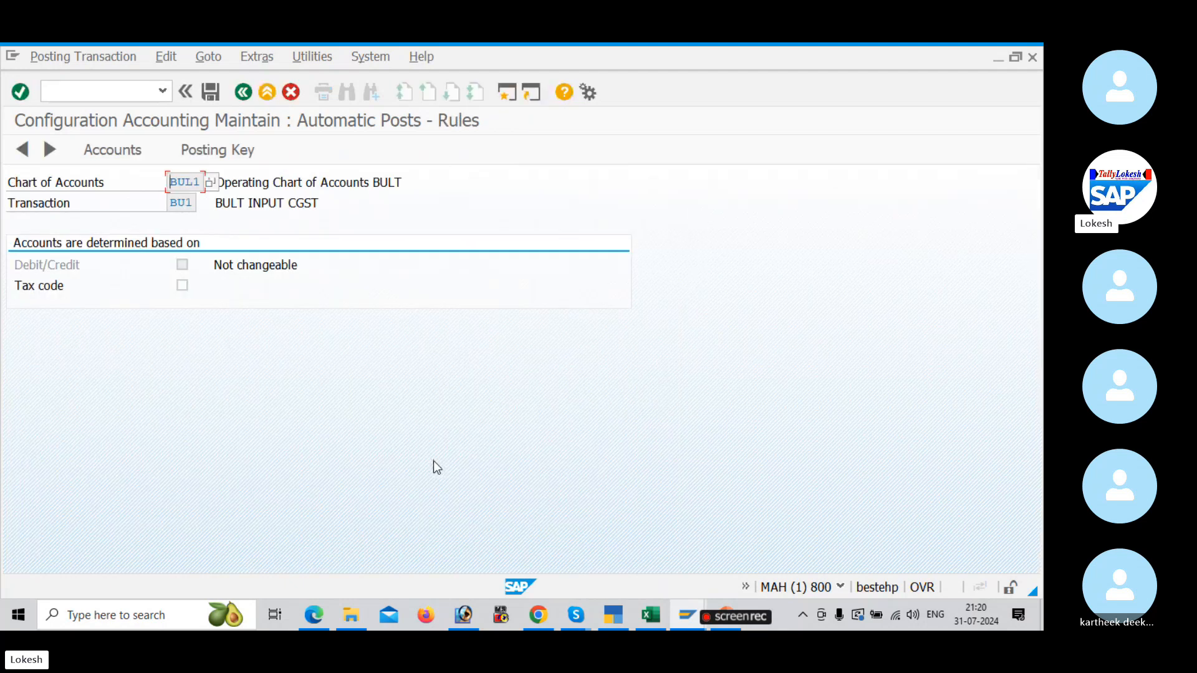
Step: Set the posting keys of BU1 to debit 40 and credit 50 and save them to the request GST CONFIGURATION FOR BULT
{"action": "left_click", "coordinate": [219, 152]}
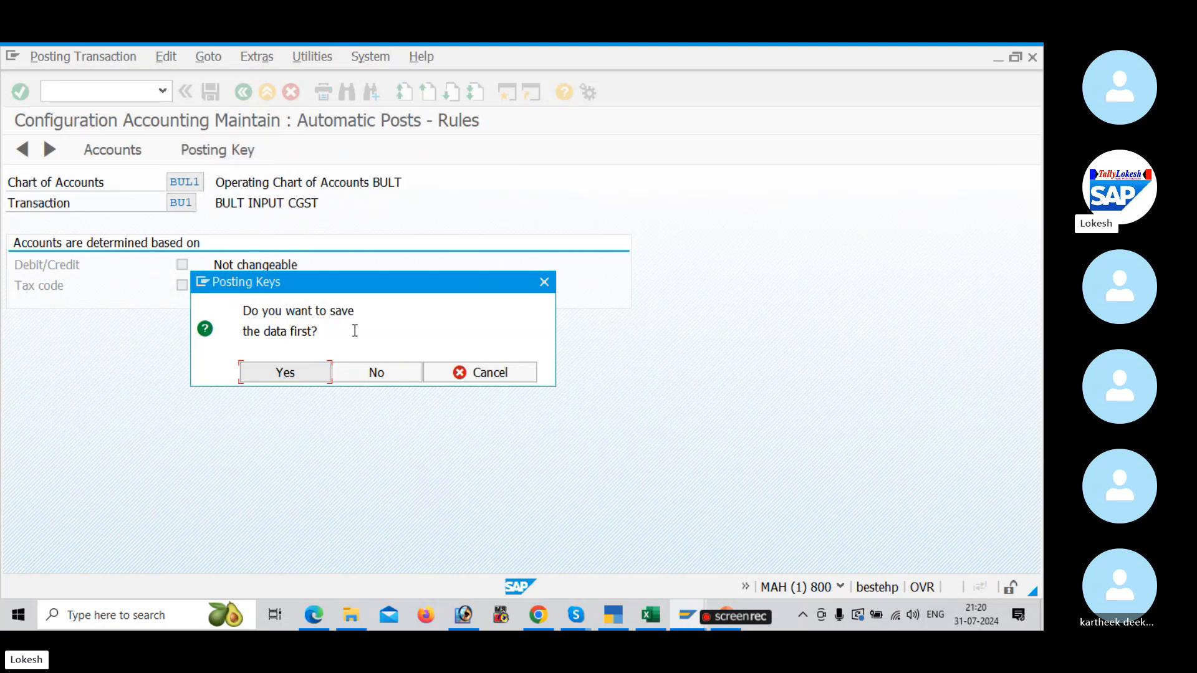
{"action": "left_click", "coordinate": [390, 374]}
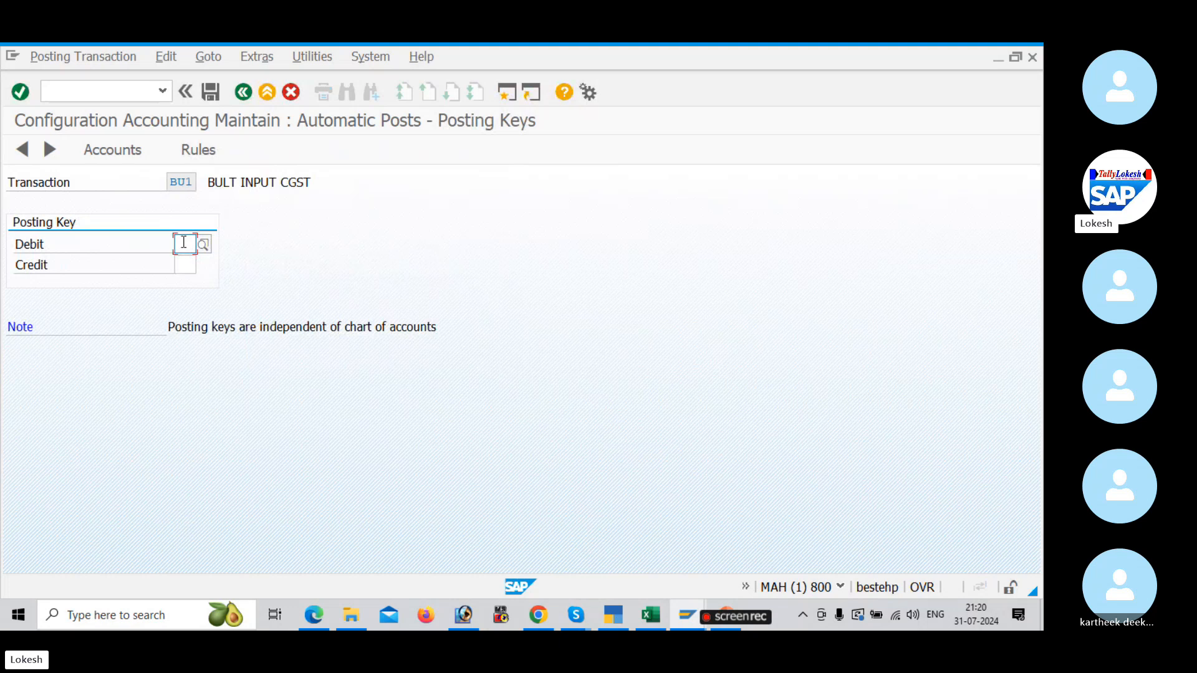
{"action": "type", "text": "40"}
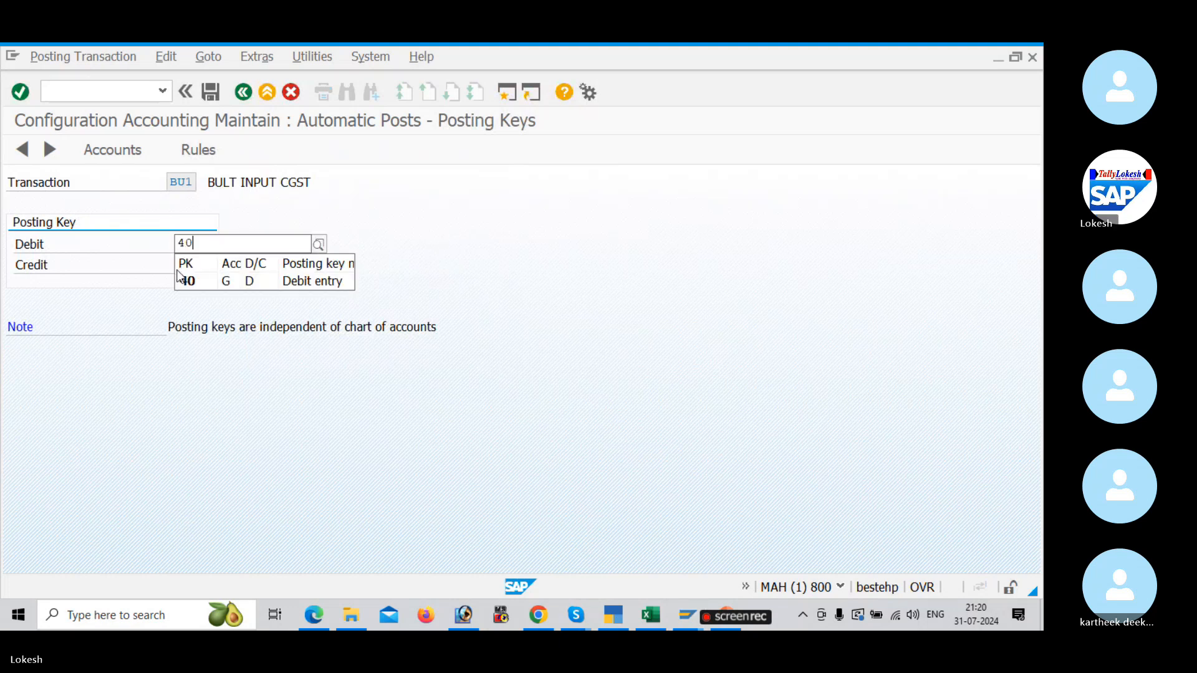
{"action": "left_click", "coordinate": [186, 277]}
{"action": "left_click", "coordinate": [185, 264]}
{"action": "type", "text": "50"}
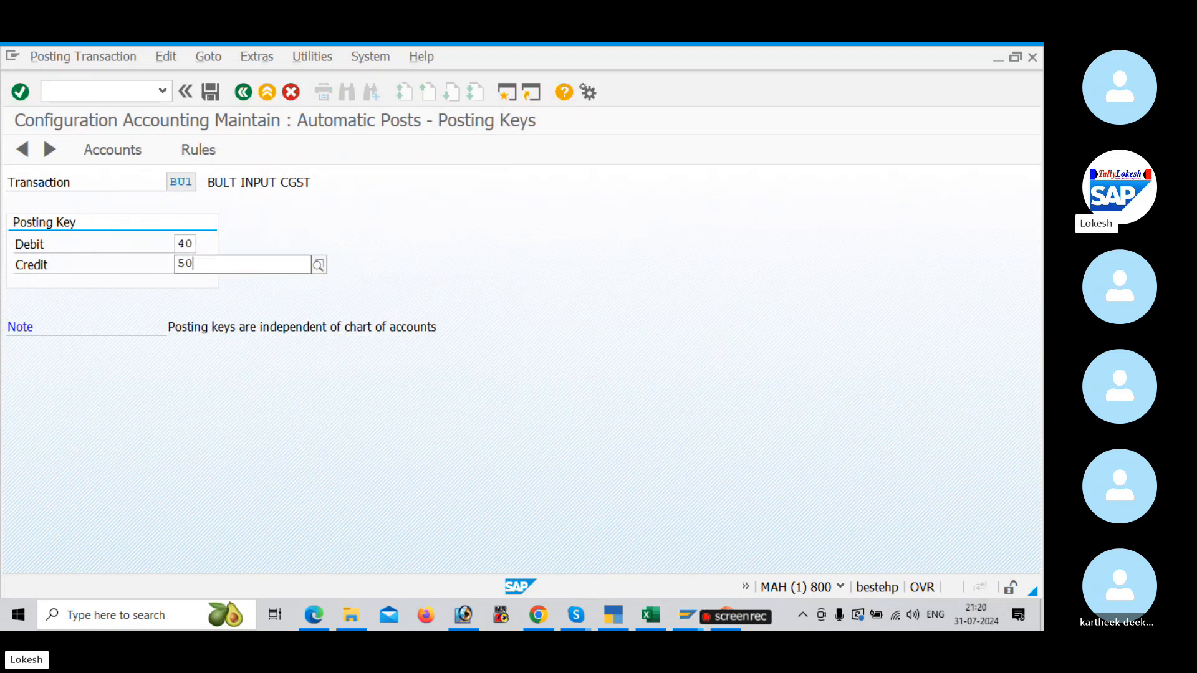
{"action": "left_click", "coordinate": [208, 304]}
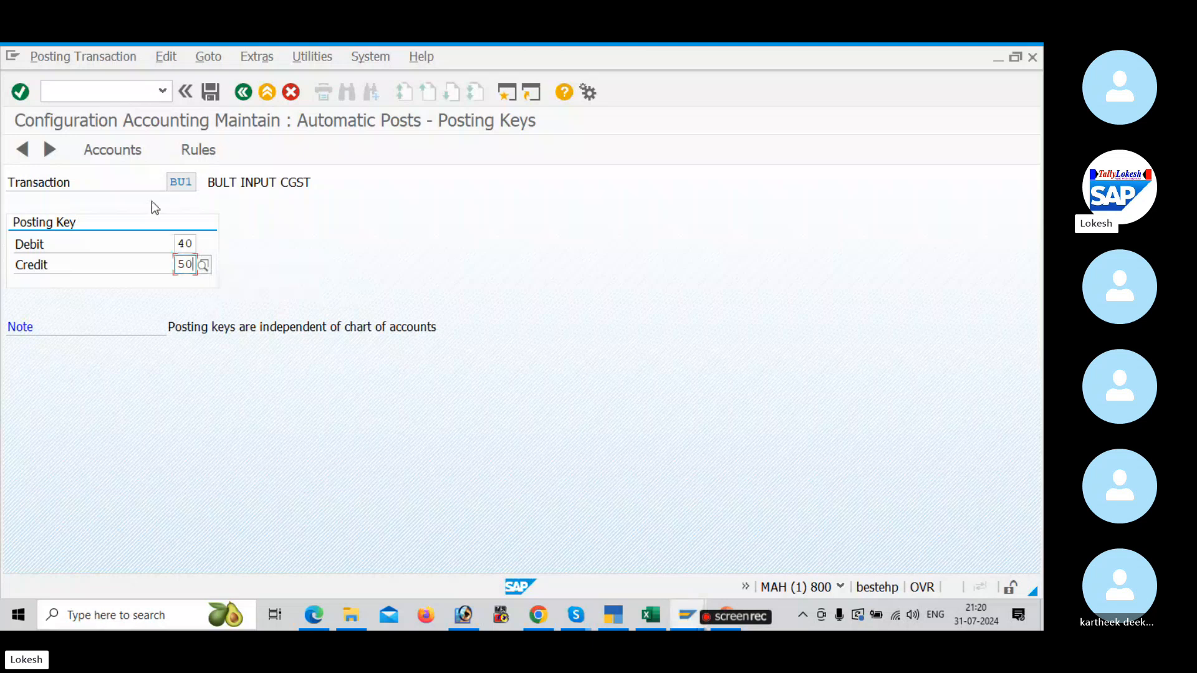
{"action": "left_click", "coordinate": [210, 151]}
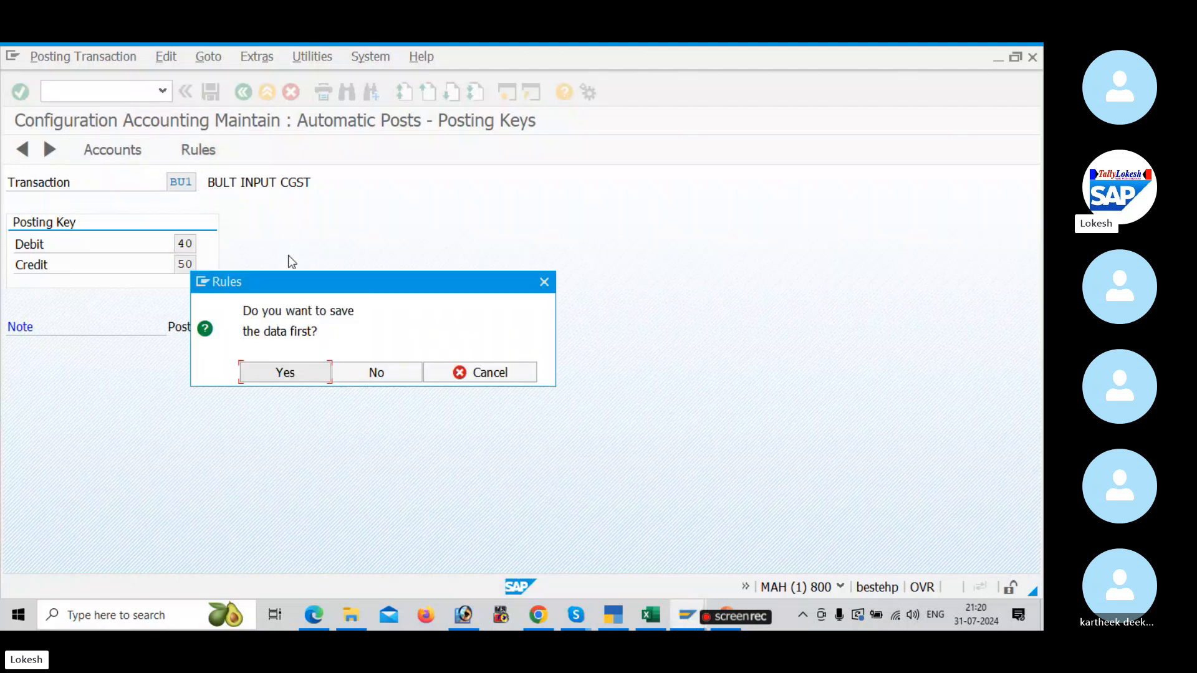
{"action": "left_click", "coordinate": [311, 370]}
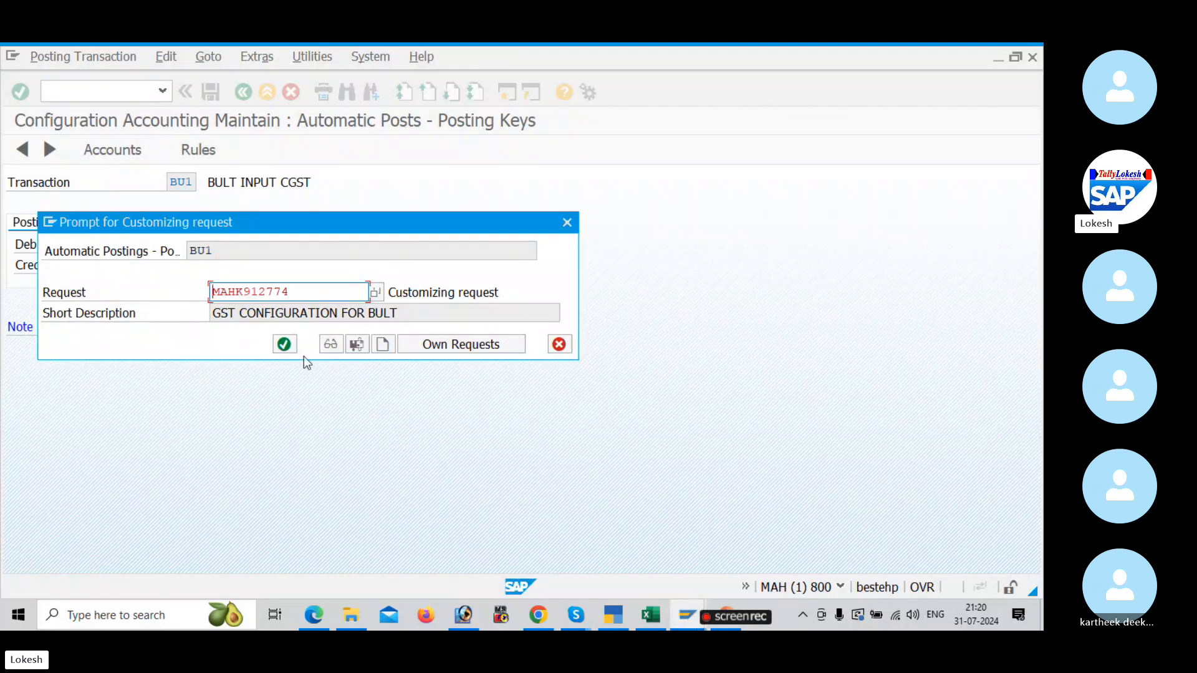
{"action": "left_click", "coordinate": [285, 345]}
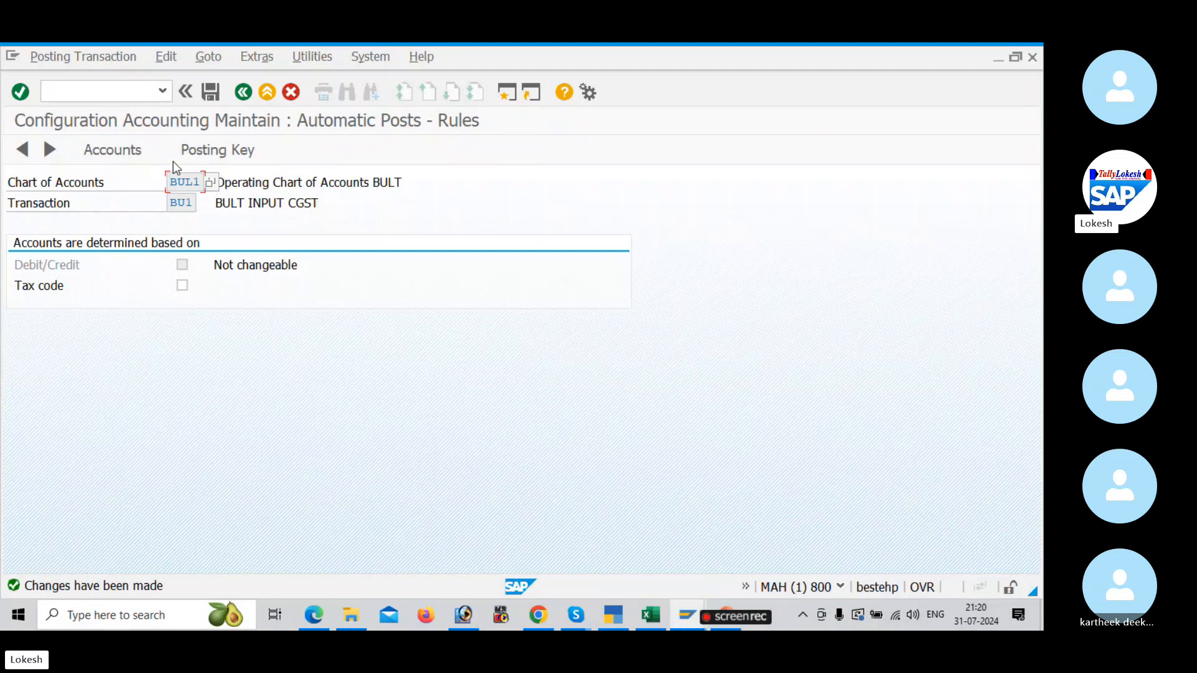
Step: Assign G/L account 200009 Input CGST to BU1, save it to the BULT customizing request and return to the procedures list
{"action": "left_click", "coordinate": [205, 152]}
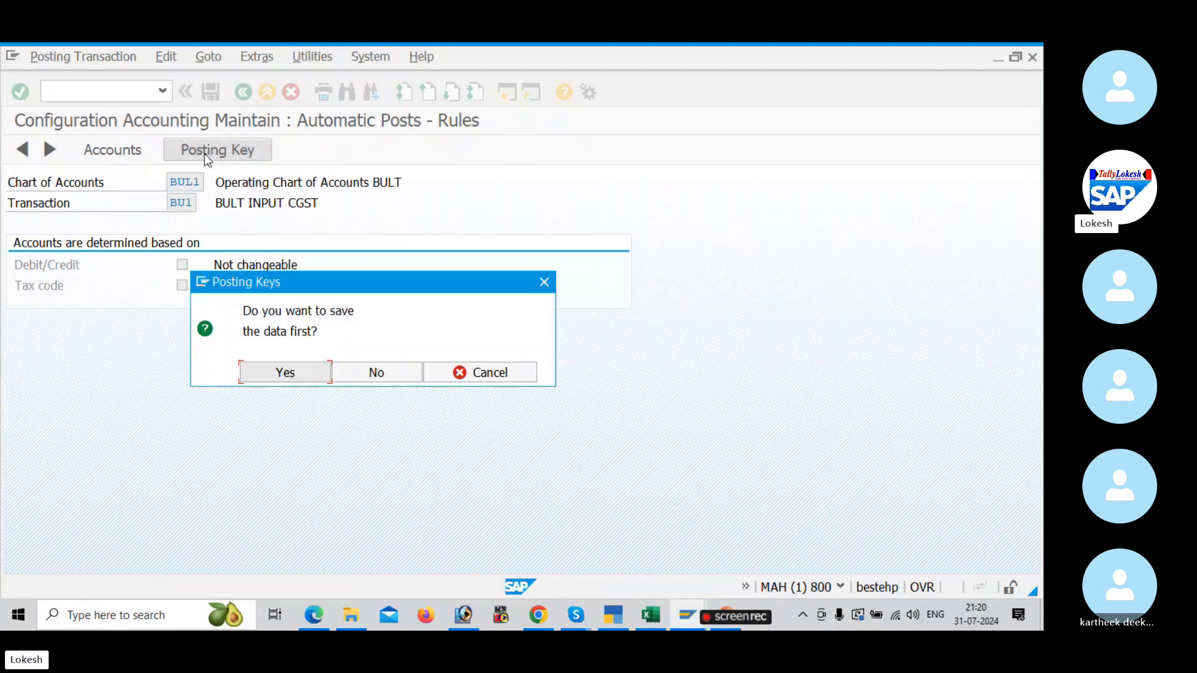
{"action": "left_click", "coordinate": [291, 372]}
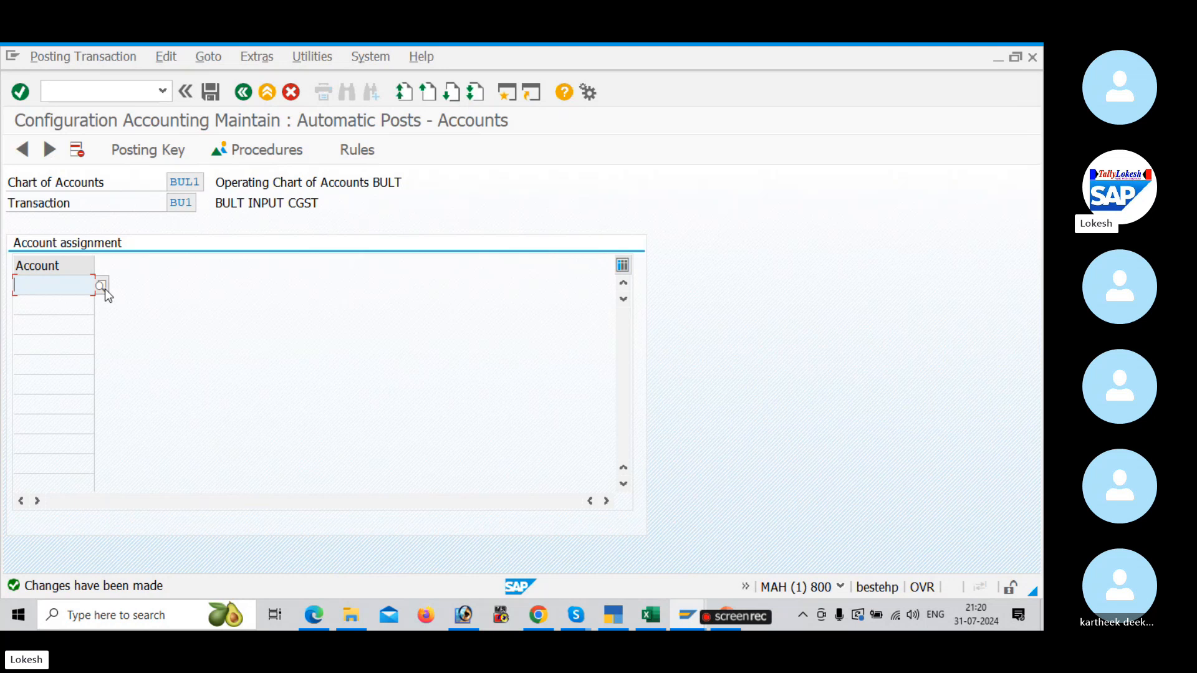
{"action": "left_click", "coordinate": [101, 286]}
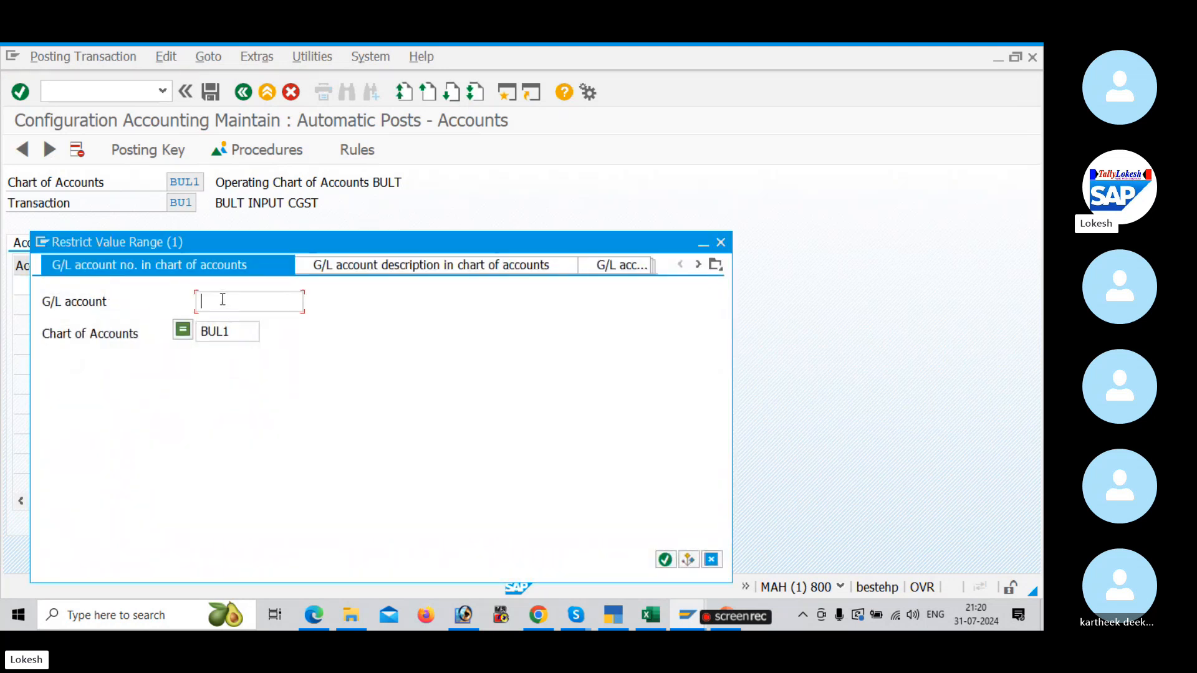
{"action": "key", "text": "Return"}
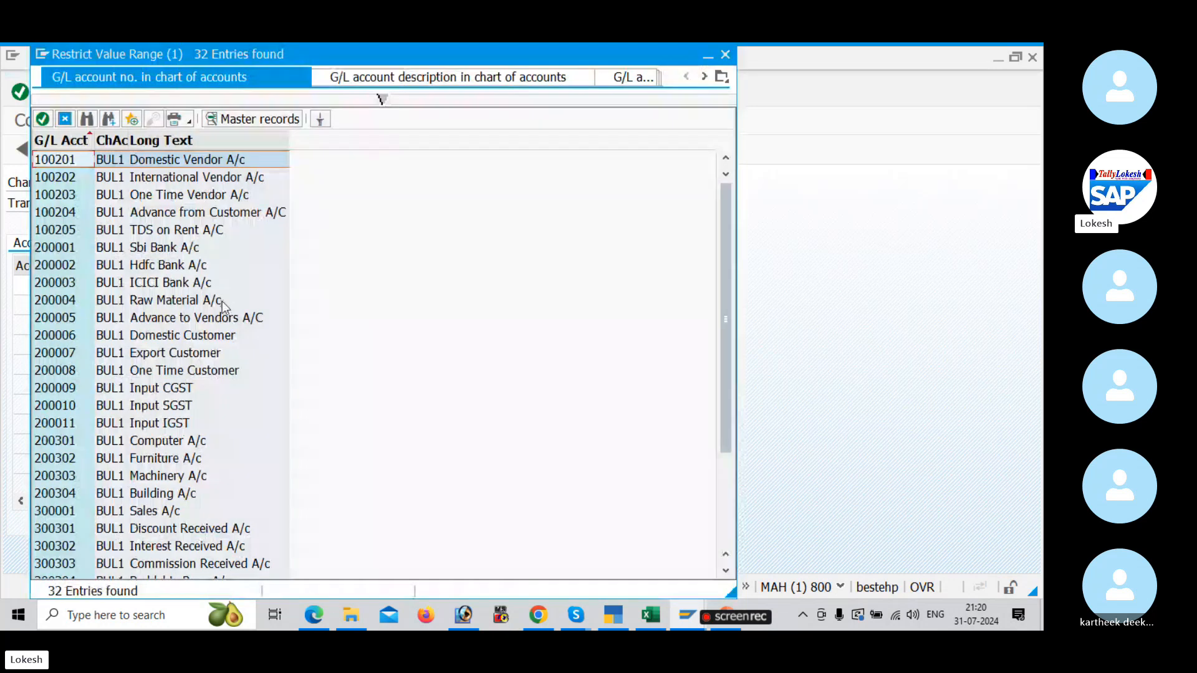
{"action": "scroll", "coordinate": [204, 323], "scroll_direction": "down", "scroll_amount": 1}
{"action": "left_click", "coordinate": [177, 335]}
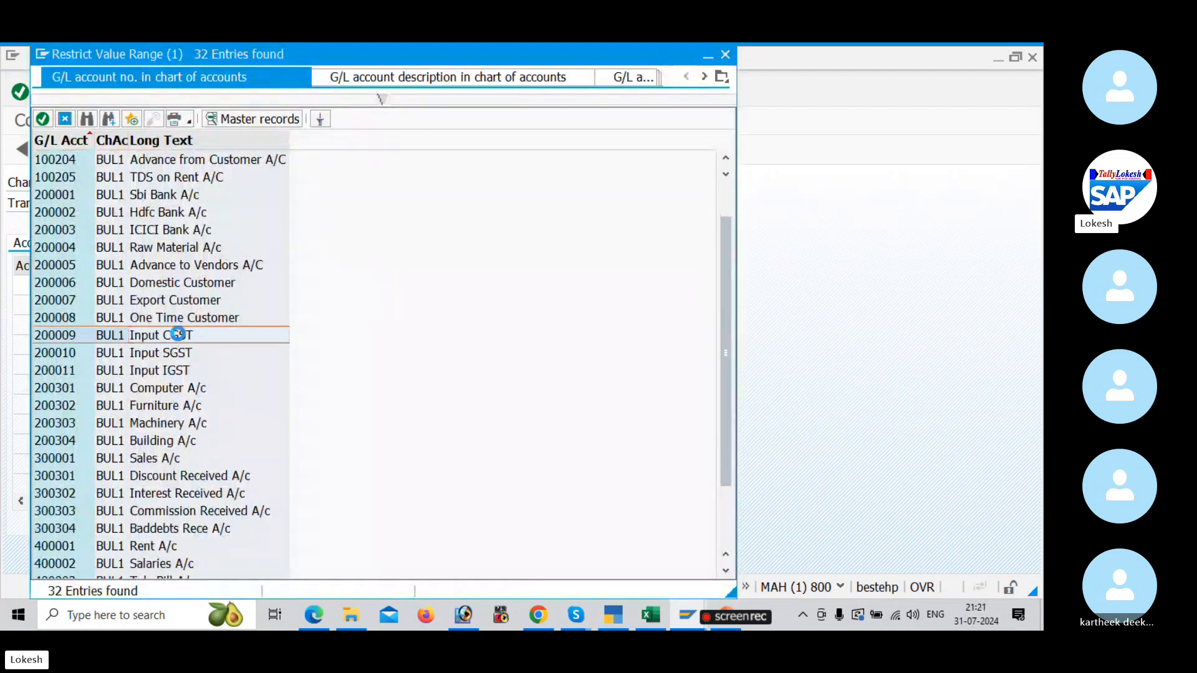
{"action": "double_click", "coordinate": [178, 335]}
{"action": "left_click", "coordinate": [210, 96]}
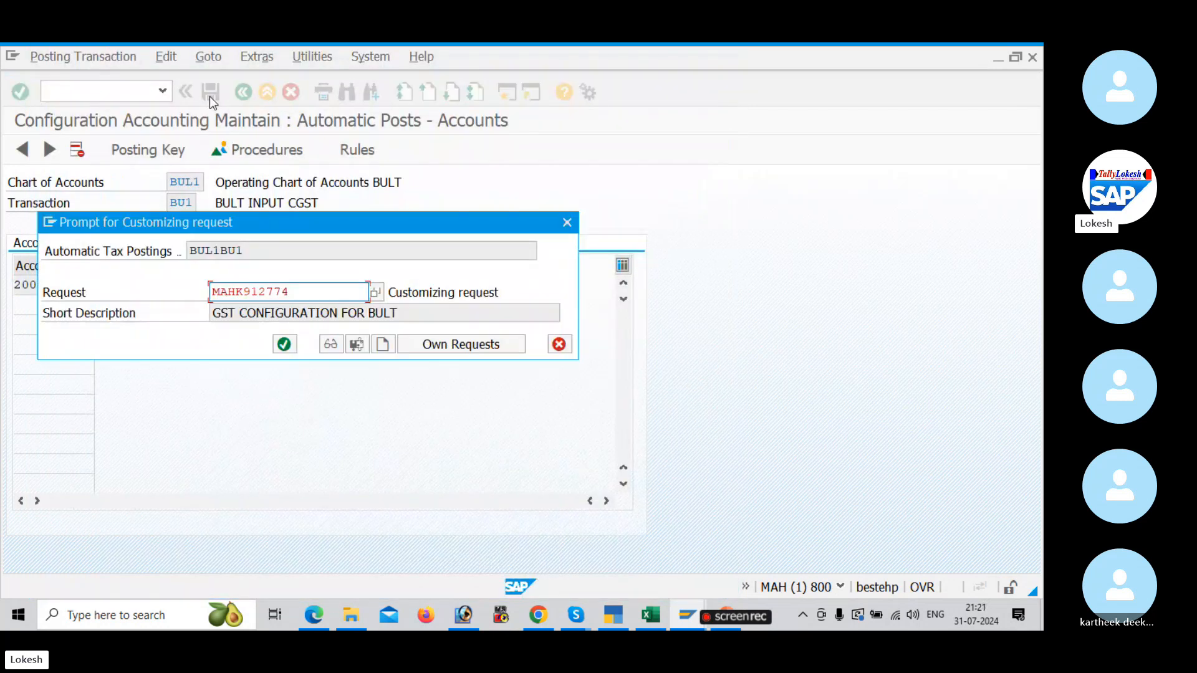
{"action": "left_click", "coordinate": [279, 346]}
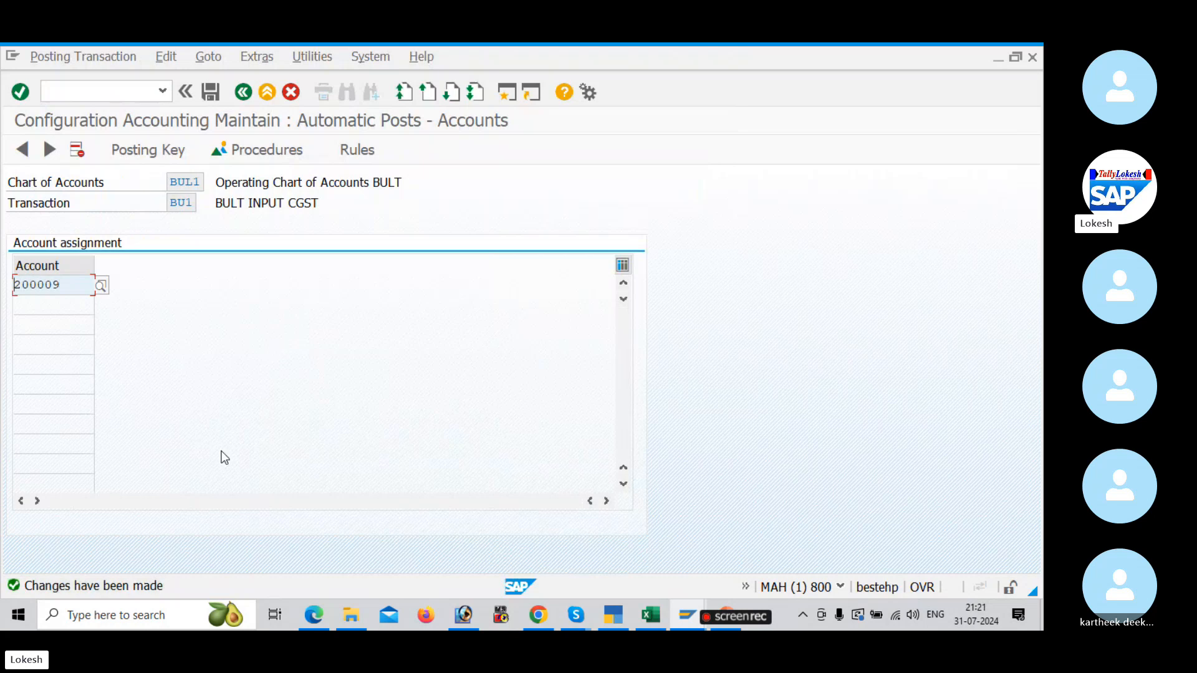
{"action": "left_click", "coordinate": [244, 93]}
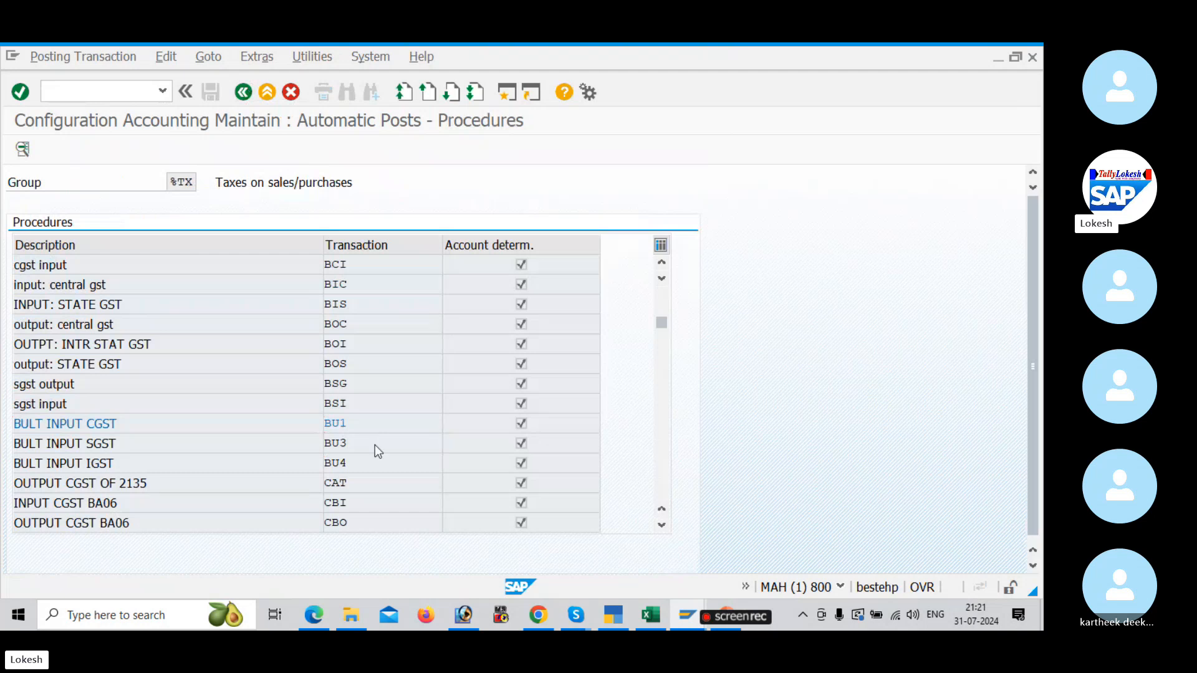
Step: Open transaction BU3 BULT INPUT SGST, set its posting keys to debit 40 and credit 50, and save them to the customizing request
{"action": "double_click", "coordinate": [375, 444]}
{"action": "left_click", "coordinate": [198, 148]}
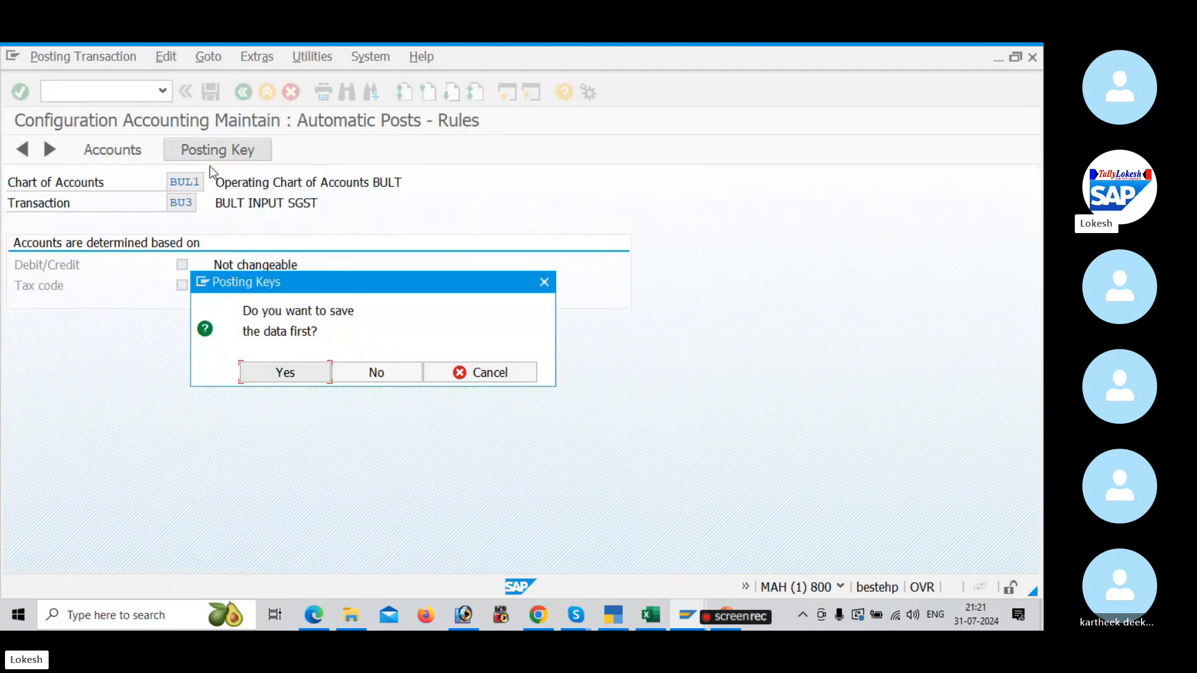
{"action": "left_click", "coordinate": [369, 376]}
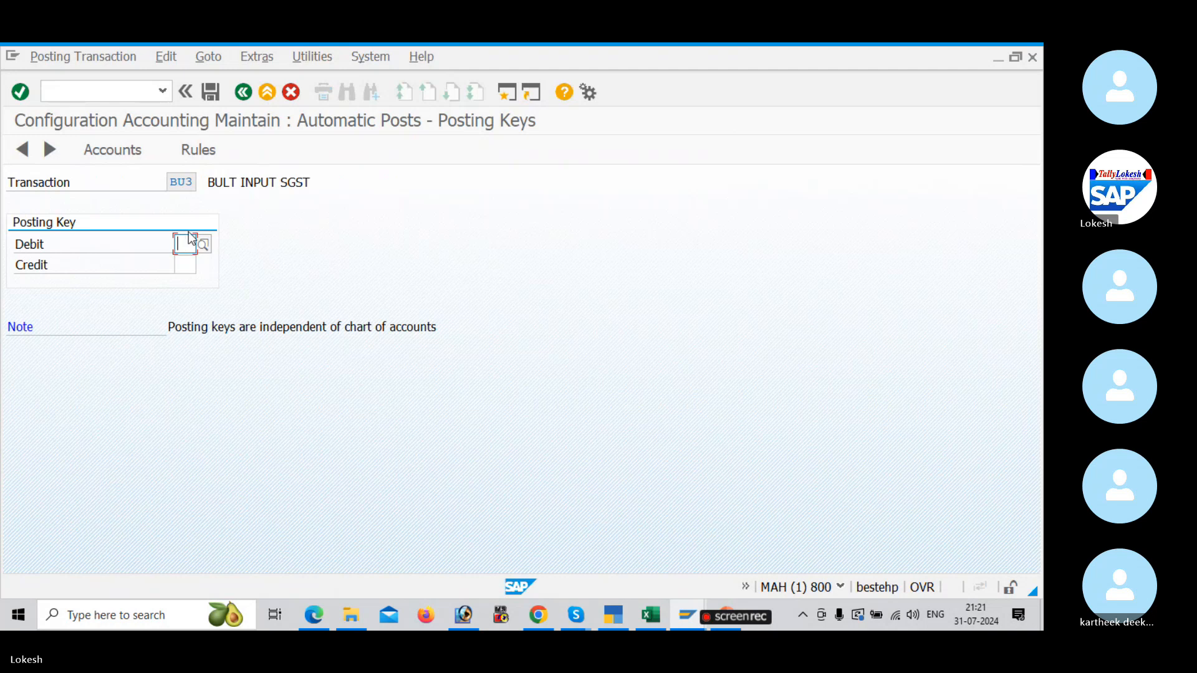
{"action": "type", "text": "40"}
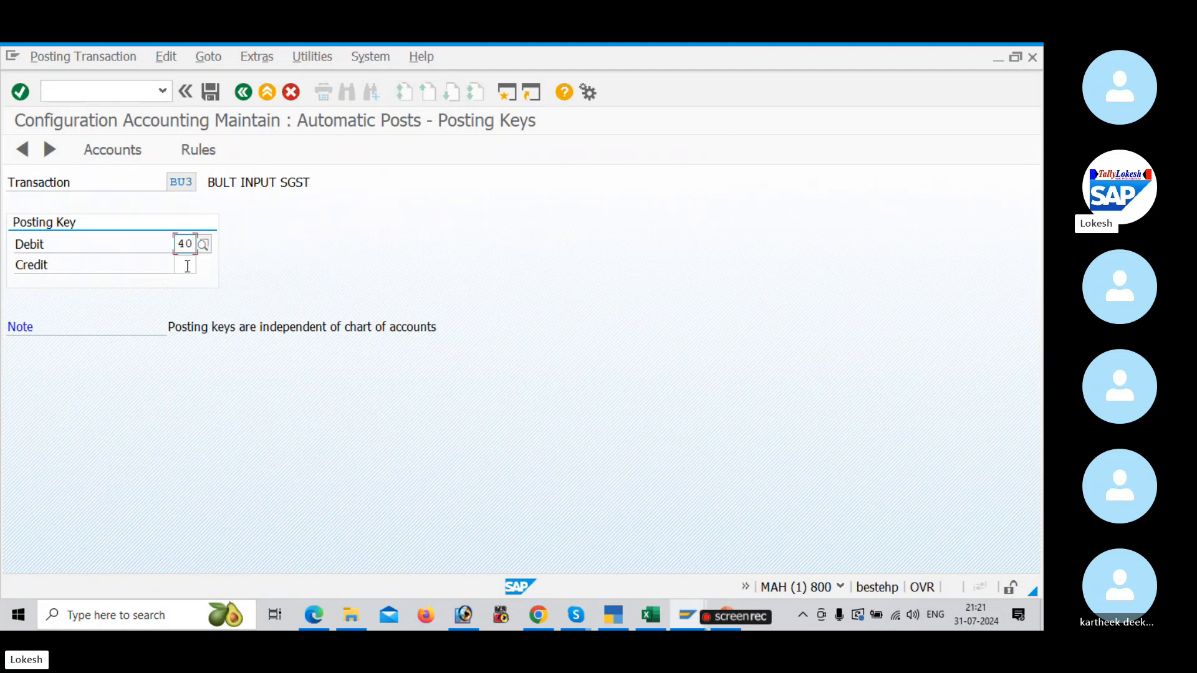
{"action": "left_click", "coordinate": [186, 265]}
{"action": "type", "text": "50"}
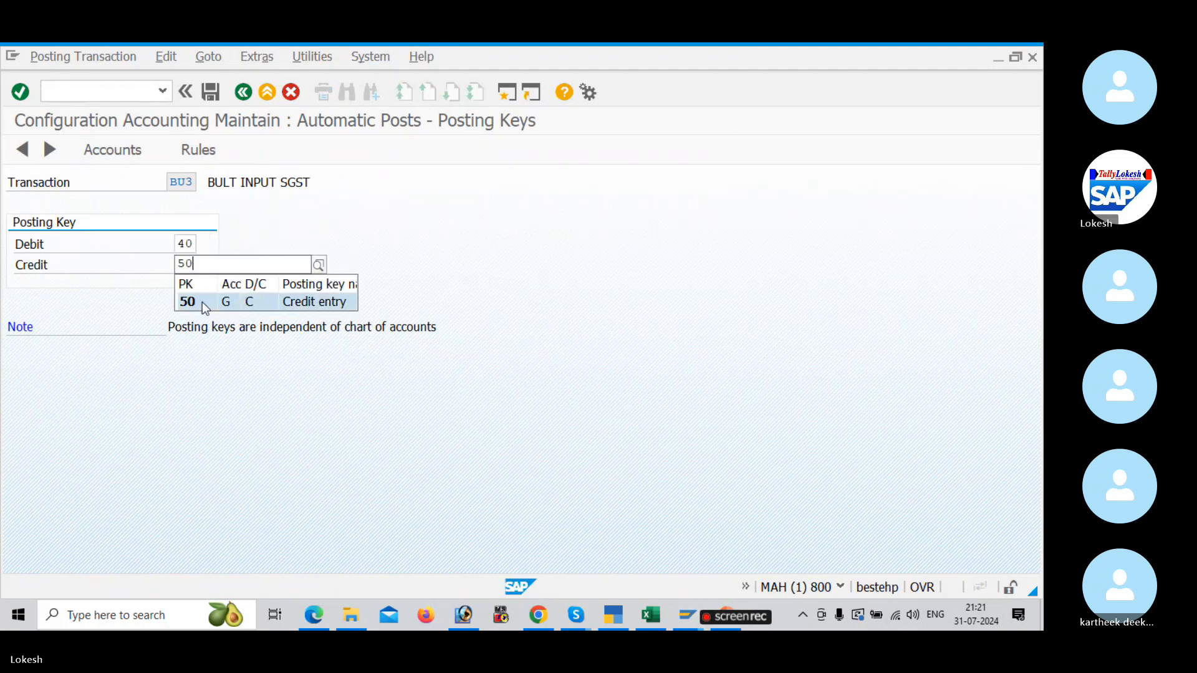
{"action": "left_click", "coordinate": [202, 301]}
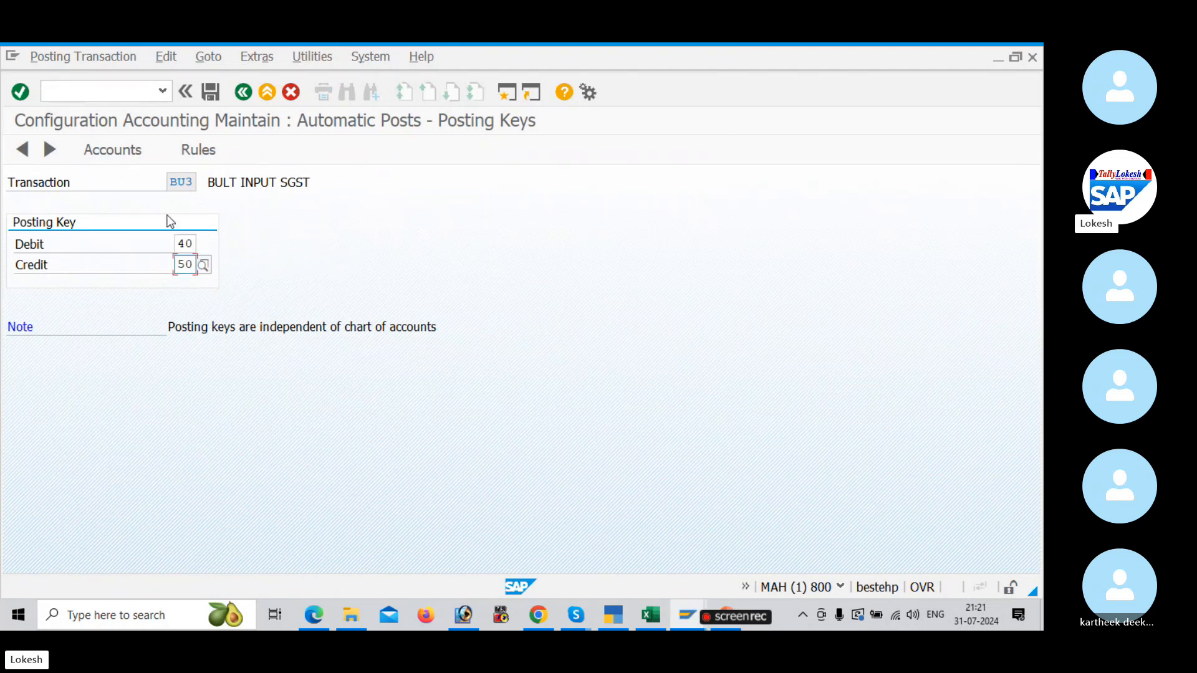
{"action": "left_click", "coordinate": [207, 97]}
{"action": "left_click", "coordinate": [284, 344]}
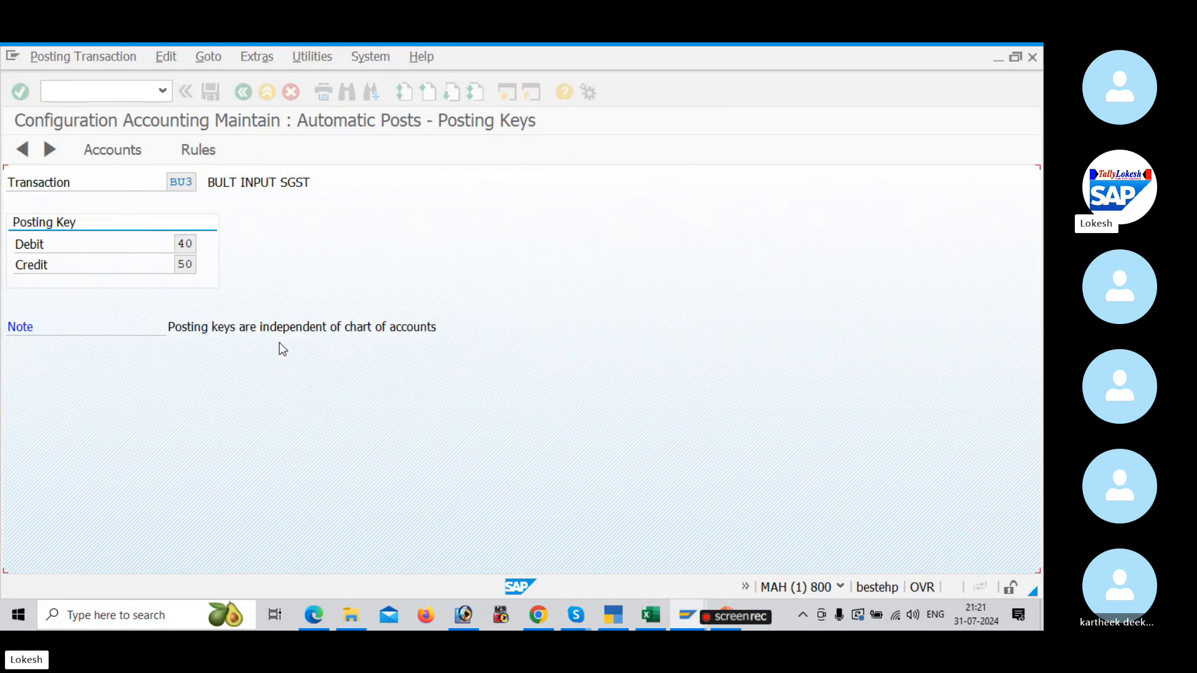
Step: Assign G/L account 200010 Input SGST to BU3, save the assignment and return to the procedures list
{"action": "left_click", "coordinate": [211, 150]}
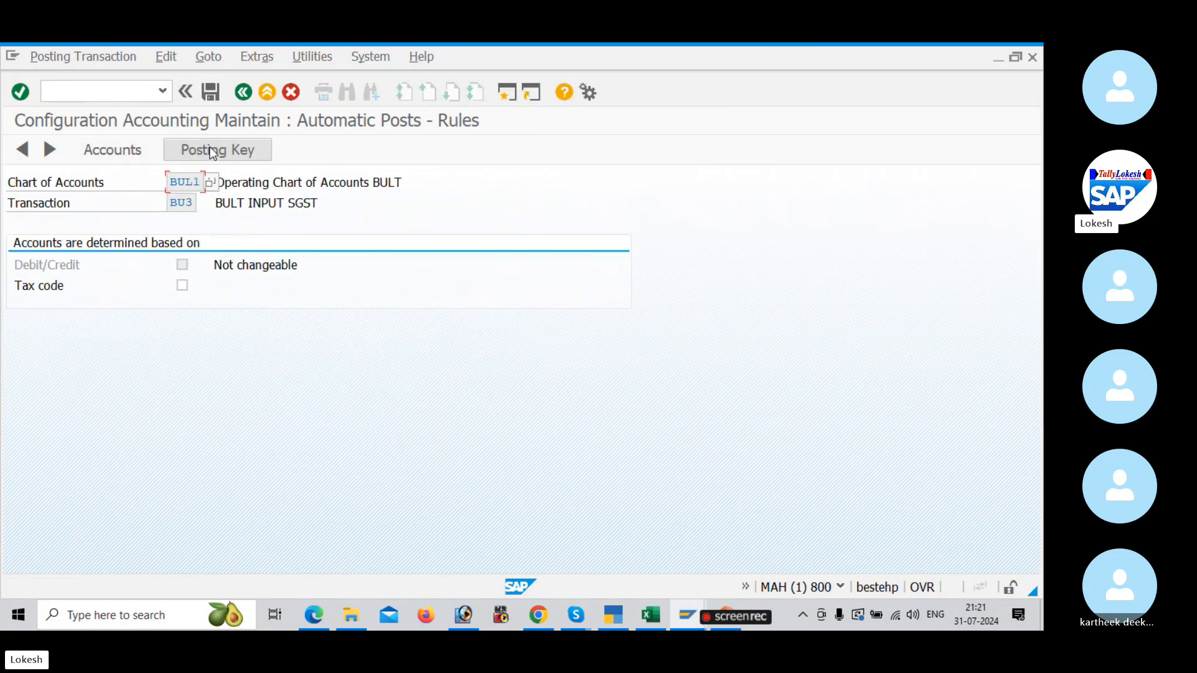
{"action": "left_click", "coordinate": [214, 155]}
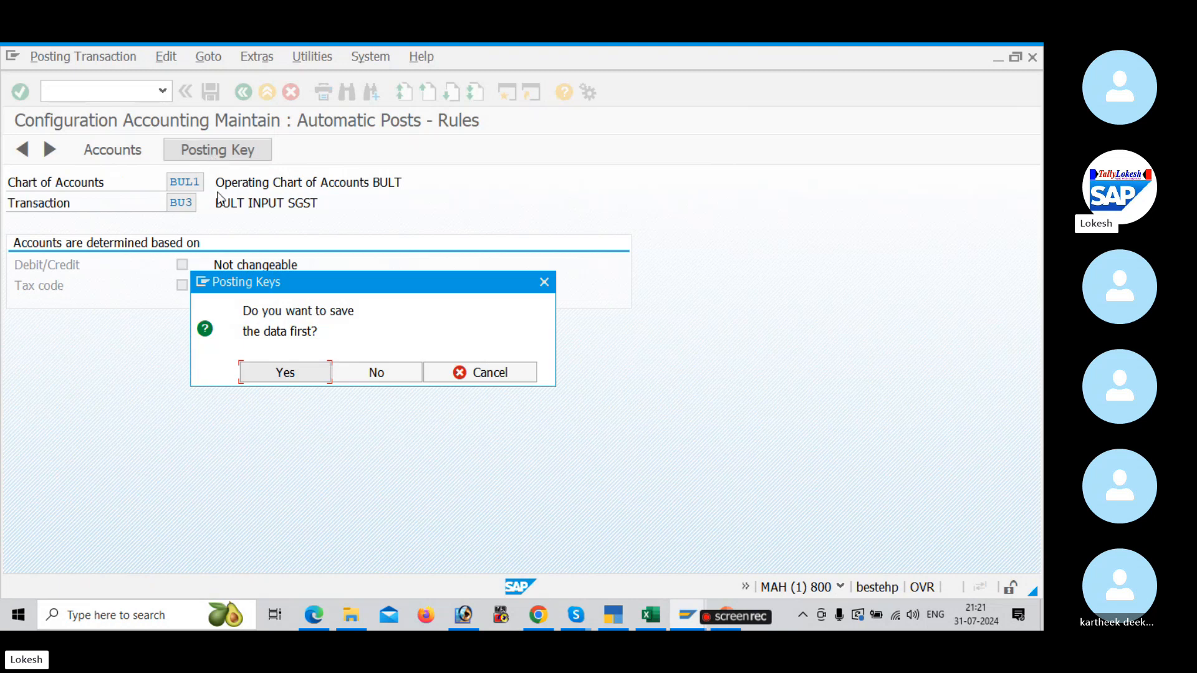
{"action": "left_click", "coordinate": [301, 373]}
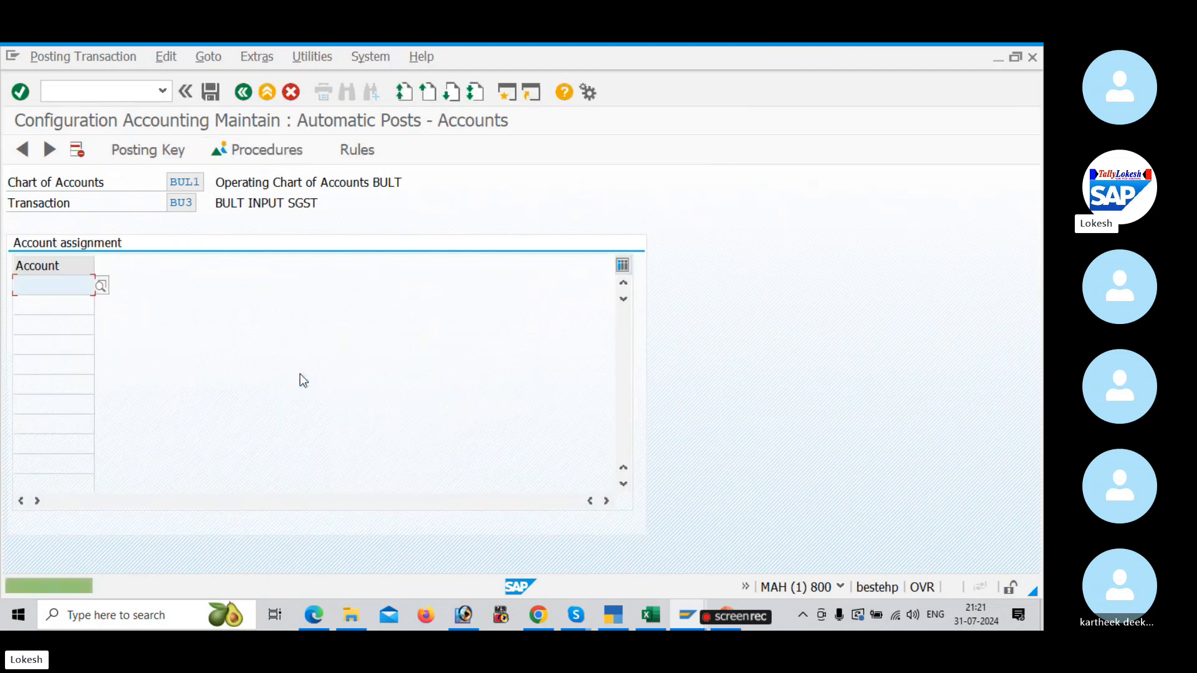
{"action": "left_click", "coordinate": [101, 286]}
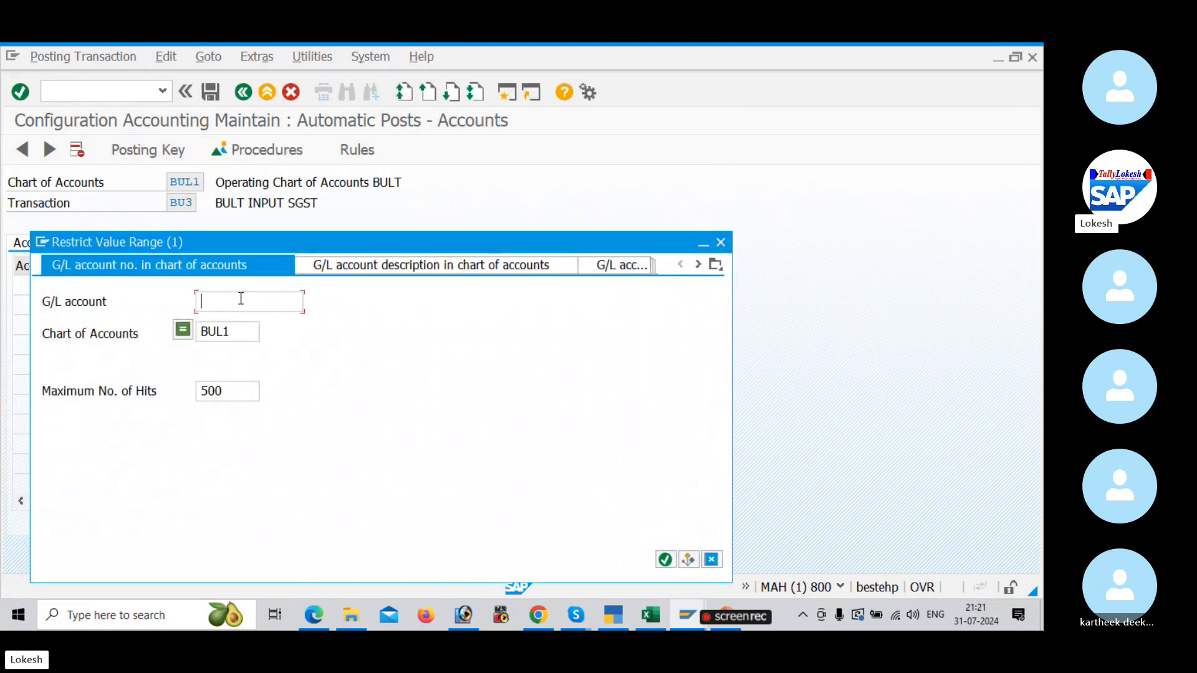
{"action": "key", "text": "Return"}
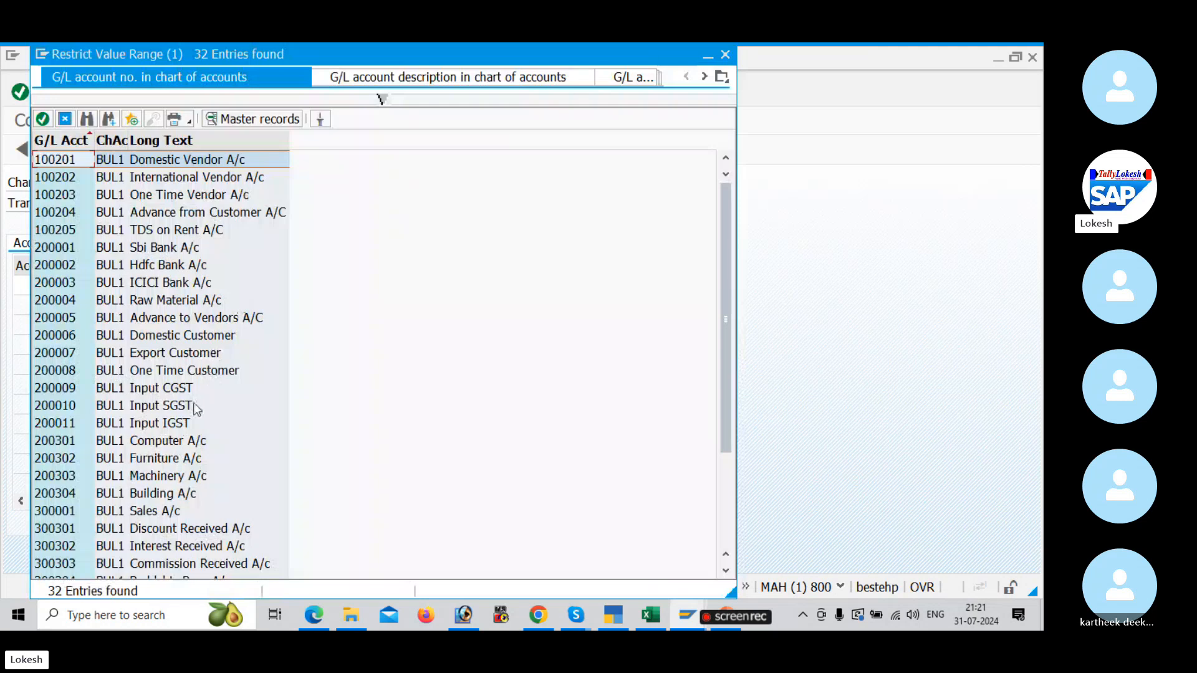
{"action": "double_click", "coordinate": [182, 406]}
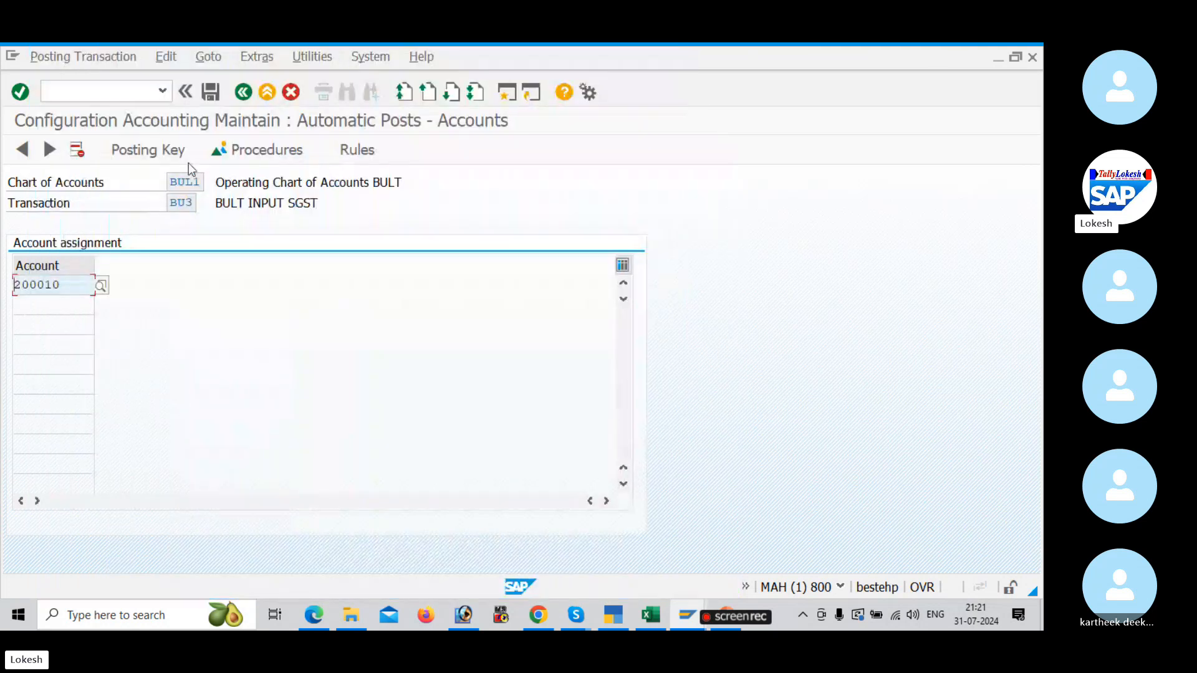
{"action": "left_click", "coordinate": [210, 92]}
{"action": "left_click", "coordinate": [286, 347]}
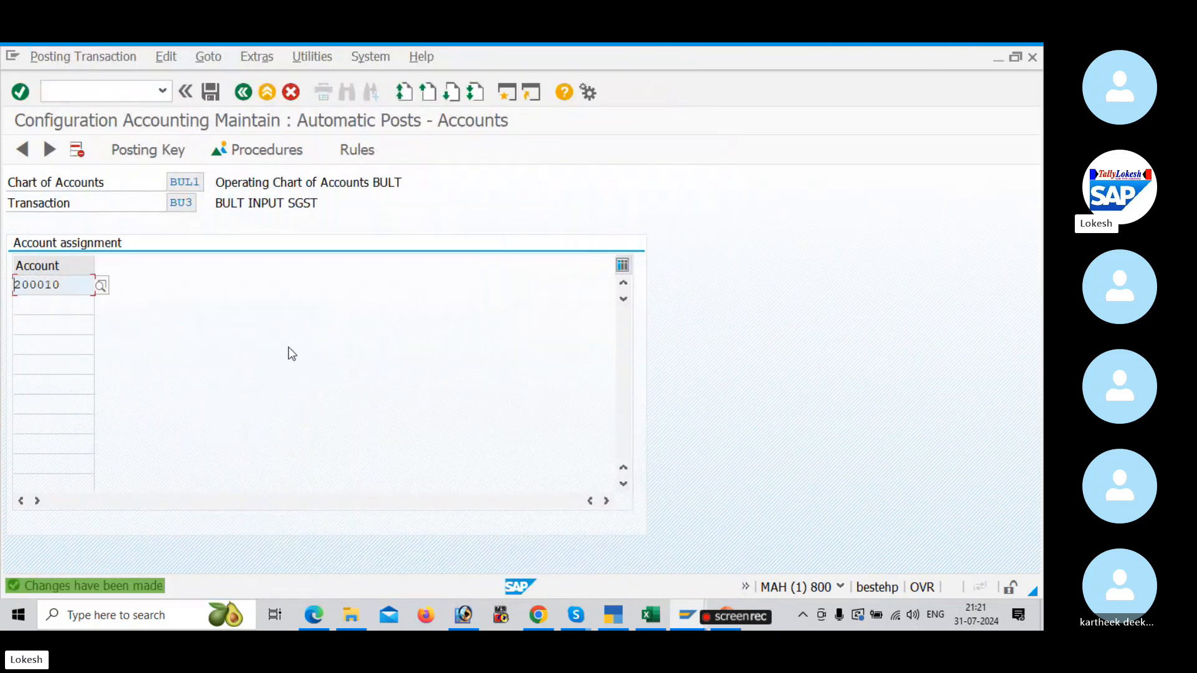
{"action": "left_click", "coordinate": [243, 94]}
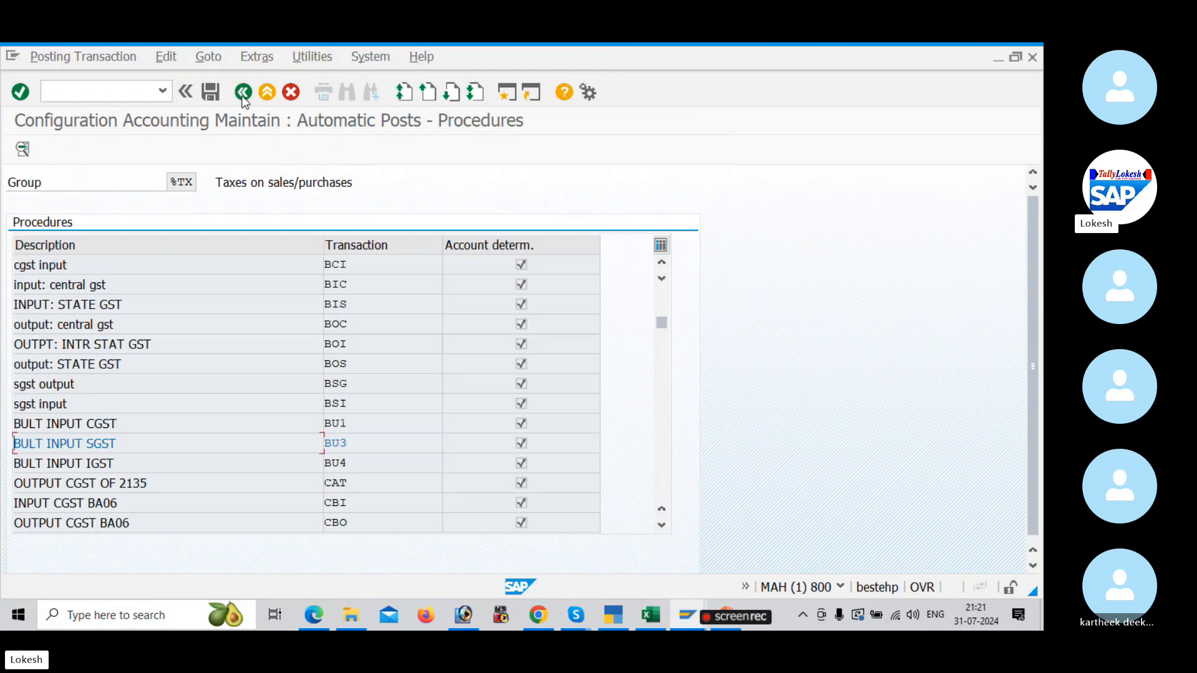
{"action": "double_click", "coordinate": [368, 447]}
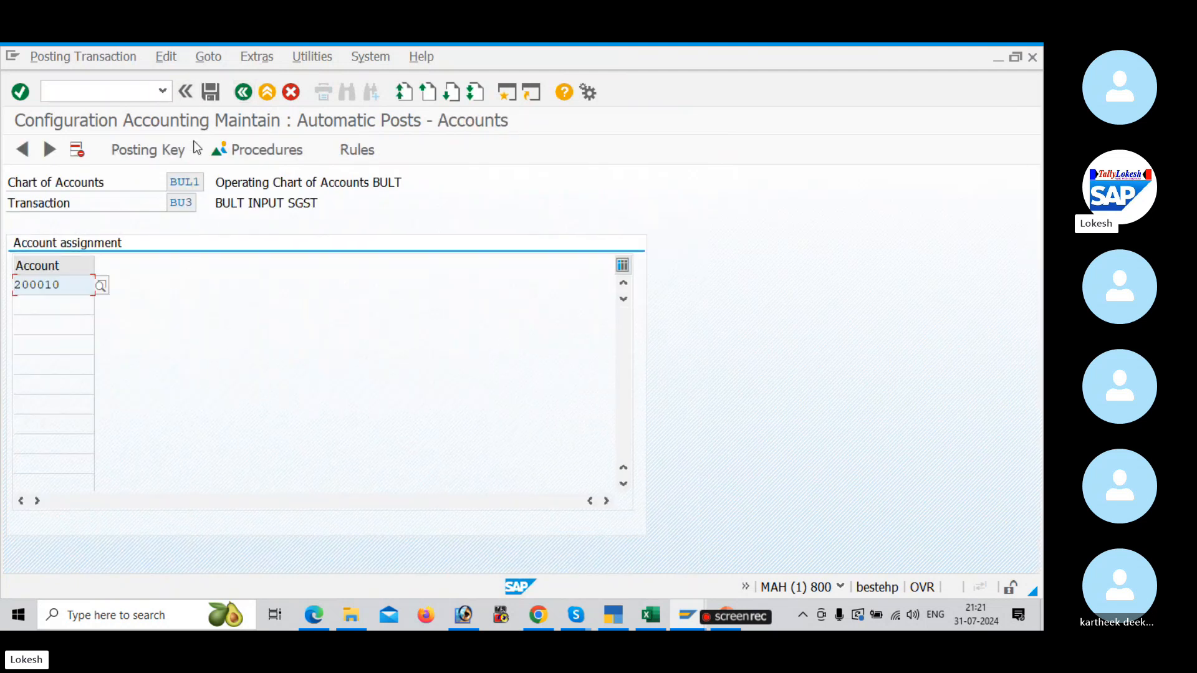
{"action": "left_click", "coordinate": [240, 98]}
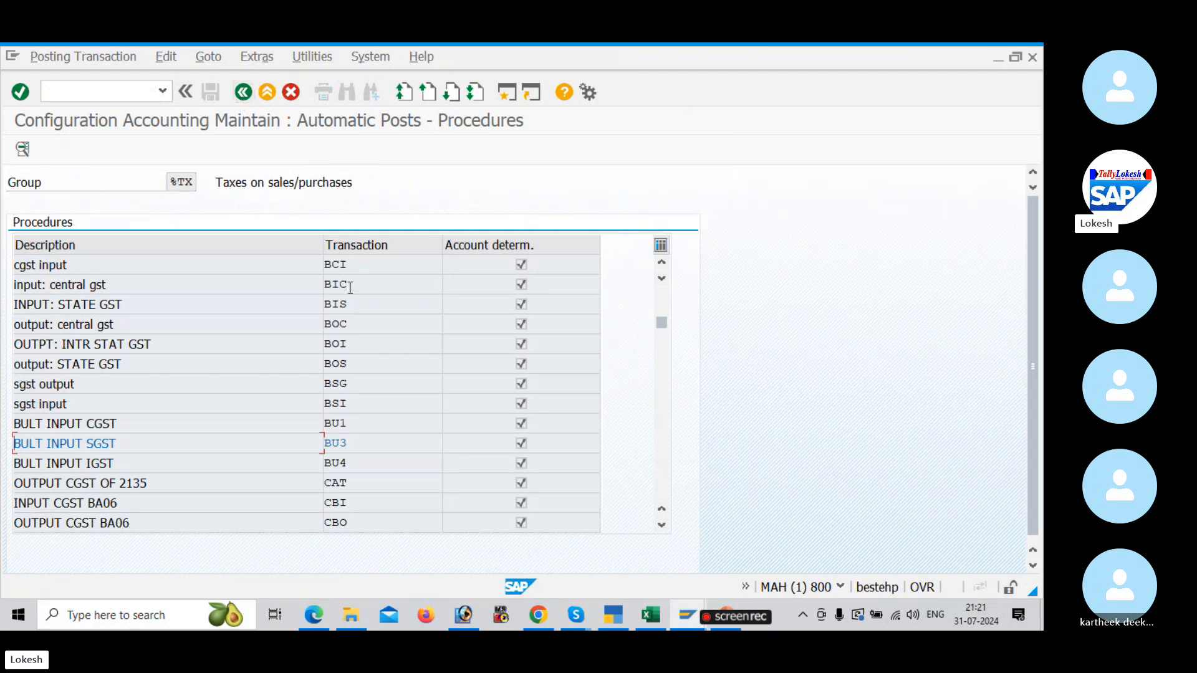
Step: Open BU4 BULT INPUT IGST, set its posting keys to debit 40 and credit 50, and save them to the request GST CONFIGURATION FOR BULT
{"action": "double_click", "coordinate": [378, 465]}
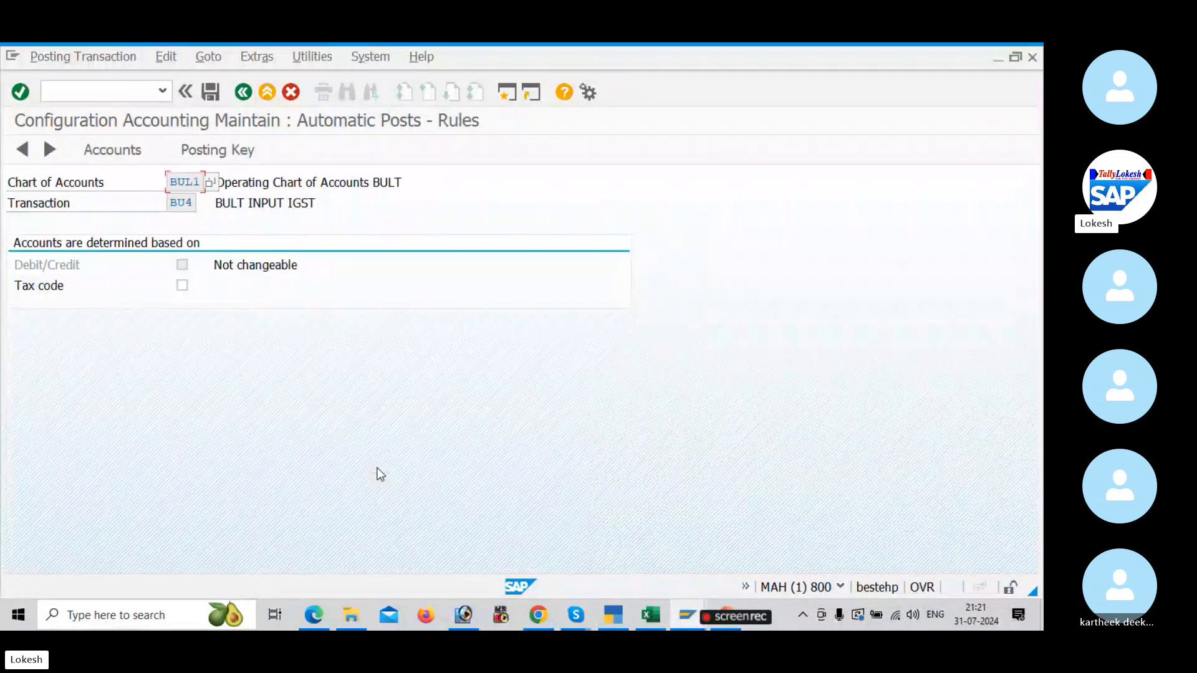
{"action": "left_click", "coordinate": [210, 148]}
{"action": "left_click", "coordinate": [362, 377]}
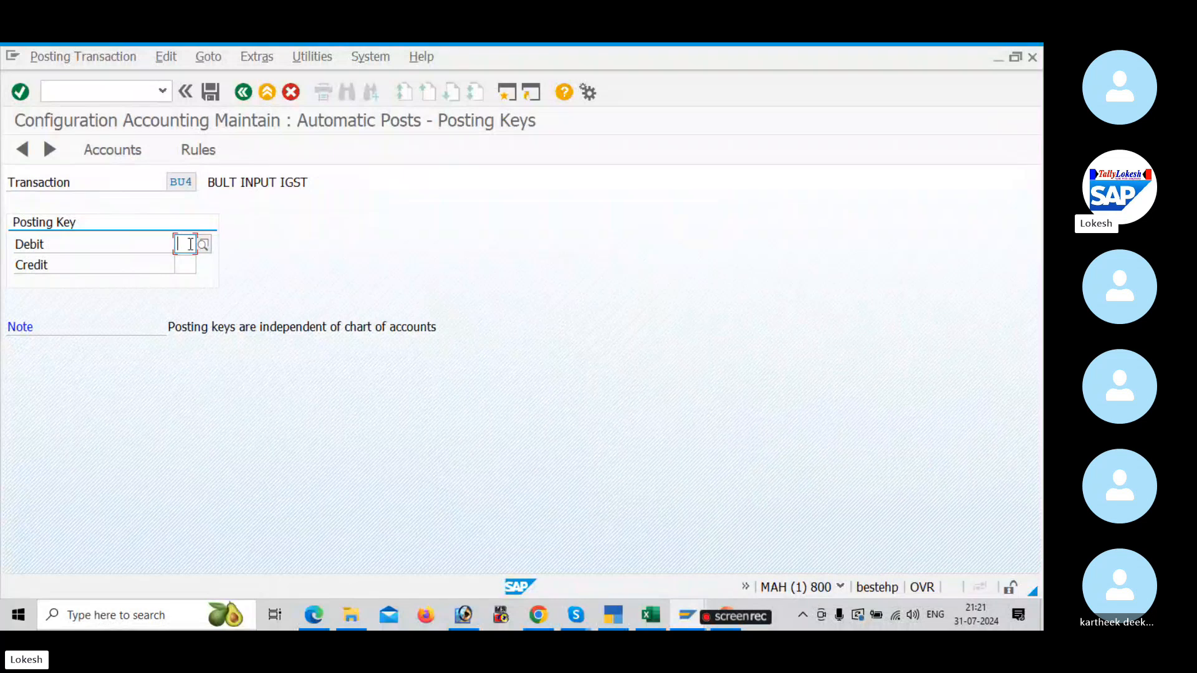
{"action": "type", "text": "40"}
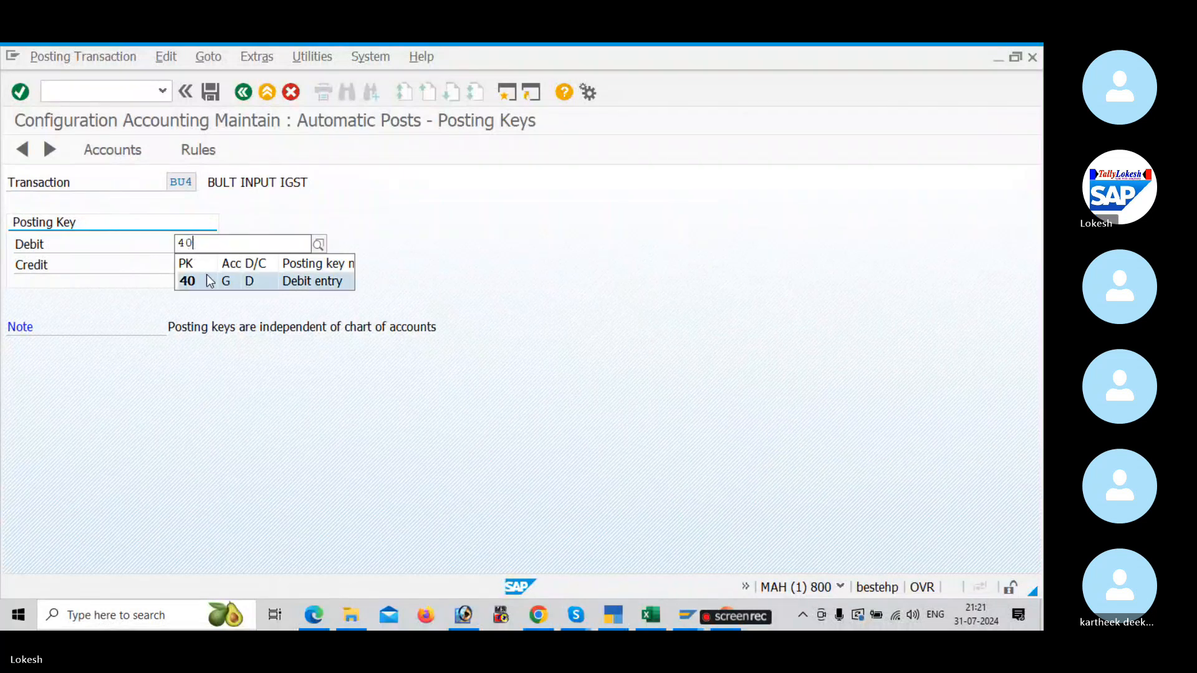
{"action": "left_click", "coordinate": [209, 282]}
{"action": "left_click", "coordinate": [186, 264]}
{"action": "type", "text": "50"}
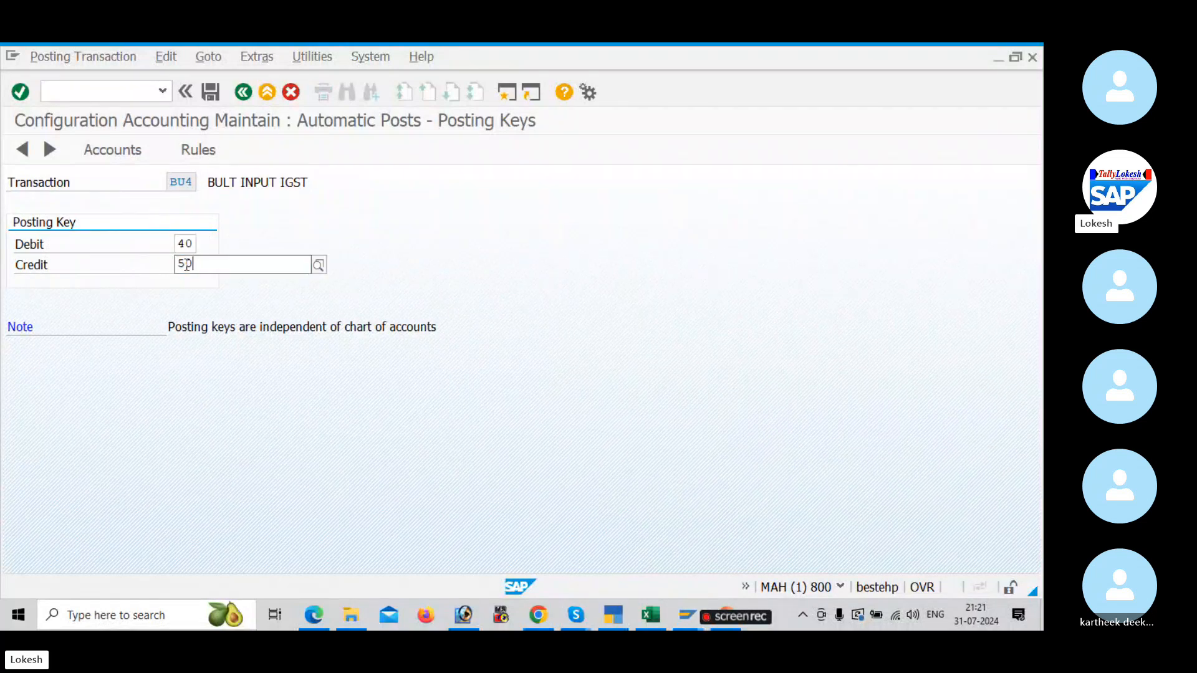
{"action": "left_click", "coordinate": [203, 298]}
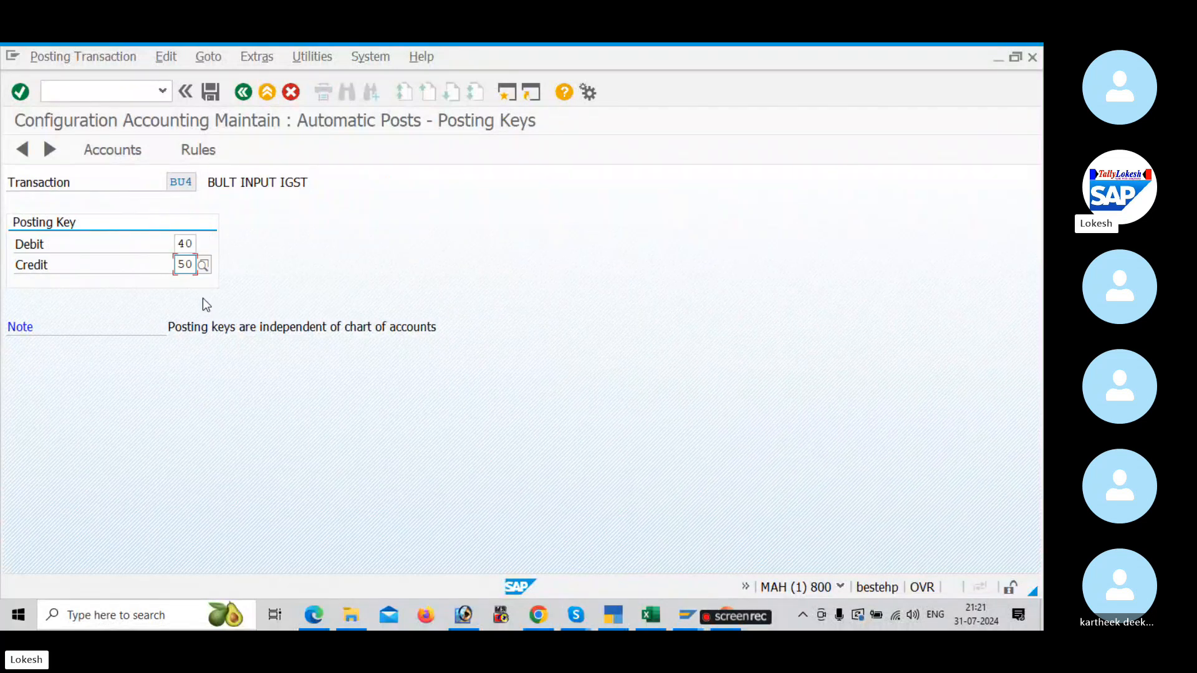
{"action": "left_click", "coordinate": [197, 149]}
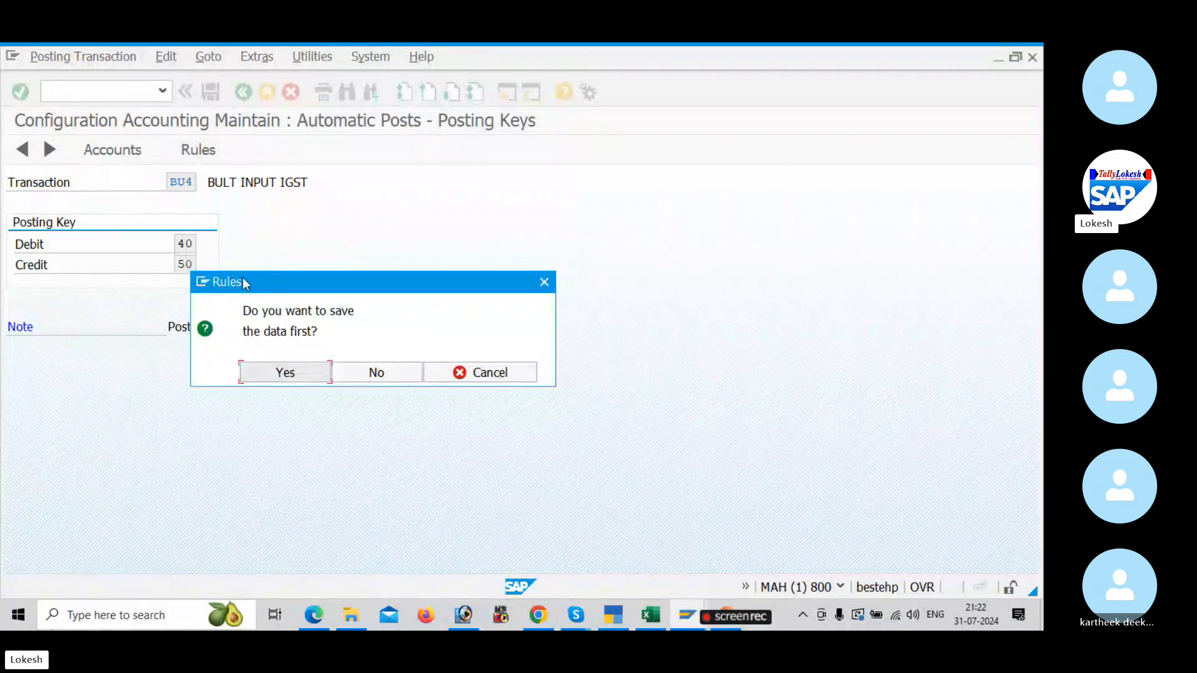
{"action": "left_click", "coordinate": [293, 372]}
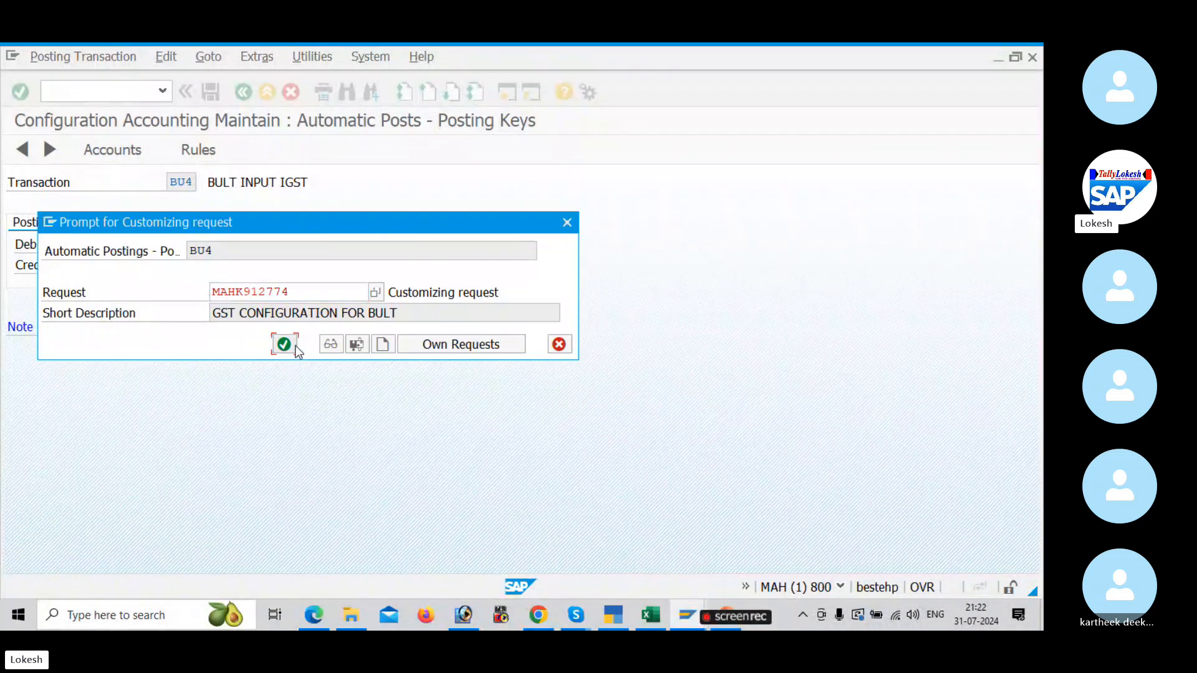
{"action": "left_click", "coordinate": [293, 347]}
Step: Assign G/L account 200011 Input IGST to BU4 and save the assignment
{"action": "left_click", "coordinate": [216, 149]}
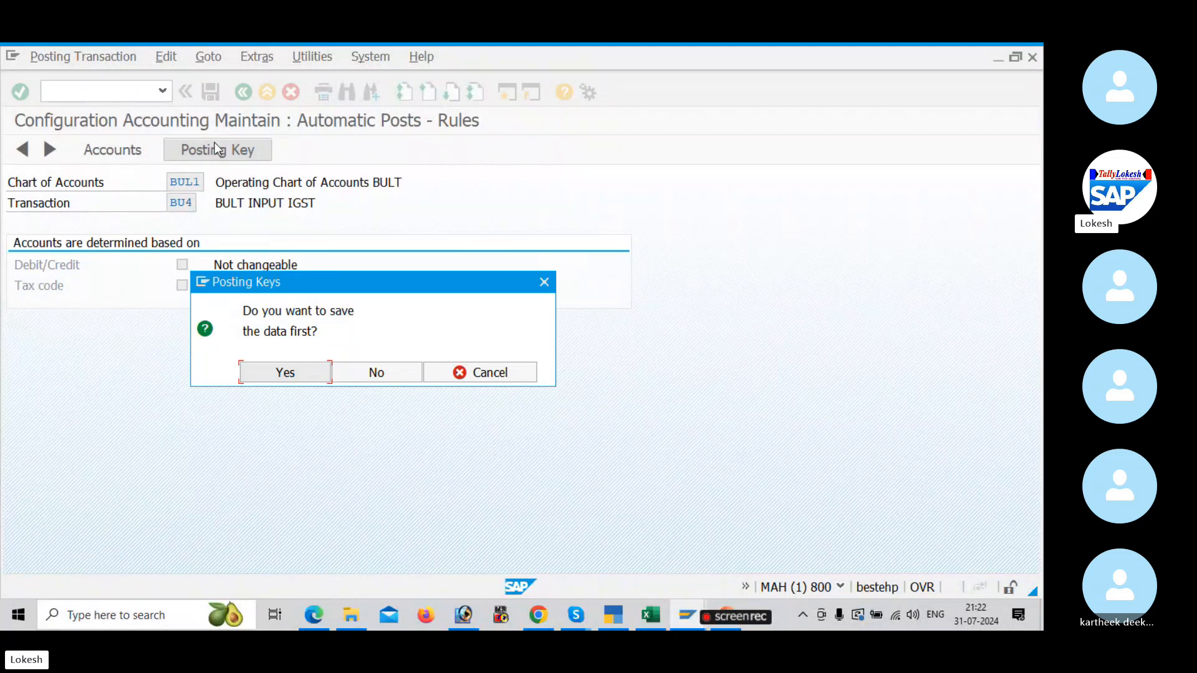
{"action": "left_click", "coordinate": [285, 372]}
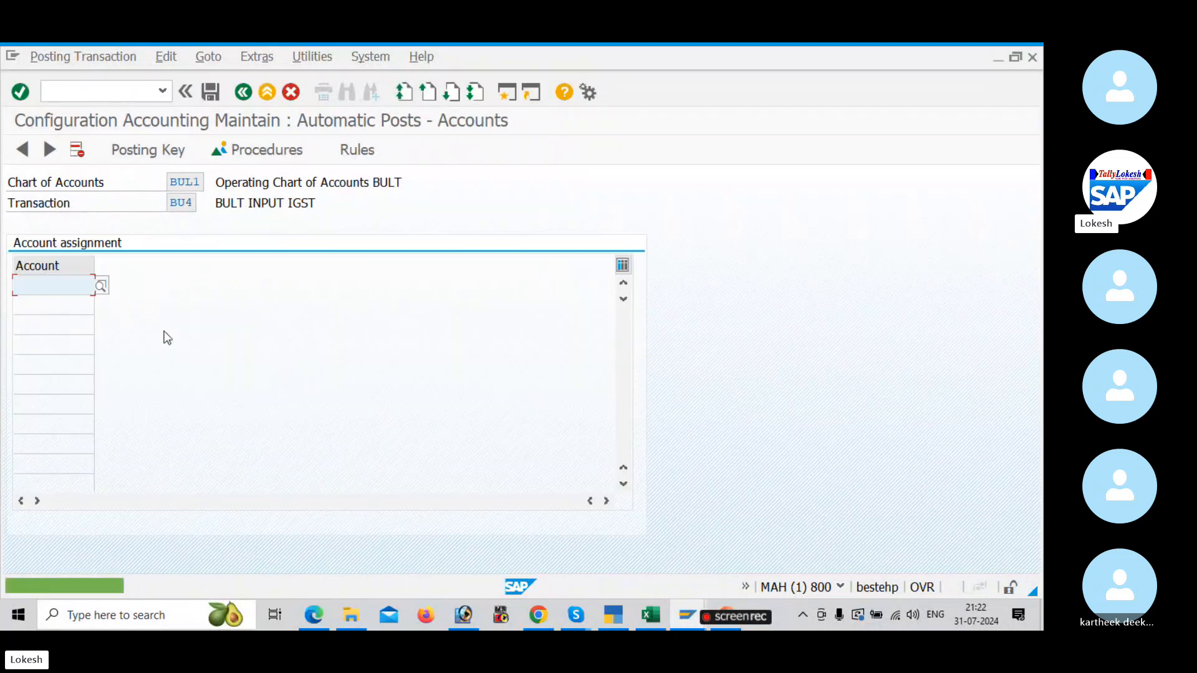
{"action": "left_click", "coordinate": [101, 285]}
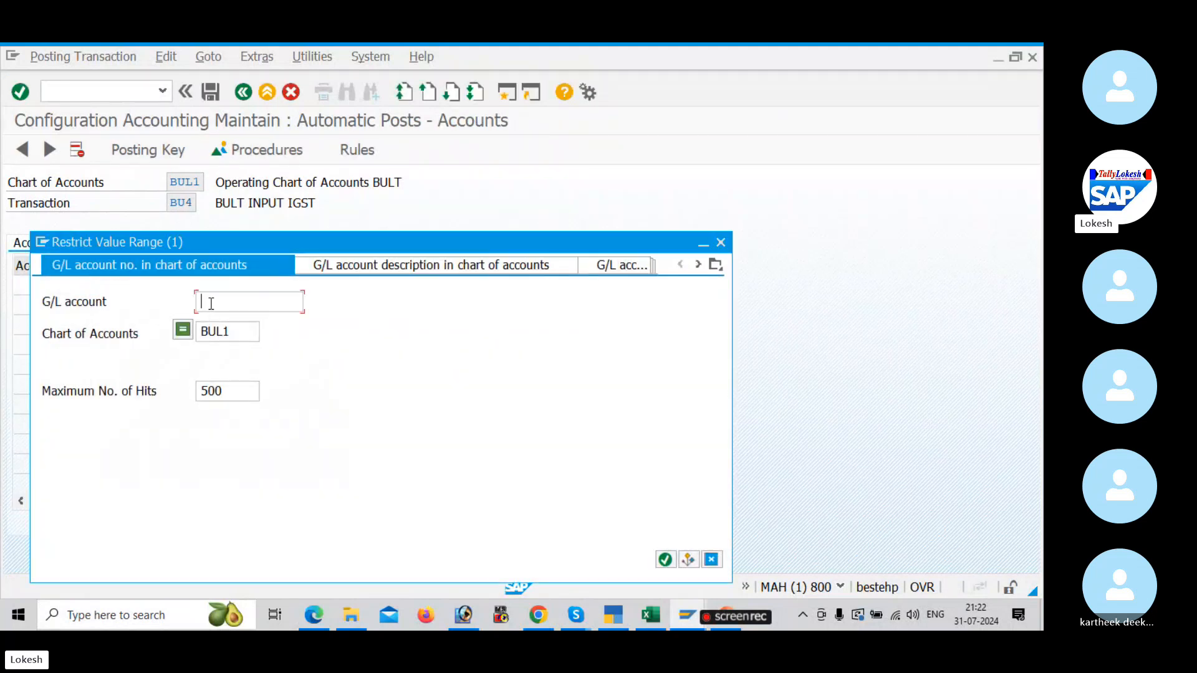
{"action": "key", "text": "Return"}
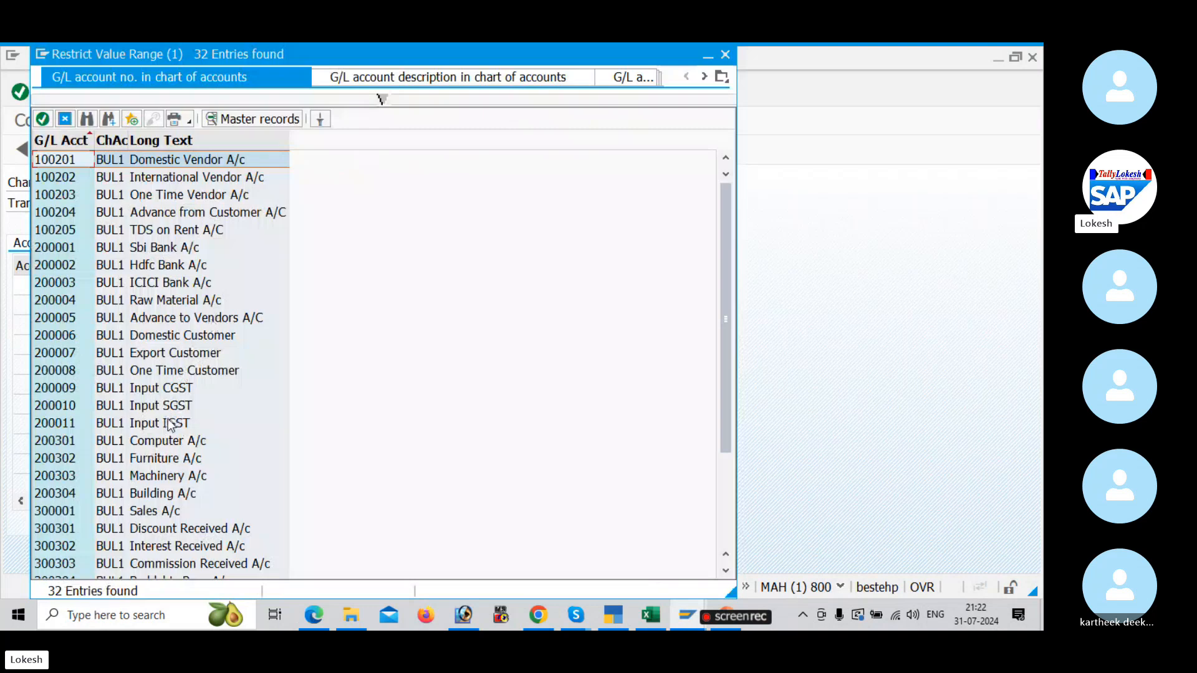
{"action": "double_click", "coordinate": [170, 424]}
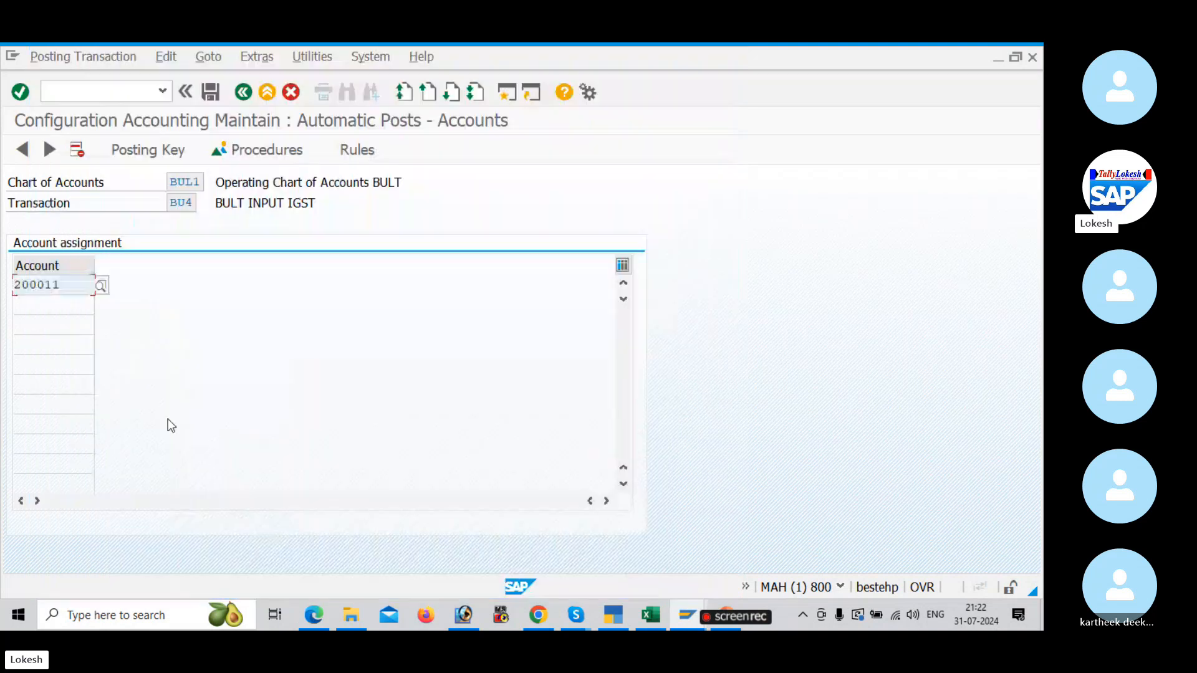
{"action": "left_click", "coordinate": [211, 92]}
{"action": "left_click", "coordinate": [286, 349]}
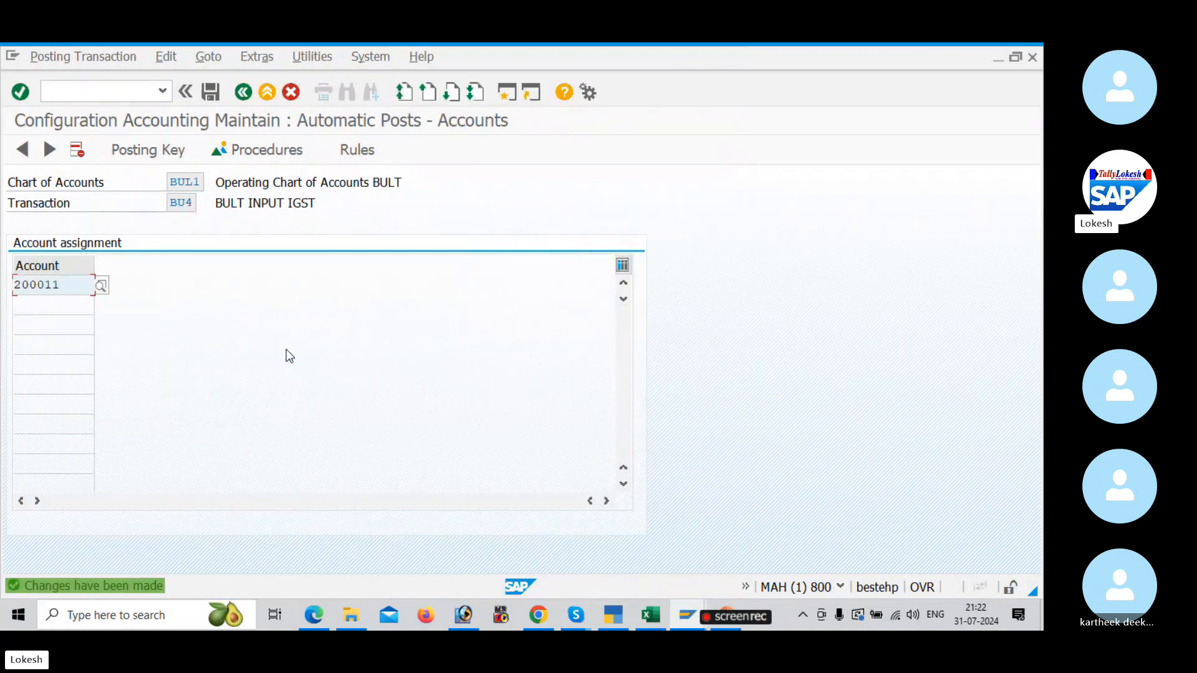
Step: Check the SM30 entry in the Excel GST sheet and read the excise duty tax code section of the GST configuration PDF
{"action": "key", "text": "alt+Tab"}
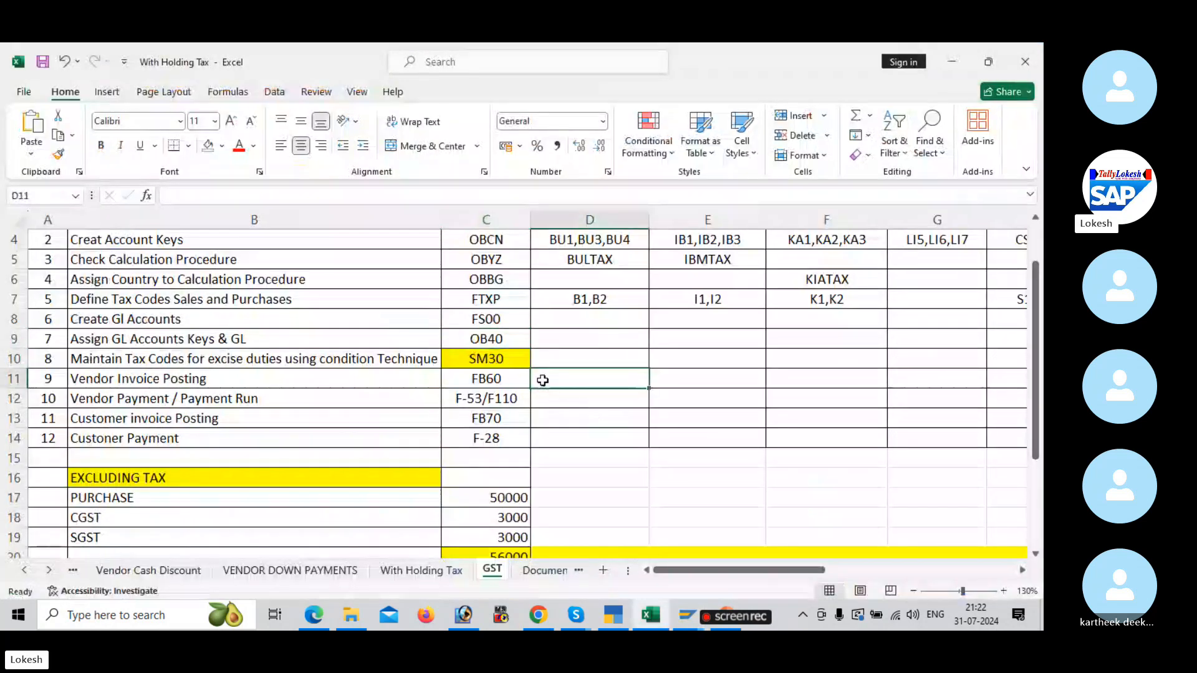
{"action": "left_click", "coordinate": [493, 359]}
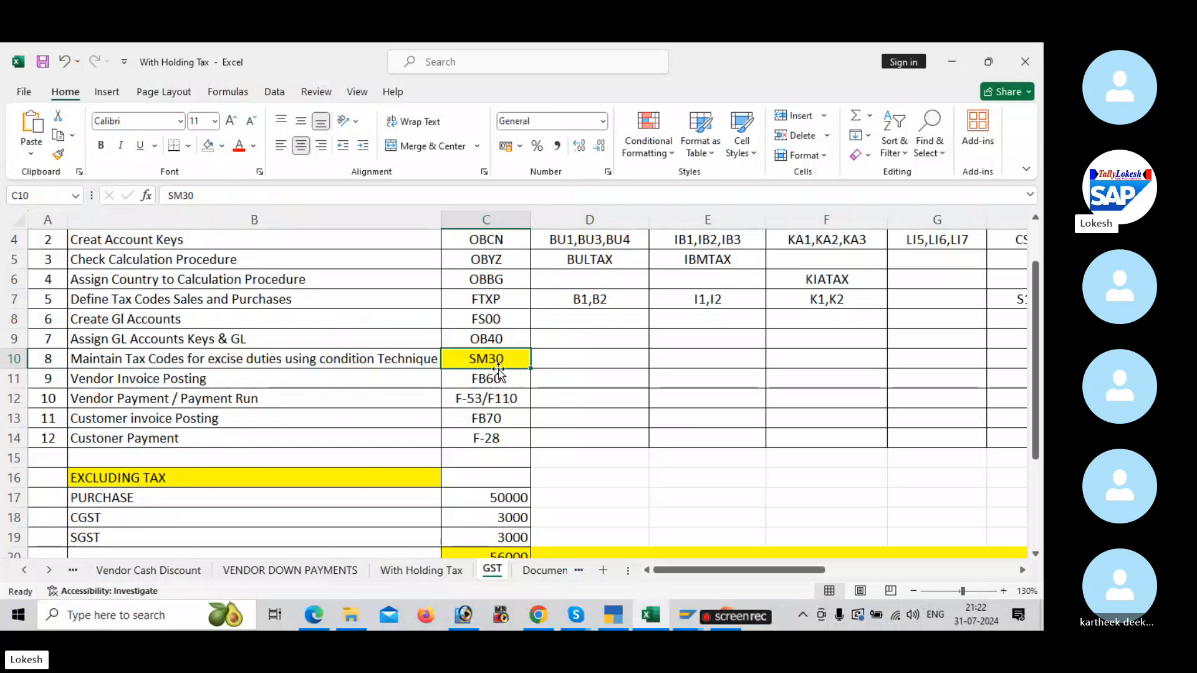
{"action": "key", "text": "alt+Tab"}
{"action": "key", "text": "Tab"}
{"action": "scroll", "coordinate": [507, 417], "scroll_direction": "down", "scroll_amount": 8}
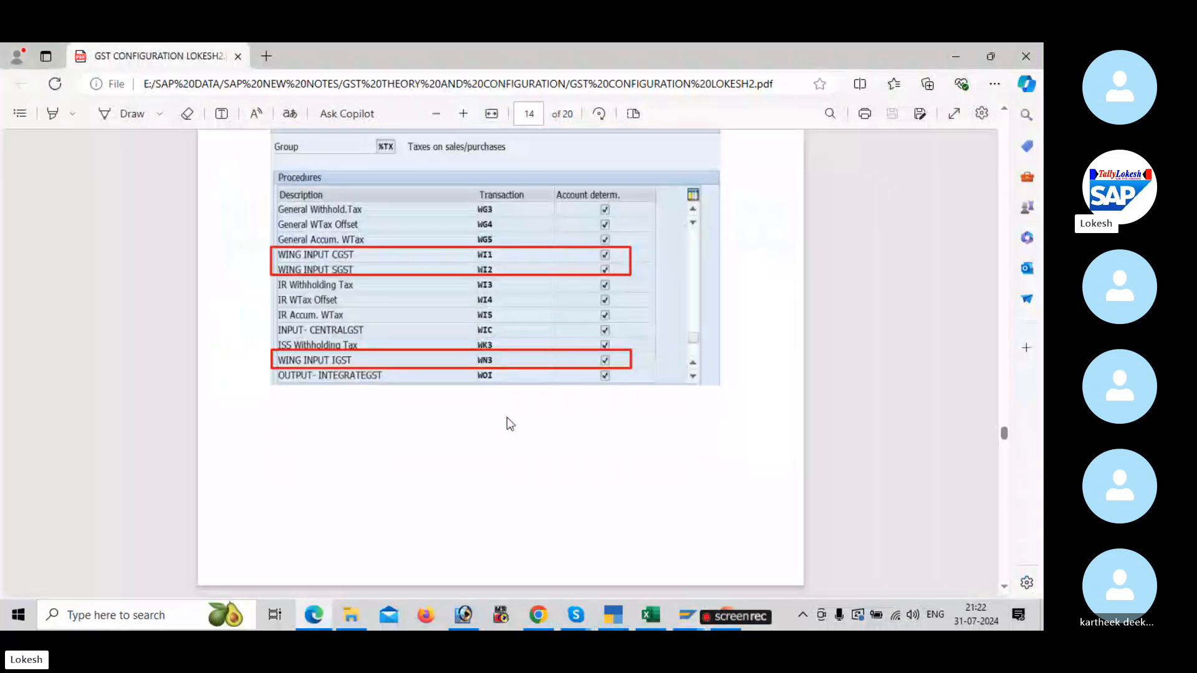
{"action": "scroll", "coordinate": [507, 422], "scroll_direction": "down", "scroll_amount": 10}
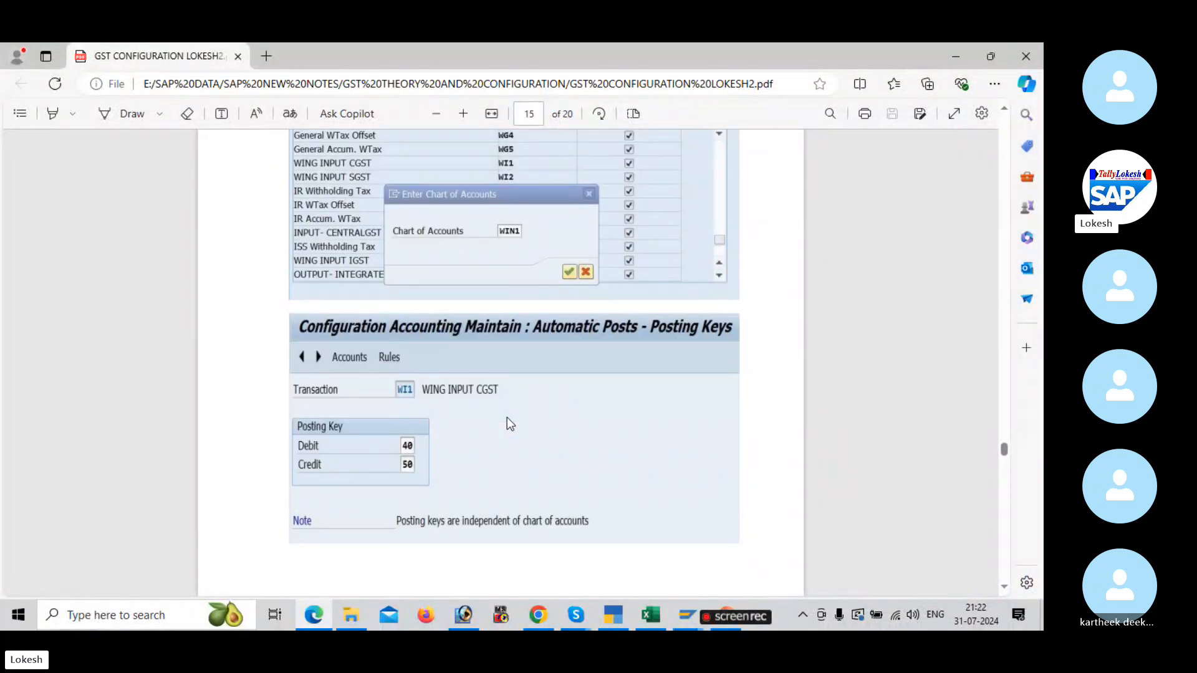
{"action": "scroll", "coordinate": [507, 421], "scroll_direction": "down", "scroll_amount": 10}
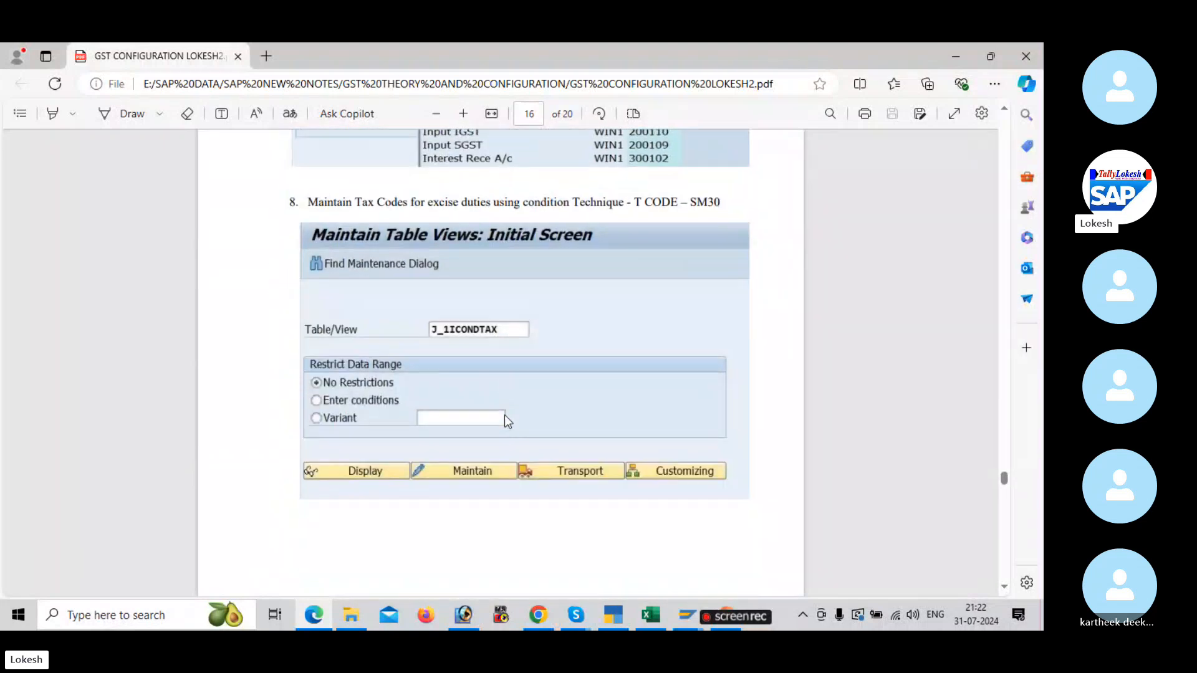
{"action": "scroll", "coordinate": [507, 417], "scroll_direction": "up", "scroll_amount": 2}
{"action": "key", "text": "alt+Tab"}
{"action": "key", "text": "Tab"}
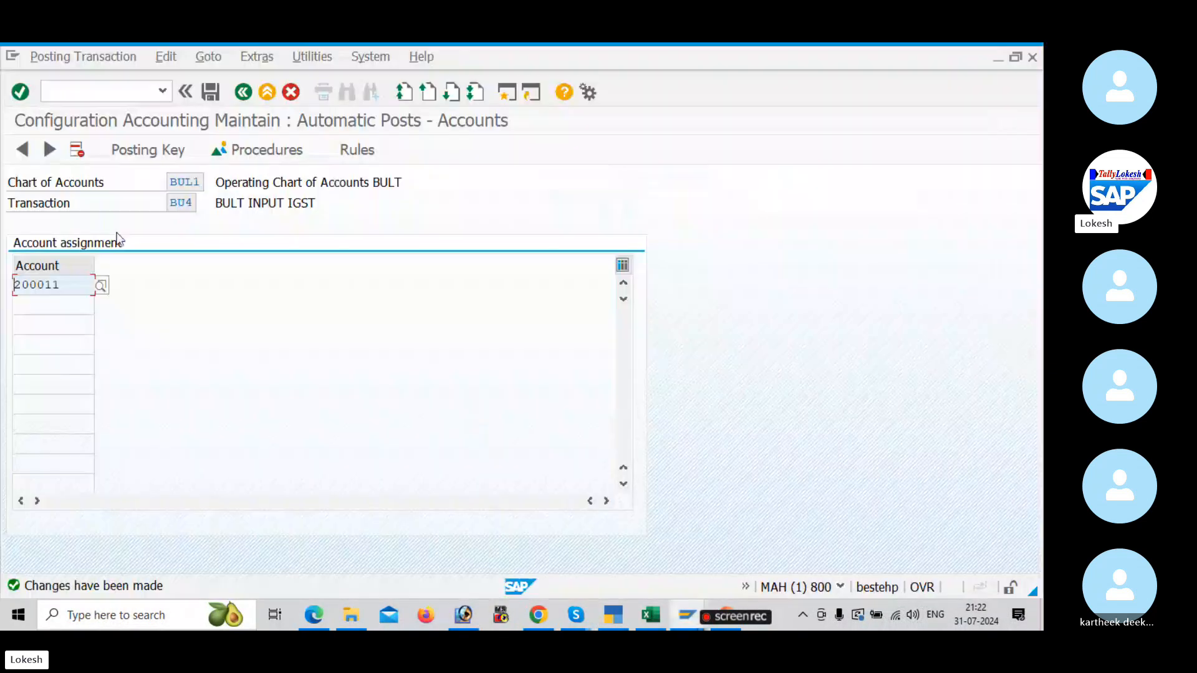
Step: In SAP, start transaction SM30 and open the view J_1ICONDTAX for maintenance without data restrictions
{"action": "left_click", "coordinate": [113, 84]}
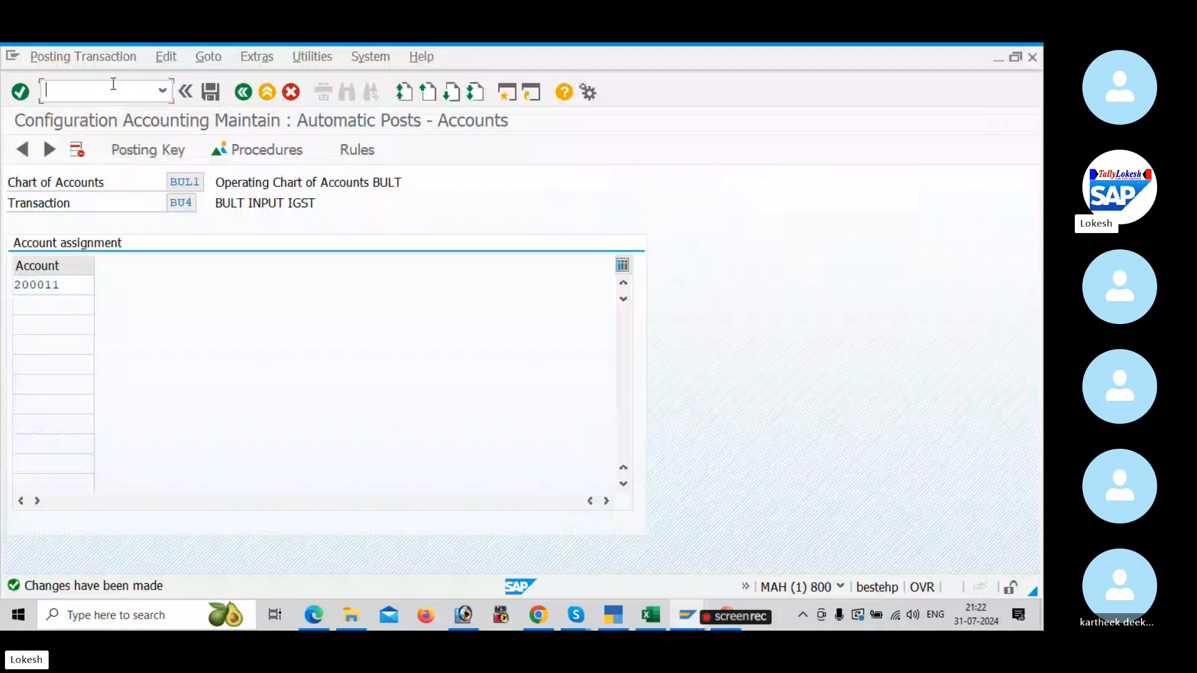
{"action": "type", "text": "/NSM30"}
{"action": "key", "text": "Return"}
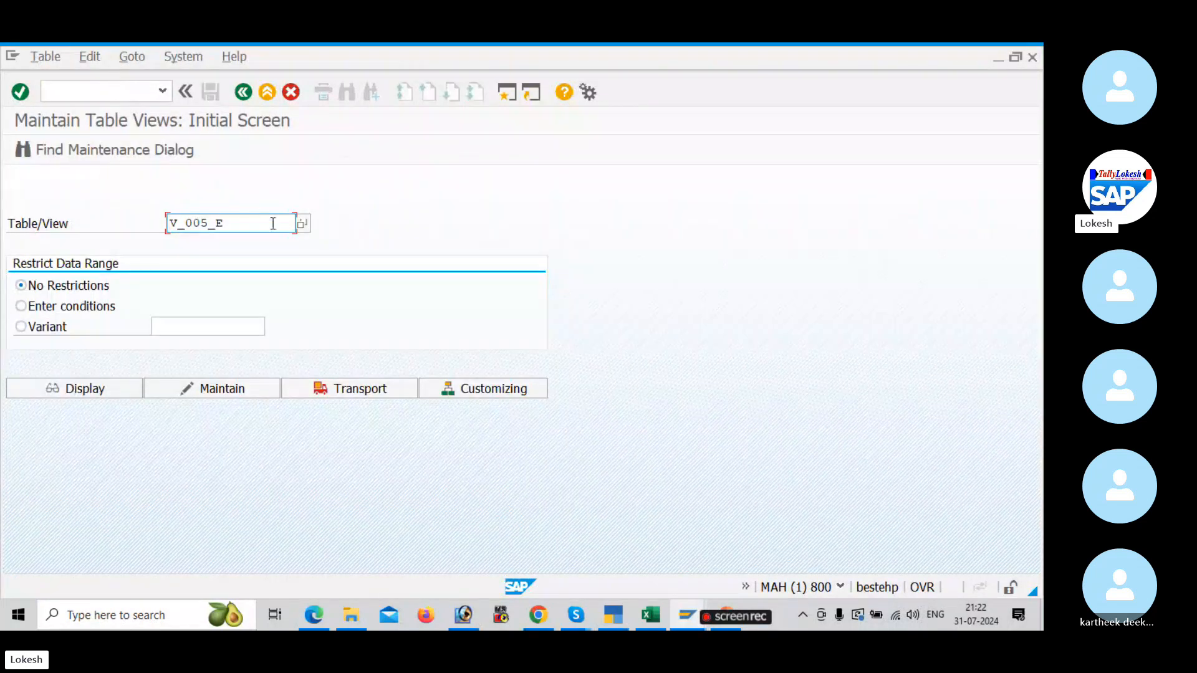
{"action": "left_click_drag", "start_coordinate": [246, 226], "coordinate": [67, 209]}
{"action": "key", "text": "BackSpace"}
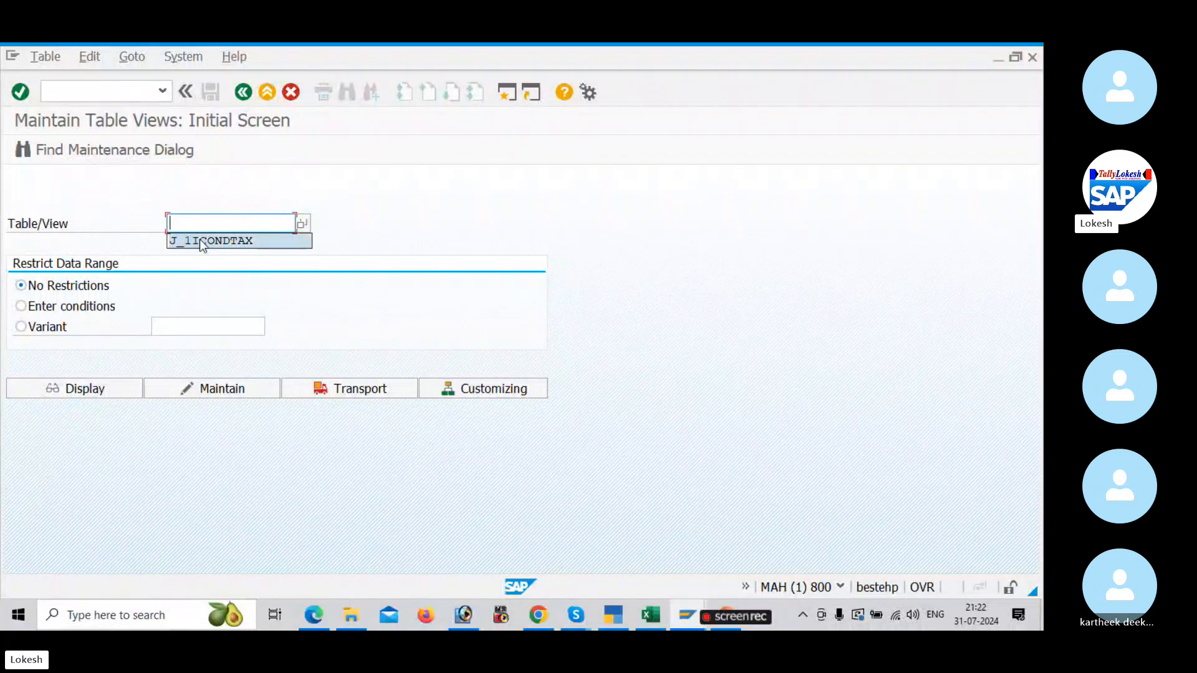
{"action": "left_click", "coordinate": [235, 243]}
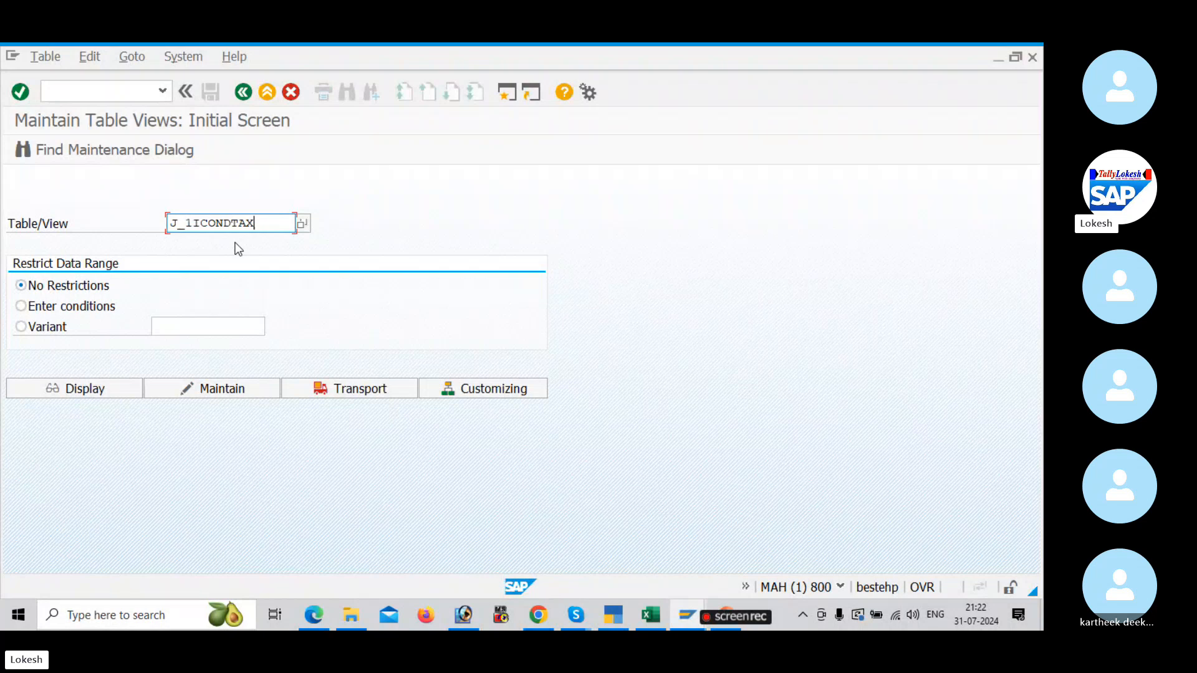
{"action": "left_click", "coordinate": [243, 387]}
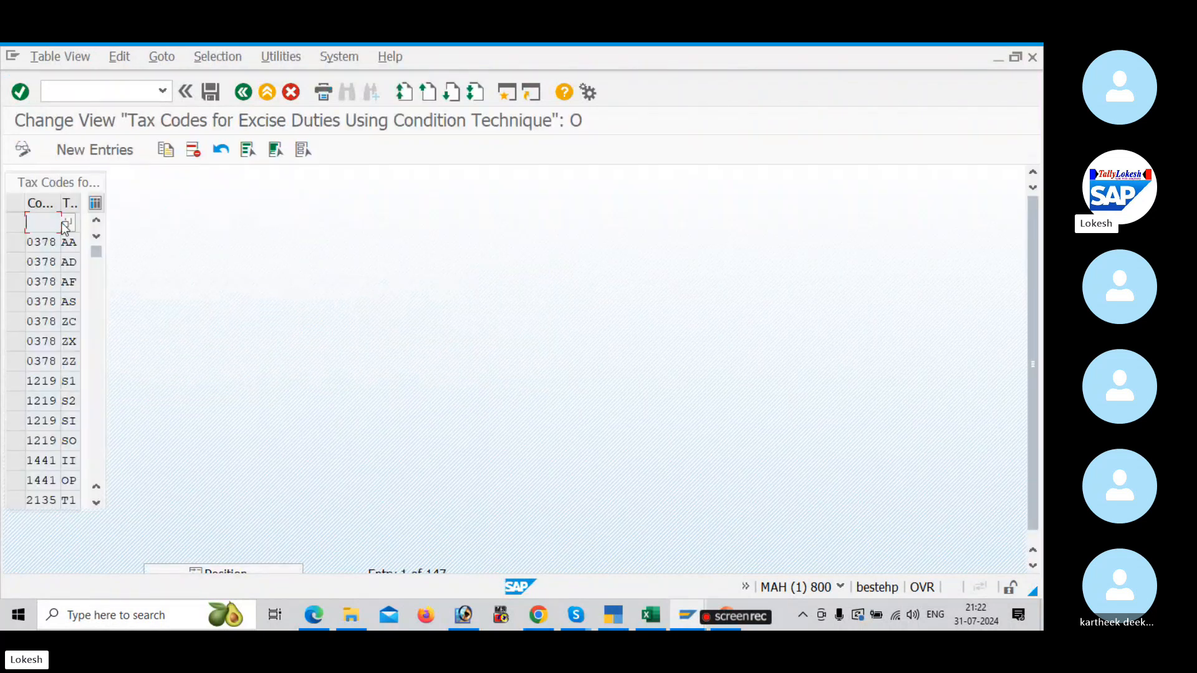
Step: Add two new entries for company code BULT, one with tax code B1 and one with B2
{"action": "left_click", "coordinate": [103, 161]}
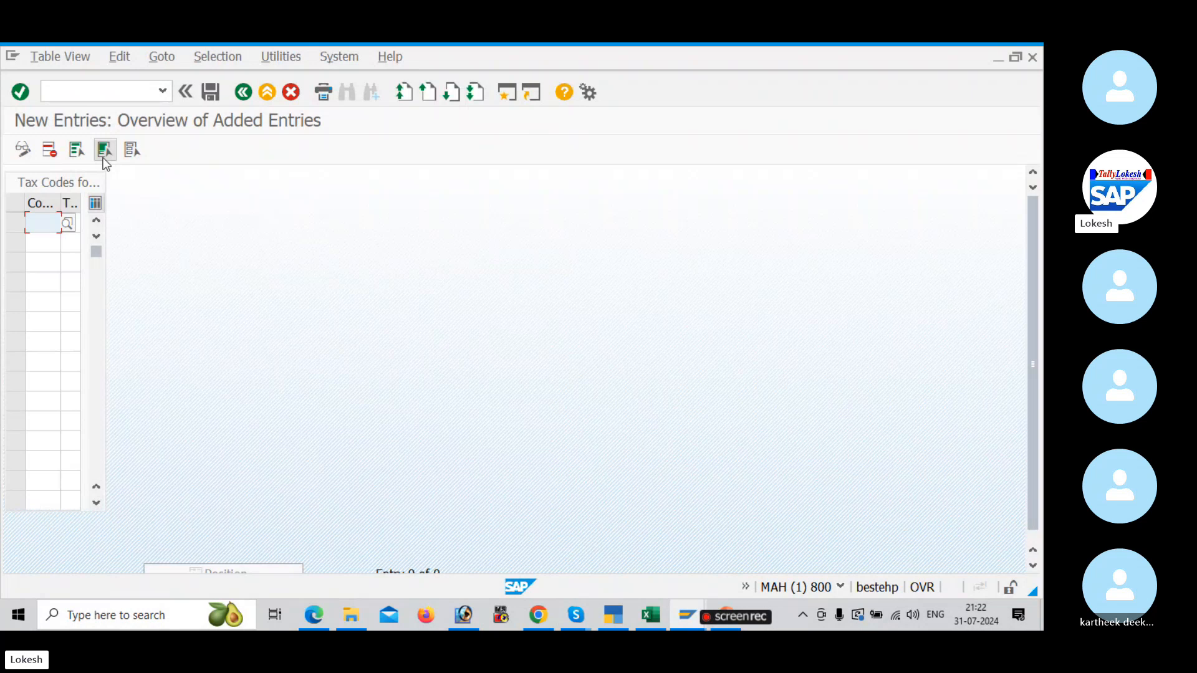
{"action": "left_click", "coordinate": [32, 221]}
{"action": "type", "text": "BULT"}
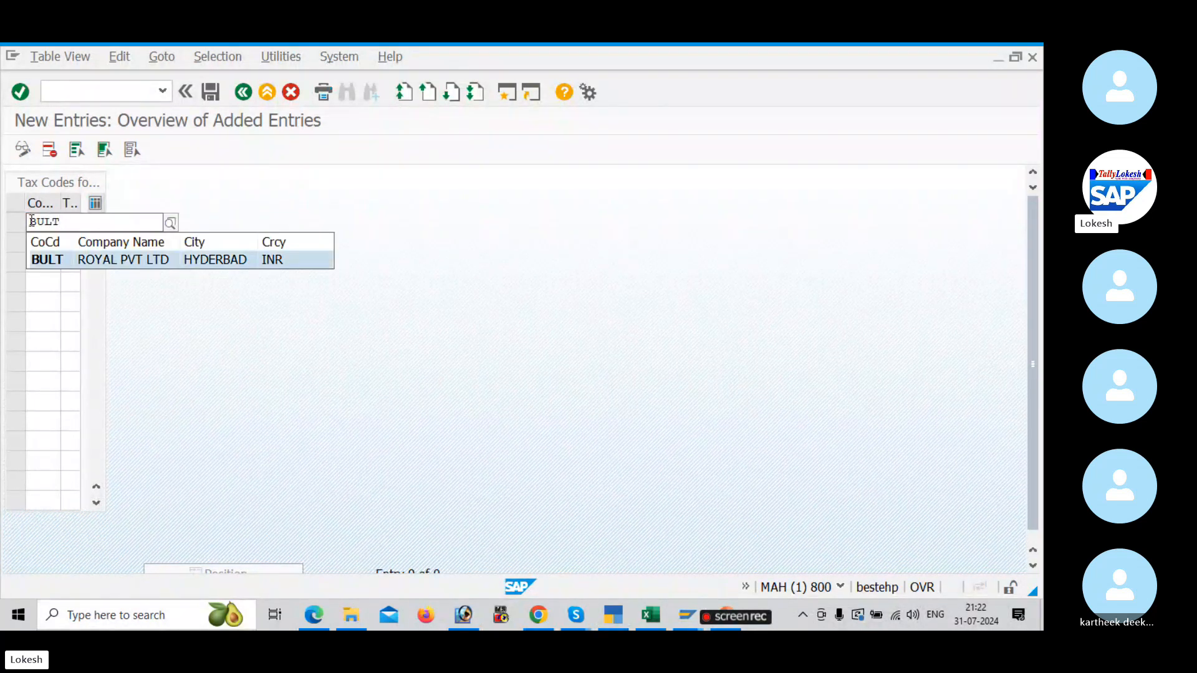
{"action": "key", "text": "Tab"}
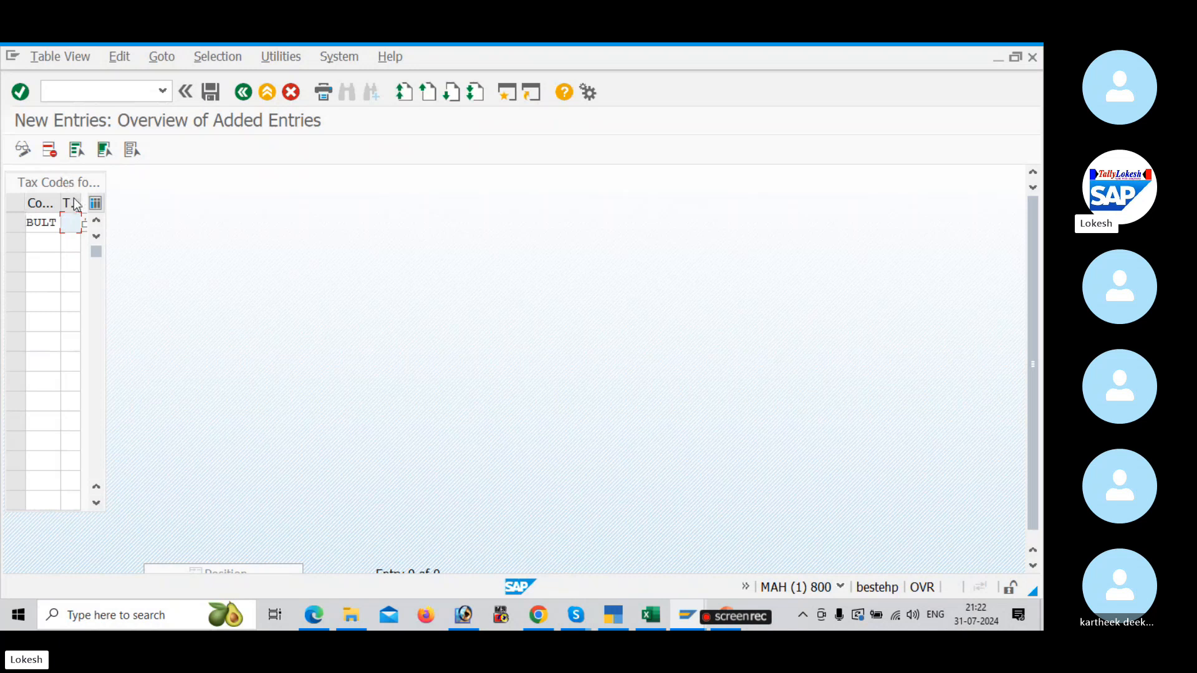
{"action": "left_click", "coordinate": [66, 225]}
{"action": "type", "text": "B1"}
{"action": "left_click", "coordinate": [28, 242]}
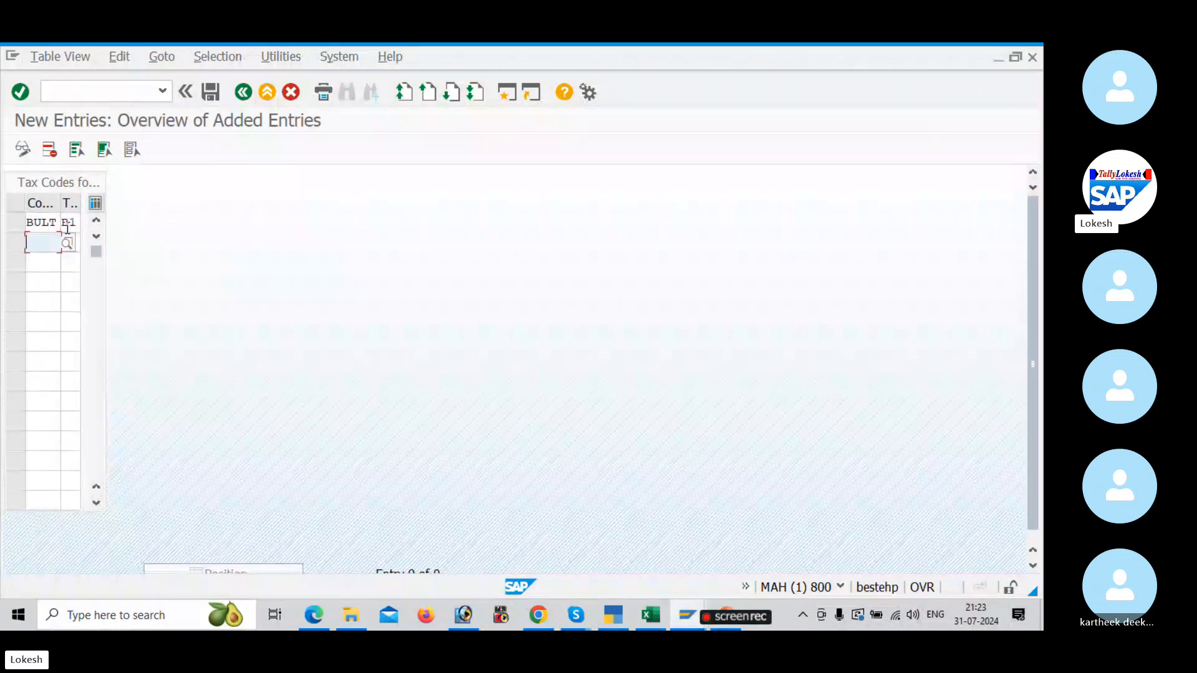
{"action": "type", "text": "BULT"}
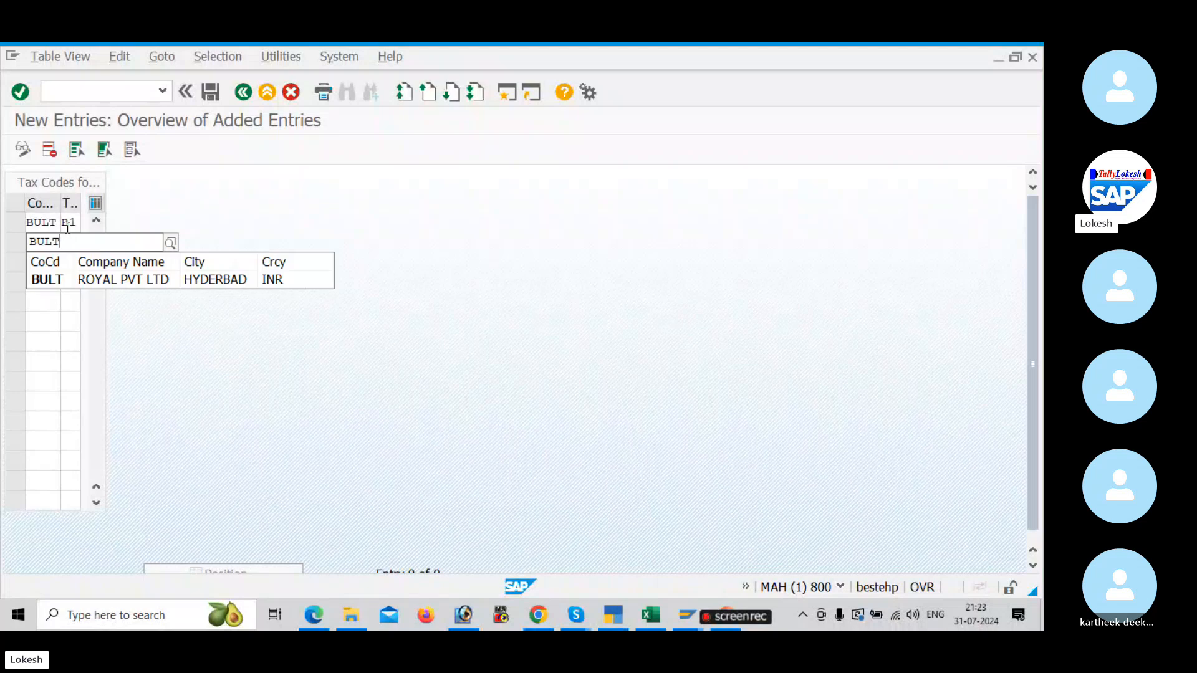
{"action": "key", "text": "Tab"}
{"action": "type", "text": "B"}
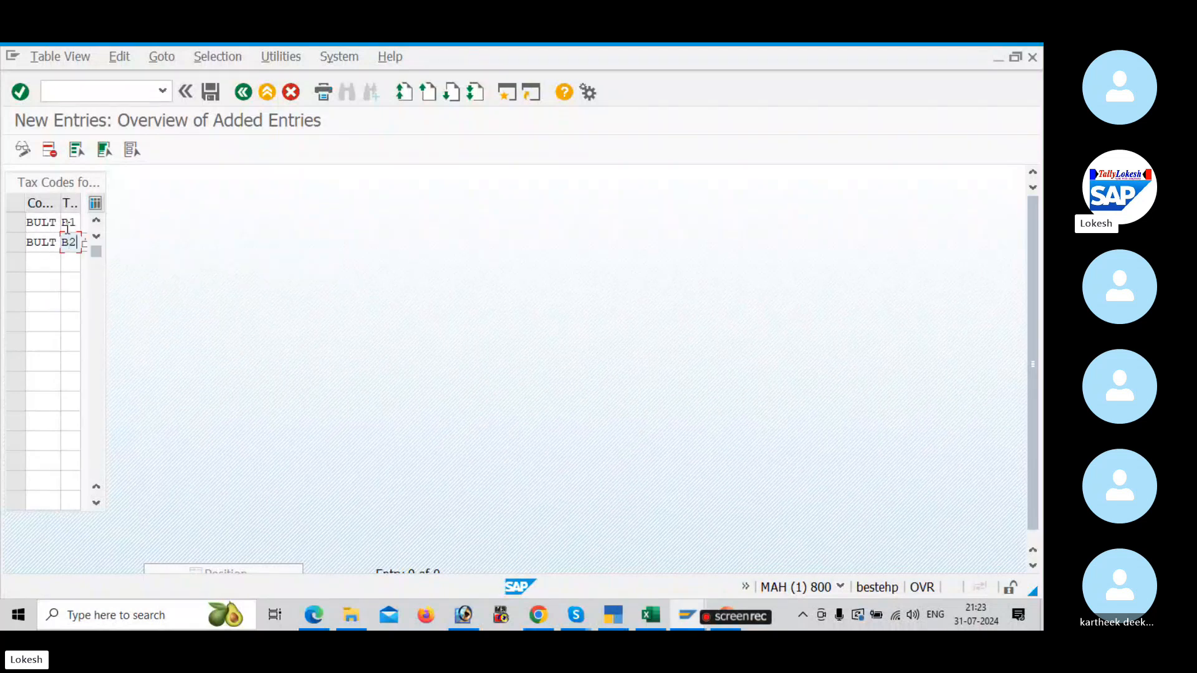
Step: Check the Vendor Invoice Posting section in the GST configuration PDF and save the BULT tax code entries to the request GST CONFIGURATION FOR BULT
{"action": "key", "text": "alt+Tab"}
{"action": "scroll", "coordinate": [398, 320], "scroll_direction": "down", "scroll_amount": 7}
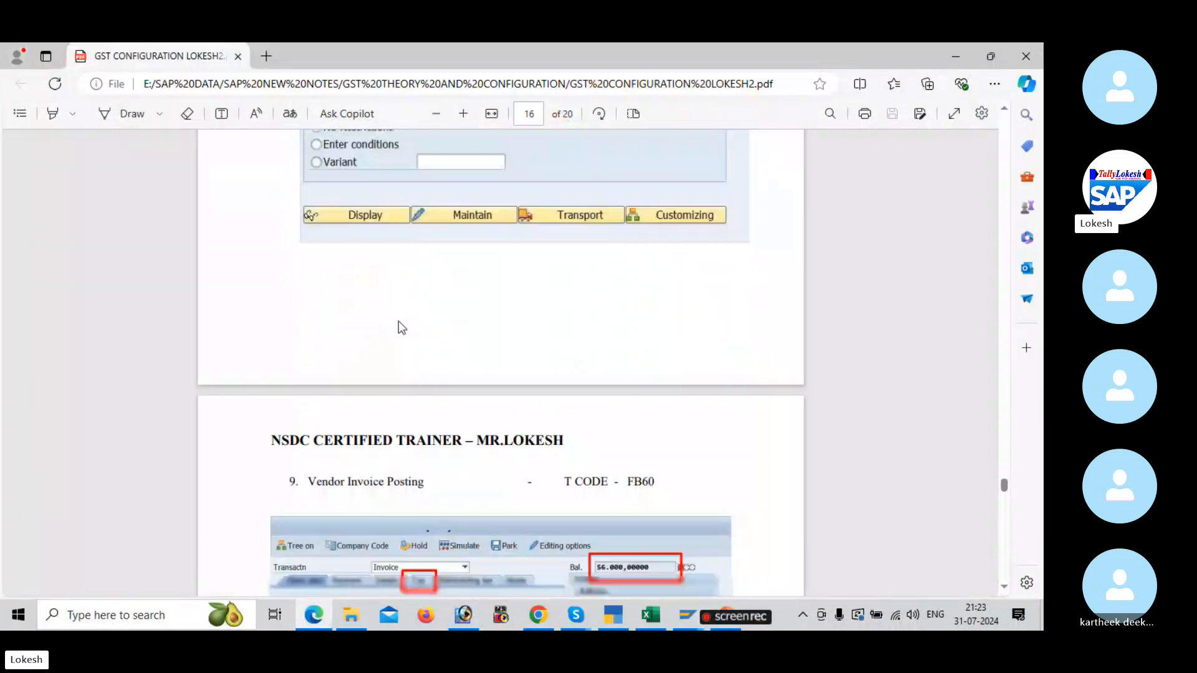
{"action": "scroll", "coordinate": [402, 320], "scroll_direction": "down", "scroll_amount": 2}
{"action": "scroll", "coordinate": [402, 319], "scroll_direction": "up", "scroll_amount": 3}
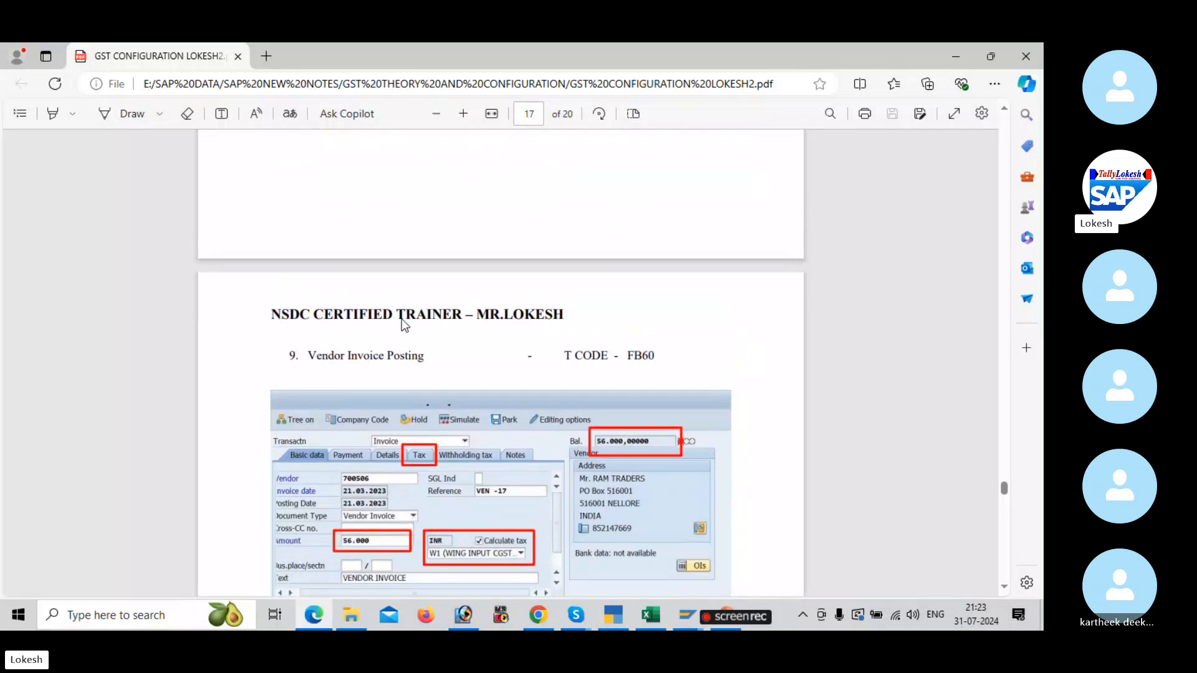
{"action": "key", "text": "alt+Tab"}
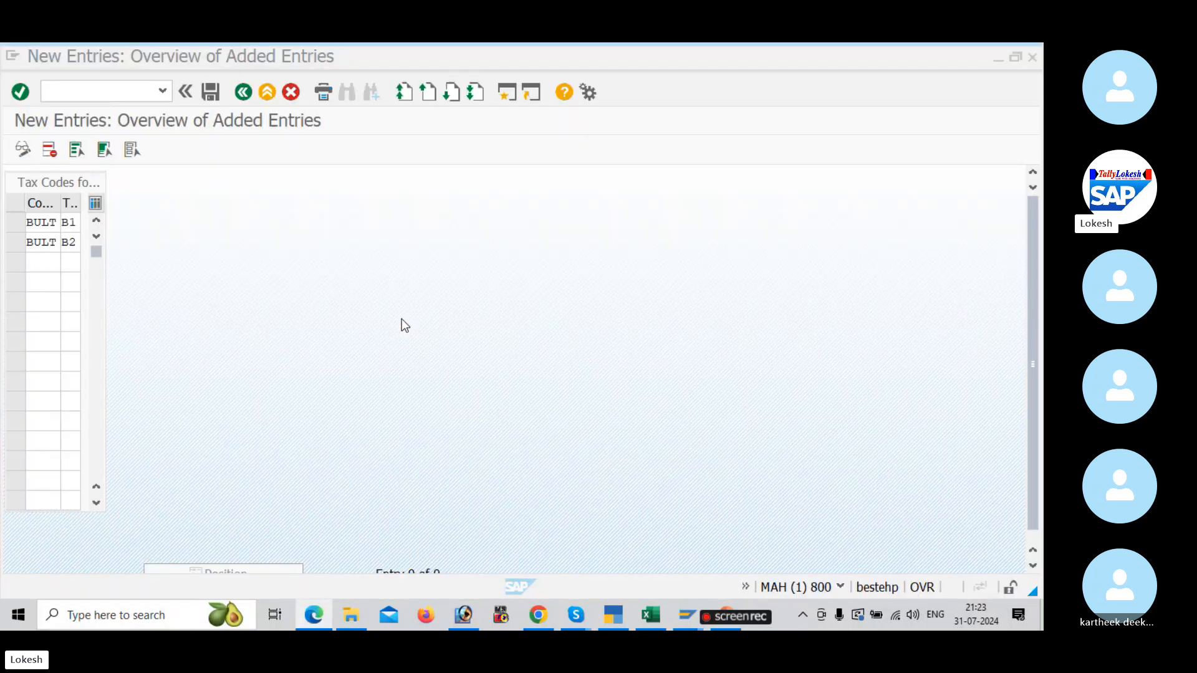
{"action": "left_click", "coordinate": [211, 93]}
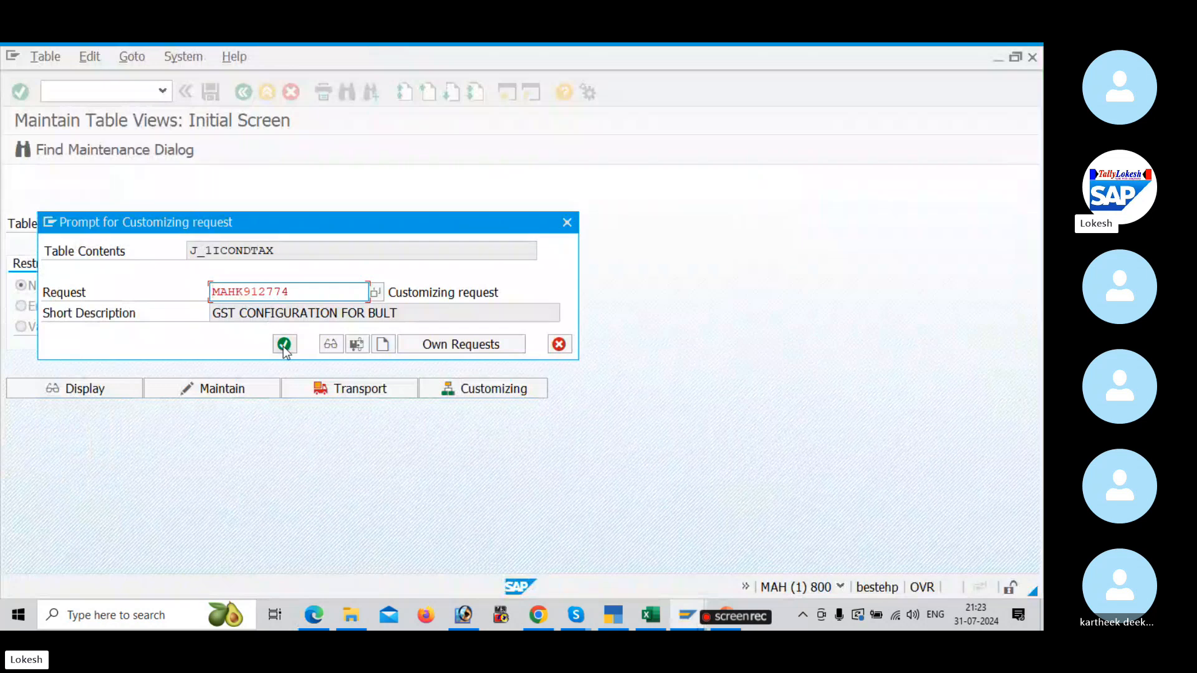
{"action": "left_click", "coordinate": [284, 345]}
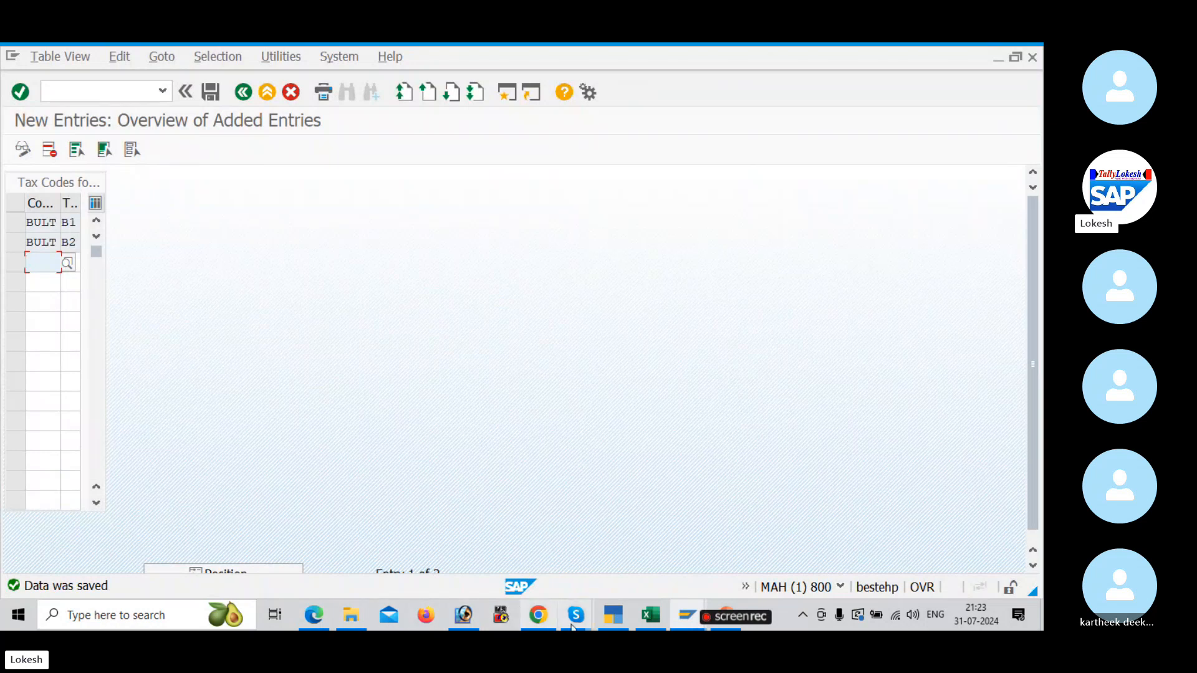
Step: Select the FB60 entry for Vendor Invoice Posting in the Excel GST sheet and open transaction FB60 in SAP
{"action": "left_click", "coordinate": [642, 614]}
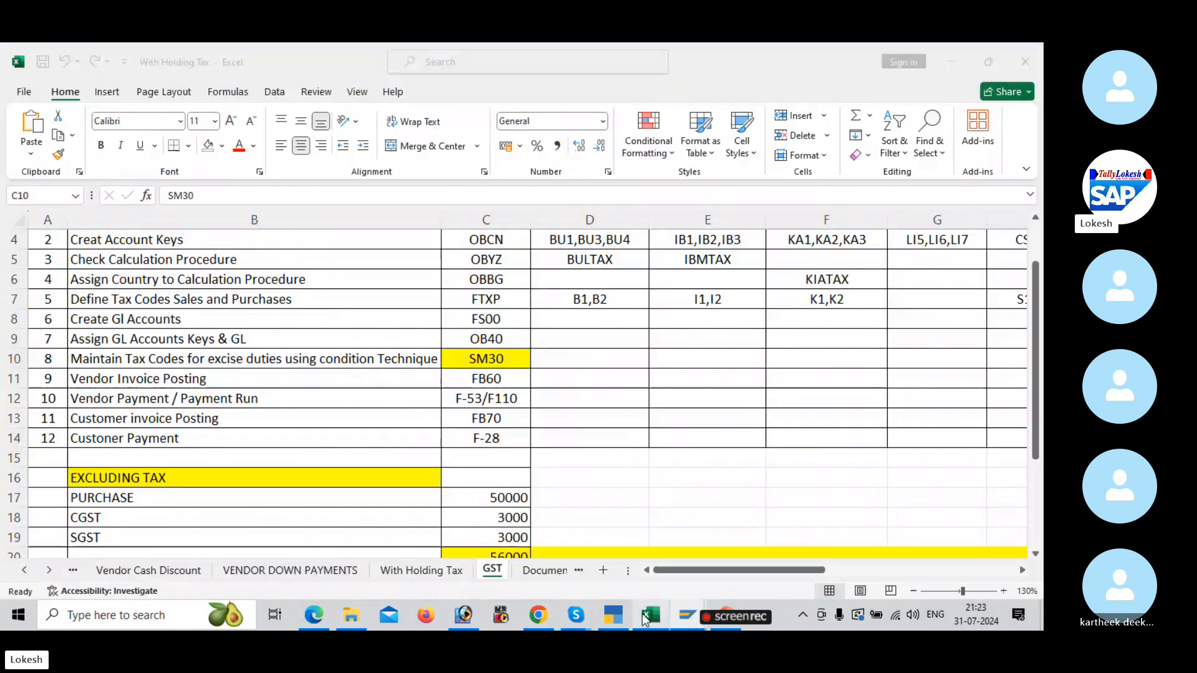
{"action": "left_click", "coordinate": [474, 381]}
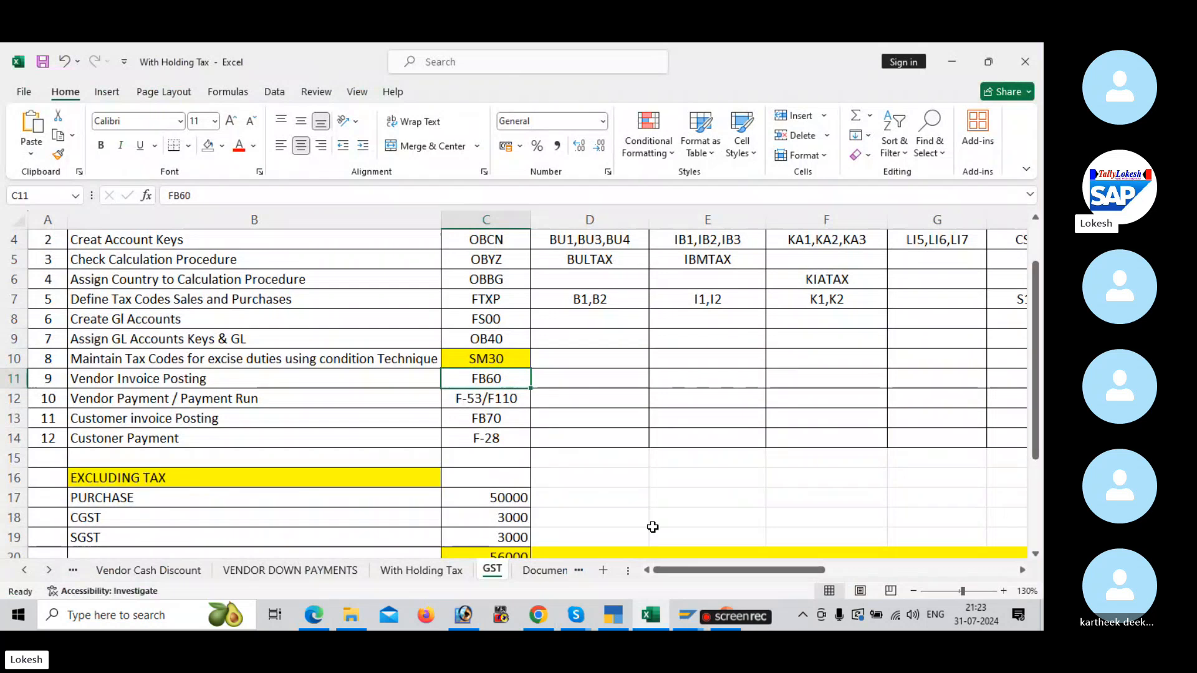
{"action": "left_click", "coordinate": [677, 606]}
{"action": "left_click", "coordinate": [727, 553]}
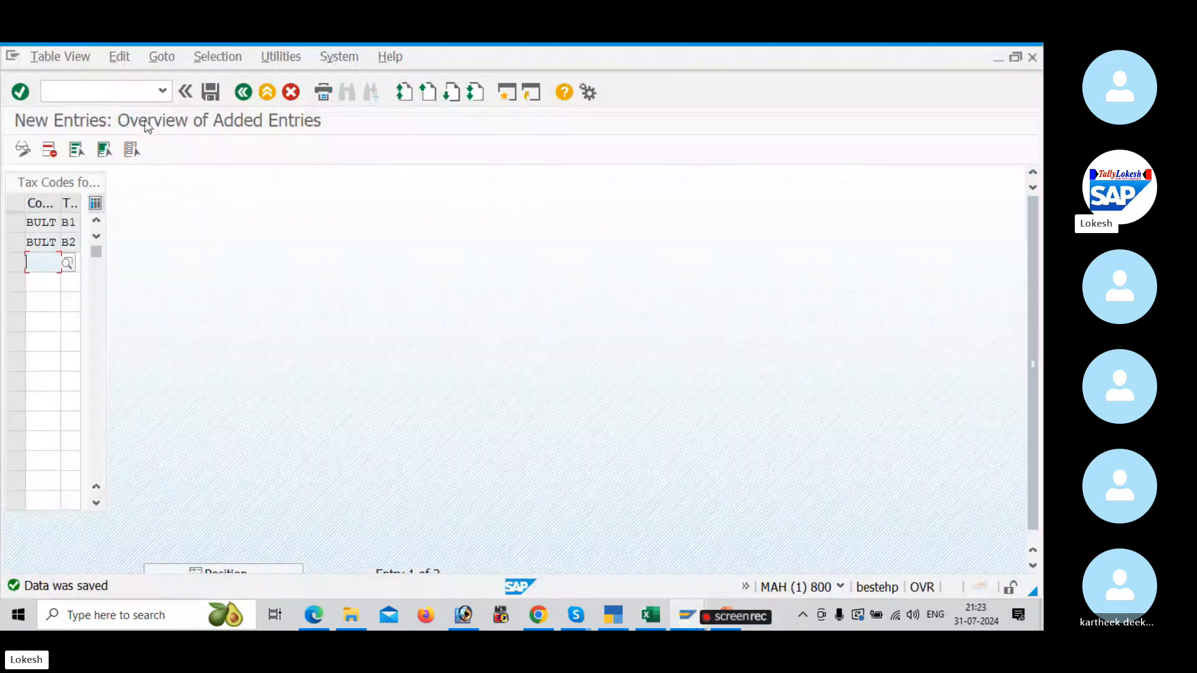
{"action": "left_click", "coordinate": [118, 96]}
{"action": "type", "text": "/B"}
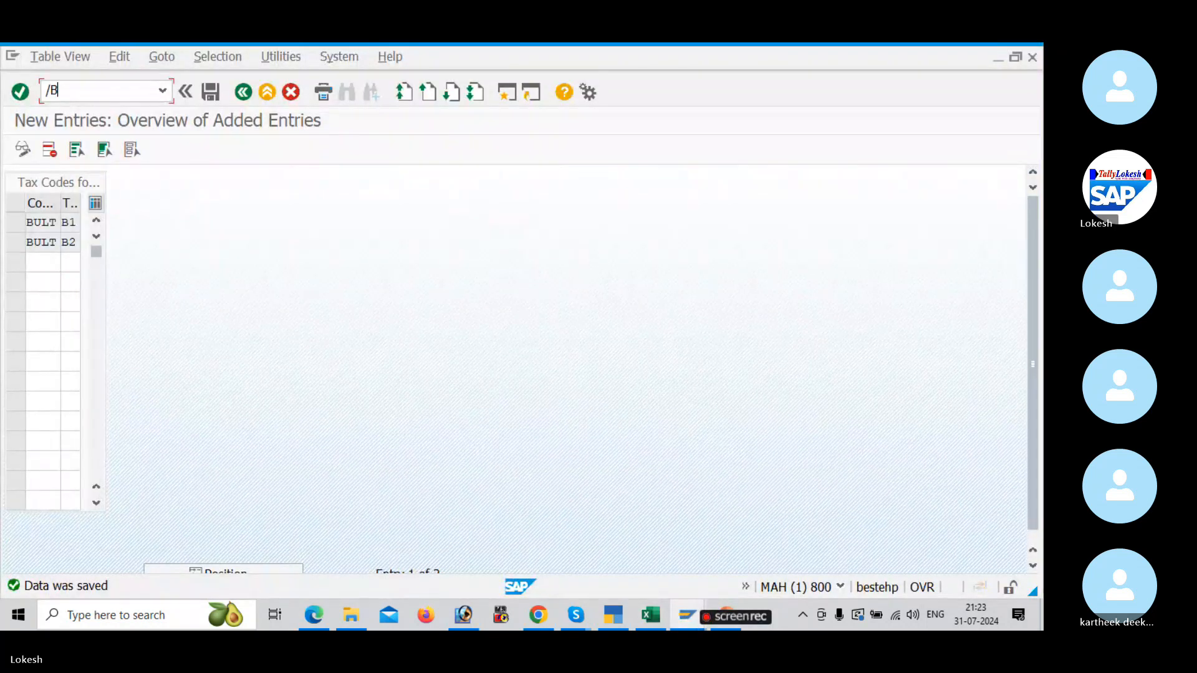
{"action": "type", "text": "FB"}
{"action": "key", "text": "BackSpace"}
{"action": "key", "text": "BackSpace"}
{"action": "key", "text": "BackSpace"}
{"action": "type", "text": "NFB60"}
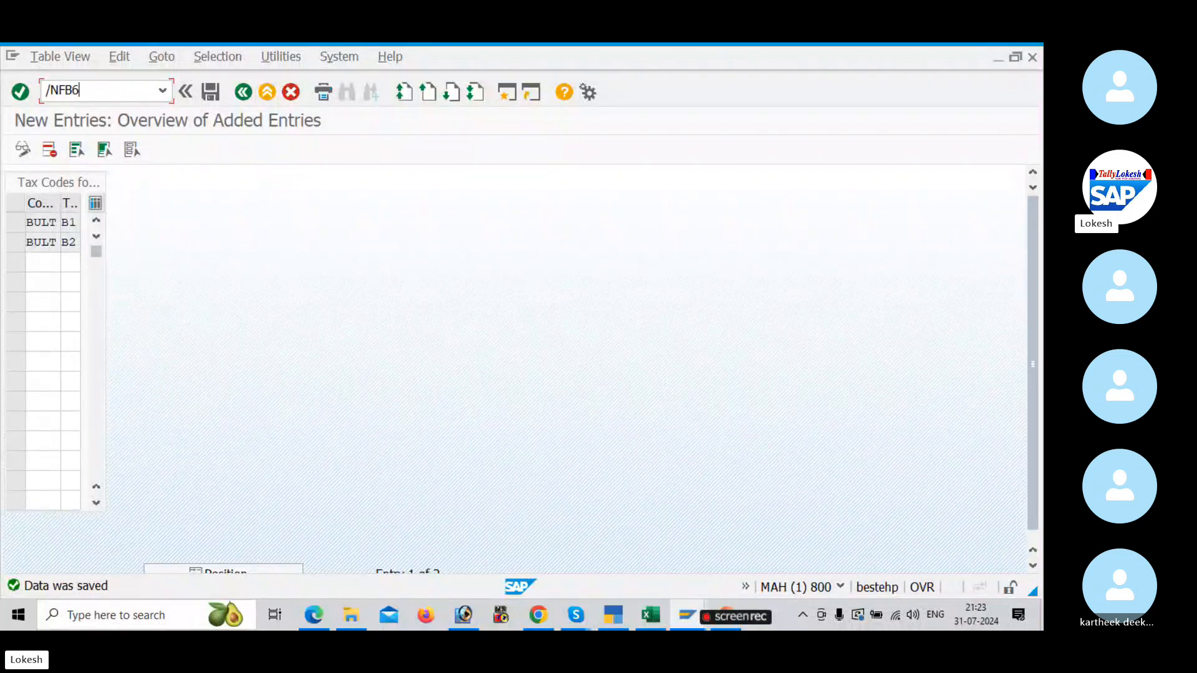
{"action": "key", "text": "Return"}
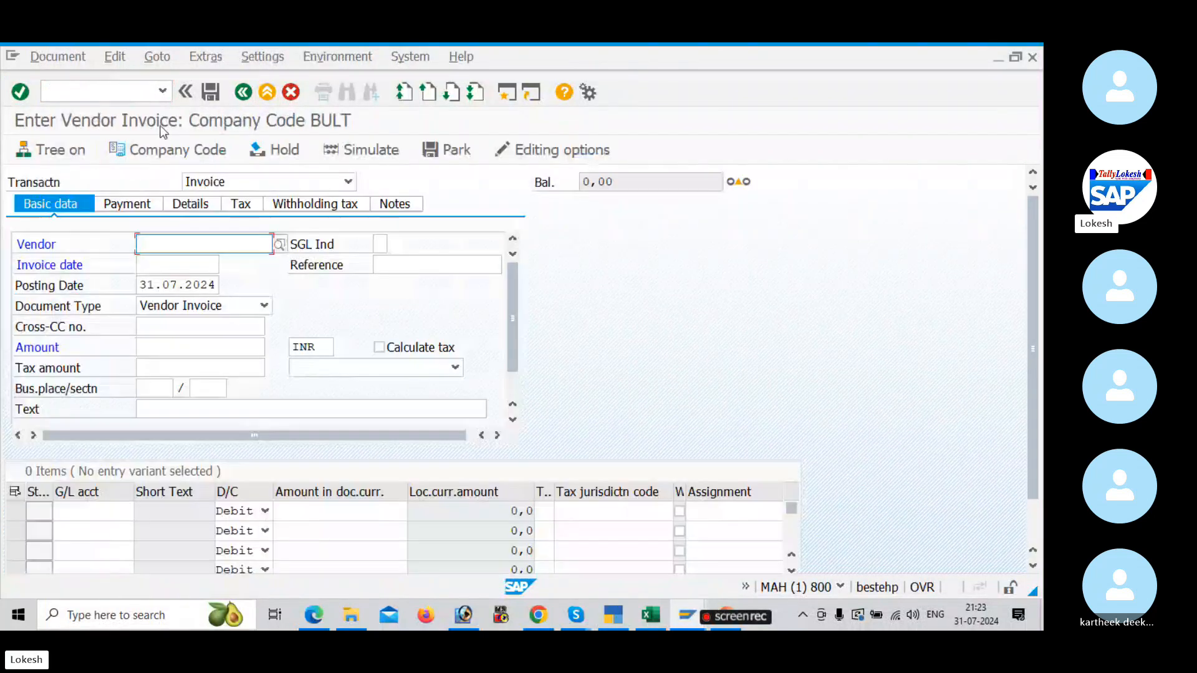
Step: Choose the vendor from the company code BULT vendor list and set the invoice date to 31.07.2024
{"action": "left_click", "coordinate": [280, 244]}
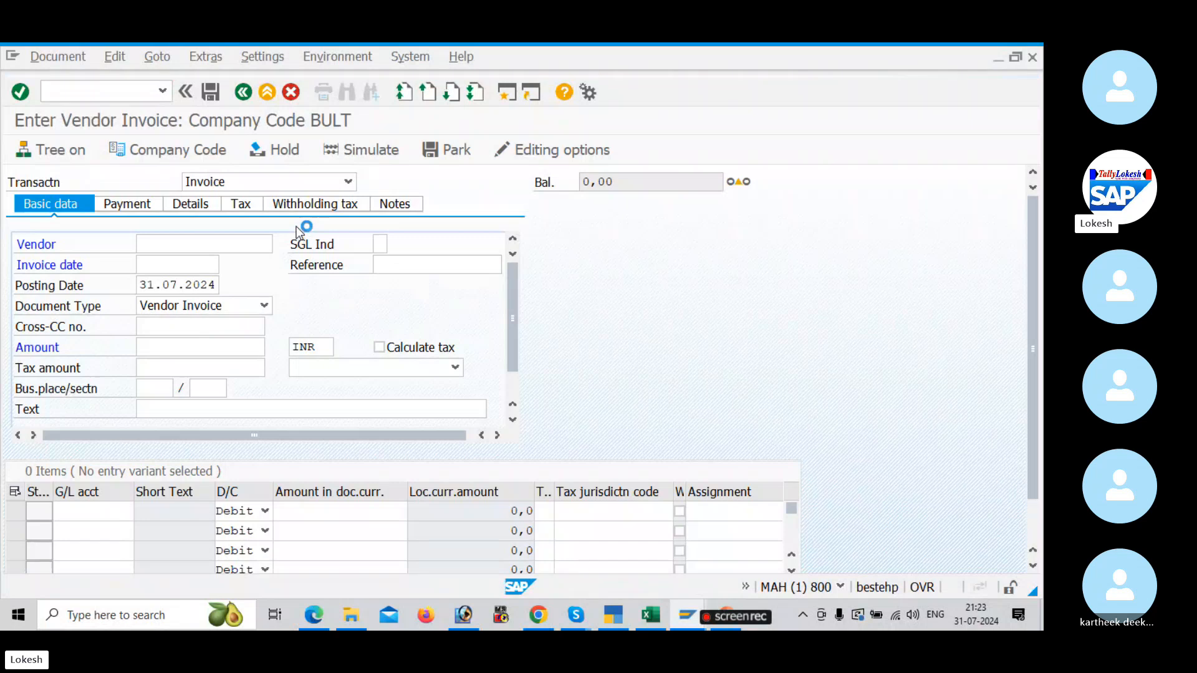
{"action": "key", "text": "Return"}
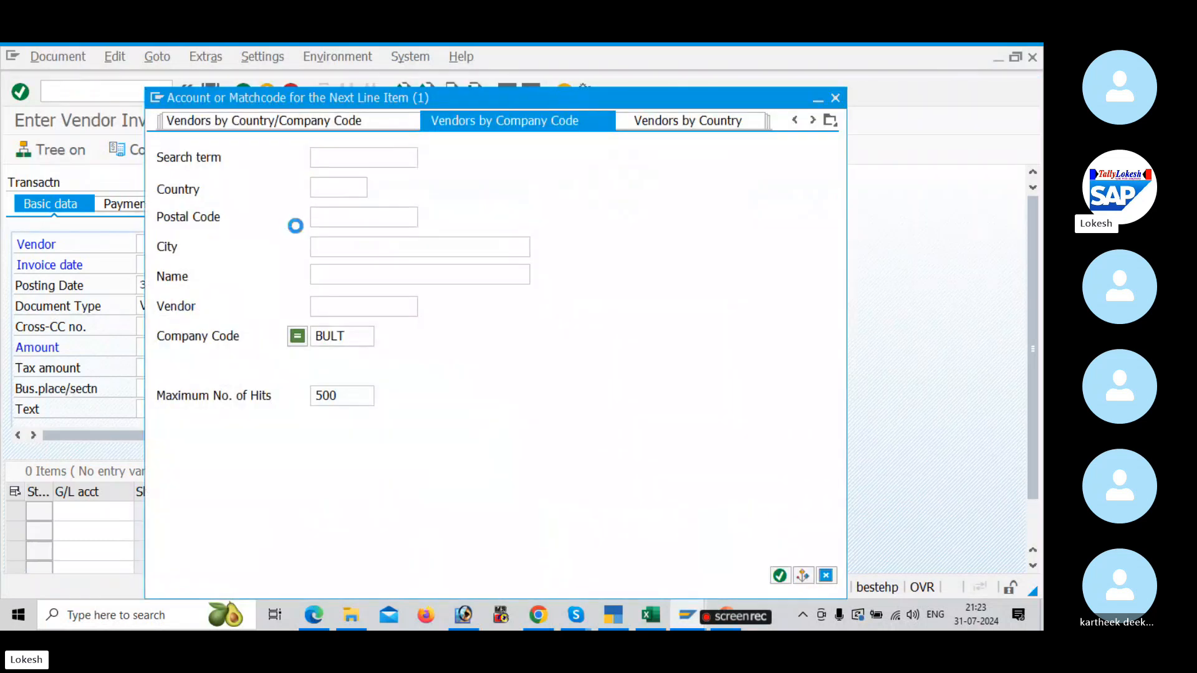
{"action": "double_click", "coordinate": [348, 198]}
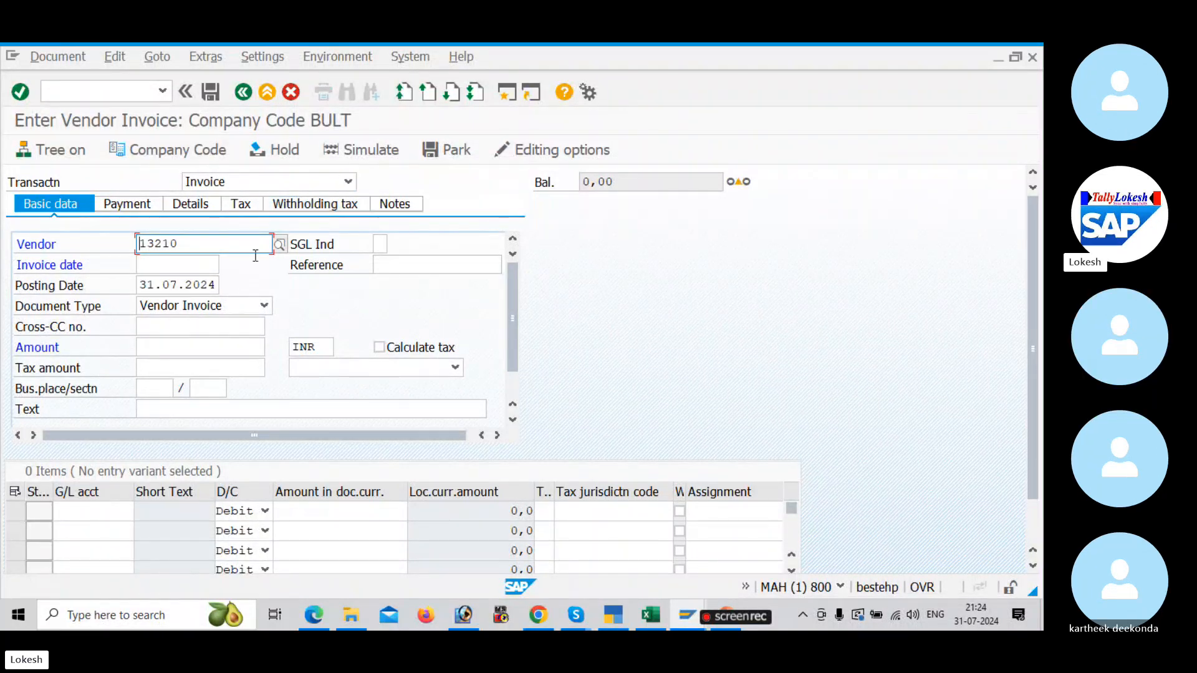
{"action": "left_click", "coordinate": [176, 264]}
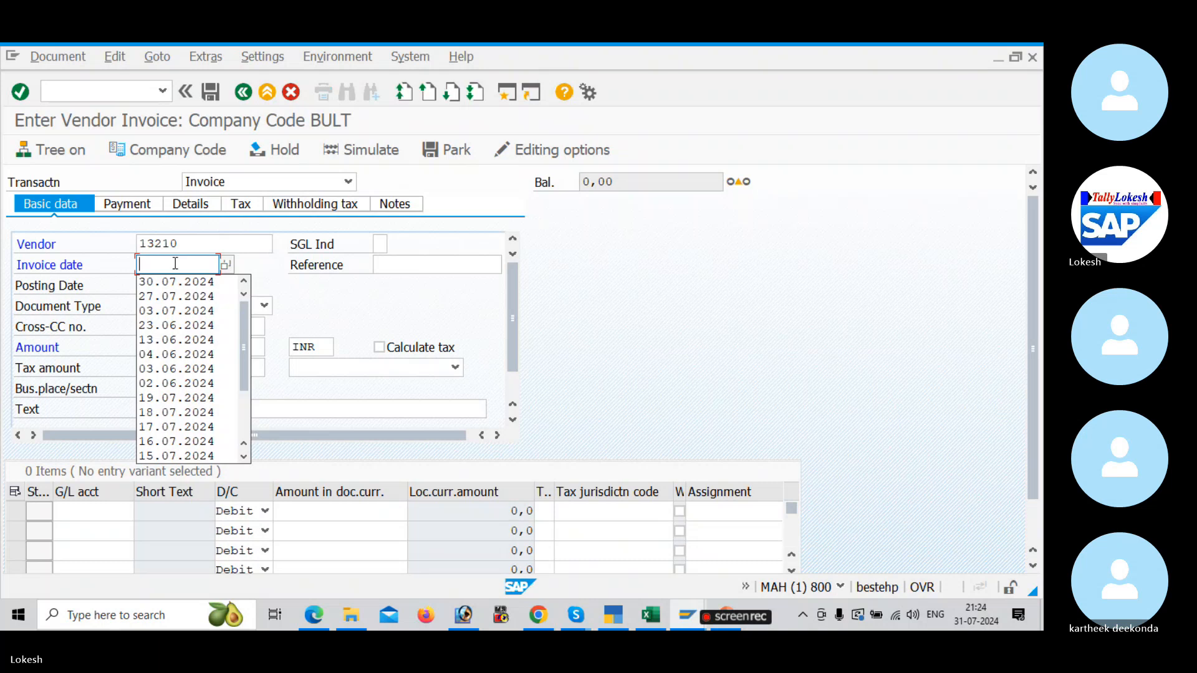
{"action": "type", "text": "31.0"}
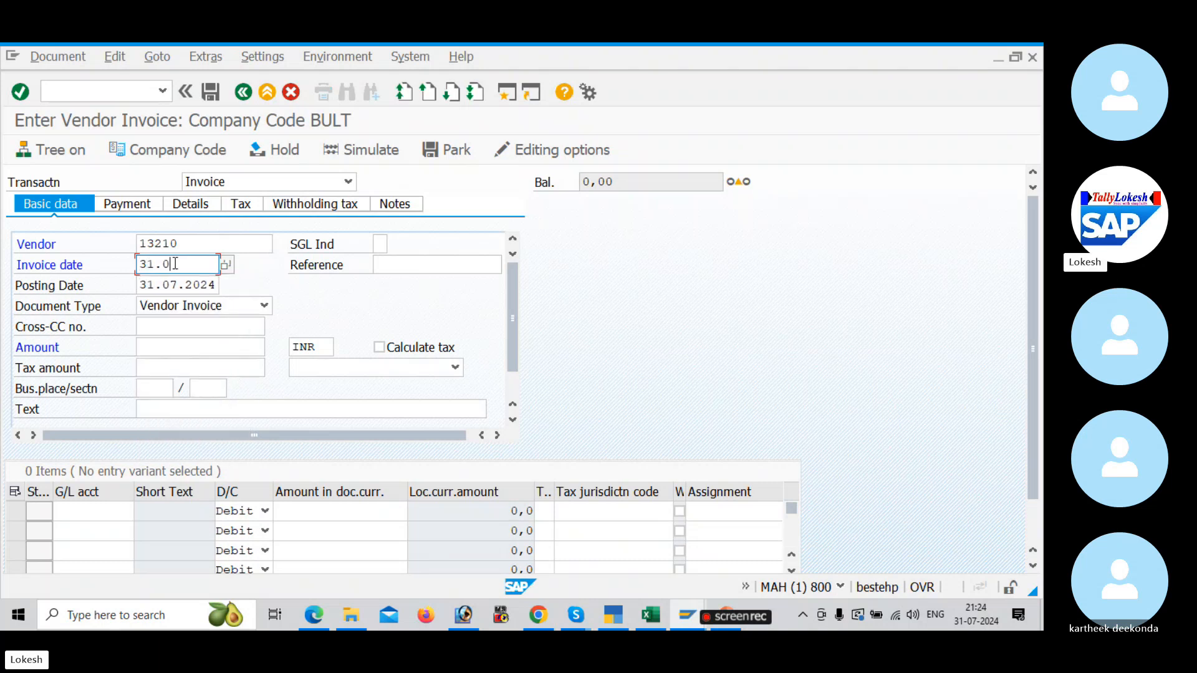
{"action": "type", "text": "7.2024"}
{"action": "key", "text": "Tab"}
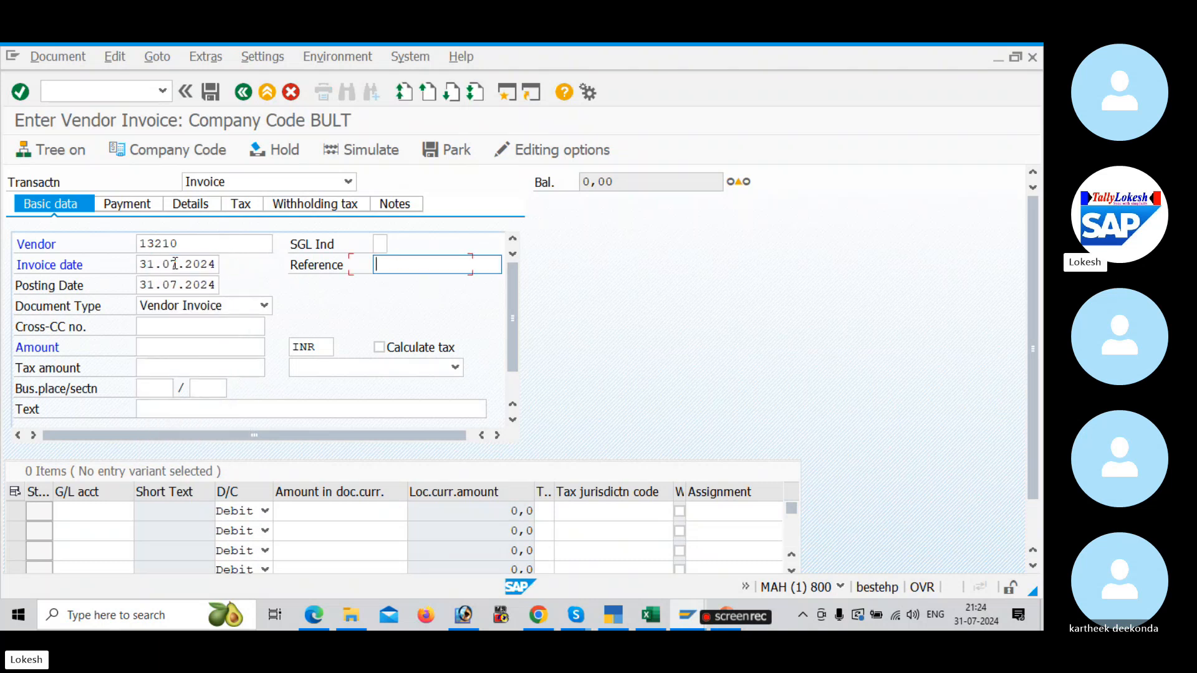
Step: Enter VEN -17 as the reference of the vendor invoice
{"action": "key", "text": "space"}
{"action": "key", "text": "Down"}
{"action": "key", "text": "Tab"}
{"action": "left_click", "coordinate": [436, 262]}
{"action": "key", "text": "BackSpace"}
{"action": "type", "text": "7"}
{"action": "left_click", "coordinate": [165, 347]}
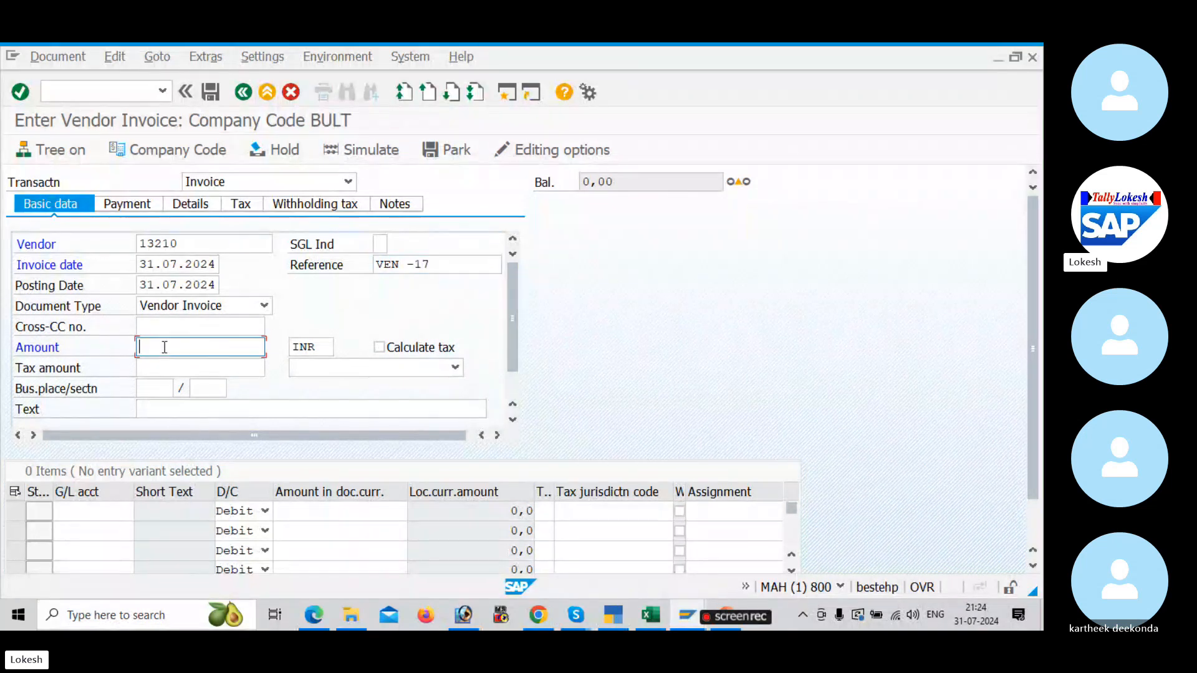
{"action": "type", "text": "5"}
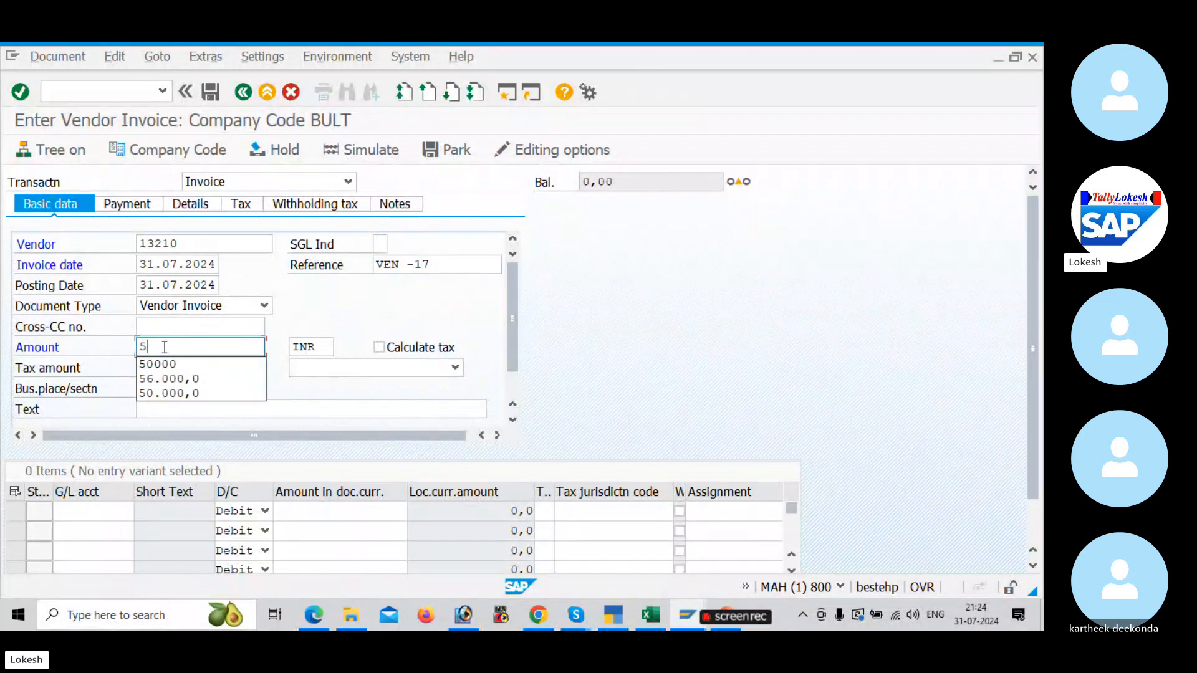
{"action": "key", "text": "BackSpace"}
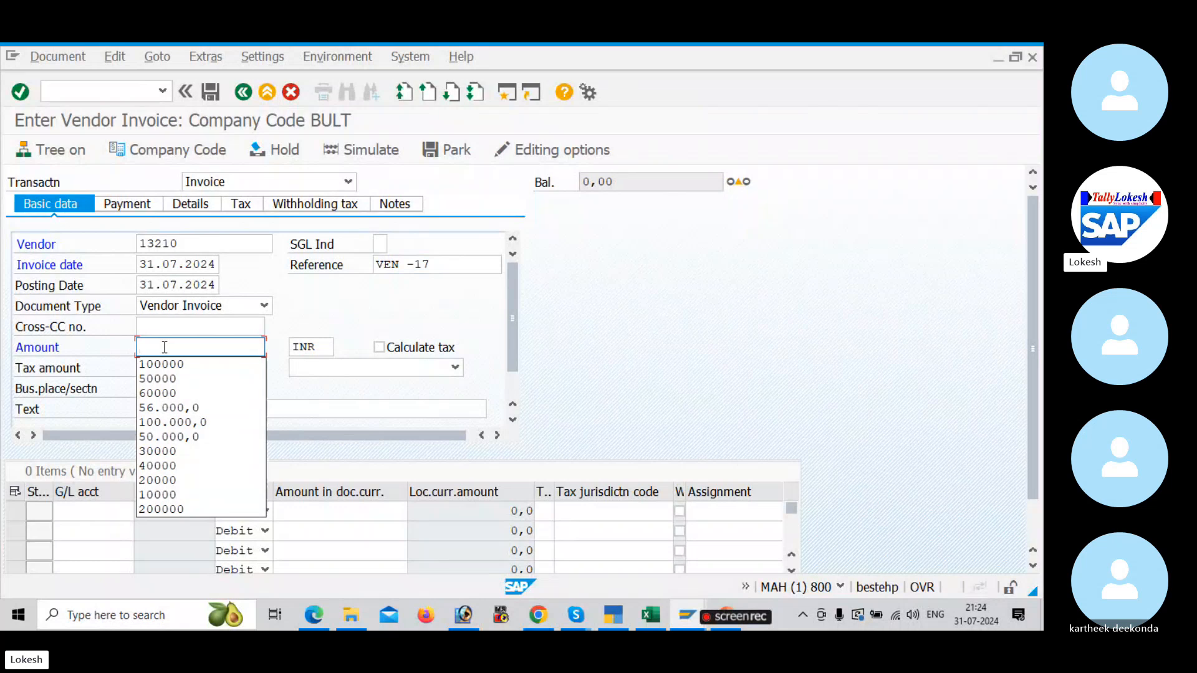
{"action": "key", "text": "Tab"}
Step: Set the invoice text to Vendor Invoice and choose G/L account 400005 Purchase A/c for the first line item
{"action": "left_click", "coordinate": [184, 411]}
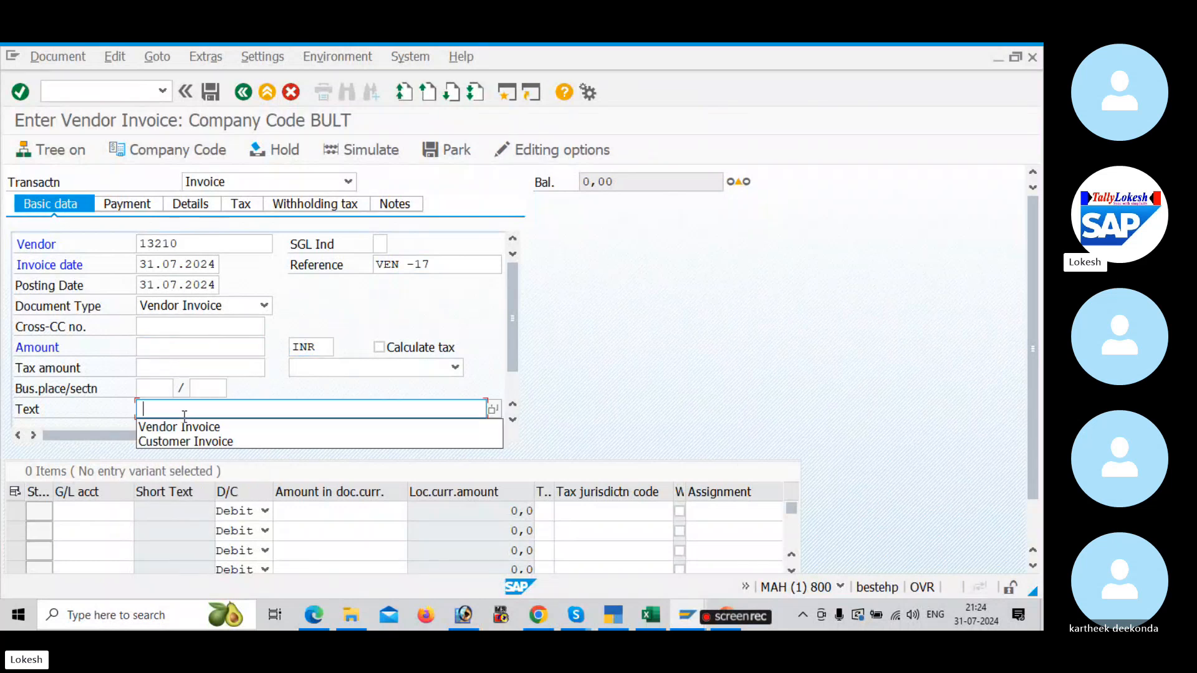
{"action": "left_click", "coordinate": [179, 427]}
{"action": "left_click", "coordinate": [100, 511]}
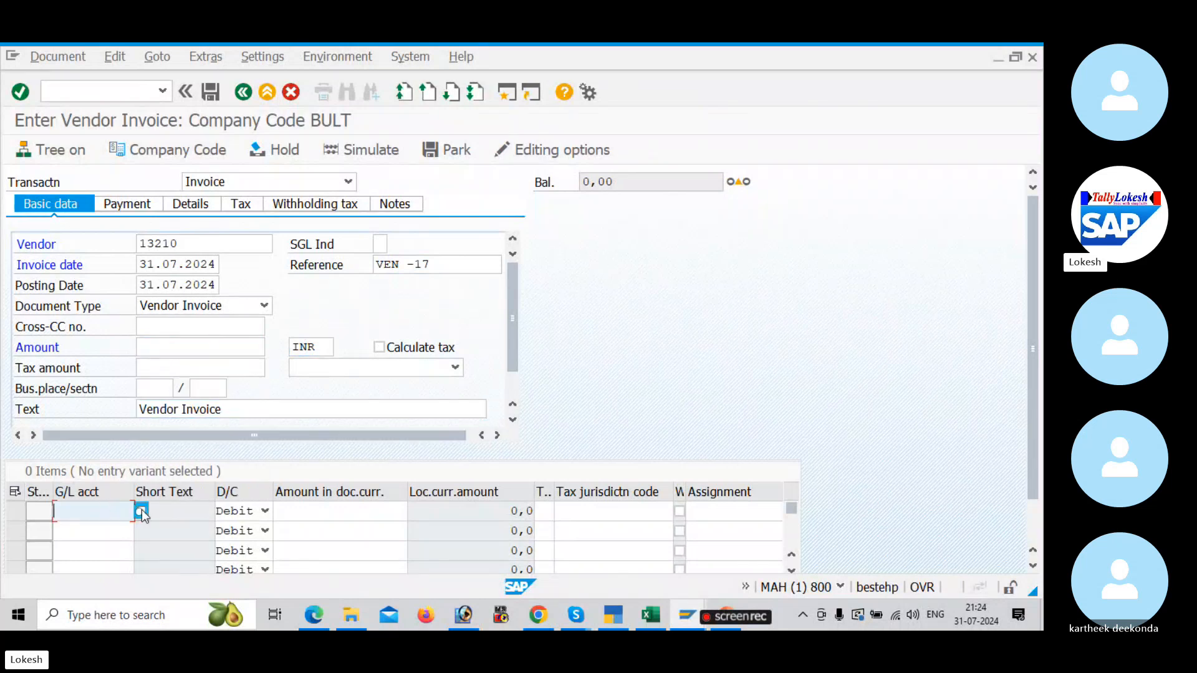
{"action": "left_click", "coordinate": [142, 512]}
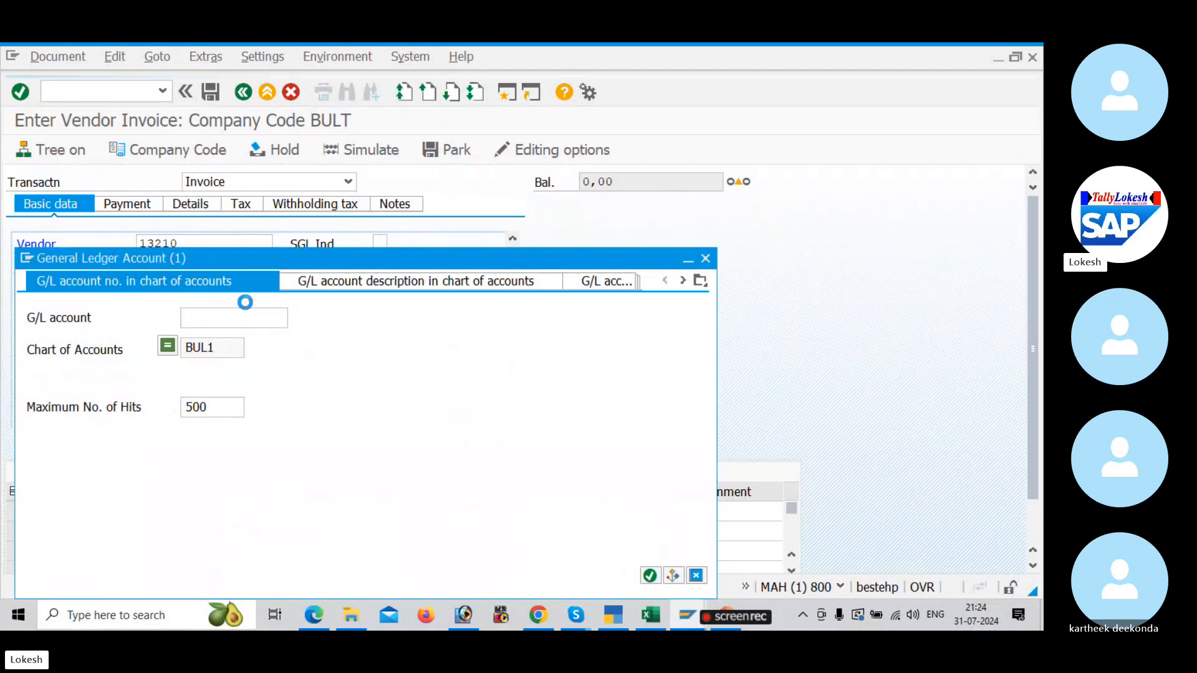
{"action": "key", "text": "Return"}
{"action": "scroll", "coordinate": [179, 357], "scroll_direction": "down", "scroll_amount": 3}
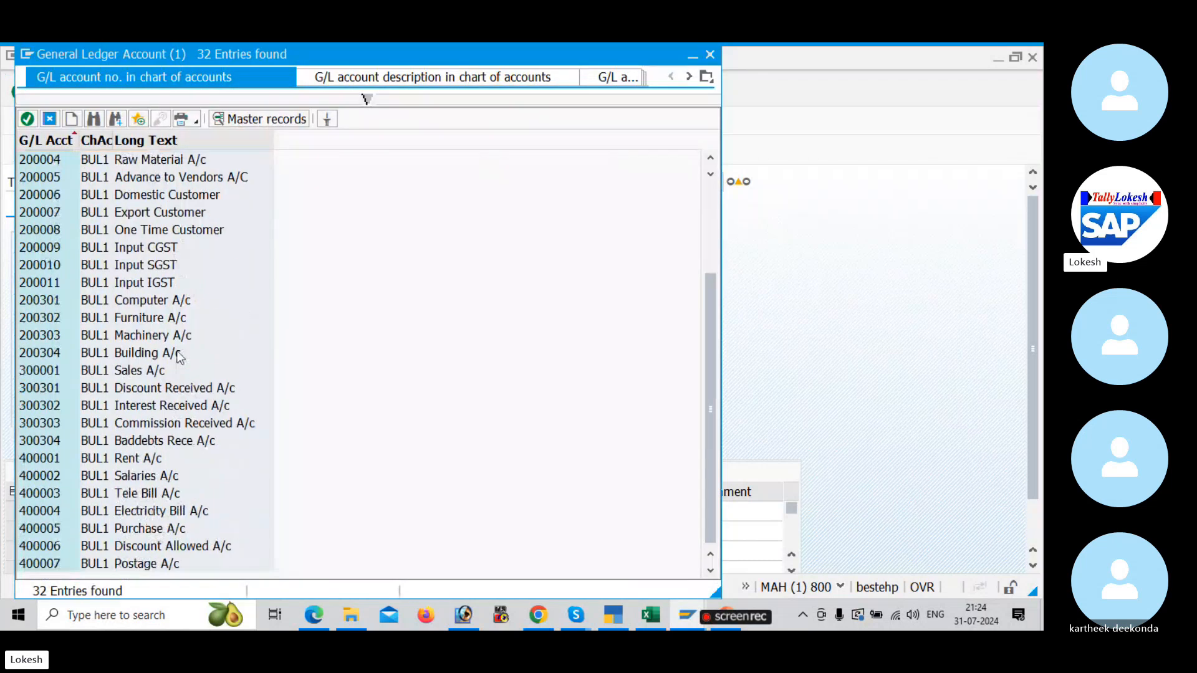
{"action": "double_click", "coordinate": [165, 530]}
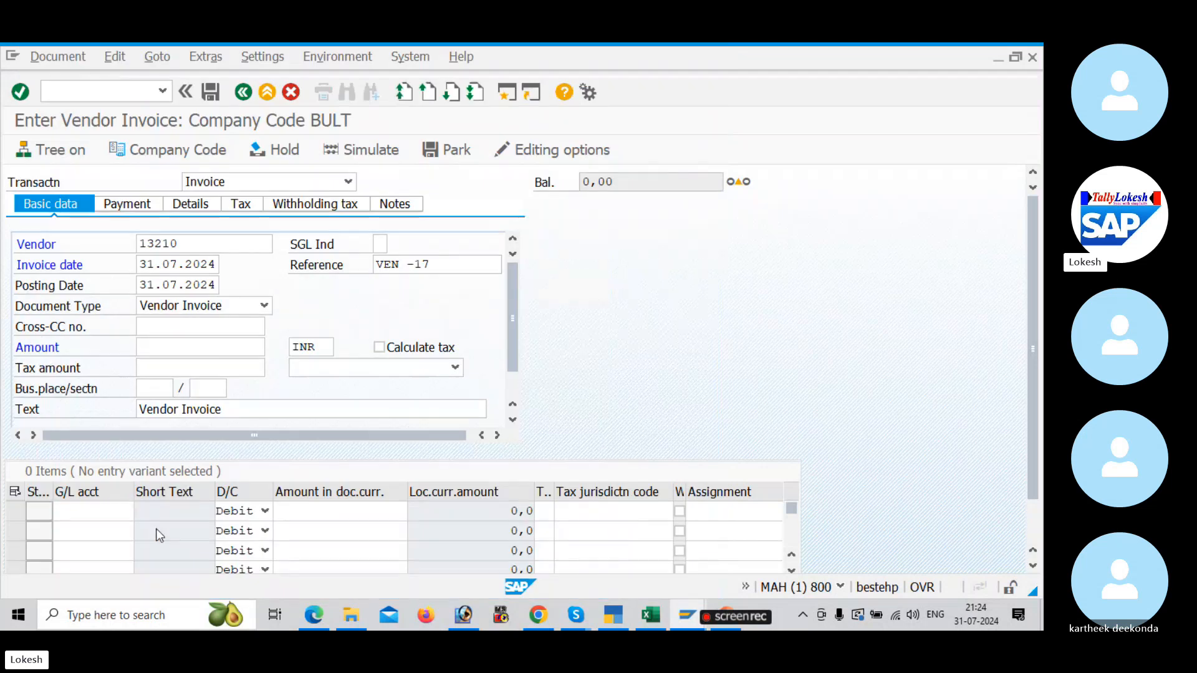
Step: Set the purchase line item's amount to 50000 and its tax code to B1, BULT INPUT CGST + SGST
{"action": "left_click", "coordinate": [326, 510]}
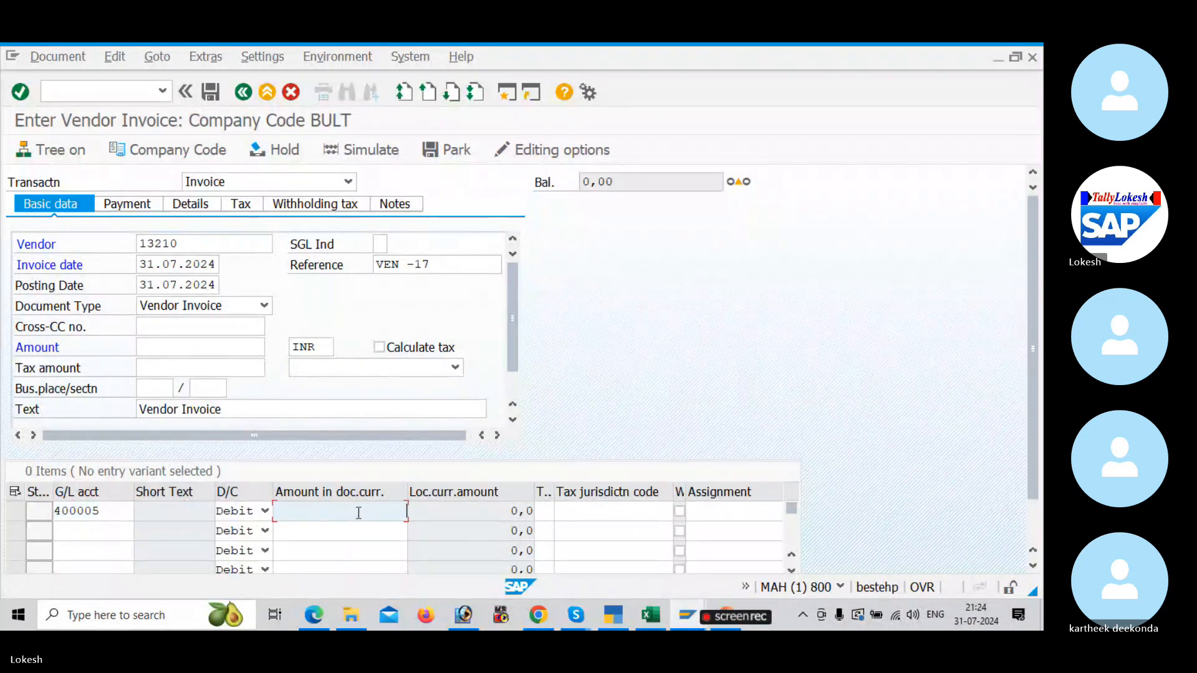
{"action": "left_click", "coordinate": [355, 510]}
{"action": "left_click", "coordinate": [374, 378]}
{"action": "key", "text": "Tab"}
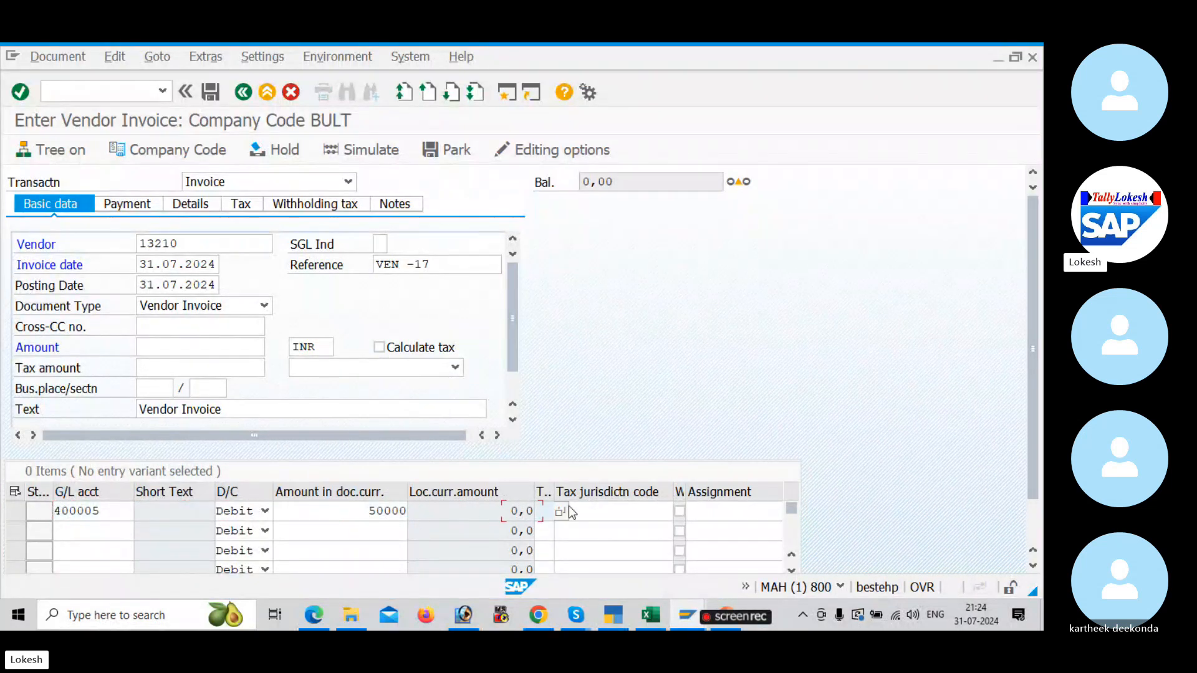
{"action": "left_click", "coordinate": [561, 511]}
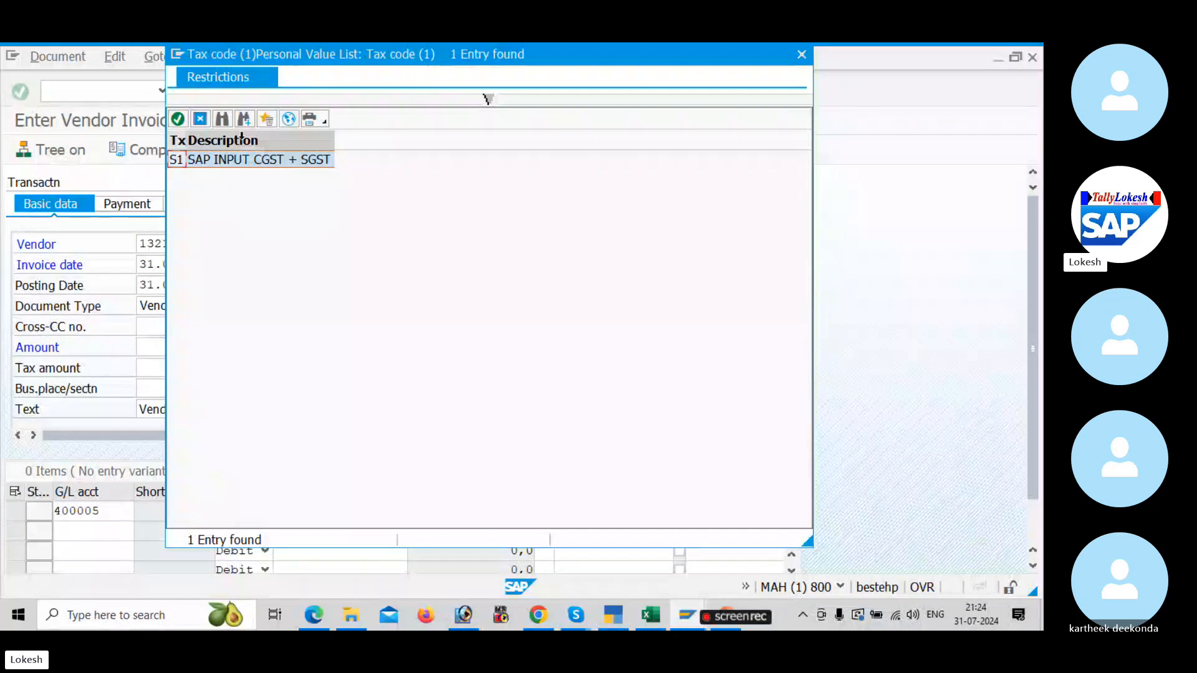
{"action": "left_click", "coordinate": [289, 120]}
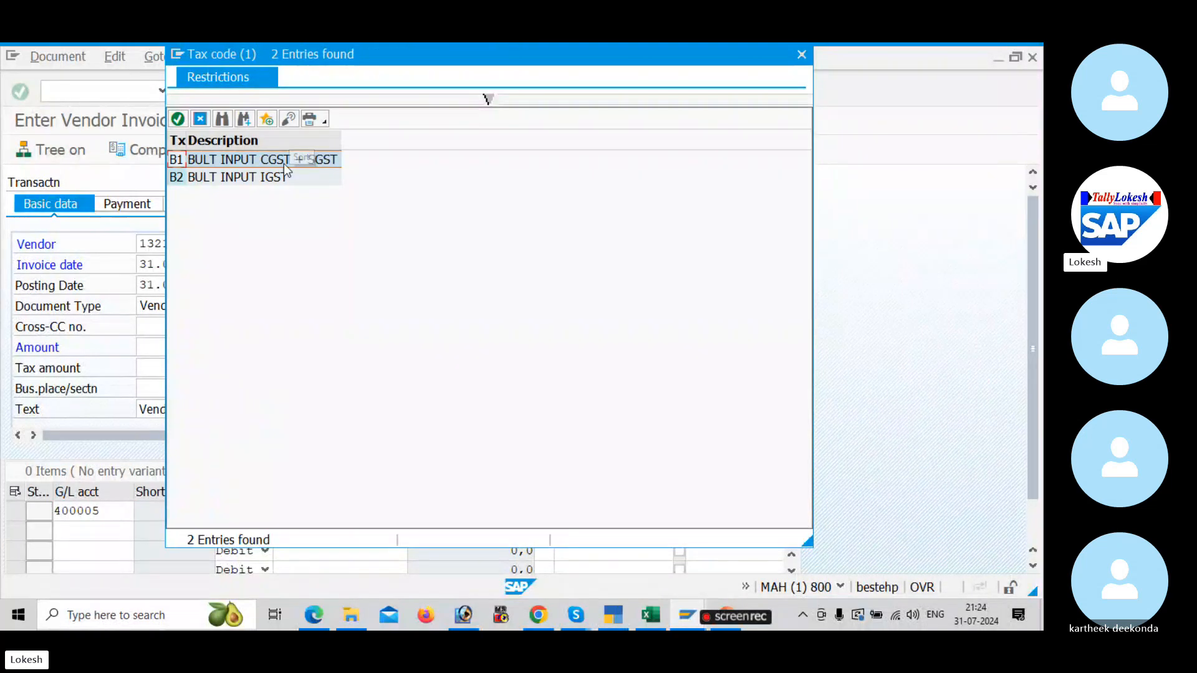
{"action": "double_click", "coordinate": [283, 163]}
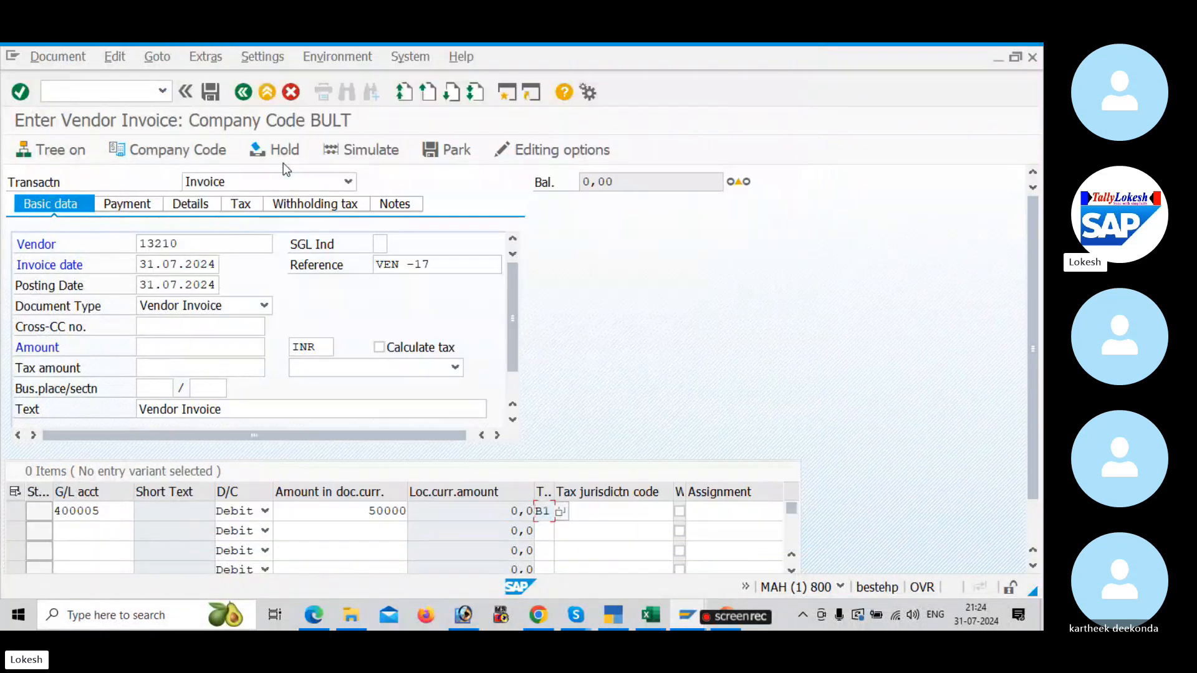
{"action": "key", "text": "Return"}
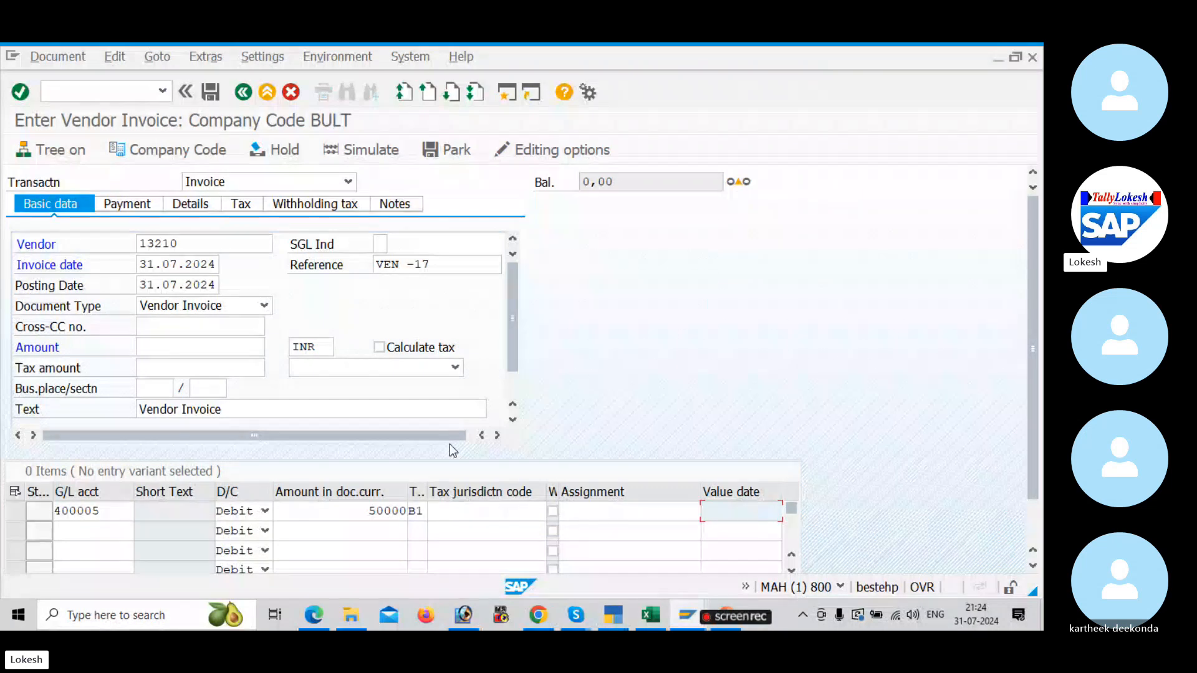
Step: Enter value date 31.07.2024 and the text Purchase A/c in the line item, leaving its long text empty
{"action": "type", "text": "31.07"}
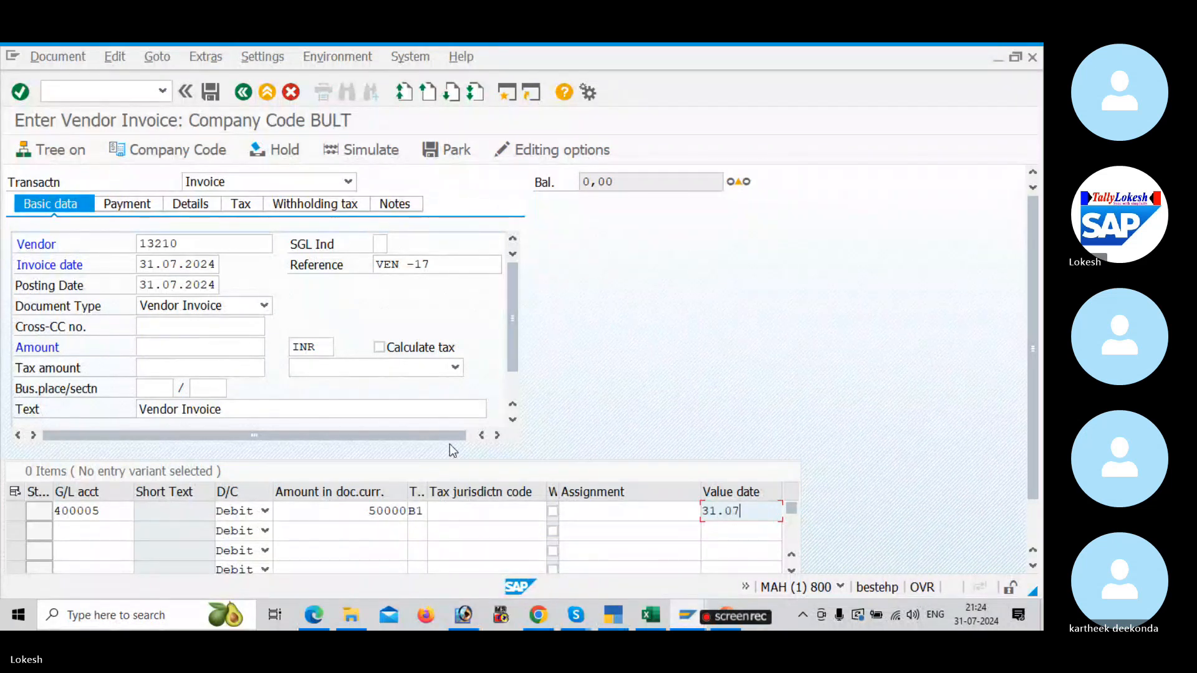
{"action": "type", "text": ".2024"}
{"action": "key", "text": "Tab"}
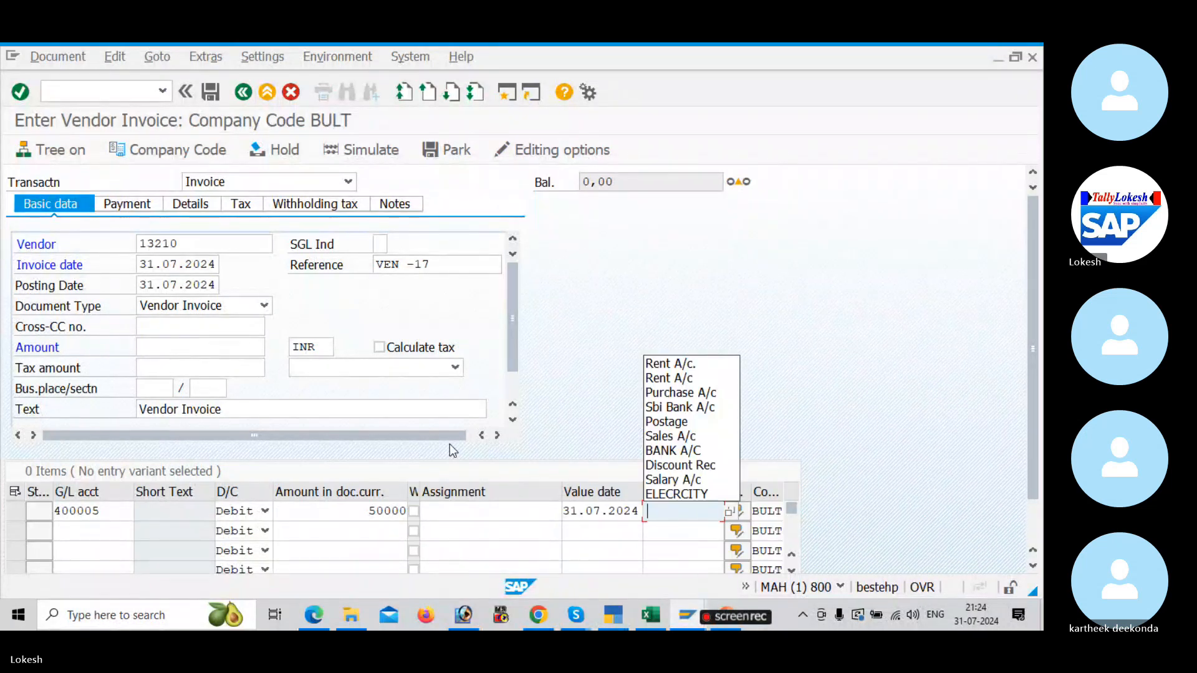
{"action": "key", "text": "Down"}
{"action": "key", "text": "Down"}
{"action": "key", "text": "Down"}
{"action": "key", "text": "Return"}
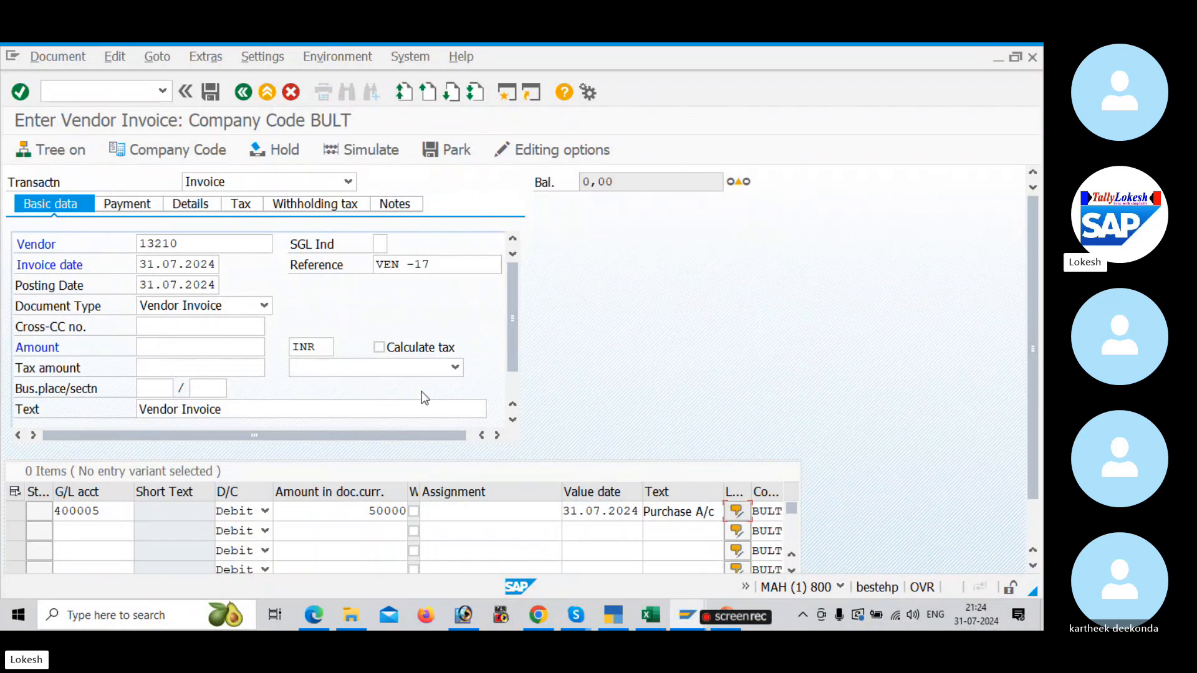
{"action": "key", "text": "Return"}
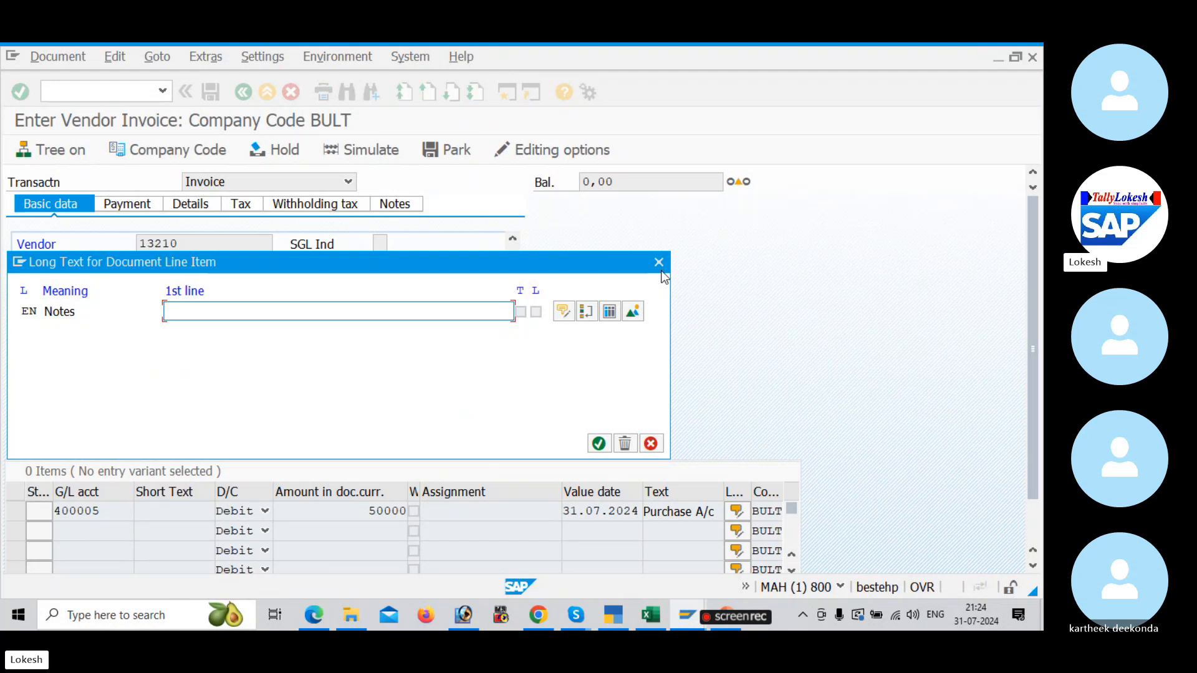
{"action": "left_click", "coordinate": [658, 262]}
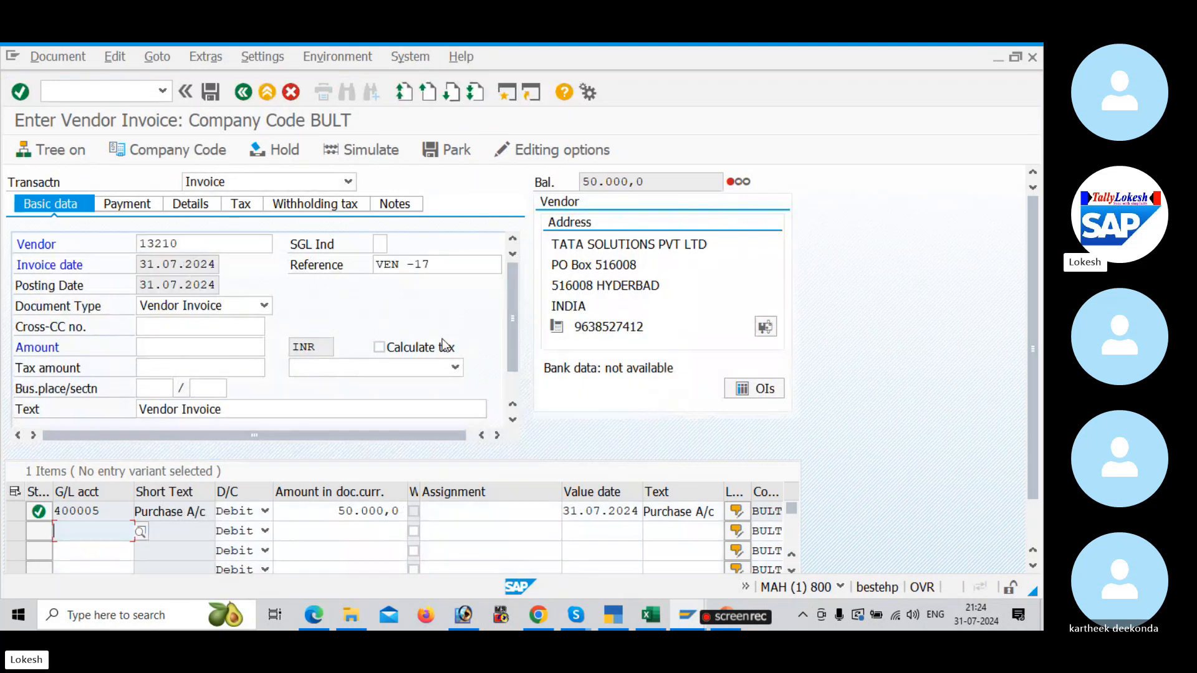
Step: Enable automatic tax calculation for the invoice with tax code B1 (BULT INPUT CGST + SGST)
{"action": "left_click", "coordinate": [381, 349]}
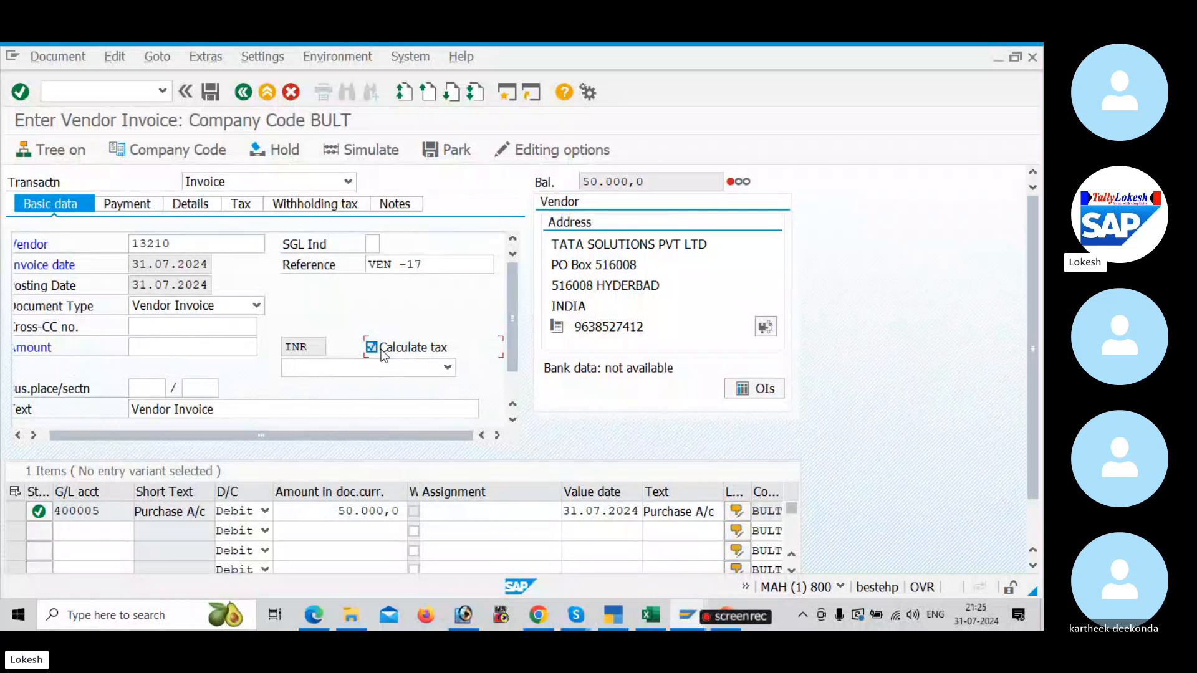
{"action": "left_click", "coordinate": [434, 372]}
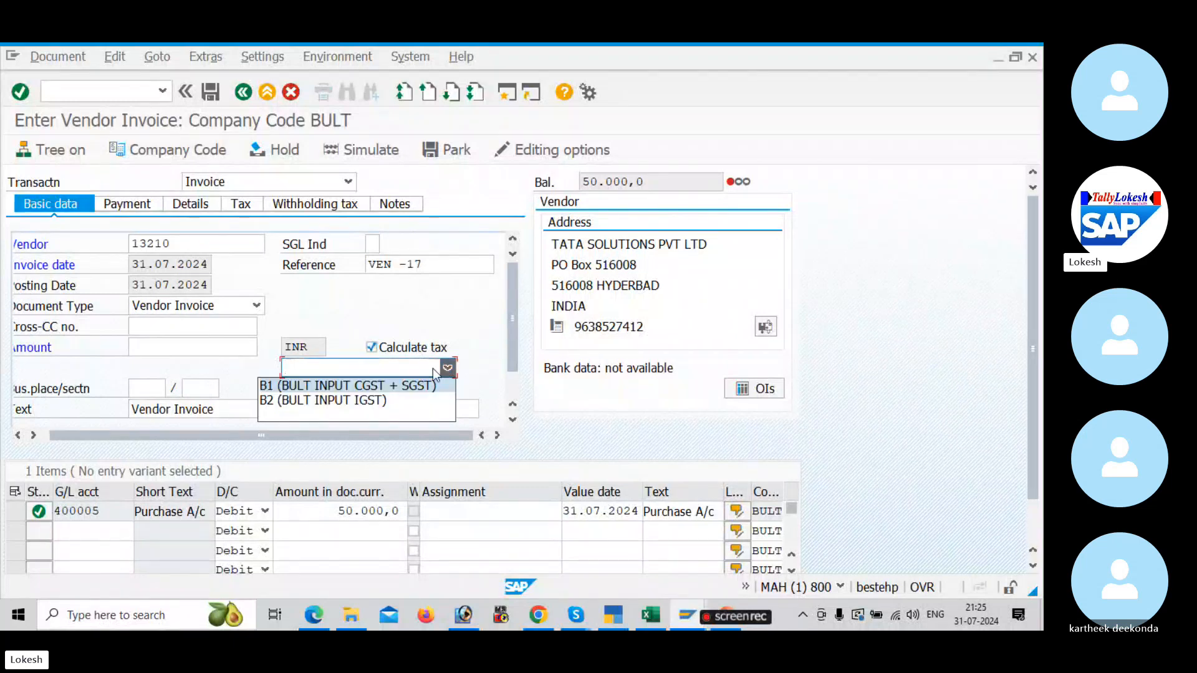
{"action": "left_click", "coordinate": [377, 385]}
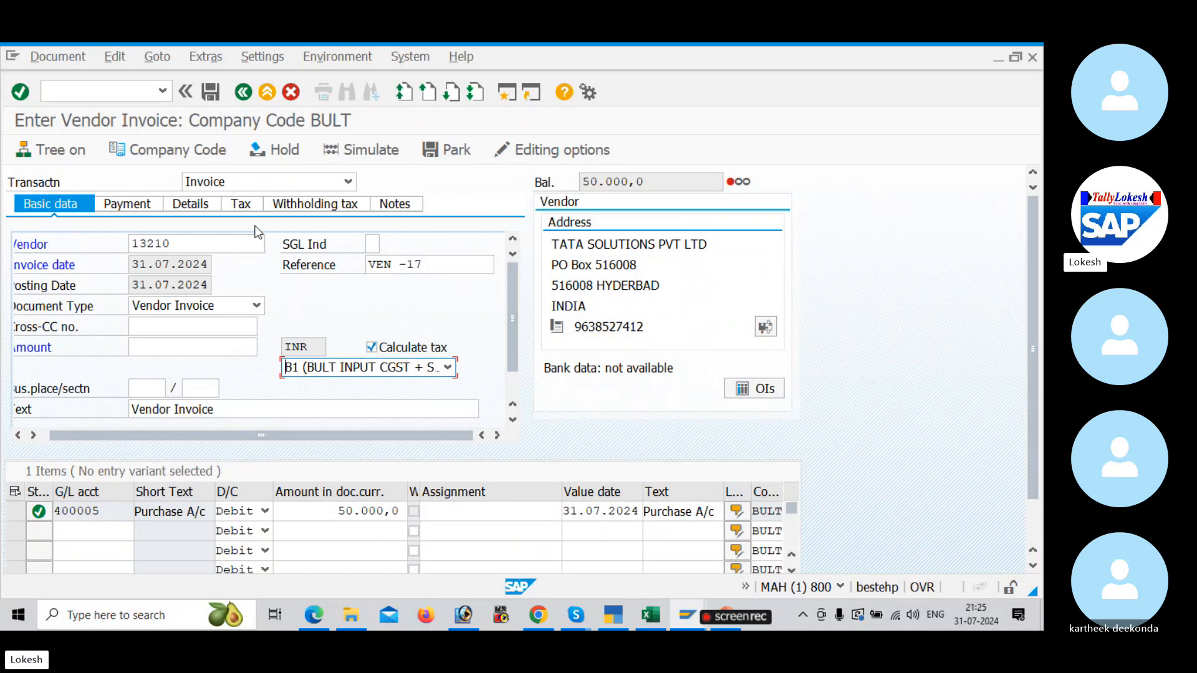
Step: Check the calculated tax amount and the withholding tax data of the vendor invoice
{"action": "left_click", "coordinate": [243, 207]}
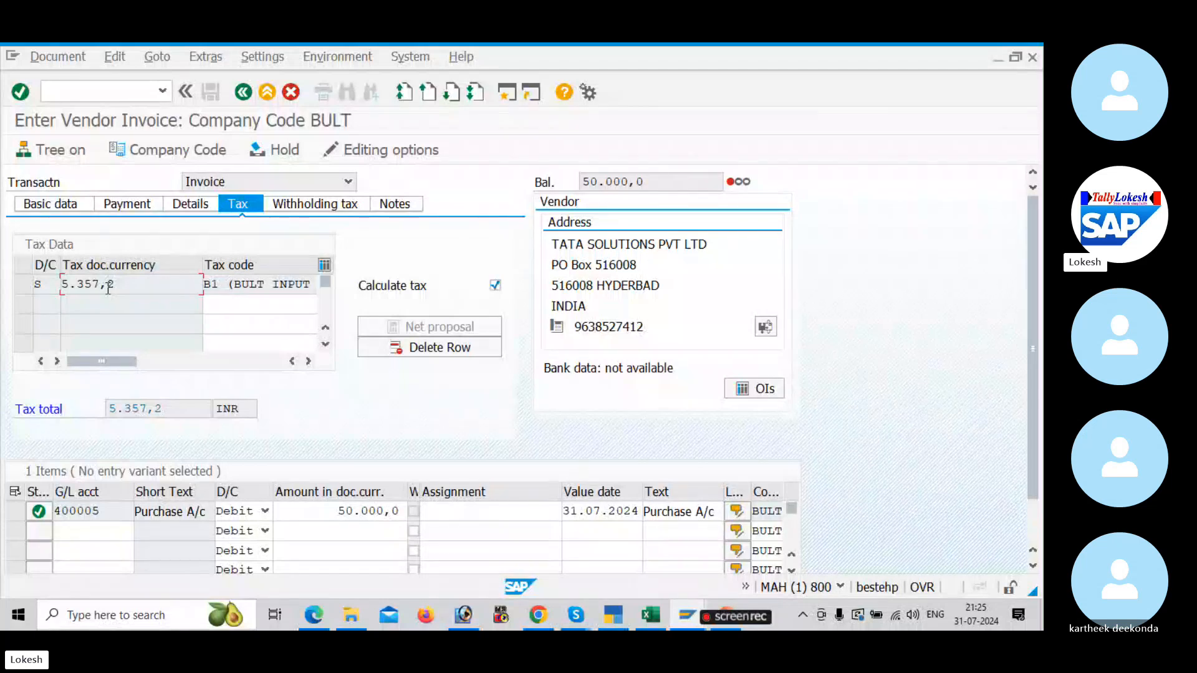
{"action": "left_click", "coordinate": [319, 209]}
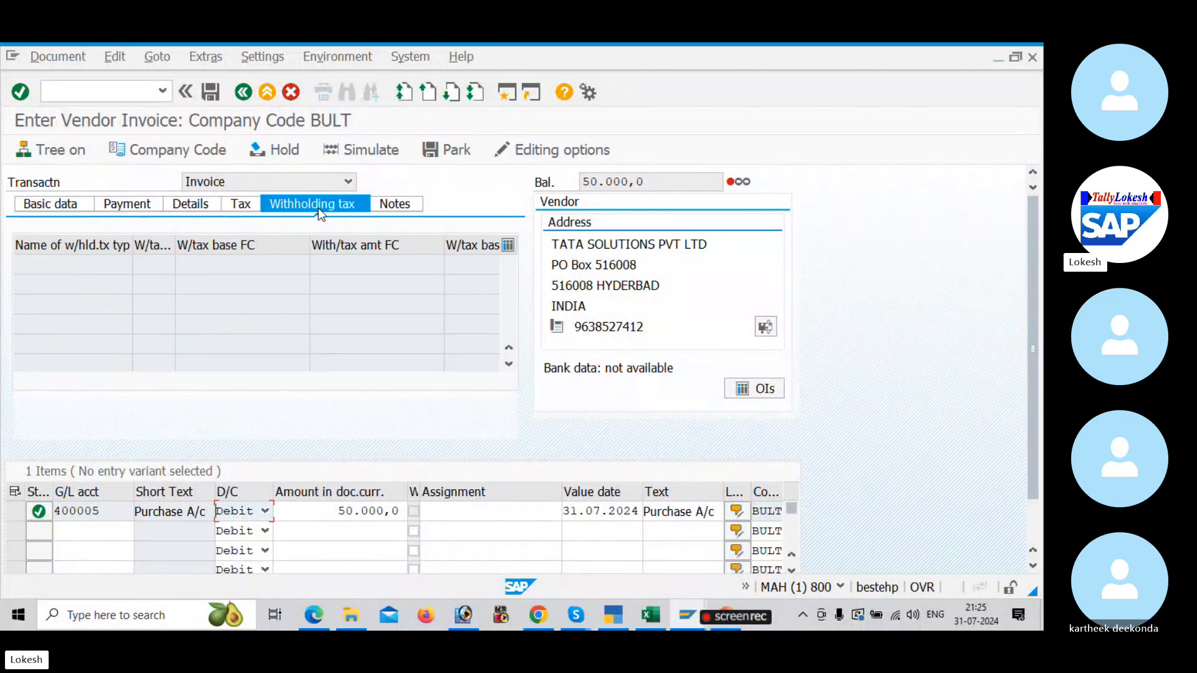
{"action": "left_click", "coordinate": [235, 205]}
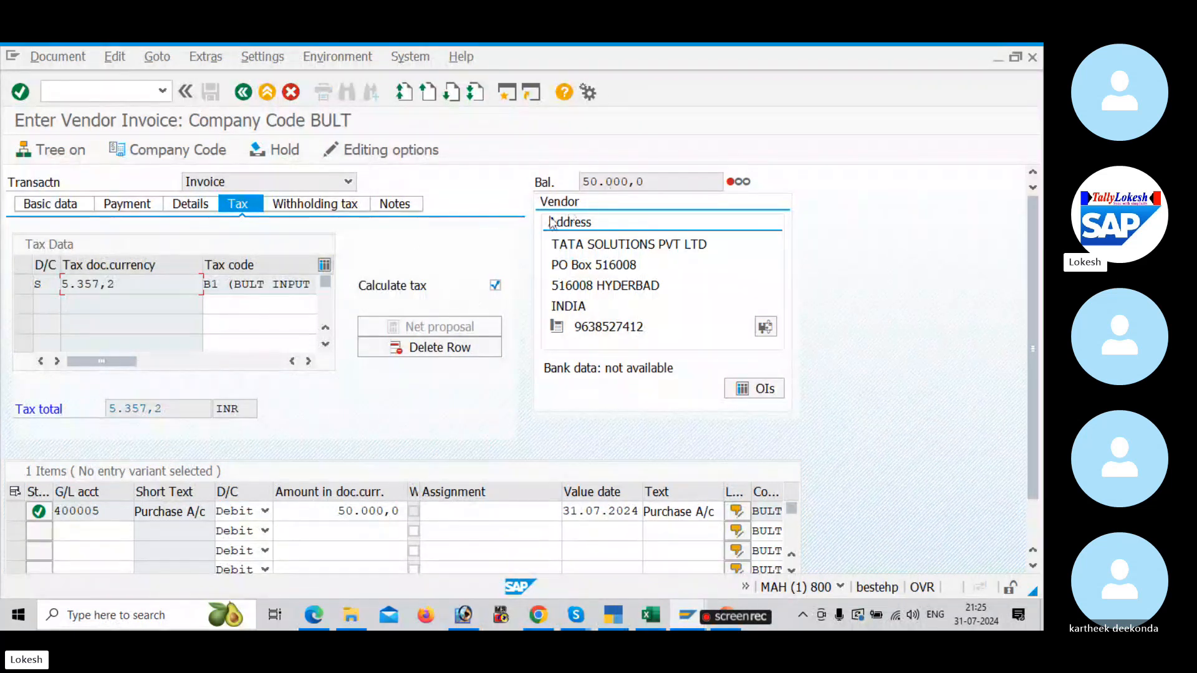
{"action": "left_click", "coordinate": [67, 207]}
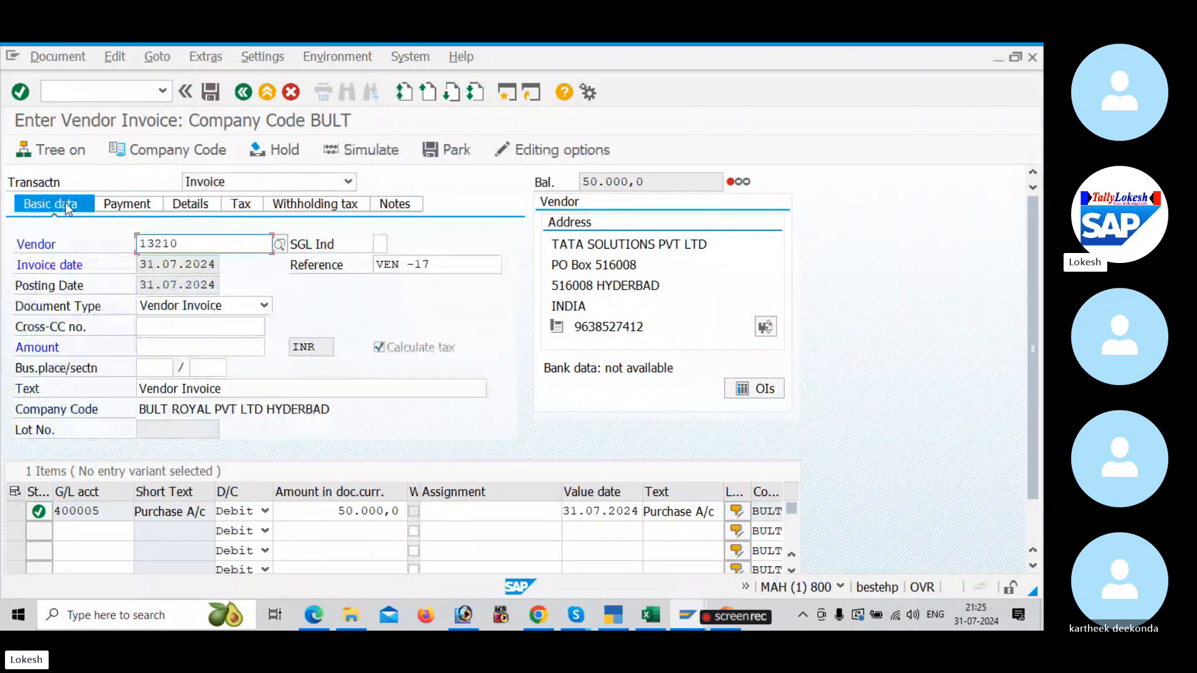
Step: Try to simulate the vendor invoice, and set the invoice amount to 50000 INR in the basic data
{"action": "left_click", "coordinate": [379, 154]}
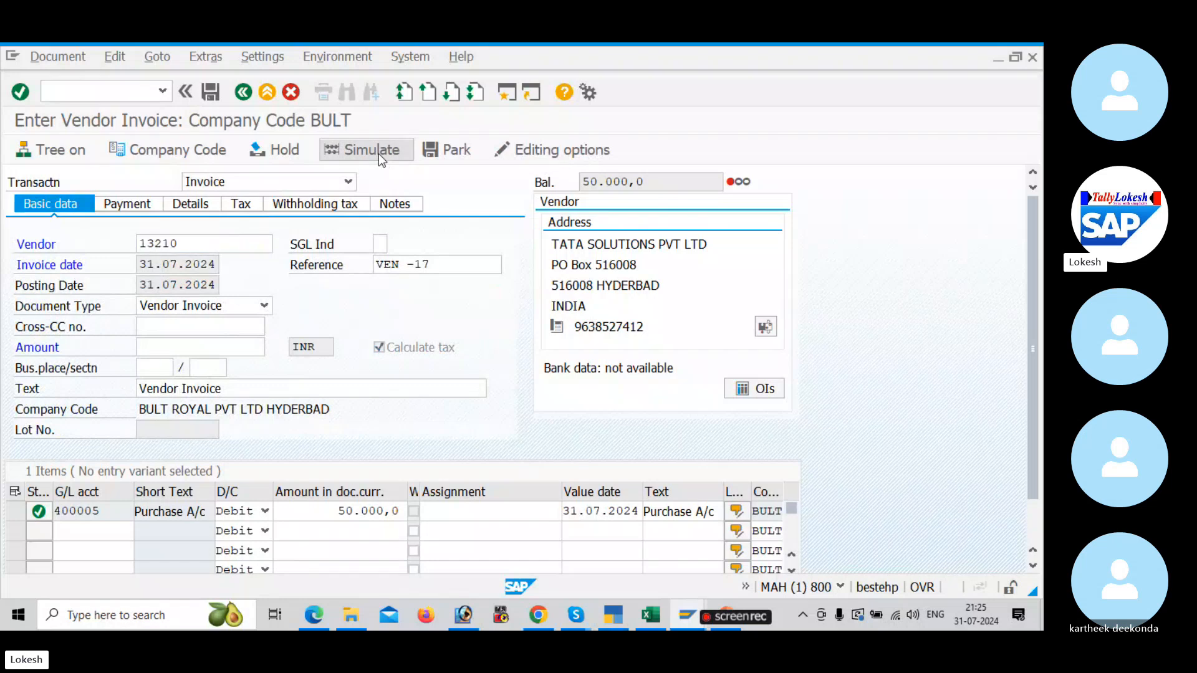
{"action": "left_click", "coordinate": [511, 543]}
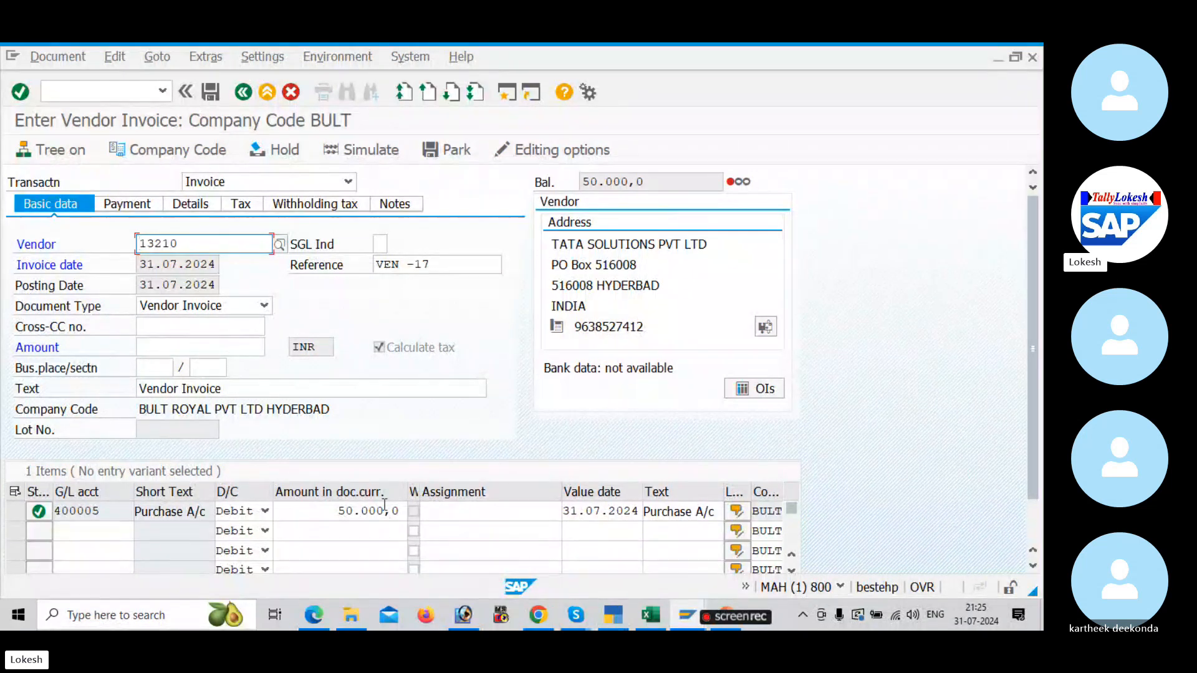
{"action": "left_click", "coordinate": [159, 349]}
{"action": "type", "text": "50000"}
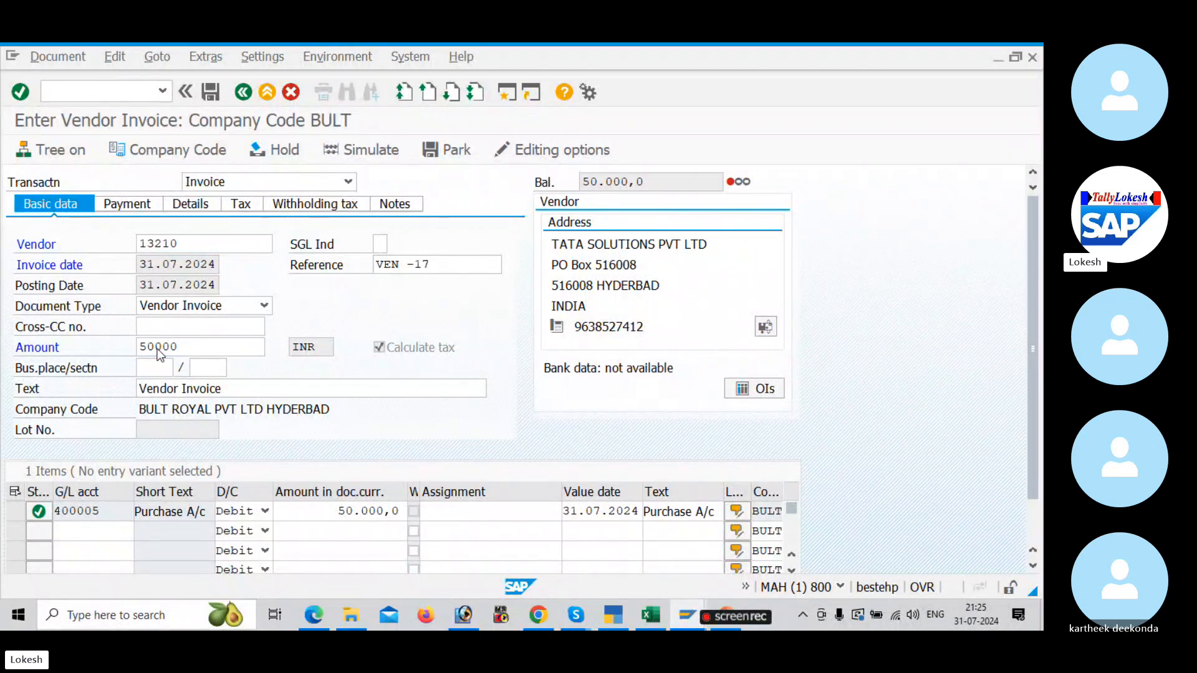
{"action": "key", "text": "Return"}
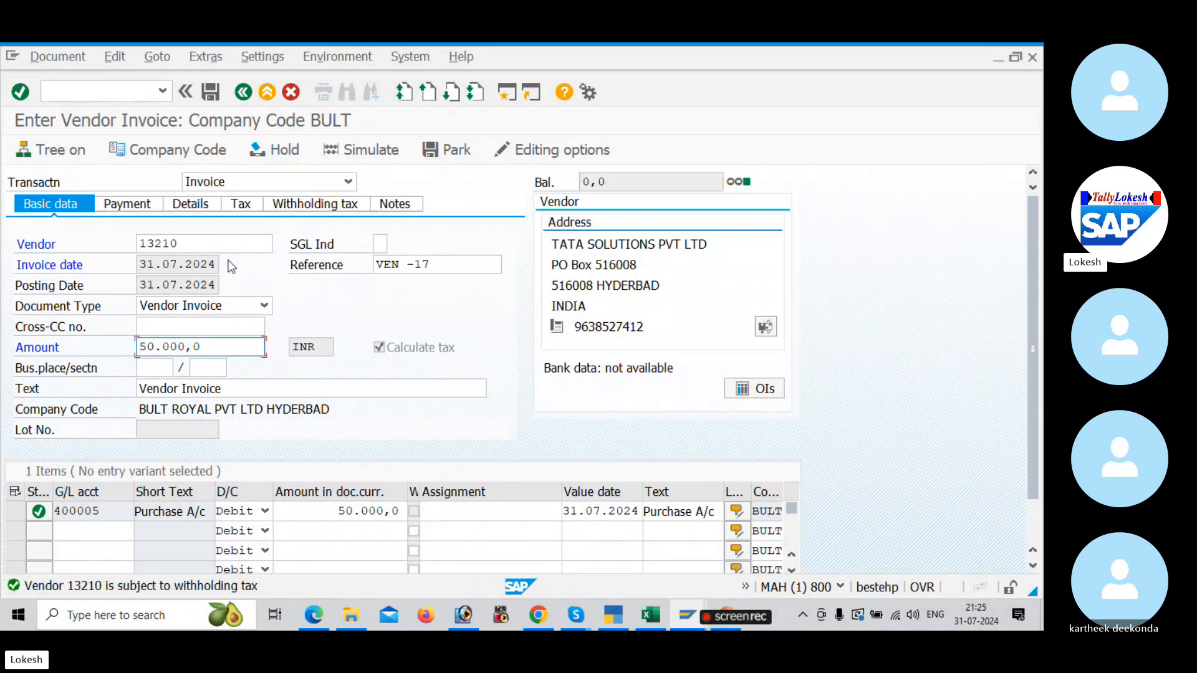
Step: Clear the withholding tax codes of the invoice and payment rent entries in the vendor invoice
{"action": "left_click", "coordinate": [297, 205]}
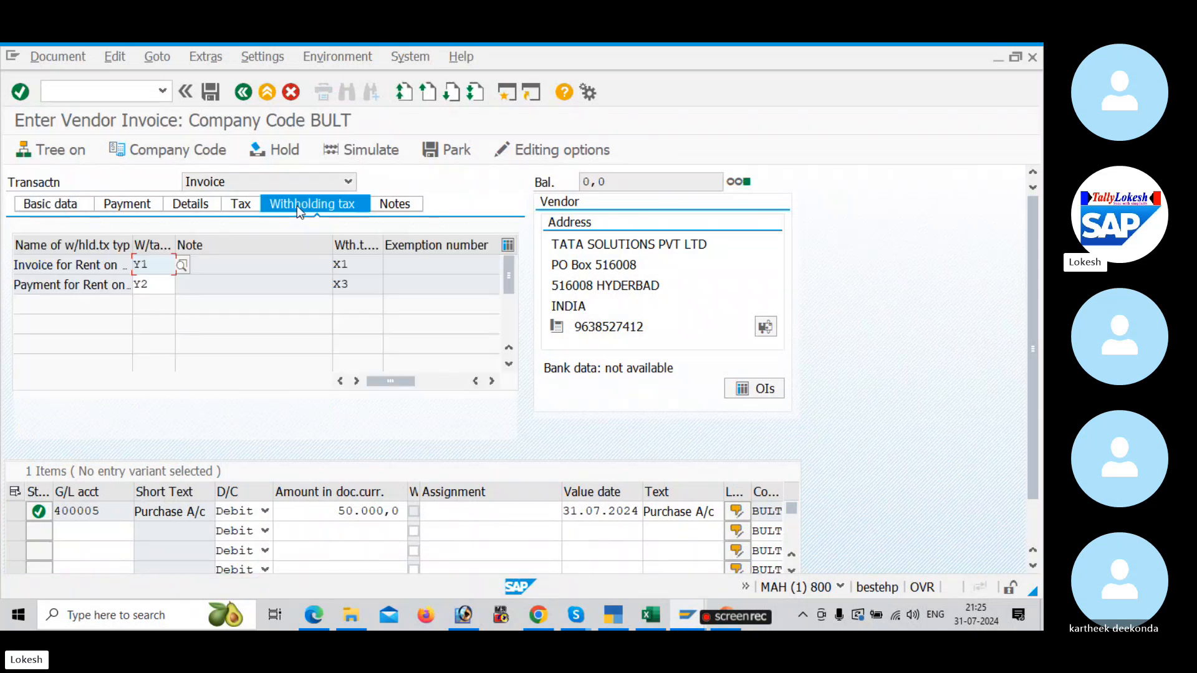
{"action": "key", "text": "BackSpace"}
{"action": "key", "text": "BackSpace"}
{"action": "left_click", "coordinate": [148, 285]}
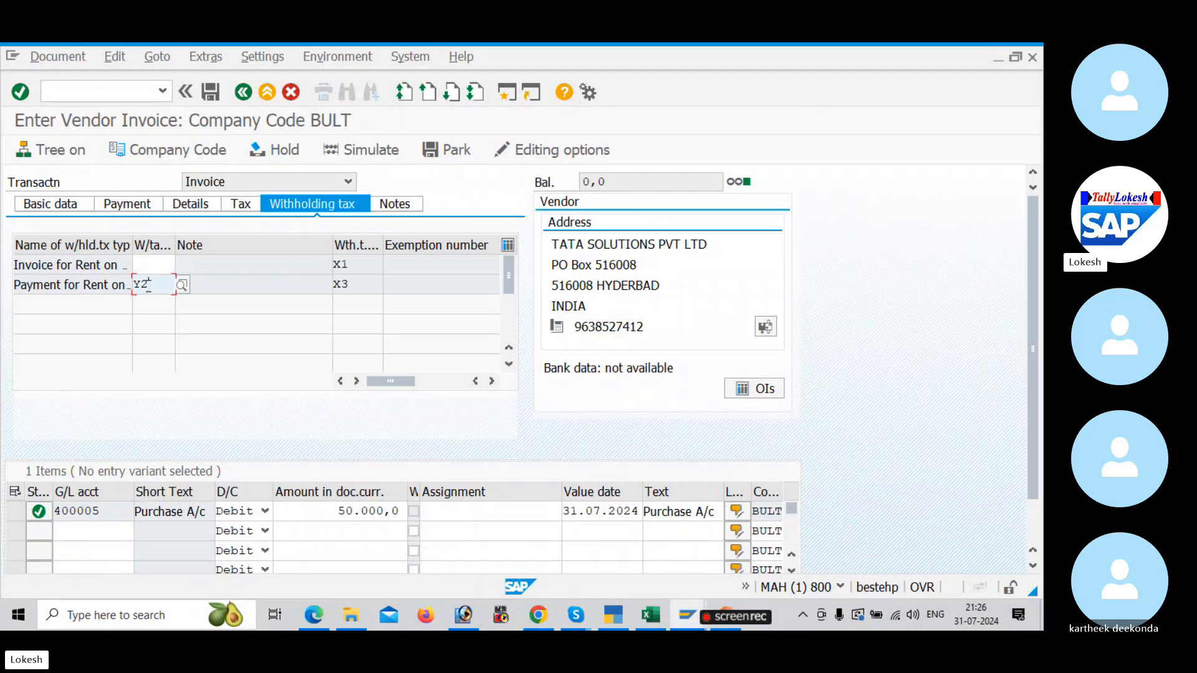
{"action": "key", "text": "BackSpace"}
{"action": "key", "text": "BackSpace"}
{"action": "key", "text": "Tab"}
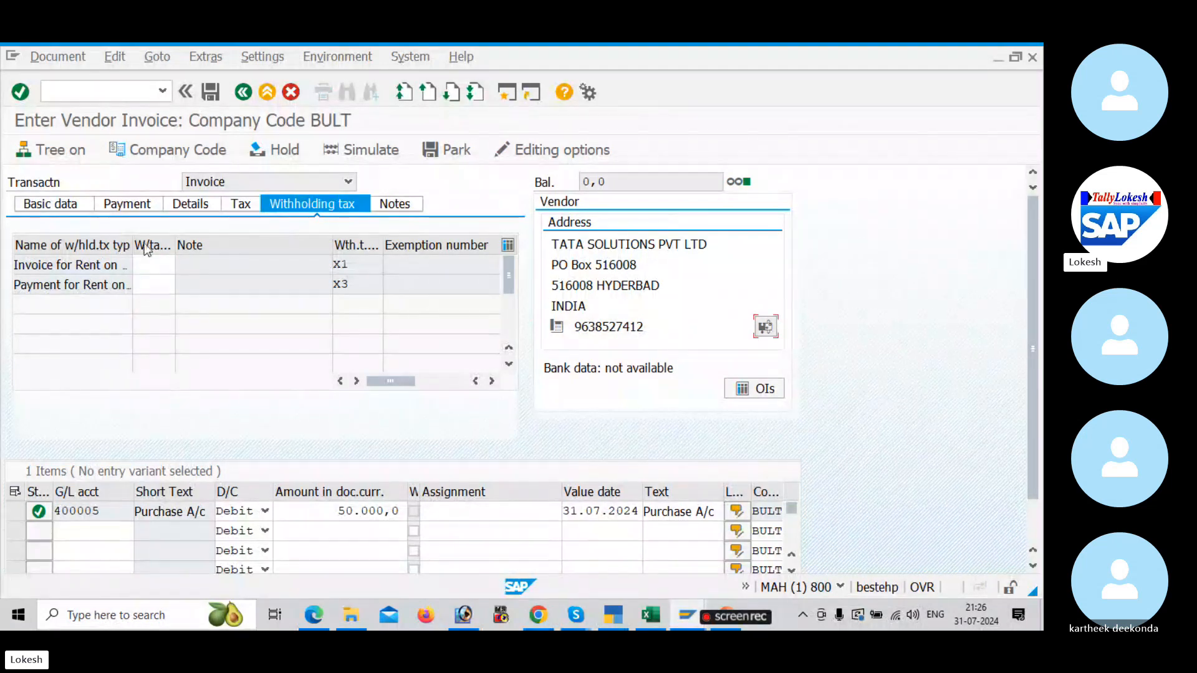
Step: Simulate the vendor invoice to display its document overview with the GST line items
{"action": "left_click", "coordinate": [73, 209]}
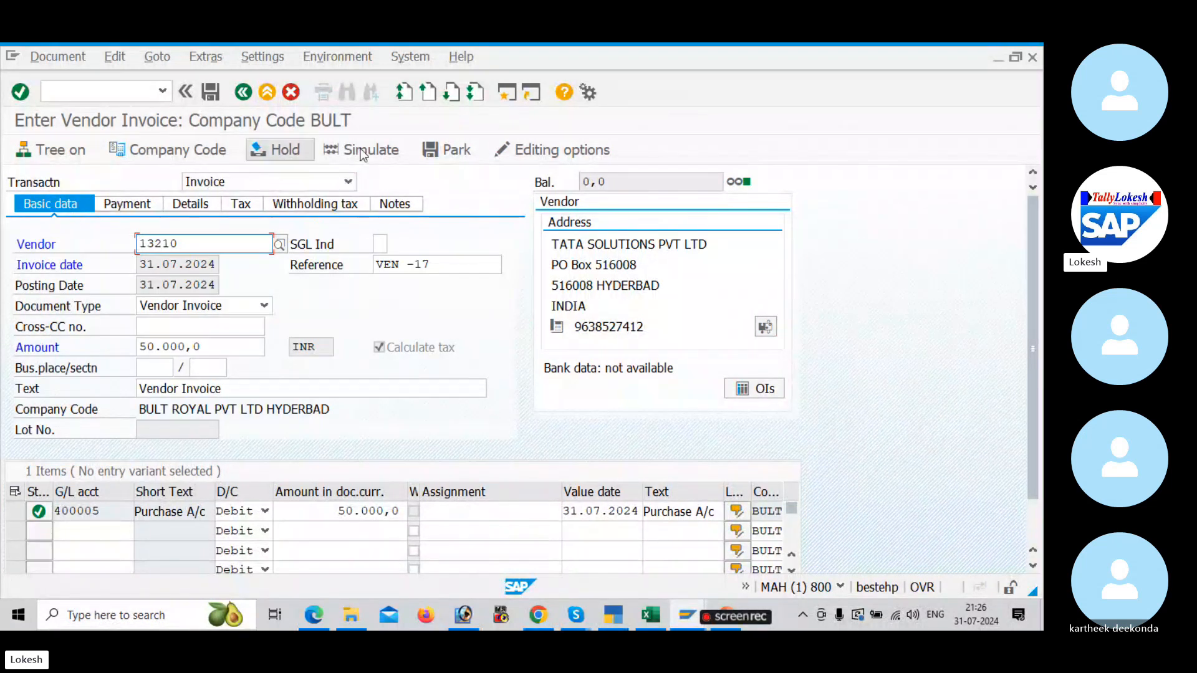
{"action": "left_click", "coordinate": [378, 152]}
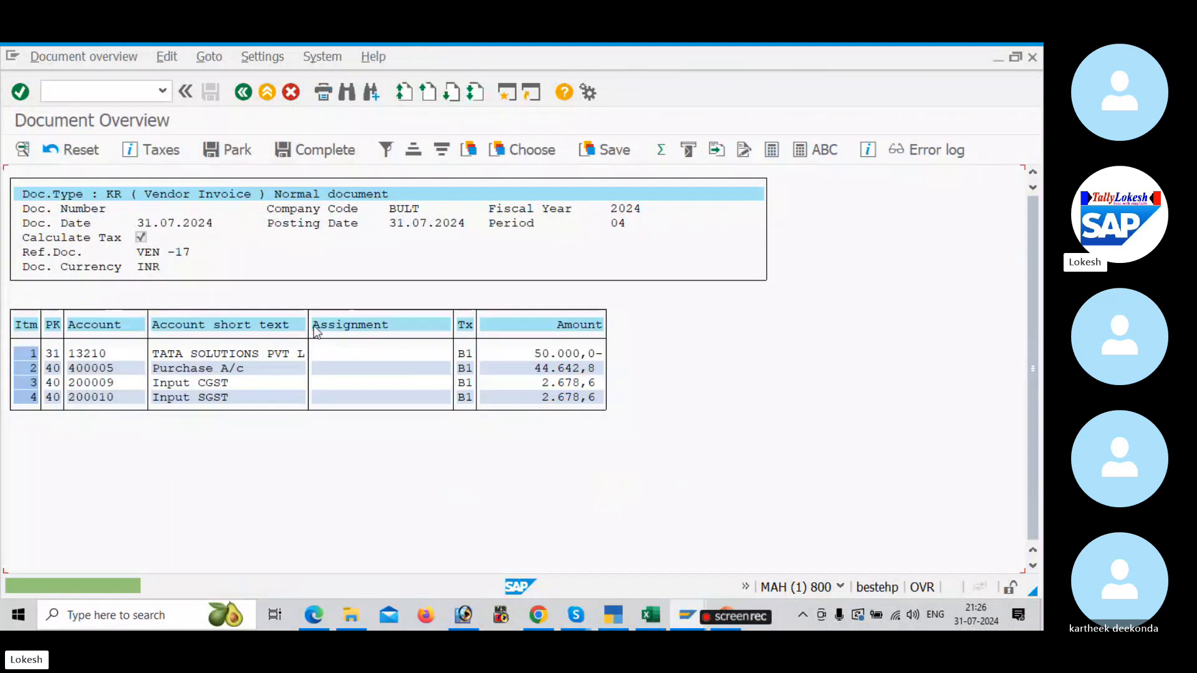
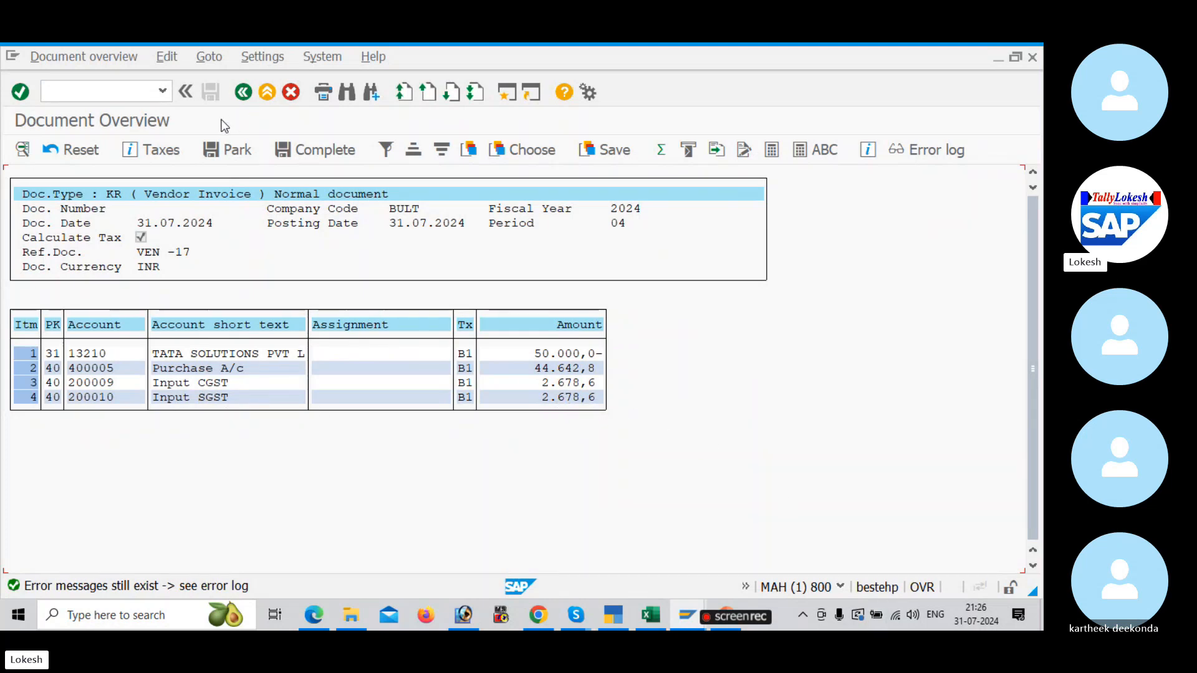
Step: Open the Input CGST line item from the document overview and set its value date to 31.07.2024
{"action": "double_click", "coordinate": [247, 386]}
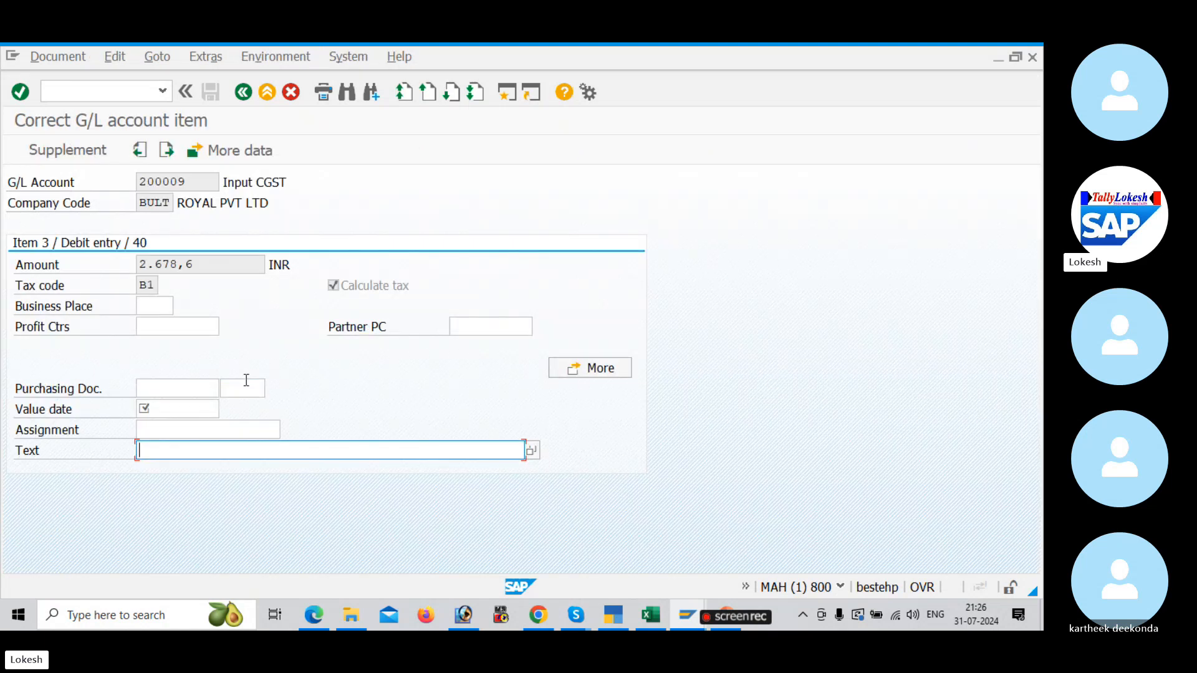
{"action": "left_click", "coordinate": [182, 413]}
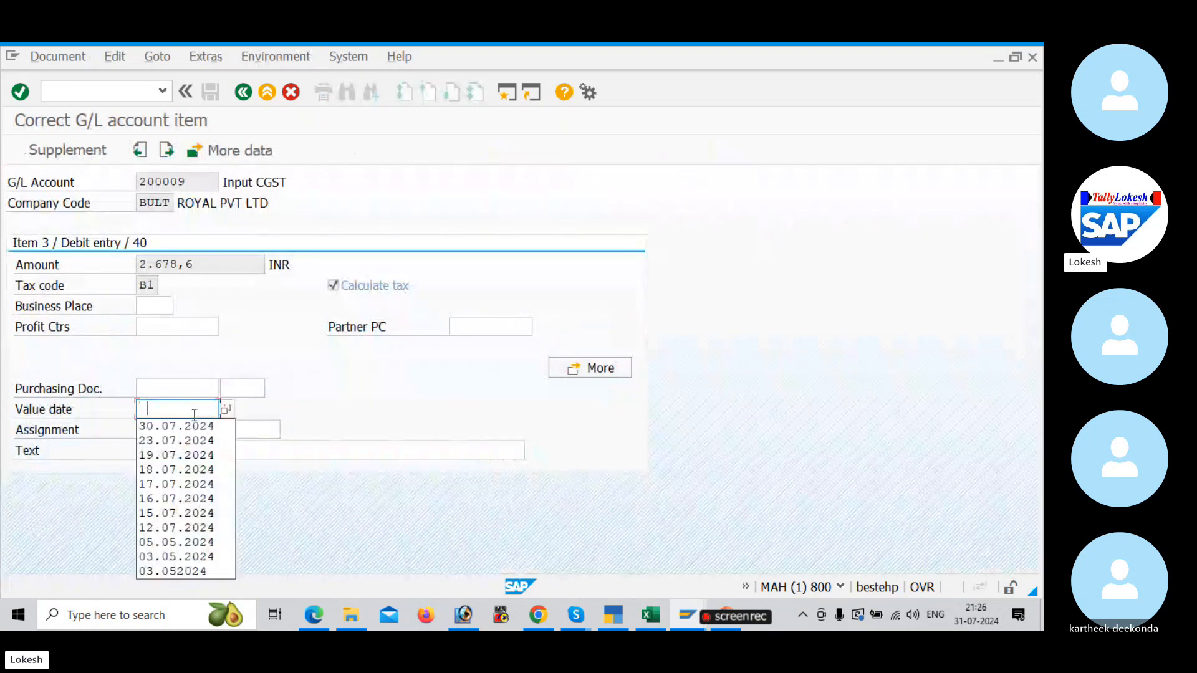
{"action": "left_click", "coordinate": [190, 424]}
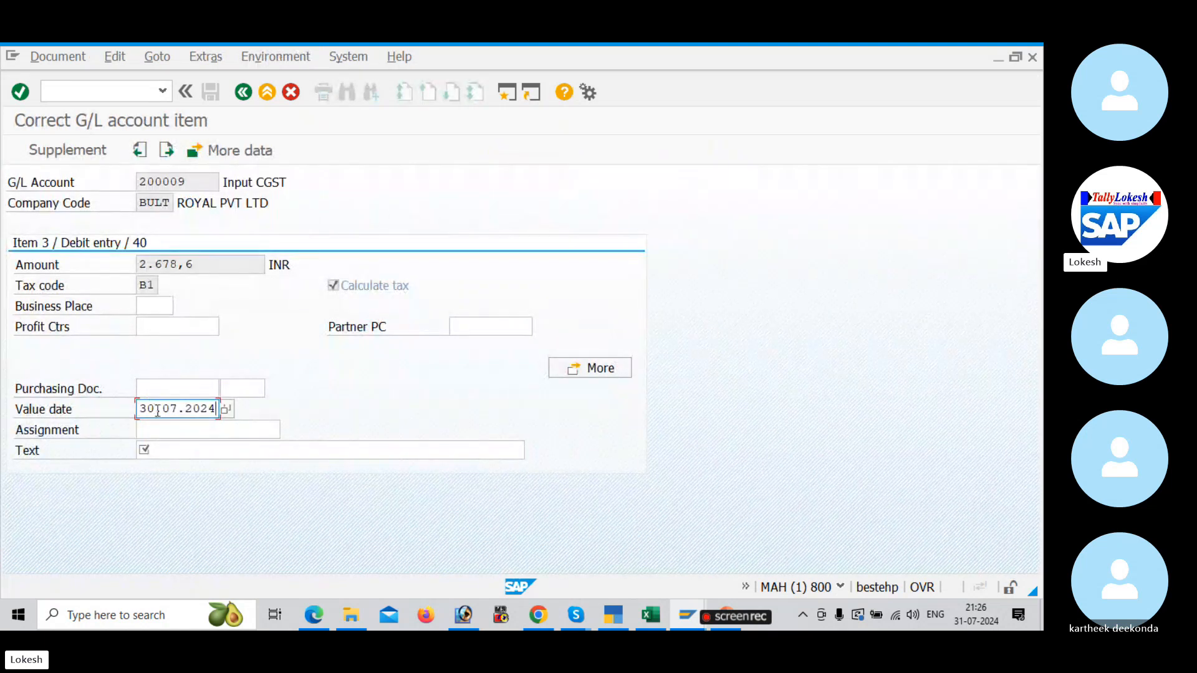
{"action": "left_click_drag", "start_coordinate": [157, 411], "coordinate": [138, 411]}
{"action": "type", "text": "31"}
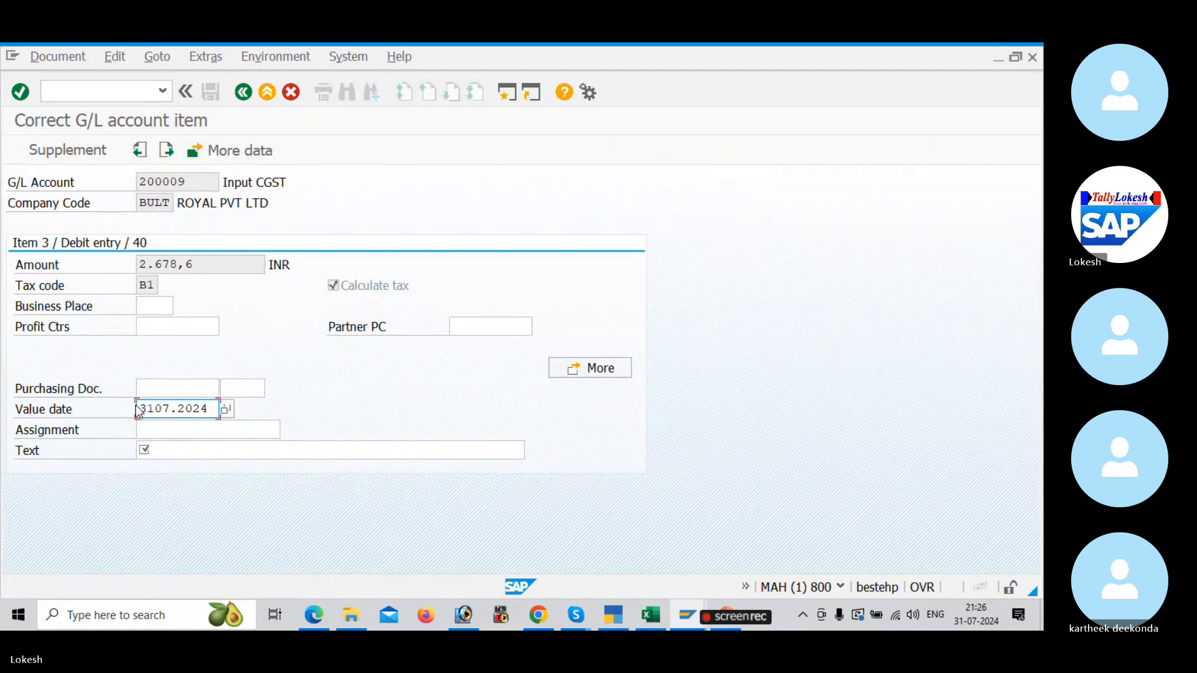
{"action": "type", "text": ".07.2024"}
Step: Enter "Input CGST" as the line item's text and return to the document overview
{"action": "left_click", "coordinate": [179, 452]}
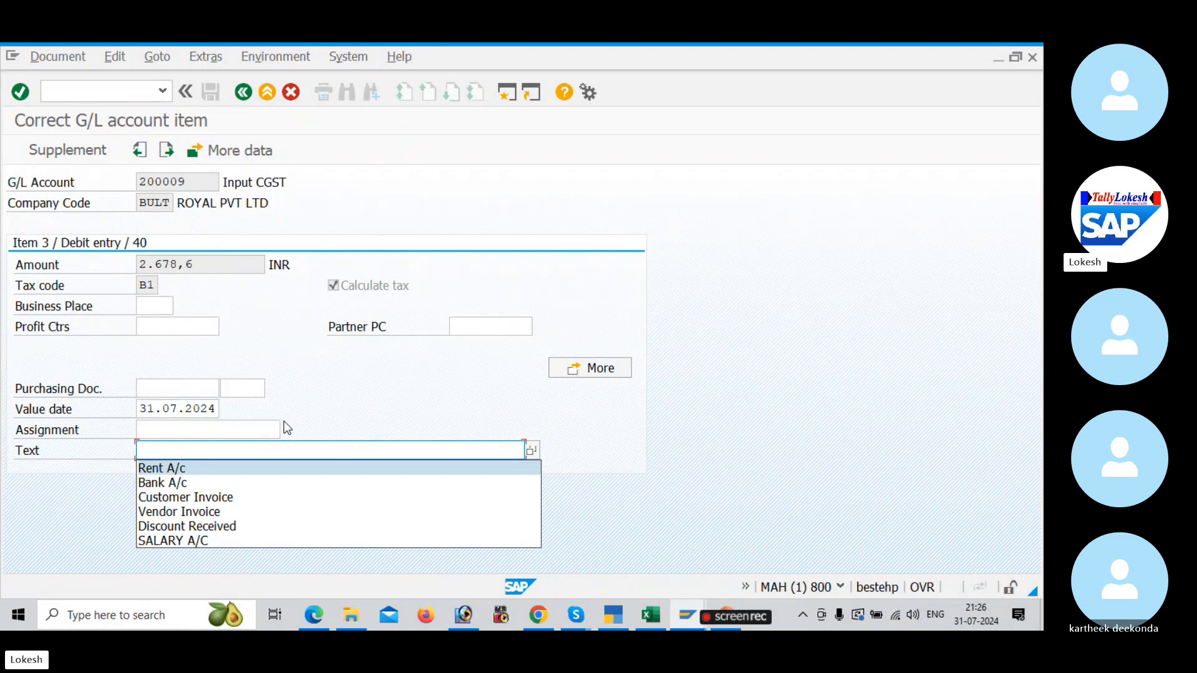
{"action": "type", "text": "INPU"}
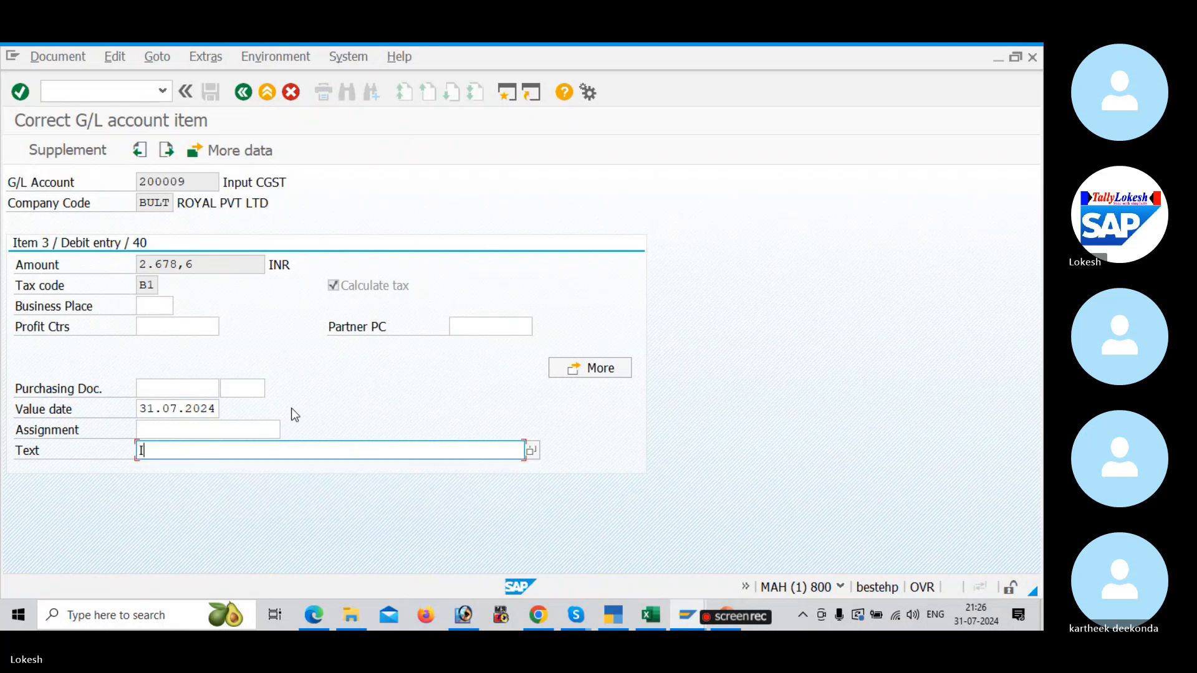
{"action": "key", "text": "BackSpace"}
{"action": "key", "text": "BackSpace"}
{"action": "key", "text": "BackSpace"}
{"action": "key", "text": "BackSpace"}
{"action": "type", "text": "Input CGST"}
{"action": "left_click", "coordinate": [243, 93]}
Step: Give the Input SGST line item the value date 31.07.2024 and text "Input SGST", and post the vendor invoice
{"action": "double_click", "coordinate": [230, 396]}
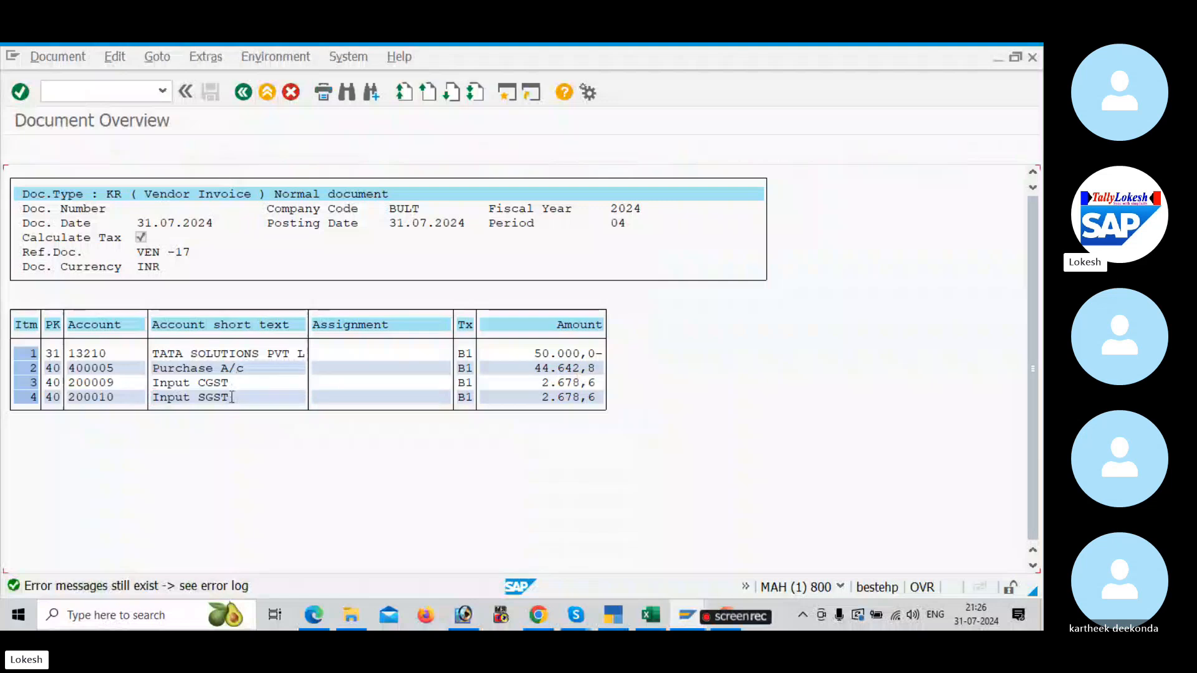
{"action": "left_click", "coordinate": [206, 409]}
{"action": "left_click", "coordinate": [187, 426]}
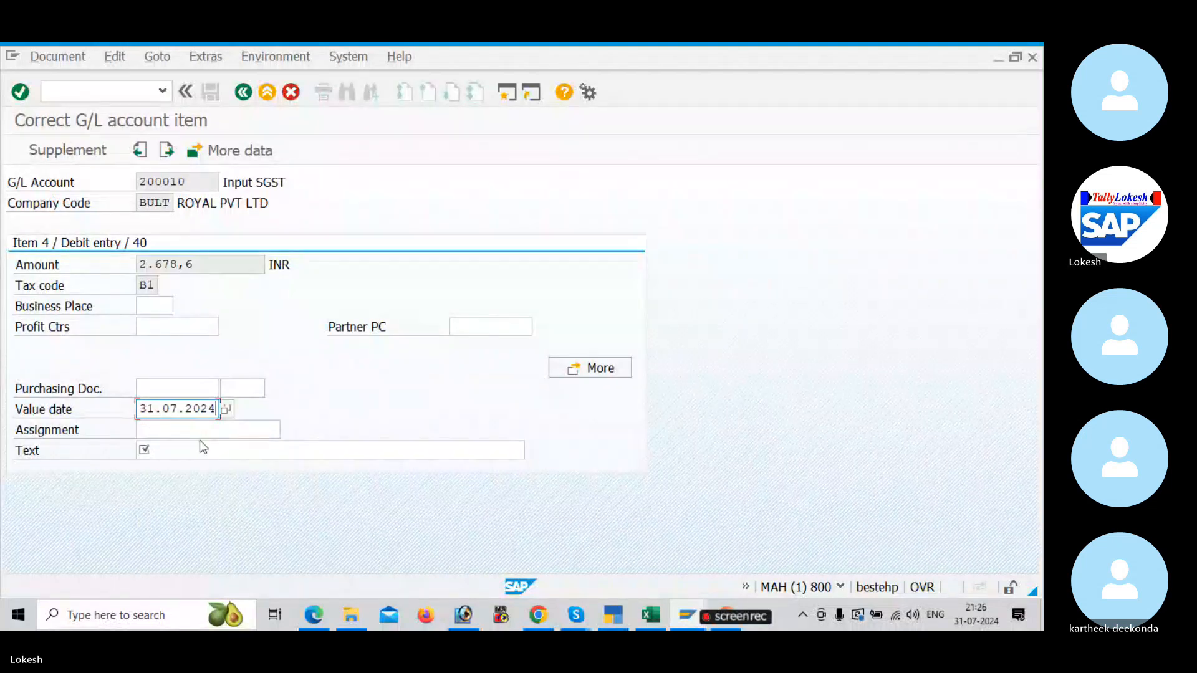
{"action": "left_click", "coordinate": [199, 442]}
{"action": "type", "text": "i"}
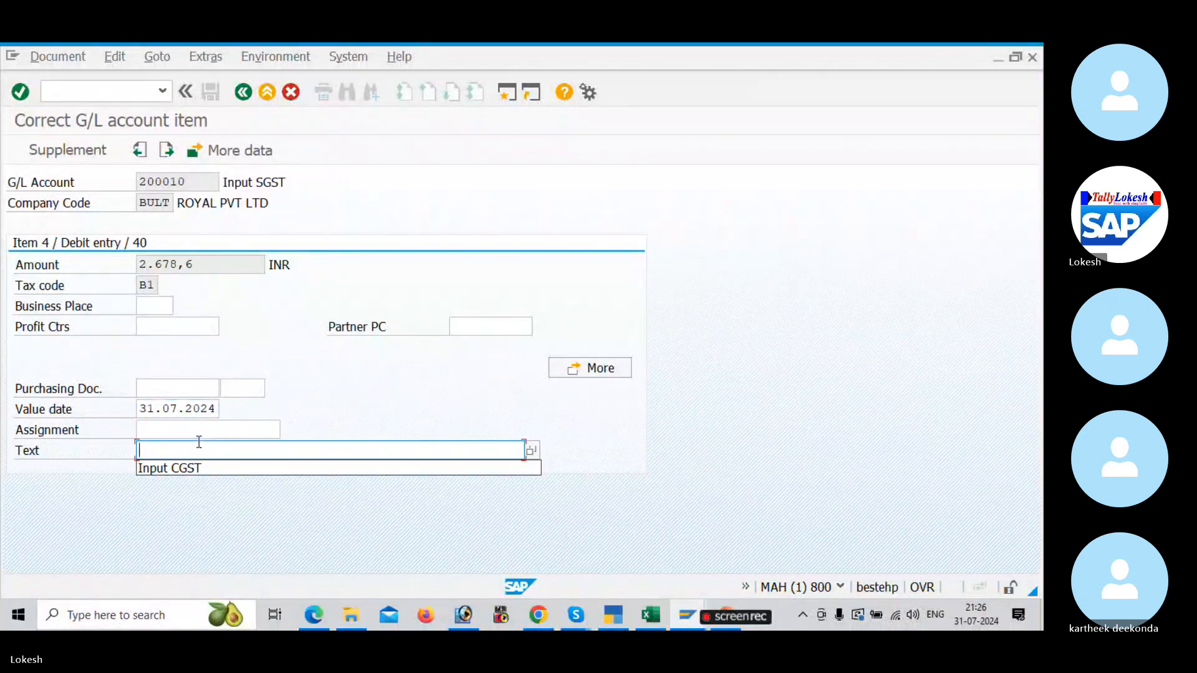
{"action": "type", "text": "Input SGST"}
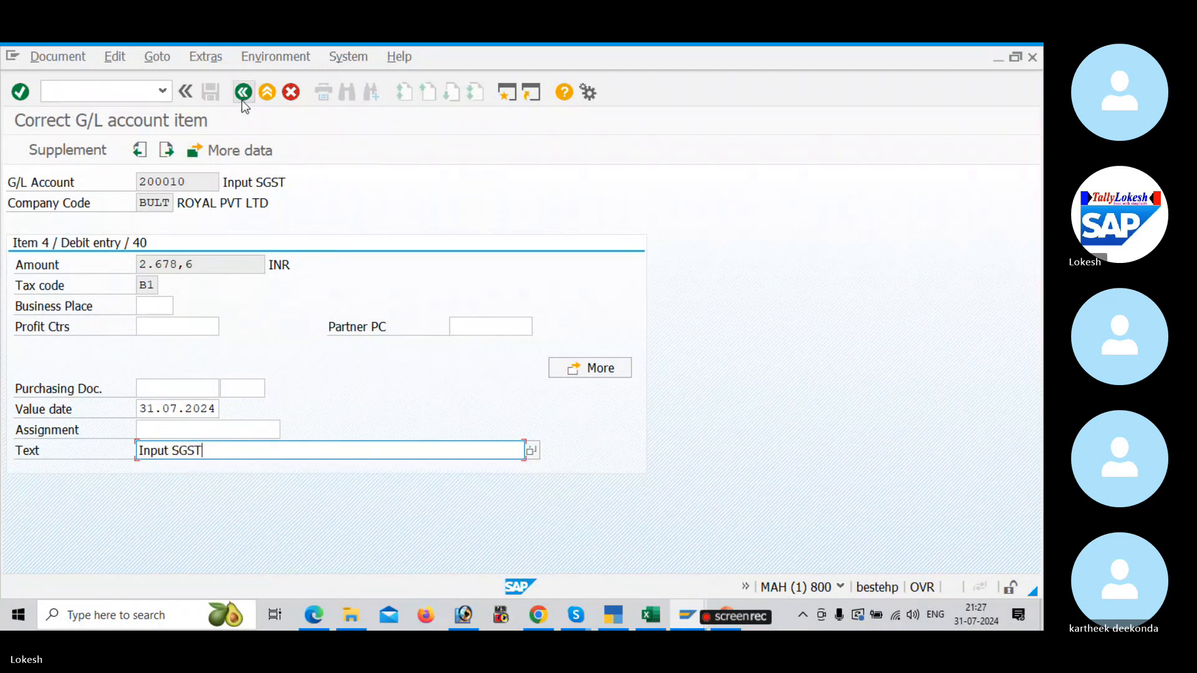
{"action": "left_click", "coordinate": [243, 94]}
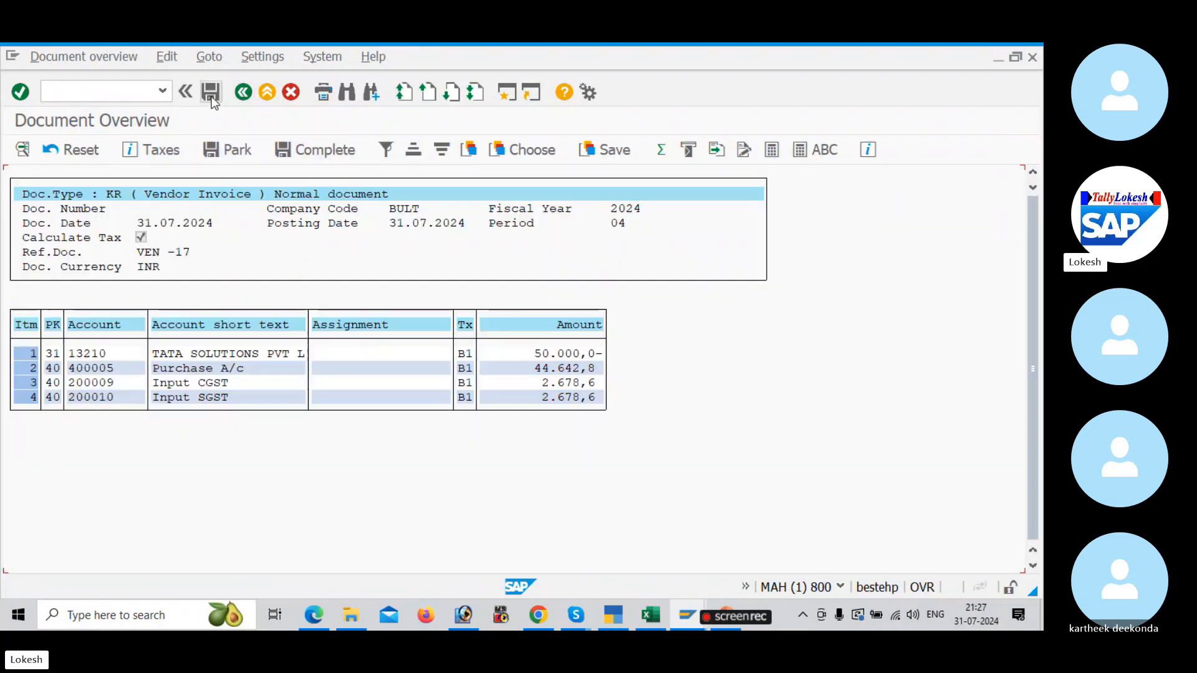
{"action": "left_click", "coordinate": [211, 92]}
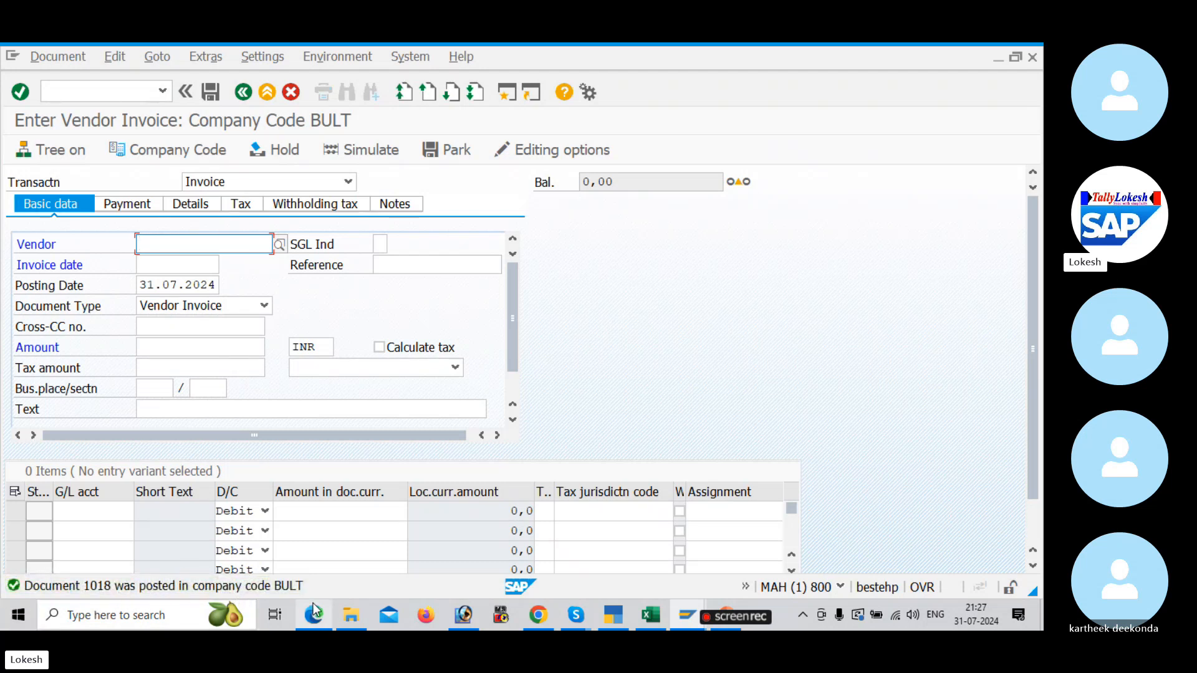
Step: Switch to Excel and check the customer invoice posting entry FB70 in the GST sheet
{"action": "mouse_move", "coordinate": [351, 616]}
{"action": "key", "text": "alt+Tab"}
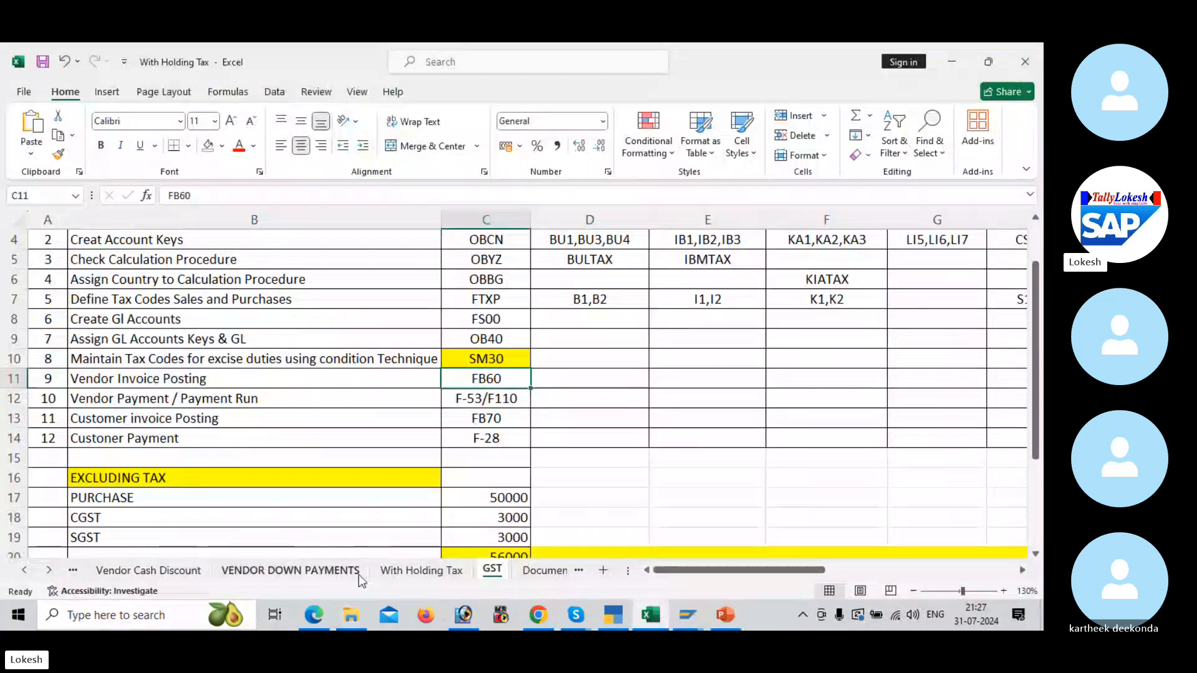
{"action": "left_click", "coordinate": [486, 419]}
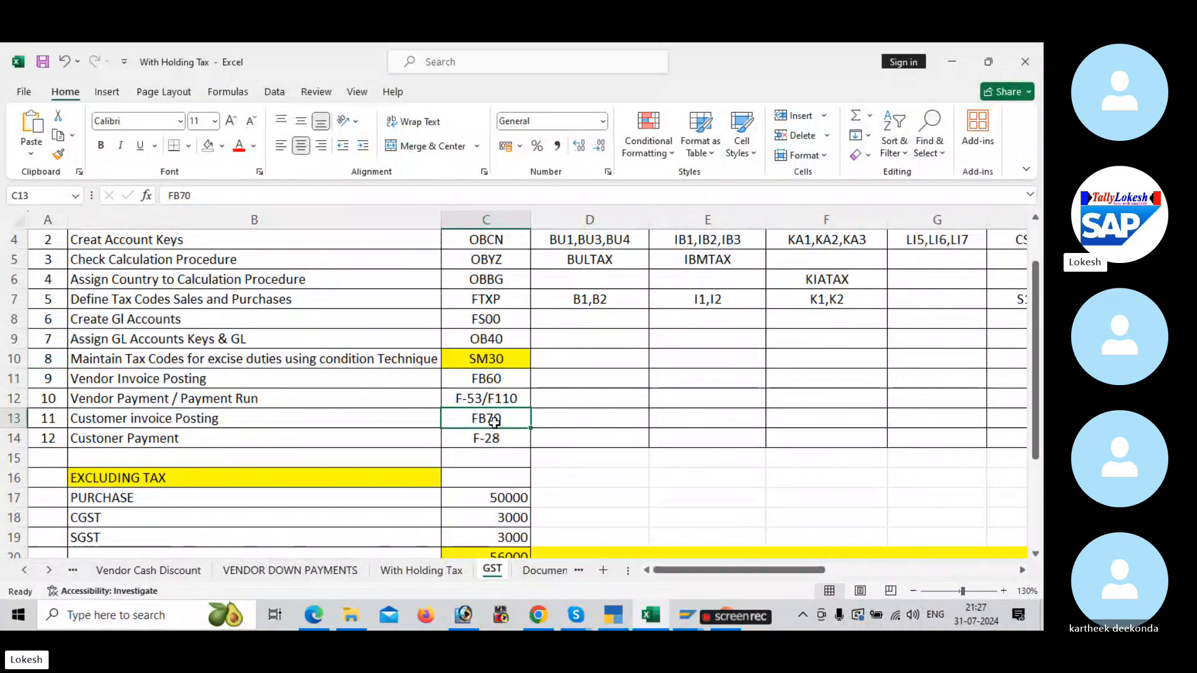
{"action": "key", "text": "alt+Tab"}
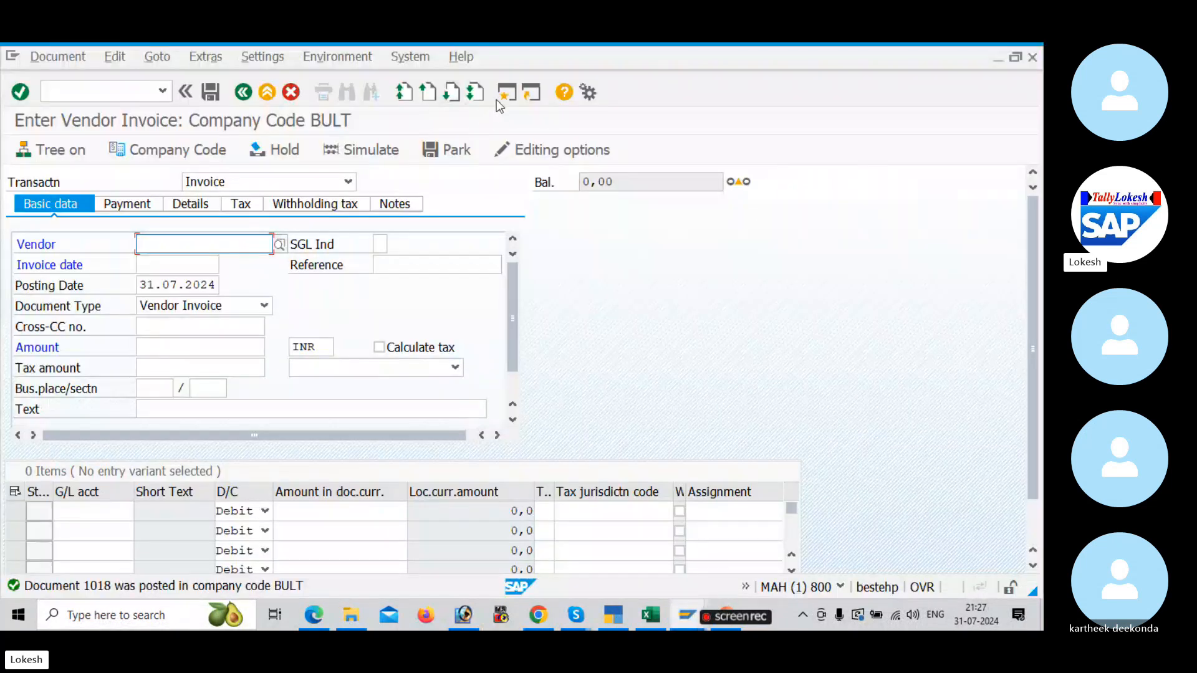
Step: Switch back to SAP and display the open line items of vendor TATA SOLUTIONS PVT LTD with FBL1N in a new session
{"action": "left_click", "coordinate": [506, 93]}
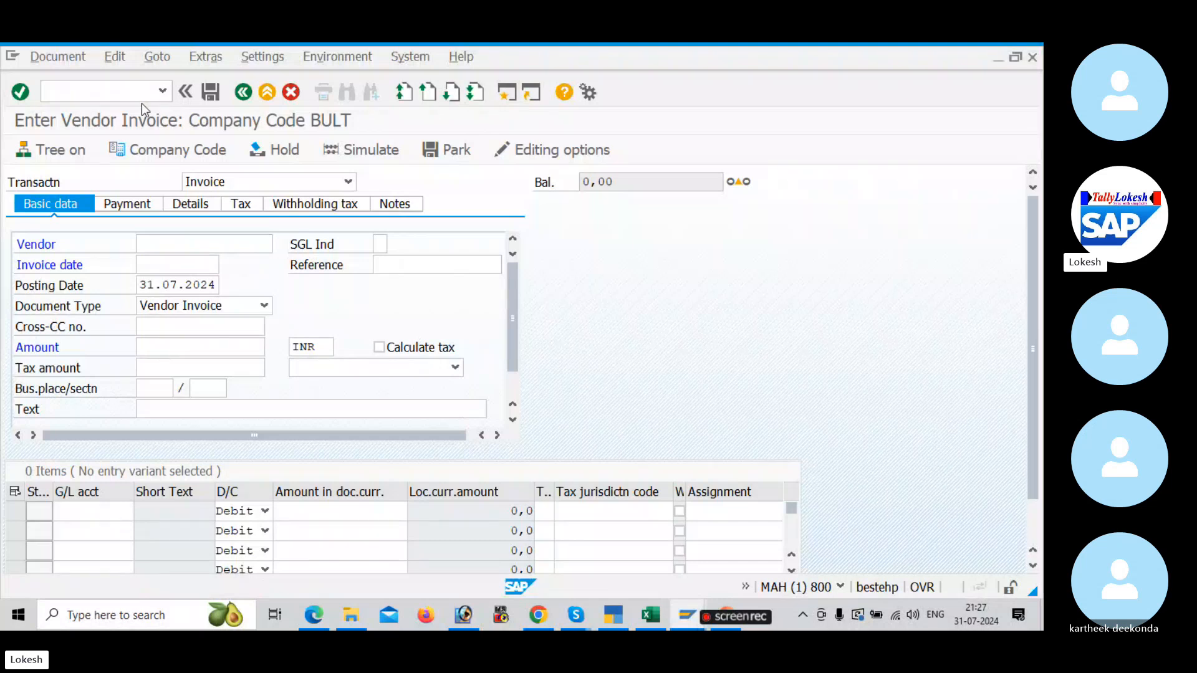
{"action": "type", "text": "fbl1n"}
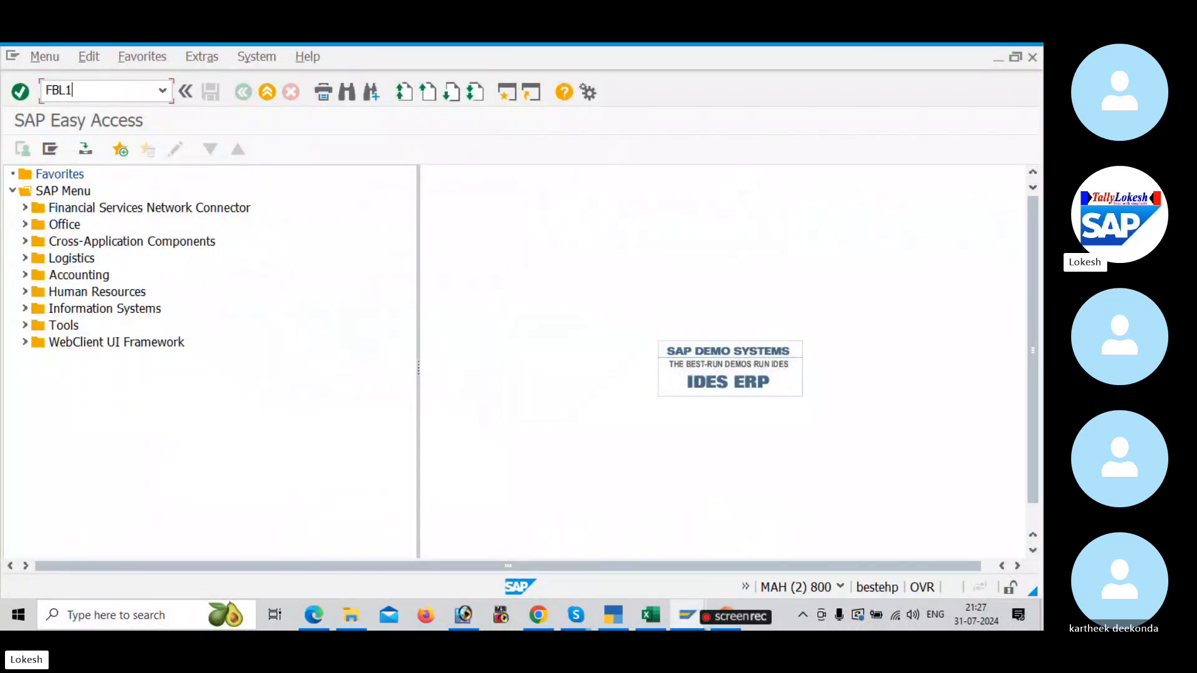
{"action": "key", "text": "Return"}
{"action": "type", "text": "1"}
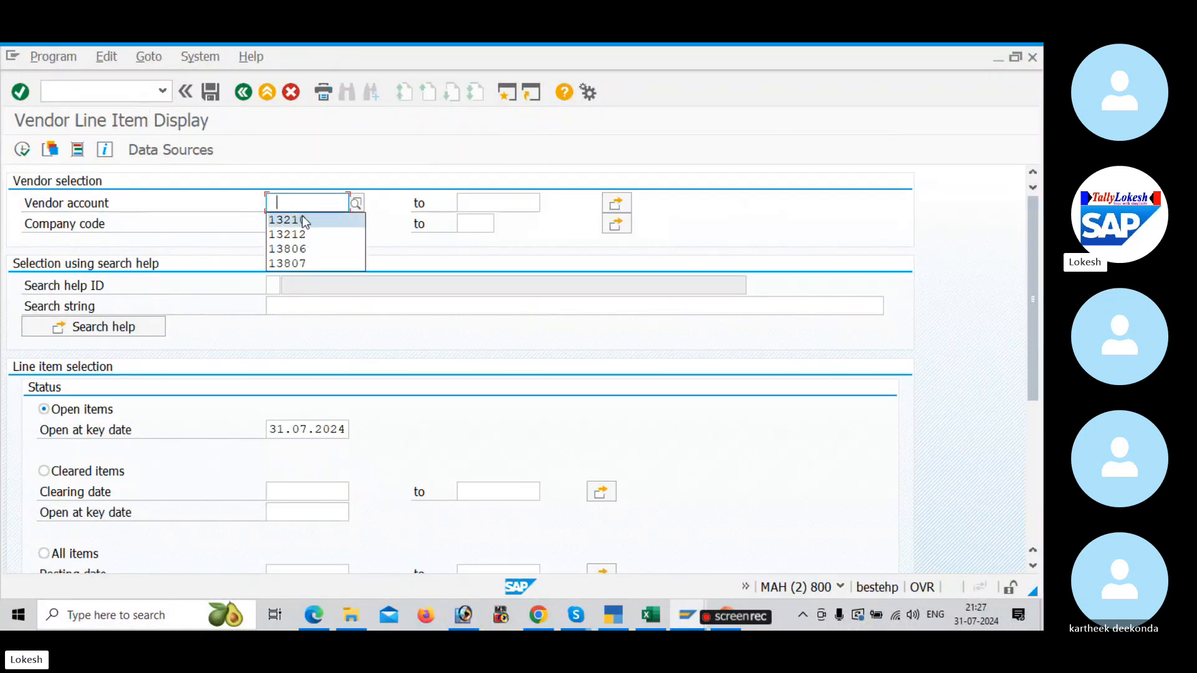
{"action": "left_click", "coordinate": [301, 219]}
{"action": "left_click", "coordinate": [30, 151]}
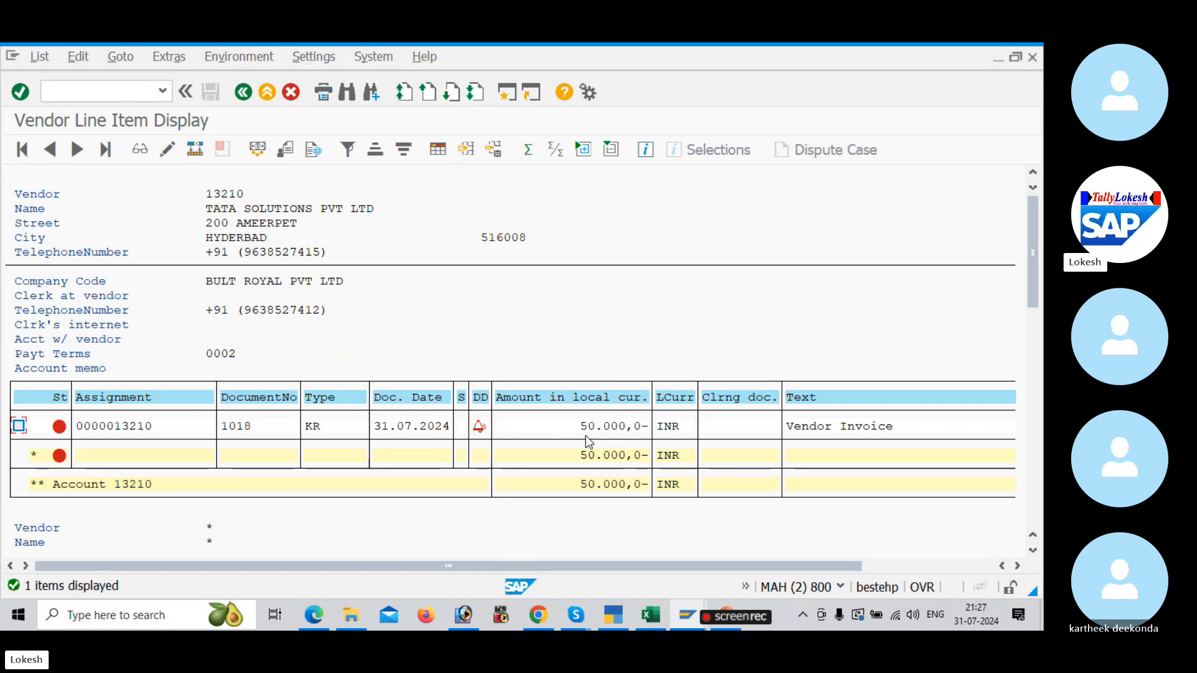
Step: Return to the vendor invoice entry session and turn on Calculate taxes on net amount in its editing options
{"action": "key", "text": "alt+Tab"}
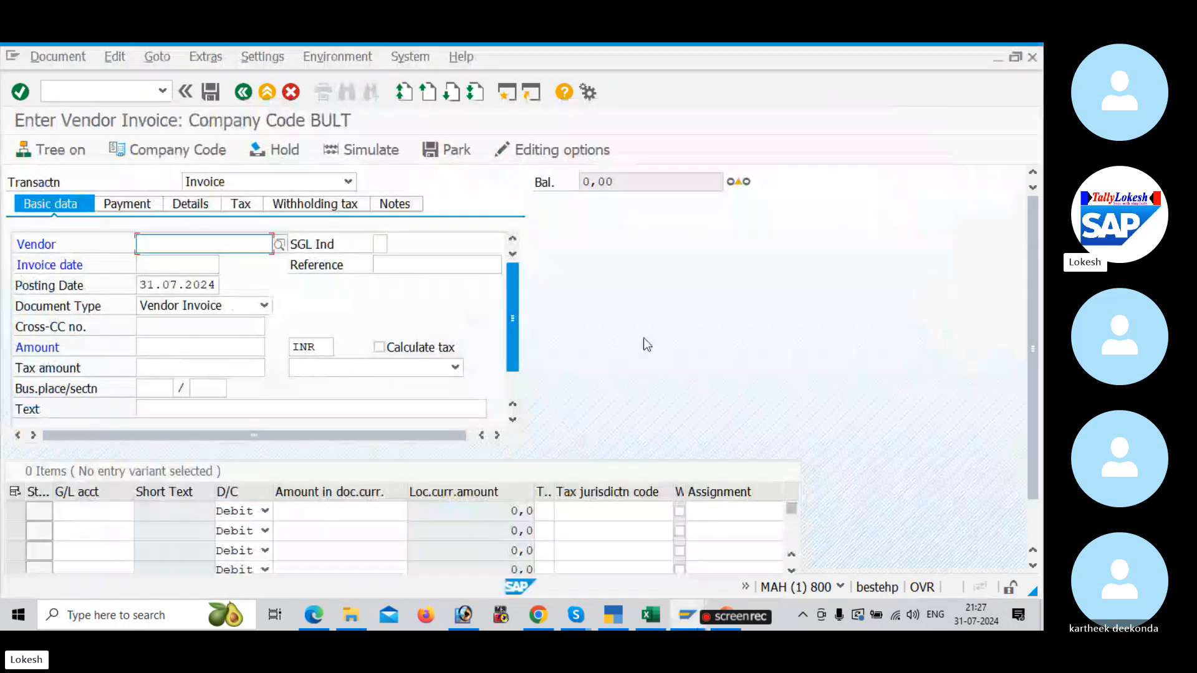
{"action": "left_click", "coordinate": [570, 155]}
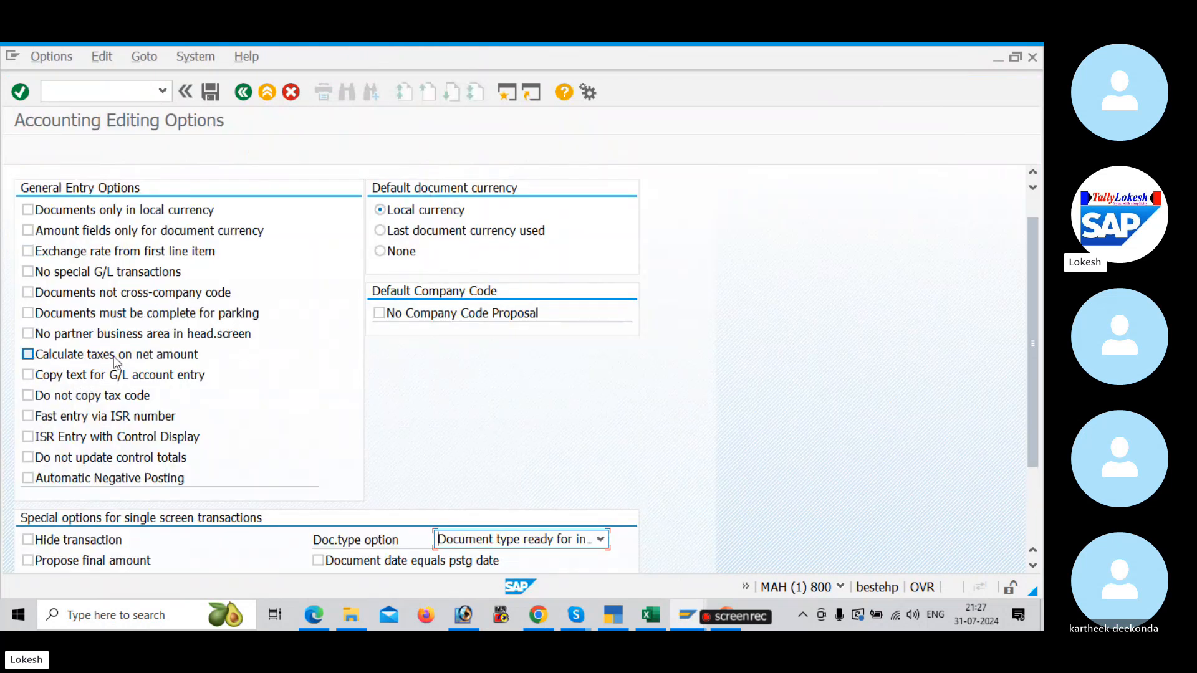
{"action": "left_click", "coordinate": [30, 356]}
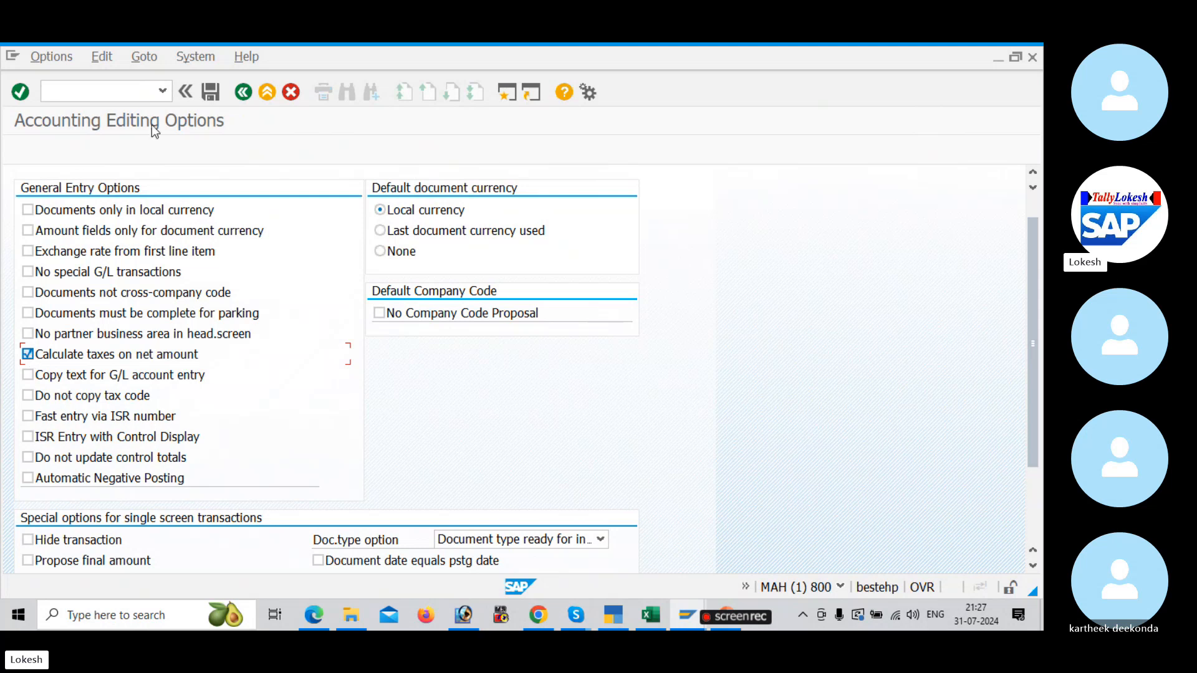
{"action": "left_click", "coordinate": [244, 93]}
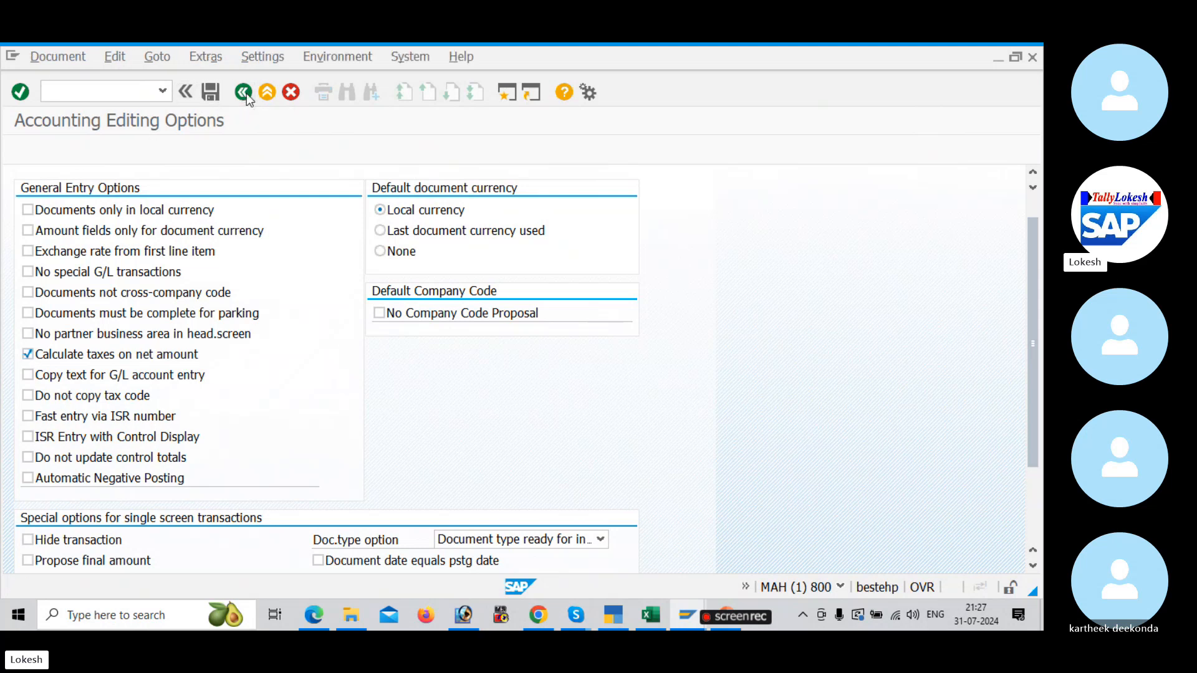
Step: Fill the invoice's basic data with vendor TATA SOLUTIONS PVT LTD, invoice date 31.07.2024, reference VEN -18 and text "Vendor Invoice"
{"action": "key", "text": "space"}
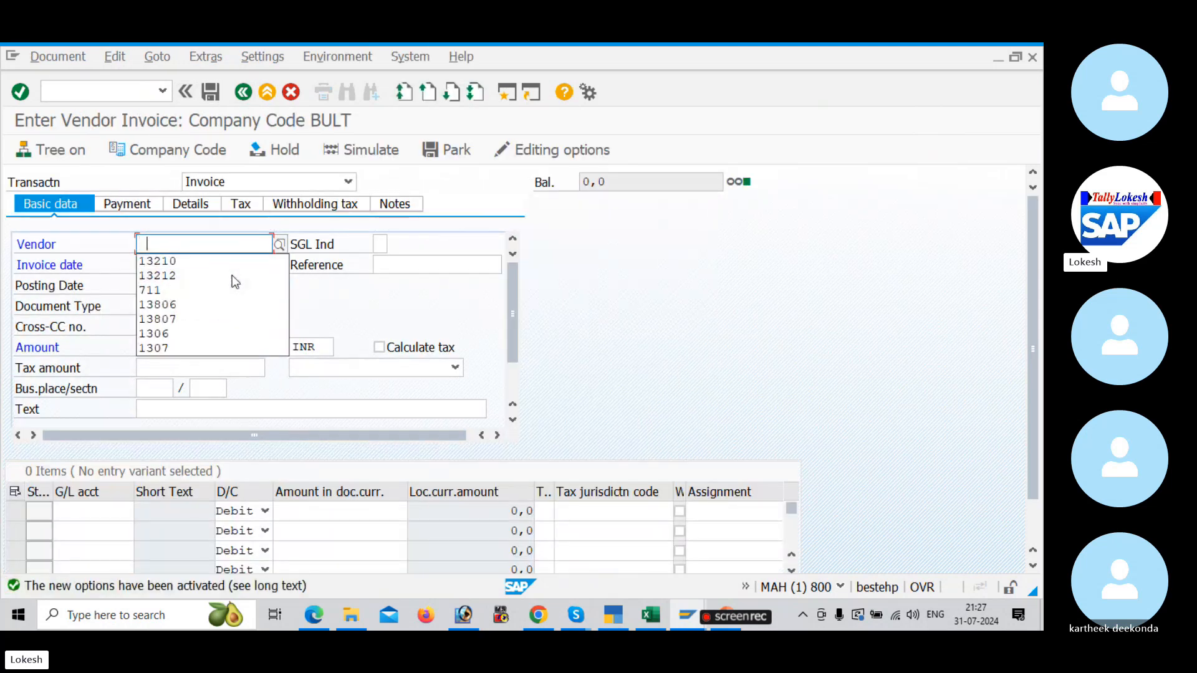
{"action": "left_click", "coordinate": [170, 263]}
{"action": "left_click", "coordinate": [167, 267]}
{"action": "left_click", "coordinate": [168, 277]}
{"action": "left_click", "coordinate": [381, 263]}
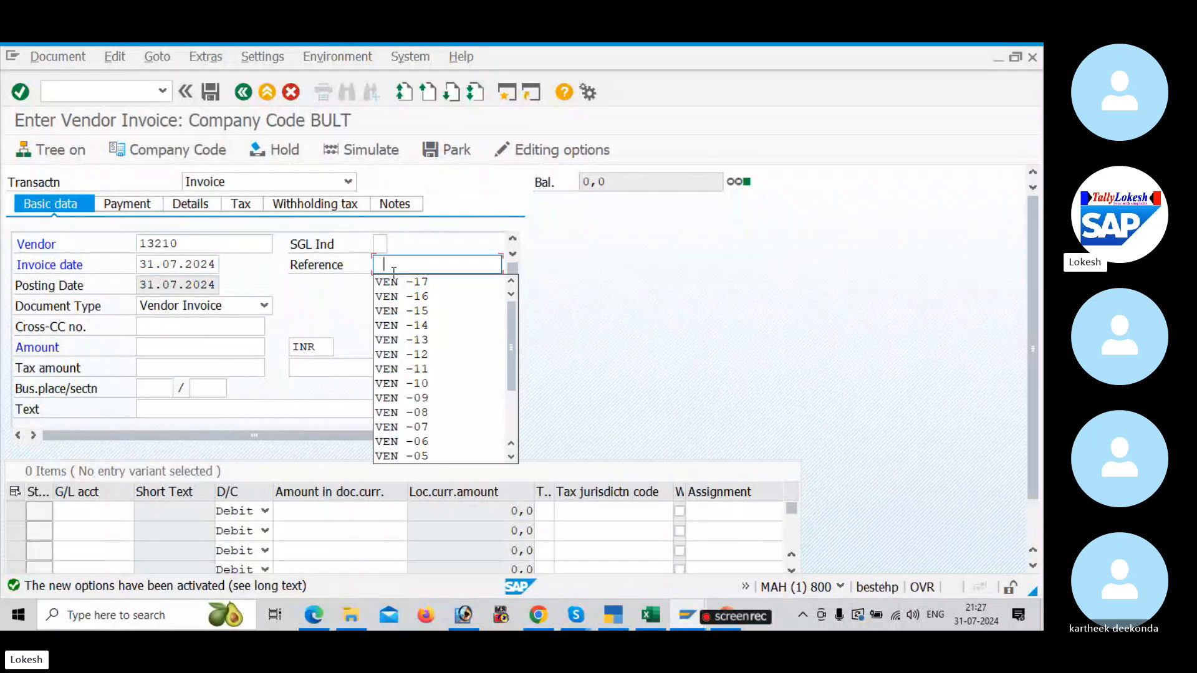
{"action": "left_click", "coordinate": [430, 276]}
{"action": "key", "text": "BackSpace"}
{"action": "type", "text": "8"}
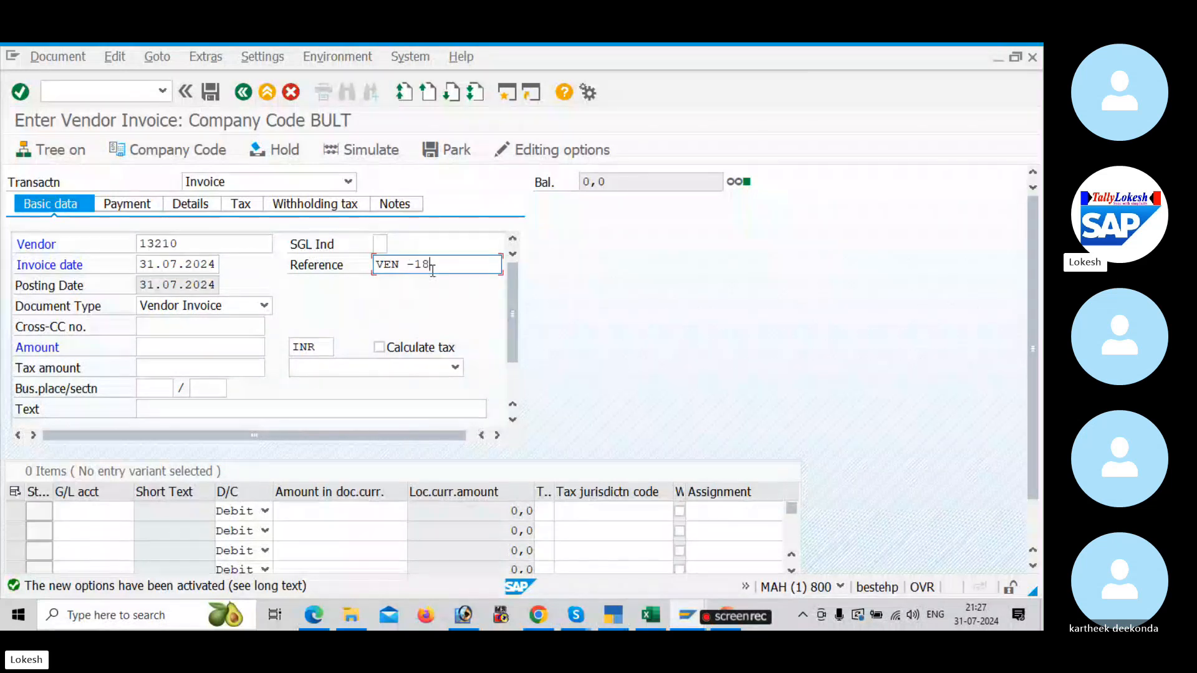
{"action": "left_click", "coordinate": [155, 404]}
{"action": "left_click", "coordinate": [171, 425]}
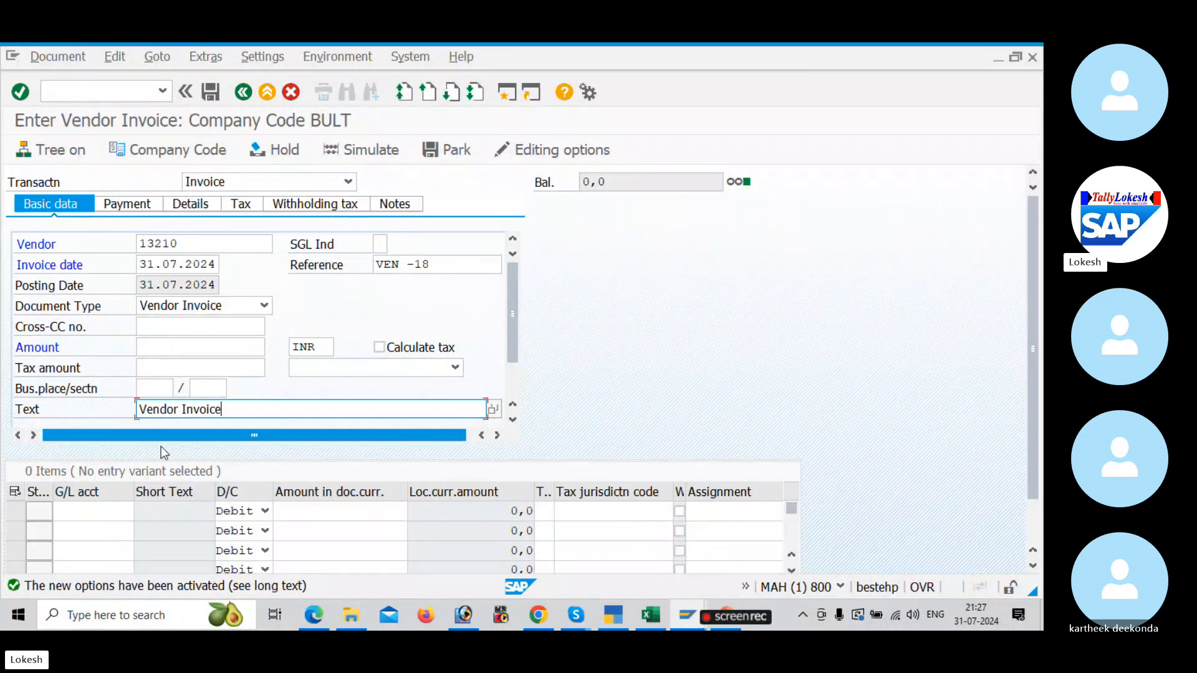
Step: Enter a debit line item for G/L account 400005 with amount 50000 and tax code B1
{"action": "left_click", "coordinate": [121, 513]}
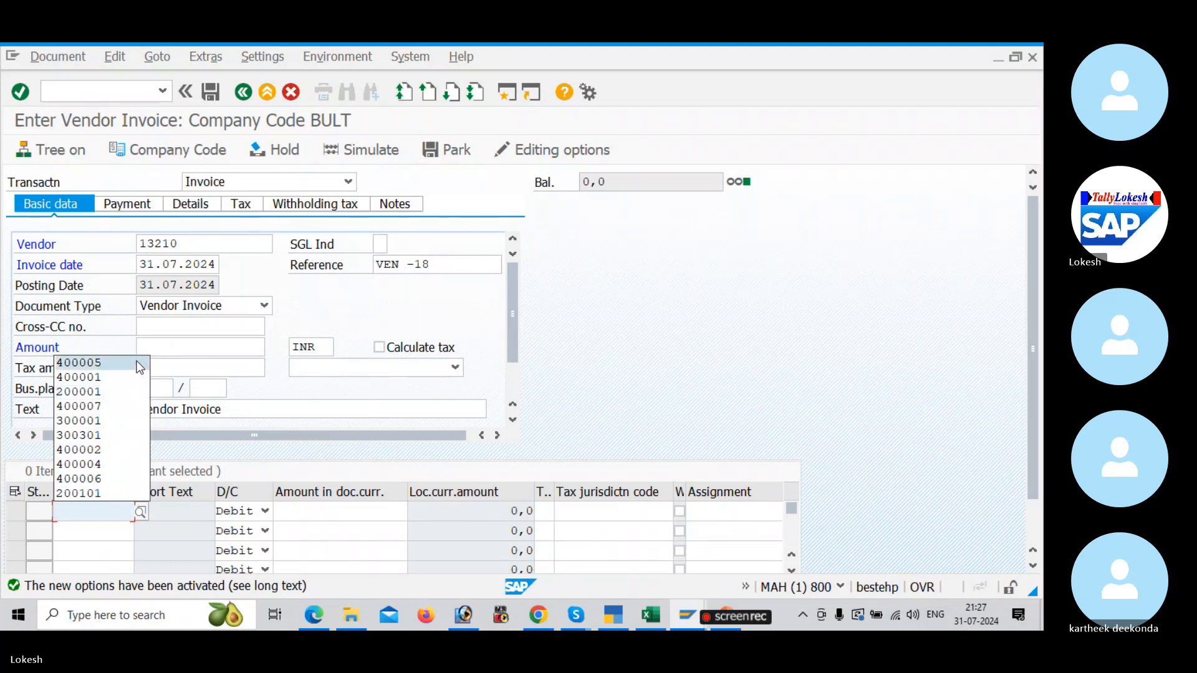
{"action": "left_click", "coordinate": [94, 365]}
{"action": "left_click", "coordinate": [324, 509]}
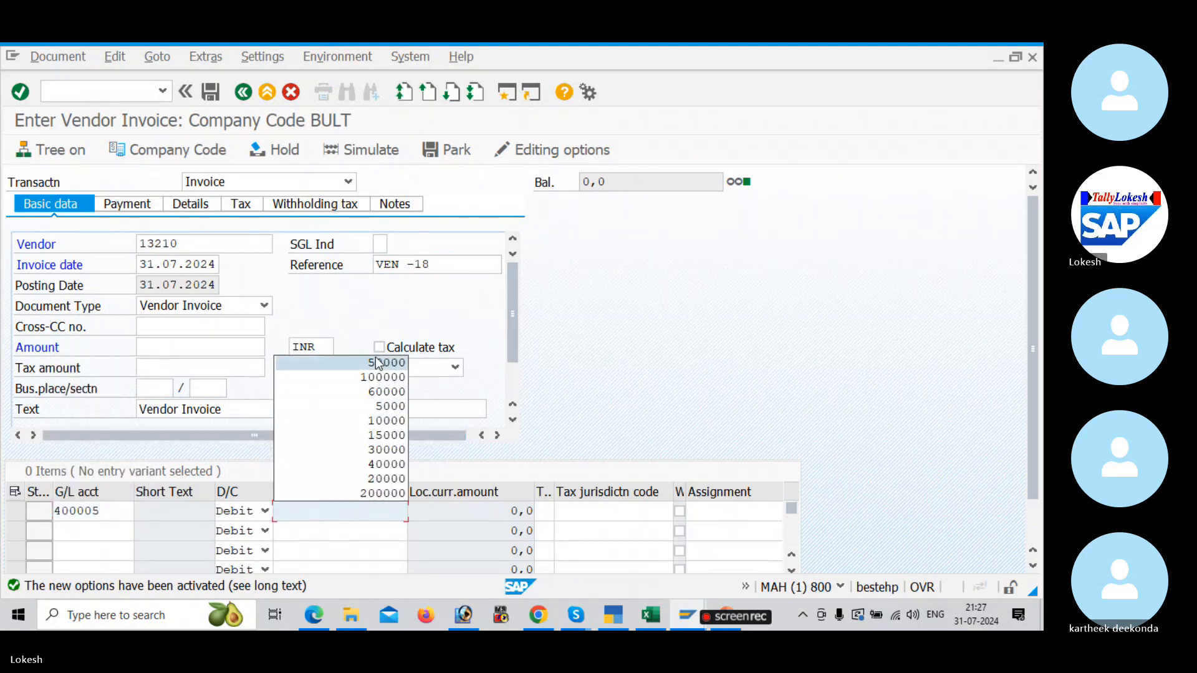
{"action": "left_click", "coordinate": [374, 362]}
{"action": "left_click", "coordinate": [544, 516]}
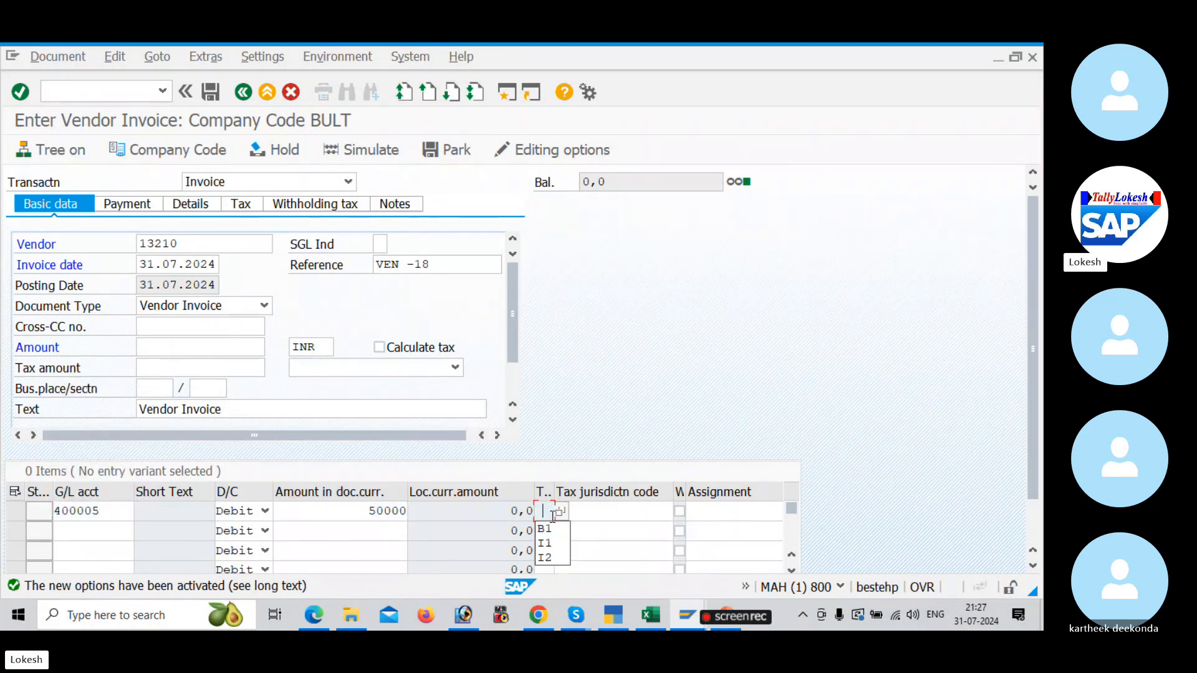
{"action": "left_click", "coordinate": [550, 528]}
Step: Set the line item's value date to 31.07.2024 and its text to "Purchase A/c", and confirm the entry
{"action": "left_click", "coordinate": [596, 518]}
{"action": "key", "text": "Tab"}
{"action": "key", "text": "Tab"}
{"action": "key", "text": "Tab"}
{"action": "key", "text": "space"}
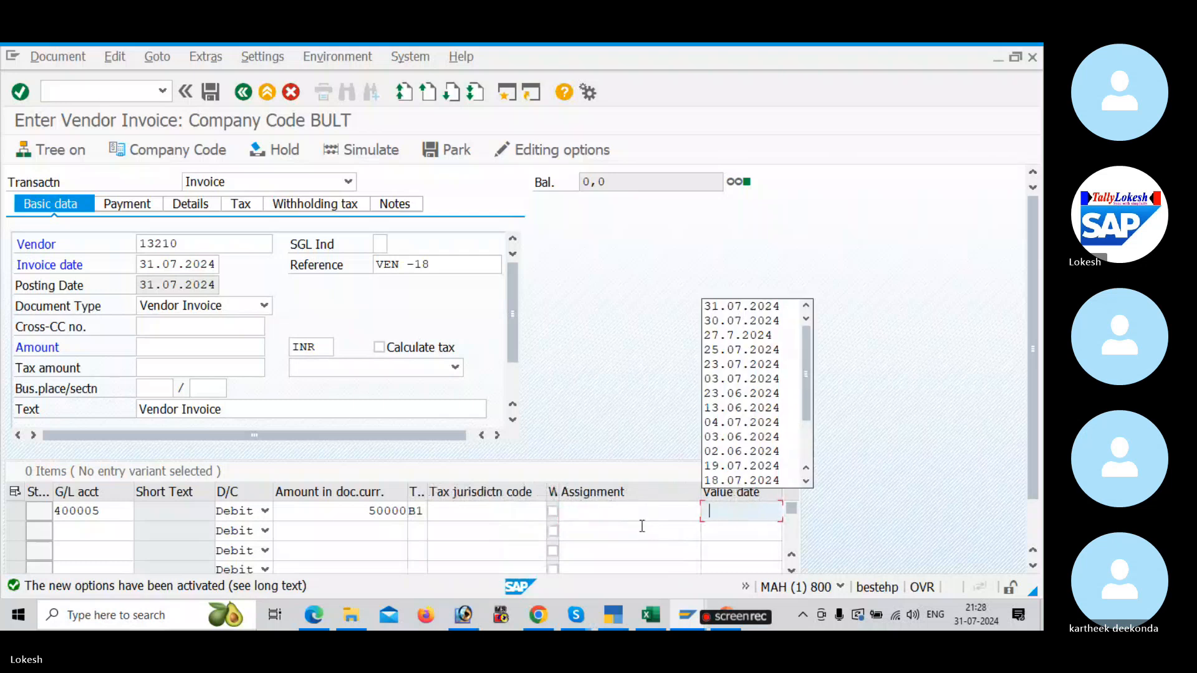
{"action": "left_click", "coordinate": [738, 309]}
{"action": "key", "text": "Tab"}
{"action": "key", "text": "space"}
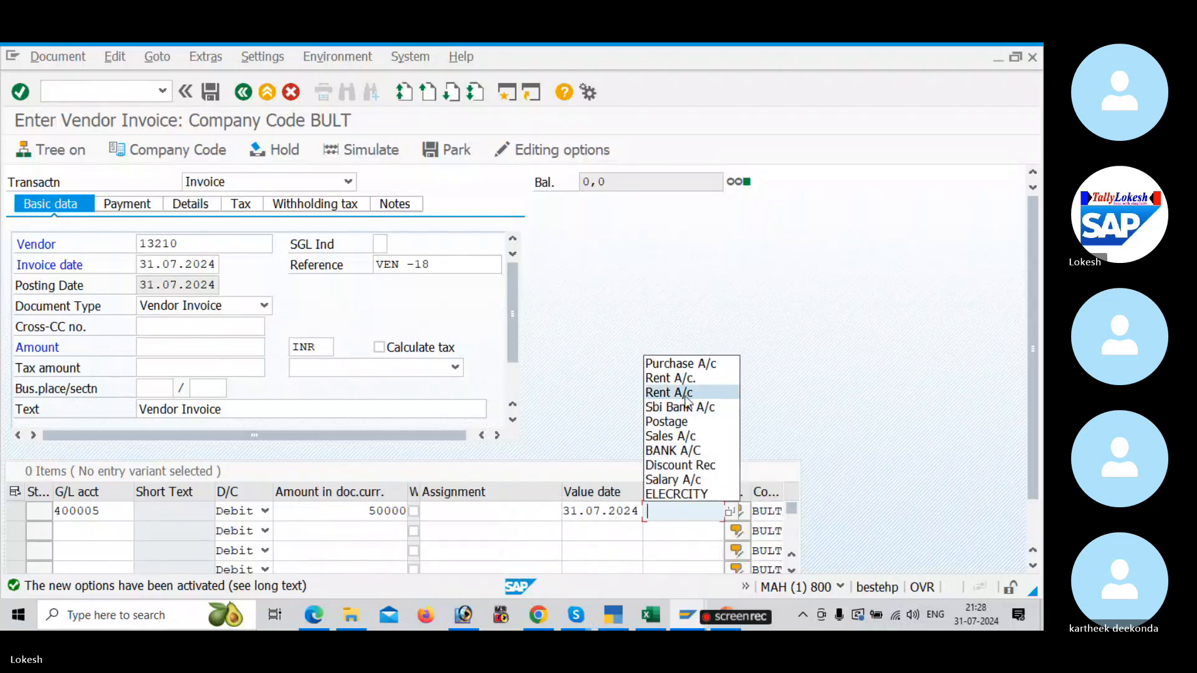
{"action": "left_click", "coordinate": [679, 360]}
{"action": "key", "text": "Return"}
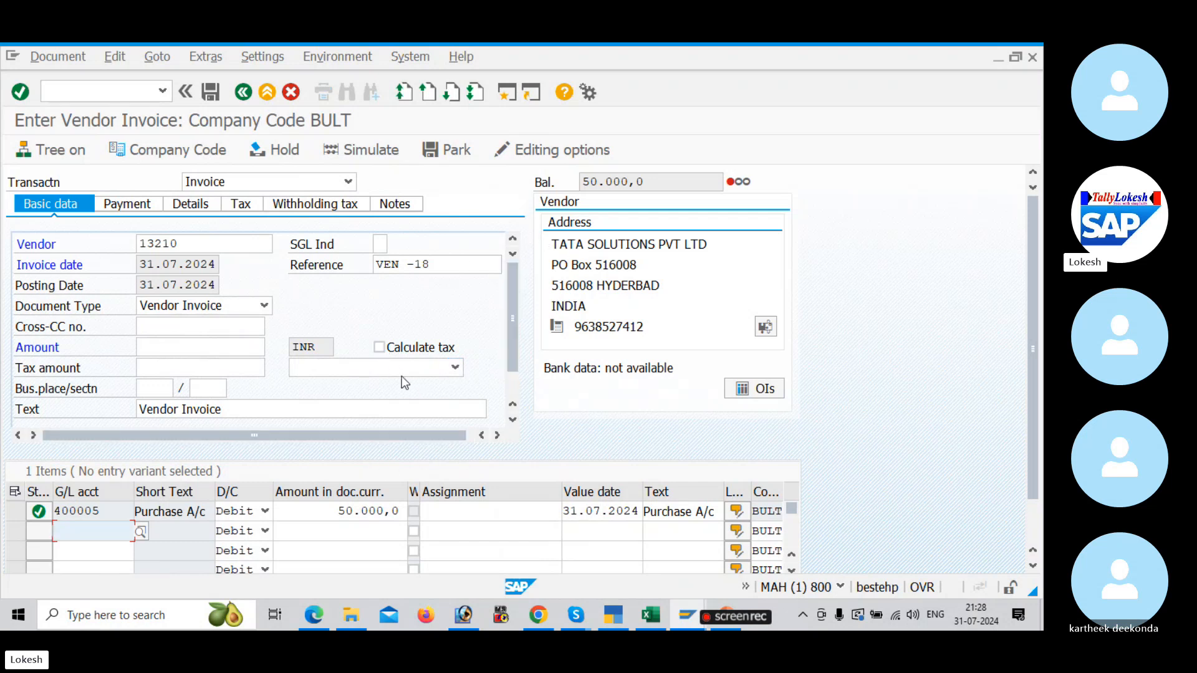
Step: Turn on Calculate tax for the vendor invoice and choose tax code B1 for BULT input CGST and SGST
{"action": "left_click", "coordinate": [380, 349]}
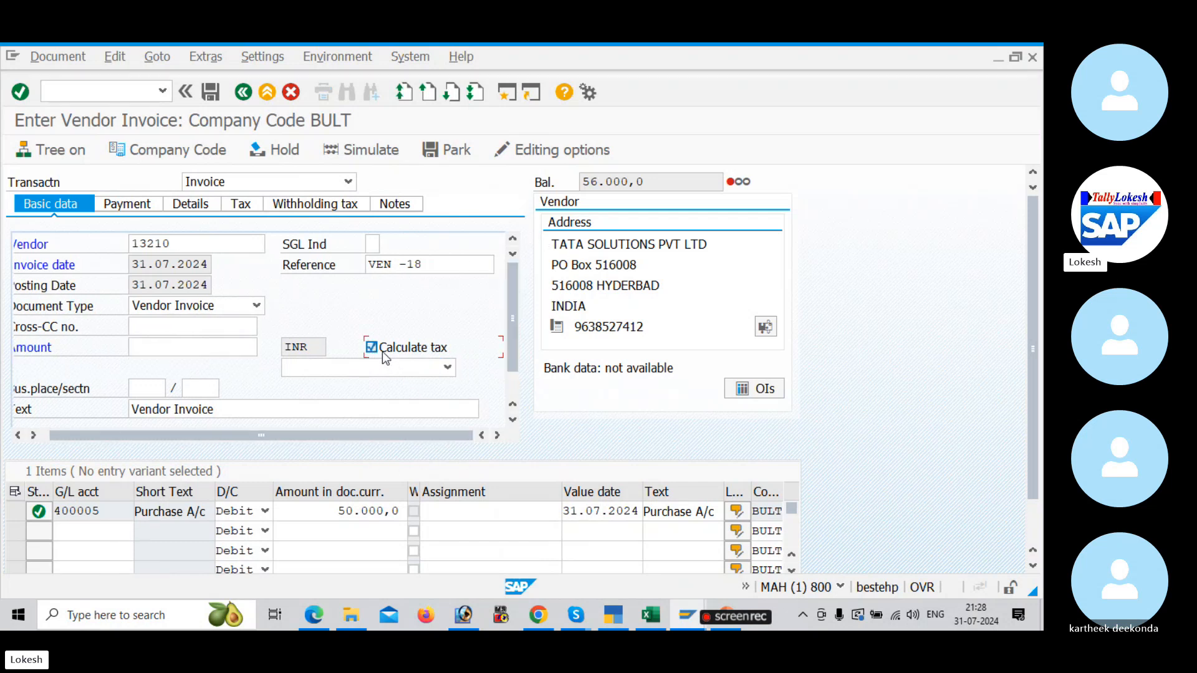
{"action": "left_click", "coordinate": [448, 369]}
{"action": "left_click", "coordinate": [433, 387]}
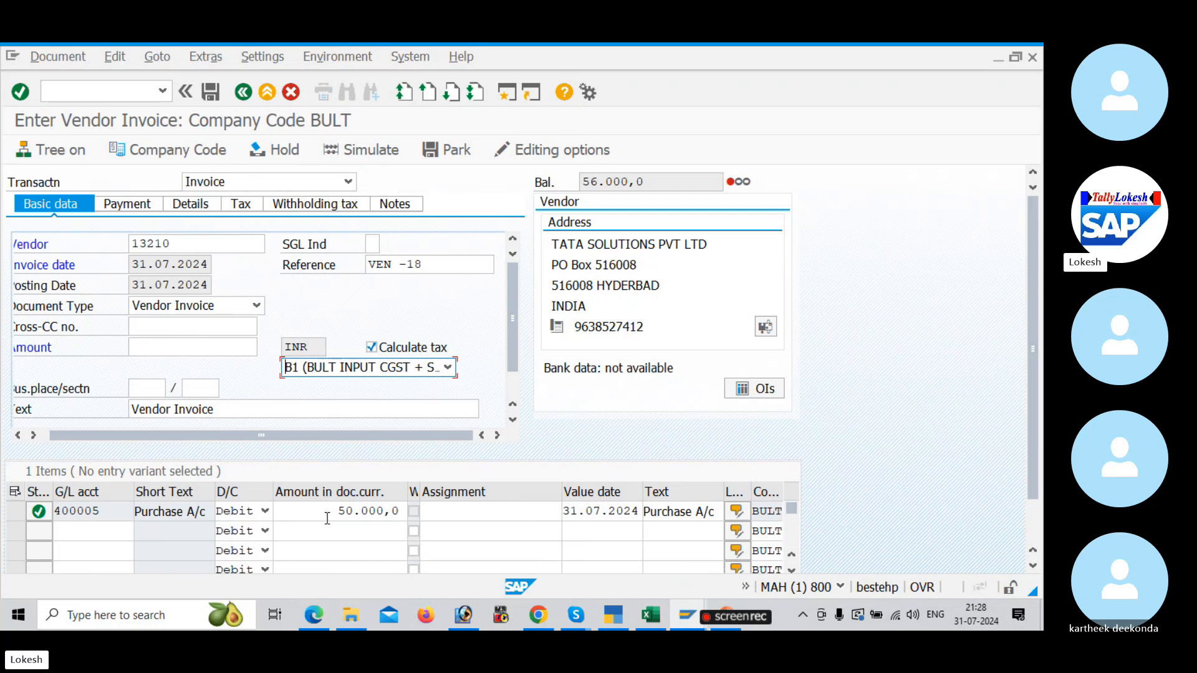
Step: Copy the balance of 56.000,0 into the vendor invoice's amount and open its tax data
{"action": "left_click_drag", "start_coordinate": [328, 517], "coordinate": [407, 509]}
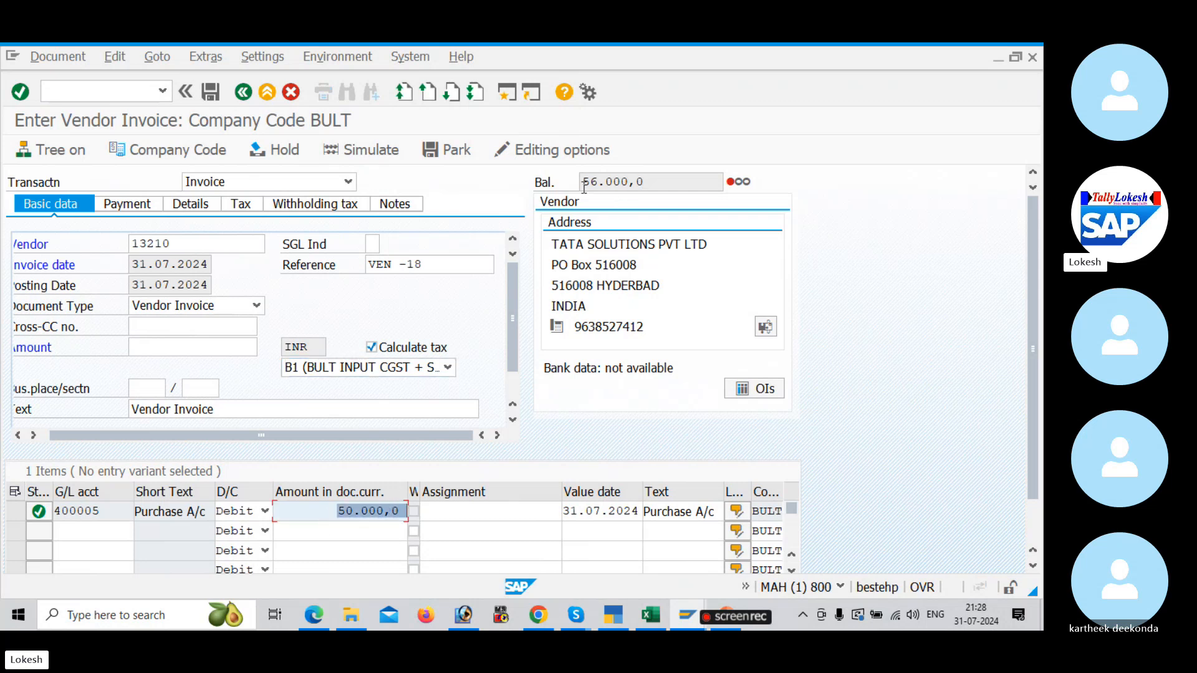
{"action": "left_click_drag", "start_coordinate": [652, 182], "coordinate": [580, 182]}
{"action": "key", "text": "ctrl+c"}
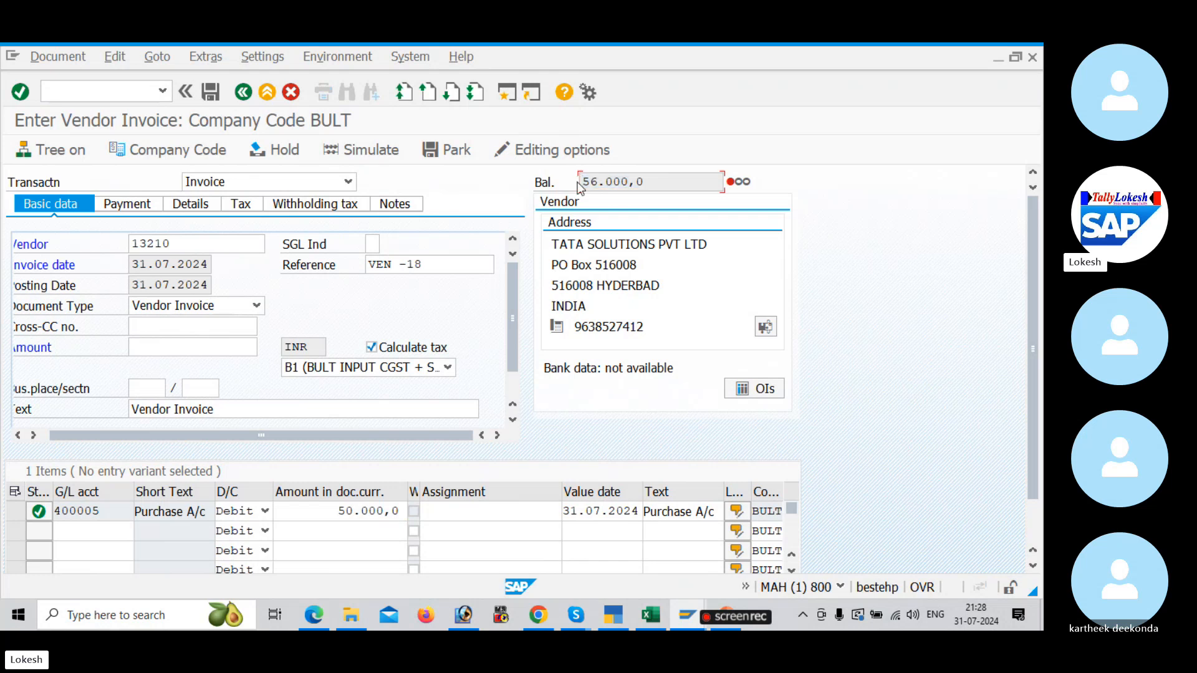
{"action": "left_click", "coordinate": [173, 349]}
{"action": "key", "text": "ctrl+v"}
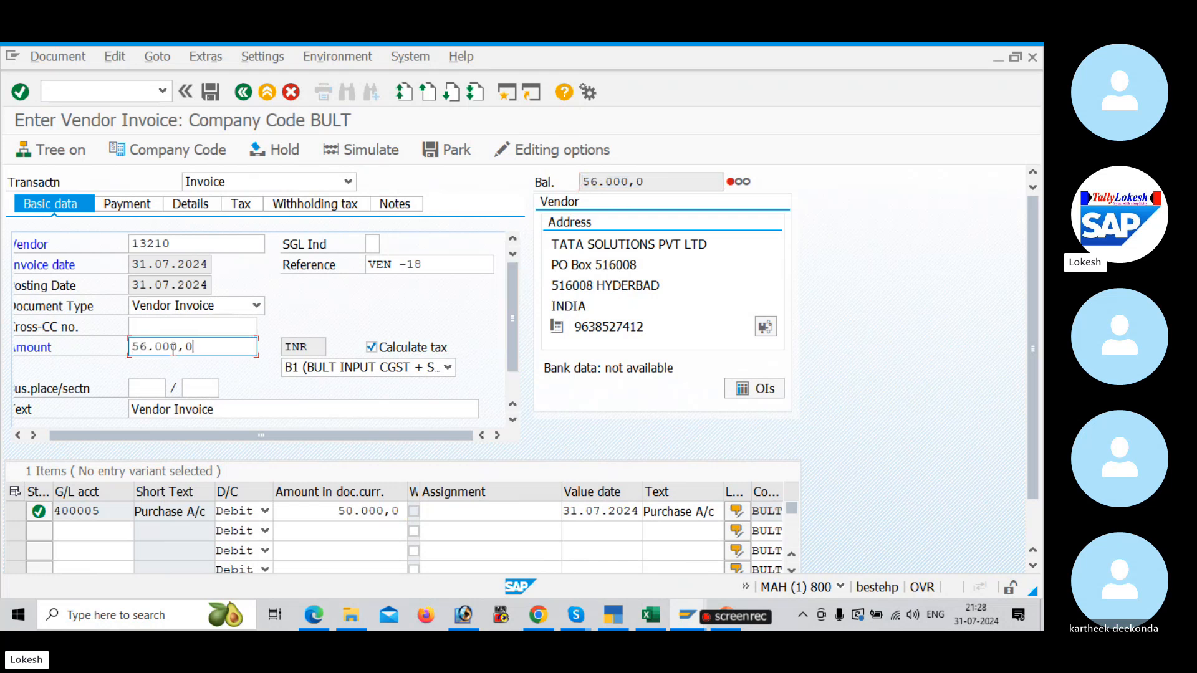
{"action": "left_click", "coordinate": [240, 204]}
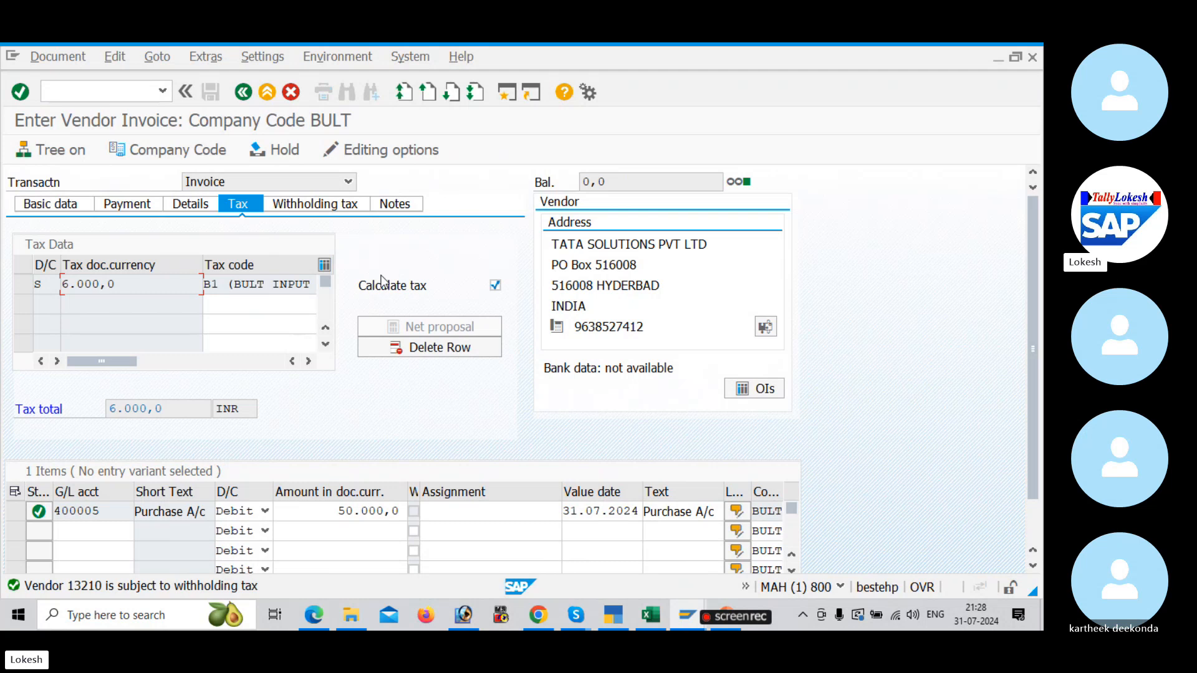
Step: Clear the withholding tax codes for both rent types on the invoice and return to its basic data
{"action": "left_click", "coordinate": [338, 203]}
{"action": "key", "text": "BackSpace"}
{"action": "key", "text": "BackSpace"}
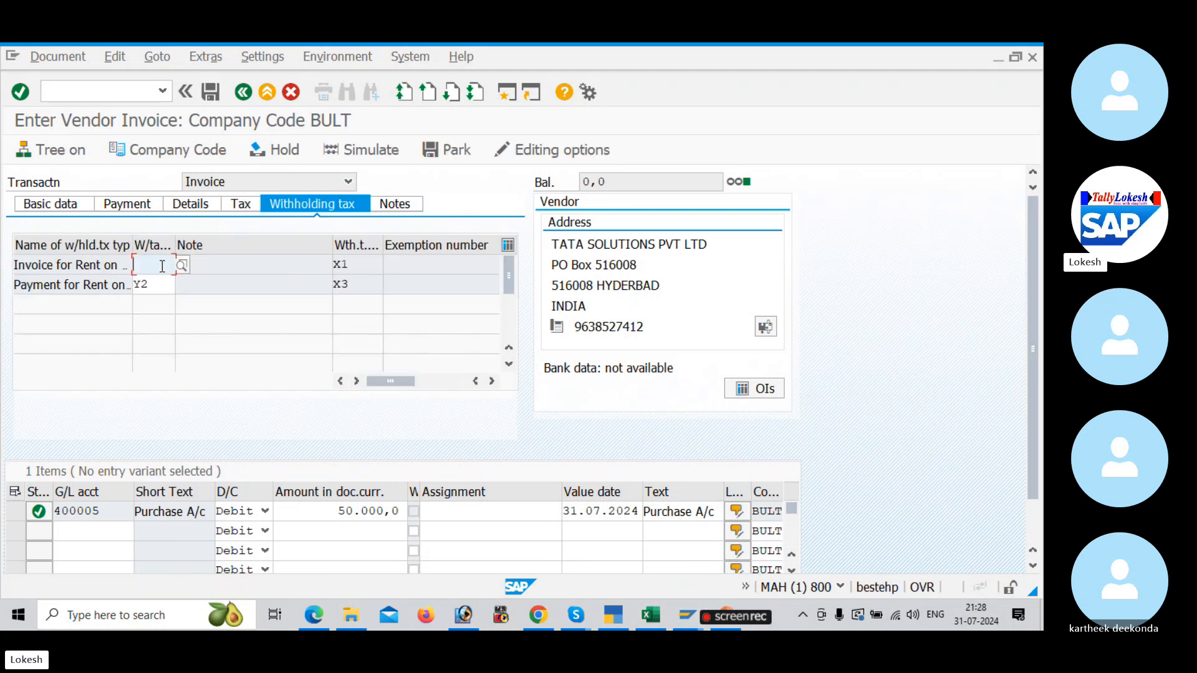
{"action": "left_click", "coordinate": [160, 282]}
{"action": "key", "text": "BackSpace"}
{"action": "key", "text": "BackSpace"}
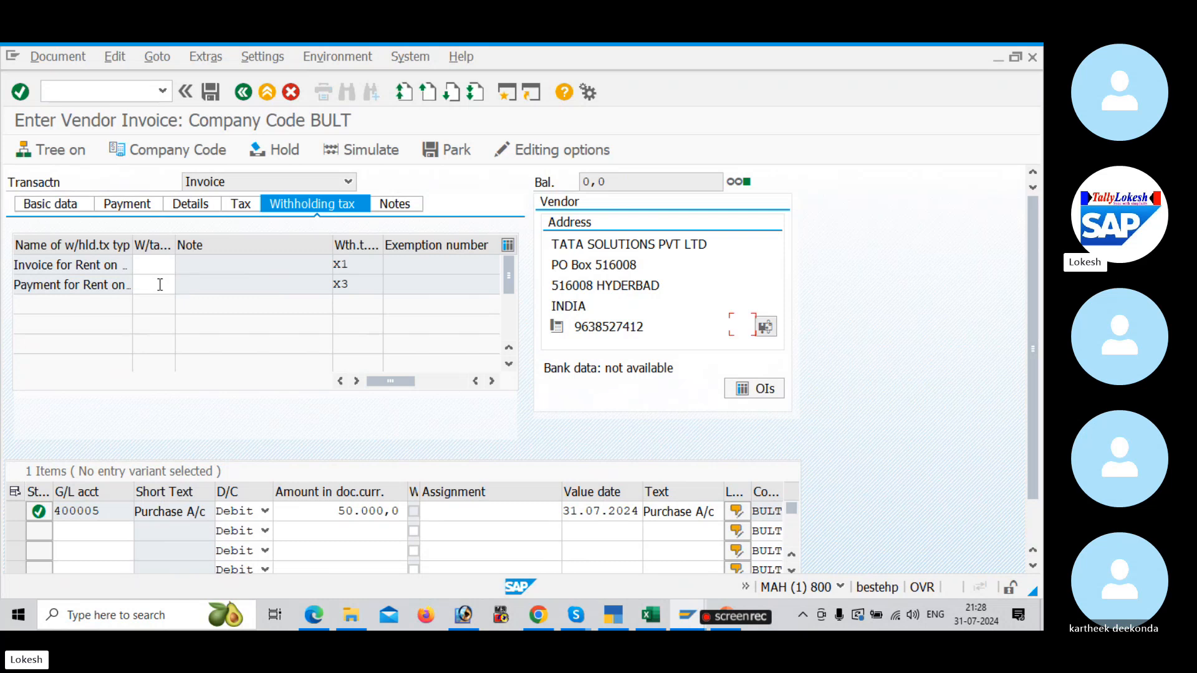
{"action": "left_click", "coordinate": [62, 207]}
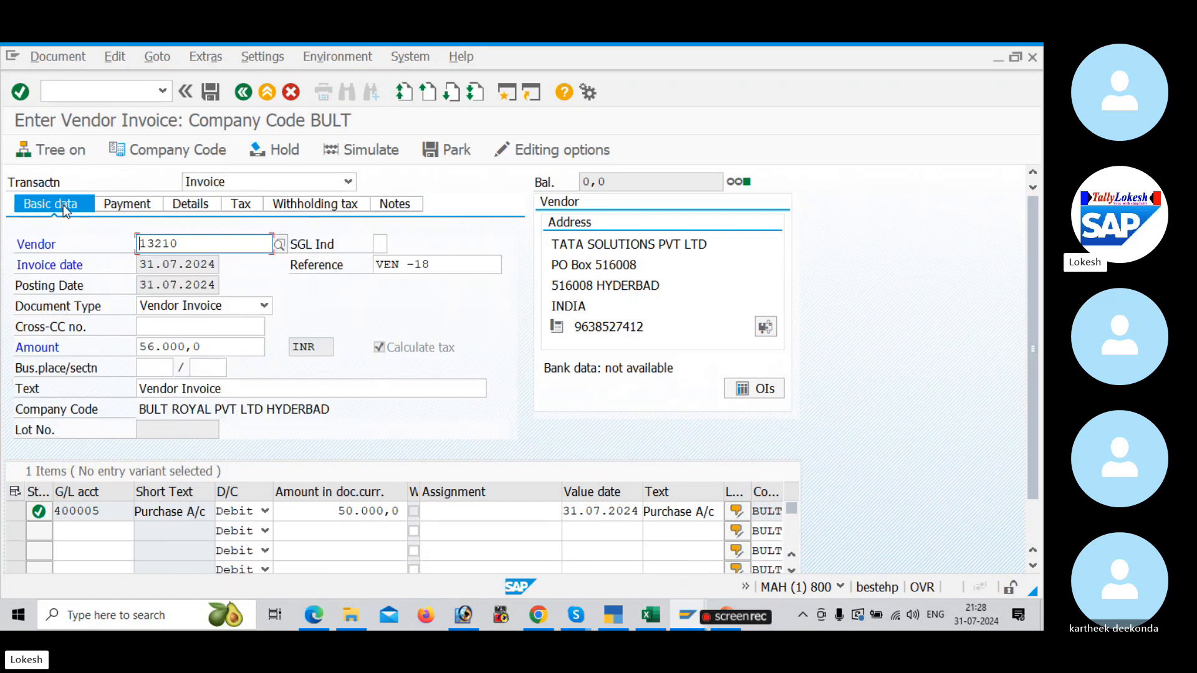
Step: Simulate the invoice and give the Input CGST line item value date 31.07.2024 and text "Input CGST"
{"action": "left_click", "coordinate": [367, 151]}
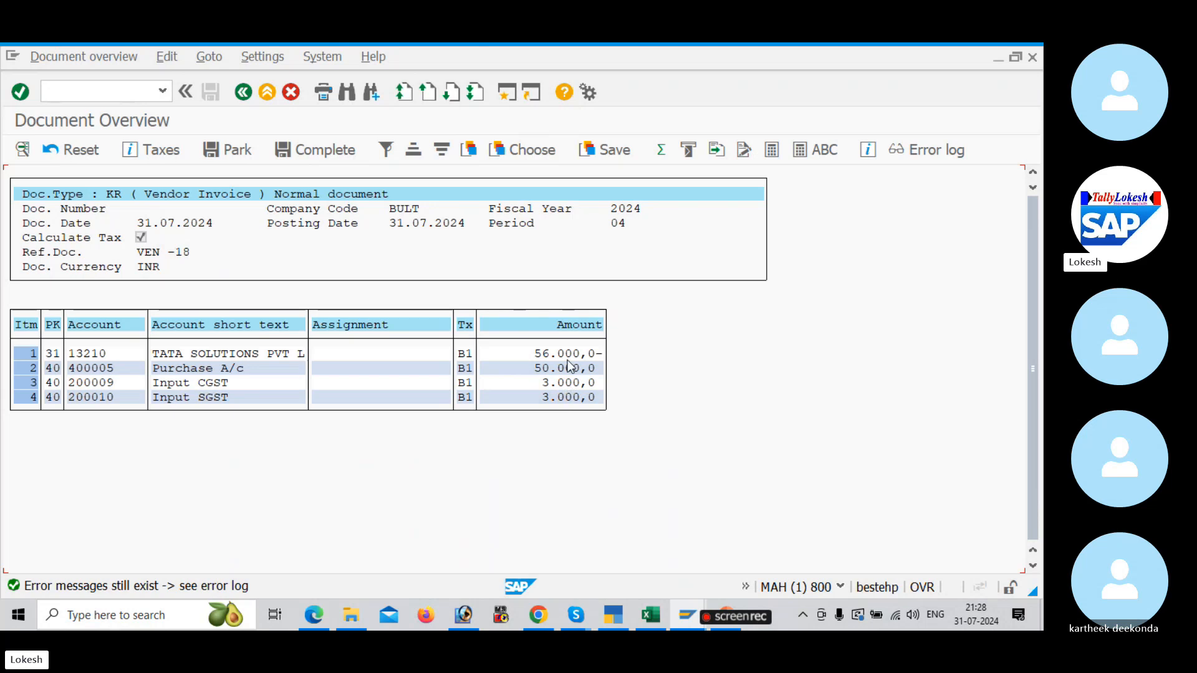
{"action": "double_click", "coordinate": [234, 383]}
{"action": "left_click", "coordinate": [178, 409]}
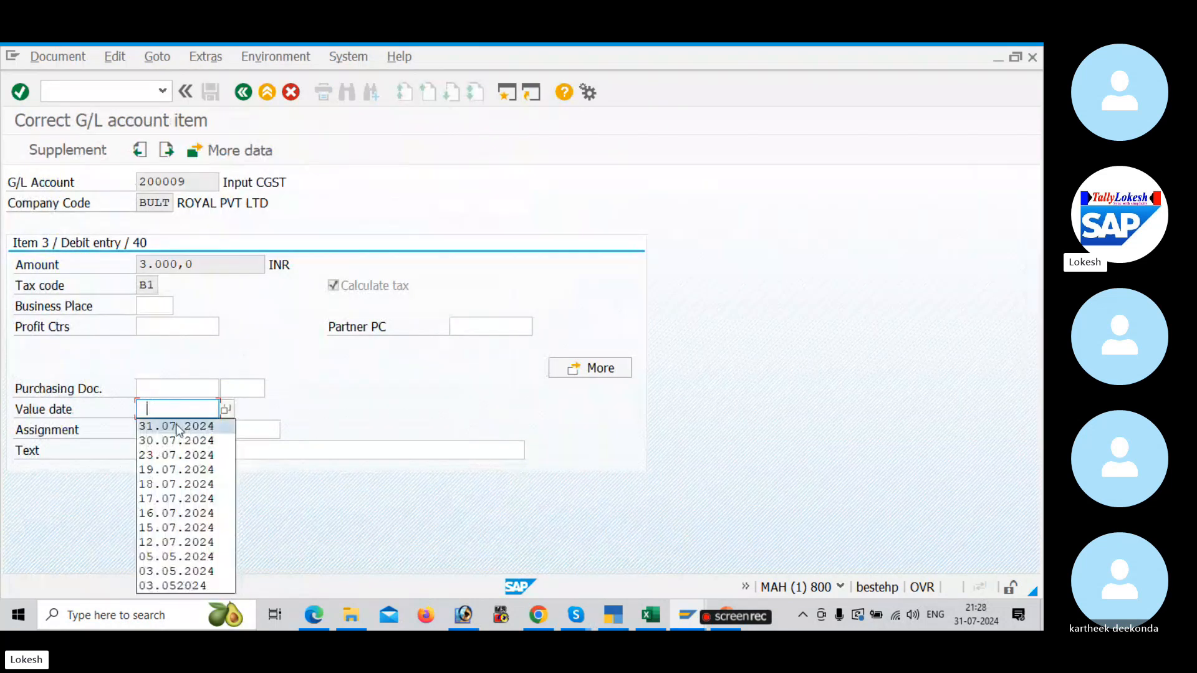
{"action": "left_click", "coordinate": [178, 427]}
{"action": "left_click", "coordinate": [173, 450]}
{"action": "left_click", "coordinate": [173, 469]}
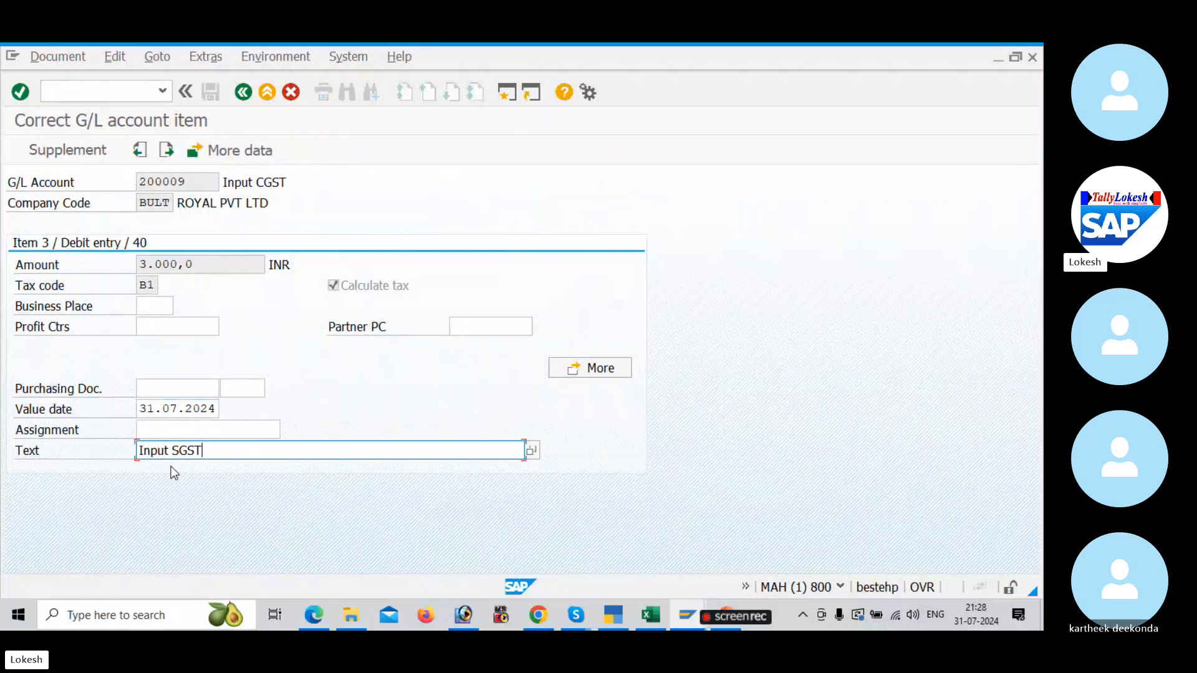
{"action": "left_click_drag", "start_coordinate": [215, 448], "coordinate": [91, 440]}
{"action": "key", "text": "BackSpace"}
{"action": "left_click", "coordinate": [195, 484]}
{"action": "left_click", "coordinate": [244, 91]}
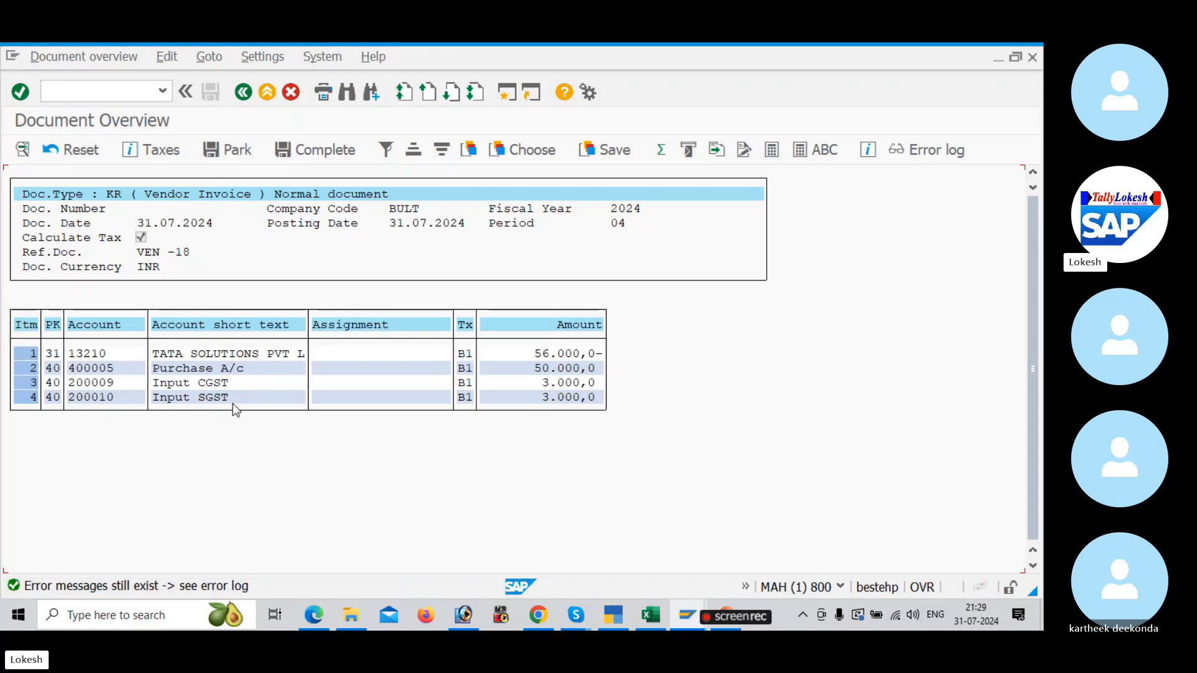
Step: Give the Input SGST line item value date 31.07.2024 and text "Input SGST", and post the invoice
{"action": "double_click", "coordinate": [234, 406]}
{"action": "left_click", "coordinate": [168, 409]}
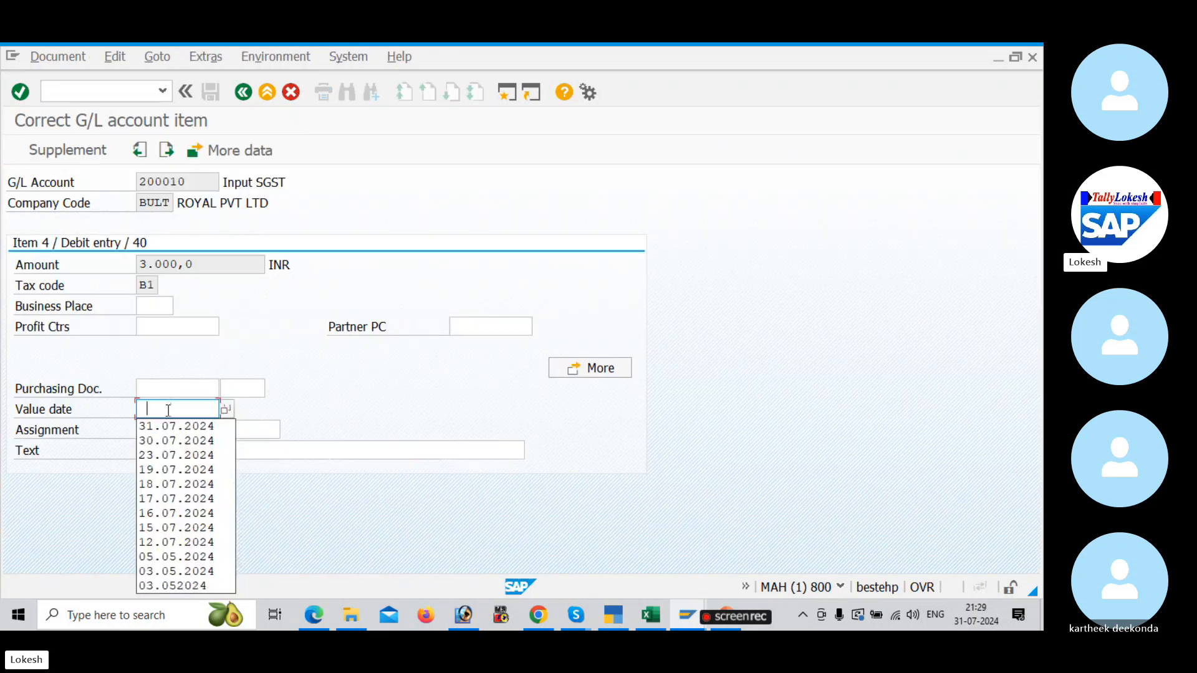
{"action": "left_click", "coordinate": [169, 425]}
{"action": "left_click", "coordinate": [159, 453]}
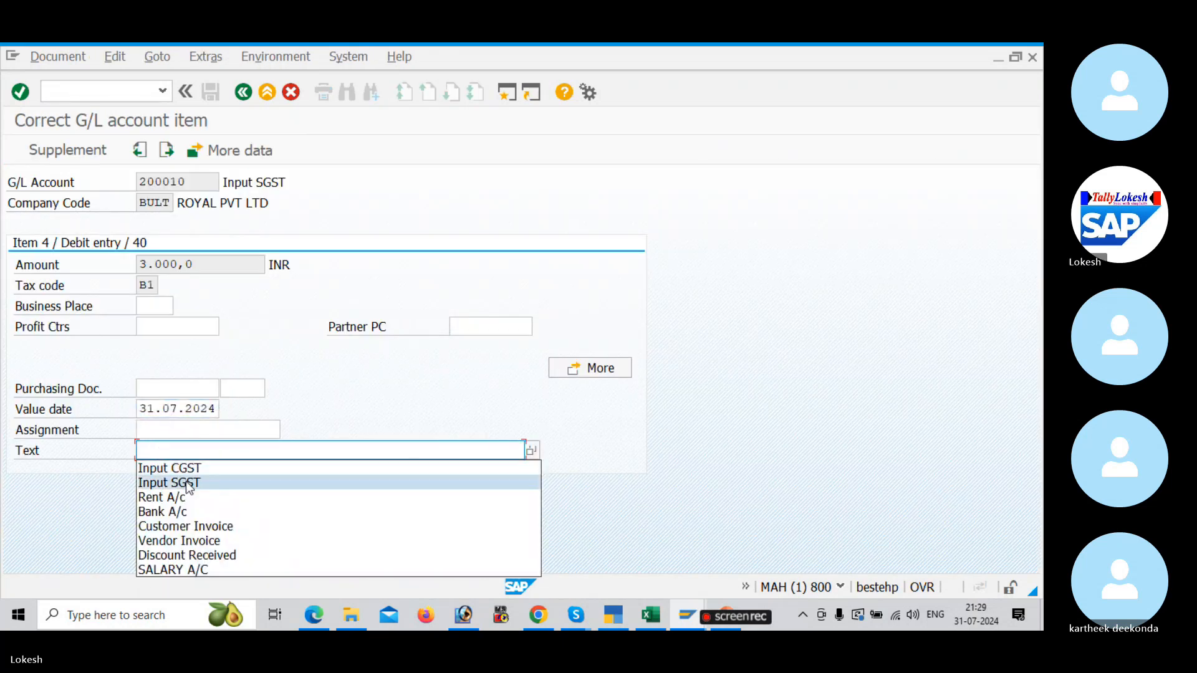
{"action": "left_click", "coordinate": [175, 484]}
{"action": "left_click", "coordinate": [243, 93]}
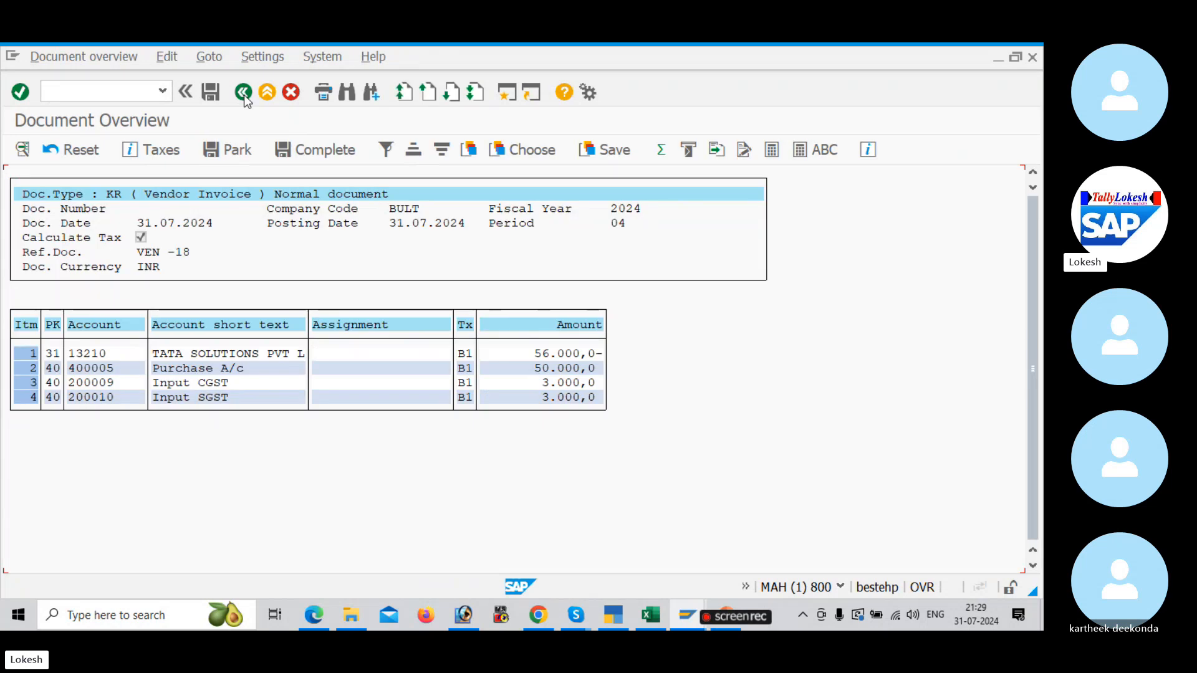
{"action": "left_click", "coordinate": [211, 93]}
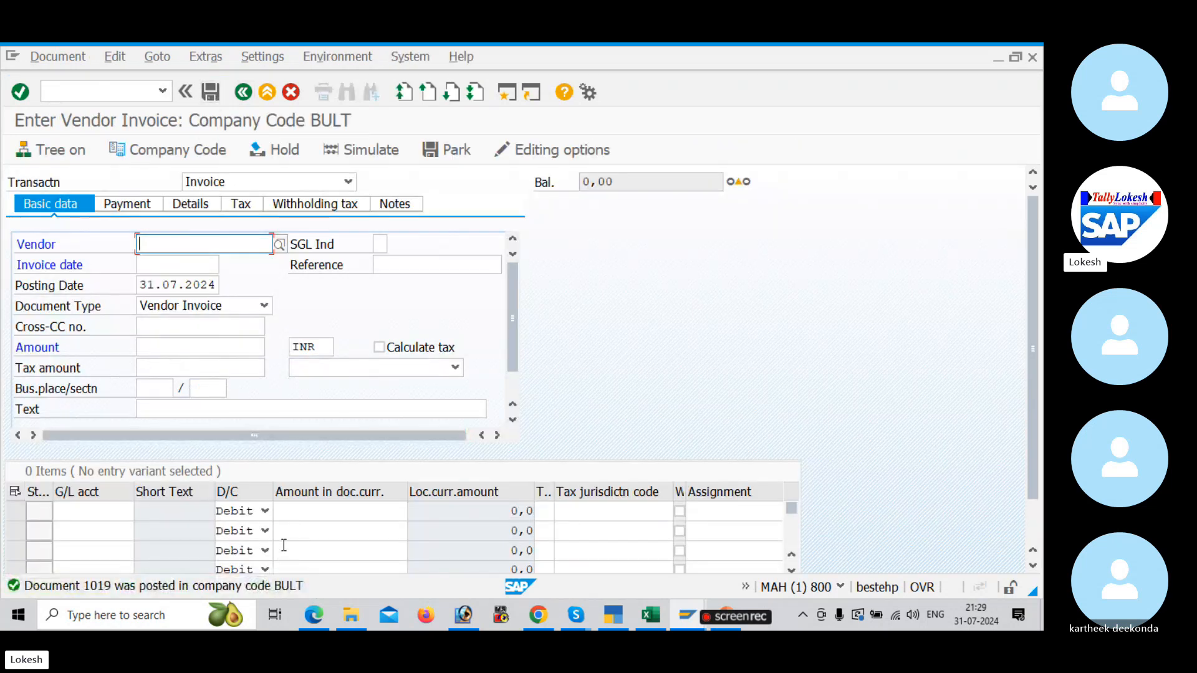
Step: Switch to the vendor line item display for TATA SOLUTIONS PVT LTD and refresh the list
{"action": "key", "text": "alt+Tab"}
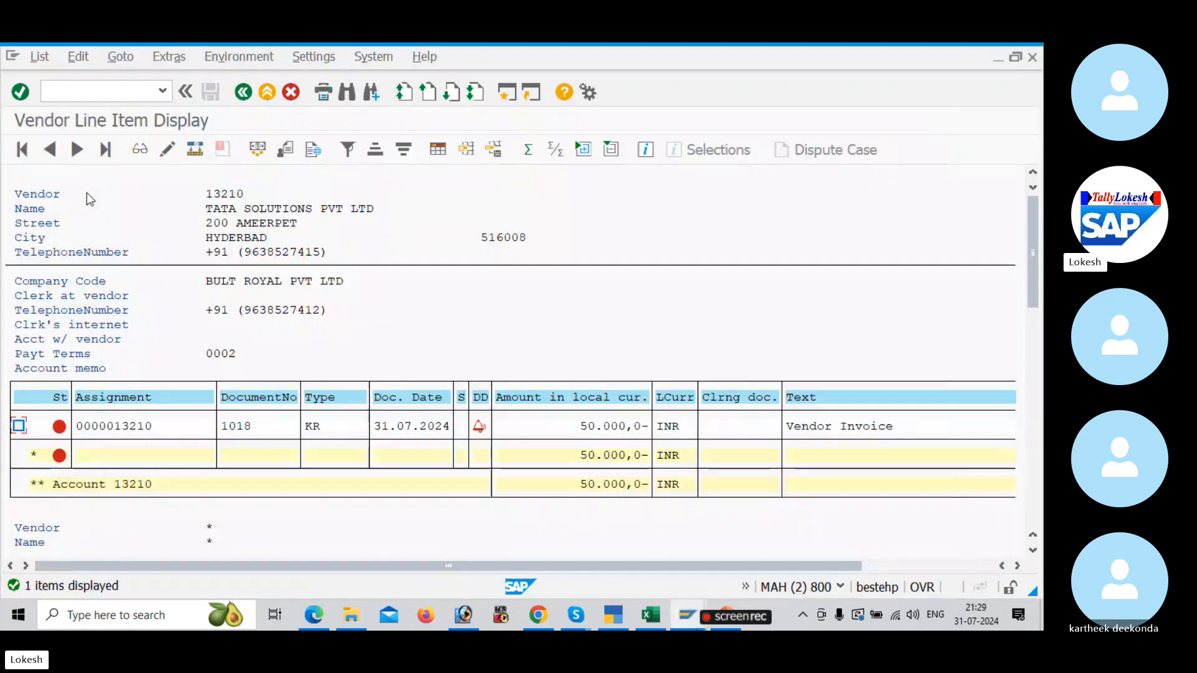
{"action": "left_click", "coordinate": [37, 57]}
{"action": "left_click", "coordinate": [63, 99]}
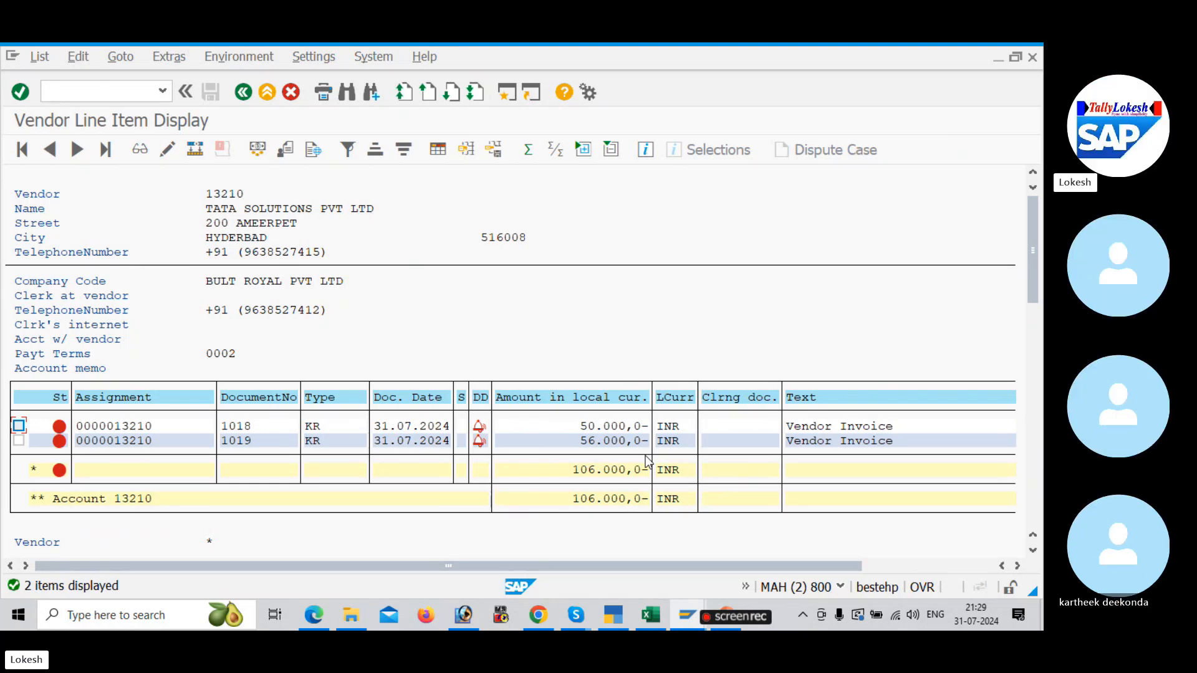
Step: Set payment method 3 on the 50.000,0 vendor invoice's line item and save the change
{"action": "double_click", "coordinate": [171, 428]}
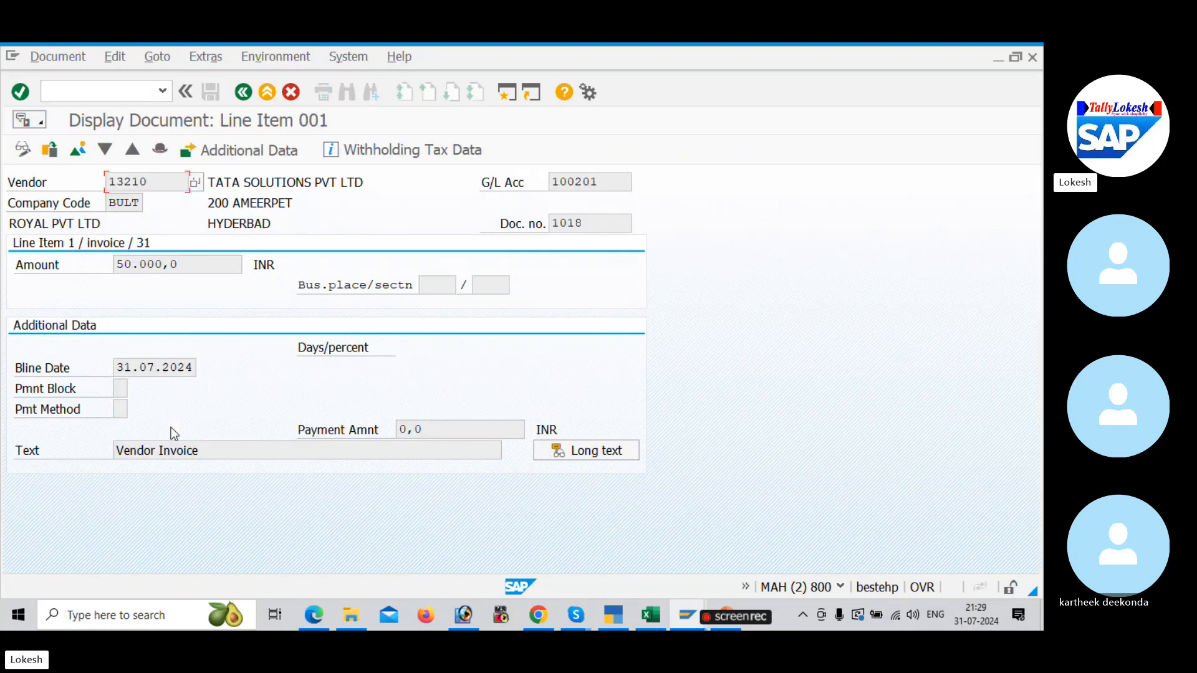
{"action": "left_click", "coordinate": [22, 149]}
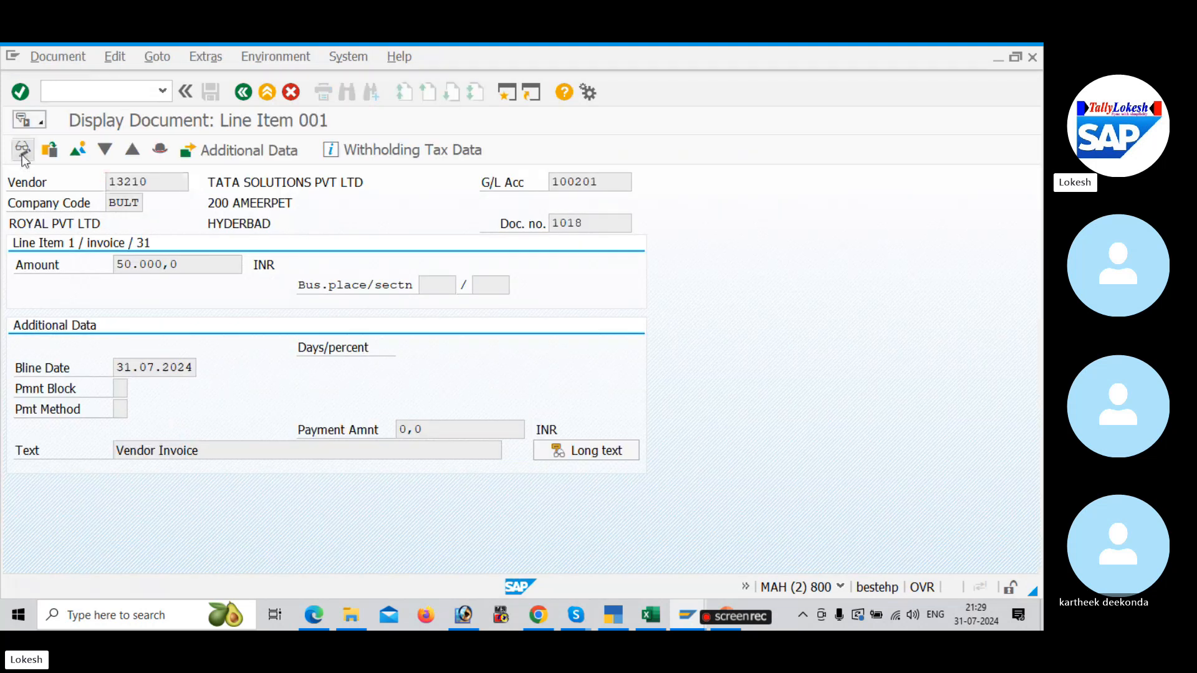
{"action": "left_click", "coordinate": [124, 409]}
{"action": "type", "text": "3"}
{"action": "key", "text": "Tab"}
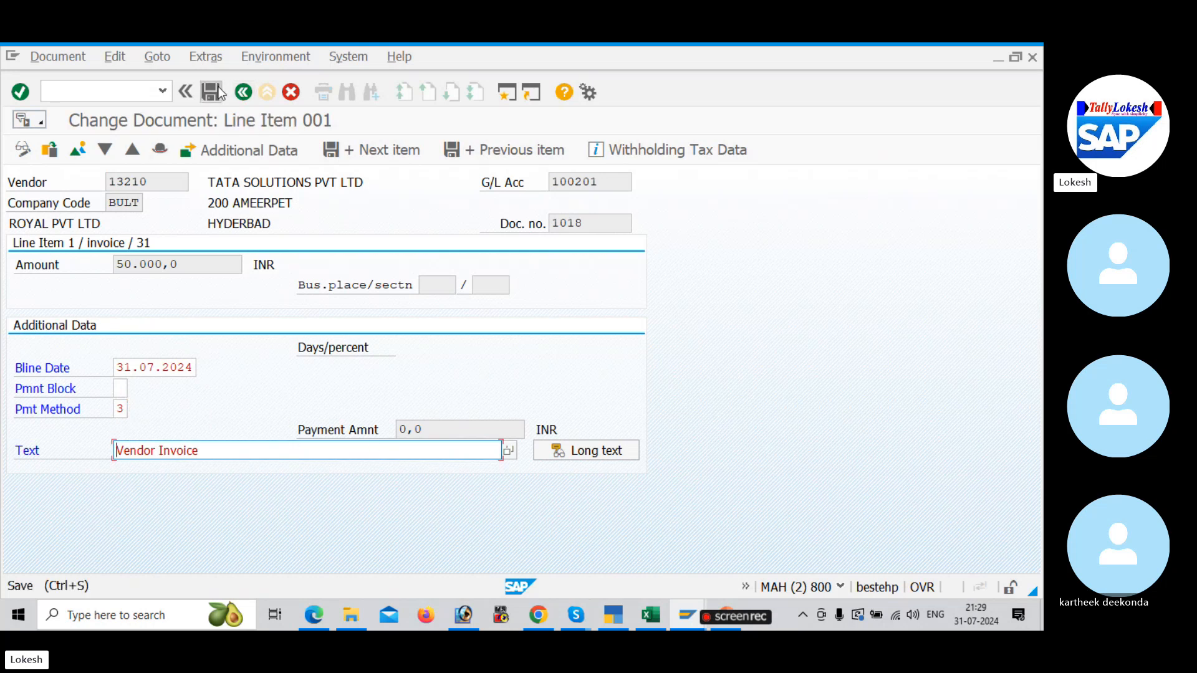
{"action": "left_click", "coordinate": [211, 93]}
Step: Set payment method 3 on the 56.000,0 vendor invoice's line item and save it
{"action": "double_click", "coordinate": [152, 443]}
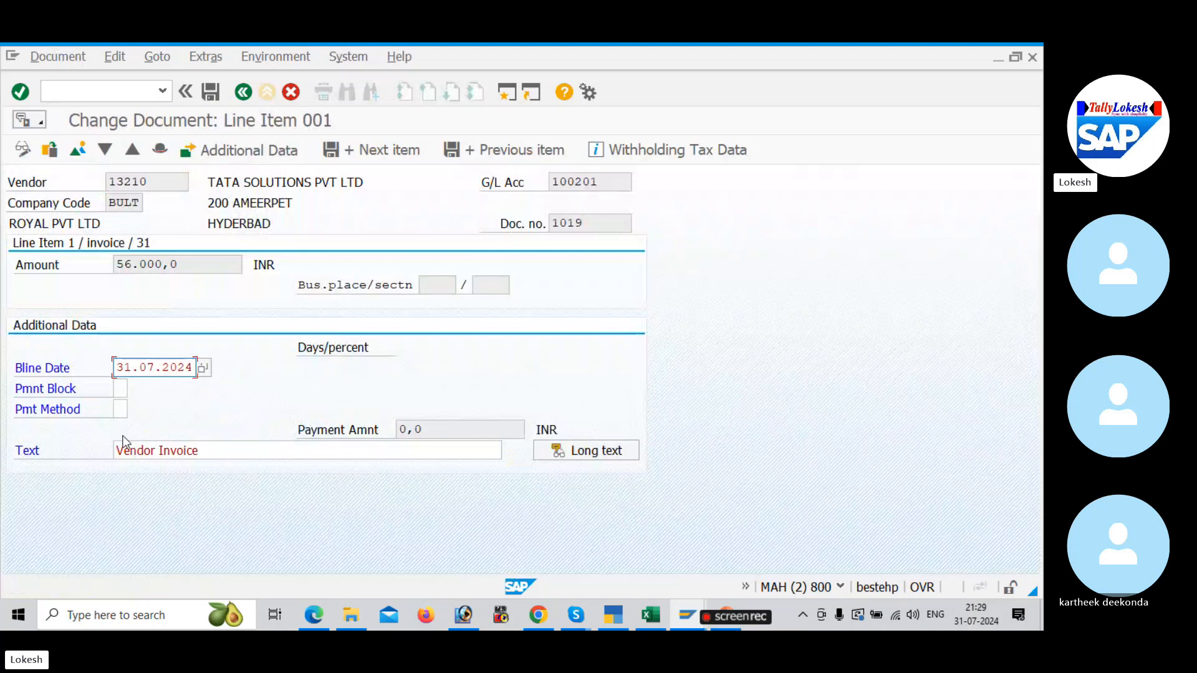
{"action": "left_click", "coordinate": [121, 410]}
{"action": "left_click", "coordinate": [132, 427]}
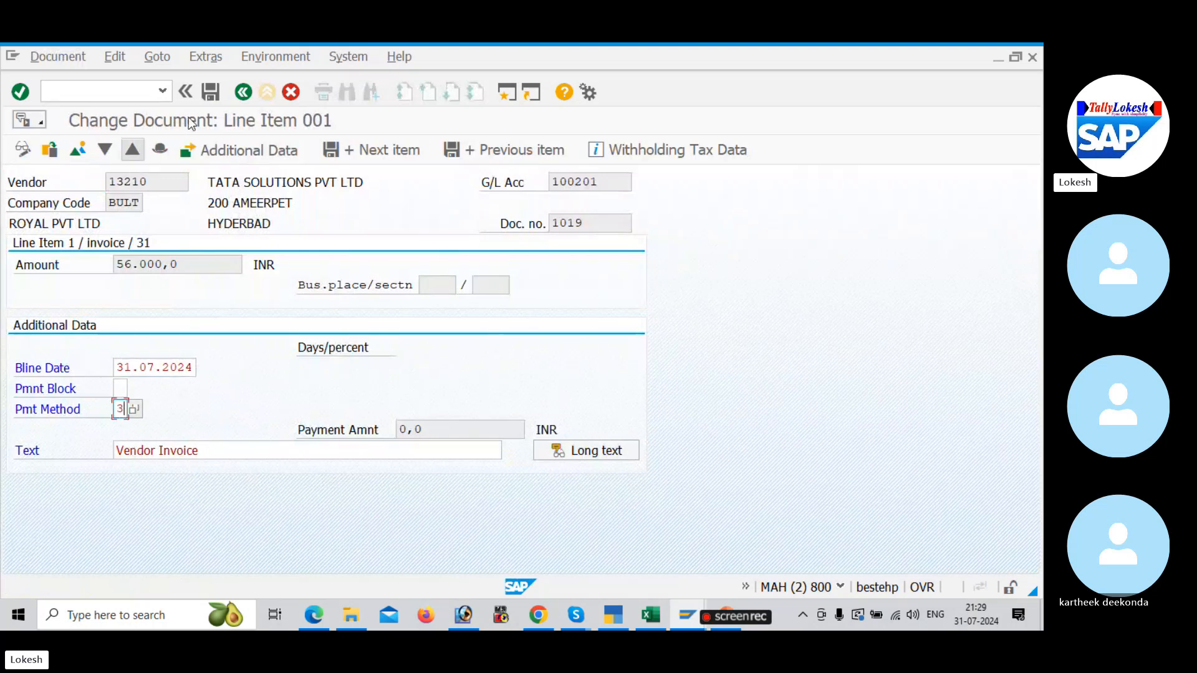
{"action": "left_click", "coordinate": [212, 93]}
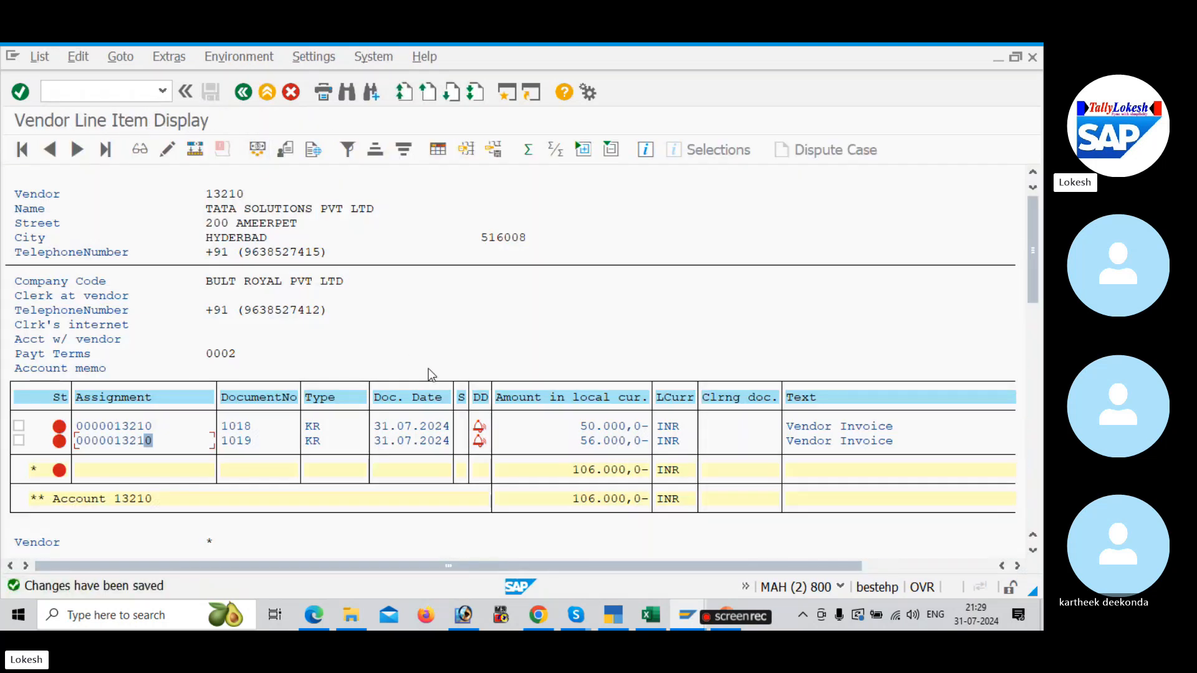
Step: Look up the payment run's transaction code in the With Holding Tax workbook's GST sheet and return to the SAP vendor invoice entry
{"action": "key", "text": "alt+Tab"}
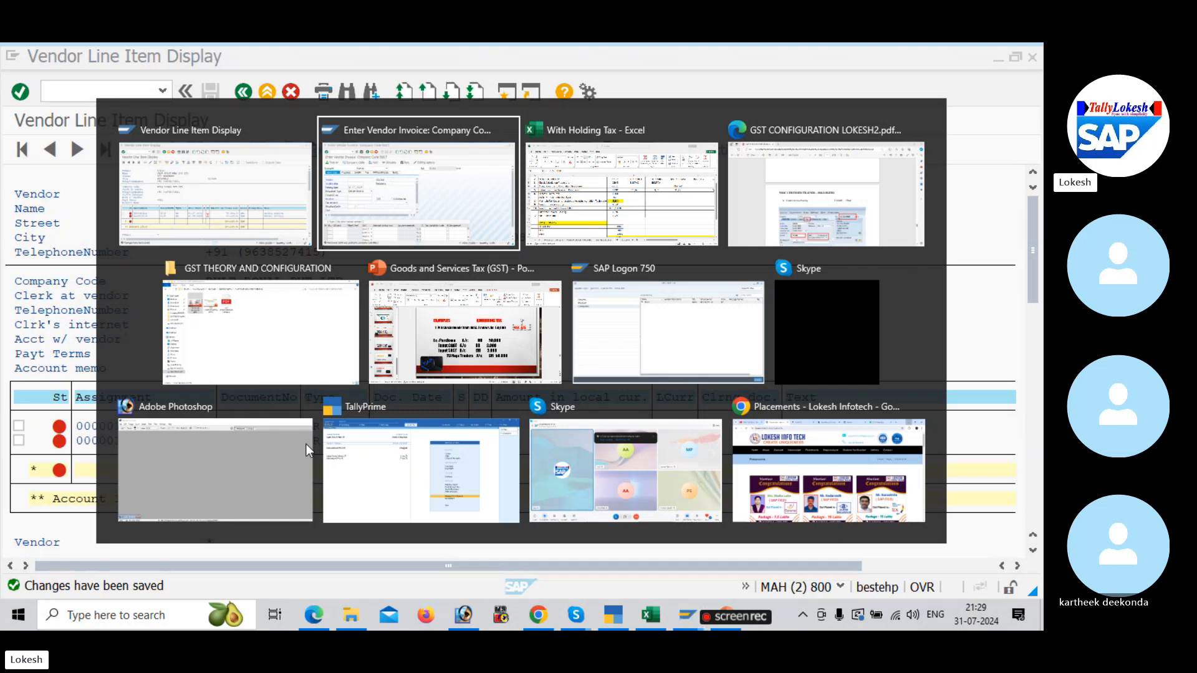
{"action": "key", "text": "alt+Tab"}
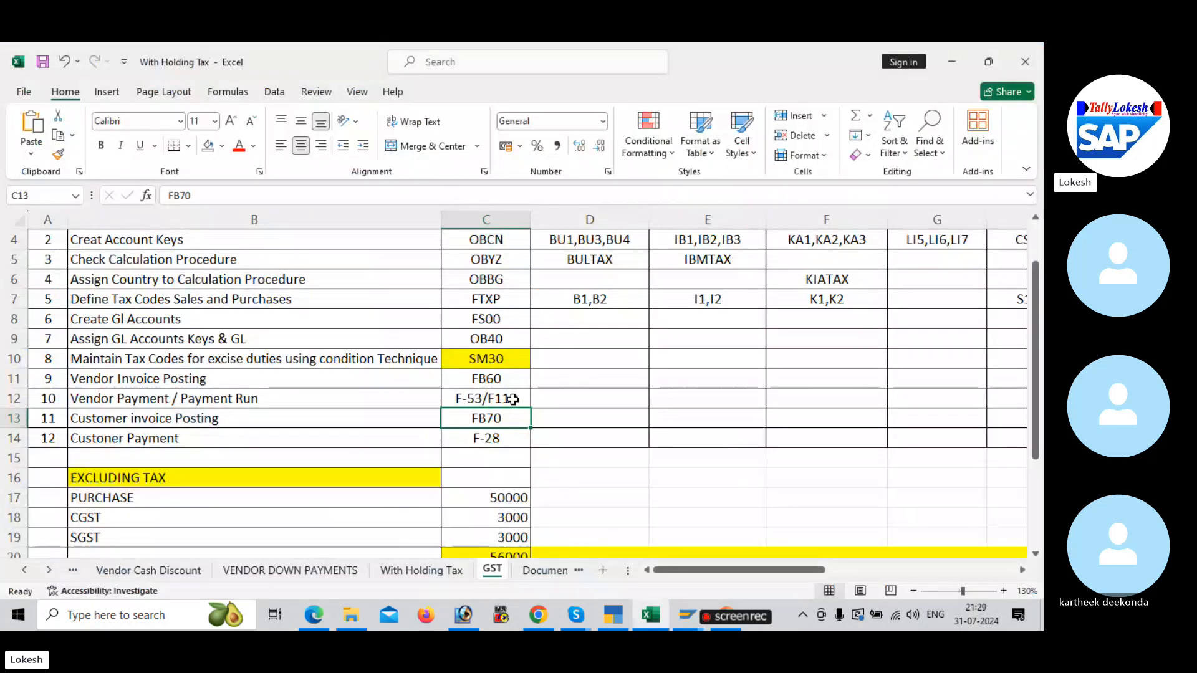
{"action": "key", "text": "alt+Tab"}
{"action": "key", "text": "alt+Tab"}
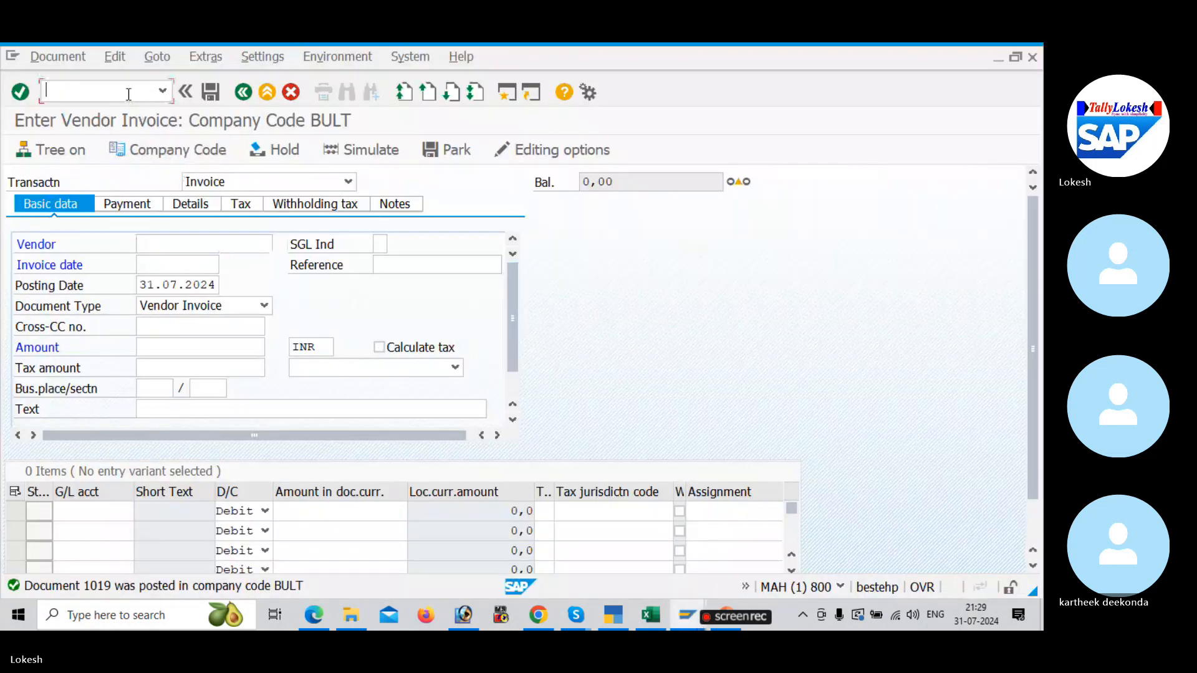
Step: Open automatic payment transaction F110 and enter run date 31.07.2024 and identification BU55
{"action": "type", "text": "/NF110"}
{"action": "key", "text": "Return"}
{"action": "left_click", "coordinate": [212, 201]}
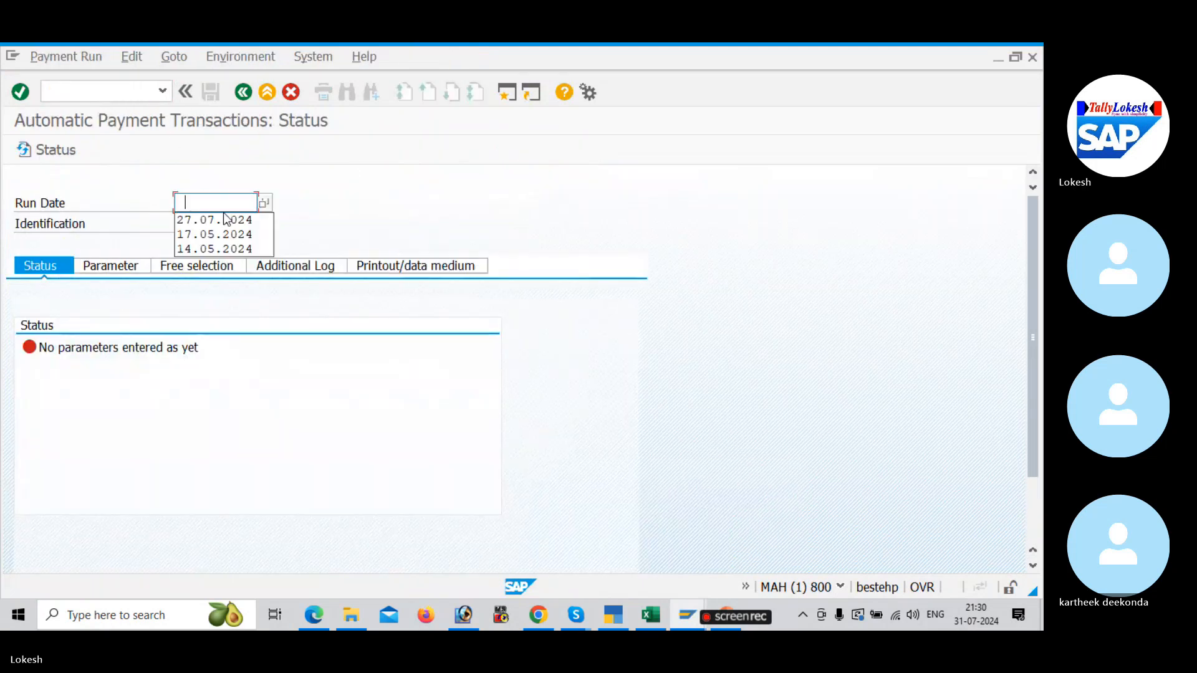
{"action": "type", "text": "31.0"}
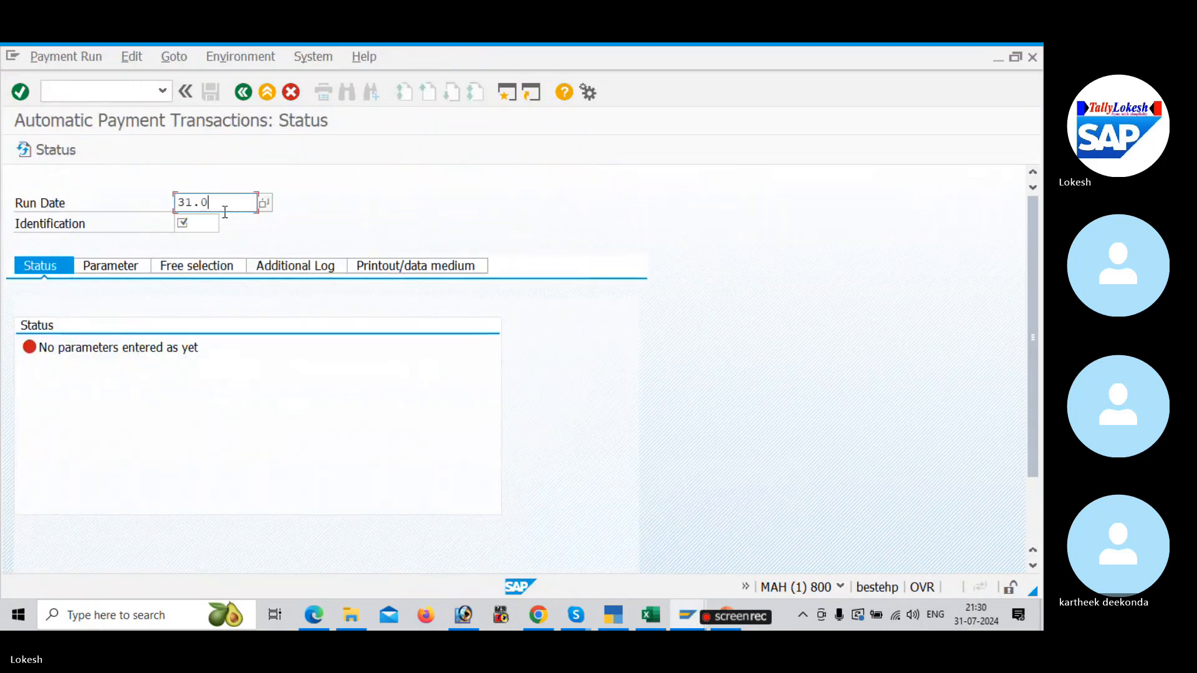
{"action": "type", "text": "7.2024"}
{"action": "key", "text": "Tab"}
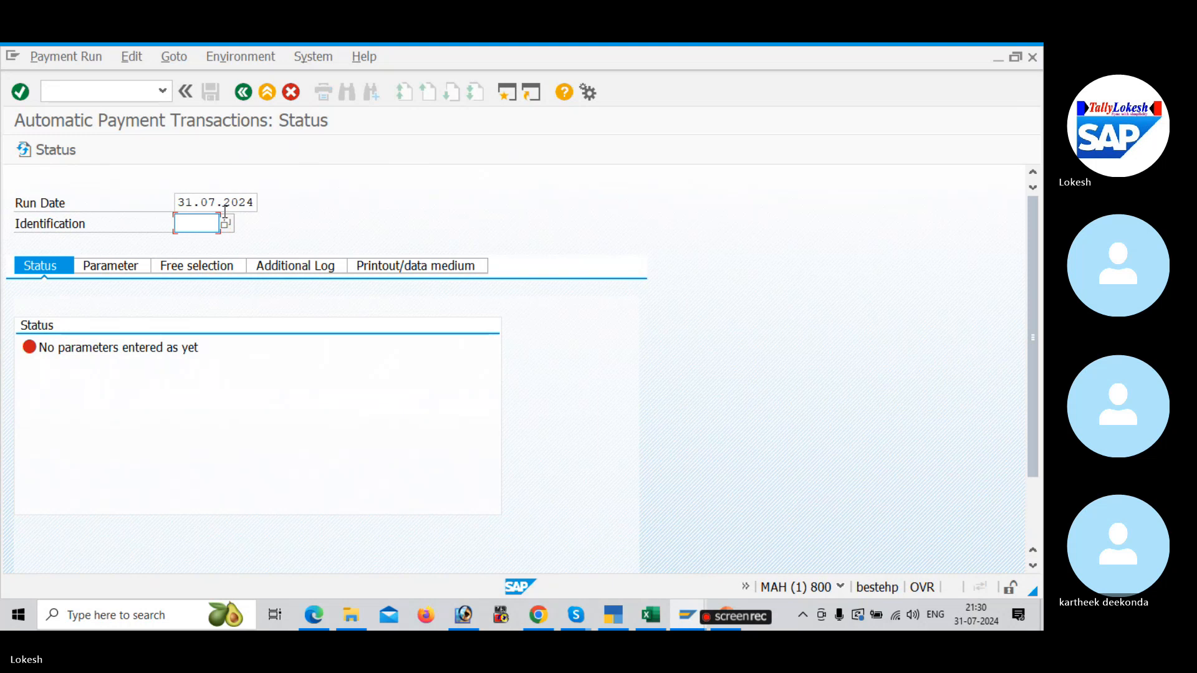
{"action": "key", "text": "BackSpace"}
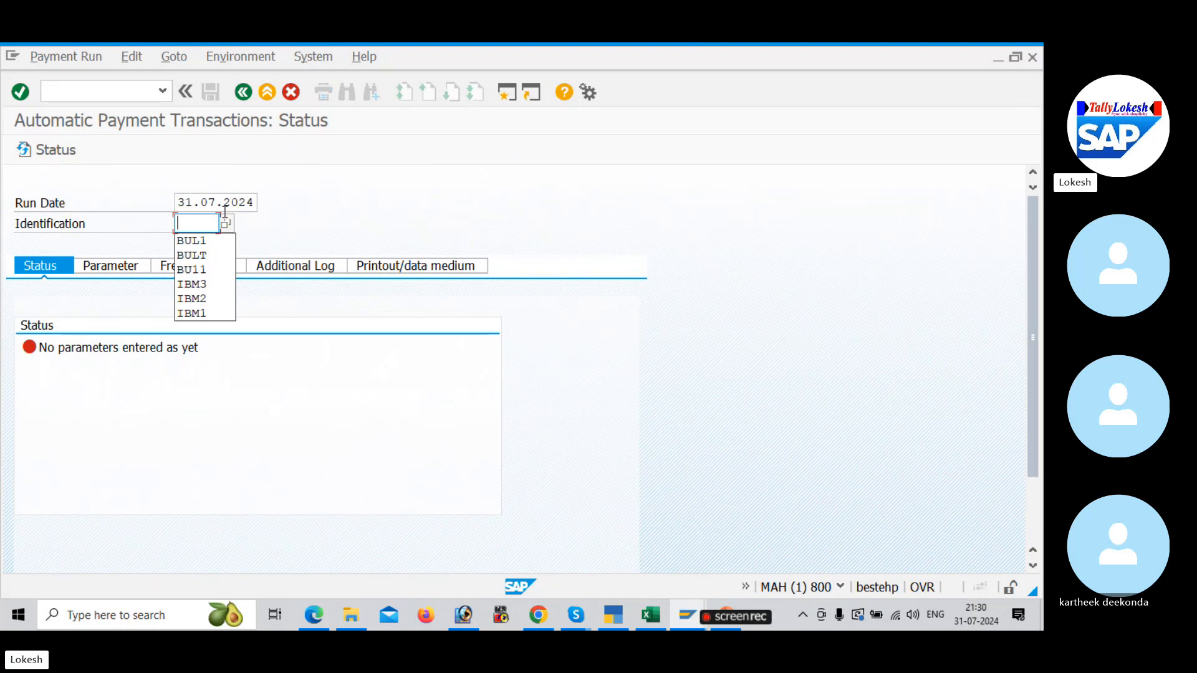
{"action": "type", "text": "BU55"}
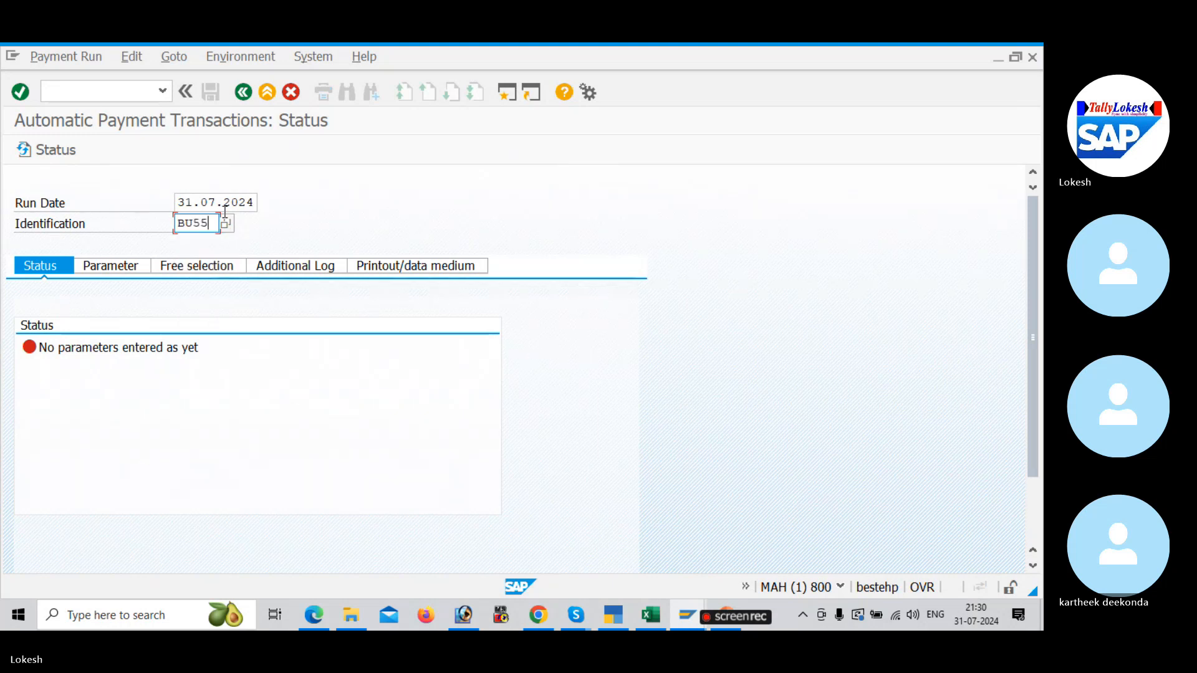
Step: Enter payment run parameters: company code BULT, payment method 3, next posting date 03.08.2024 and the account of vendor TATA SOLUTIONS PVT LTD
{"action": "left_click", "coordinate": [112, 269]}
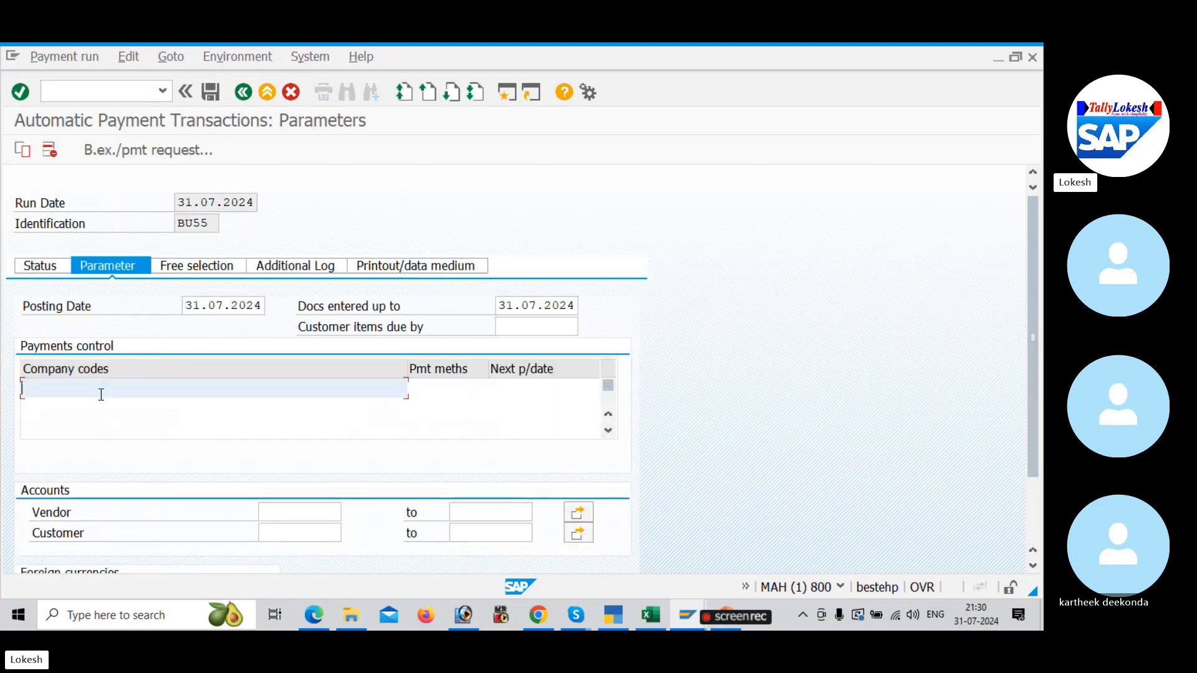
{"action": "left_click", "coordinate": [100, 395]}
{"action": "left_click", "coordinate": [100, 406]}
{"action": "left_click", "coordinate": [445, 389]}
{"action": "type", "text": "3"}
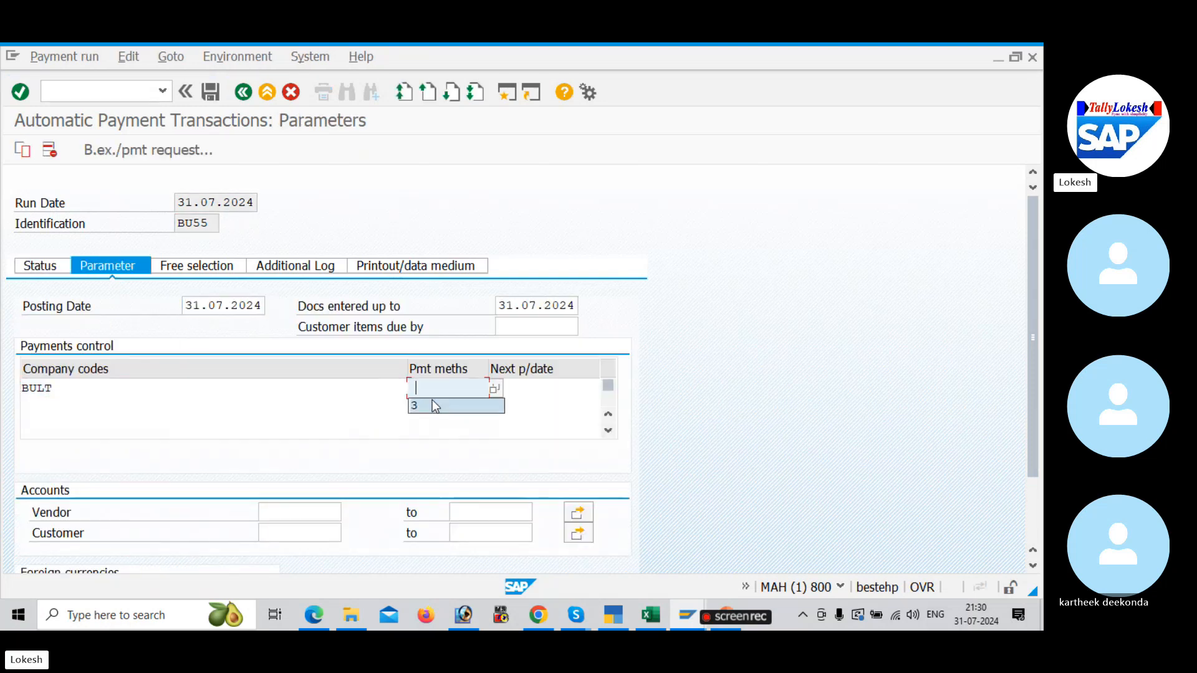
{"action": "left_click", "coordinate": [519, 390]}
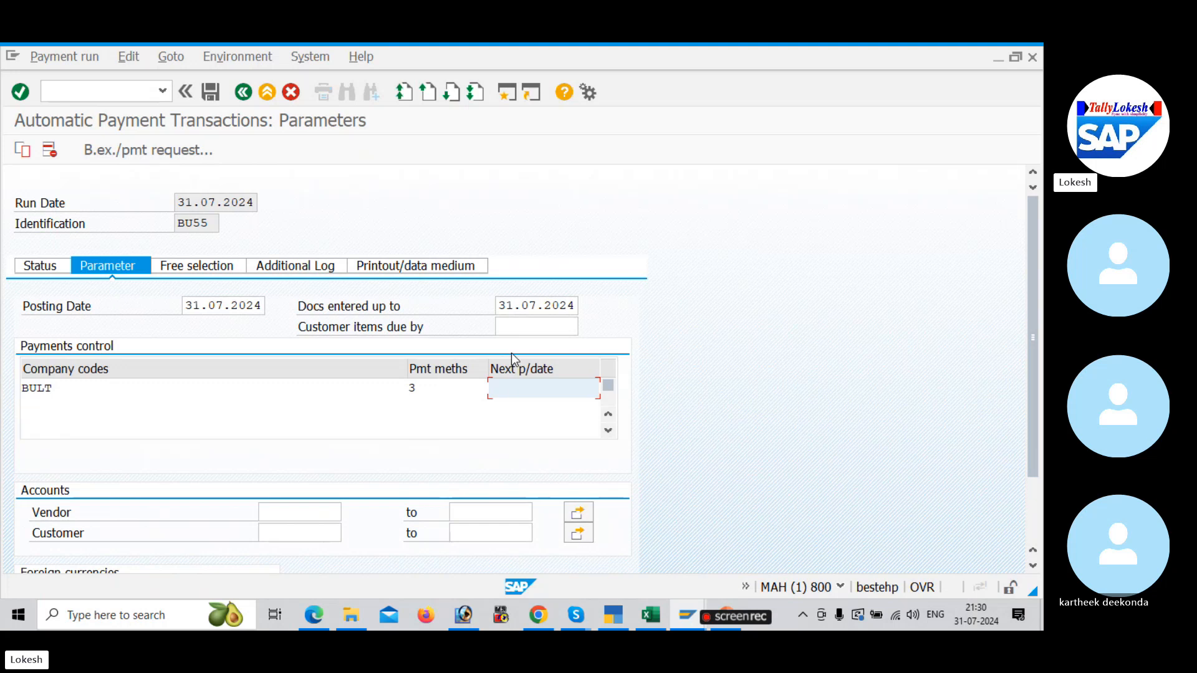
{"action": "type", "text": "03.08.2024"}
{"action": "left_click", "coordinate": [301, 513]}
{"action": "left_click", "coordinate": [309, 529]}
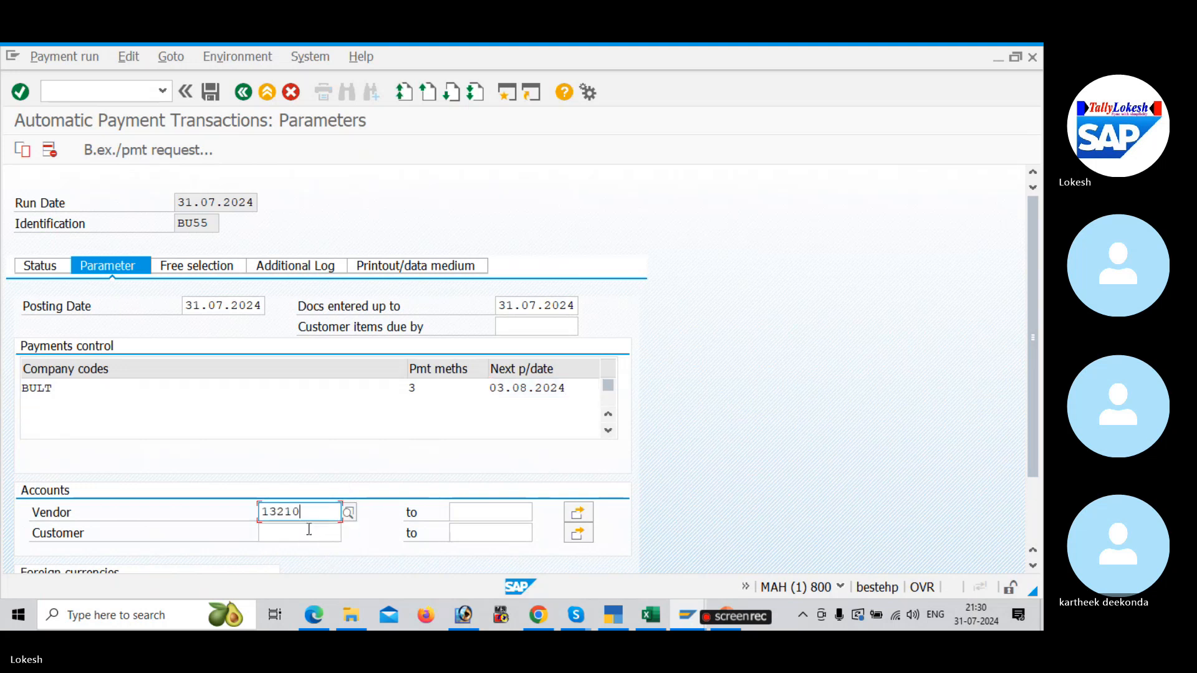
Step: Enable the due date check and payment method selection in all cases in the additional log for vendor TATA SOLUTIONS PVT LTD, and save the run parameters
{"action": "left_click", "coordinate": [314, 268]}
{"action": "left_click", "coordinate": [28, 347]}
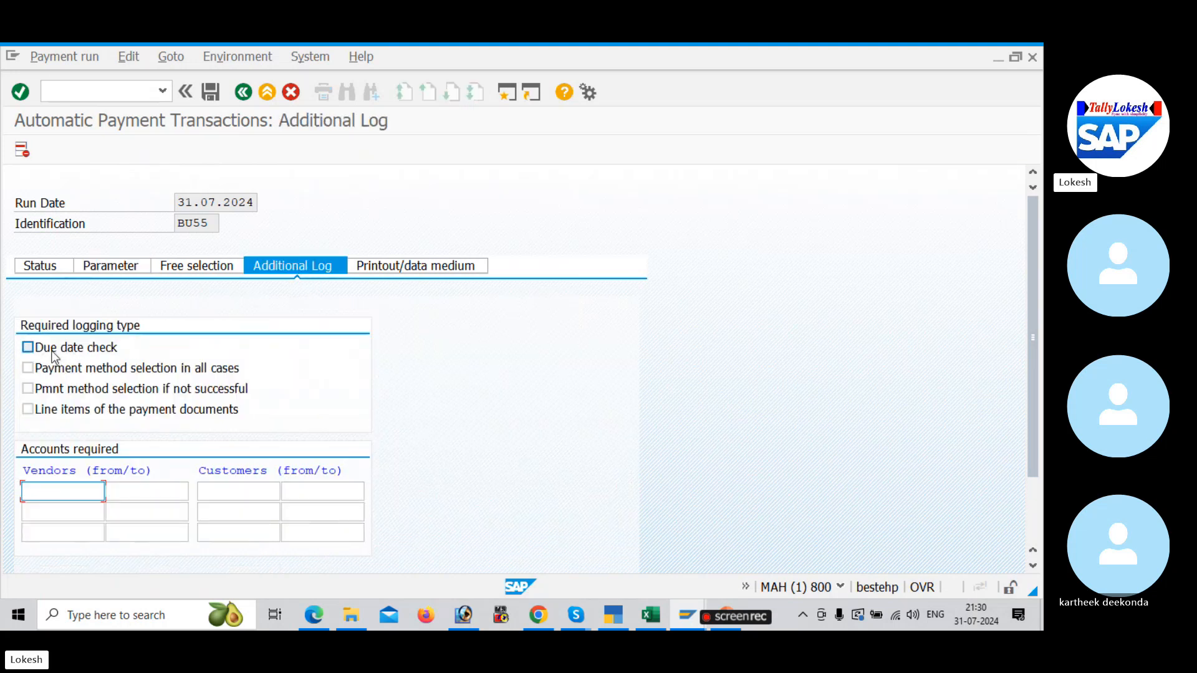
{"action": "left_click", "coordinate": [38, 368]}
{"action": "left_click", "coordinate": [58, 491]}
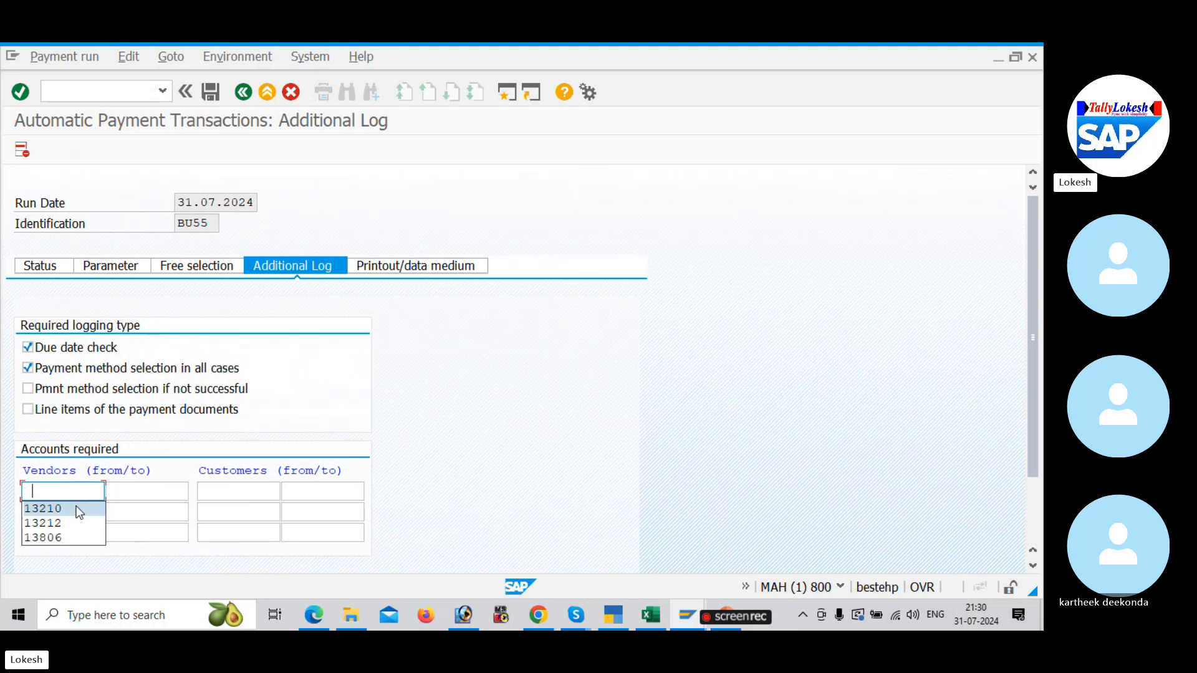
{"action": "left_click", "coordinate": [73, 507]}
{"action": "left_click", "coordinate": [40, 265]}
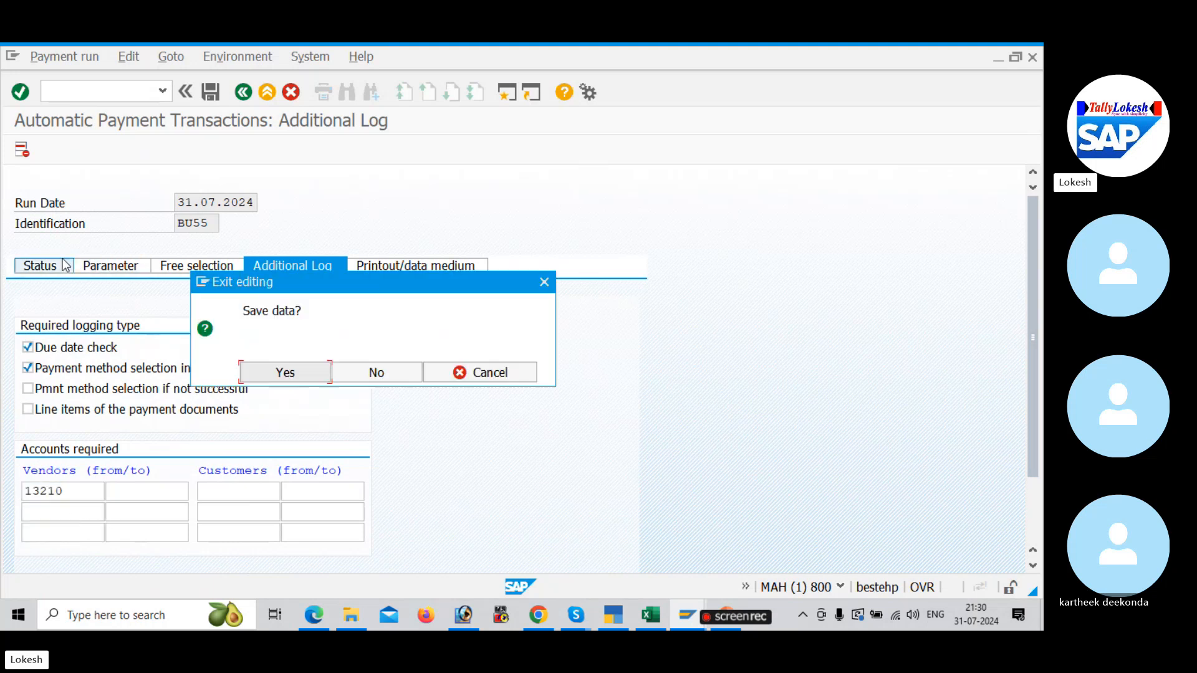
{"action": "left_click", "coordinate": [284, 373]}
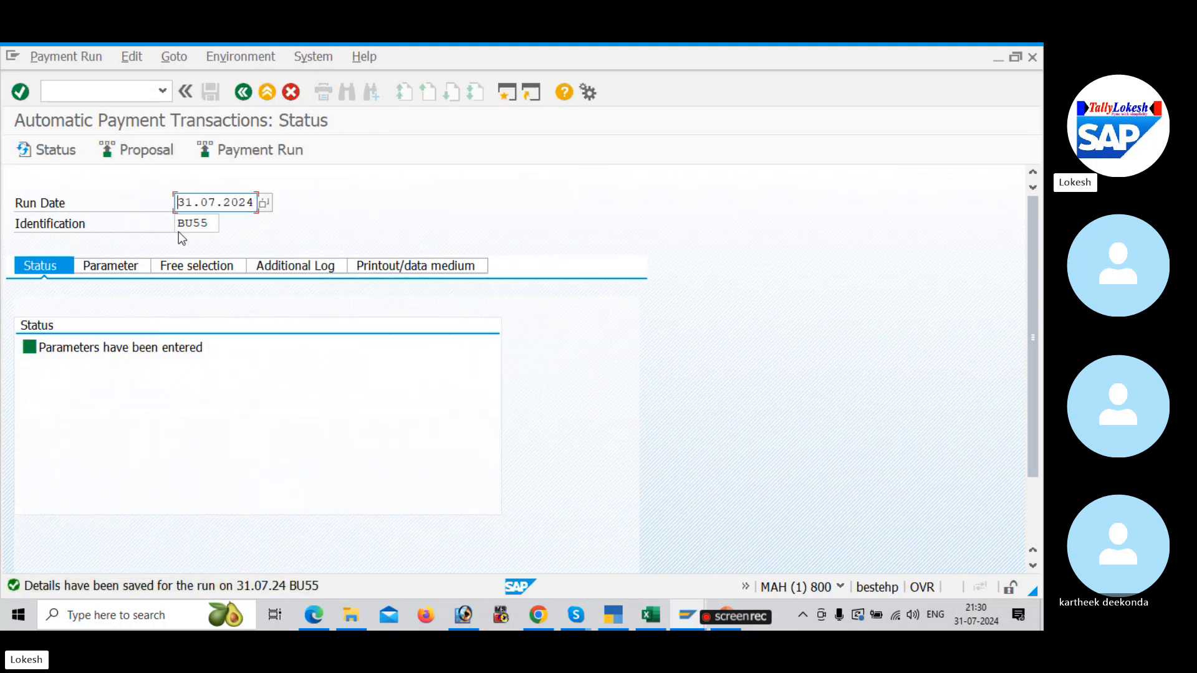
Step: Schedule the payment proposal for run BU55 to start immediately and refresh the run status
{"action": "left_click", "coordinate": [141, 152]}
{"action": "left_click", "coordinate": [330, 370]}
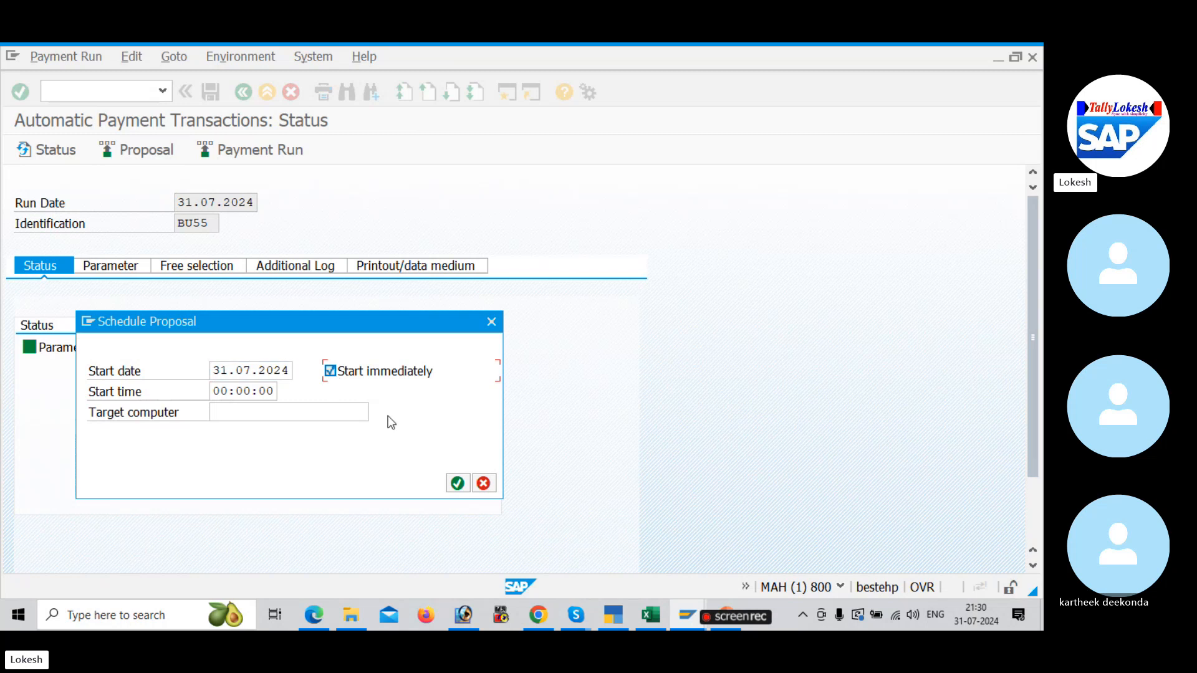
{"action": "left_click", "coordinate": [456, 483]}
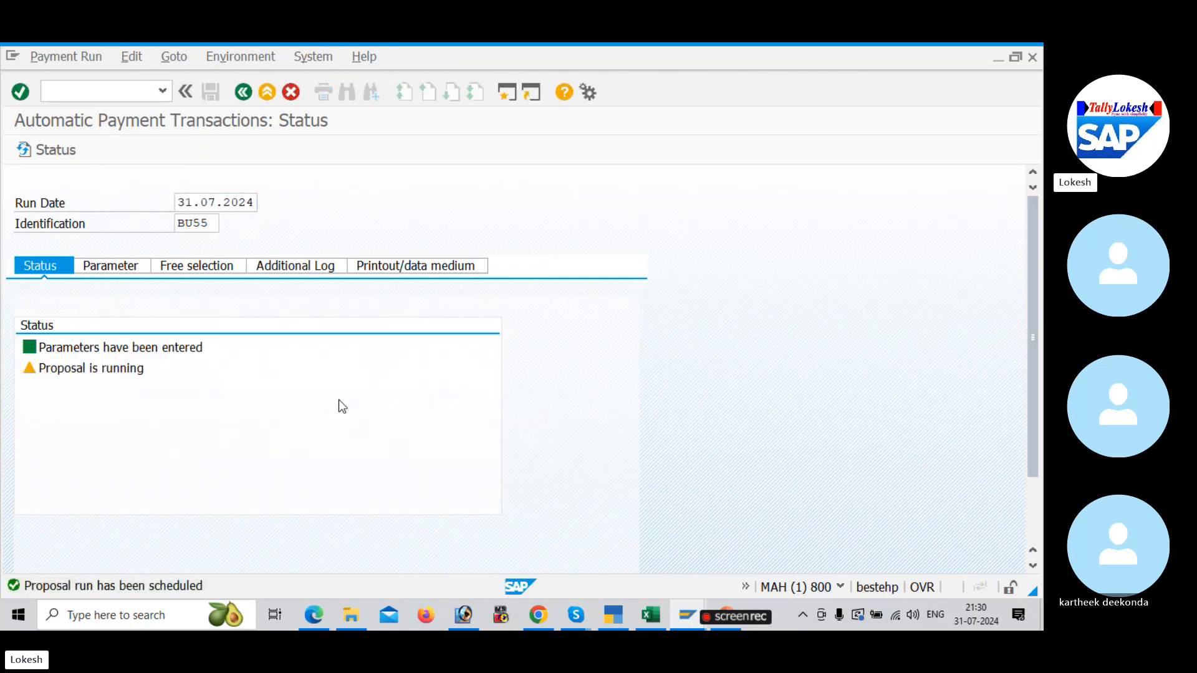
{"action": "key", "text": "Return"}
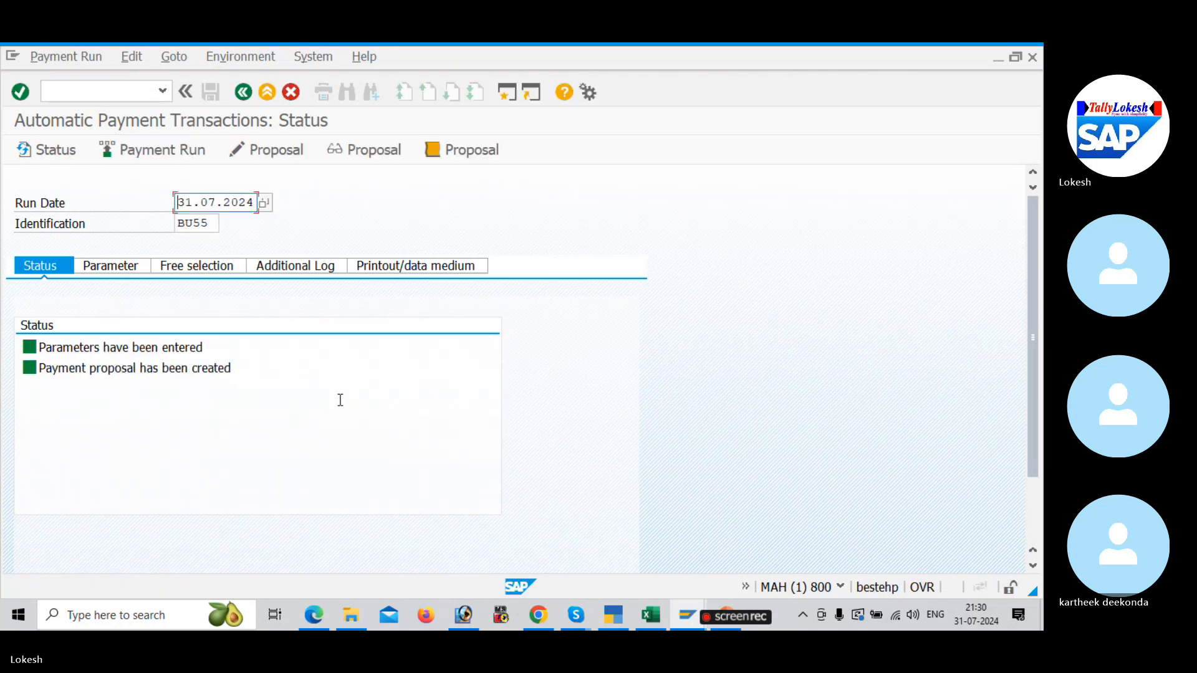
Step: Review the payment proposal for all accounting clerks, compare its TATA SOLUTIONS PVT LTD paid items with the vendor line items, and return to the run status
{"action": "left_click", "coordinate": [264, 158]}
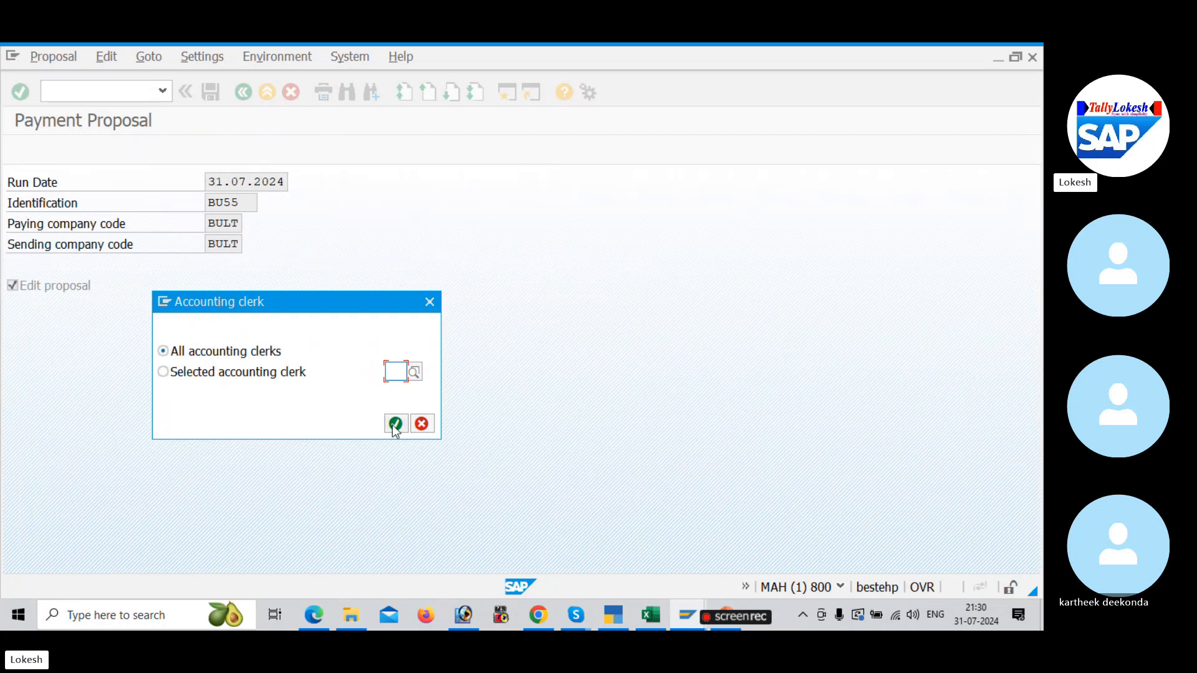
{"action": "left_click", "coordinate": [396, 424]}
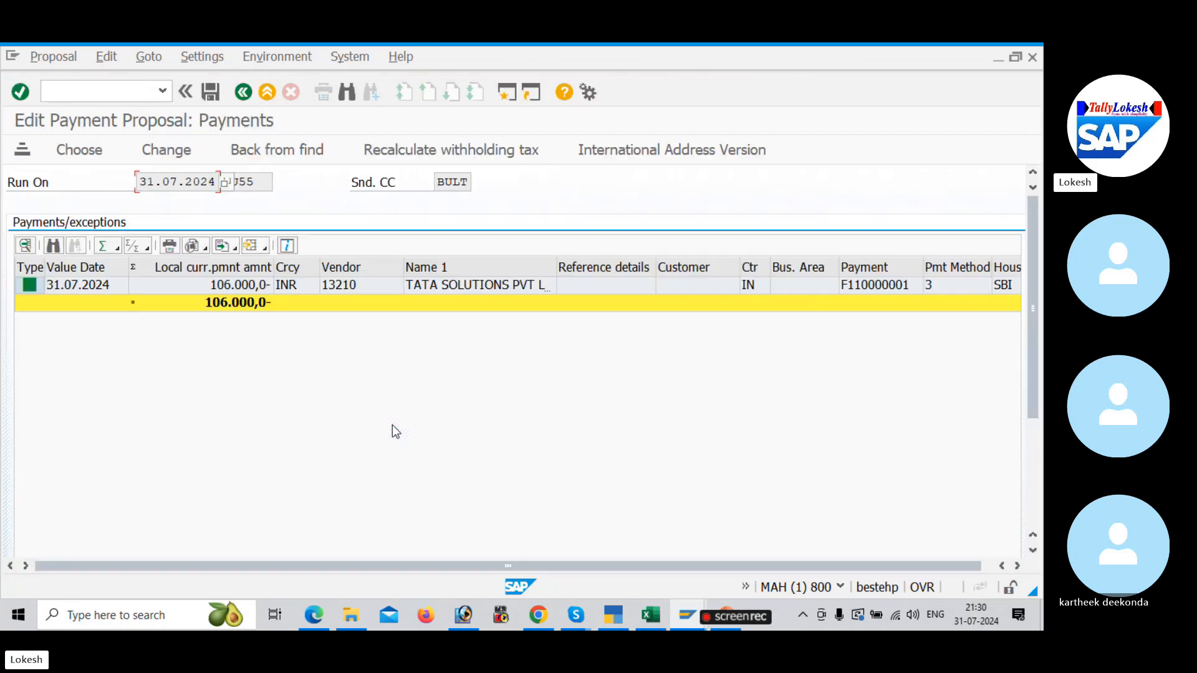
{"action": "double_click", "coordinate": [373, 284]}
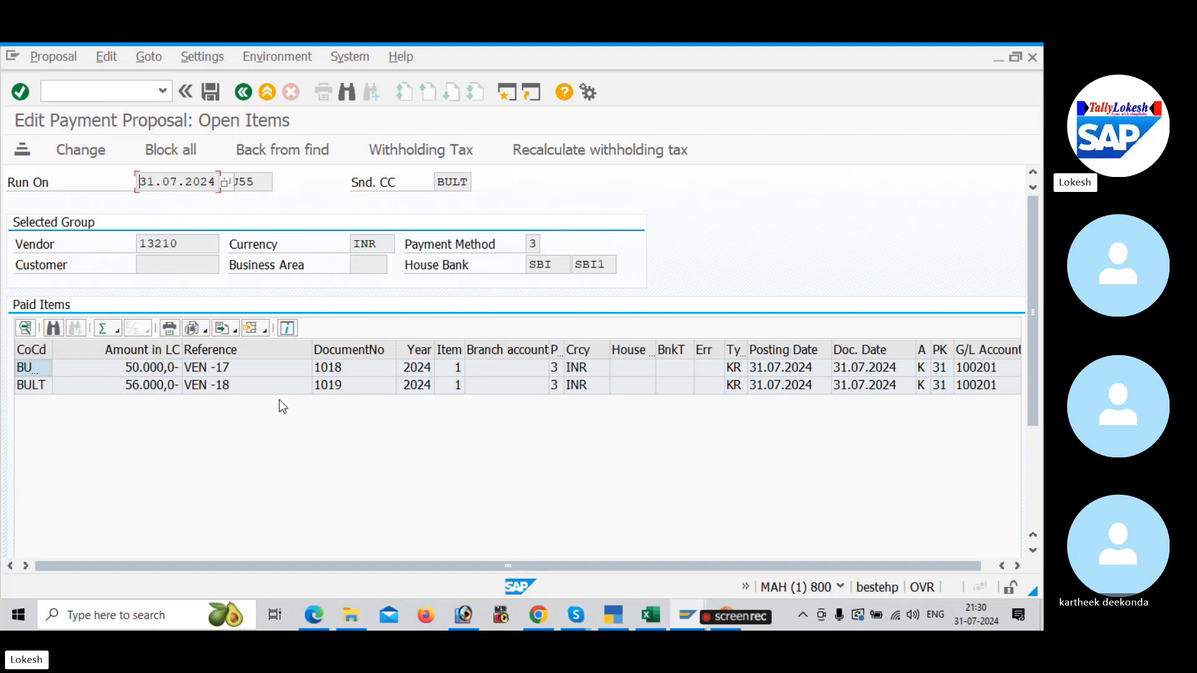
{"action": "key", "text": "alt+Tab"}
{"action": "key", "text": "Tab"}
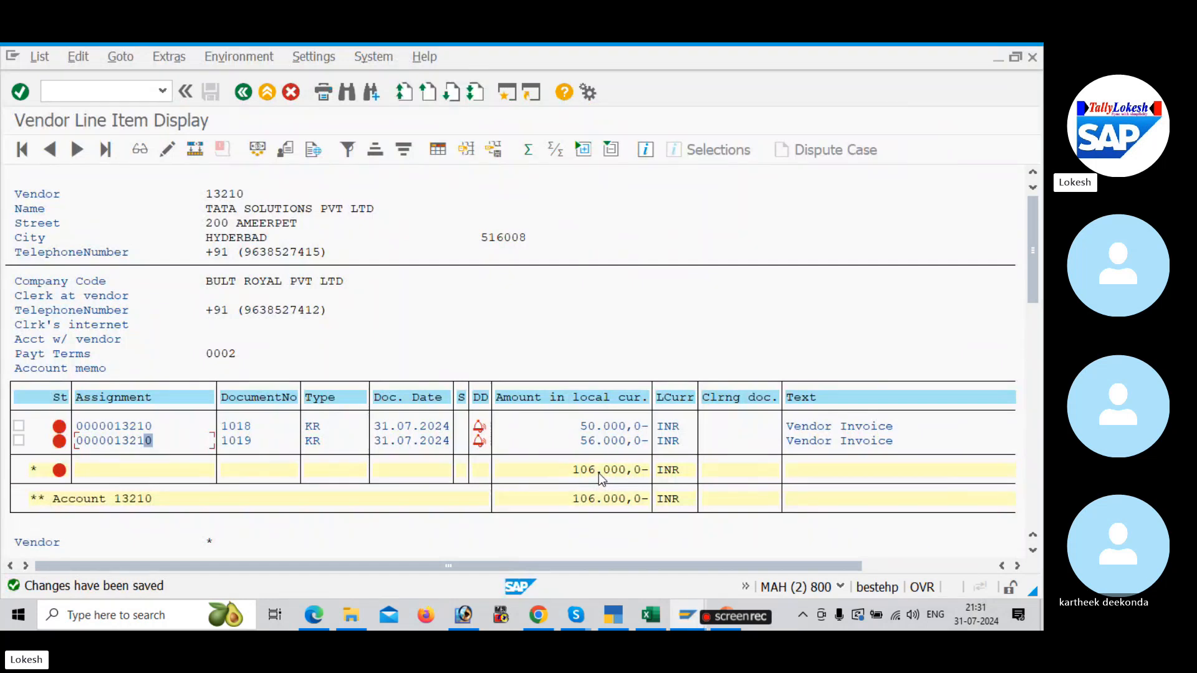
{"action": "key", "text": "alt+Tab"}
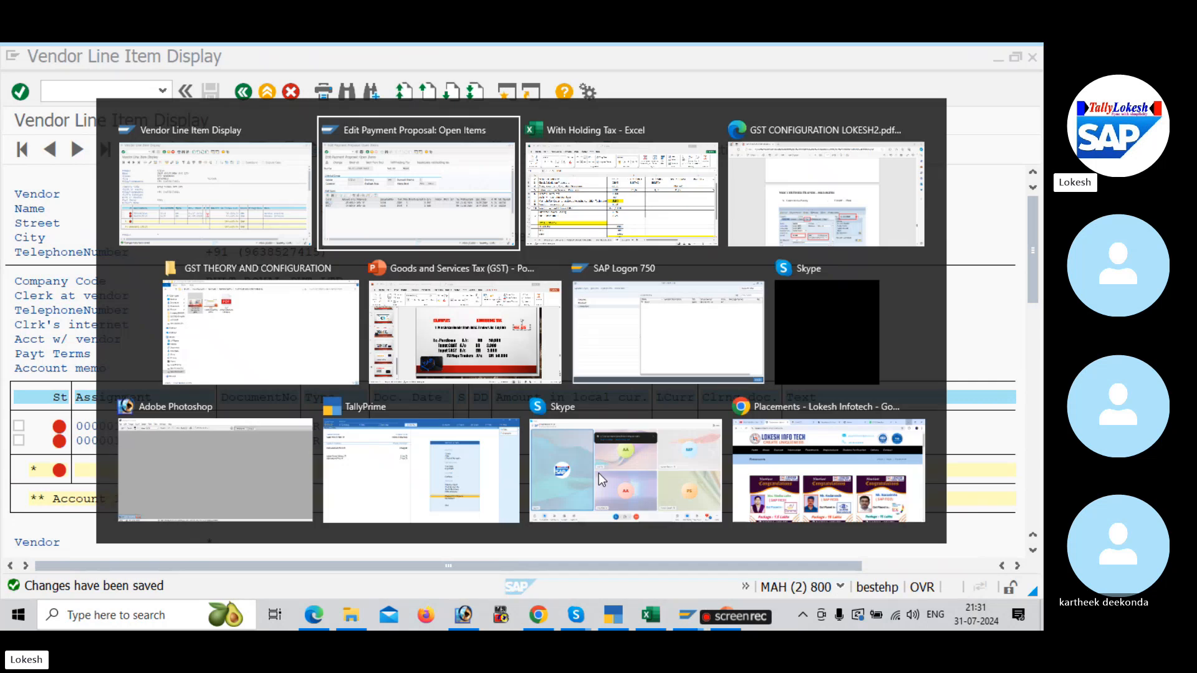
{"action": "left_click", "coordinate": [244, 93]}
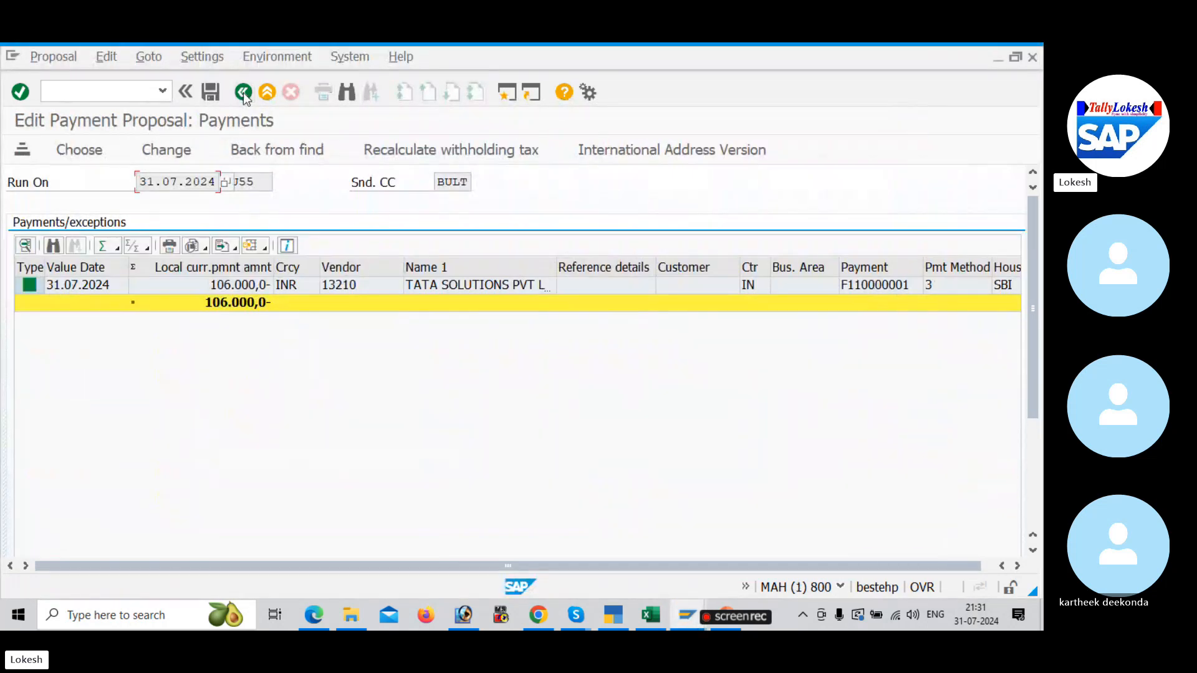
{"action": "left_click", "coordinate": [244, 94]}
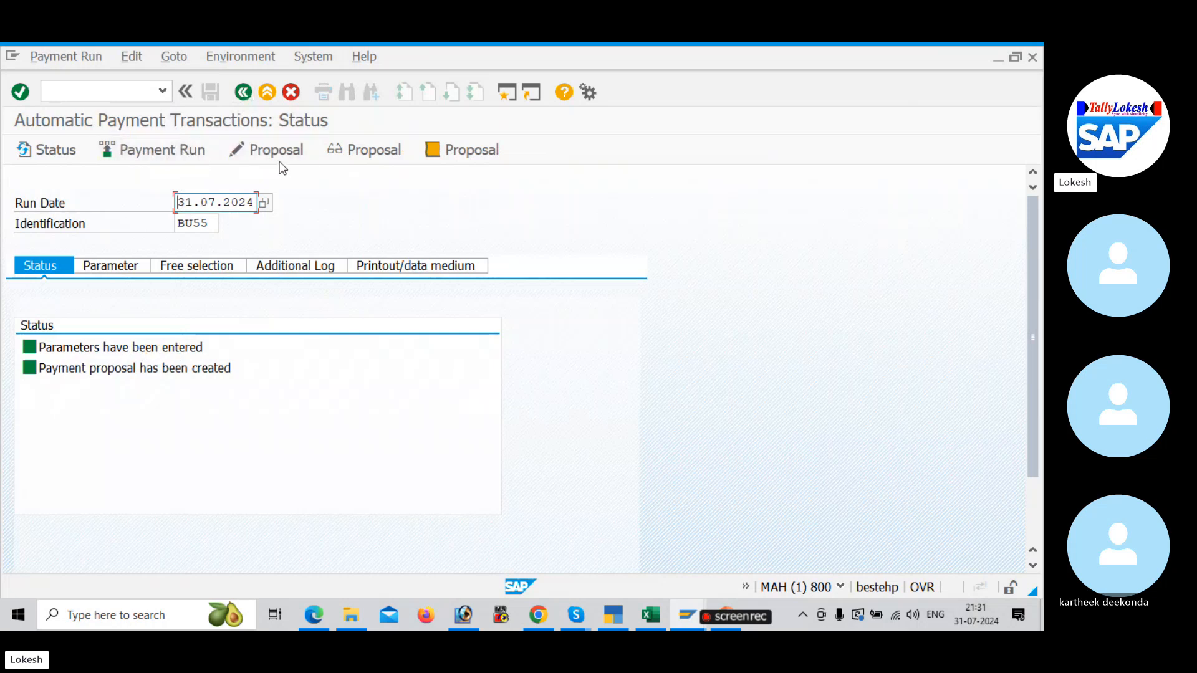
Step: Schedule the payment run for BU55 and refresh its status until the posting order is completed
{"action": "left_click", "coordinate": [196, 151]}
{"action": "left_click", "coordinate": [454, 481]}
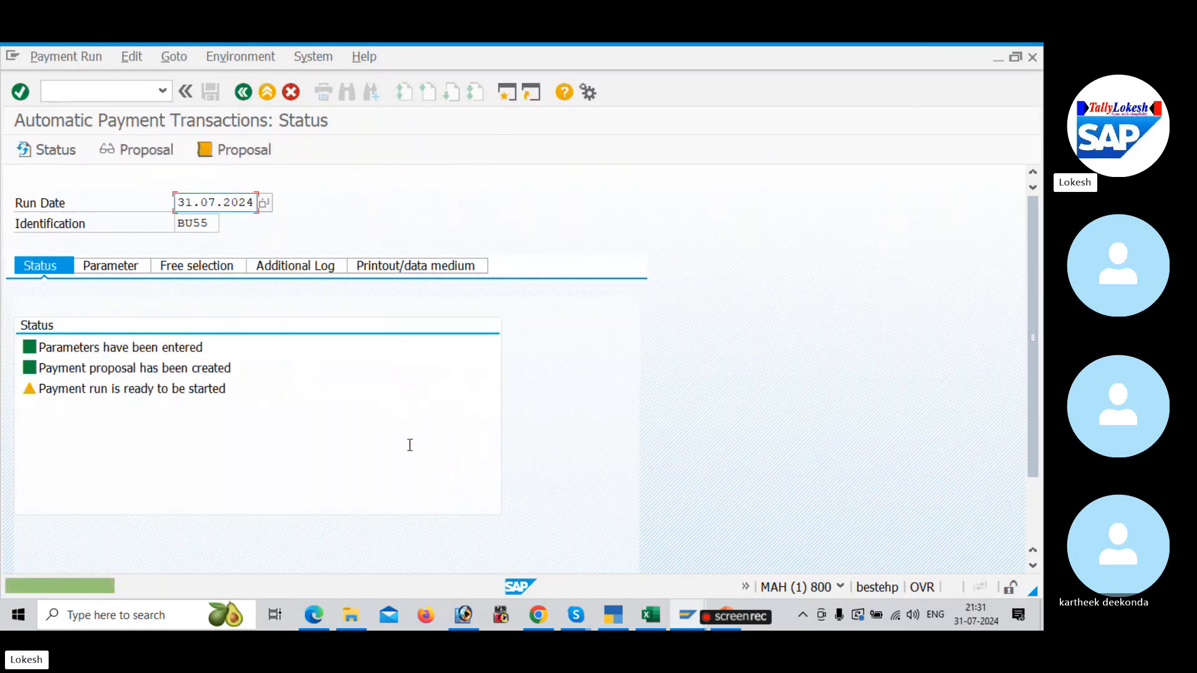
{"action": "key", "text": "Return"}
{"action": "key", "text": "Return"}
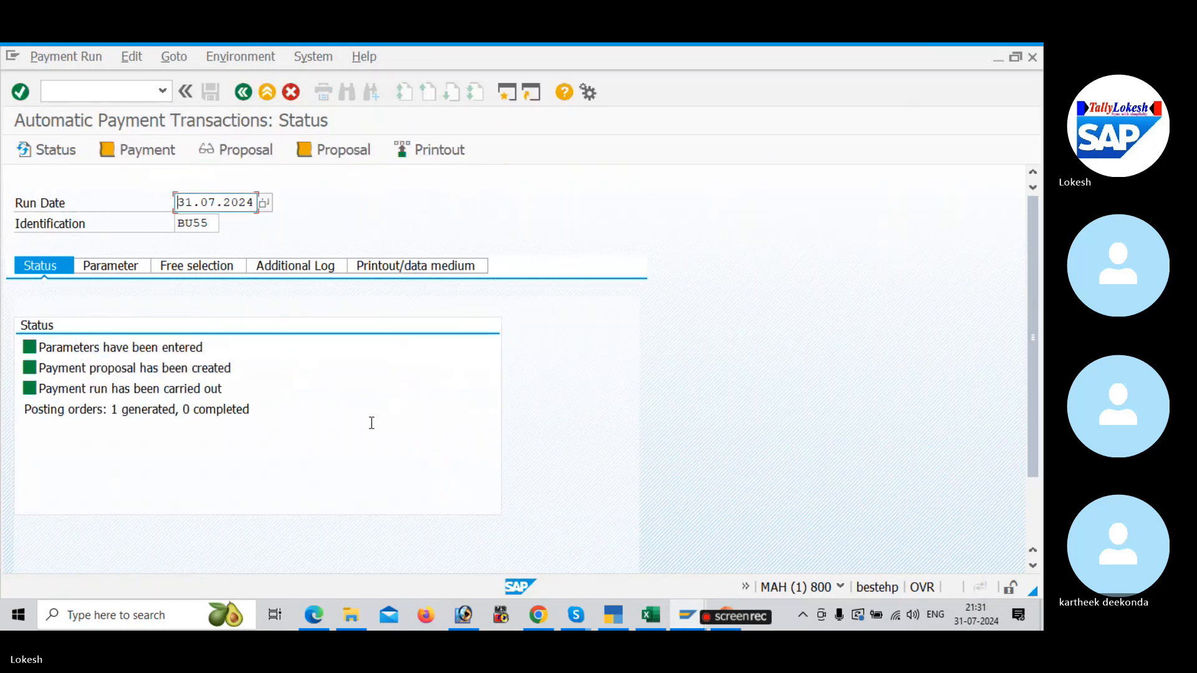
{"action": "key", "text": "Return"}
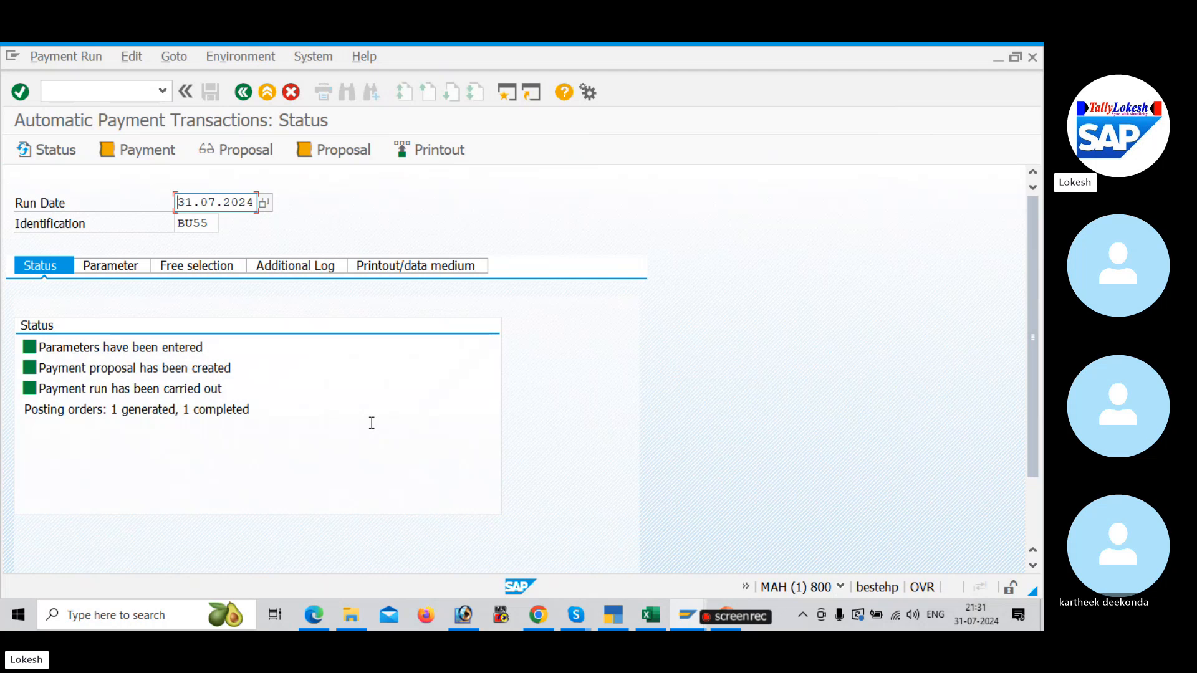
Step: Refresh the vendor line item display, then list the vendor's cleared items with clearing date 31.07.2024 and check the ZP payment document
{"action": "key", "text": "alt+Tab"}
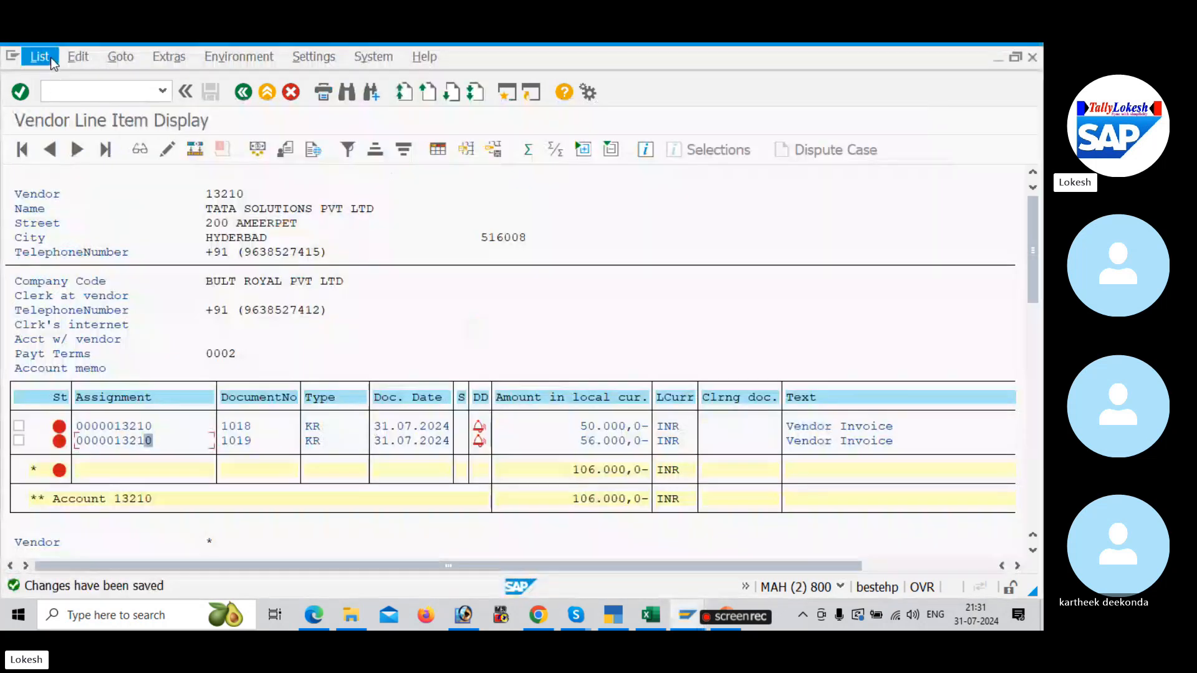
{"action": "left_click", "coordinate": [39, 57]}
{"action": "left_click", "coordinate": [59, 98]}
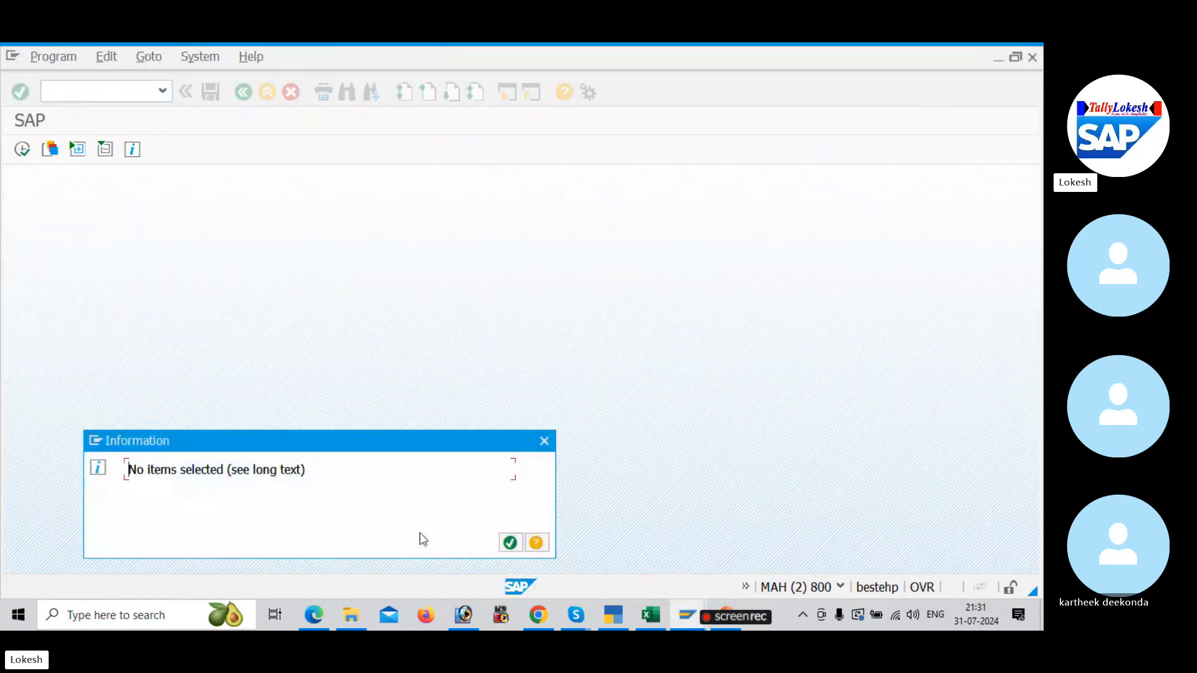
{"action": "left_click", "coordinate": [510, 543]}
{"action": "left_click", "coordinate": [44, 470]}
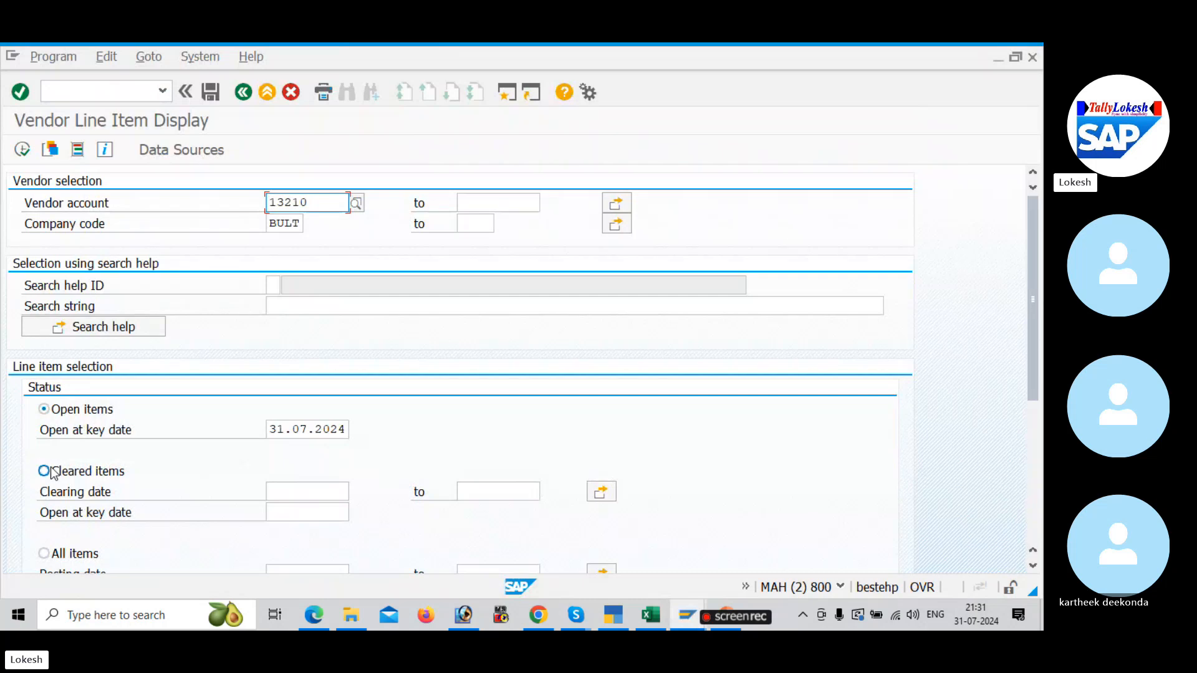
{"action": "left_click", "coordinate": [316, 492]}
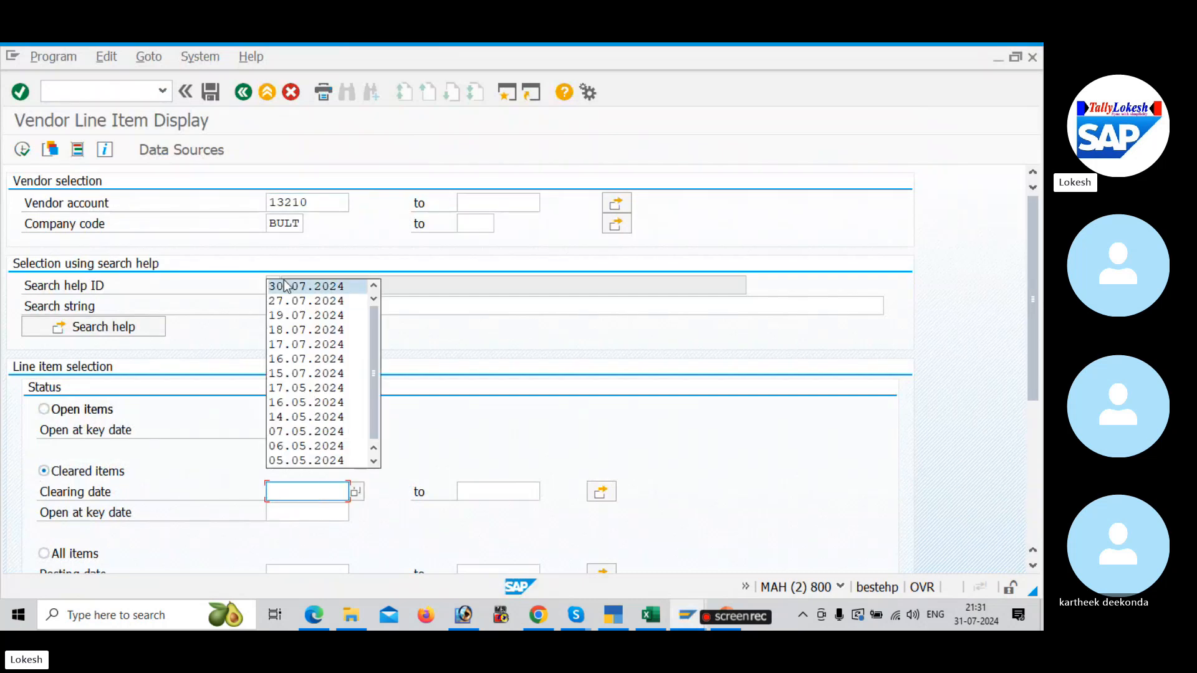
{"action": "type", "text": "31"}
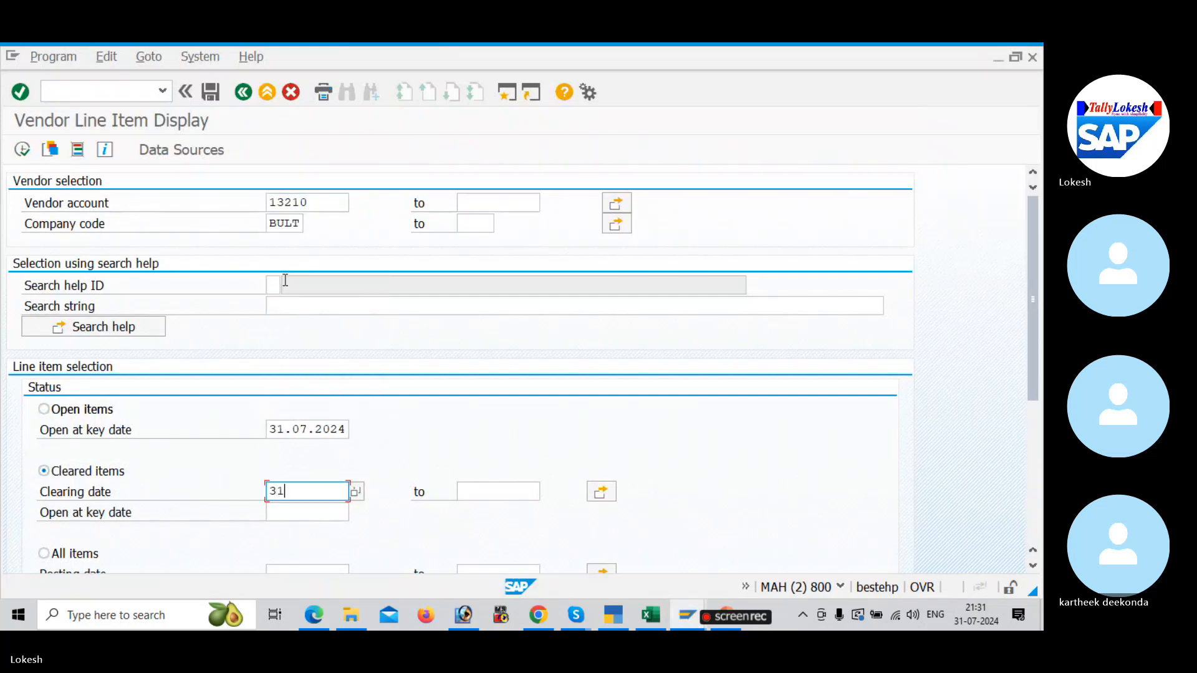
{"action": "type", "text": ".07.2024"}
{"action": "key", "text": "Tab"}
{"action": "left_click", "coordinate": [24, 151]}
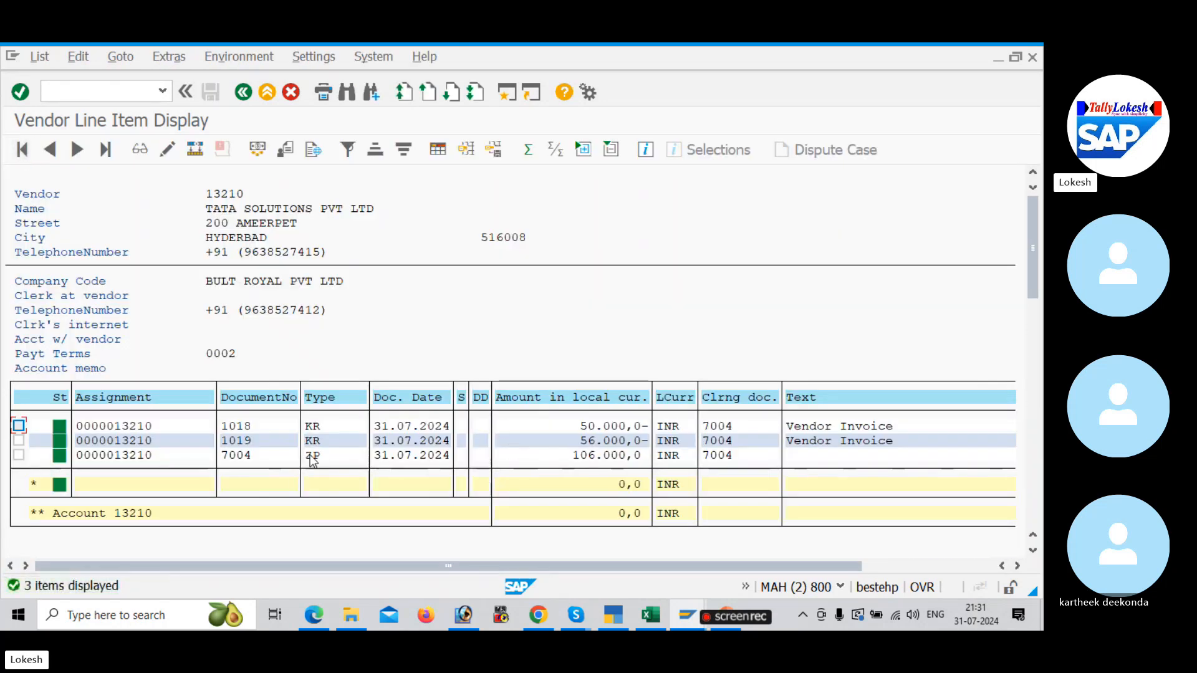
{"action": "left_click", "coordinate": [311, 457]}
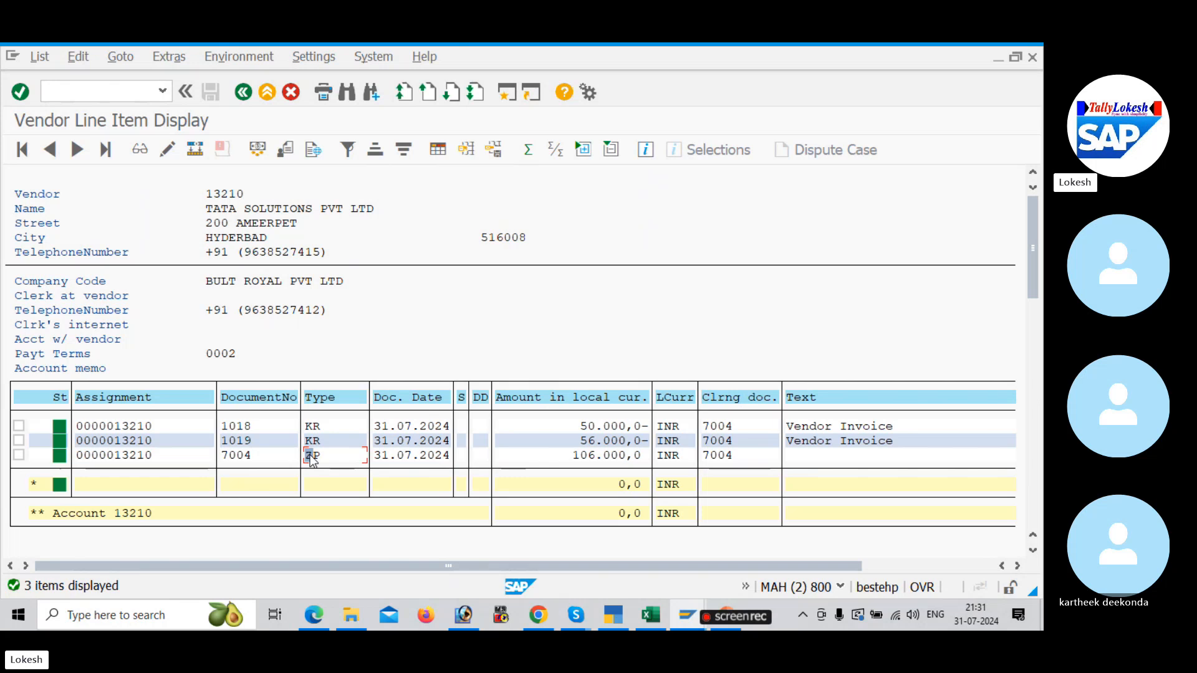
Step: Switch to Skype and bring up the ongoing group call window
{"action": "key", "text": "alt+Tab"}
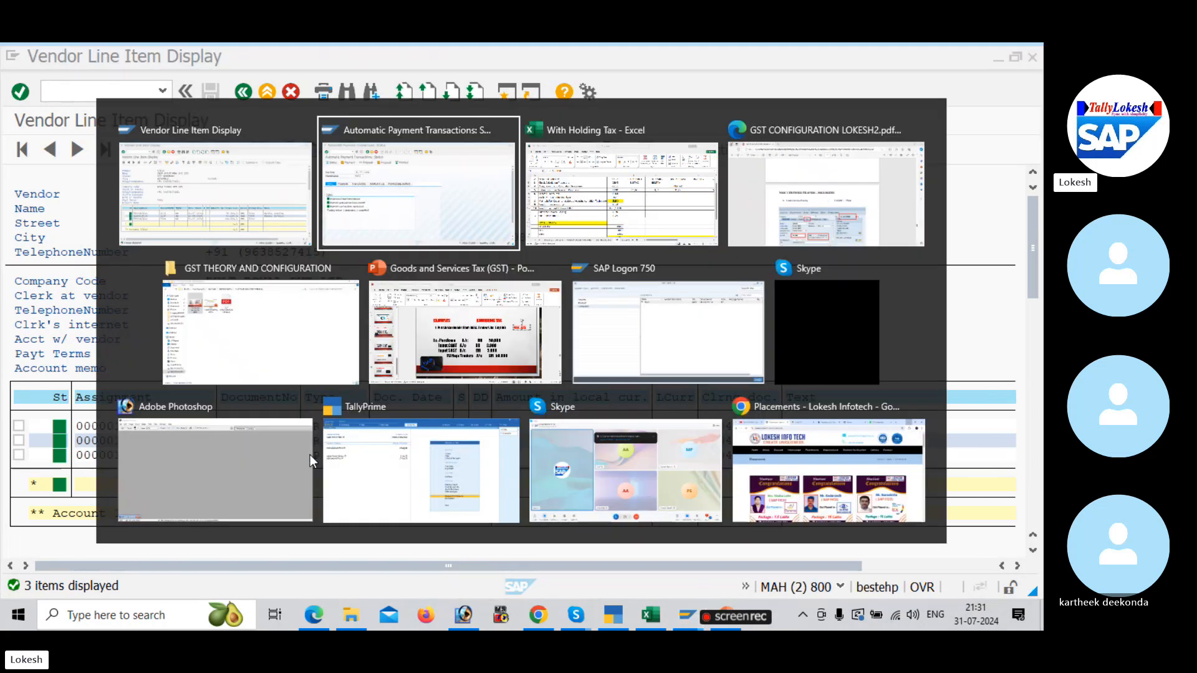
{"action": "key", "text": "alt+Tab"}
{"action": "key", "text": "alt+Tab"}
{"action": "key", "text": "alt+Tab"}
{"action": "key", "text": "alt+Tab"}
{"action": "key", "text": "alt+Tab"}
{"action": "key", "text": "alt+Tab"}
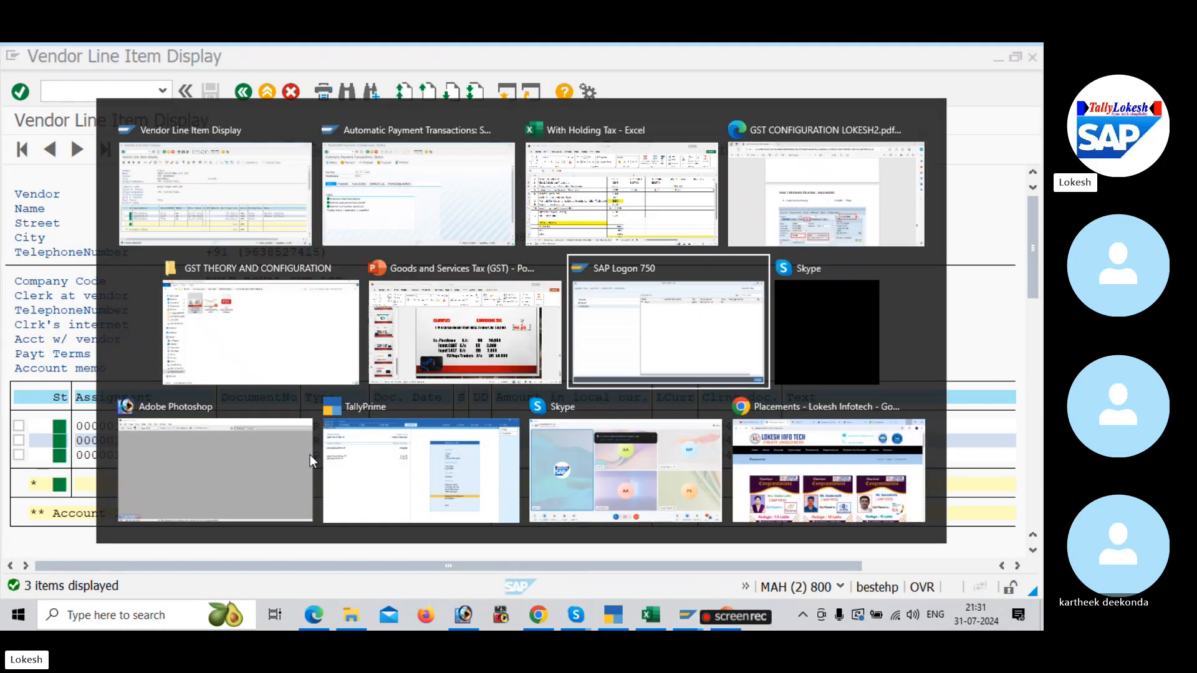
{"action": "key", "text": "Escape"}
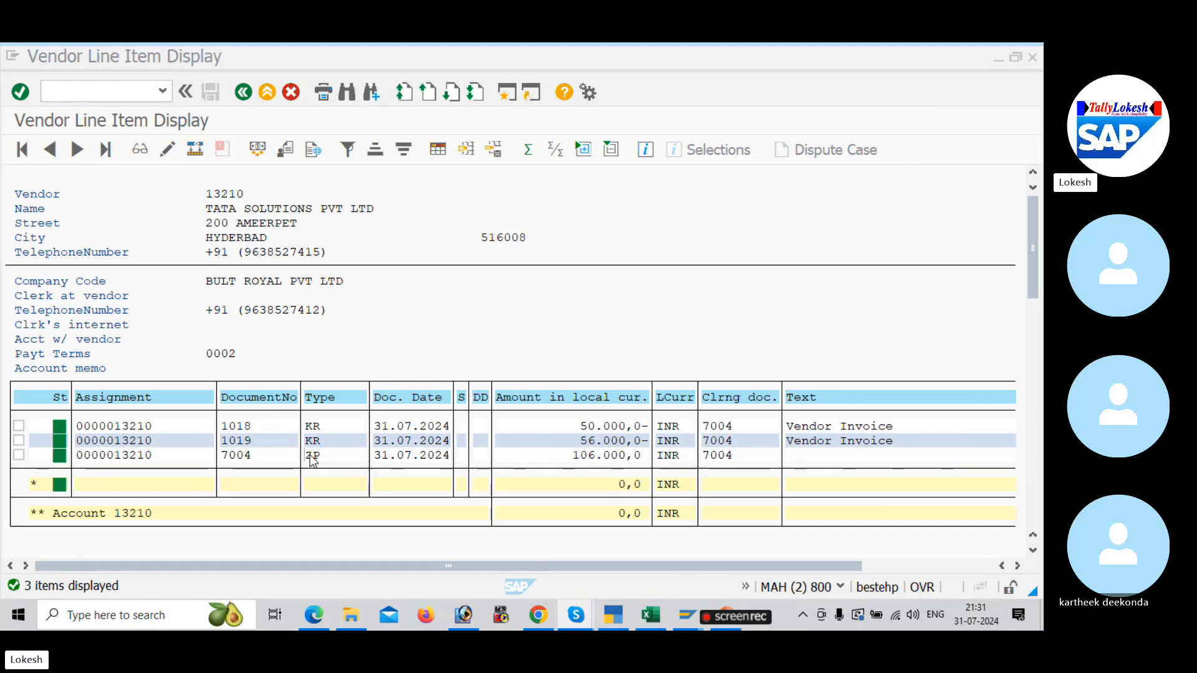
{"action": "mouse_move", "coordinate": [576, 614]}
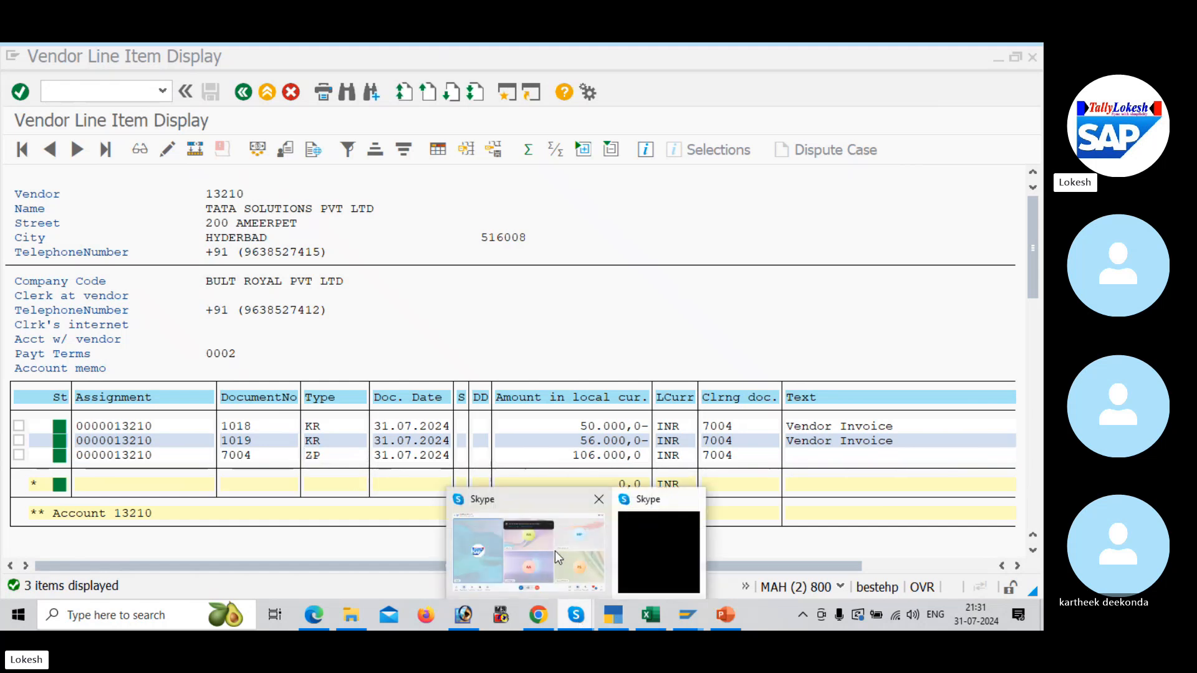
{"action": "left_click", "coordinate": [555, 550]}
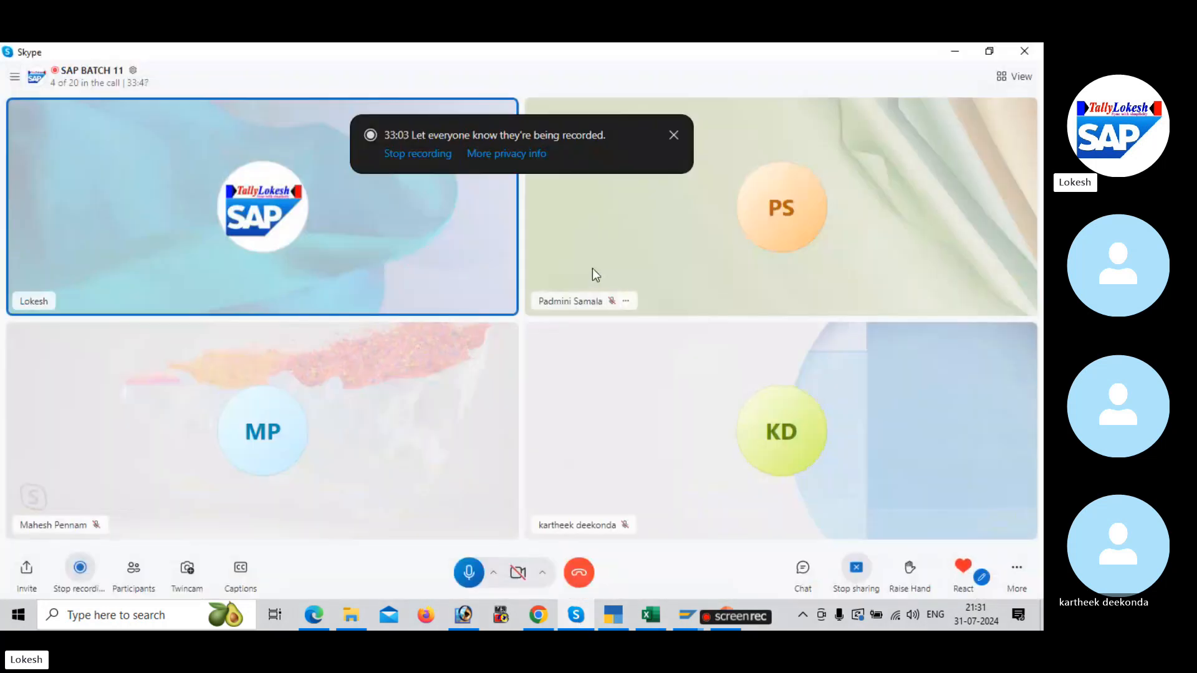